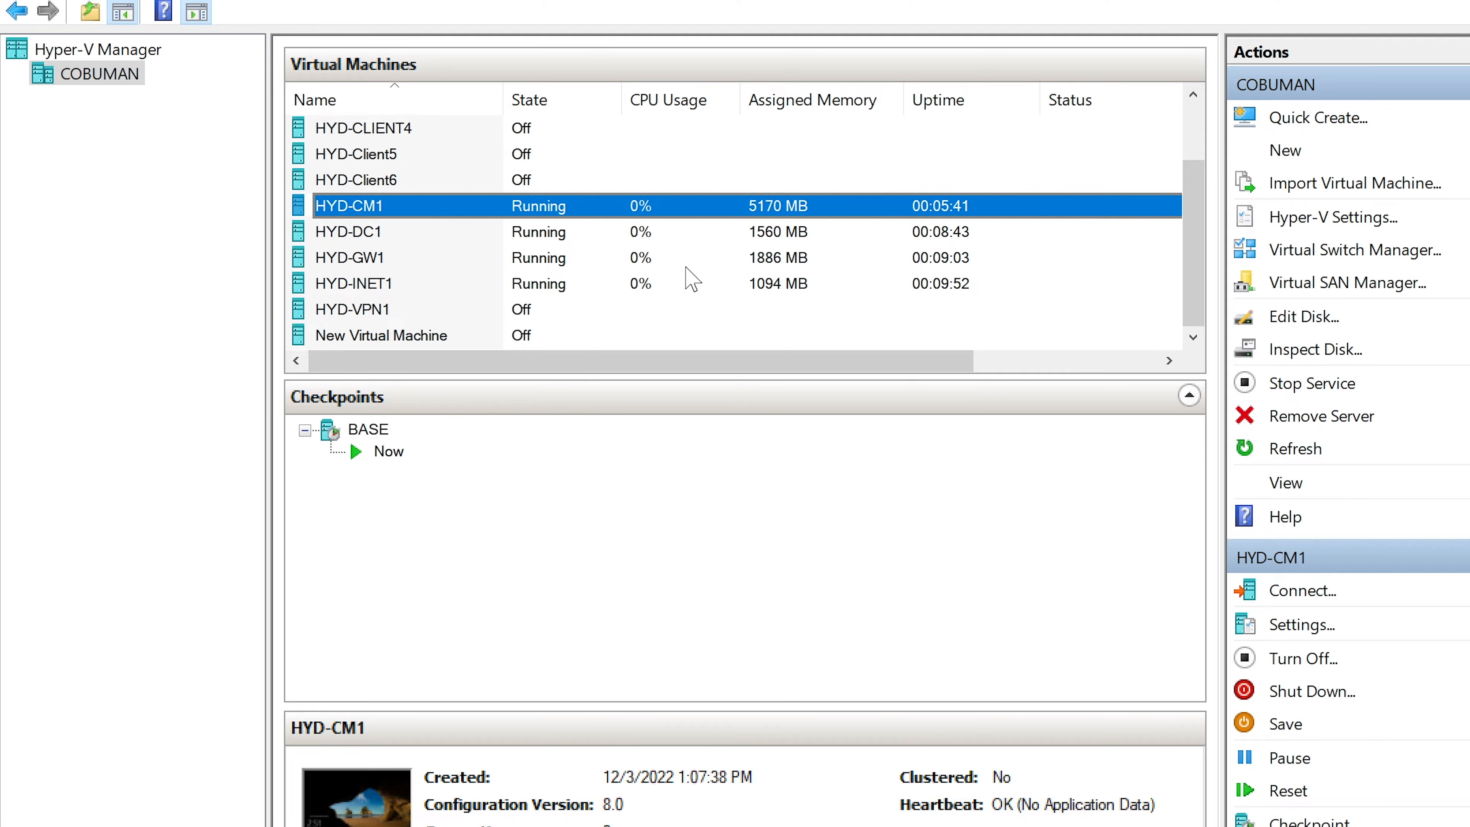
- Review the HYD client, CM1, DC1, GW1 and INET1 virtual machines listed on the Hyper-V host COBUMAN
scroll(686, 267, "up", 1)
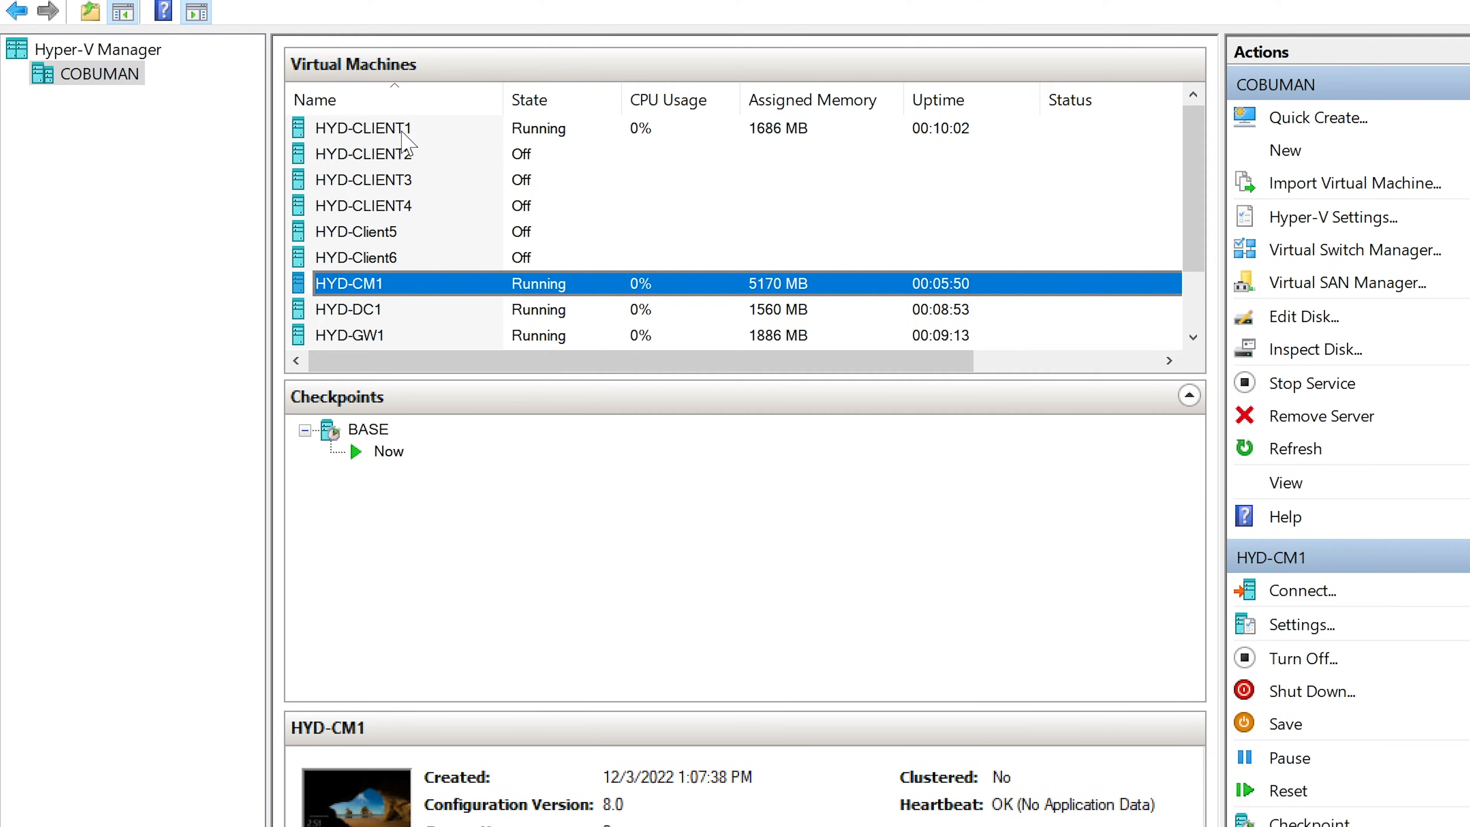
left_click(403, 130)
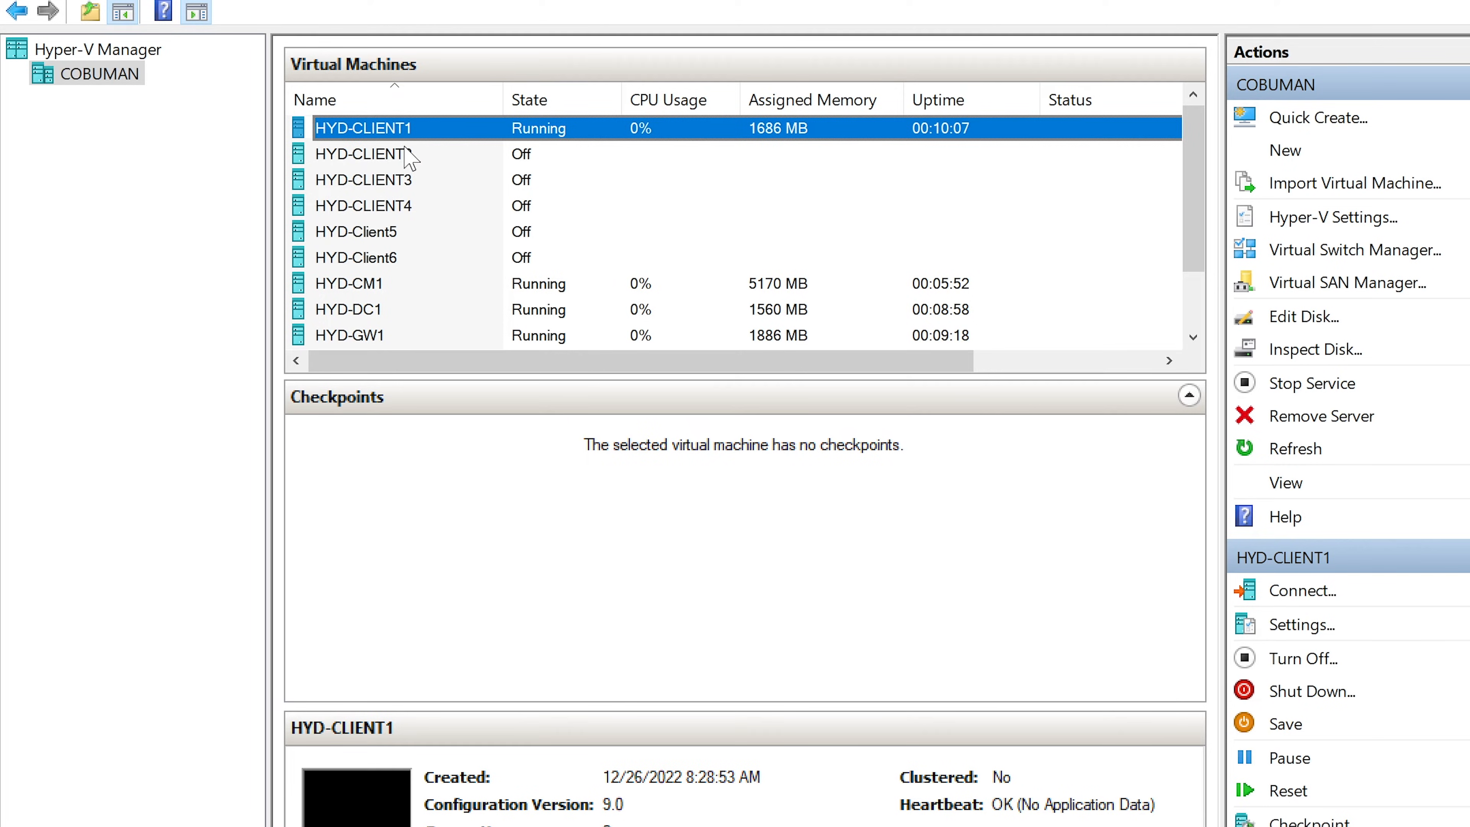
left_click(411, 260)
scroll(411, 261, "down", 1)
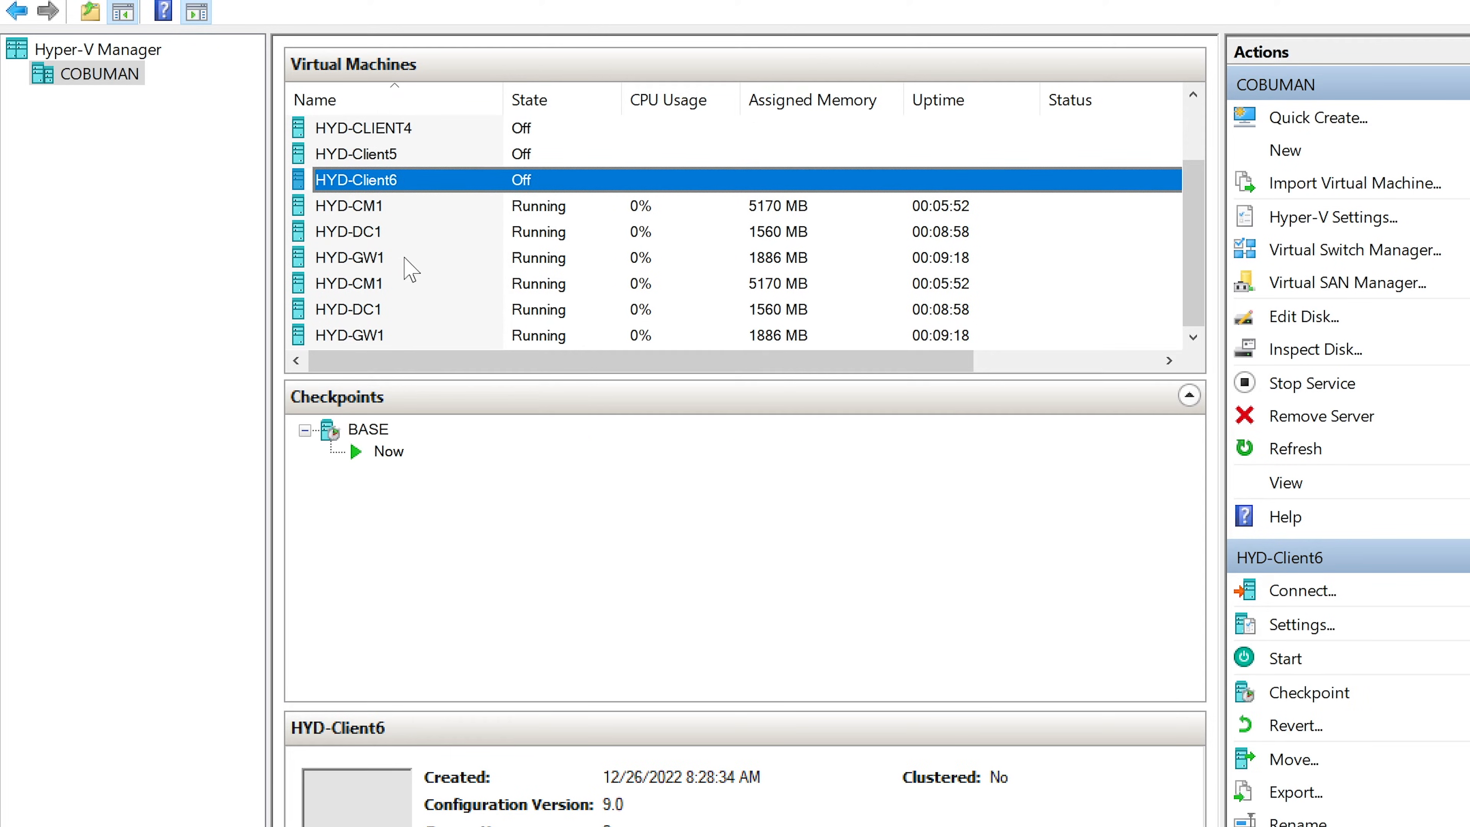
left_click(420, 213)
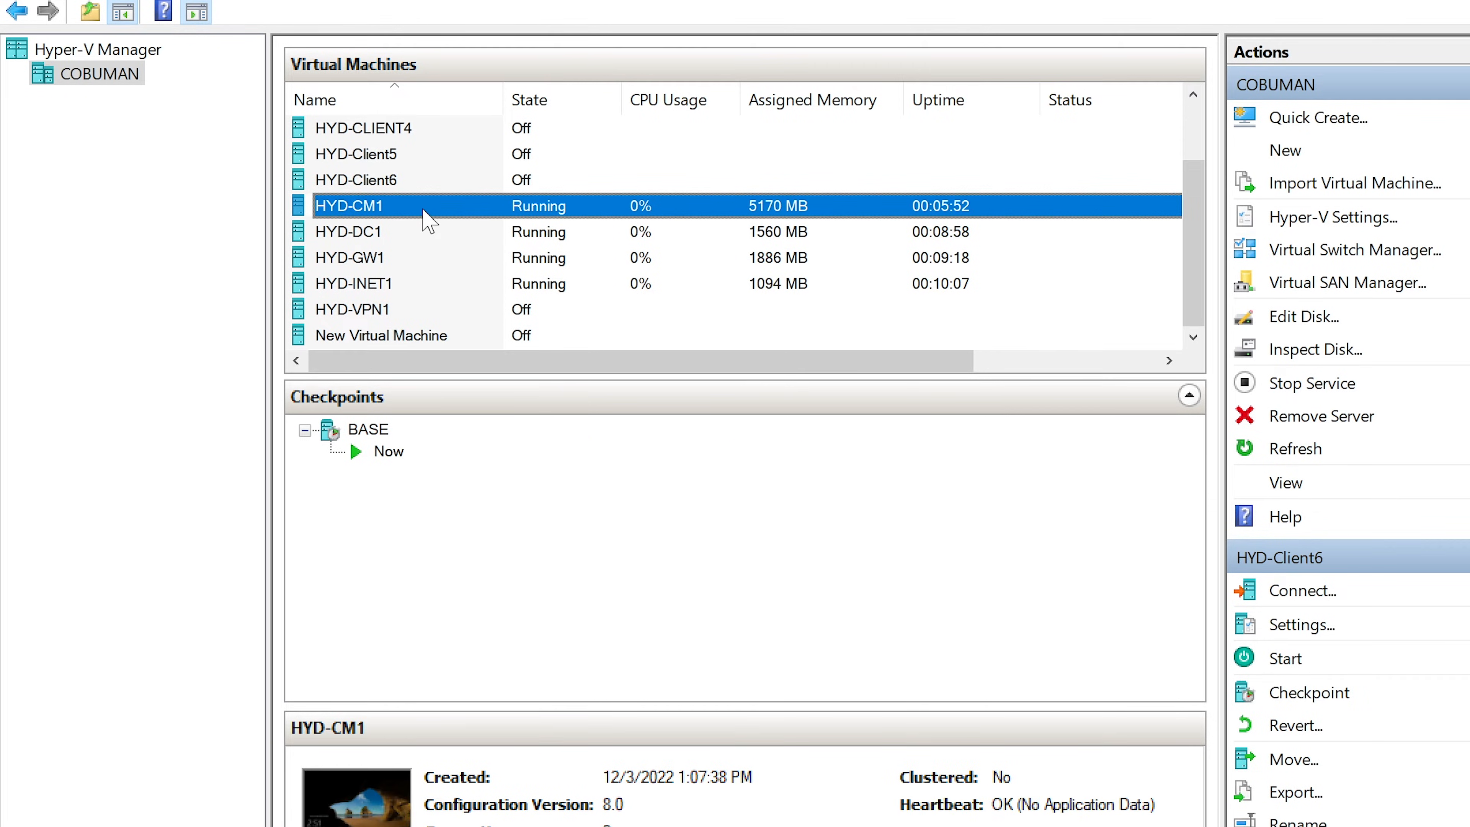
left_click(392, 238)
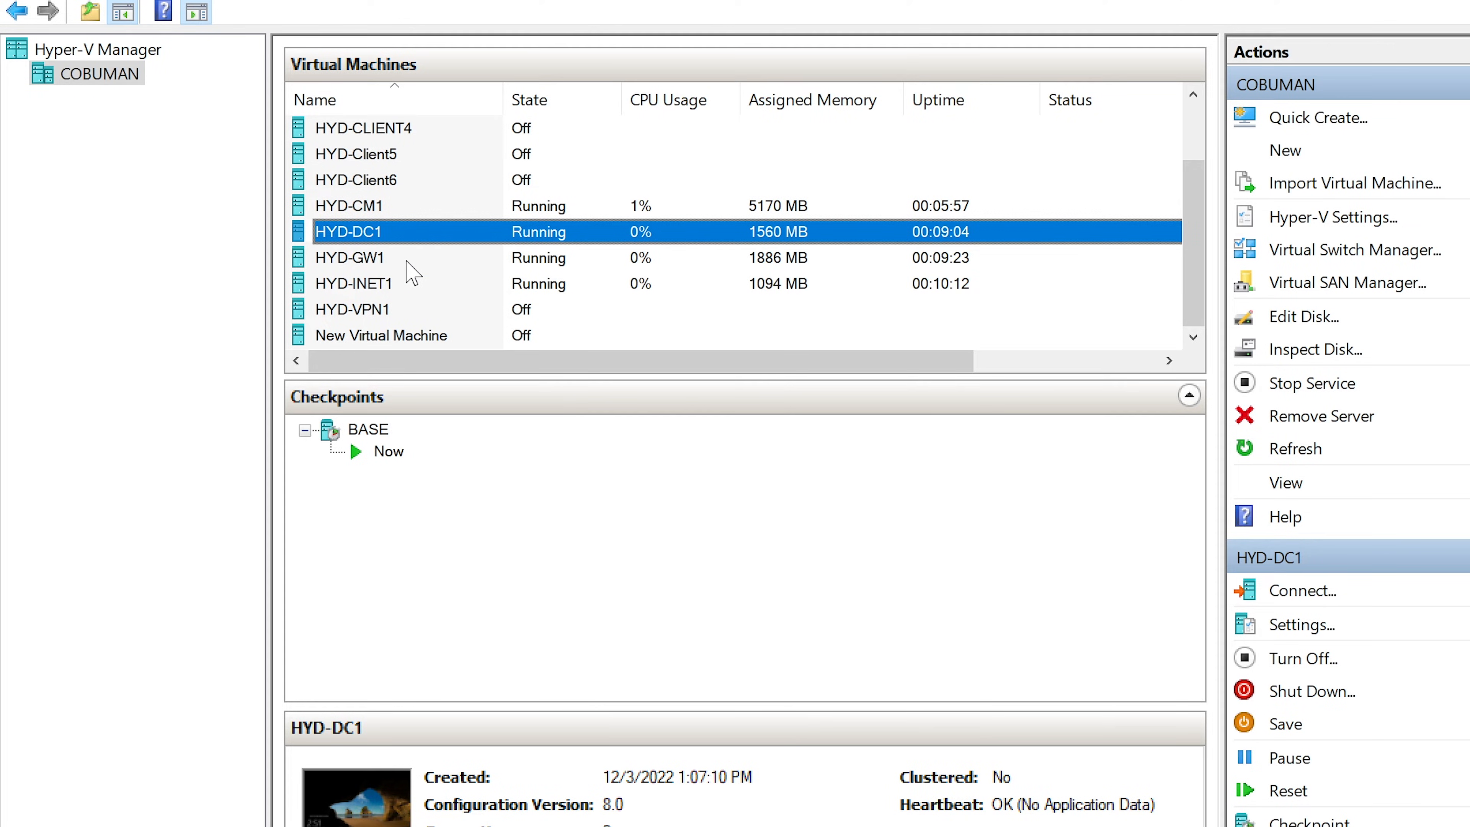
left_click(408, 261)
left_click(404, 283)
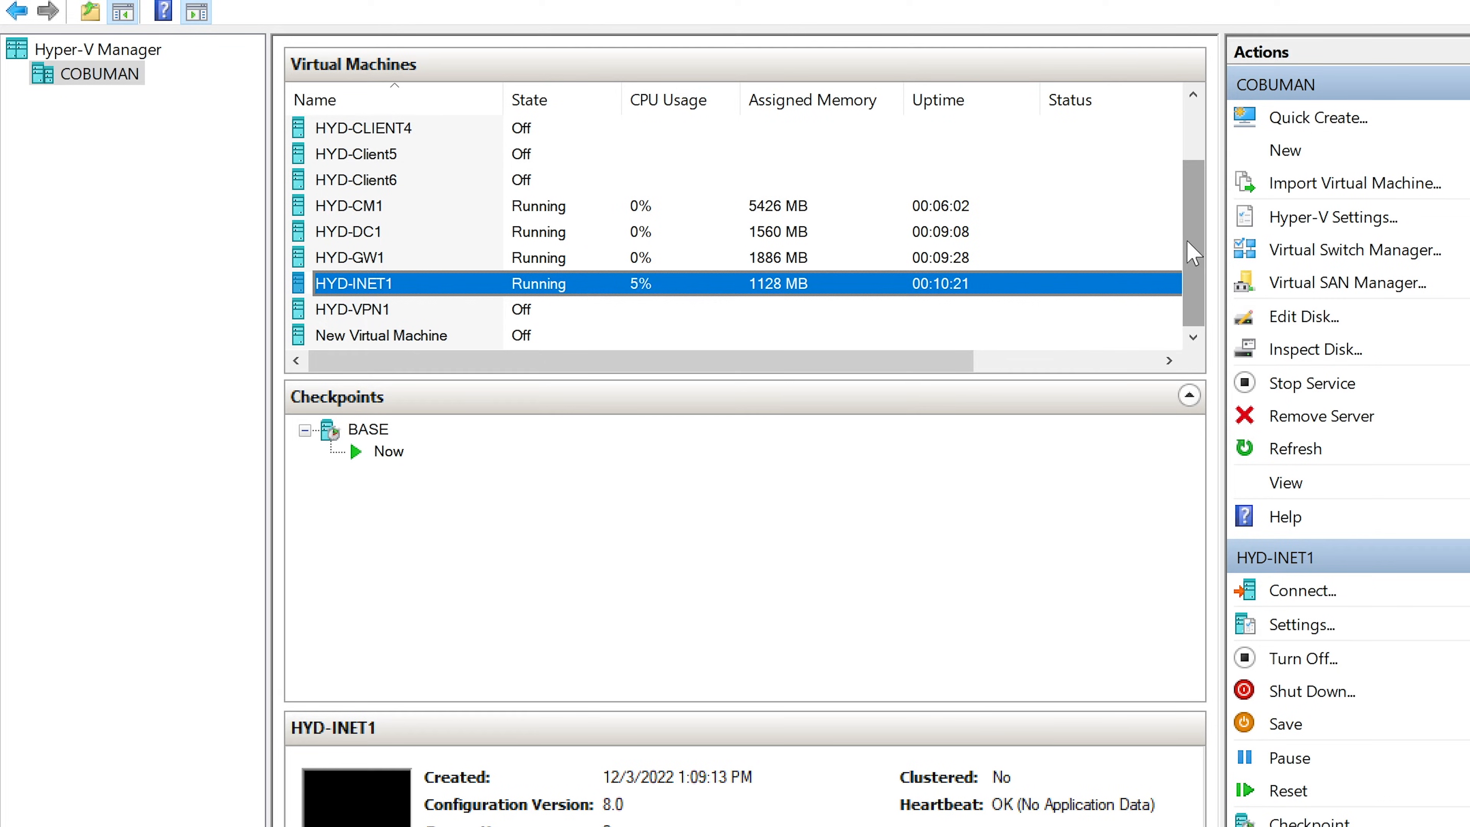
left_click_drag(1193, 252, 1195, 179)
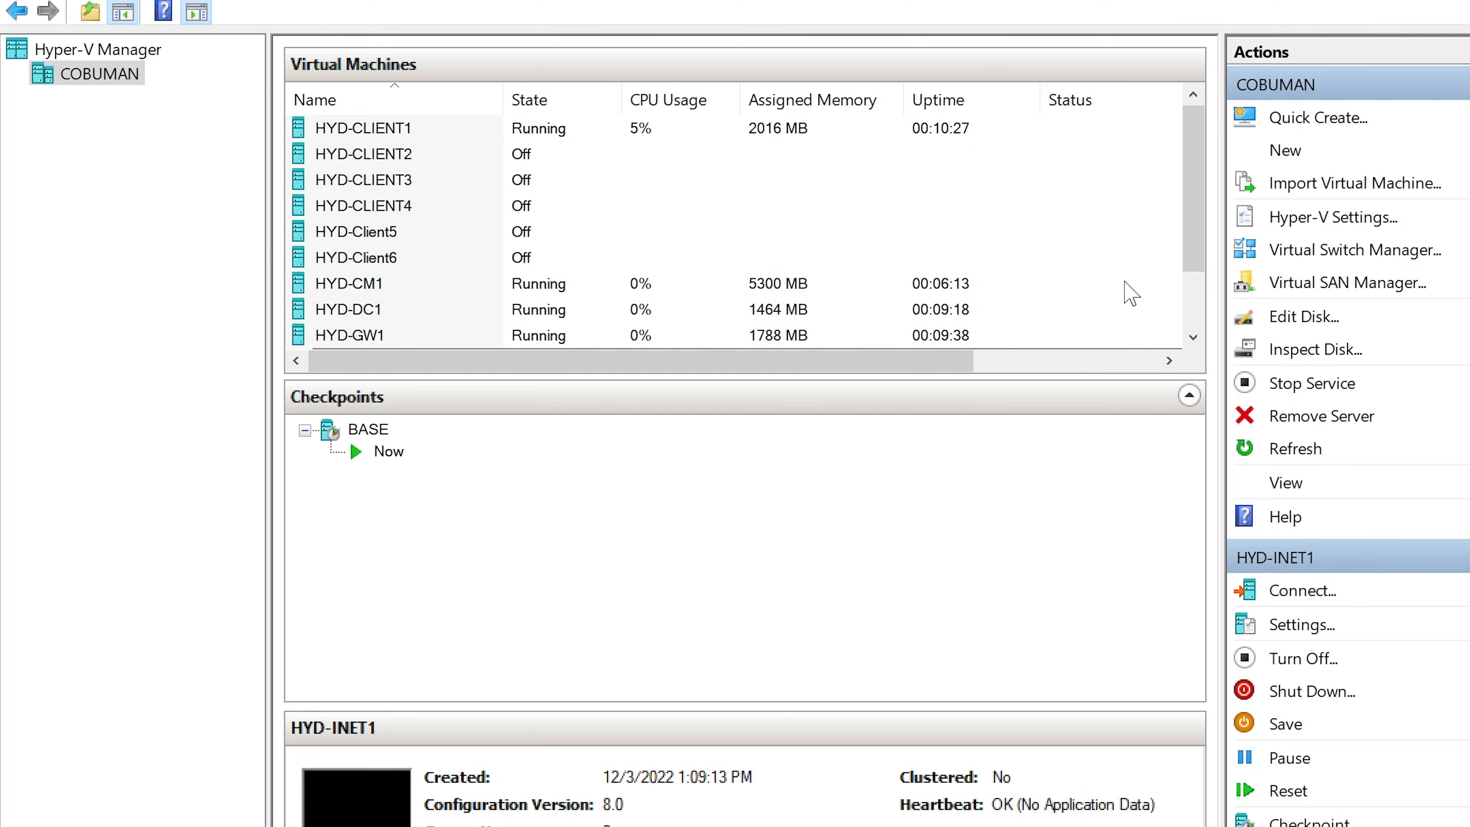
scroll(842, 301, "down", 1)
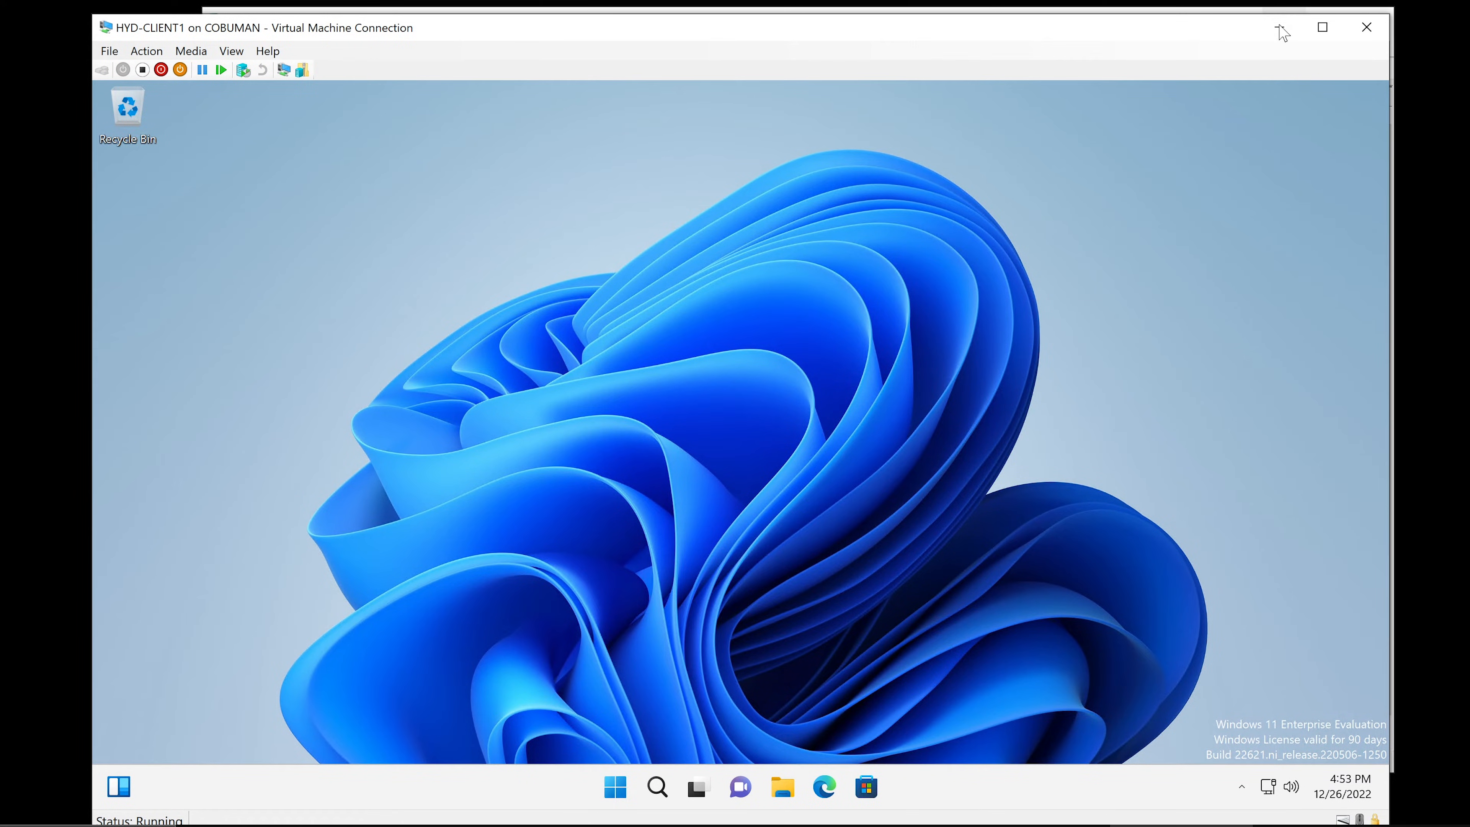
- Minimize the HYD-CLIENT1 window, launch the Configuration Manager Console on HYD-CM1 and display the Devices list
left_click(1279, 27)
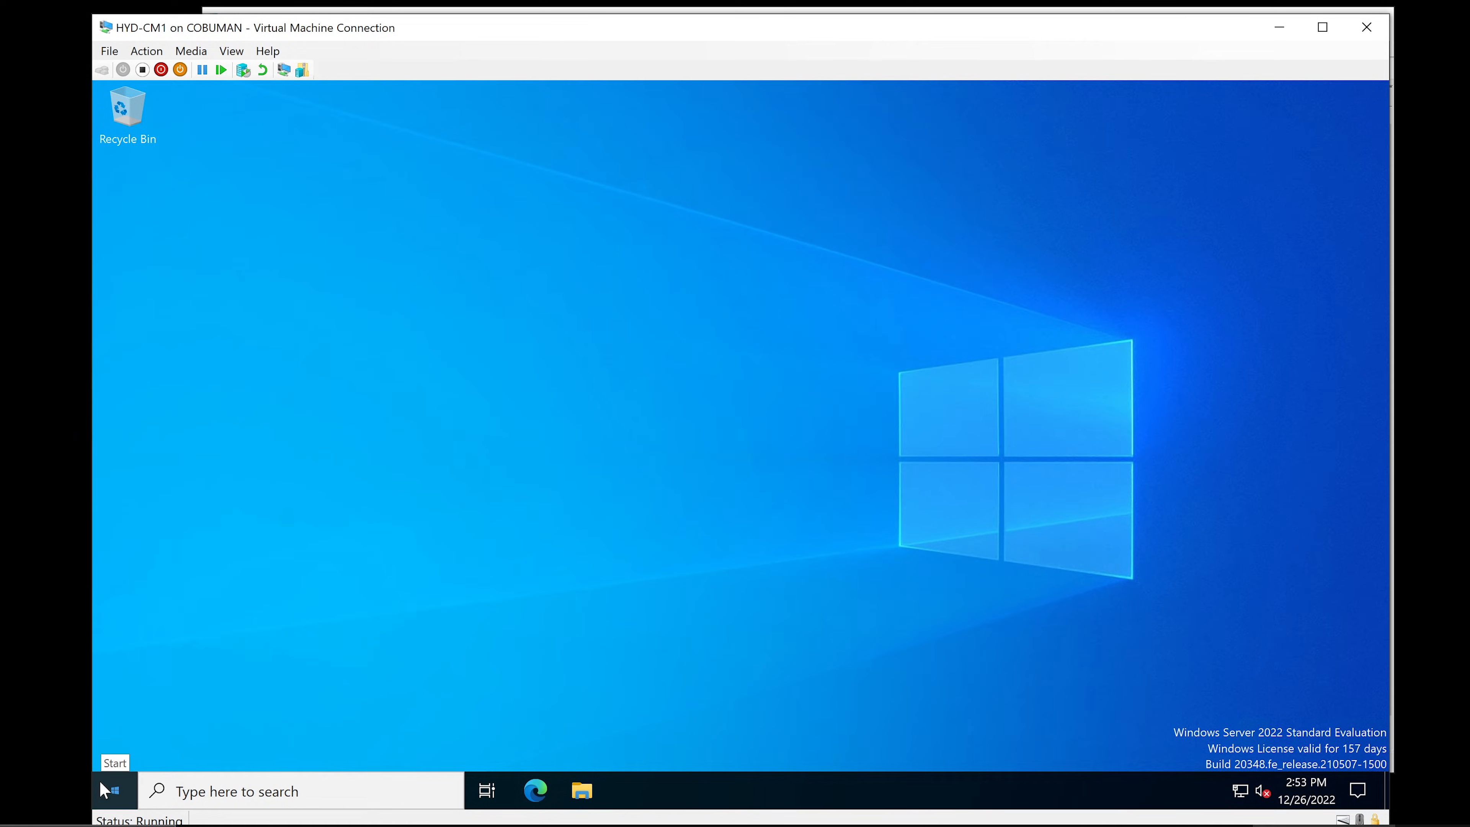
left_click(114, 787)
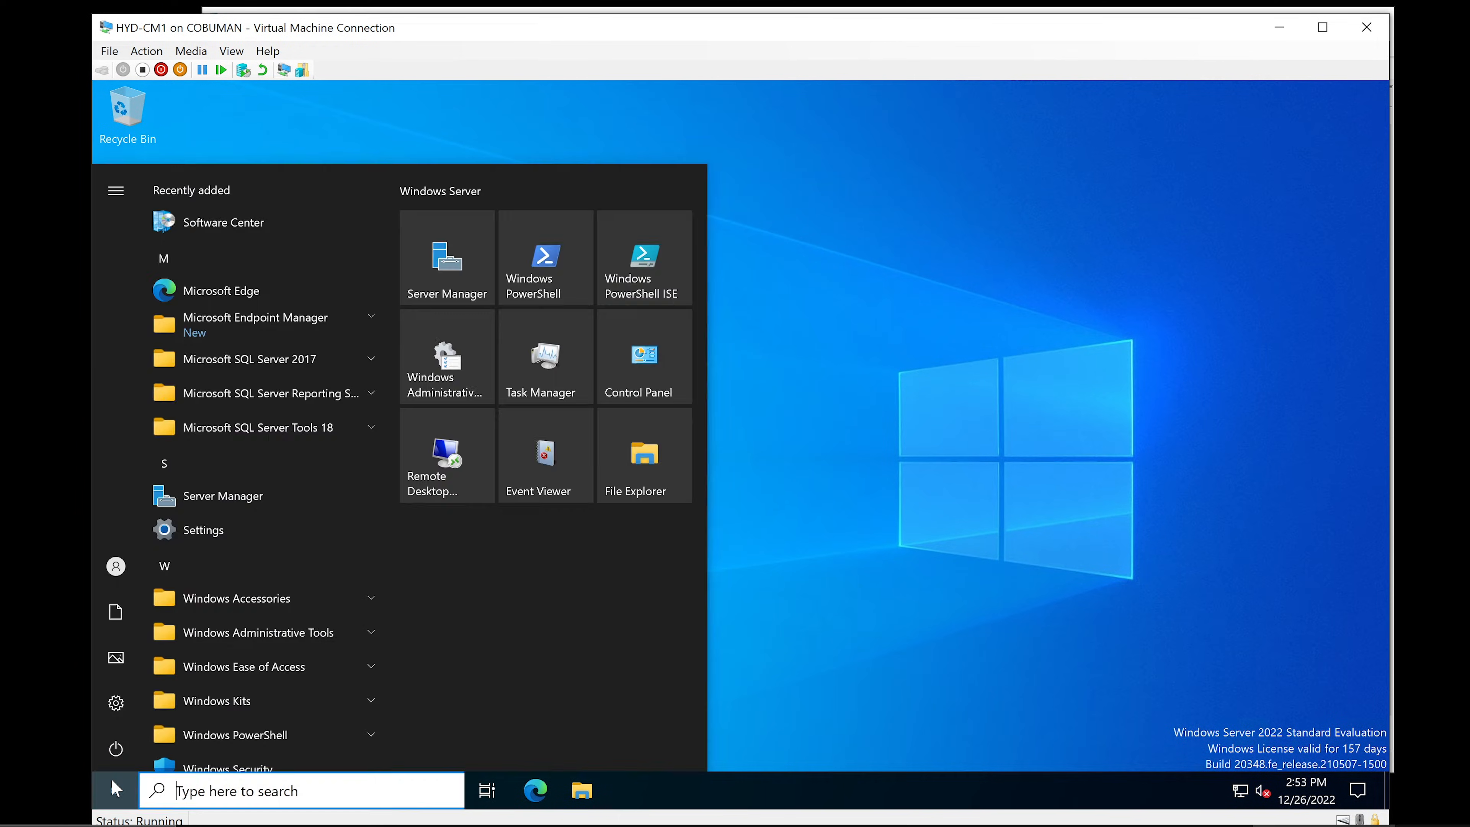
left_click(258, 327)
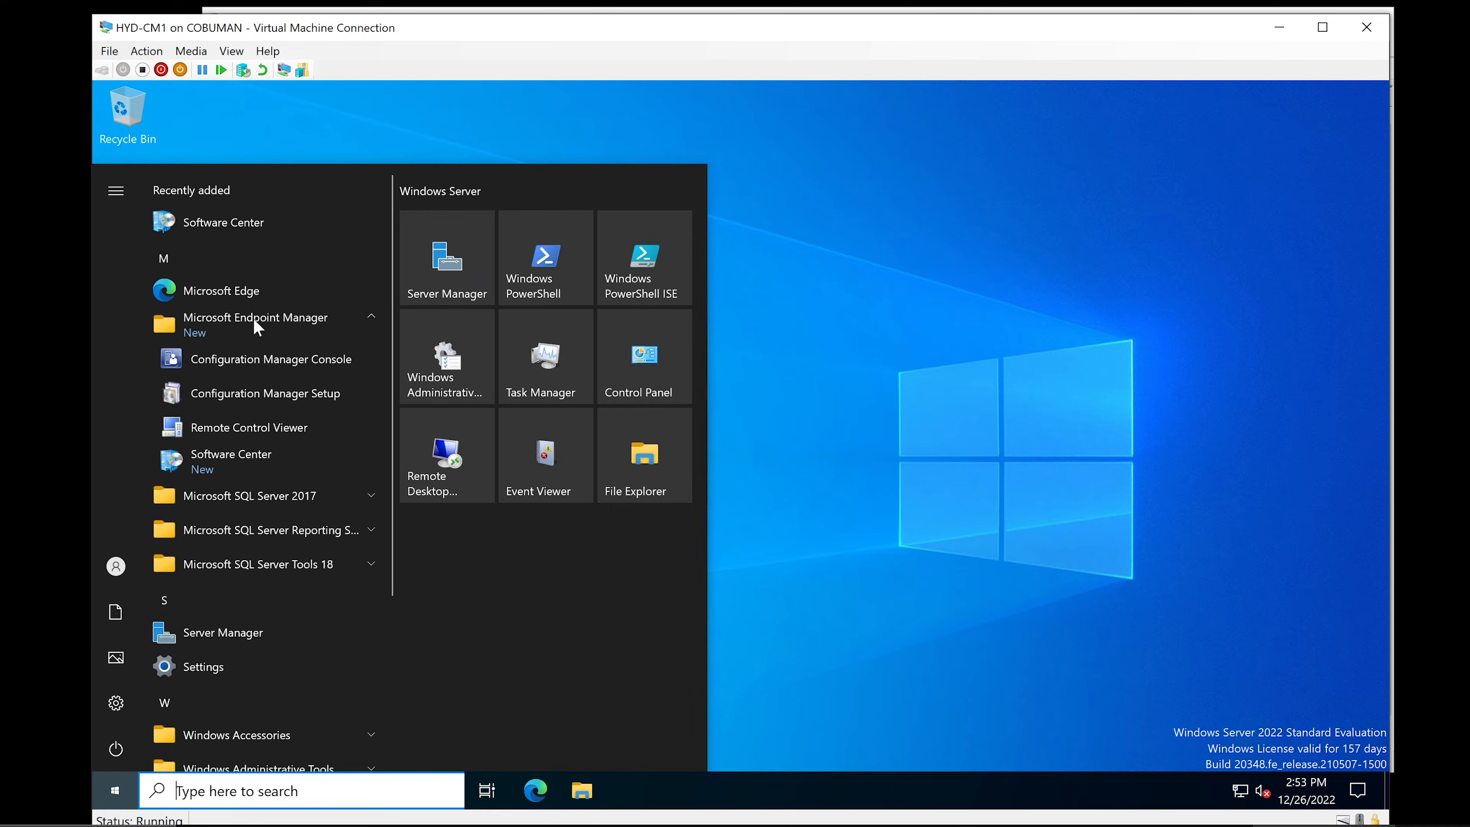
left_click(257, 362)
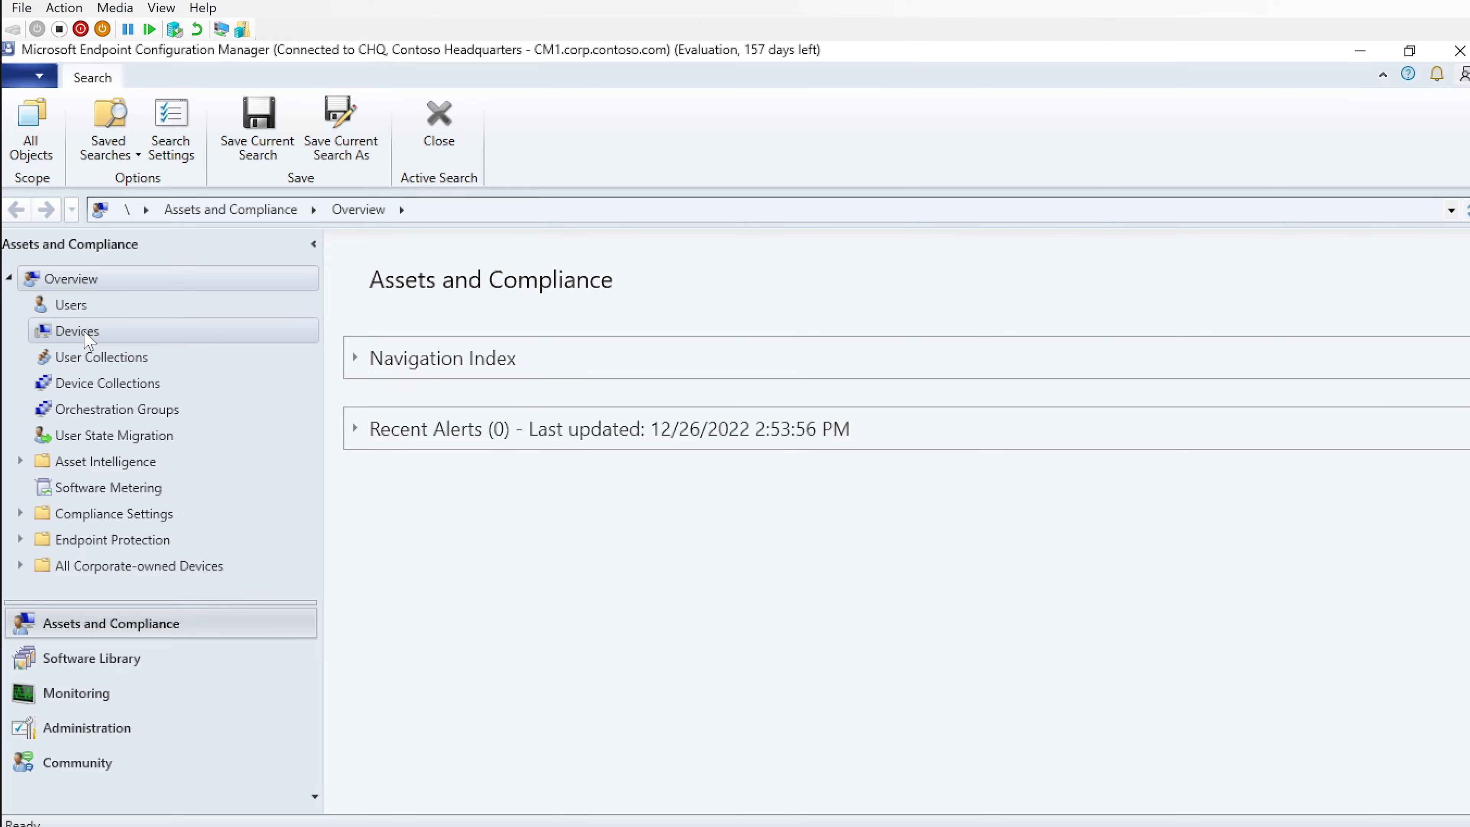
left_click(87, 334)
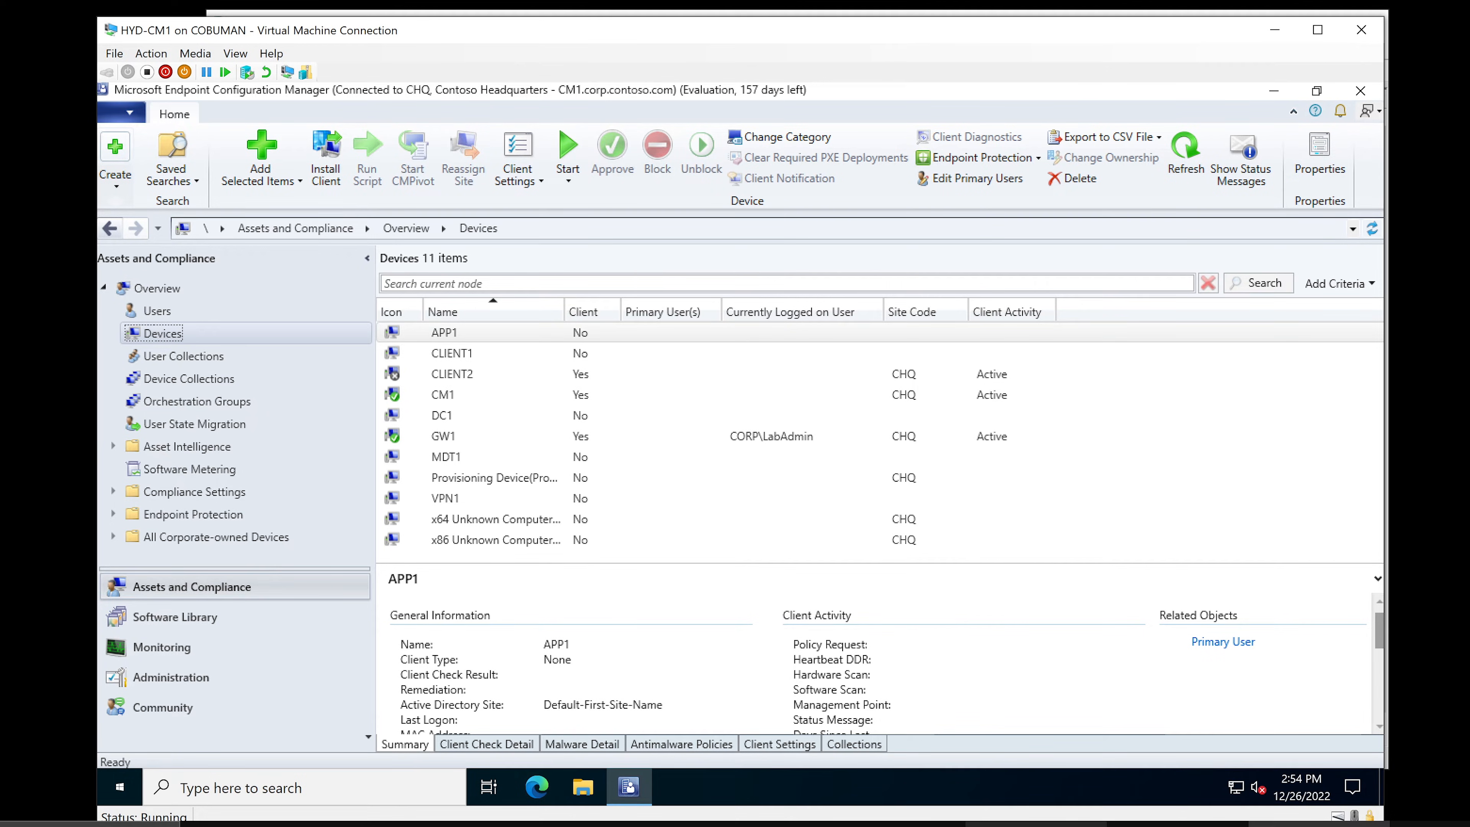
- Switch to the HYD-GW1 virtual machine and open Software Center from the Microsoft Endpoint Manager program group
left_click(1033, 824)
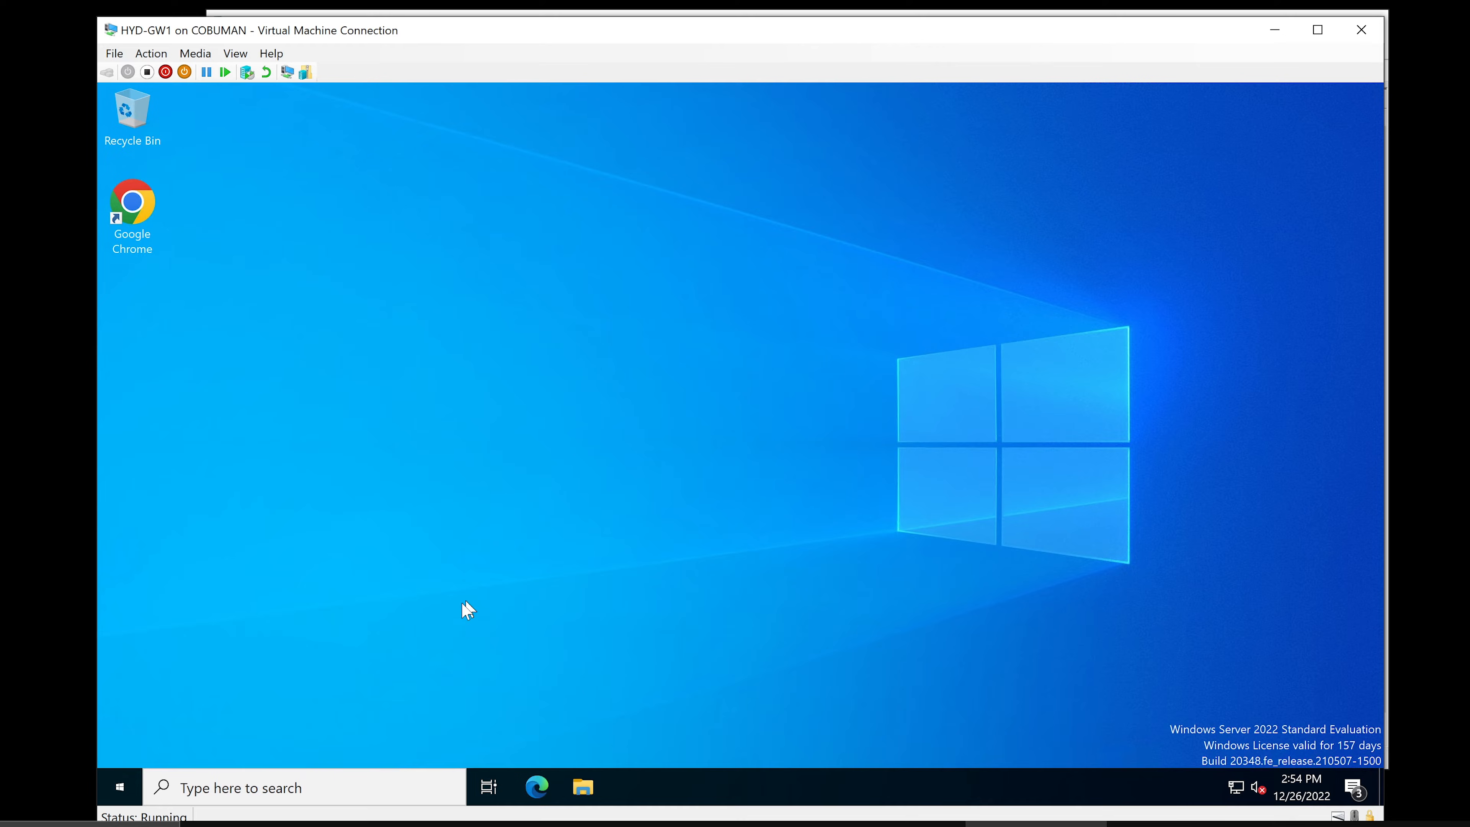
left_click(120, 782)
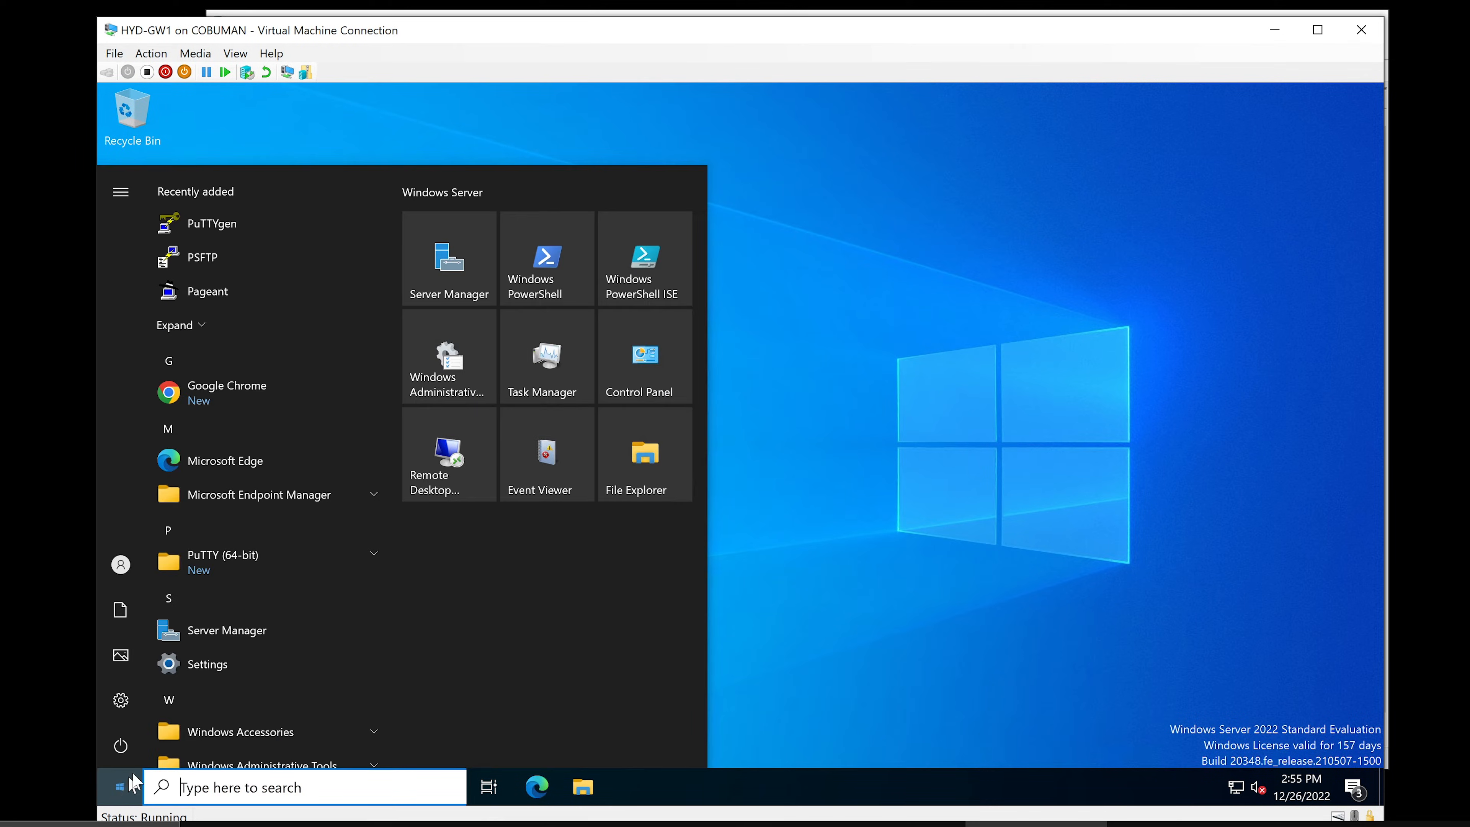
scroll(291, 568, "down", 2)
left_click(287, 403)
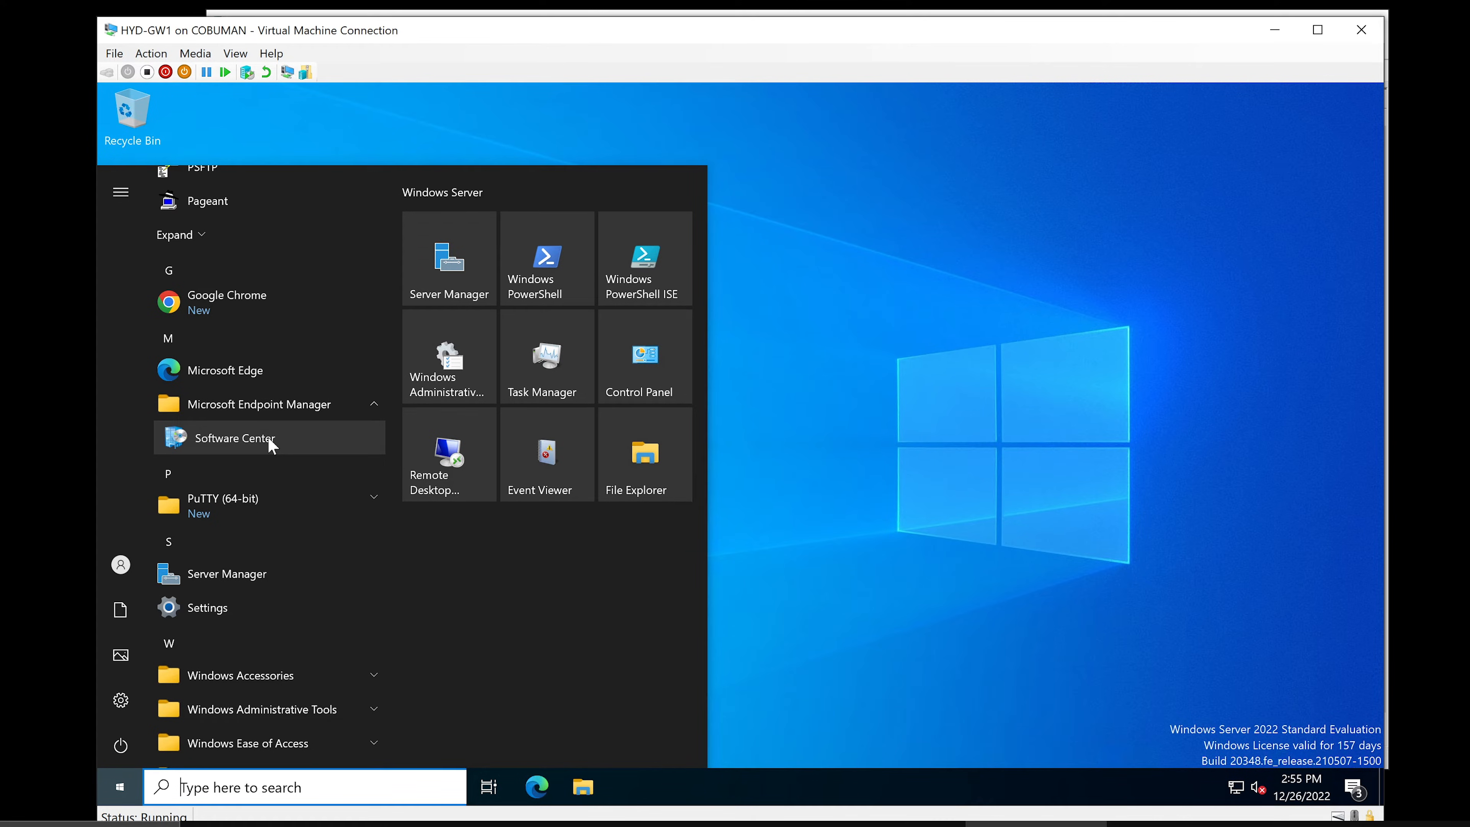
left_click(268, 436)
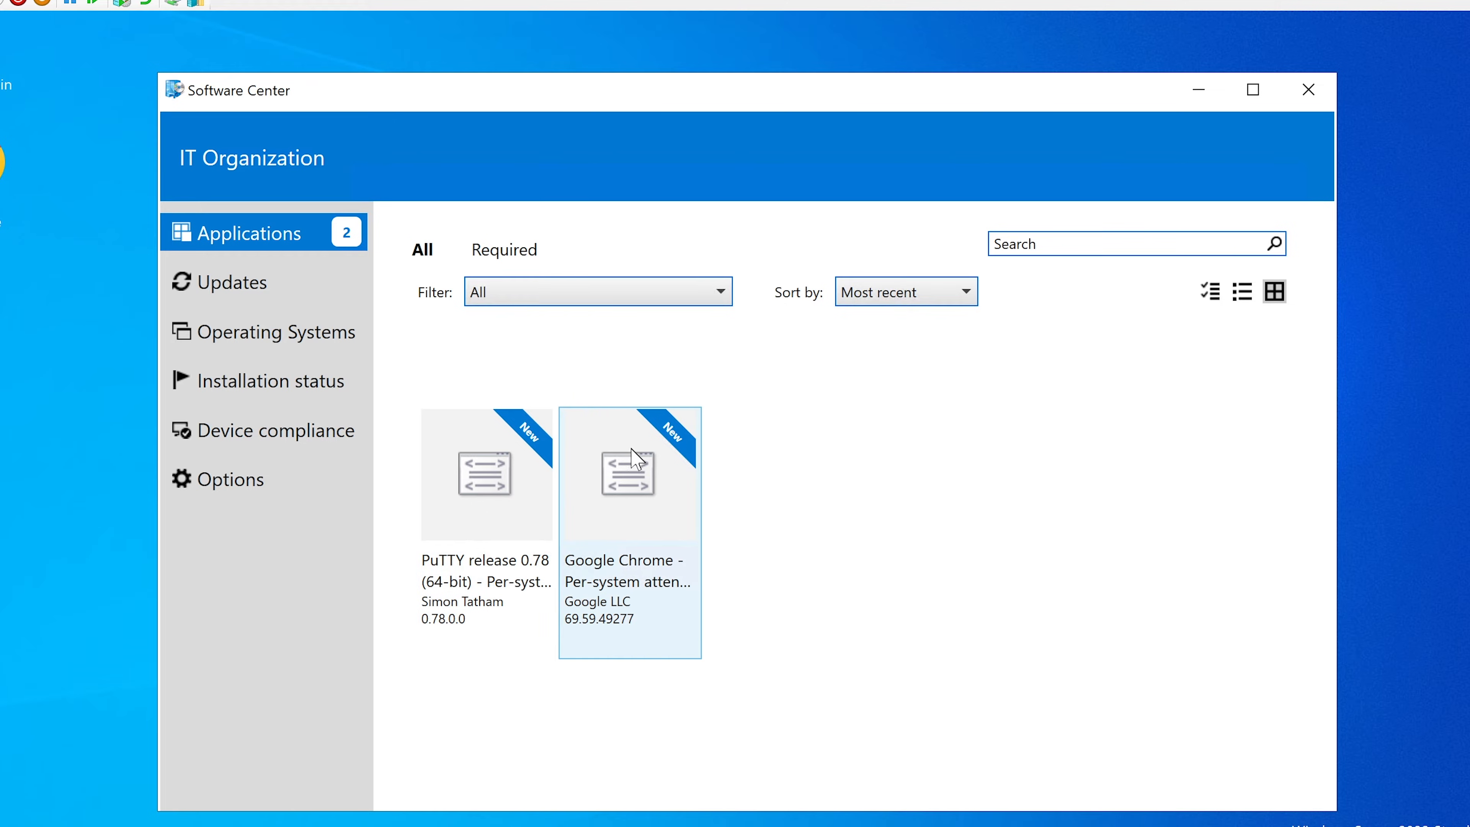
- View the application details of Google Chrome - Per-system attended and PuTTY release 0.78 (64-bit)
left_click(634, 499)
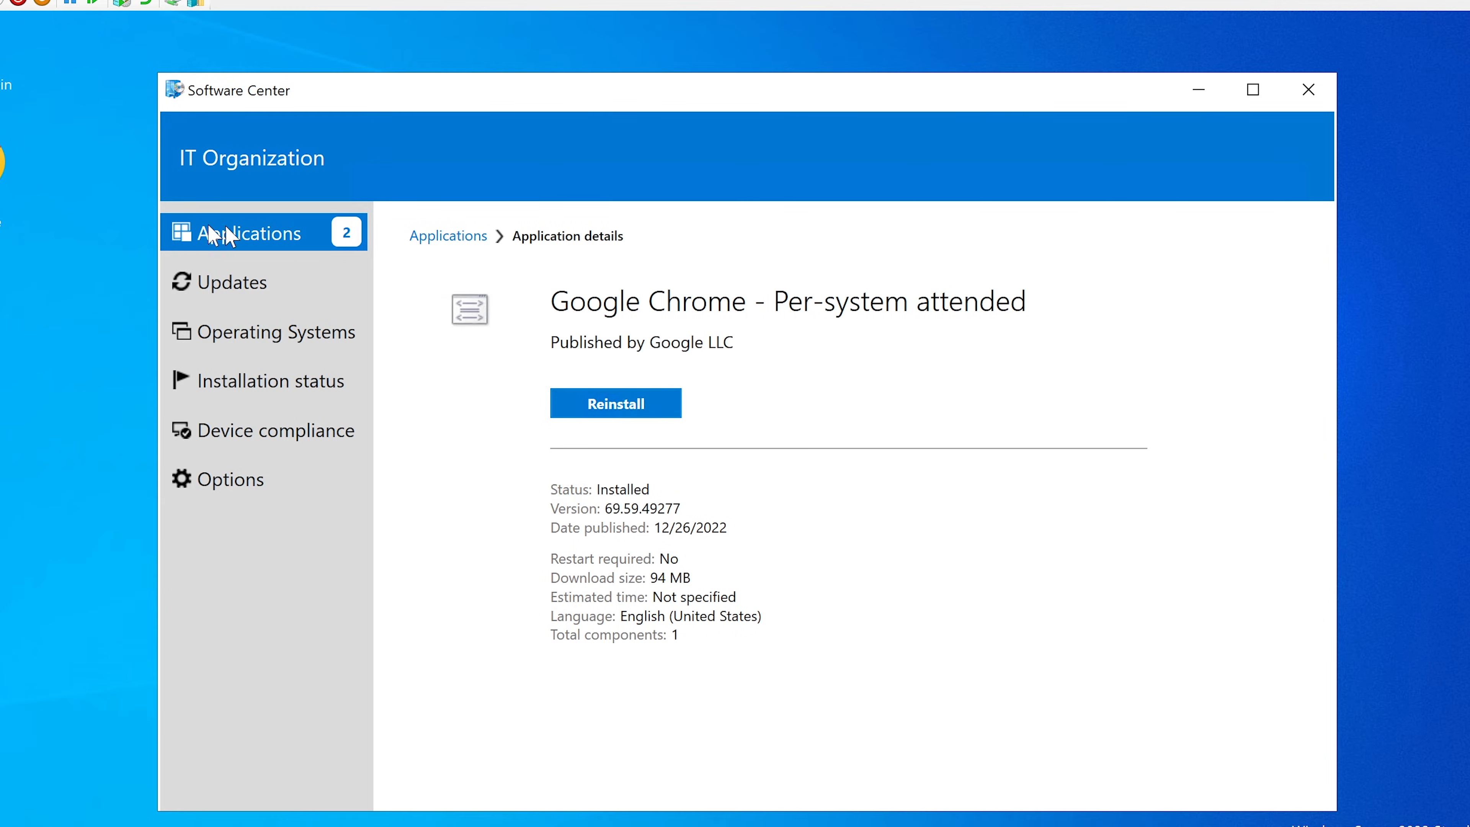
left_click(12, 218)
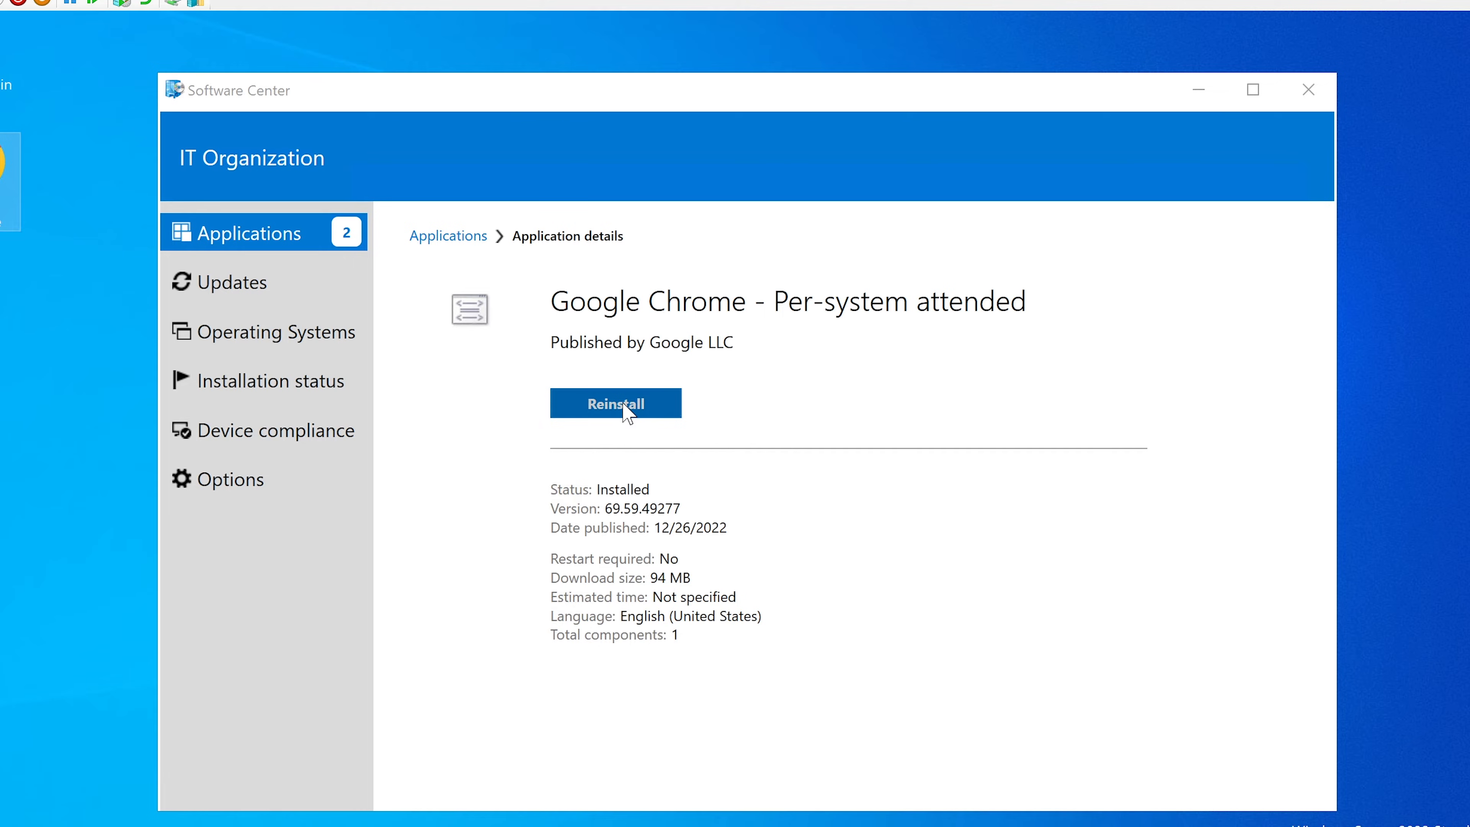
left_click(242, 237)
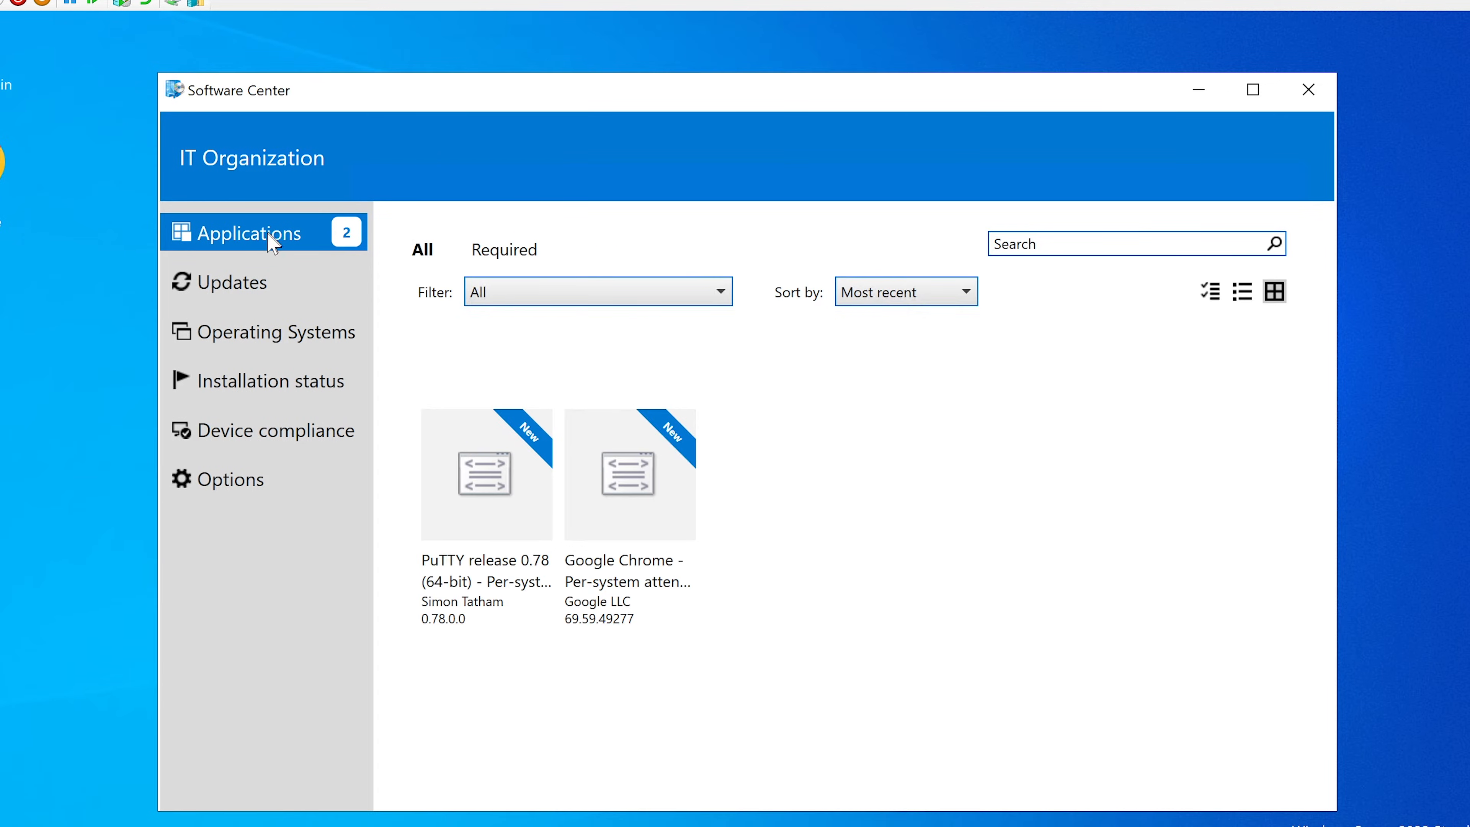
left_click(497, 509)
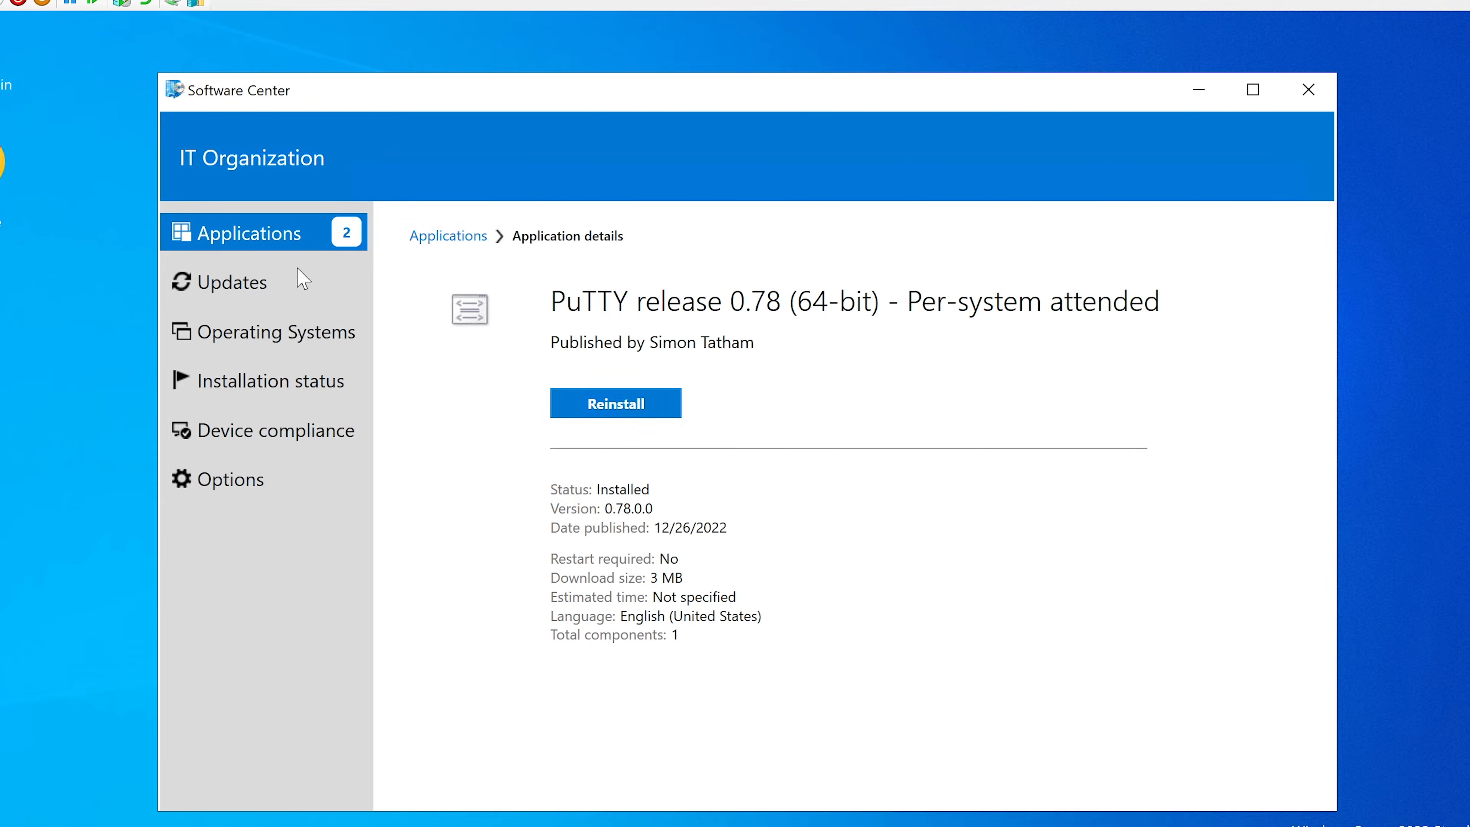
- Review the Updates, Operating Systems, Installation status and Device compliance pages of Software Center
left_click(255, 289)
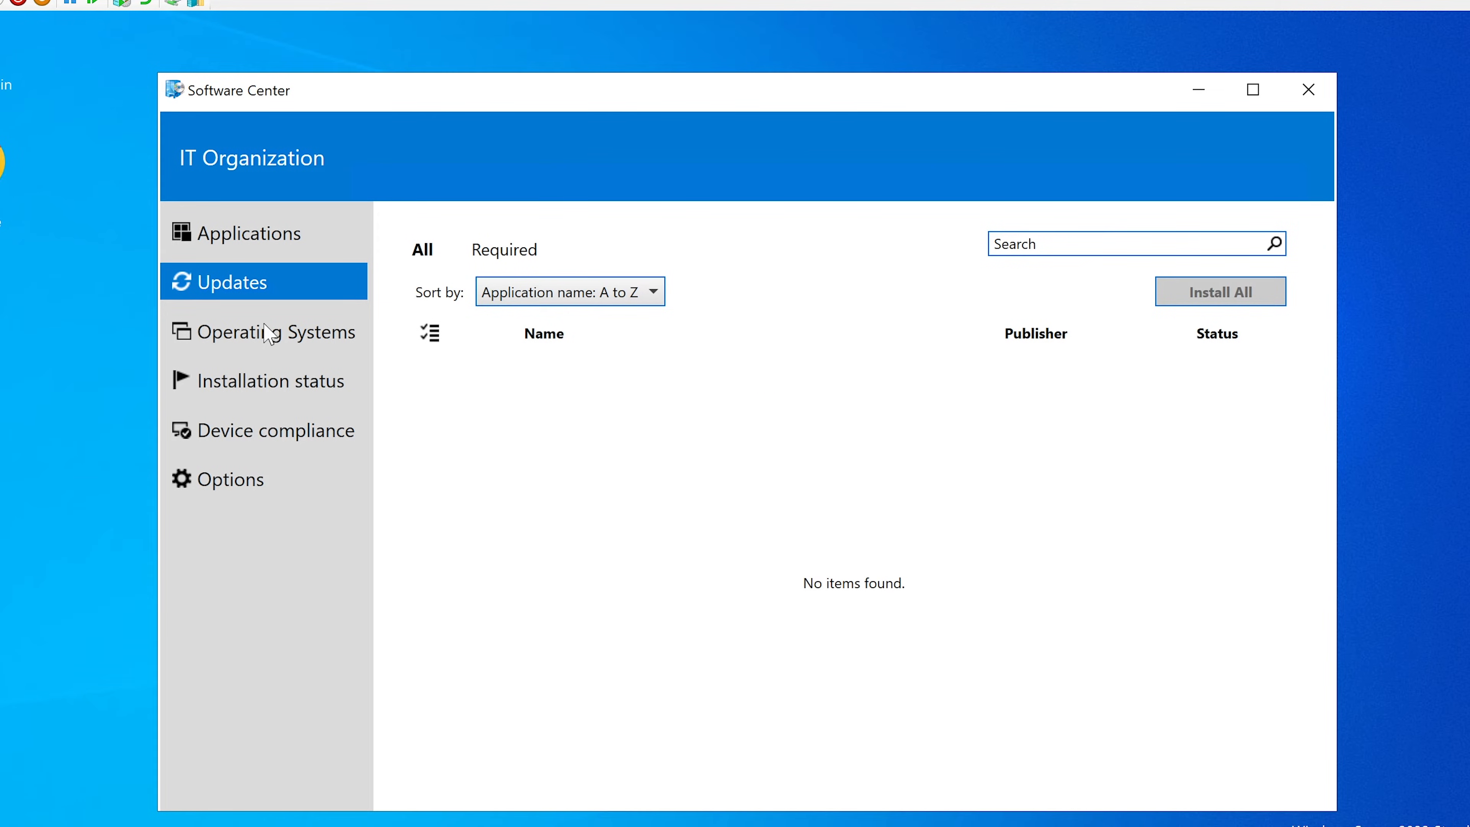
left_click(261, 343)
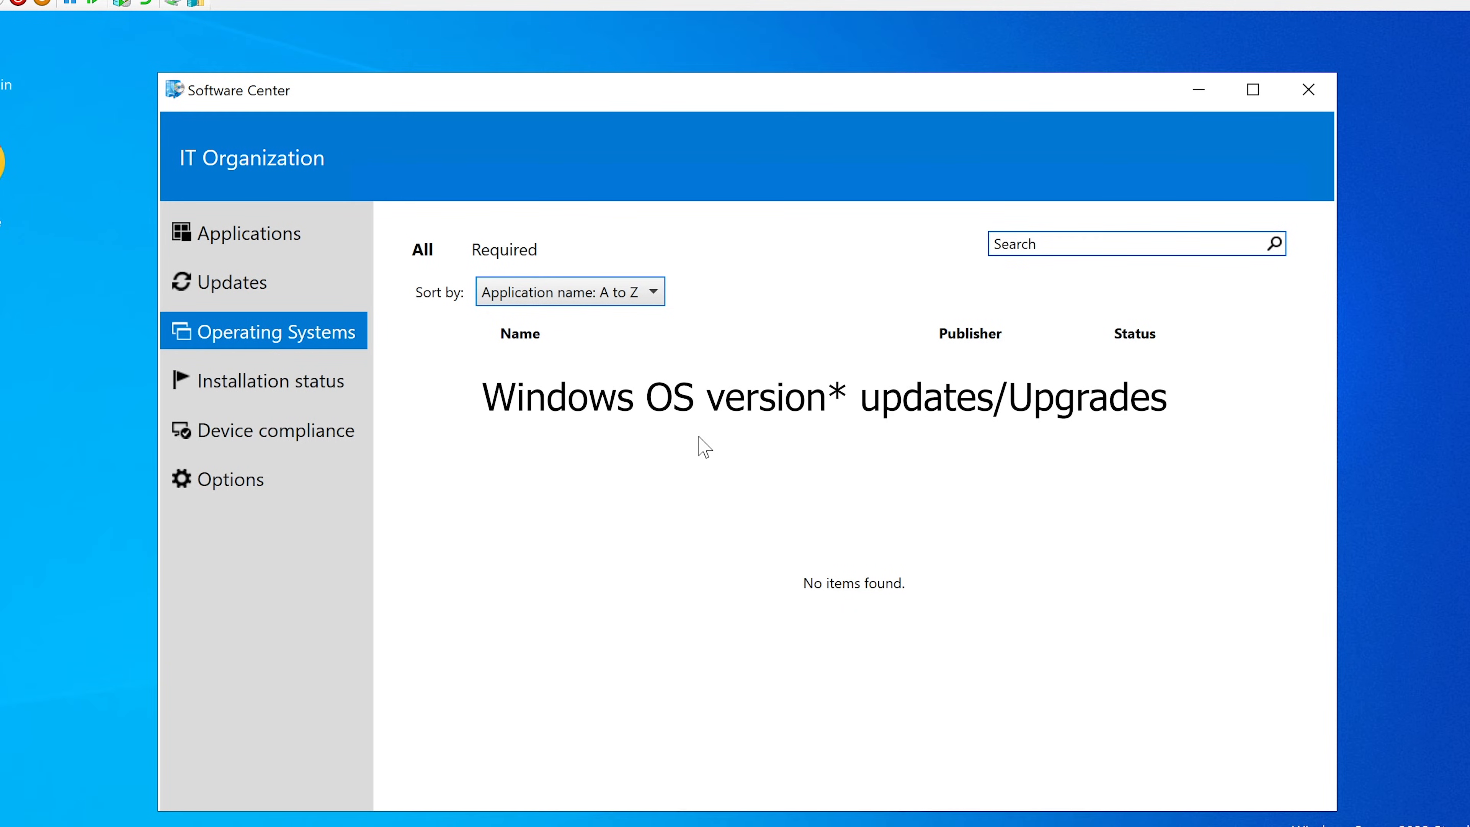
left_click(223, 385)
left_click(951, 387)
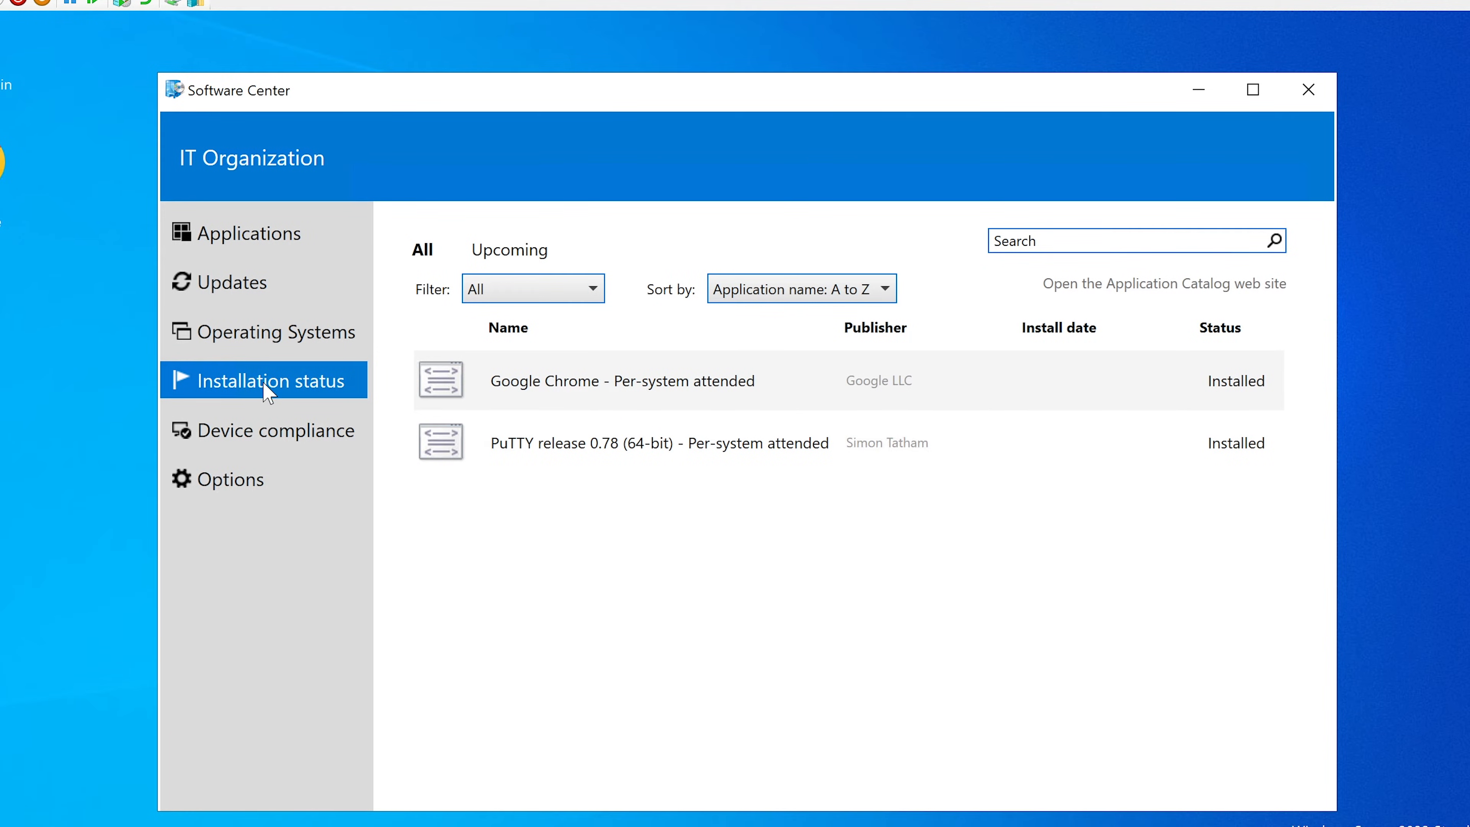
left_click(258, 440)
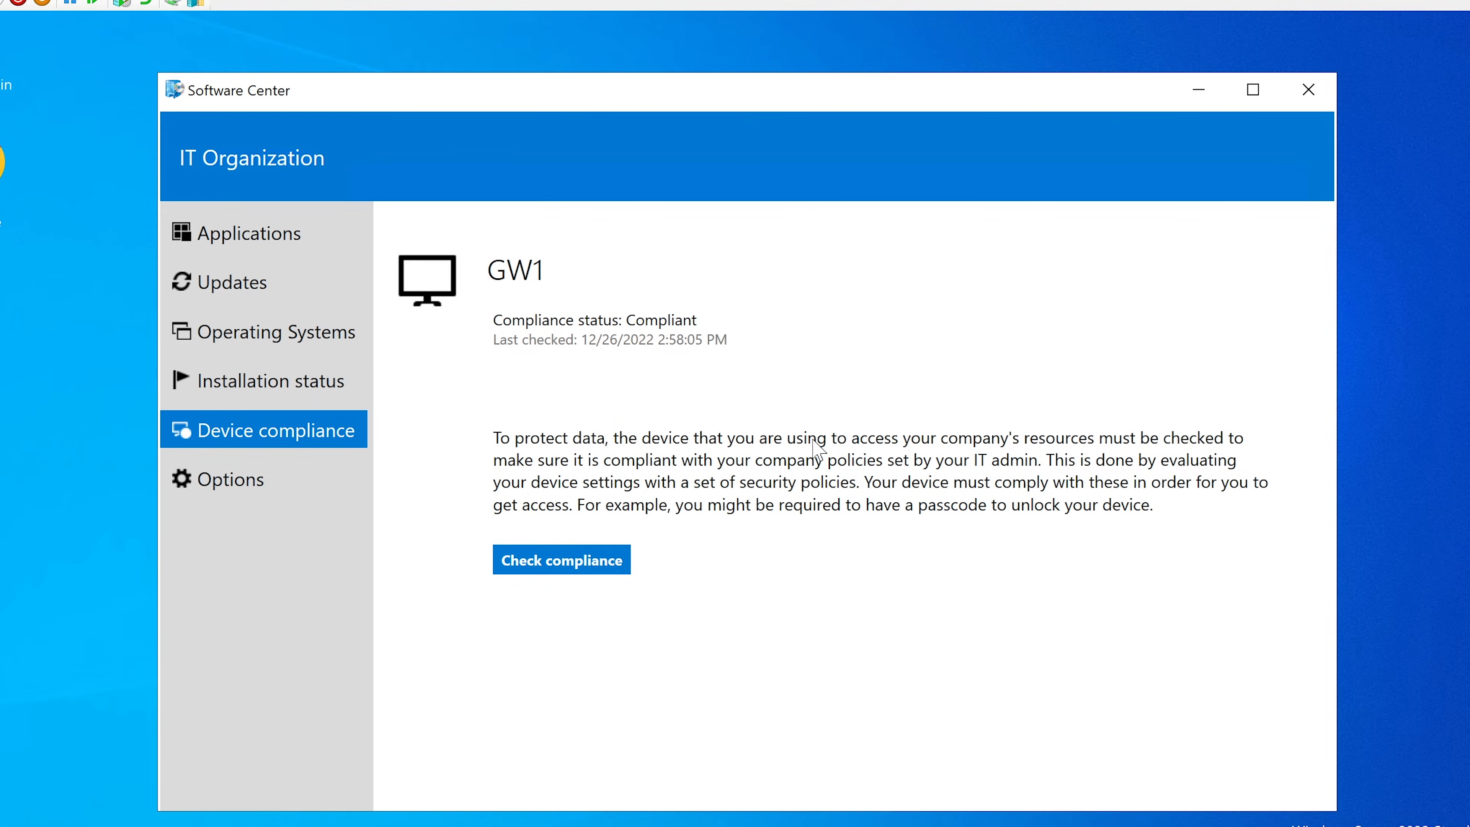
- Open the Software Center options and examine the work information, power management, computer maintenance and remote control settings
left_click(257, 476)
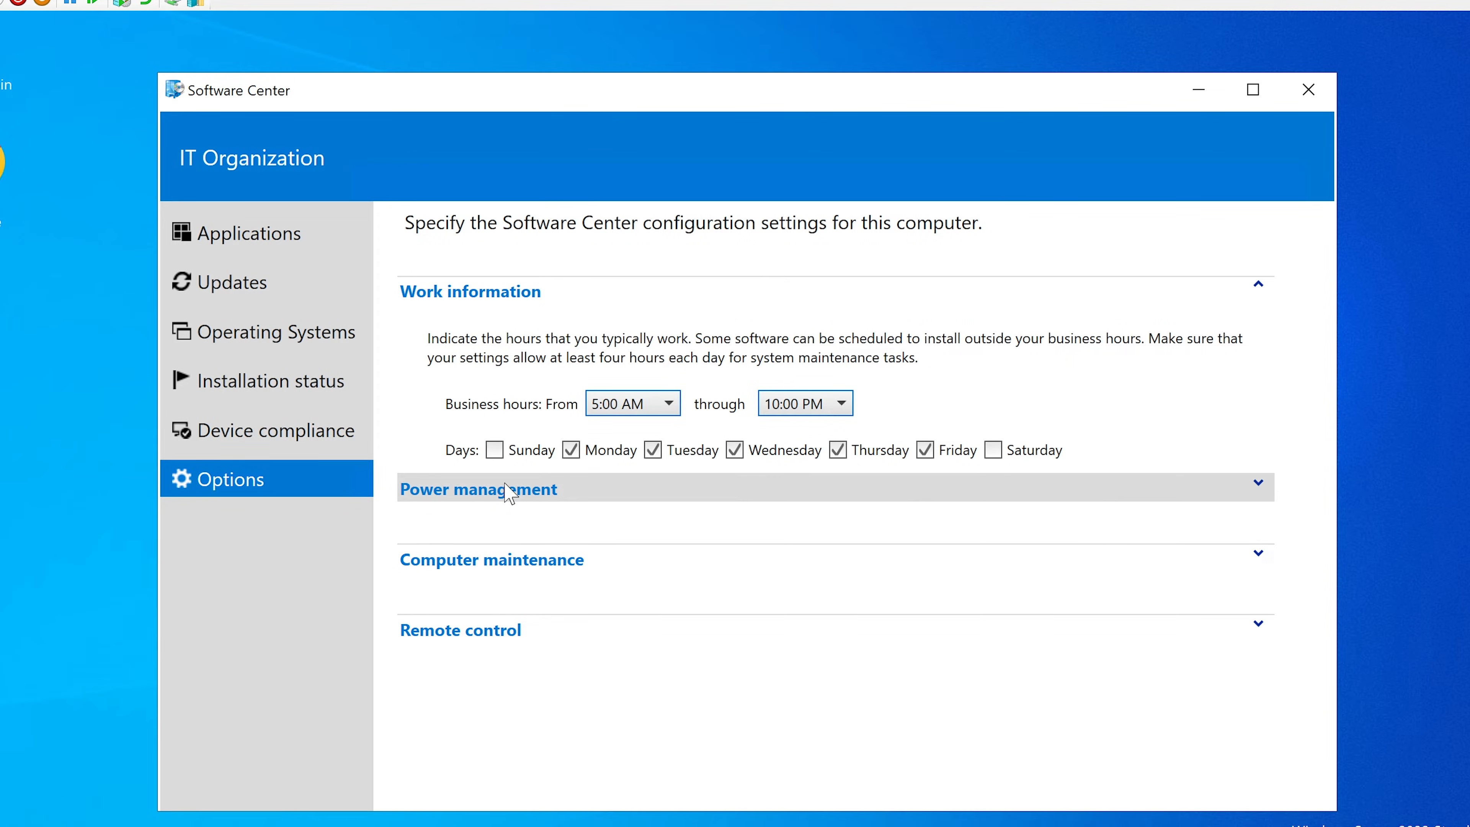
left_click(503, 503)
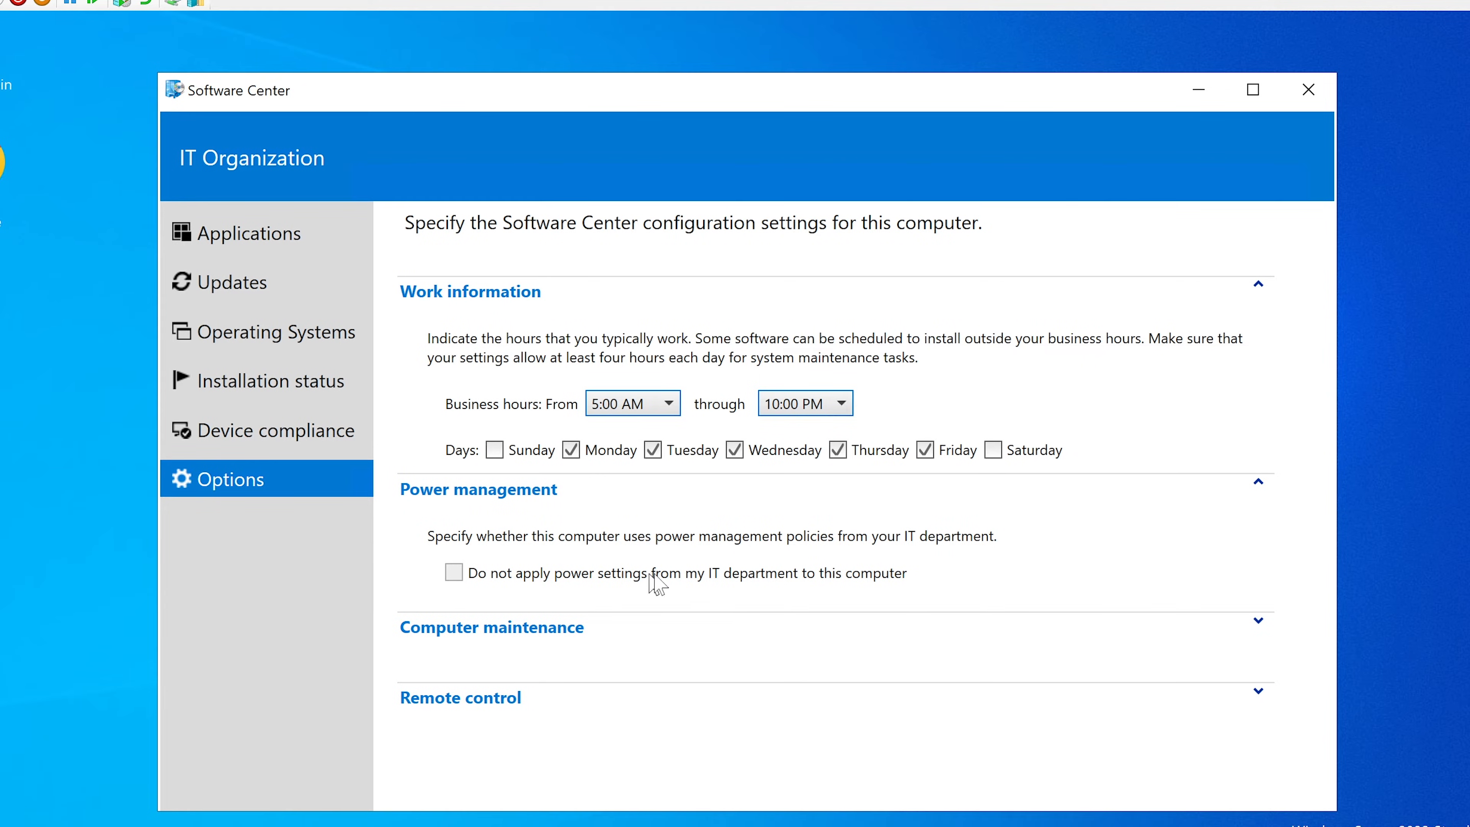
left_click(550, 631)
scroll(552, 634, "down", 3)
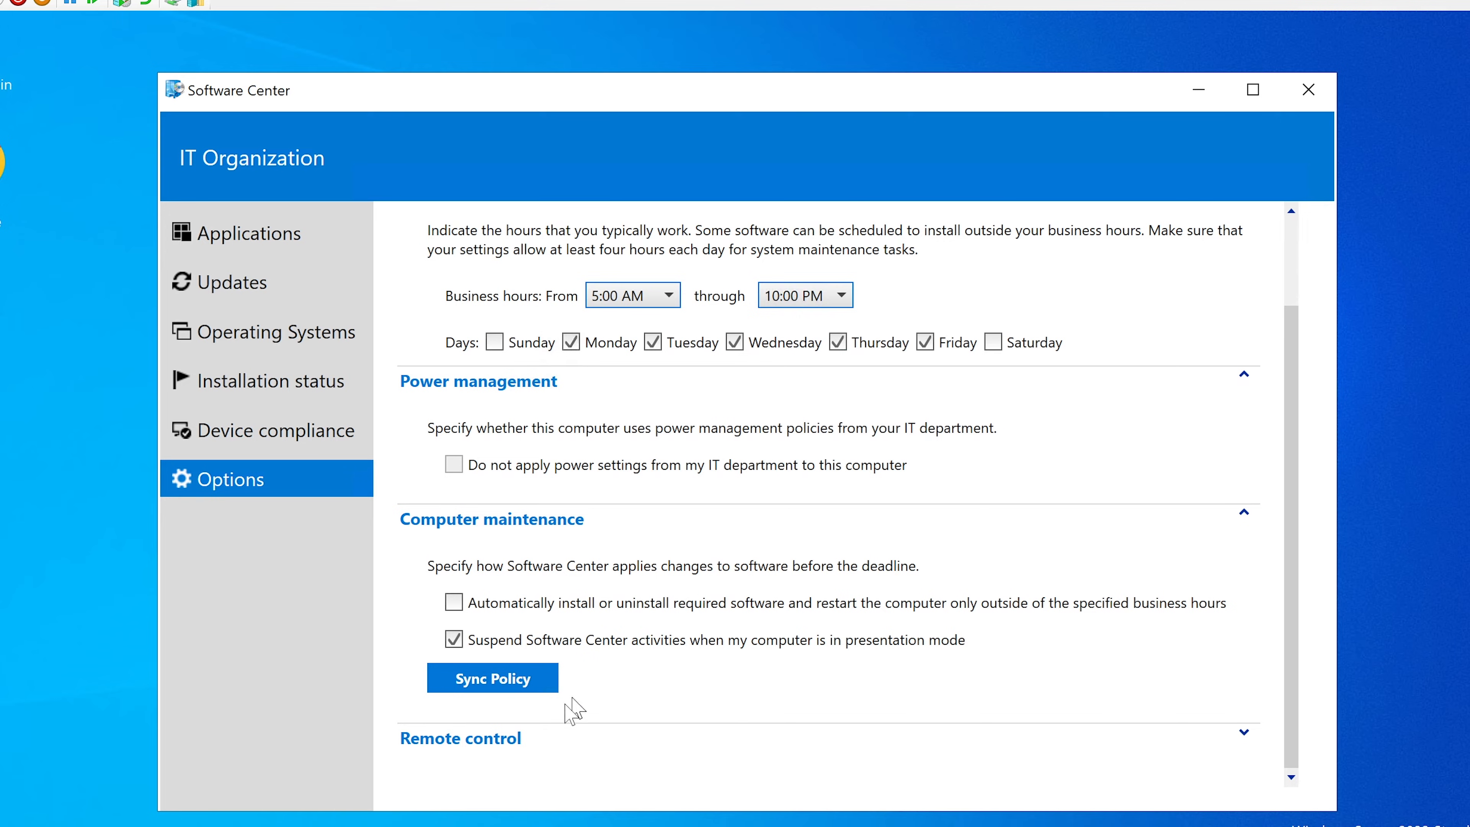
left_click(489, 738)
scroll(573, 701, "down", 5)
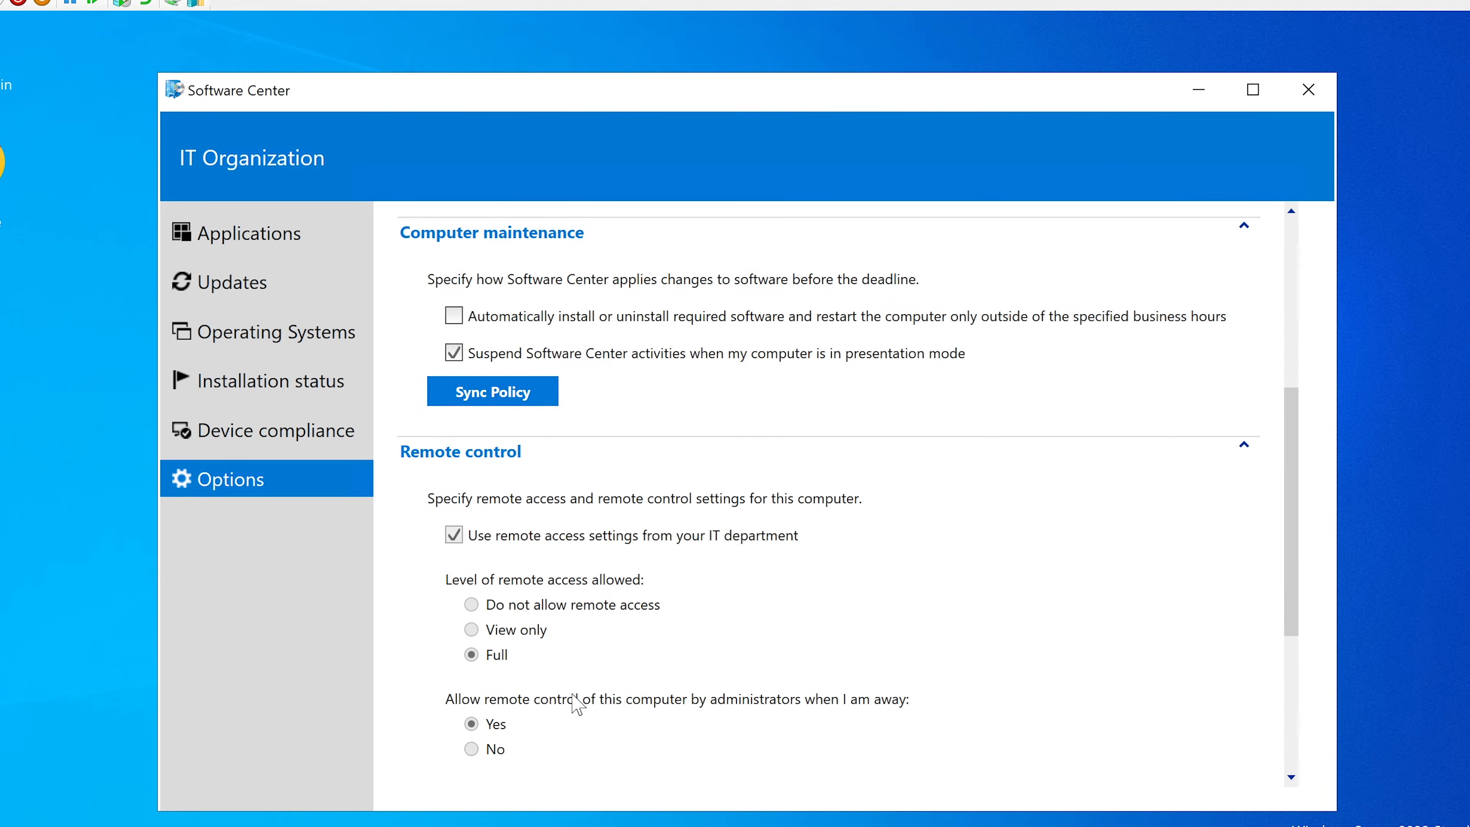
scroll(576, 703, "down", 5)
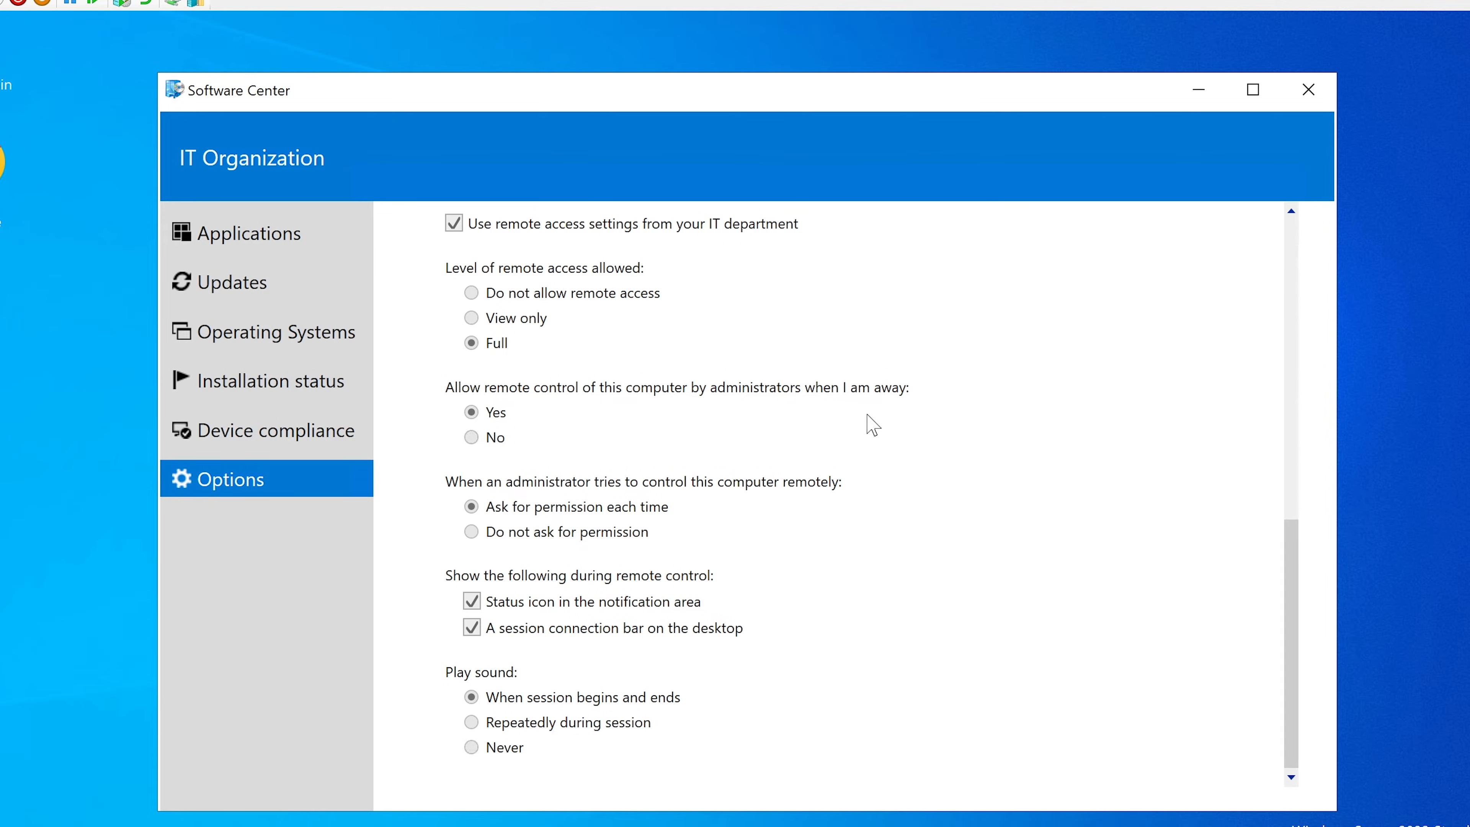
scroll(873, 424, "up", 10)
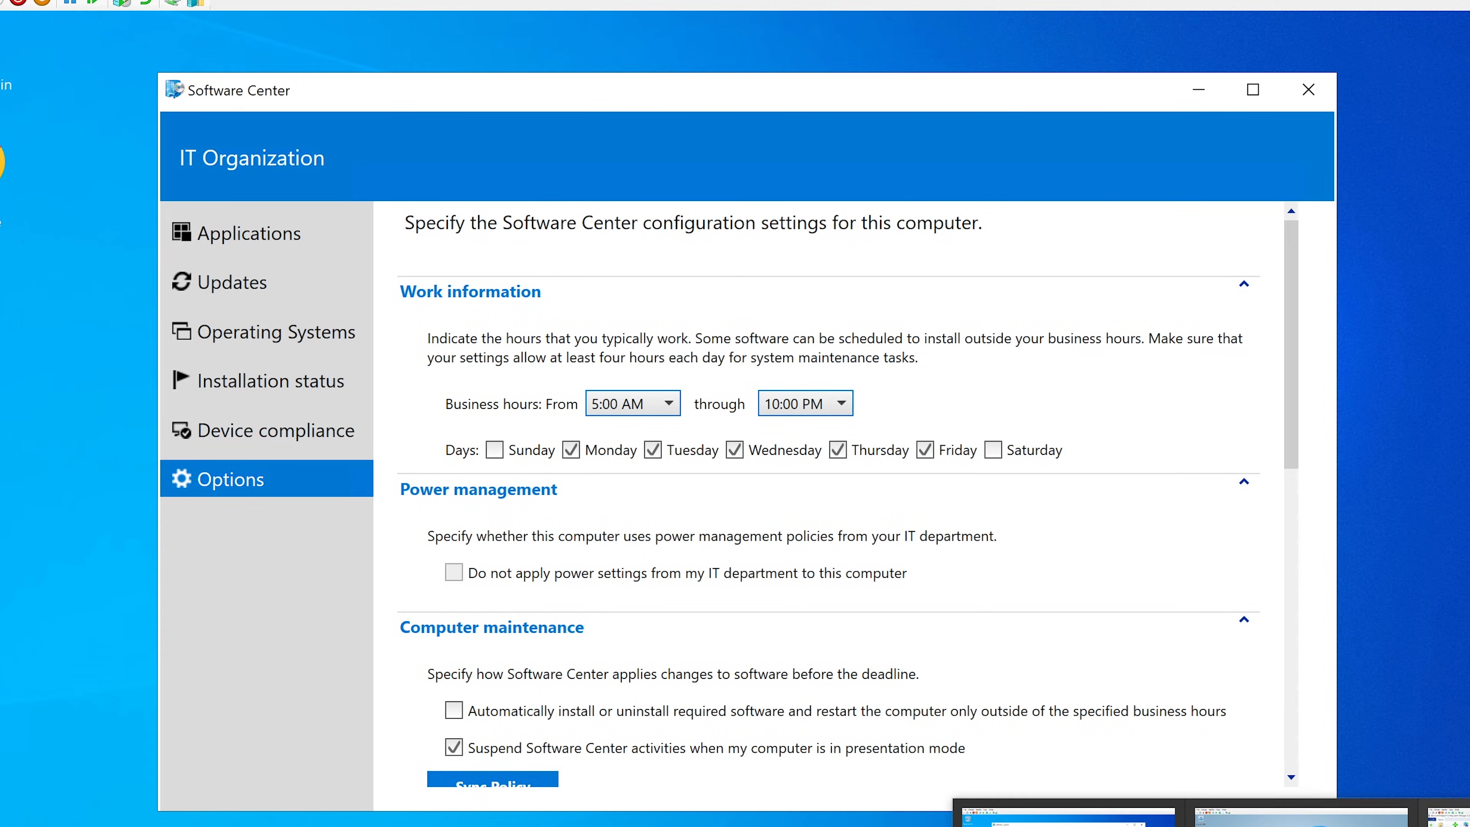
- Return to the list of available applications in Software Center on HYD-GW1
left_click(1299, 822)
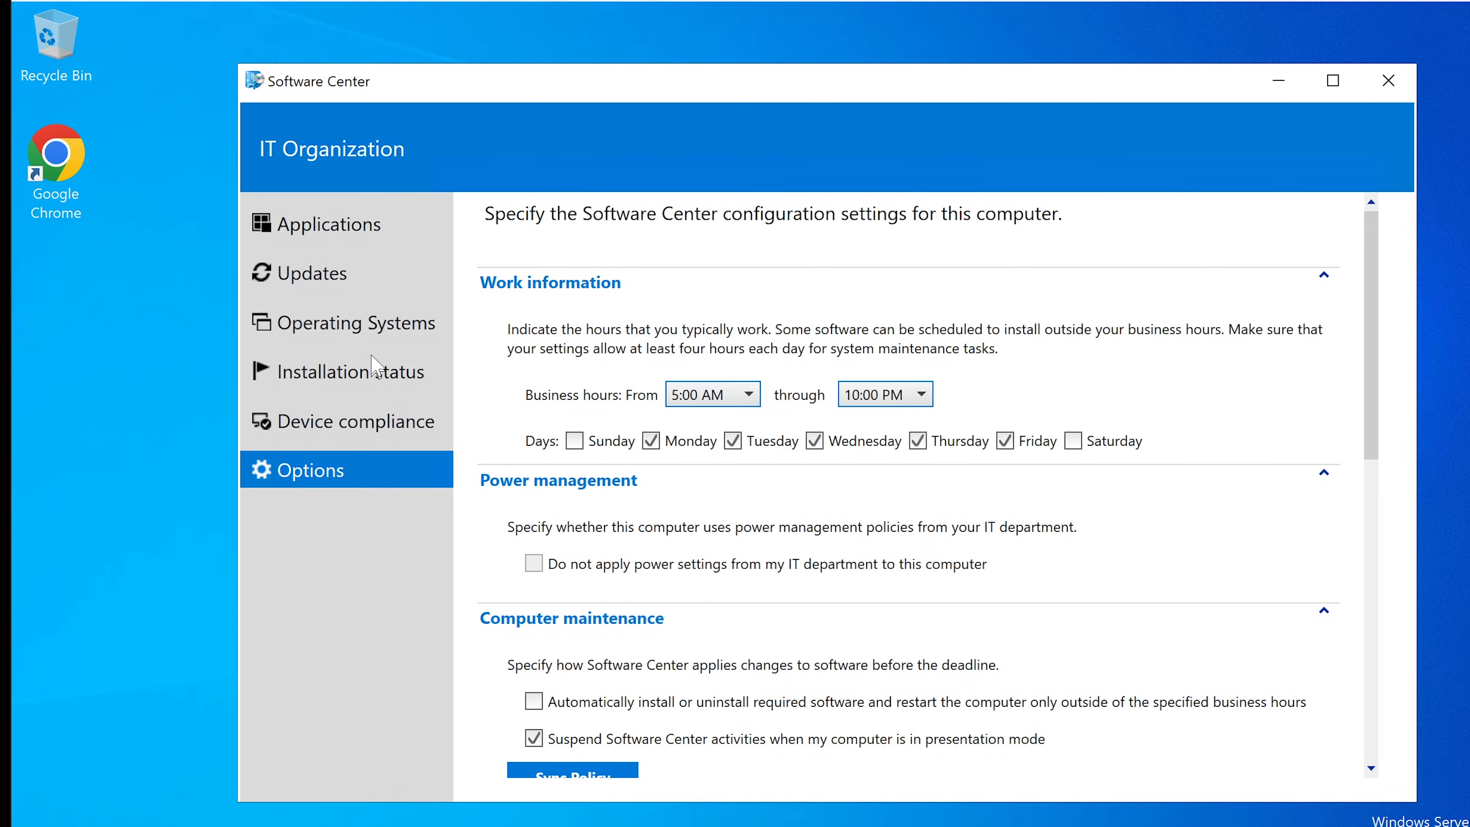
left_click(347, 227)
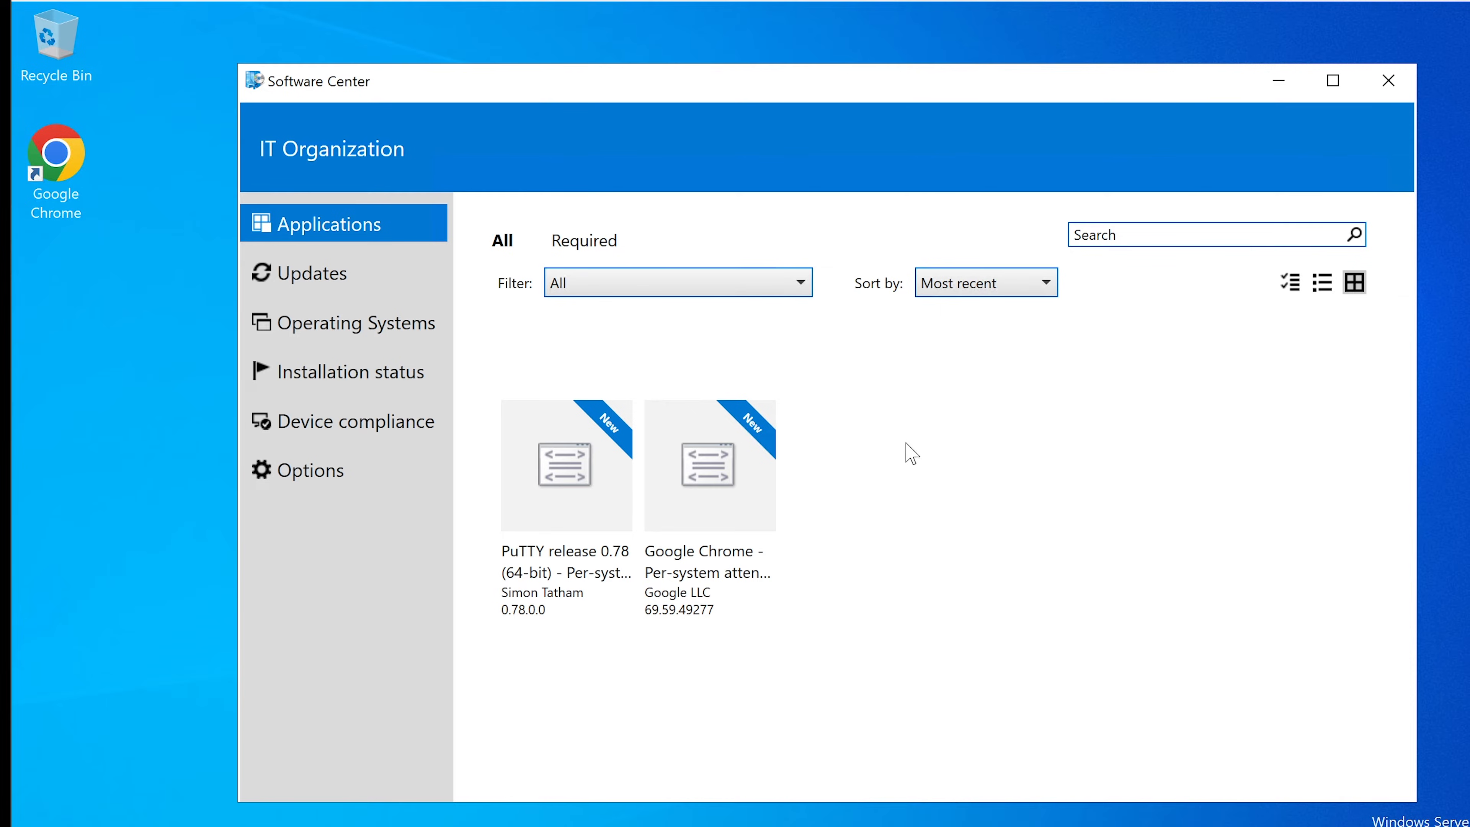
- Minimize Software Center and select the GW1 device in the Configuration Manager console on HYD-CM1
left_click(1278, 81)
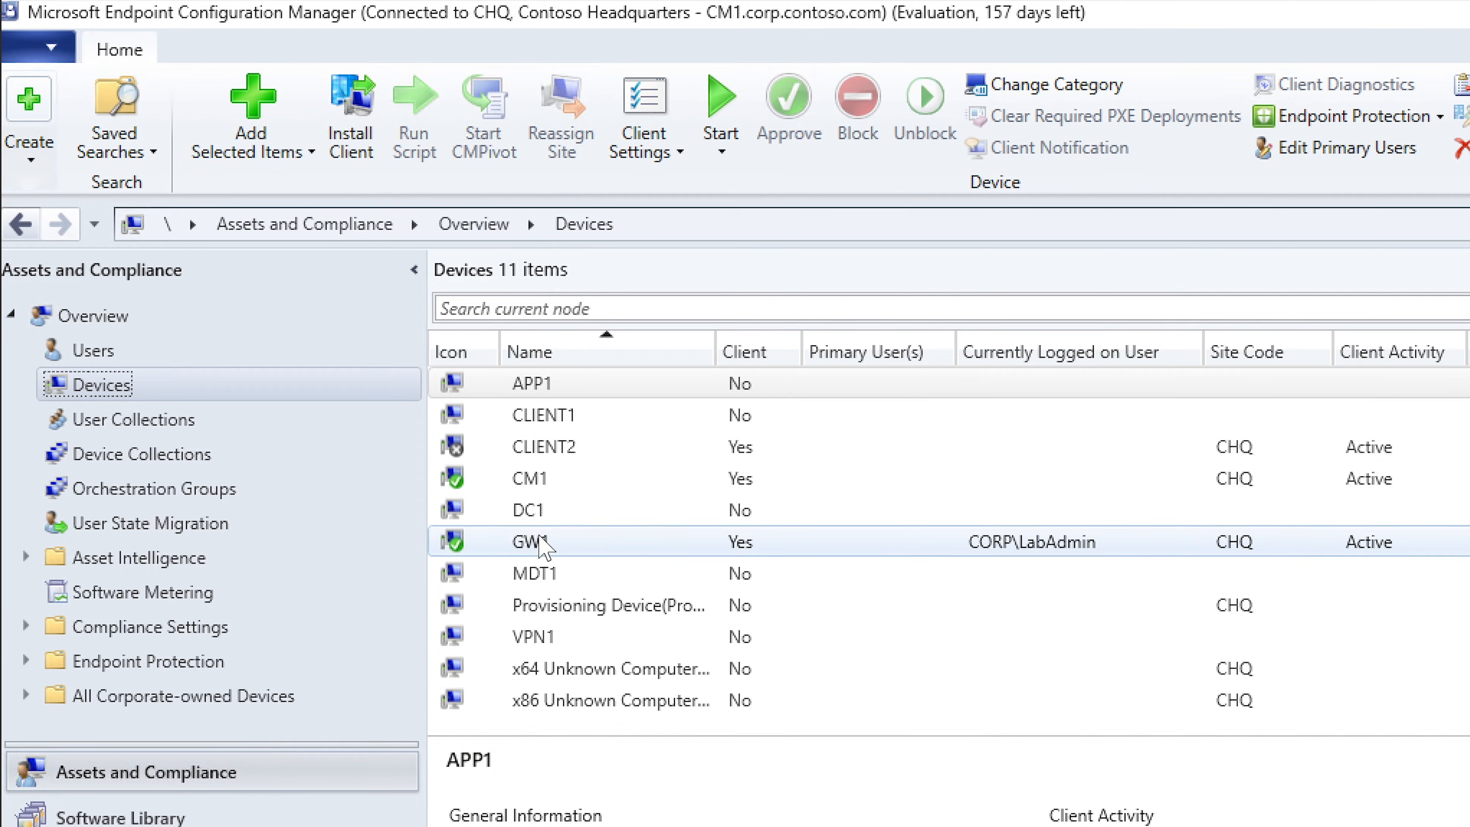
left_click(540, 538)
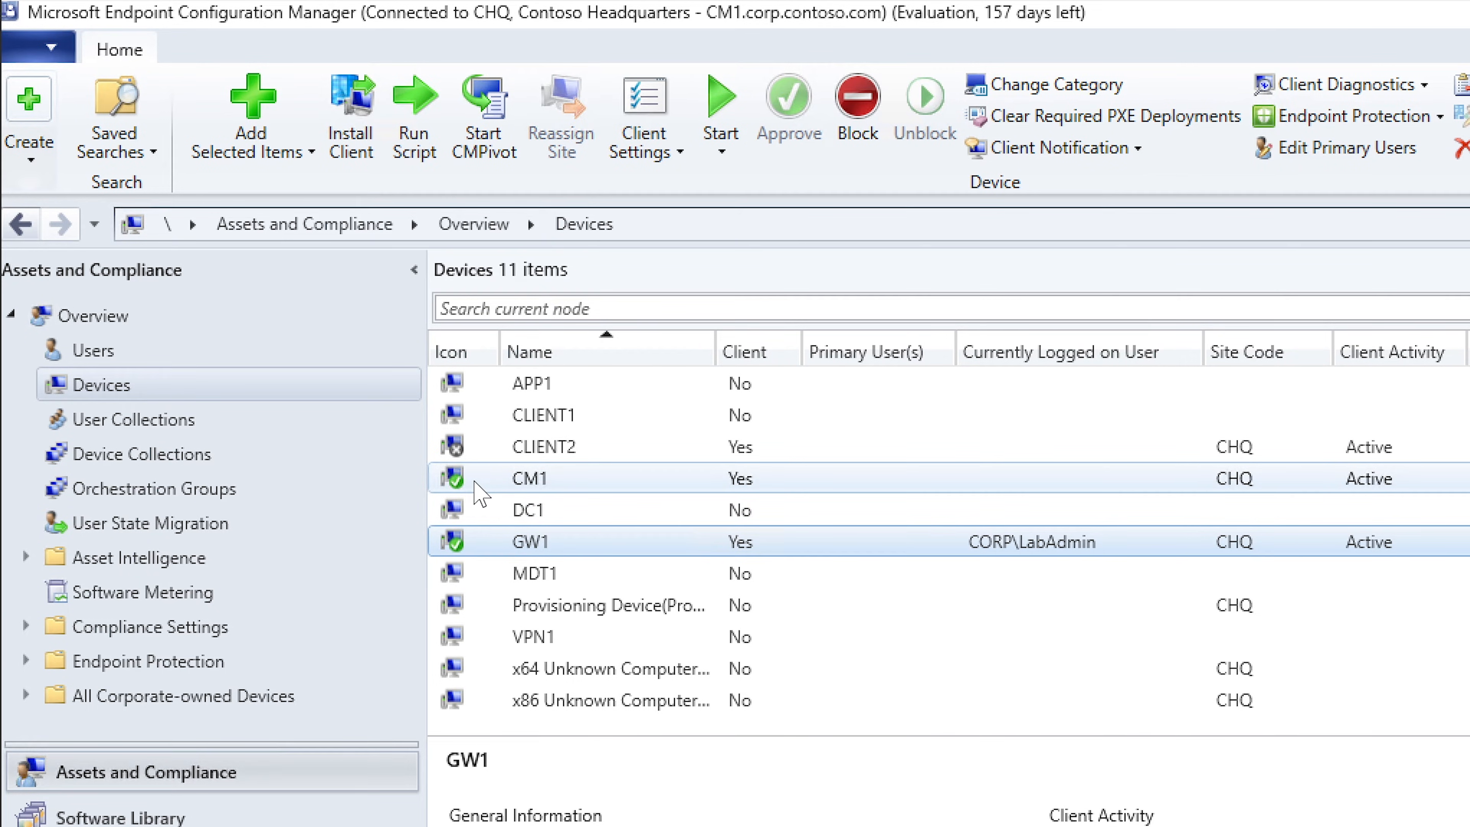
- Compare the client status of the CM1, CLIENT2 and CLIENT1 devices in the Devices list
left_click(477, 480)
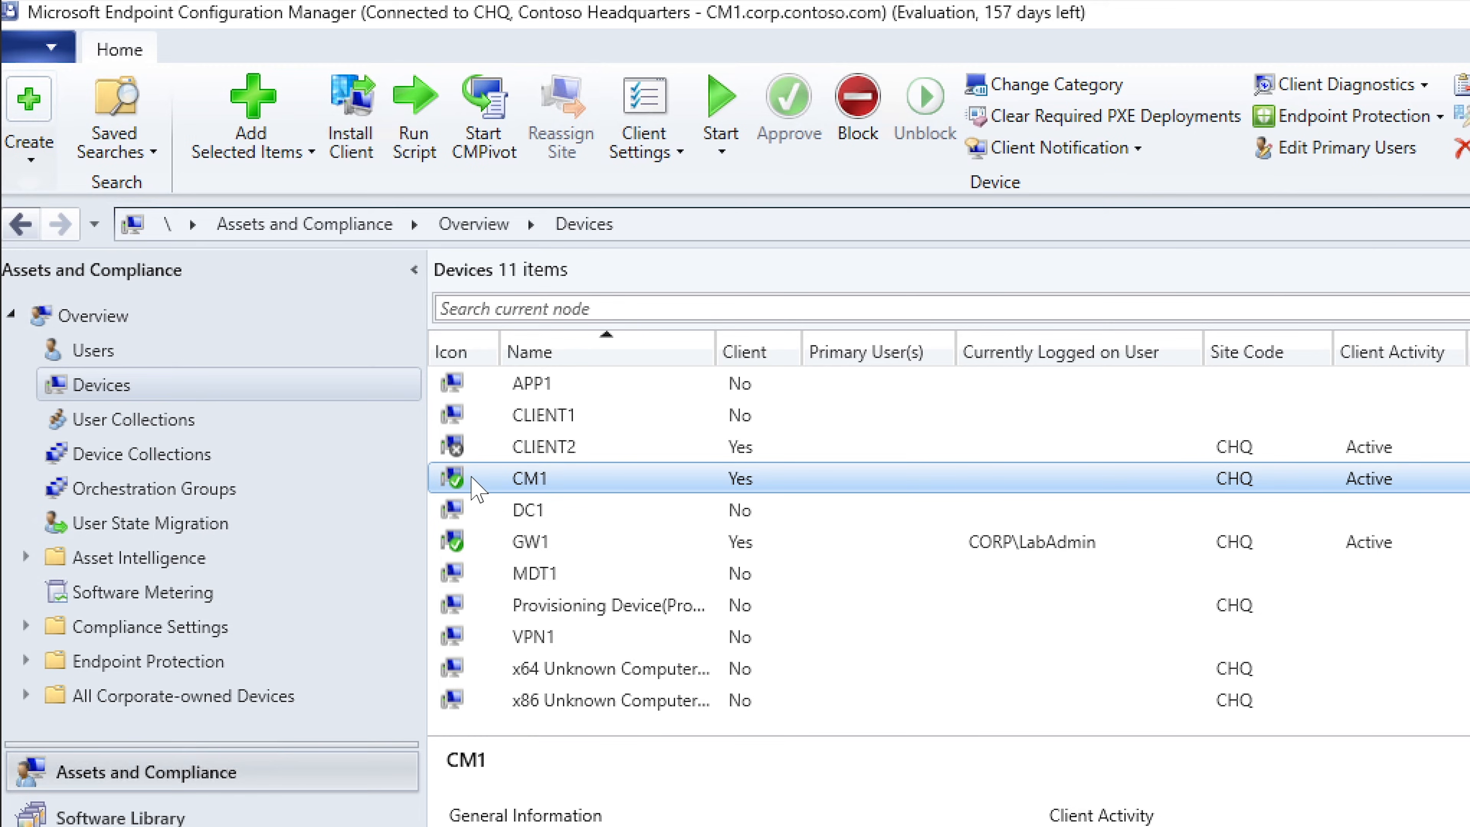
left_click(501, 452)
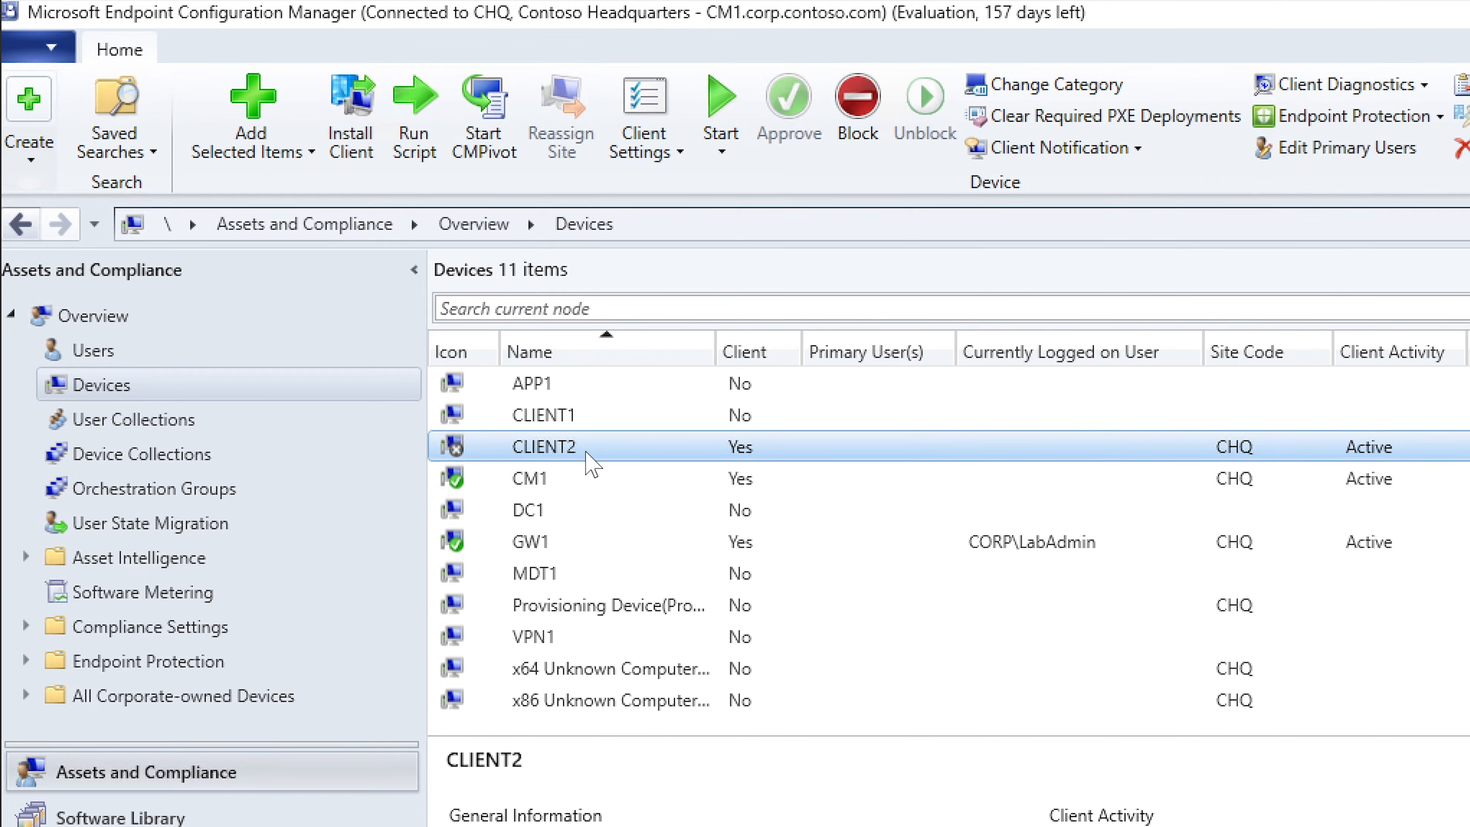
left_click(573, 421)
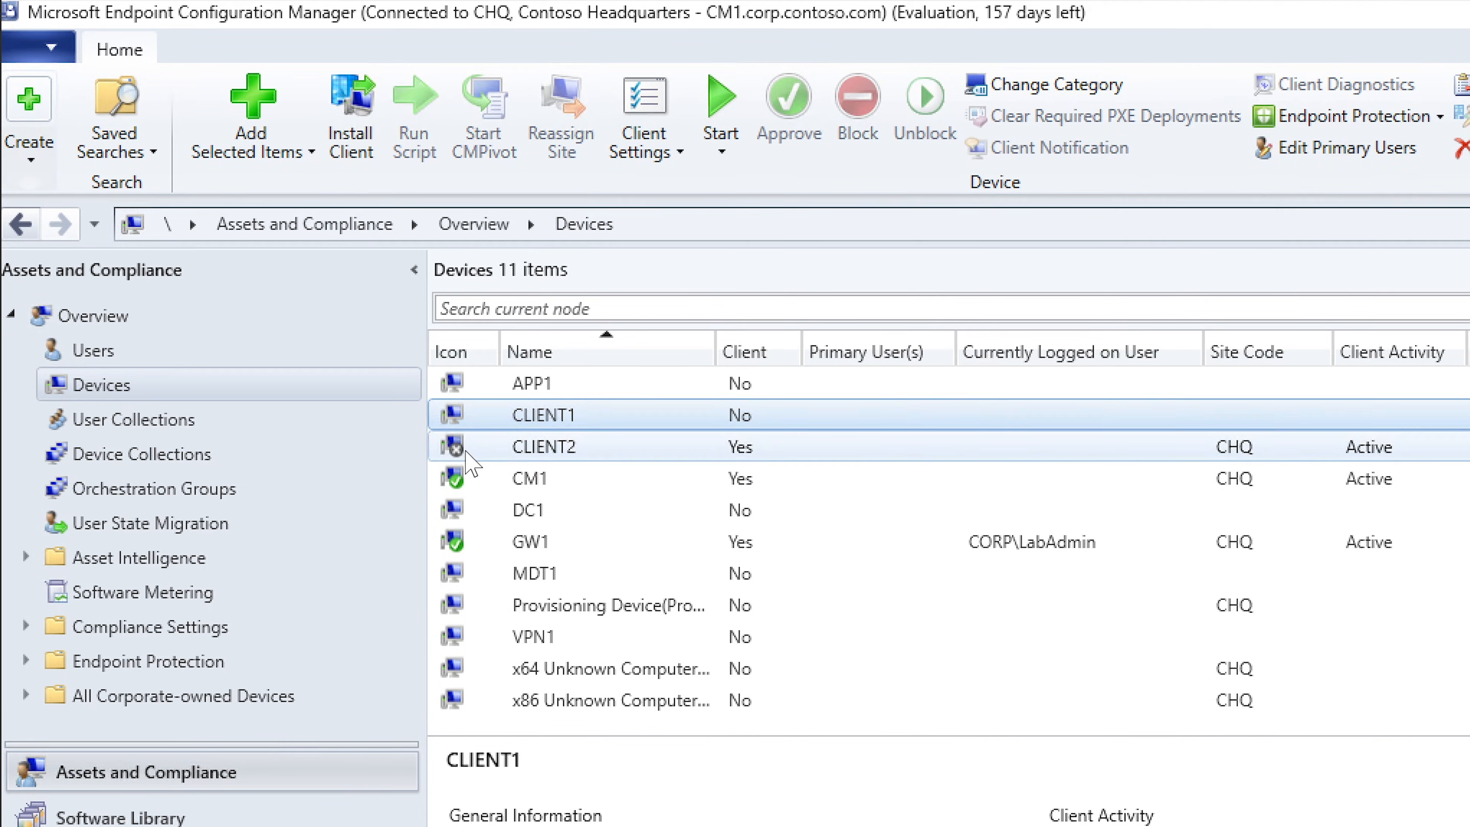
left_click(468, 454)
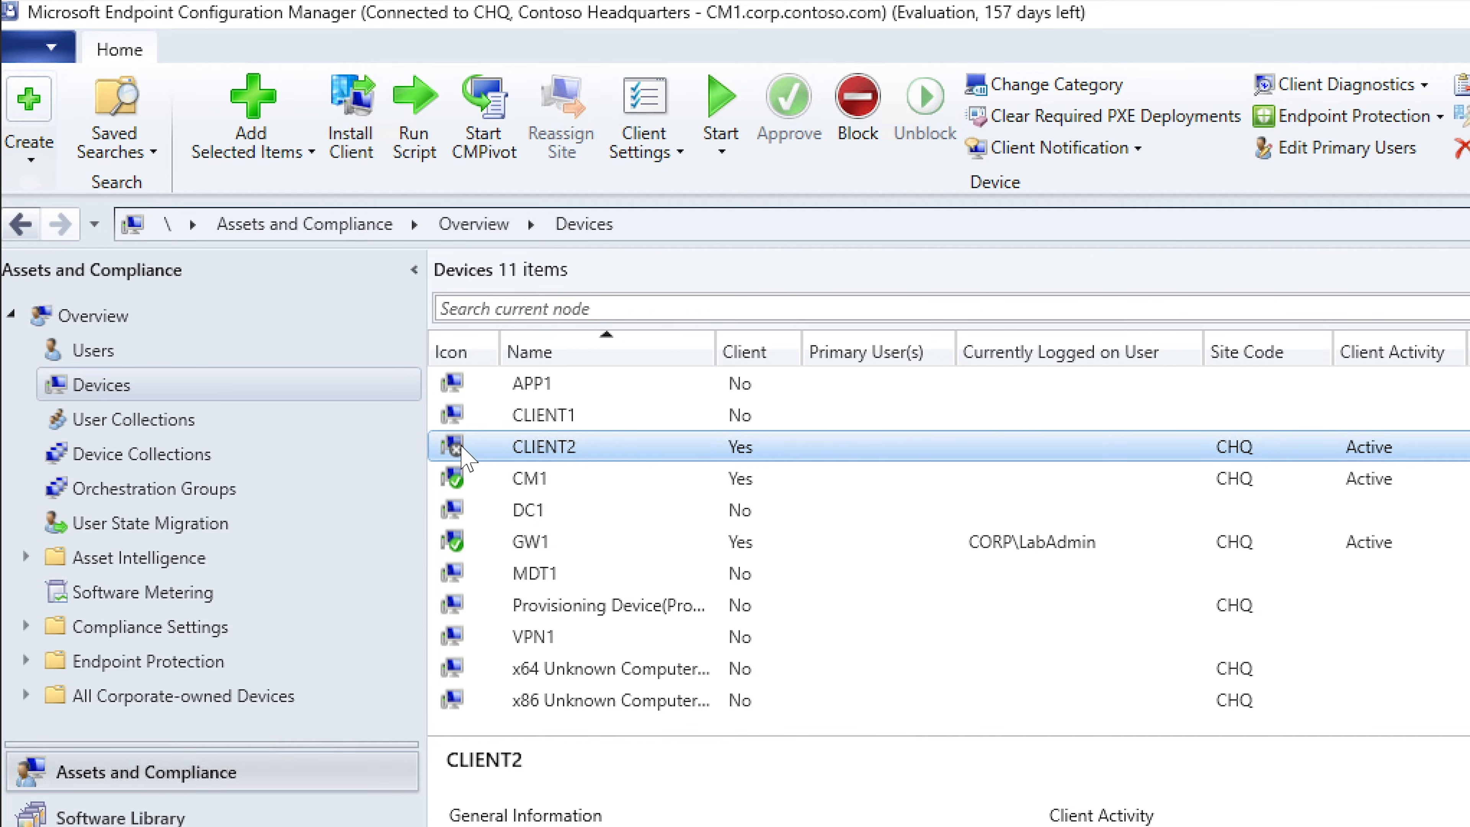
- Switch to Hyper-V Manager and check the state of the HYD-CLIENT2 and HYD-CLIENT1 virtual machines
key("alt+Tab")
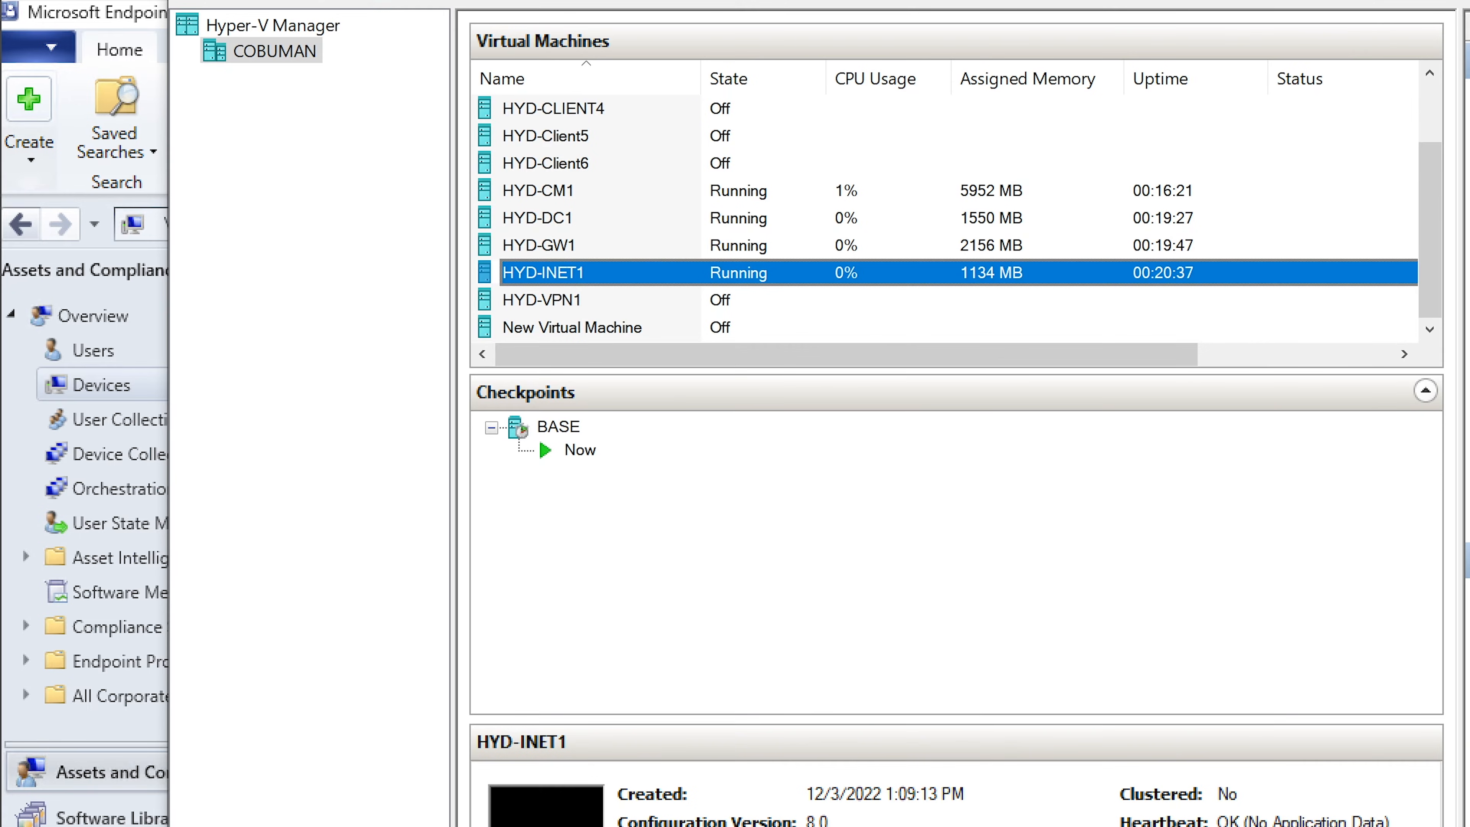
scroll(586, 181, "up", 1)
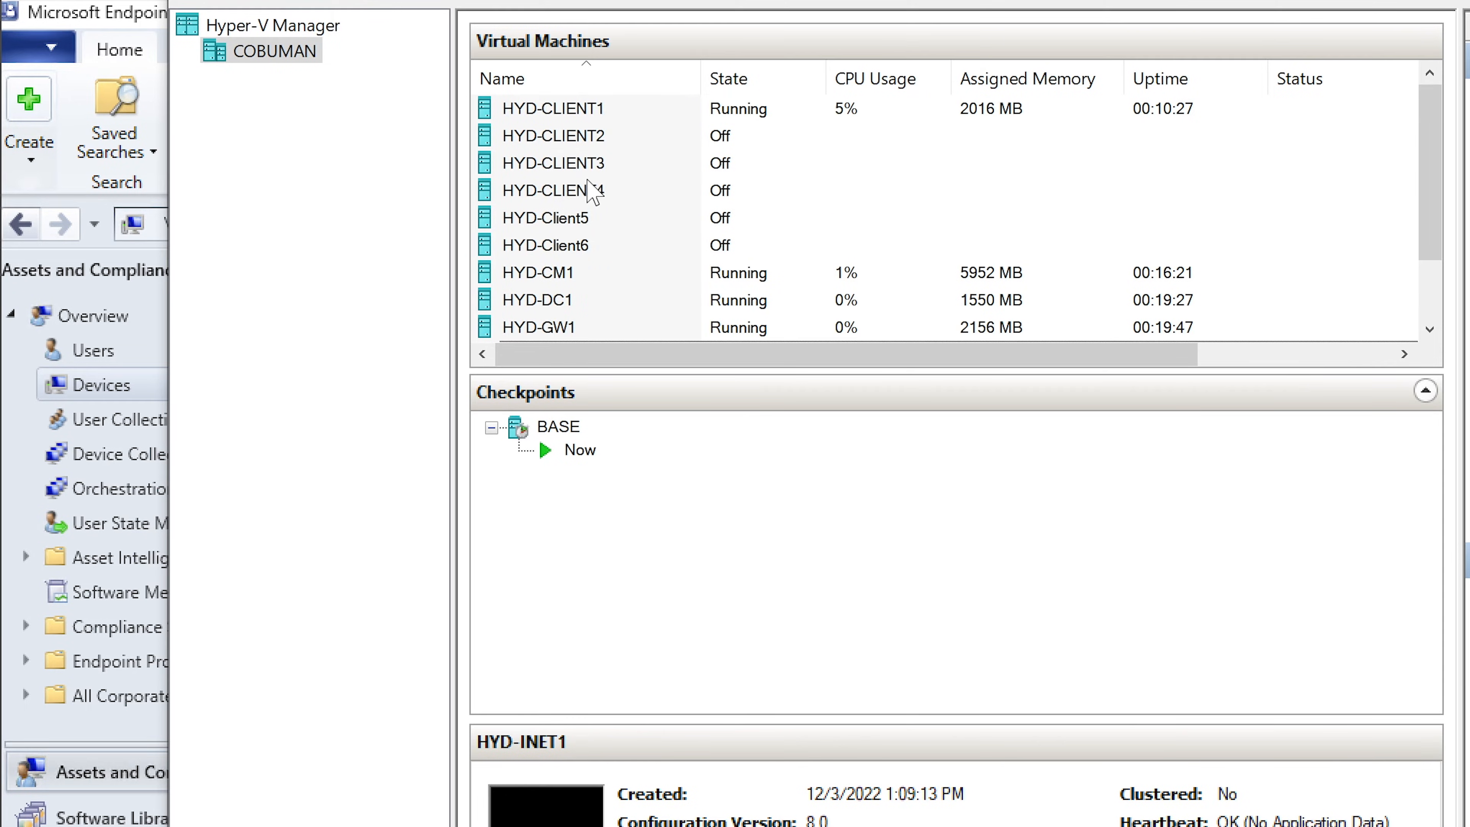
left_click(606, 138)
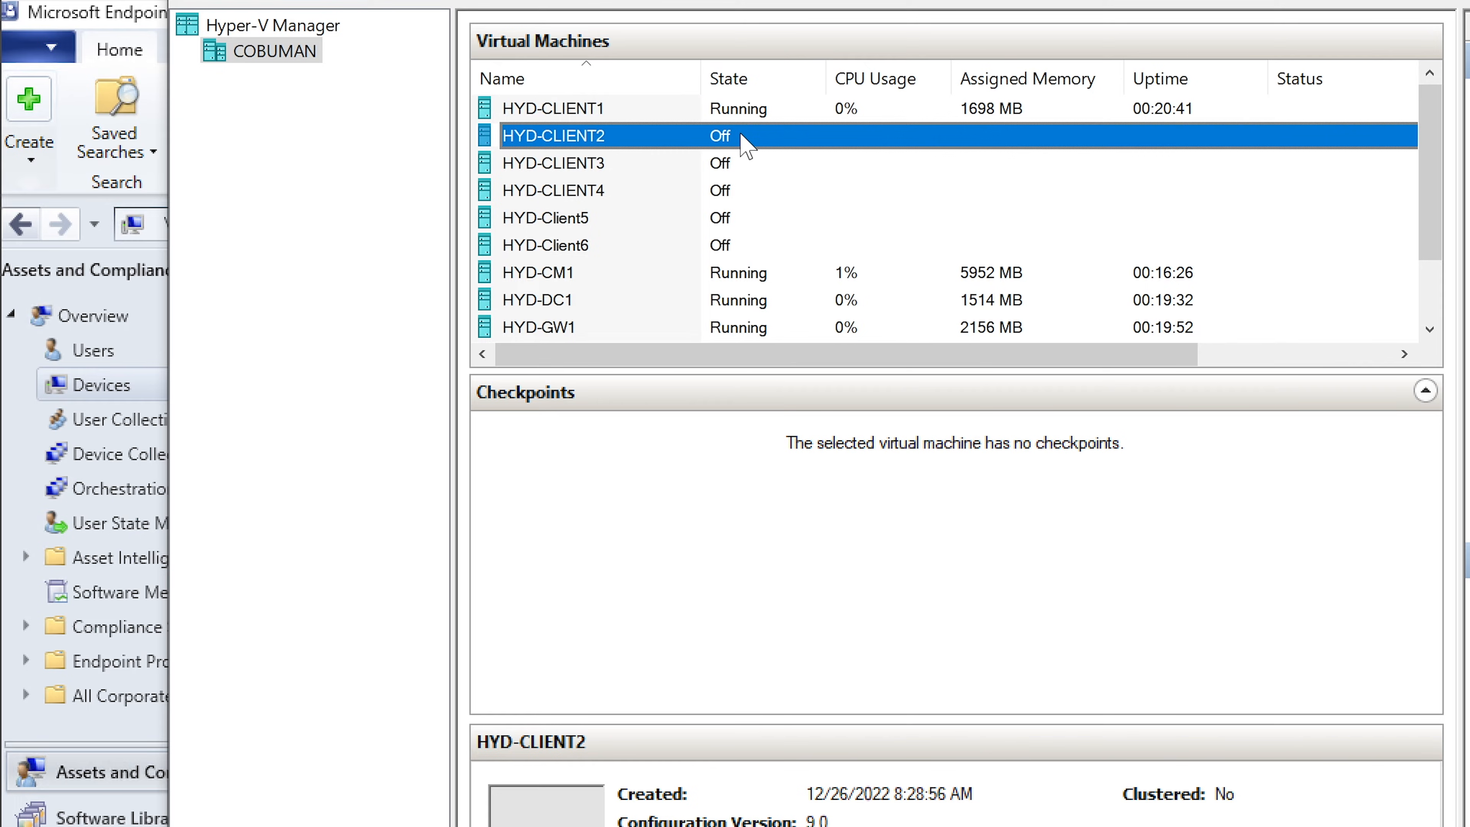
left_click(619, 110)
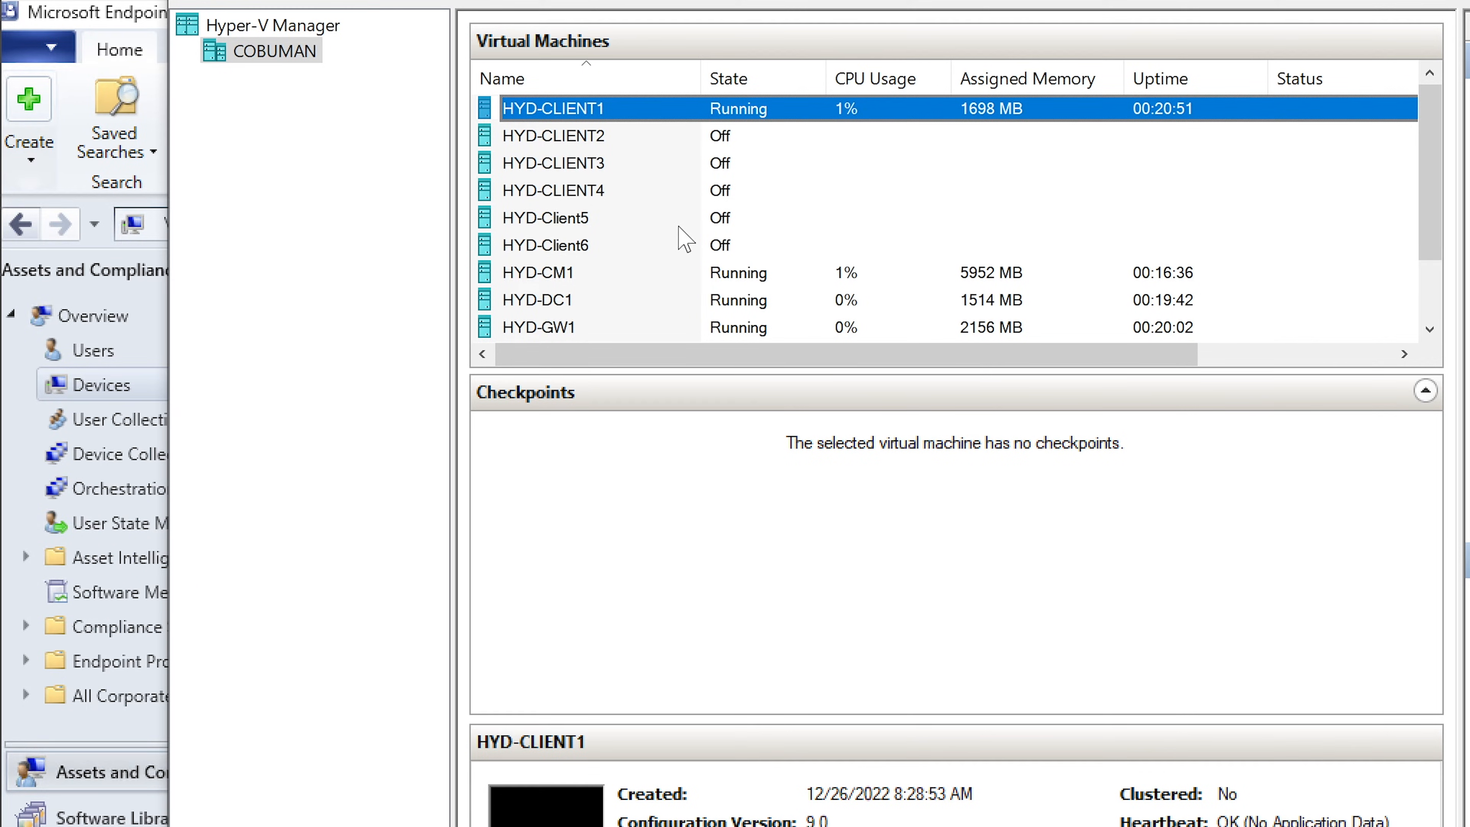
- Check the state of the HYD-CM1, HYD-DC1, HYD-GW1 and HYD-INET1 virtual machines
scroll(682, 237, "down", 1)
left_click(577, 193)
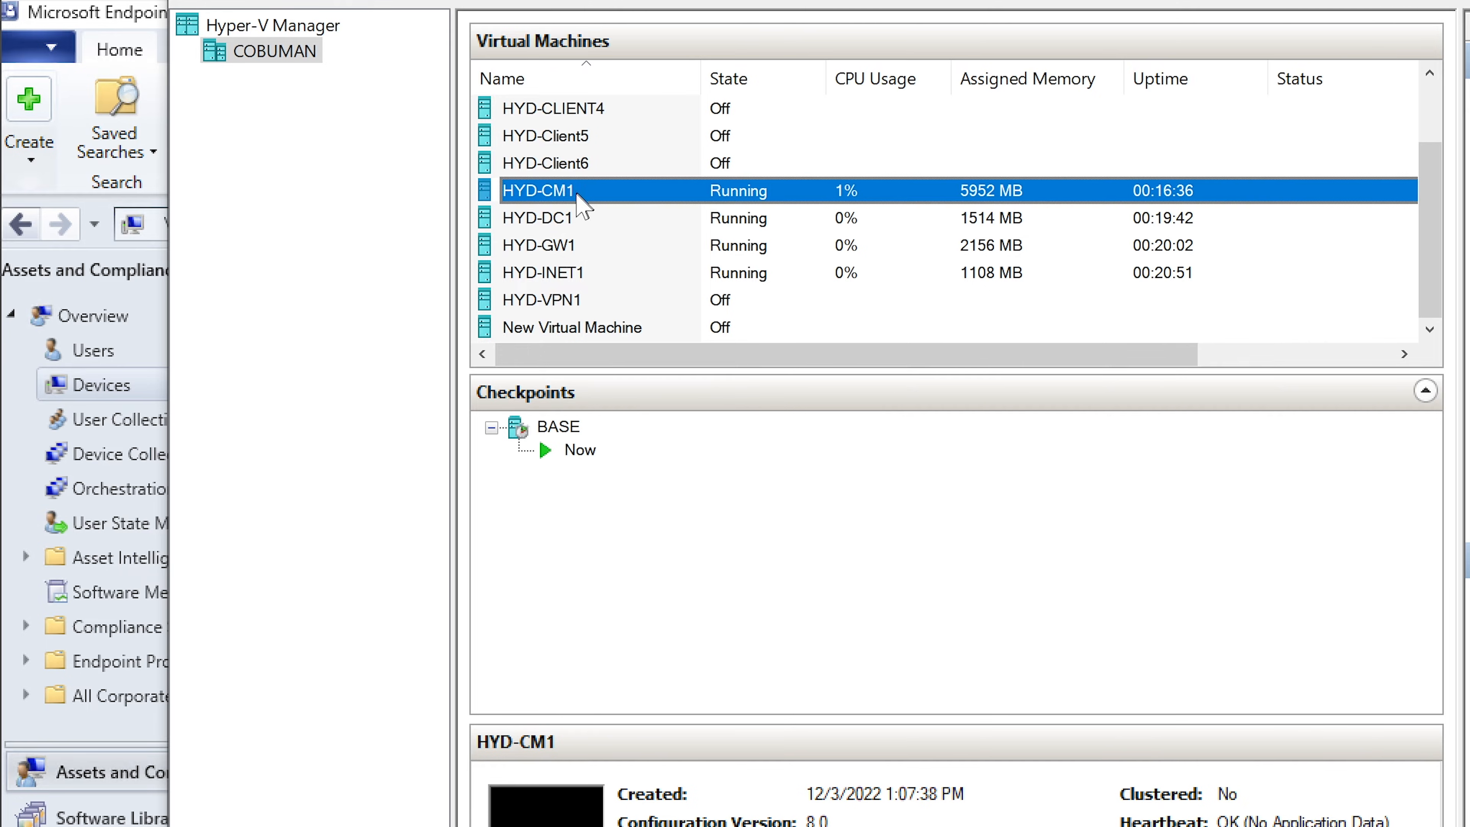
left_click(577, 219)
left_click(573, 249)
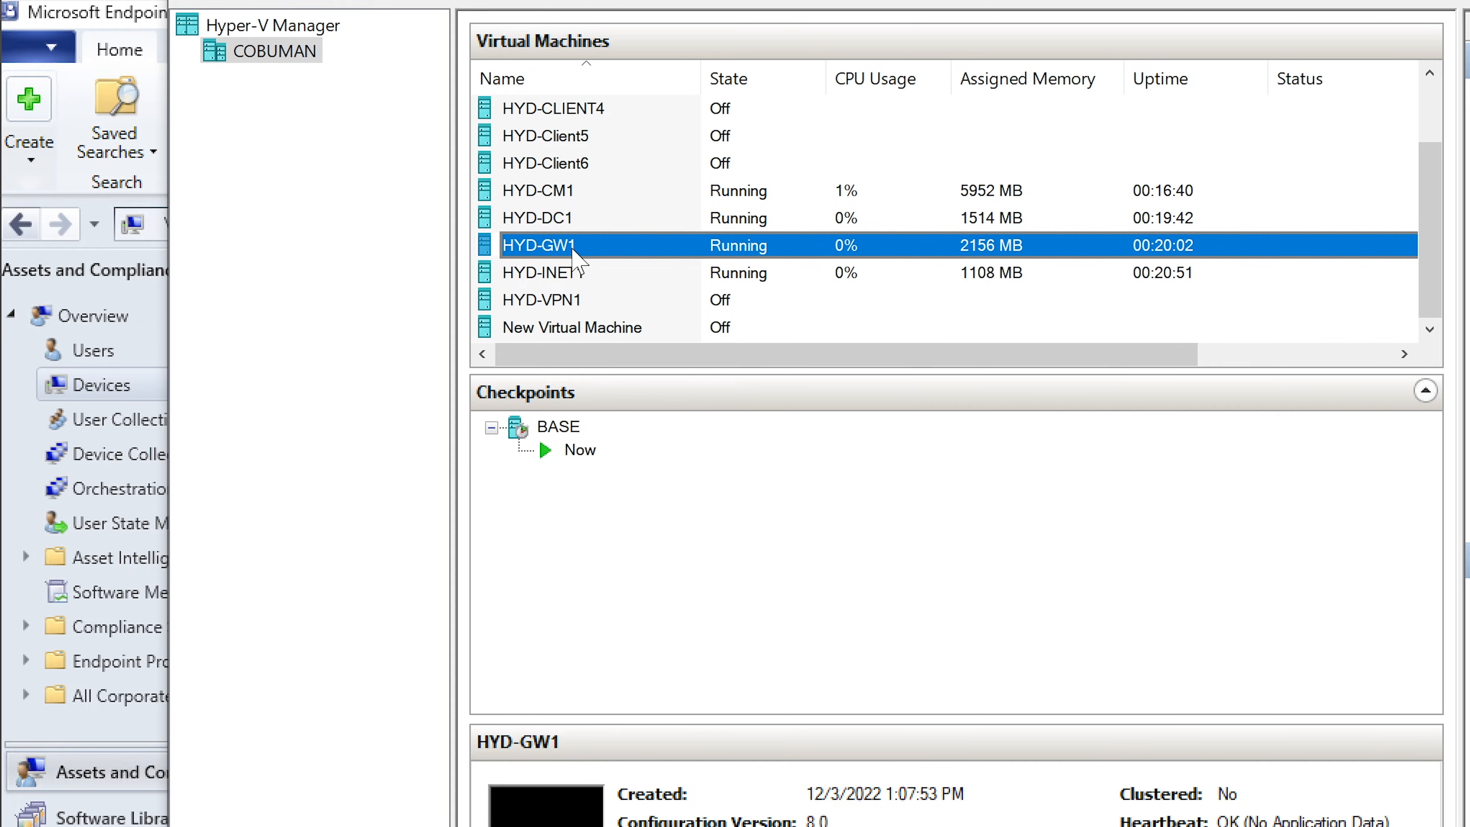
left_click(583, 273)
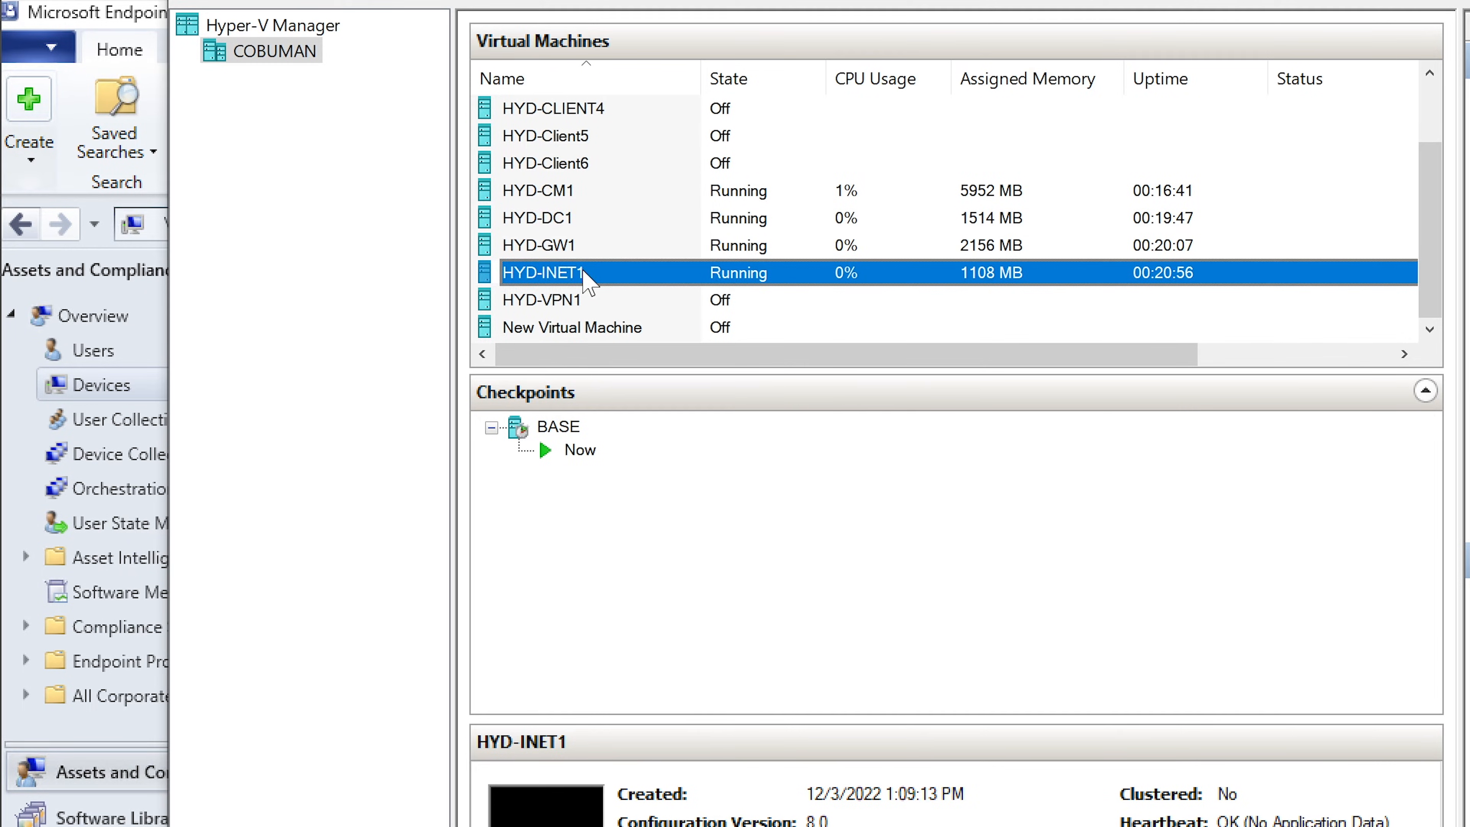
left_click(589, 248)
left_click(617, 194)
scroll(618, 192, "up", 1)
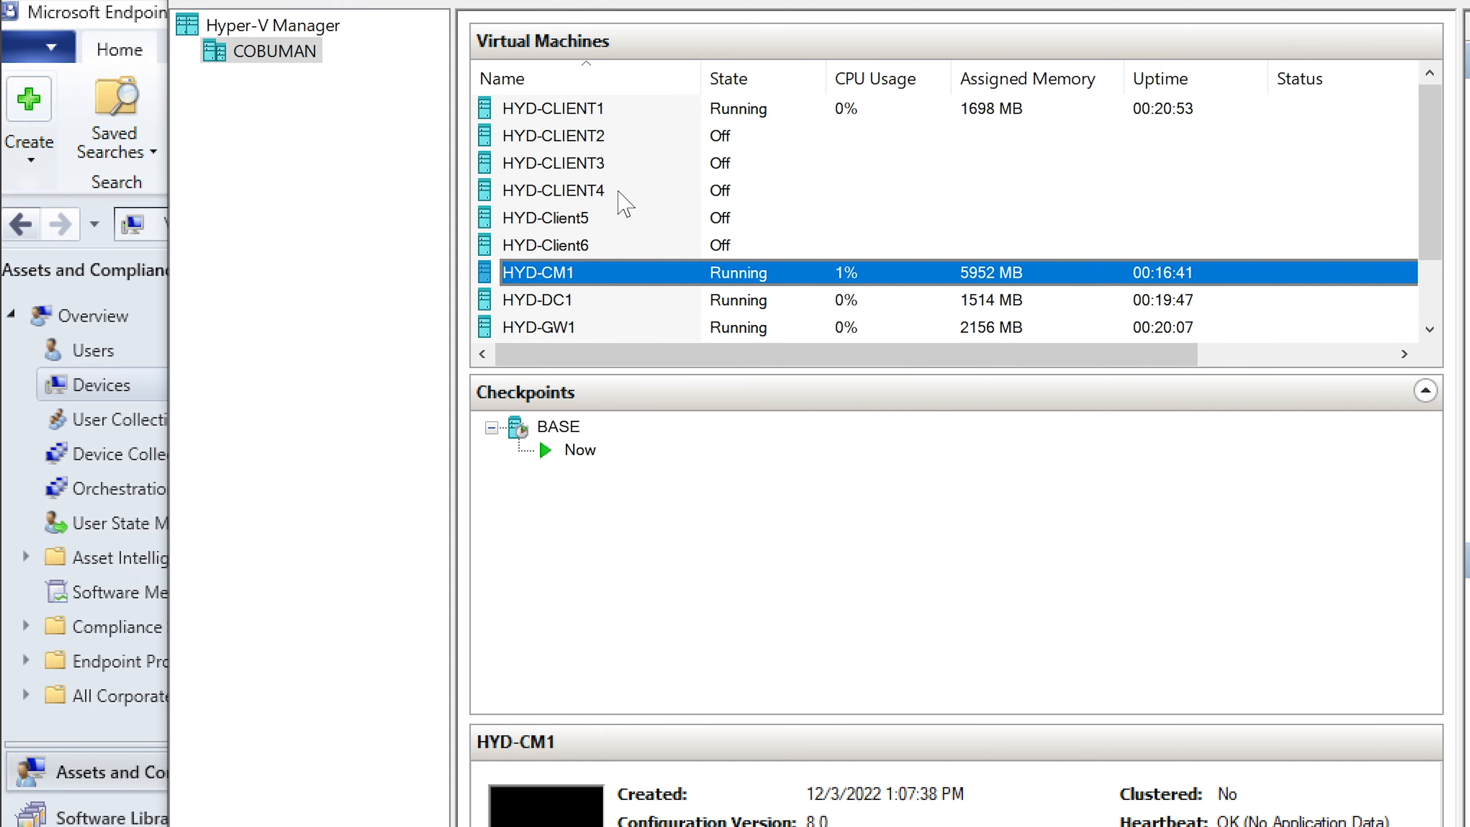
- Pick out the HYD-CLIENT1 virtual machine and select the matching CLIENT1 device in the Configuration Manager console
left_click(602, 110)
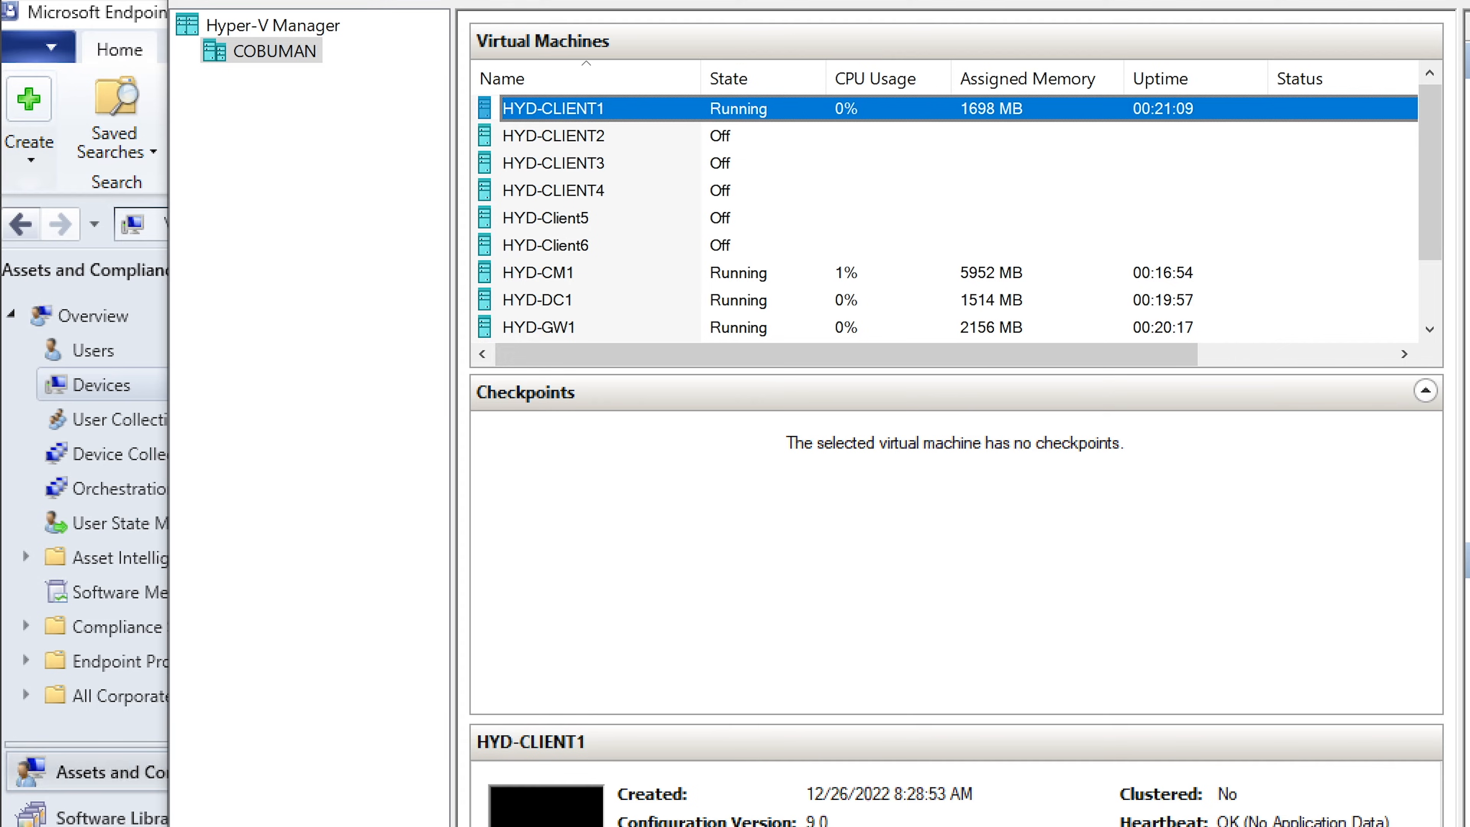
key("alt+Tab")
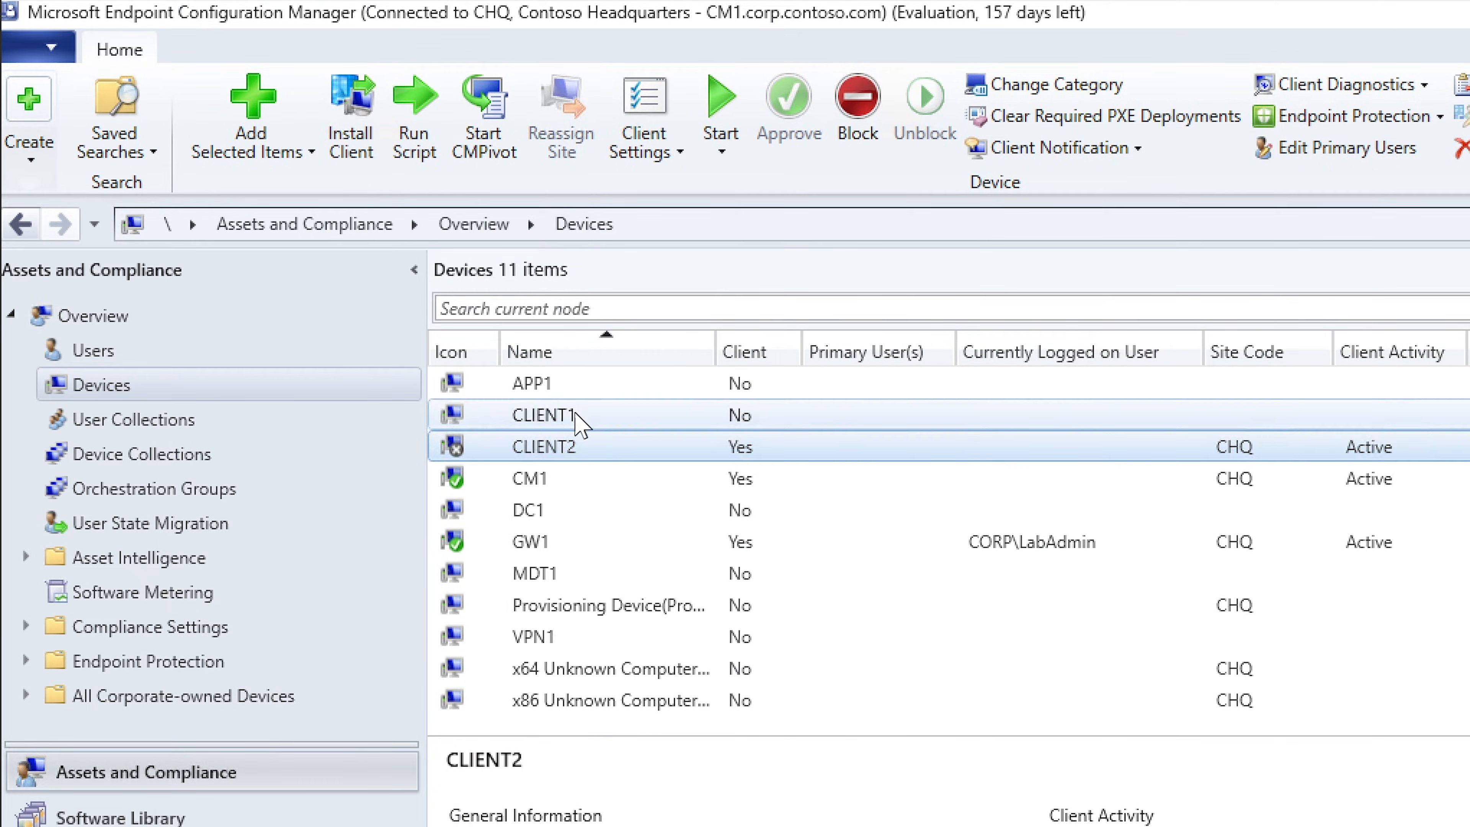
left_click(573, 415)
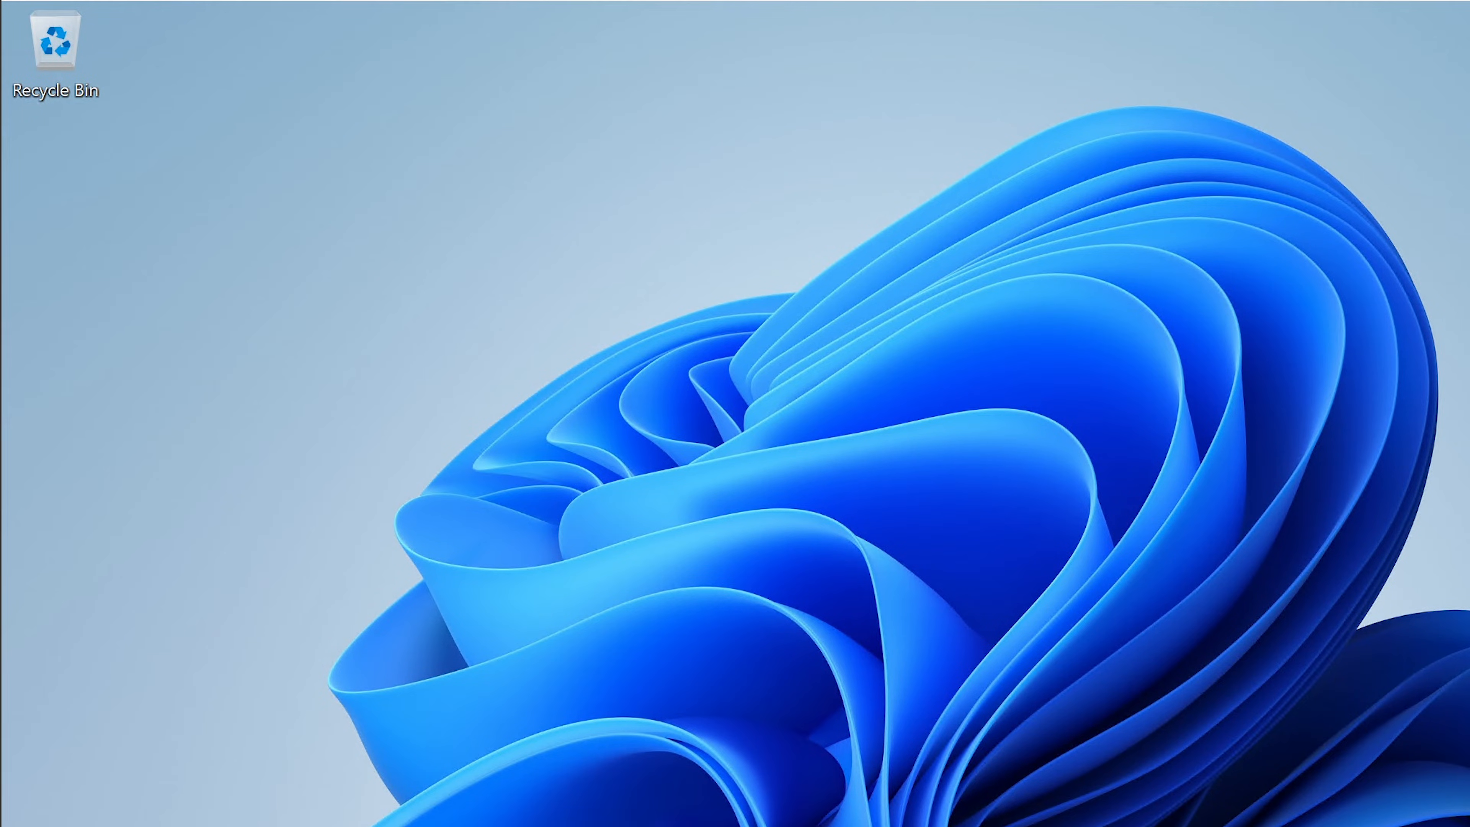
- Open the system information on the CLIENT1 virtual machine and examine its device name and full device name
key("super+x")
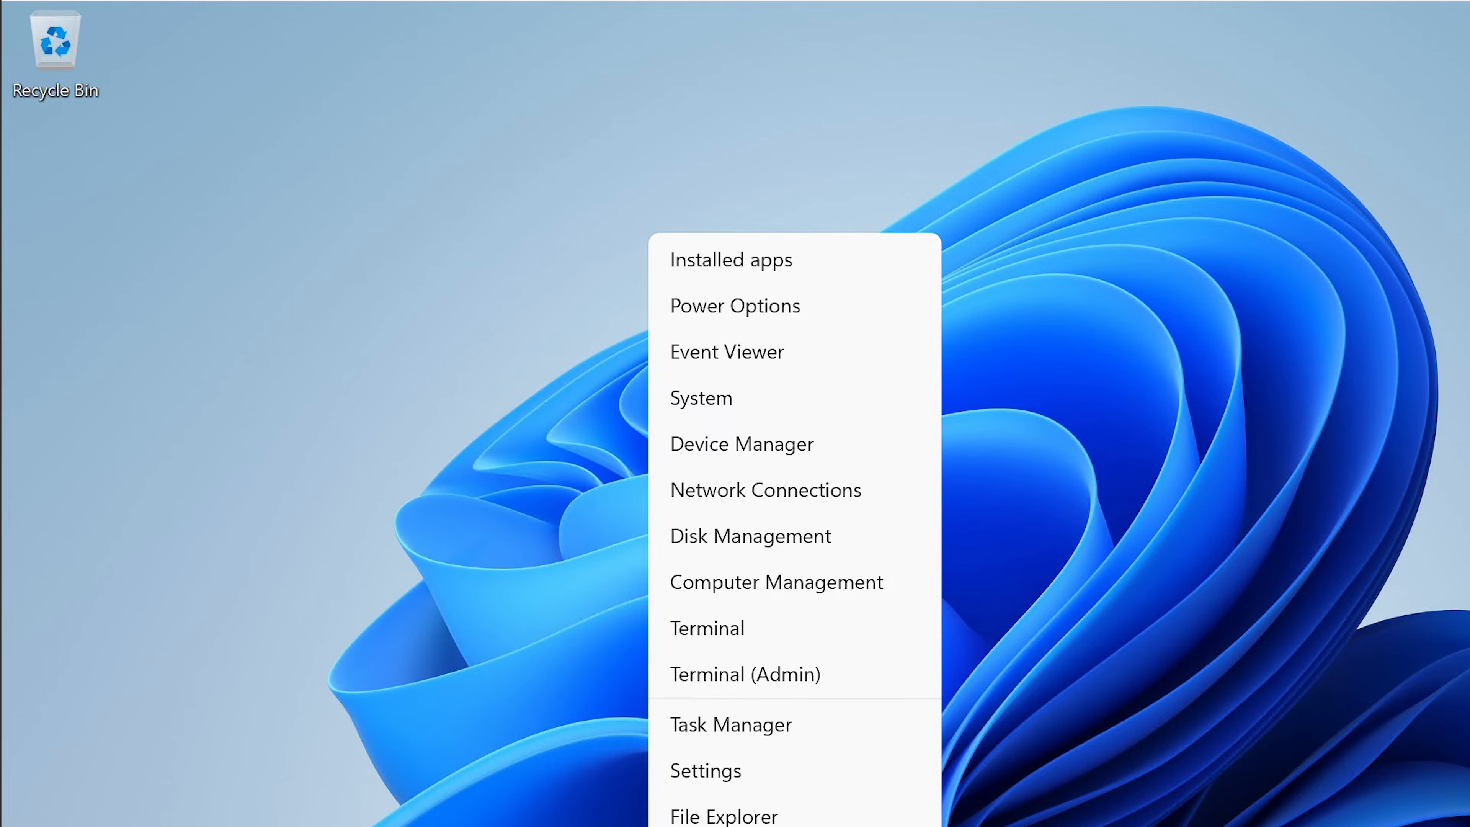
left_click(740, 399)
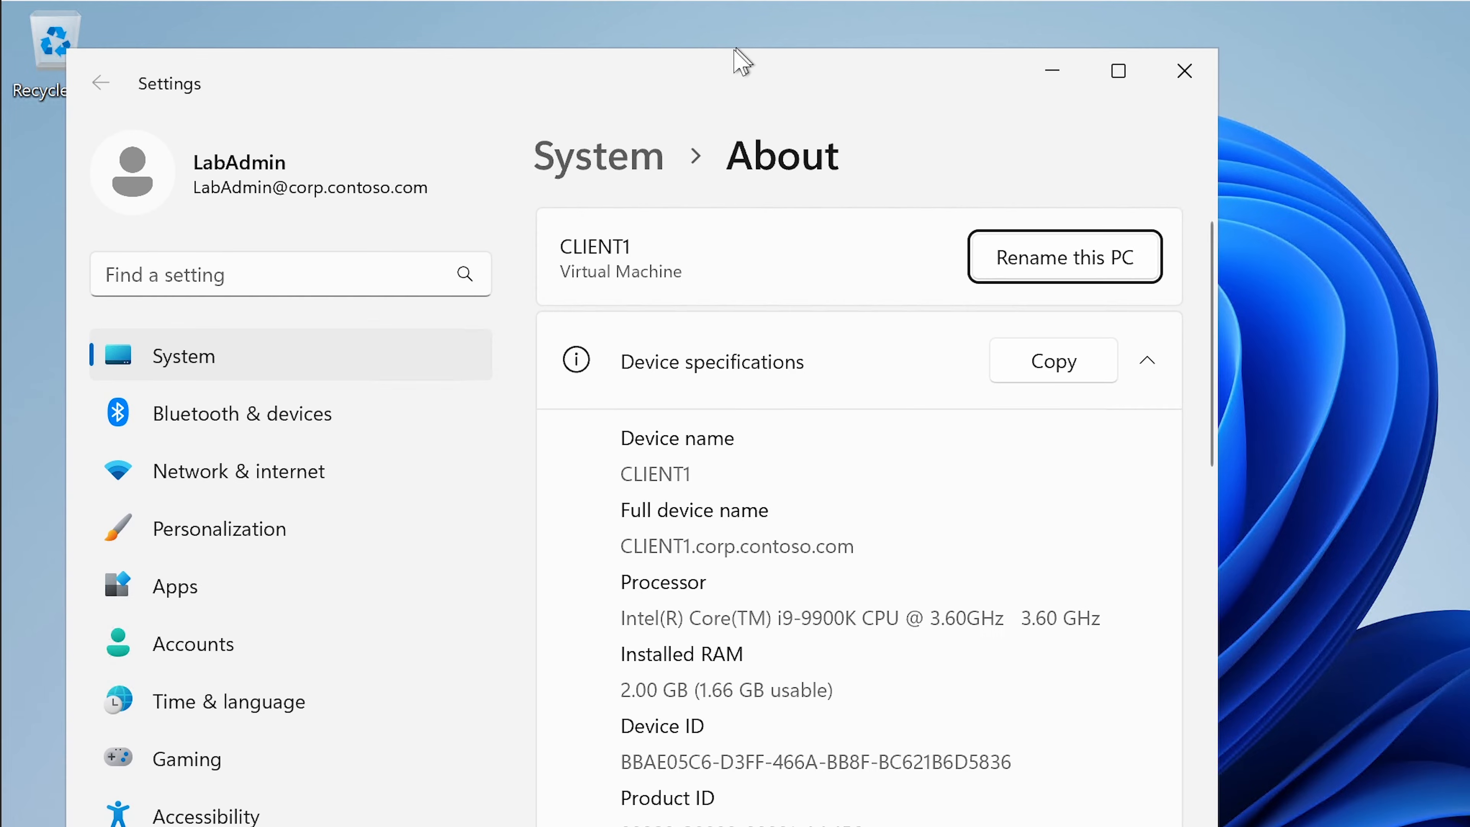
left_click_drag(735, 59, 949, 87)
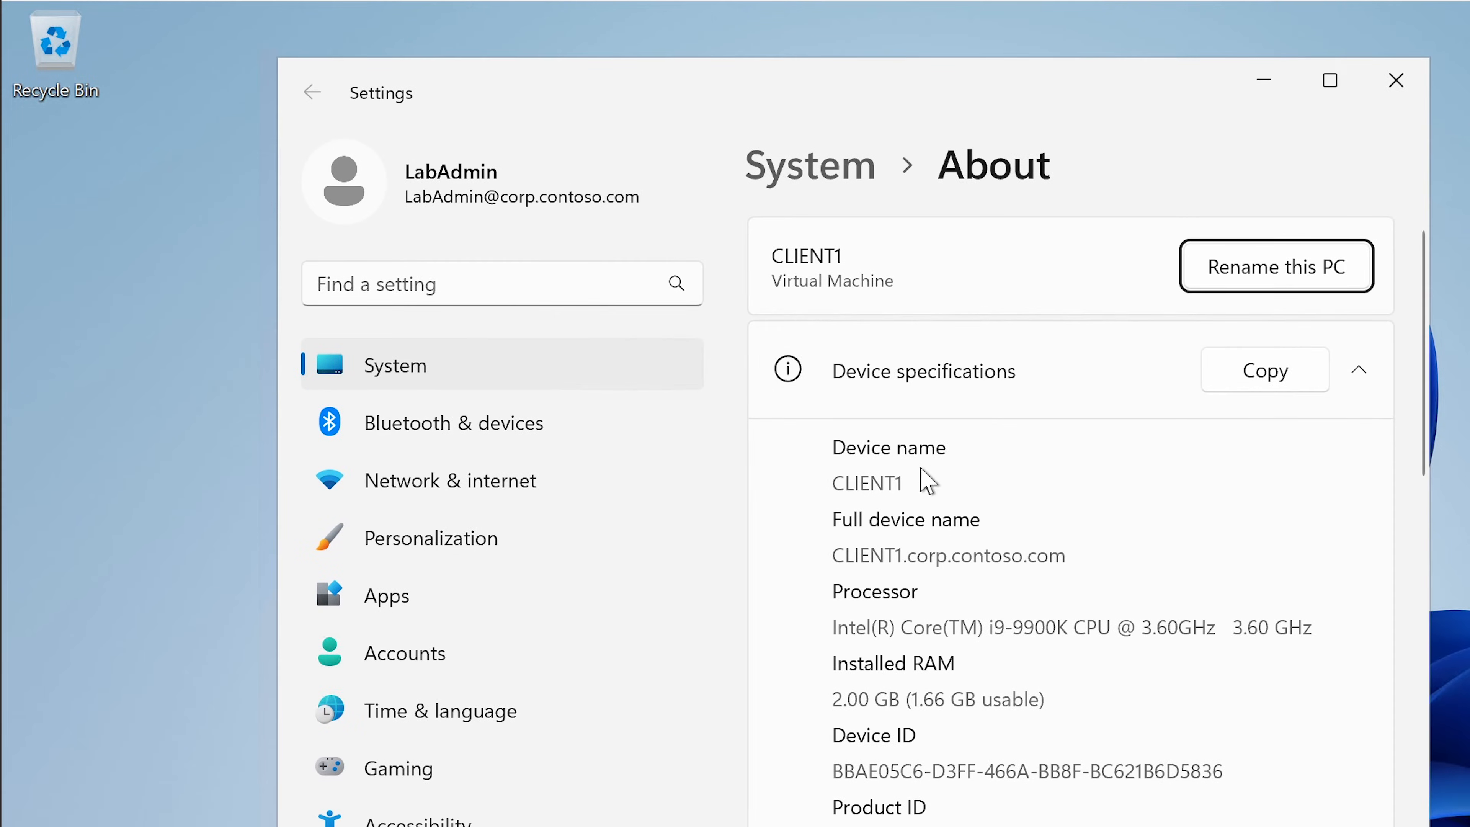
left_click_drag(904, 482, 833, 456)
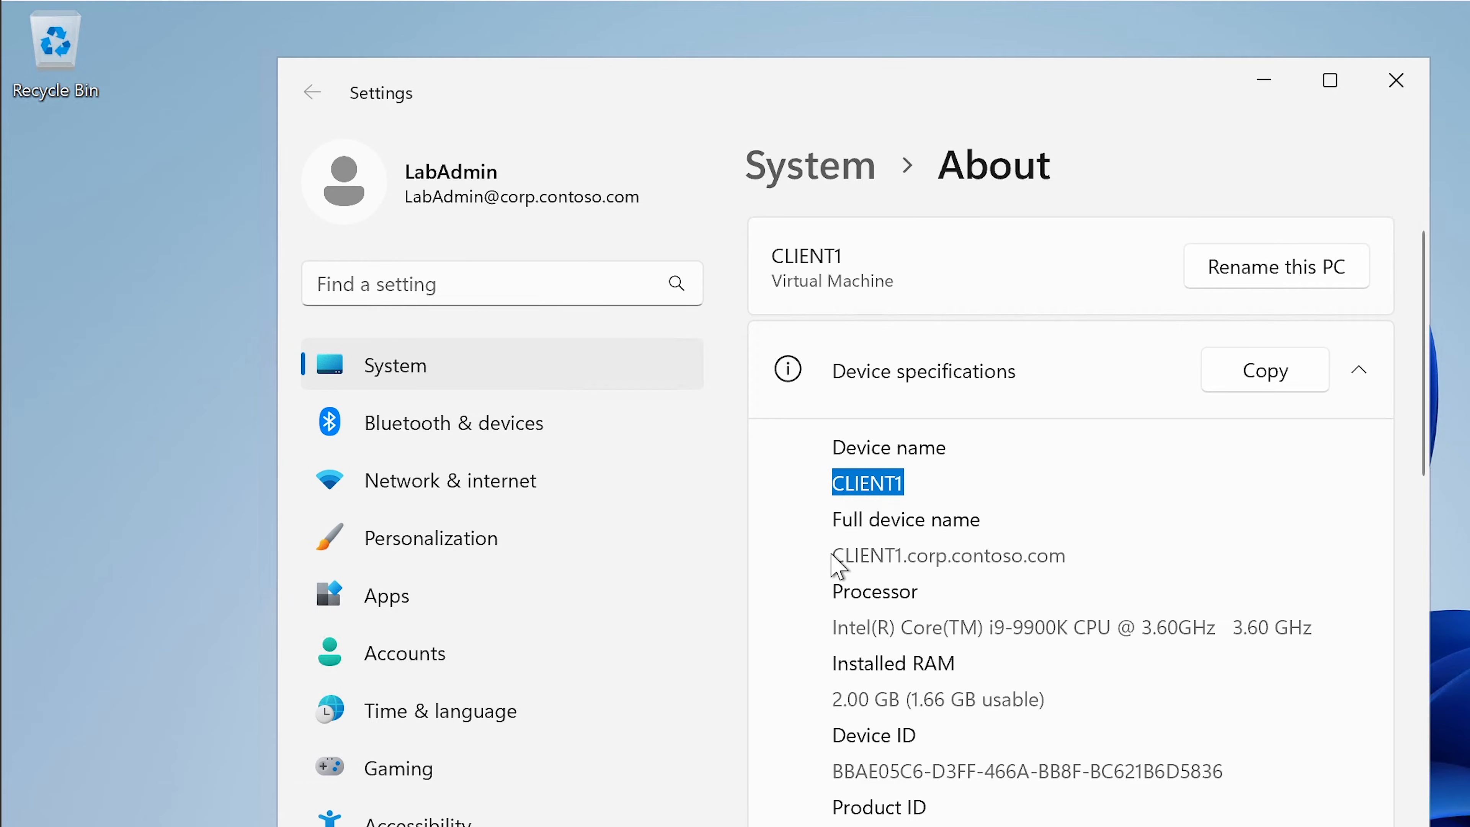
left_click_drag(908, 555, 1009, 547)
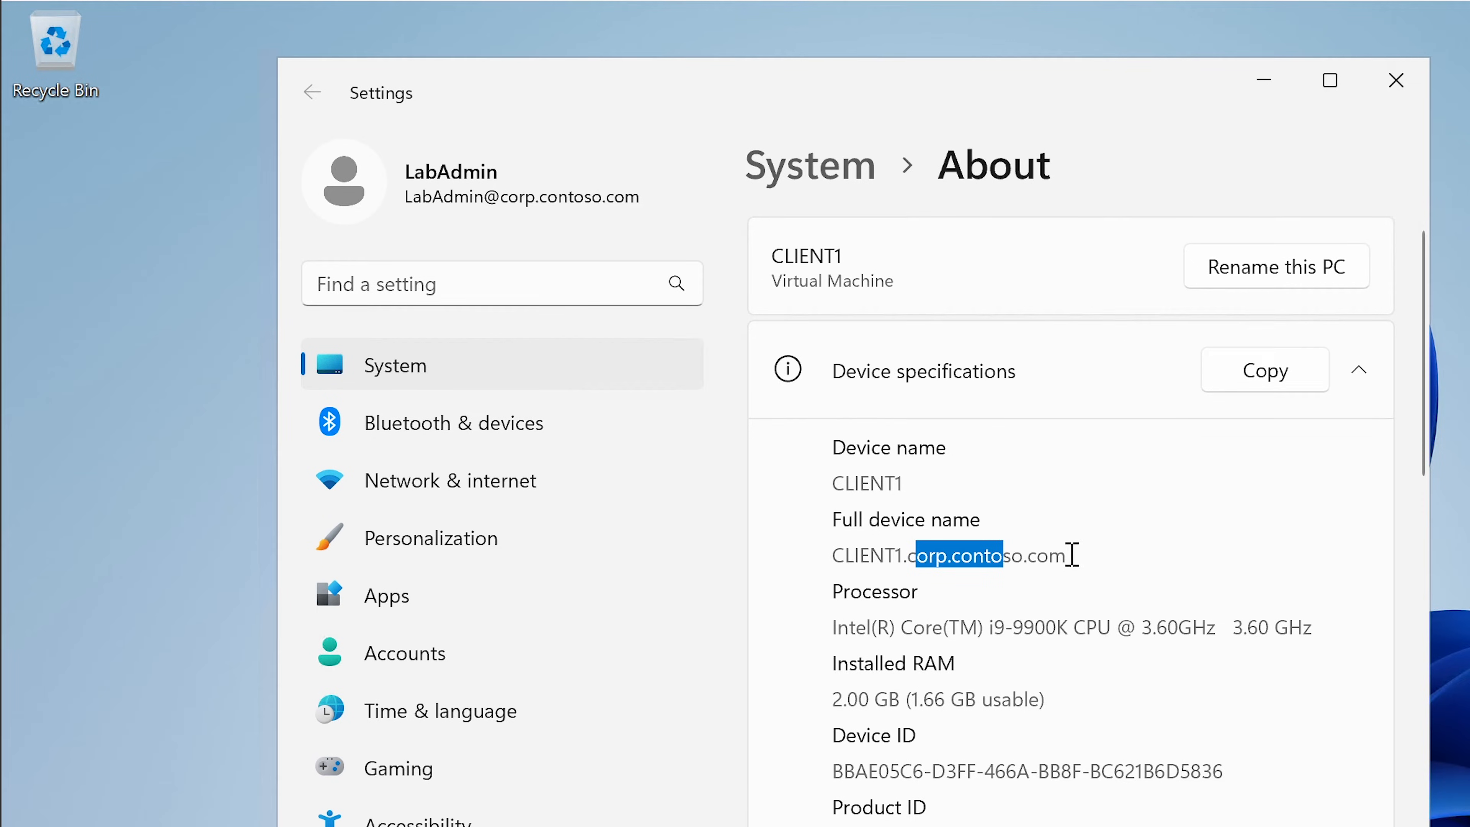
left_click_drag(1068, 556, 840, 550)
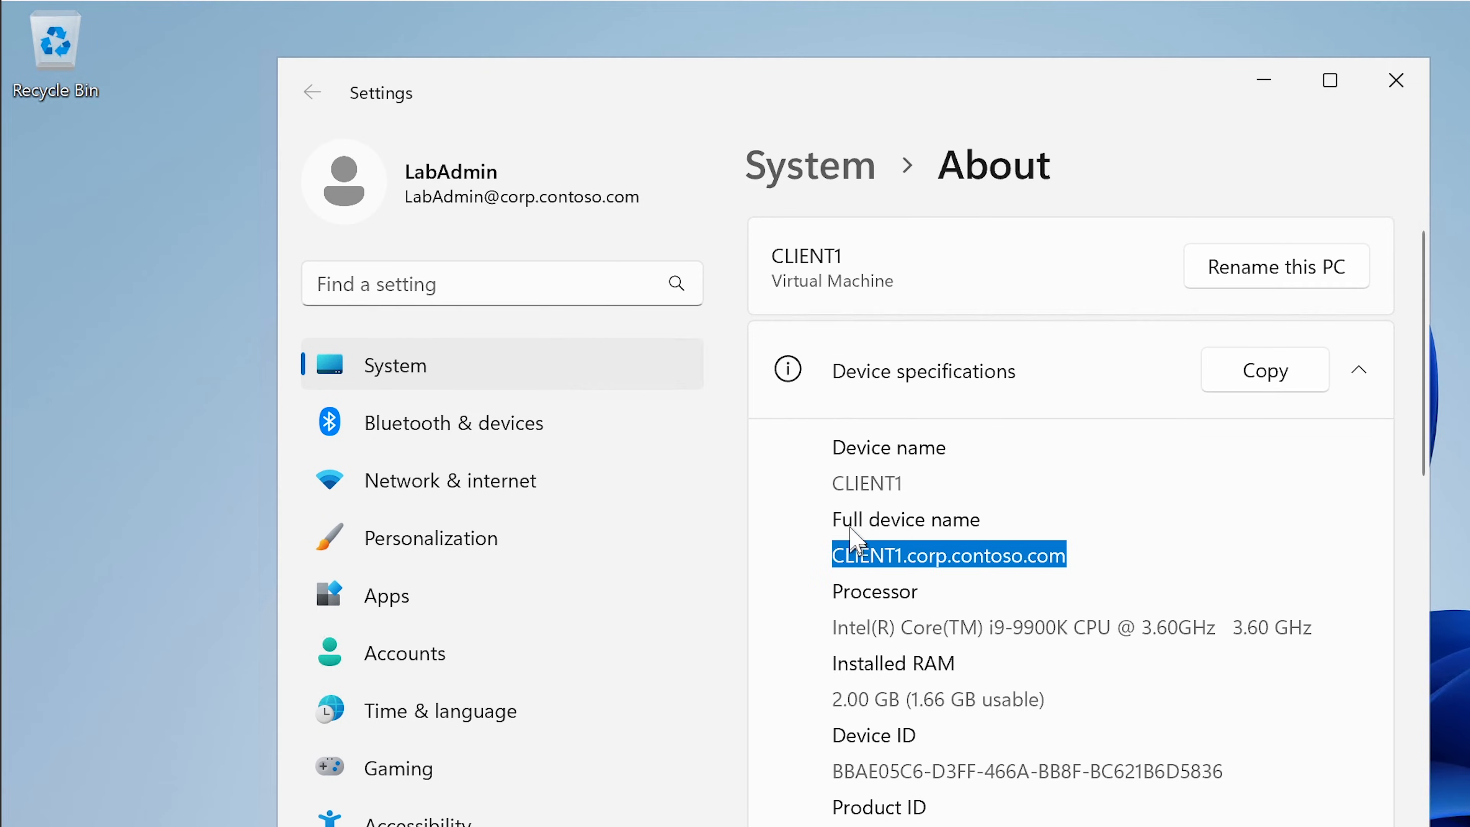
left_click_drag(848, 486, 902, 479)
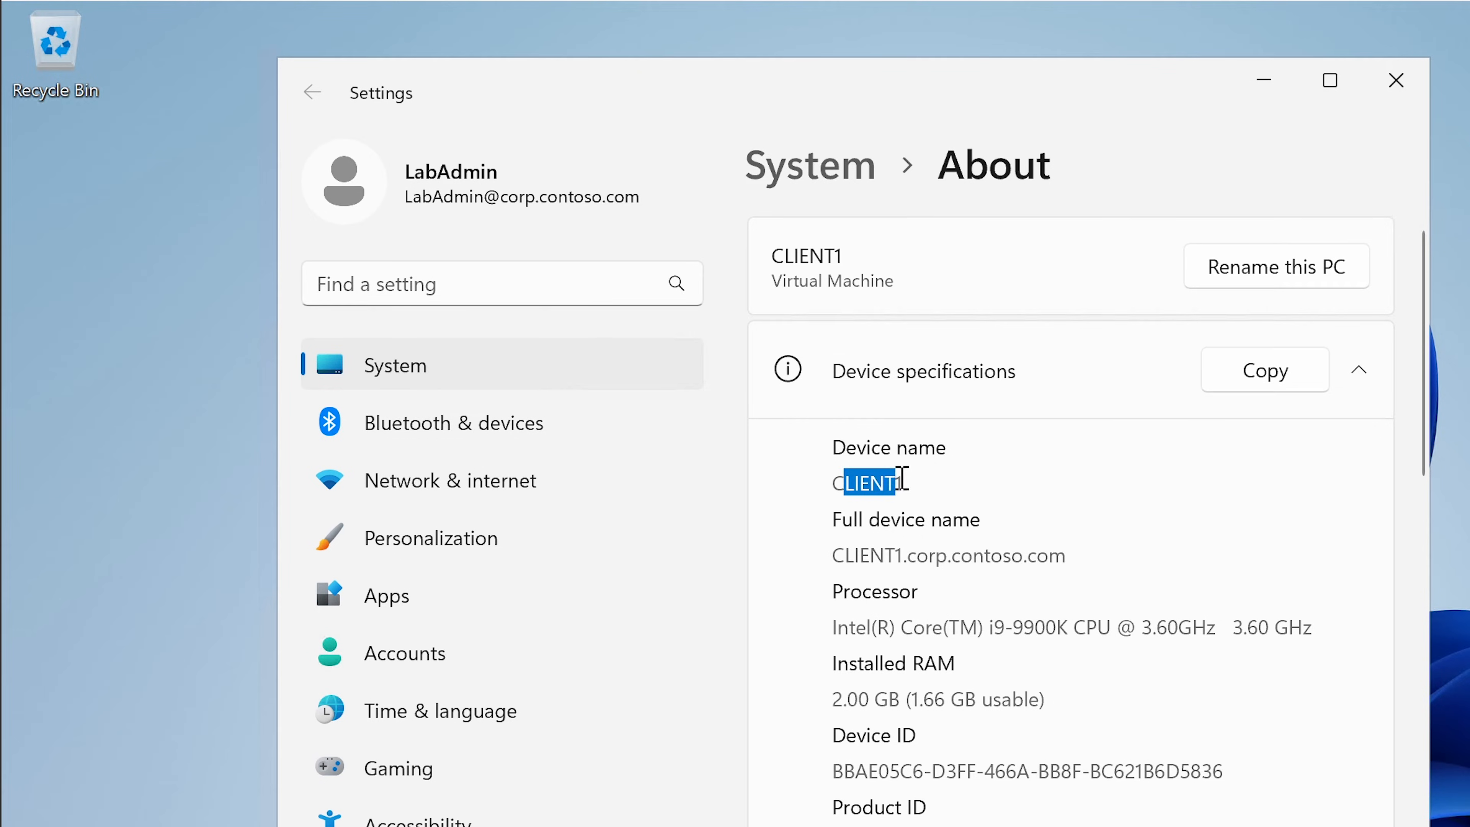
left_click(903, 479)
- Look through the full list of installed apps on CLIENT1 for Software Center and leave the list
key("super")
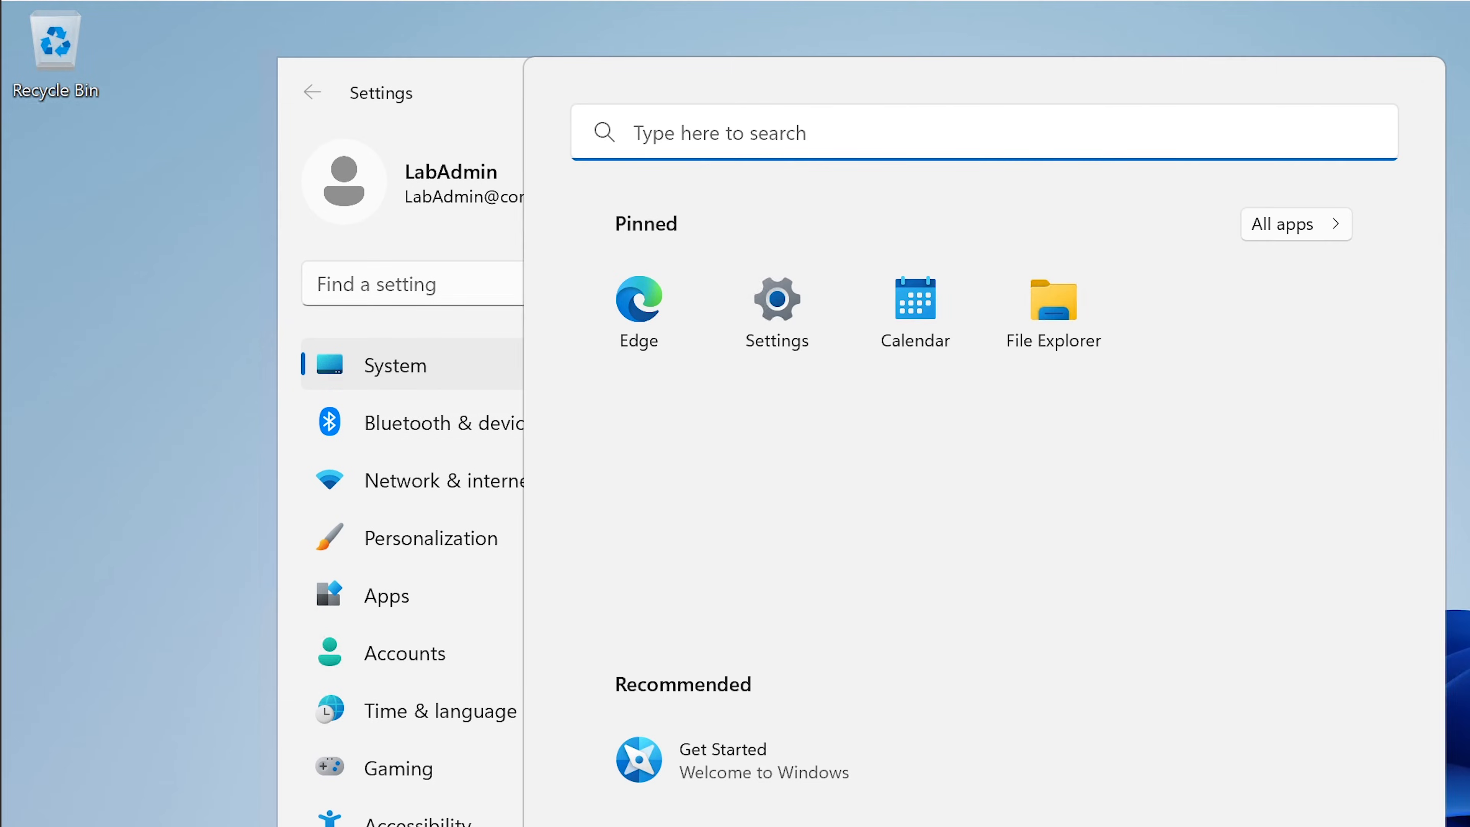
left_click(1307, 231)
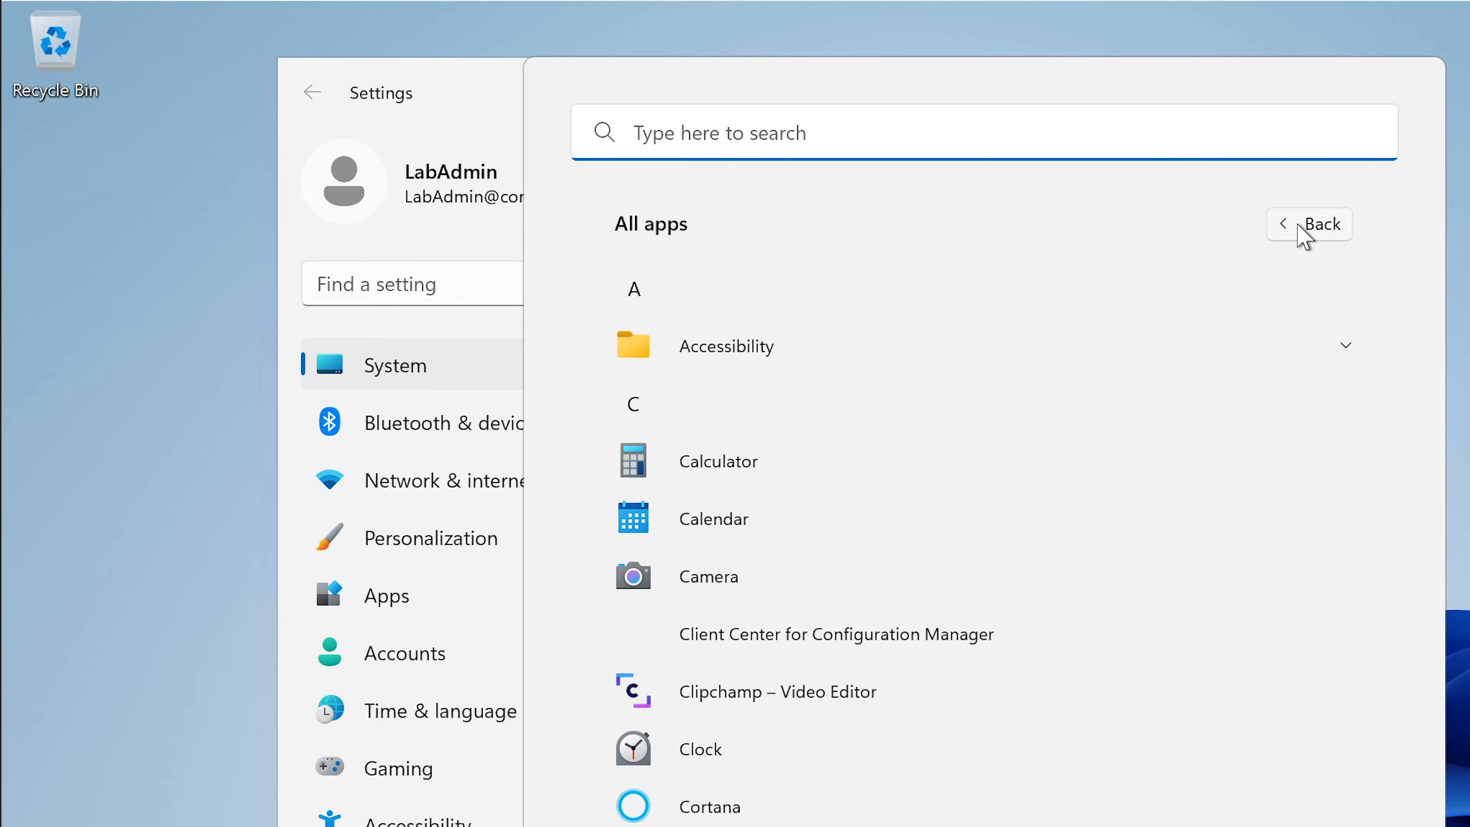
scroll(942, 490, "down", 10)
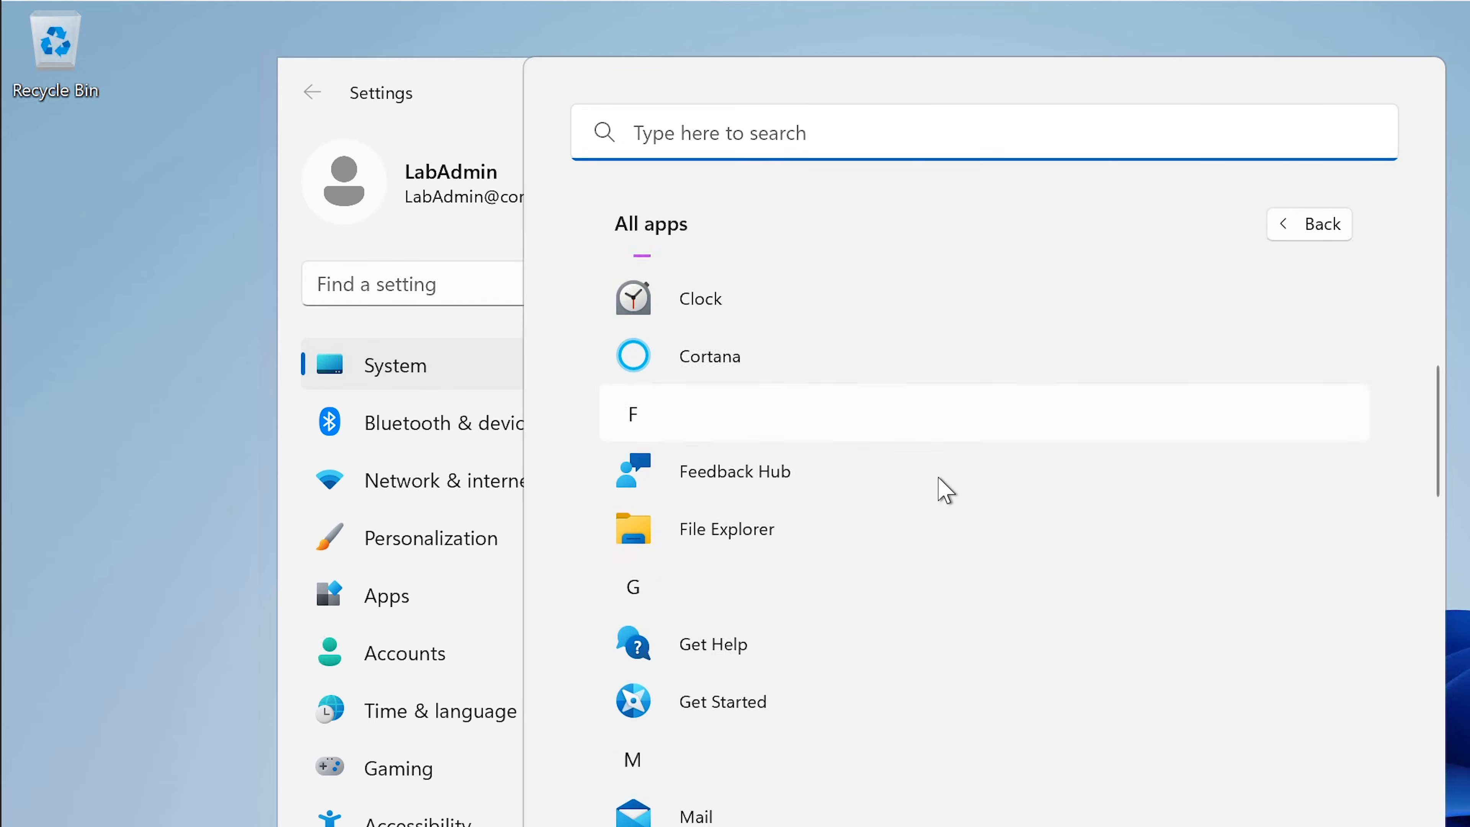
scroll(941, 490, "down", 10)
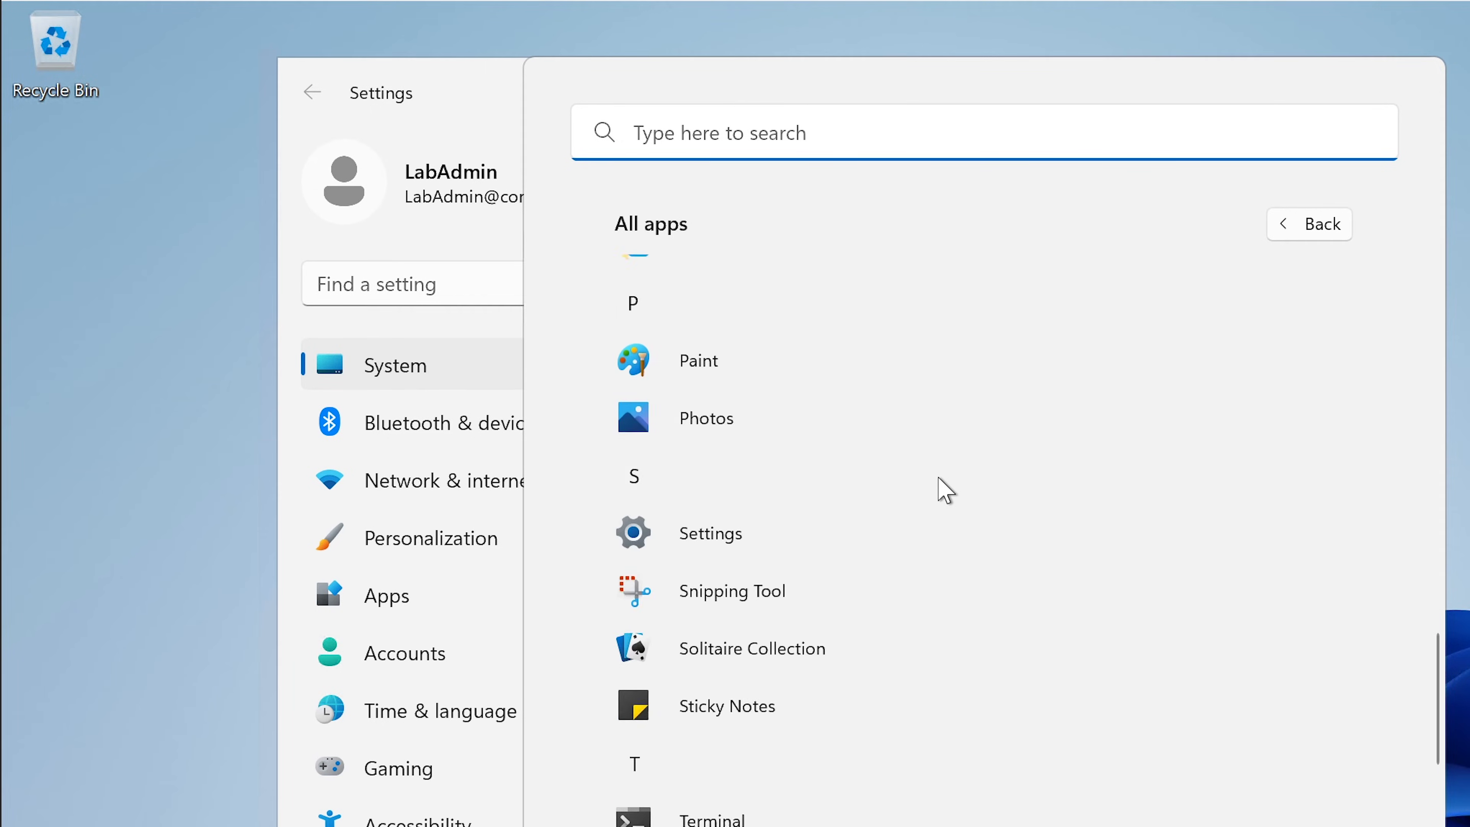
scroll(943, 489, "down", 10)
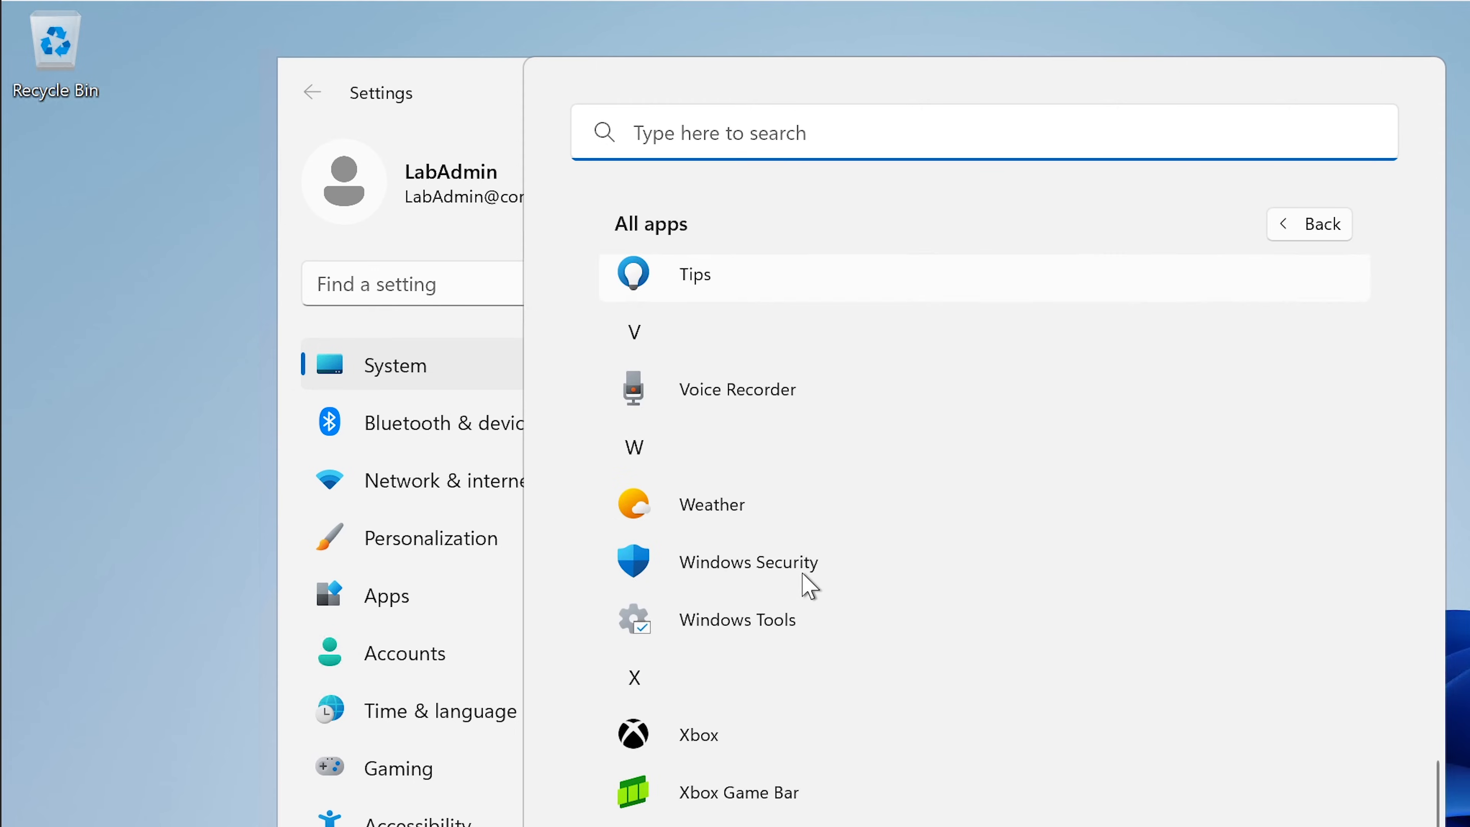
scroll(810, 584, "up", 10)
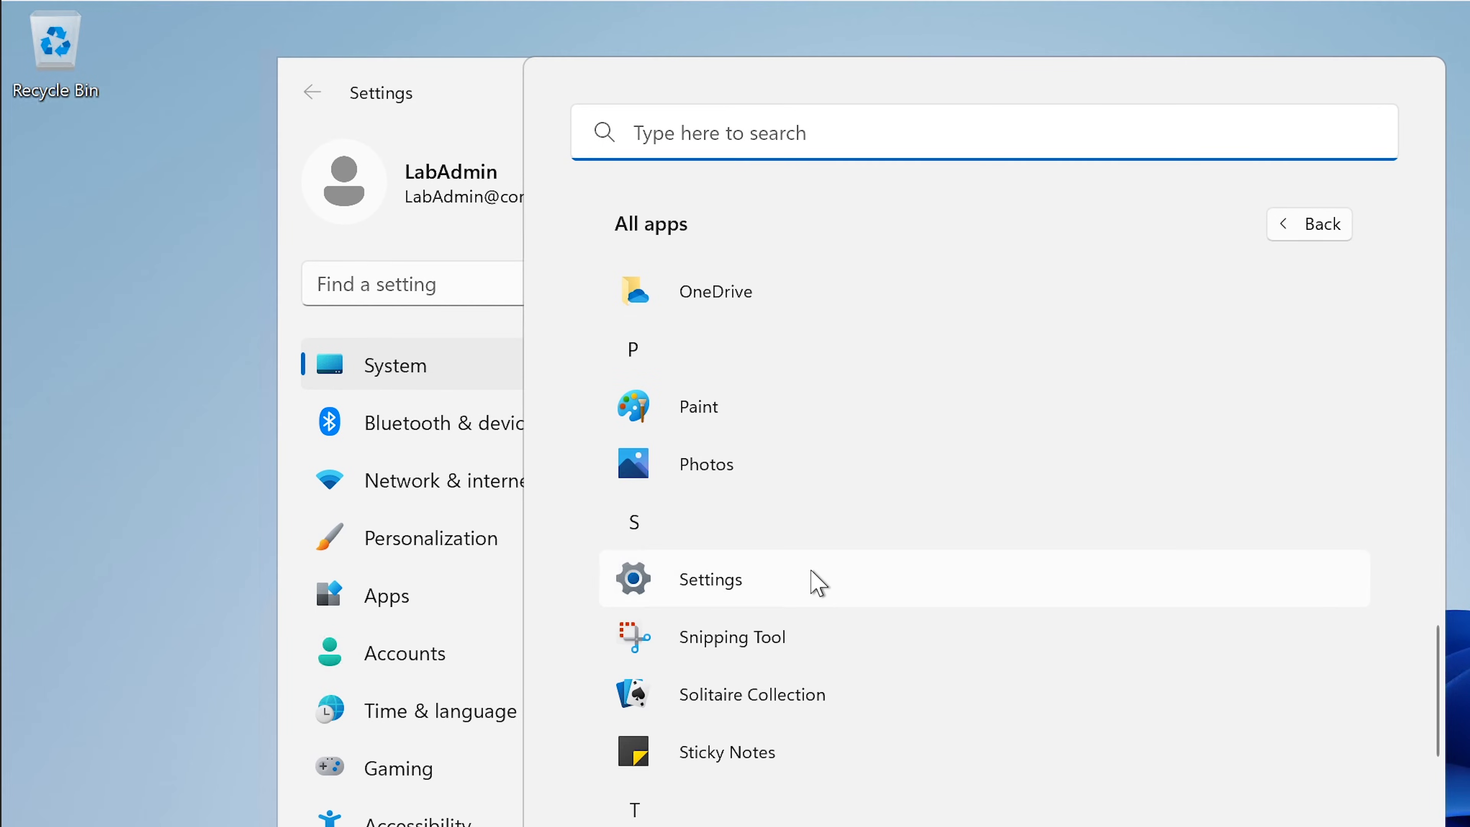
scroll(818, 583, "up", 3)
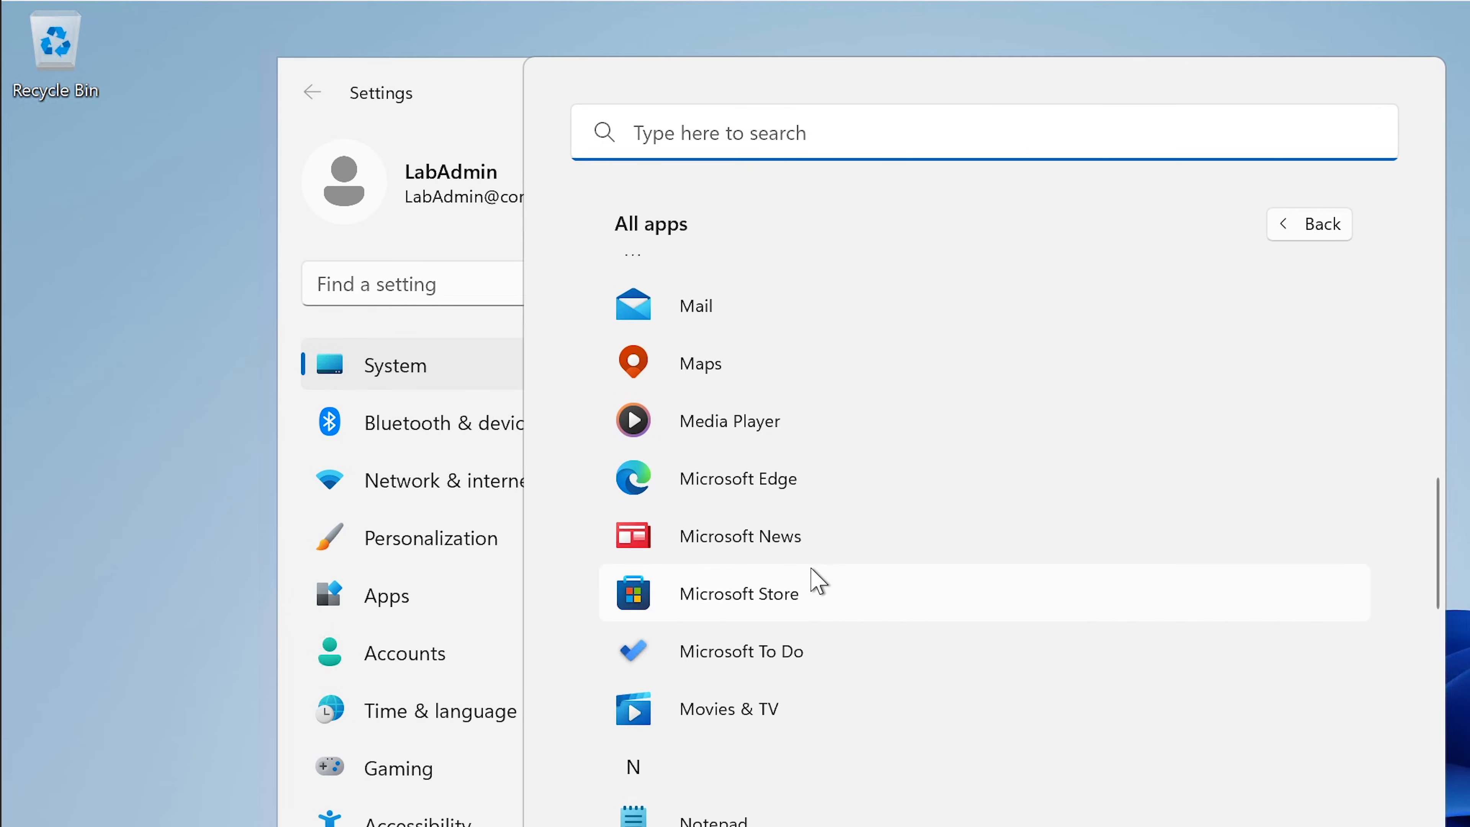
scroll(818, 582, "up", 6)
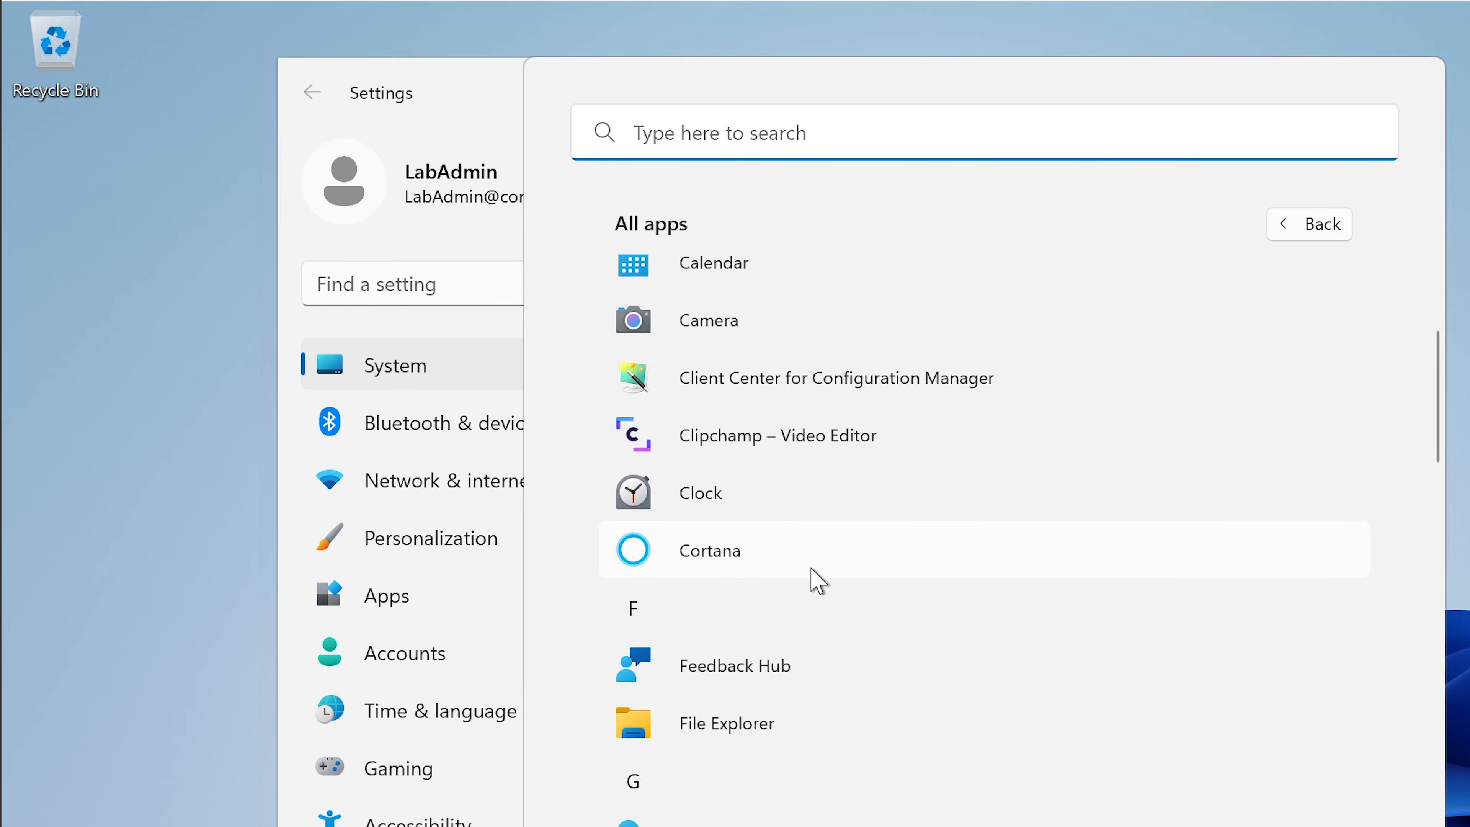
scroll(816, 580, "up", 4)
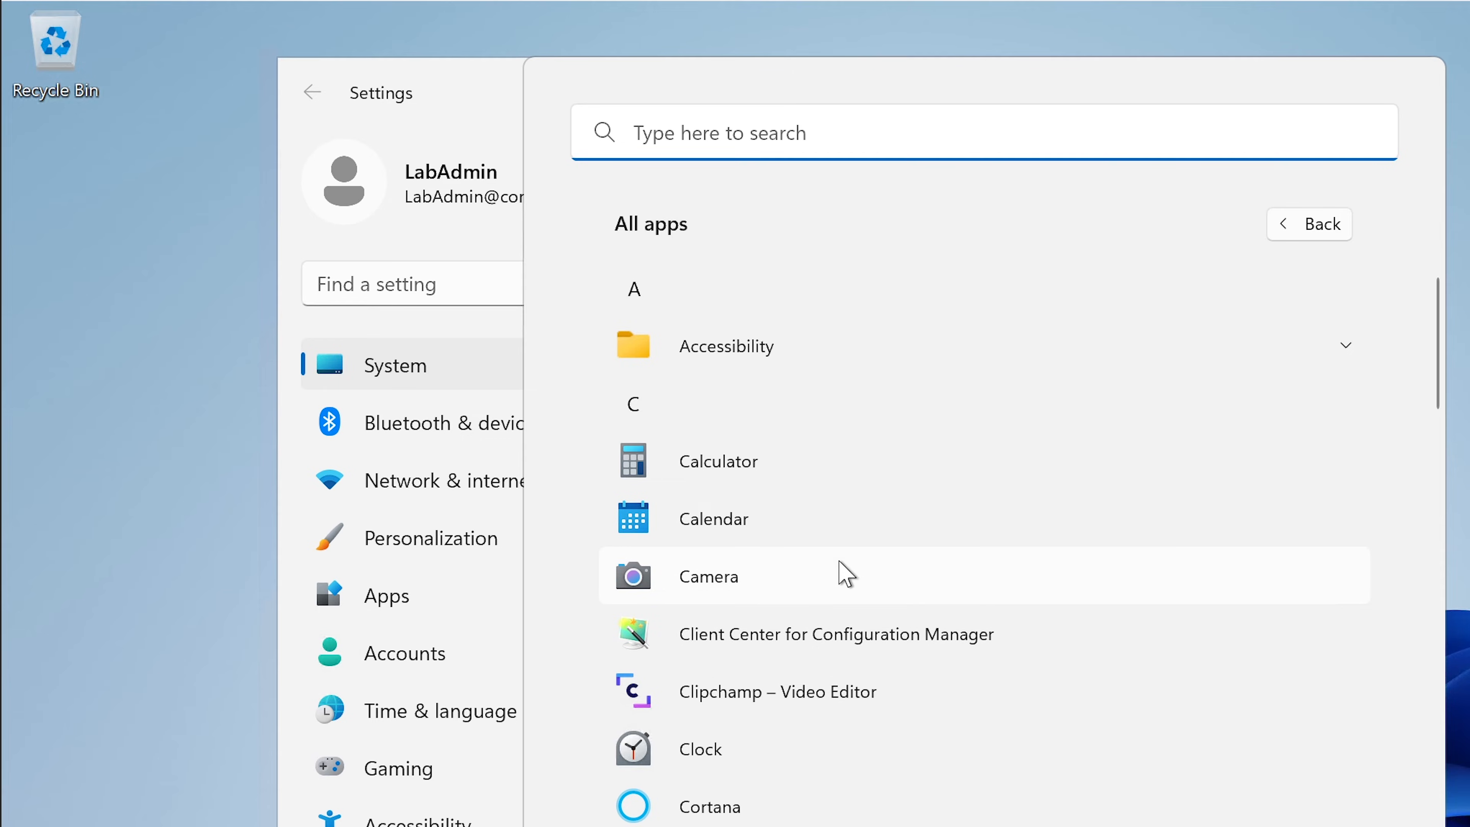
left_click(1315, 236)
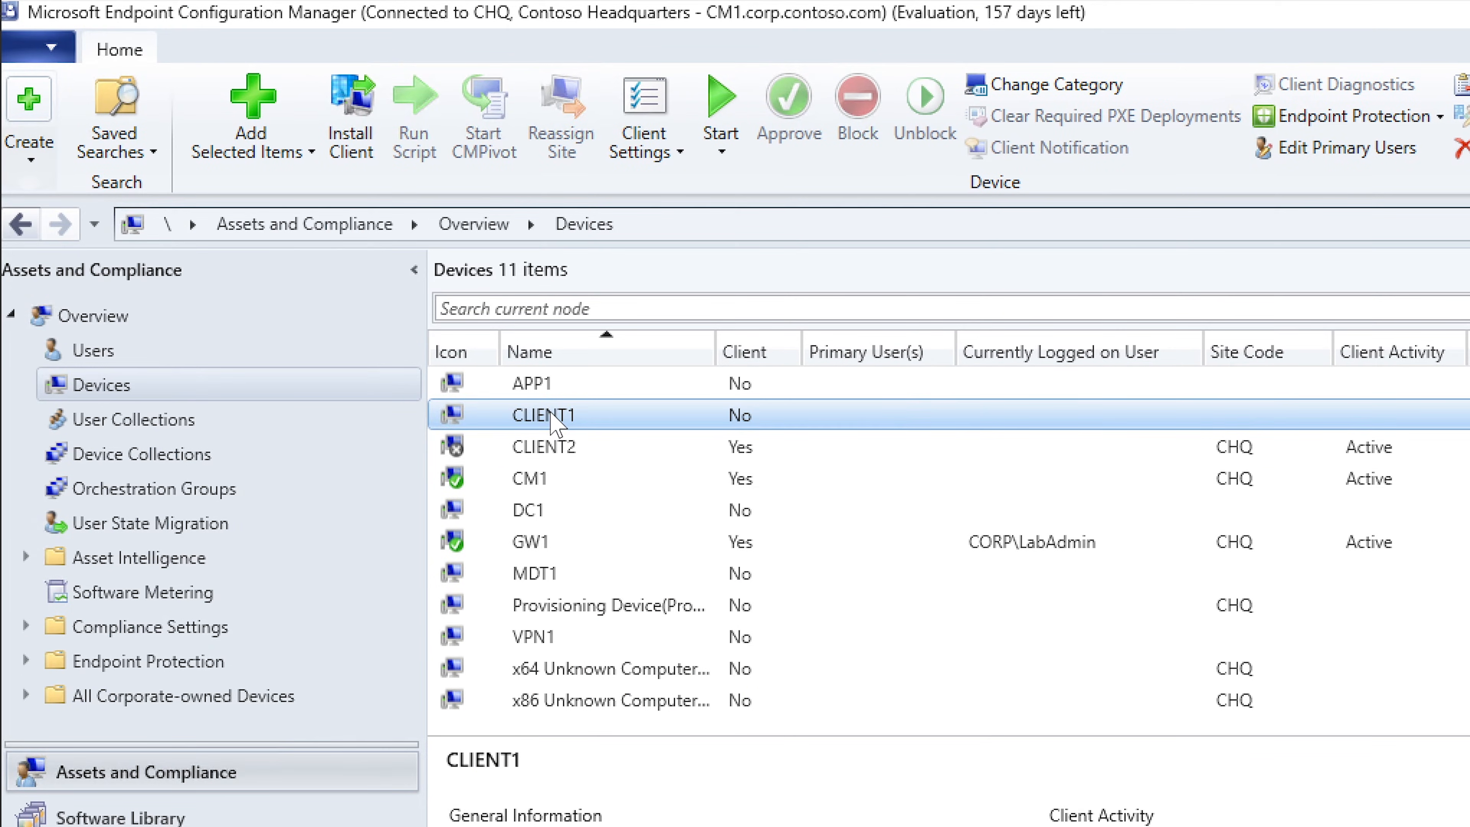
- Start the client installation wizard for the CLIENT1 device in the Configuration Manager console and advance to the client push options
right_click(554, 415)
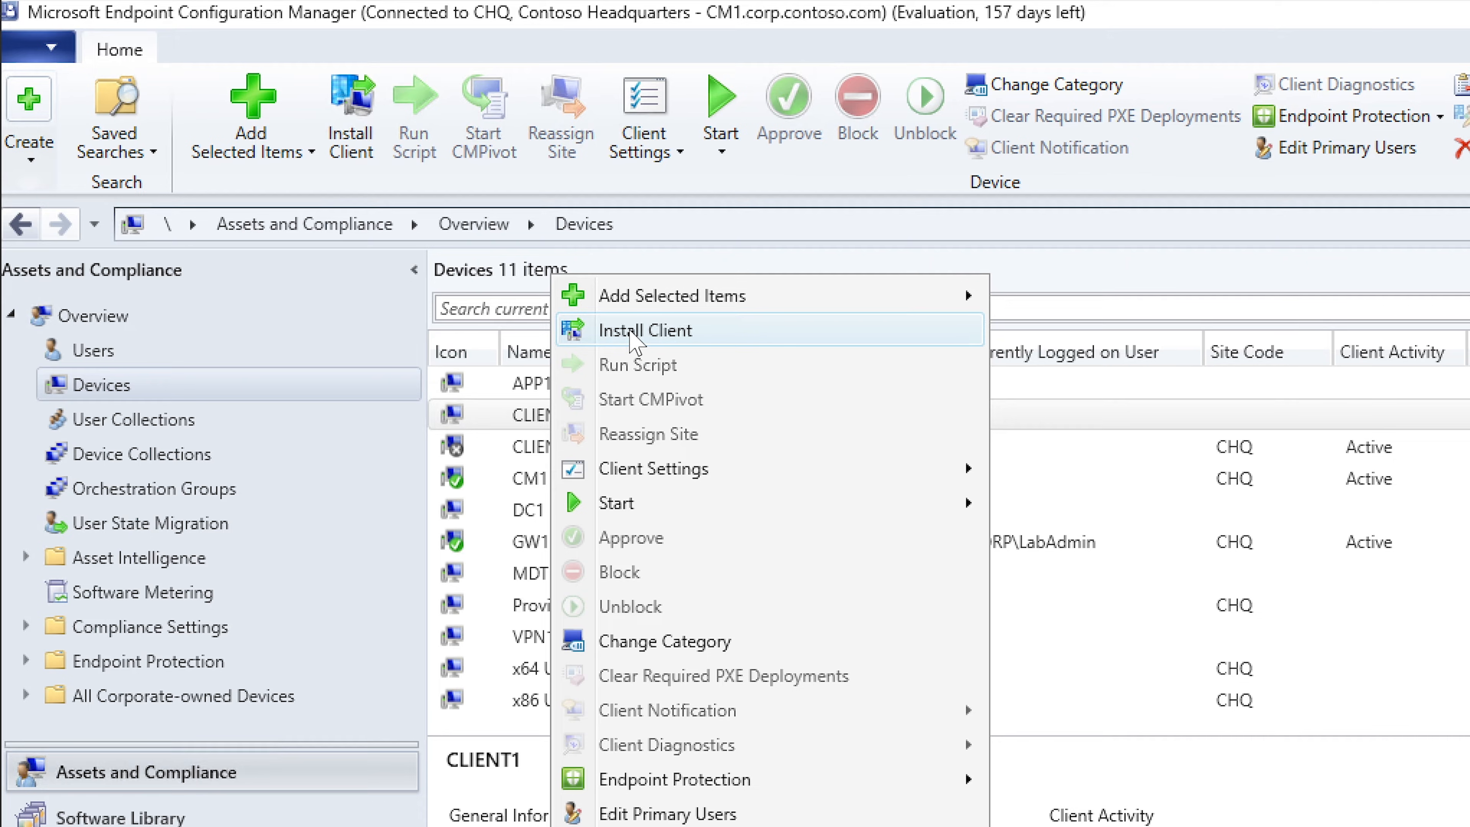
left_click(635, 336)
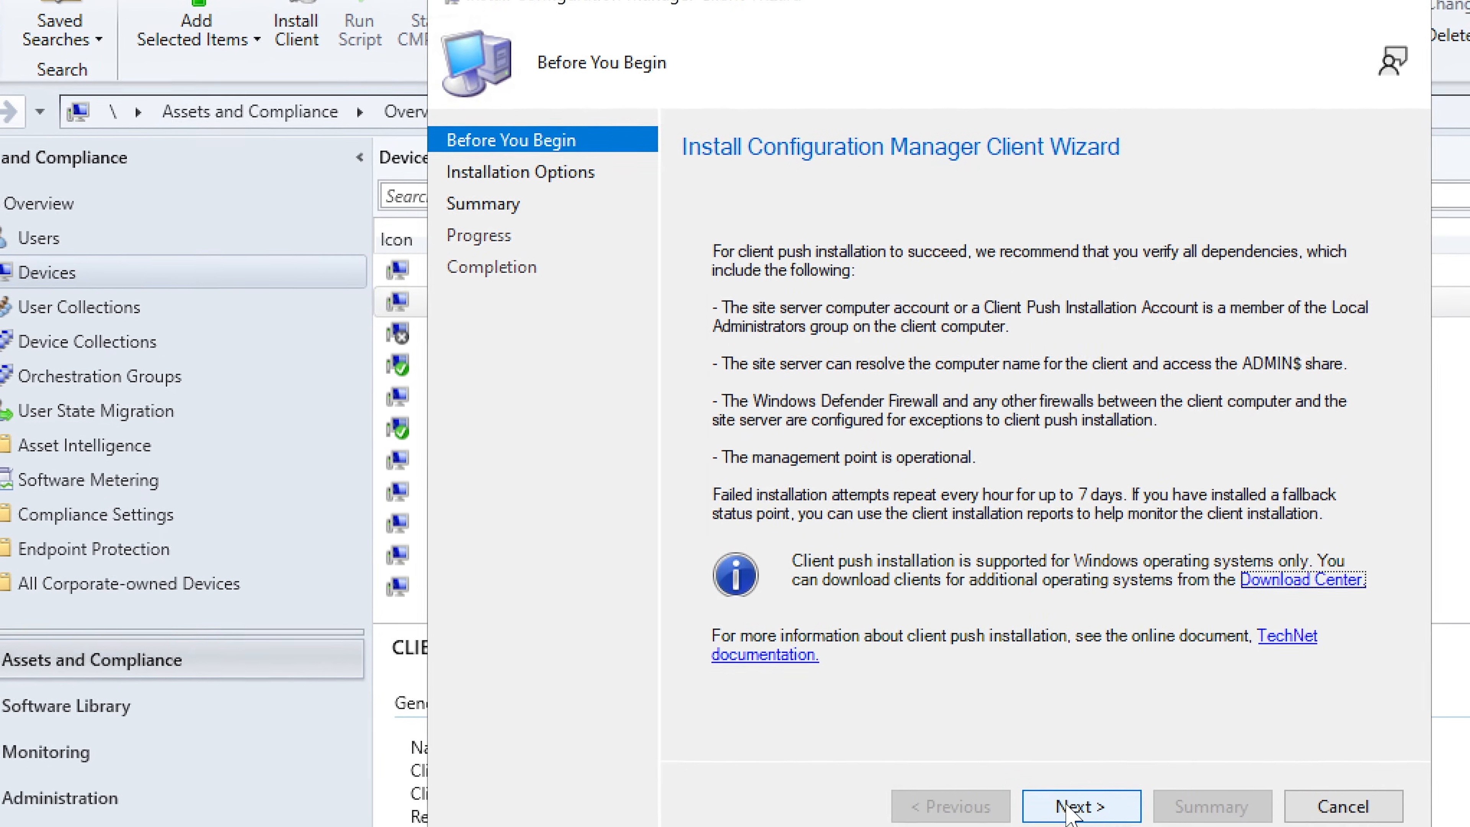
left_click(1061, 792)
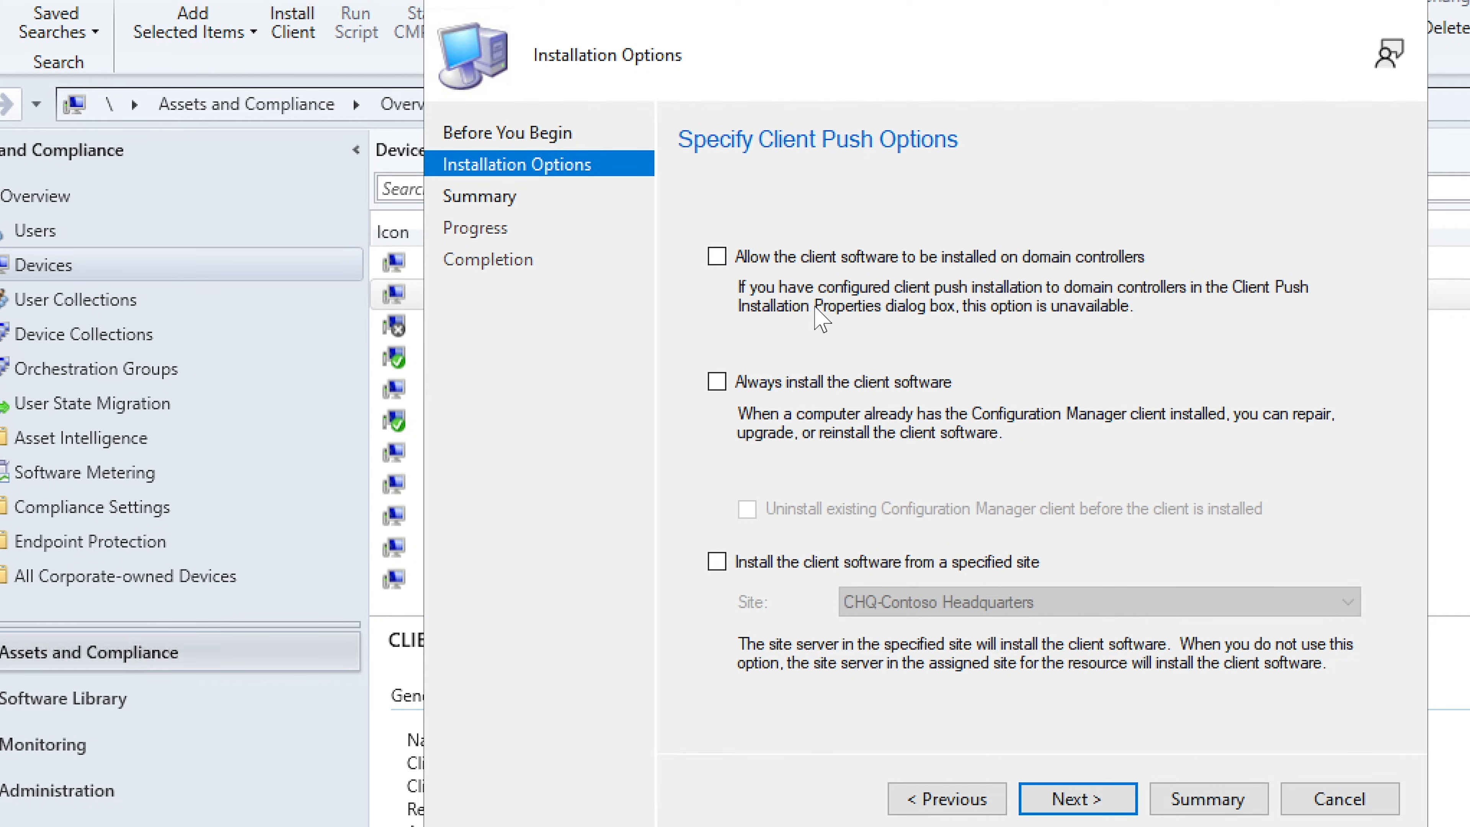
- Set the client push for CLIENT1 to install from the CHQ-Contoso Headquarters site, and complete the wizard
left_click(717, 562)
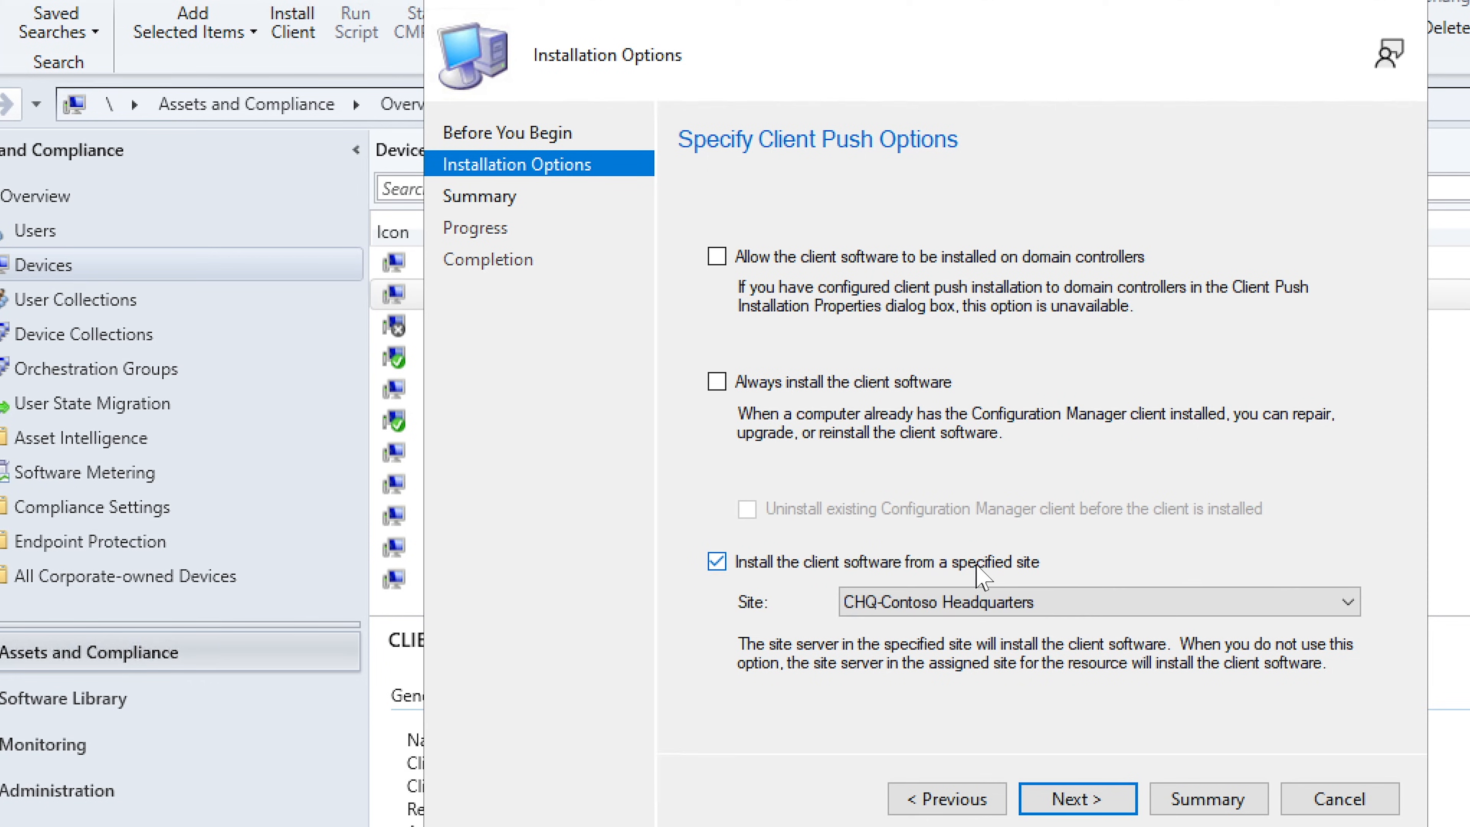
left_click(1009, 602)
left_click(1008, 602)
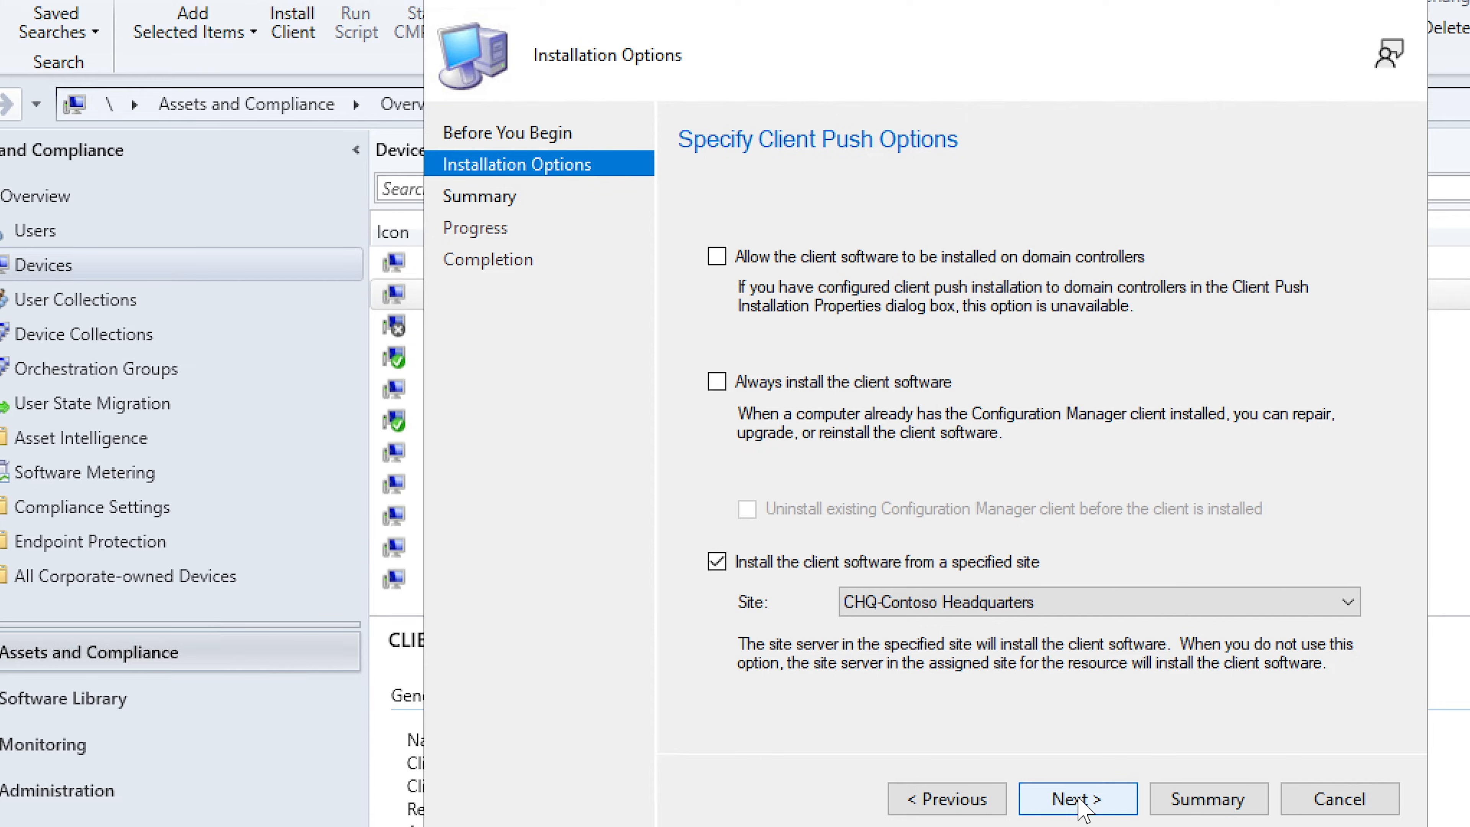
left_click(1079, 802)
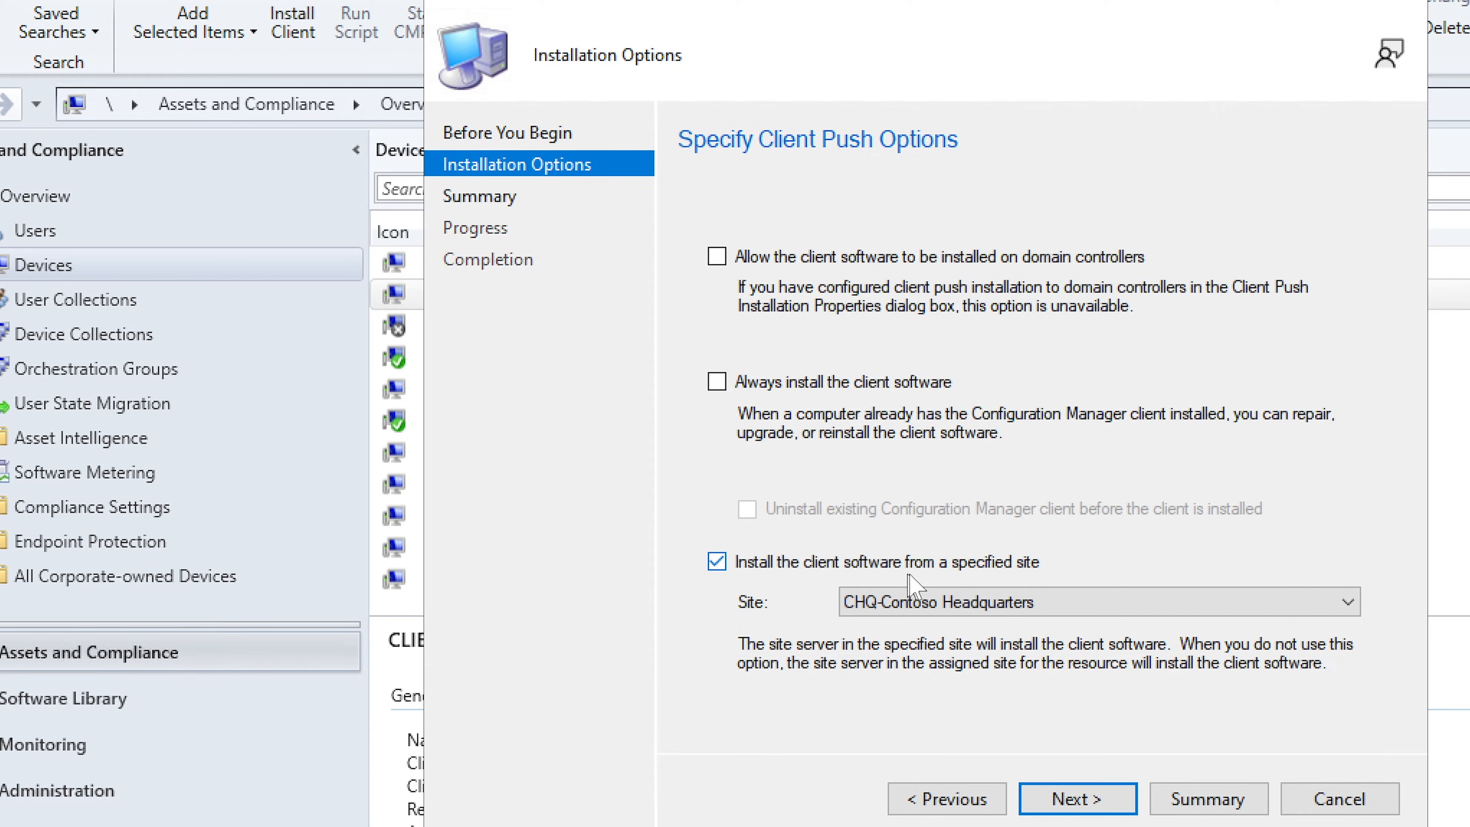
left_click(1078, 802)
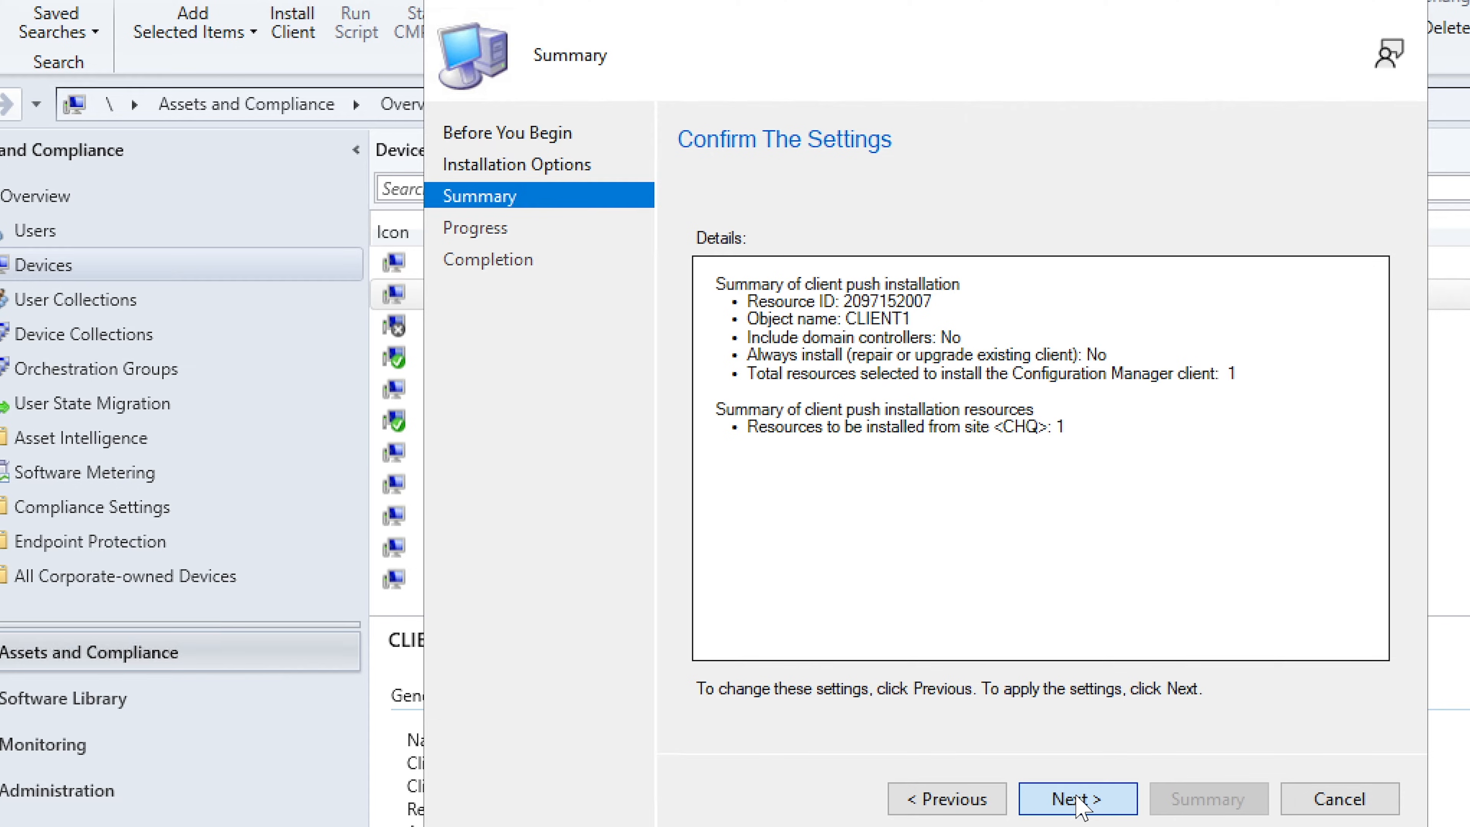
left_click(1077, 798)
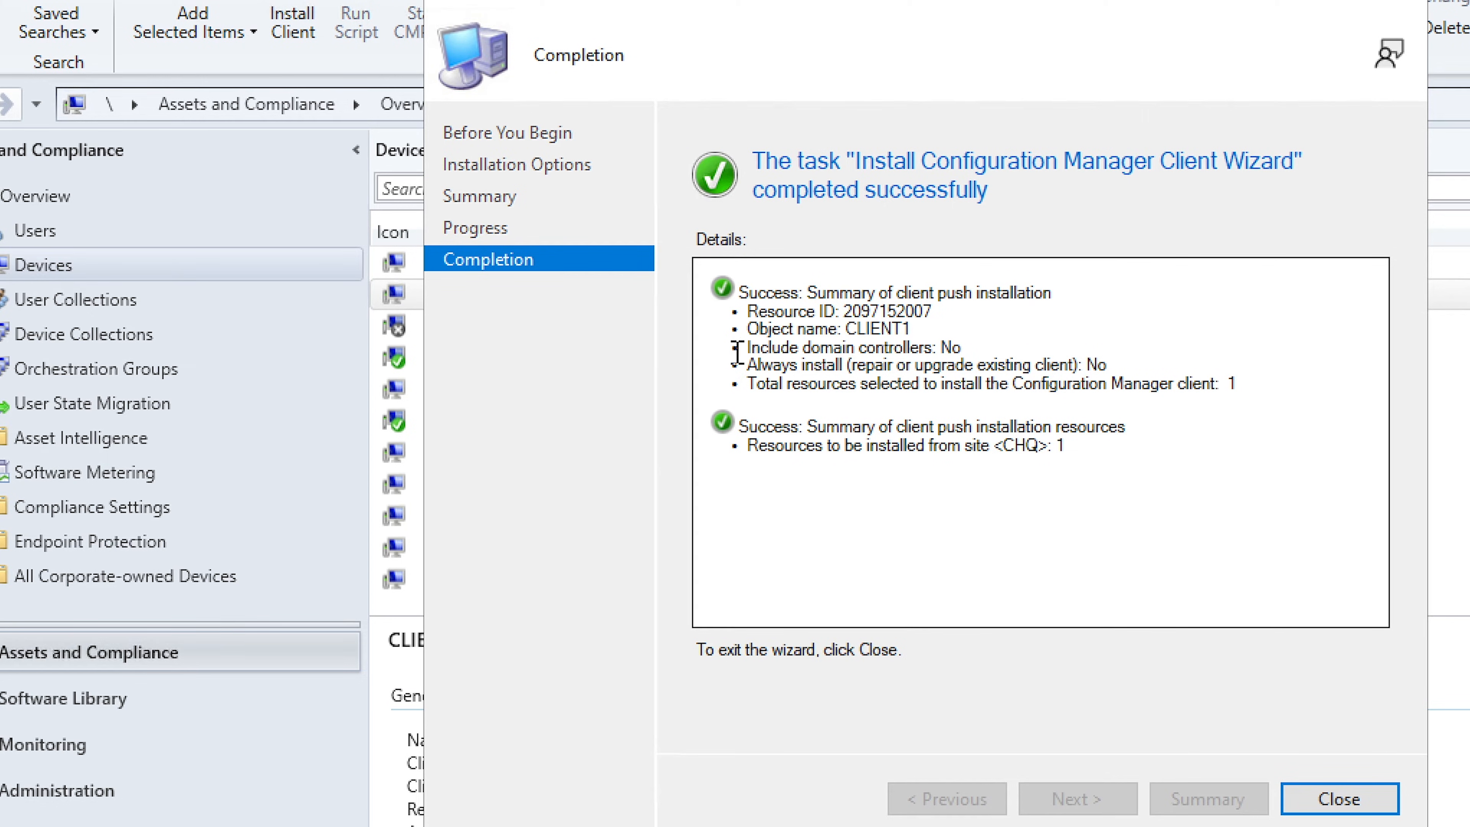
left_click(1319, 798)
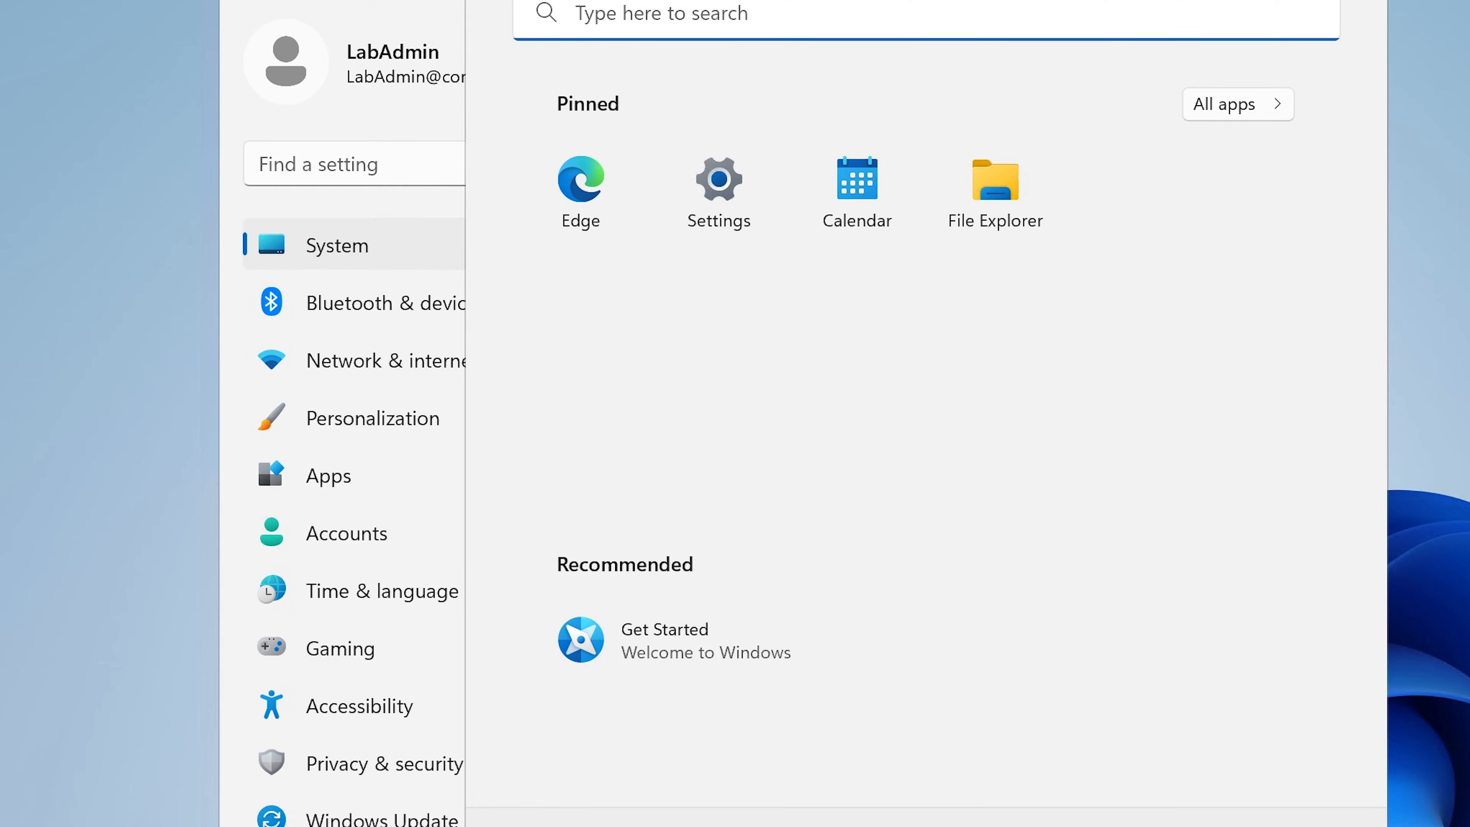
- Open Task Manager on the CLIENT1 virtual machine and look through the running processes for client installation activity
key("super+x")
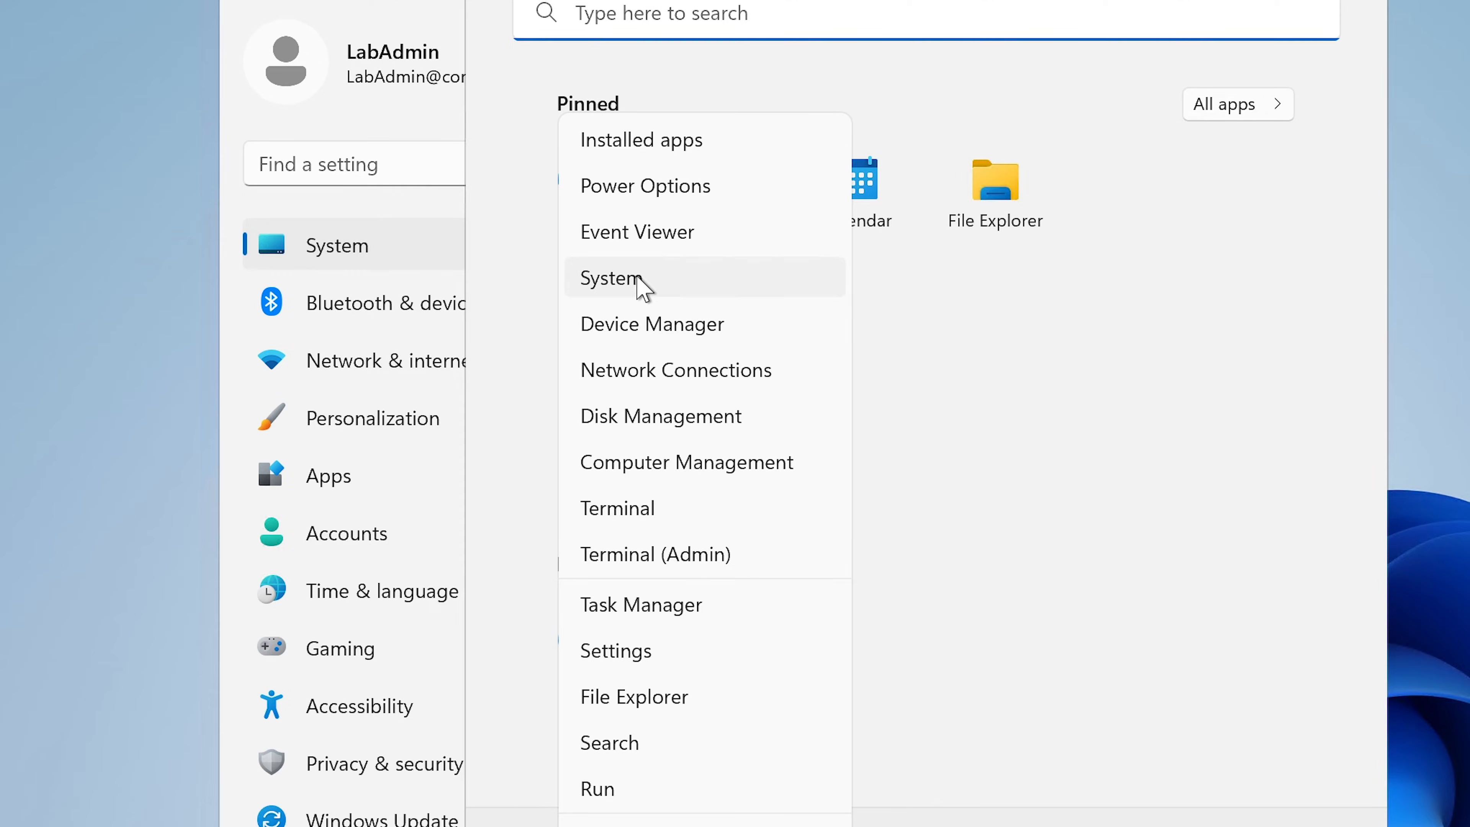
left_click(642, 614)
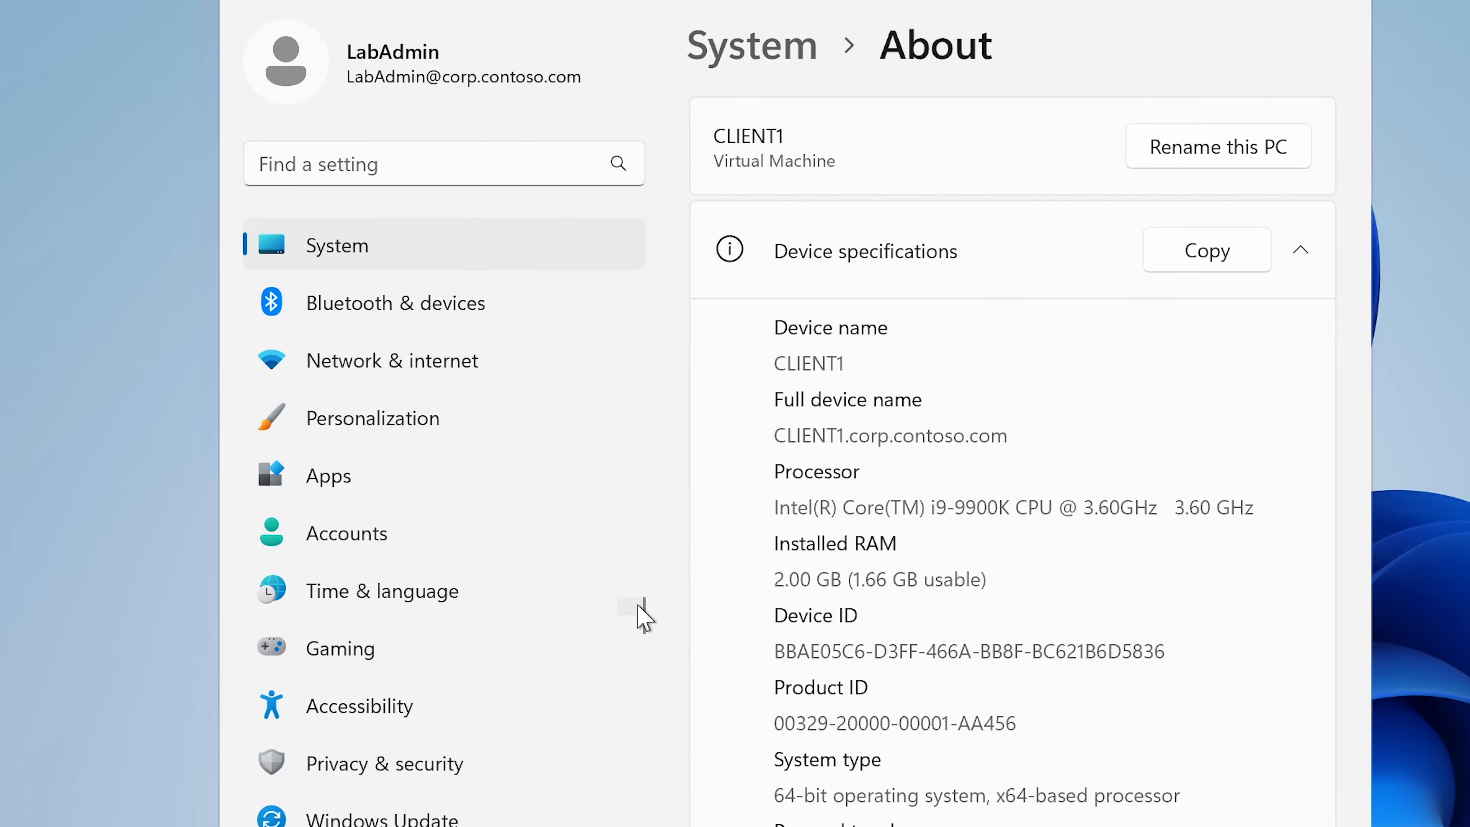
left_click_drag(846, 98, 1050, 40)
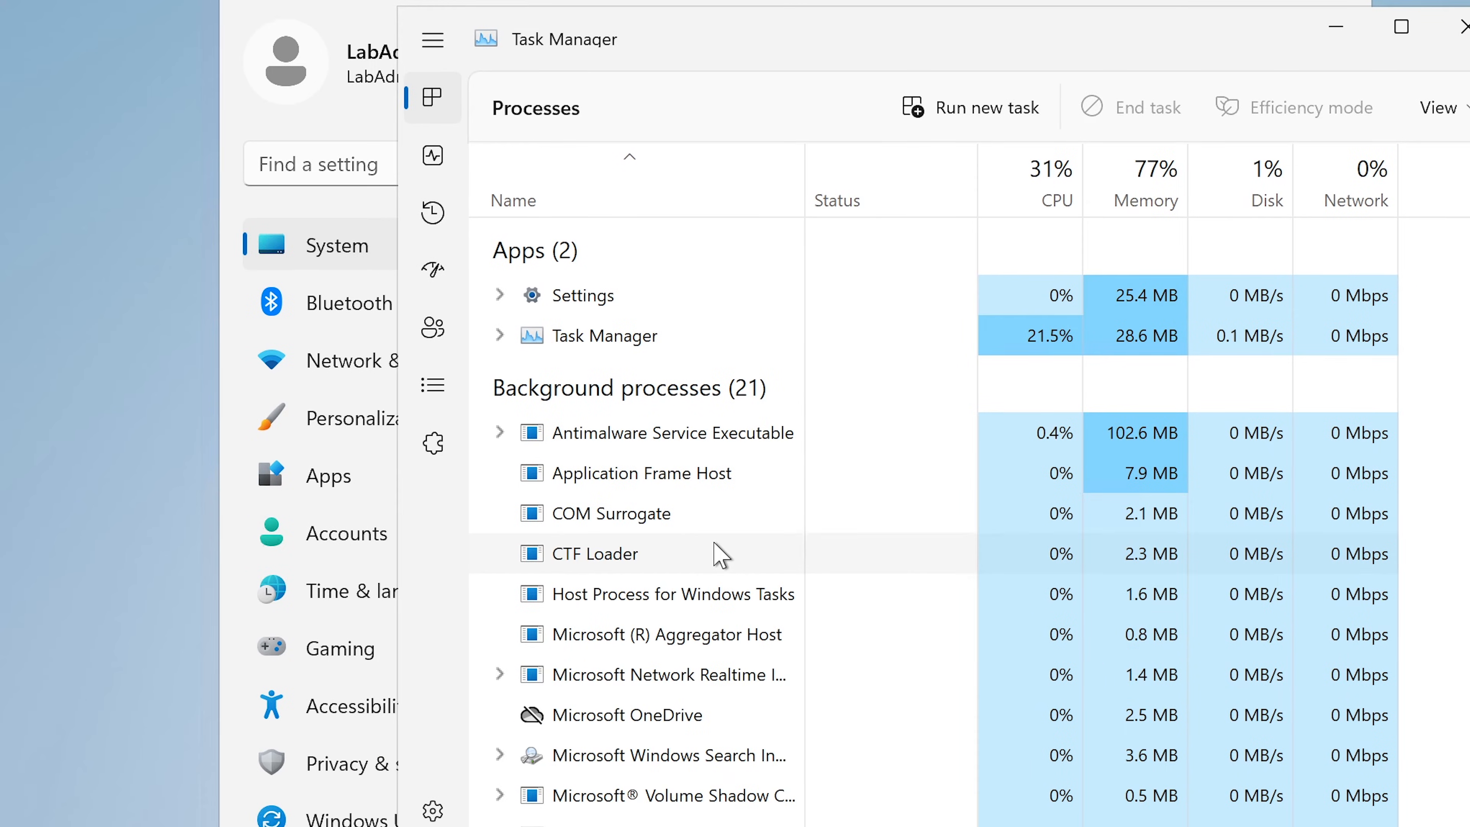
scroll(721, 556, "down", 5)
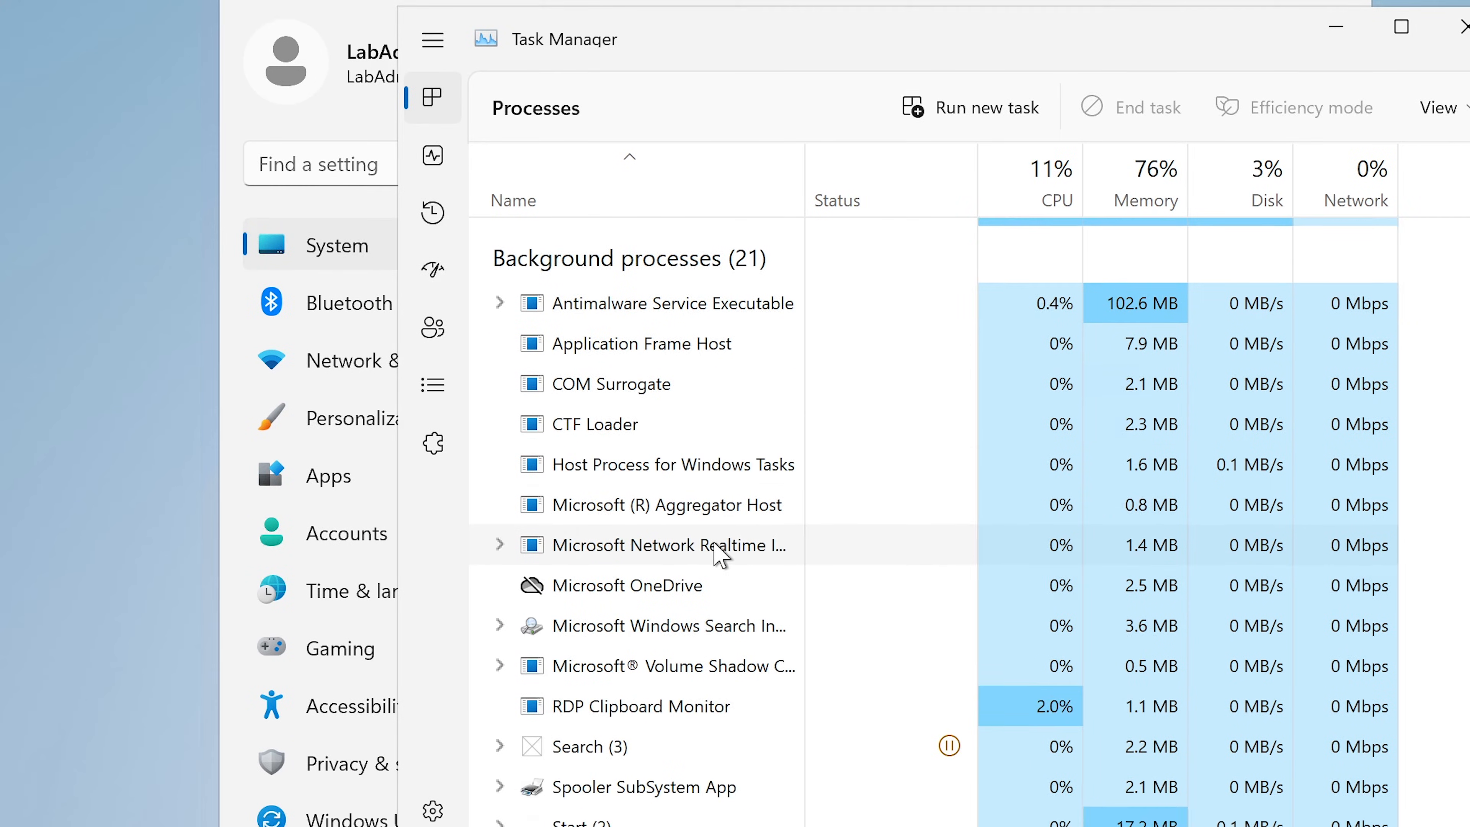
scroll(720, 555, "down", 2)
scroll(720, 556, "up", 6)
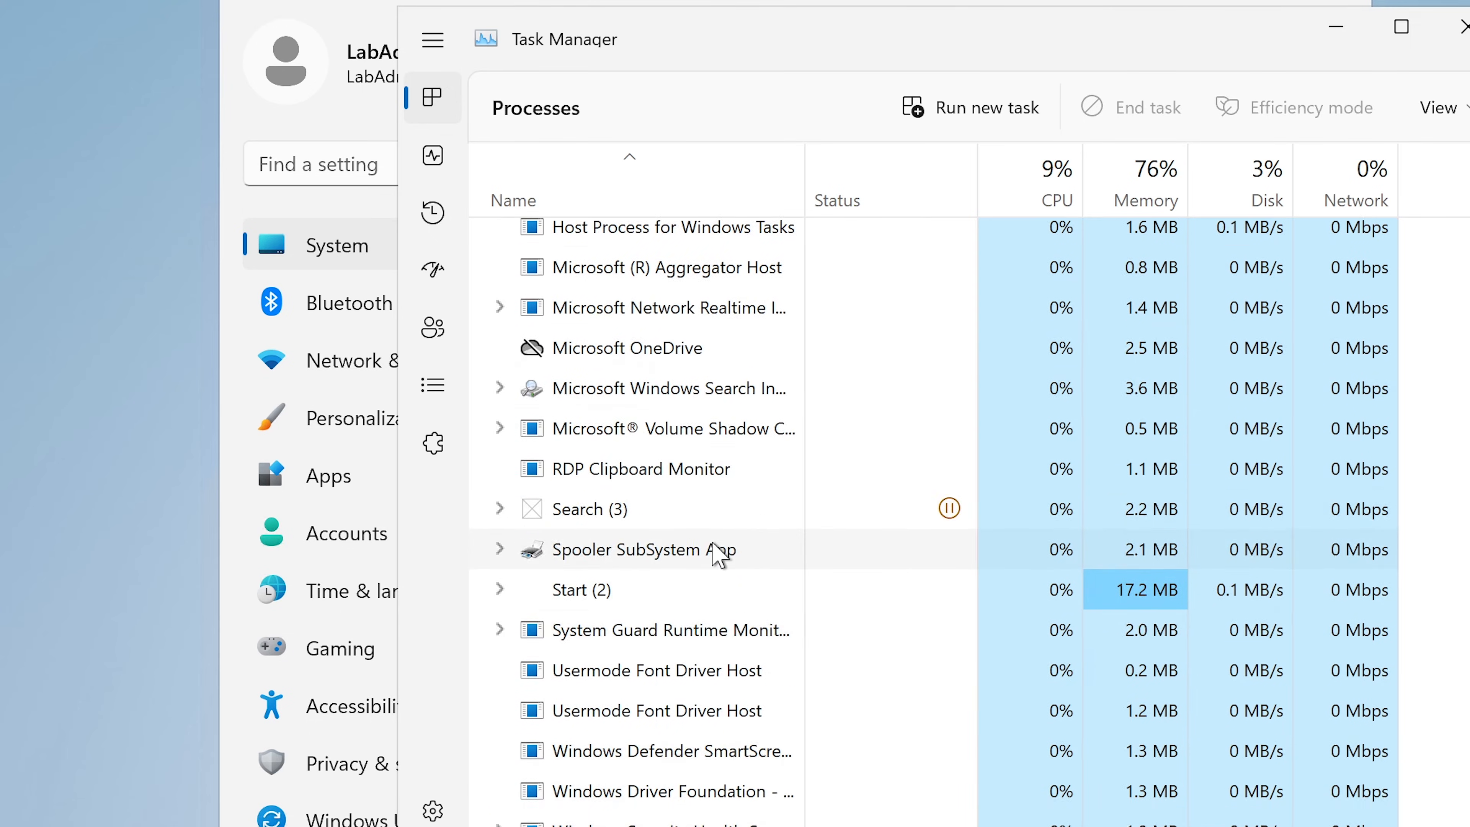
scroll(717, 556, "up", 1)
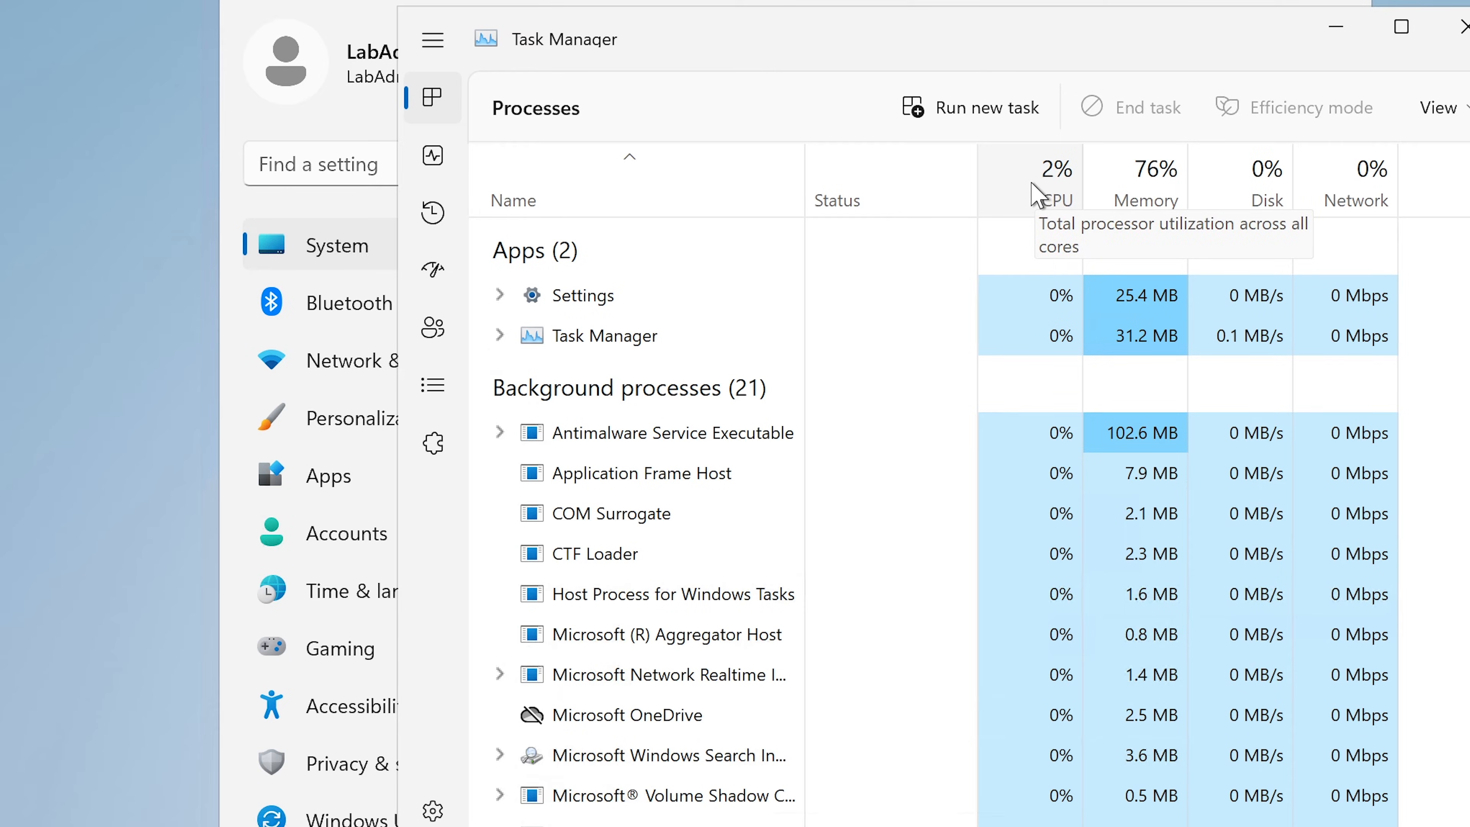
- Examine the CLIENT1 processes sorted by name and CPU usage, and close Task Manager and the system information window
left_click(1041, 195)
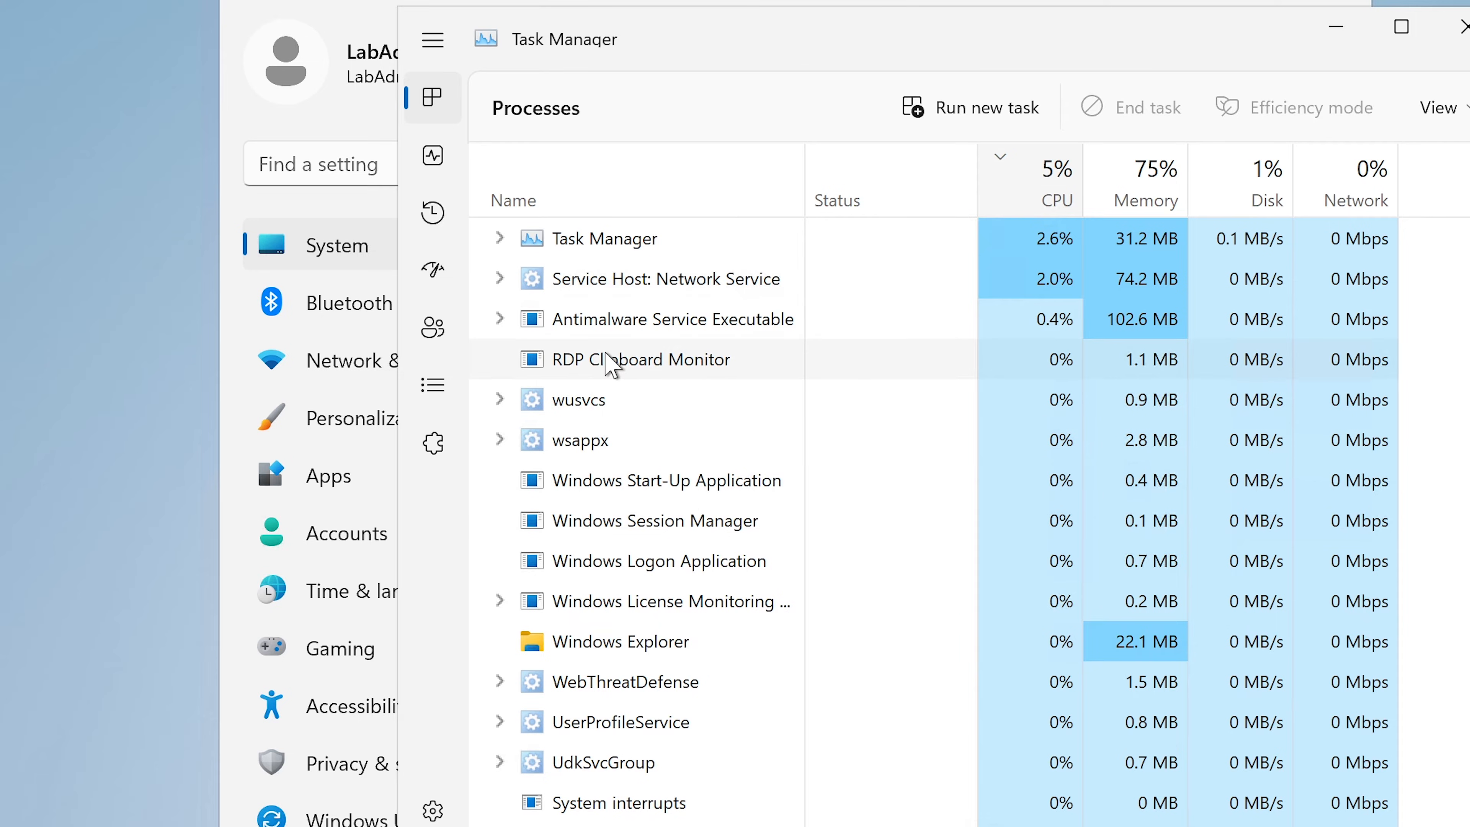
left_click(634, 195)
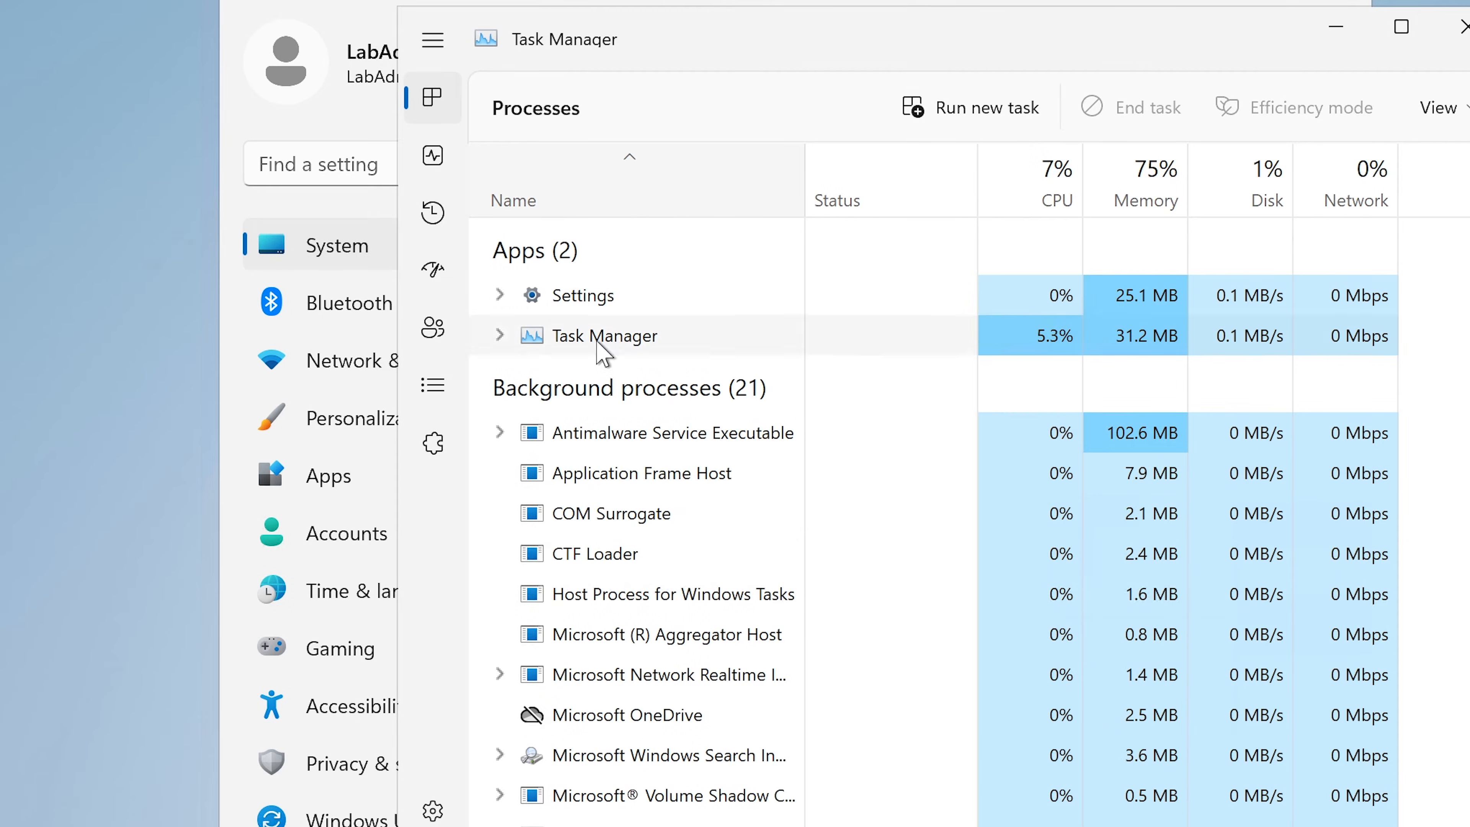
left_click(1057, 194)
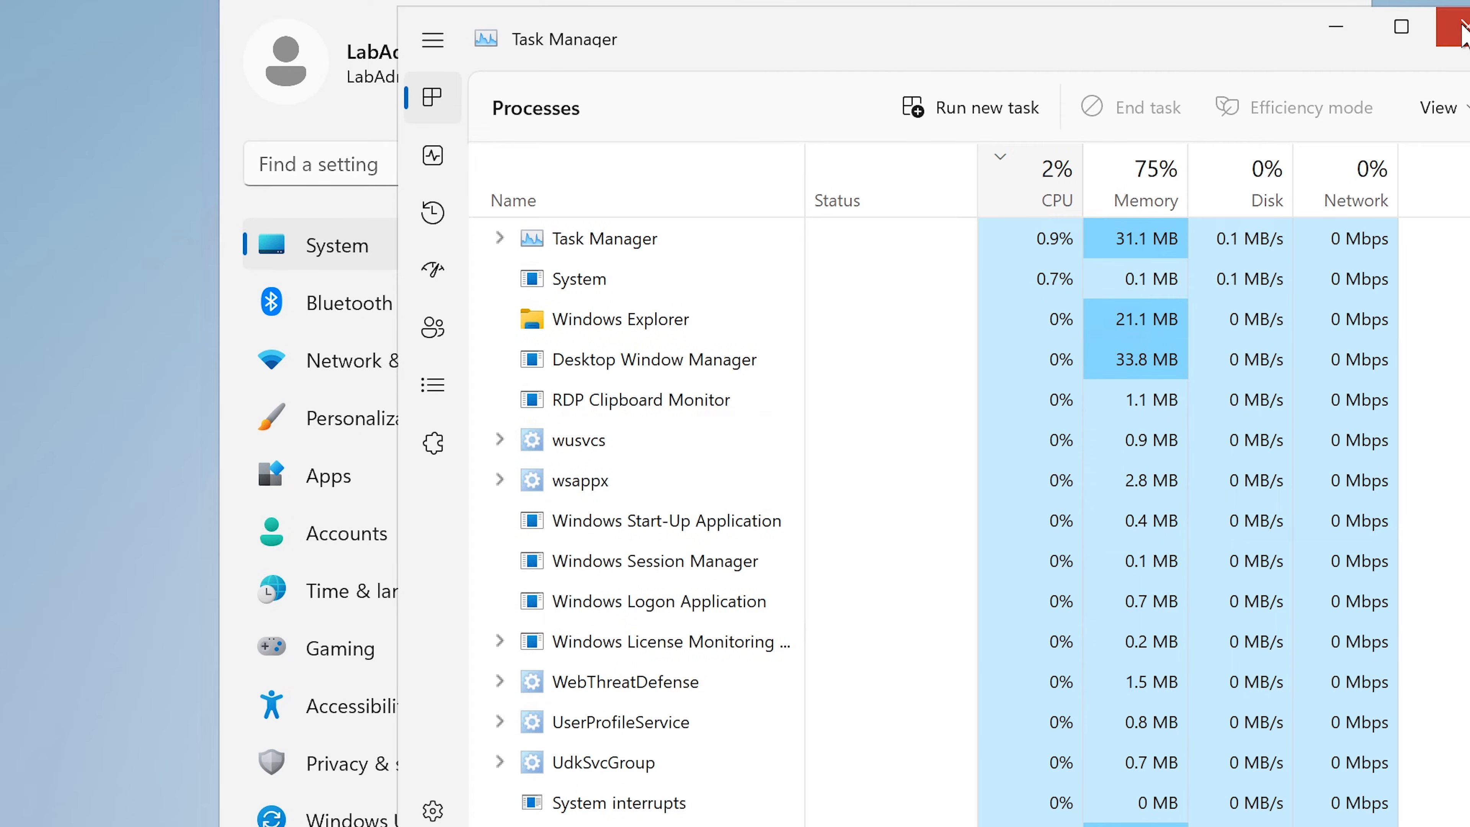
left_click(1461, 26)
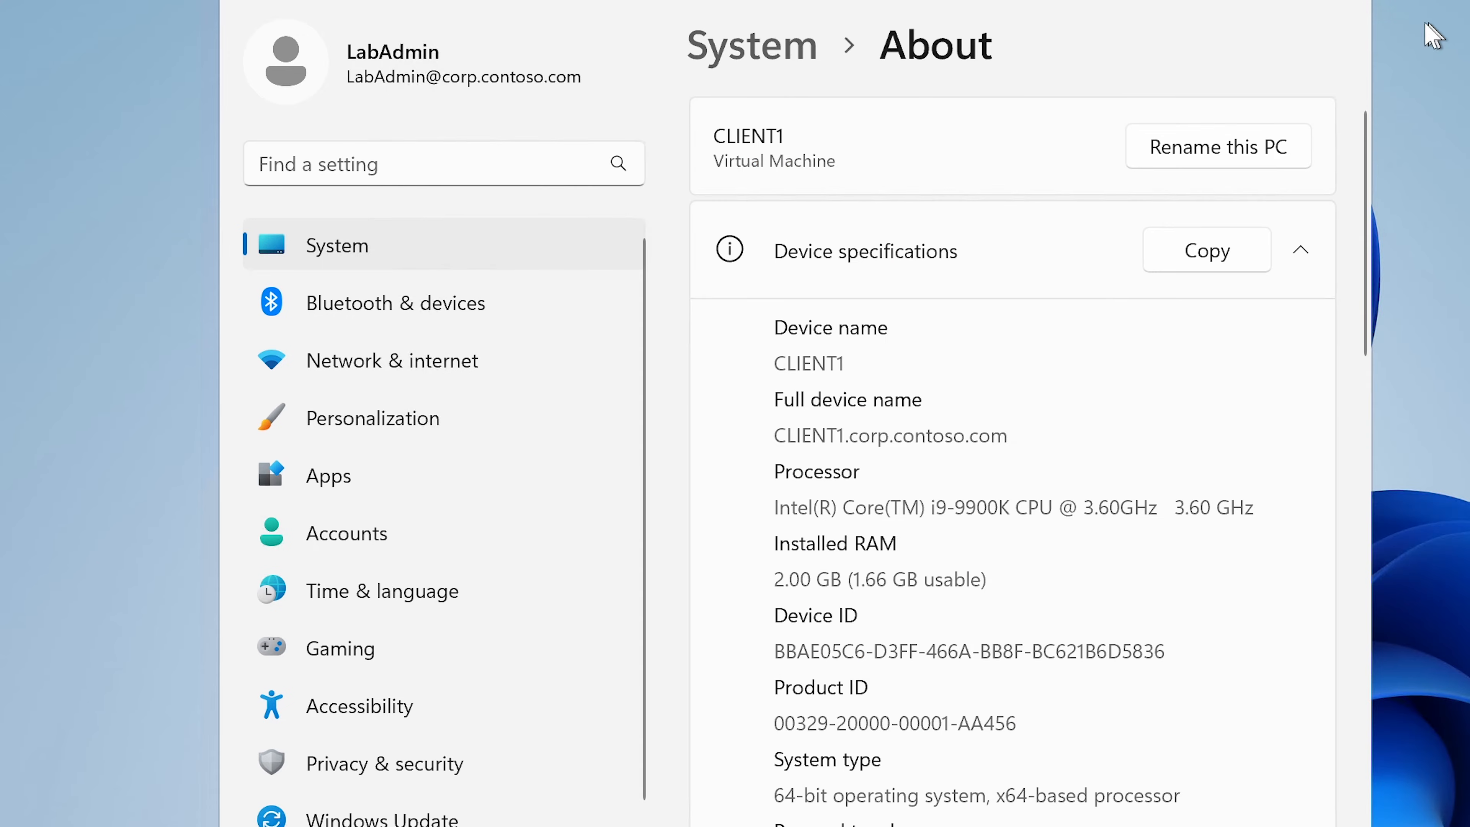
left_click(1339, 2)
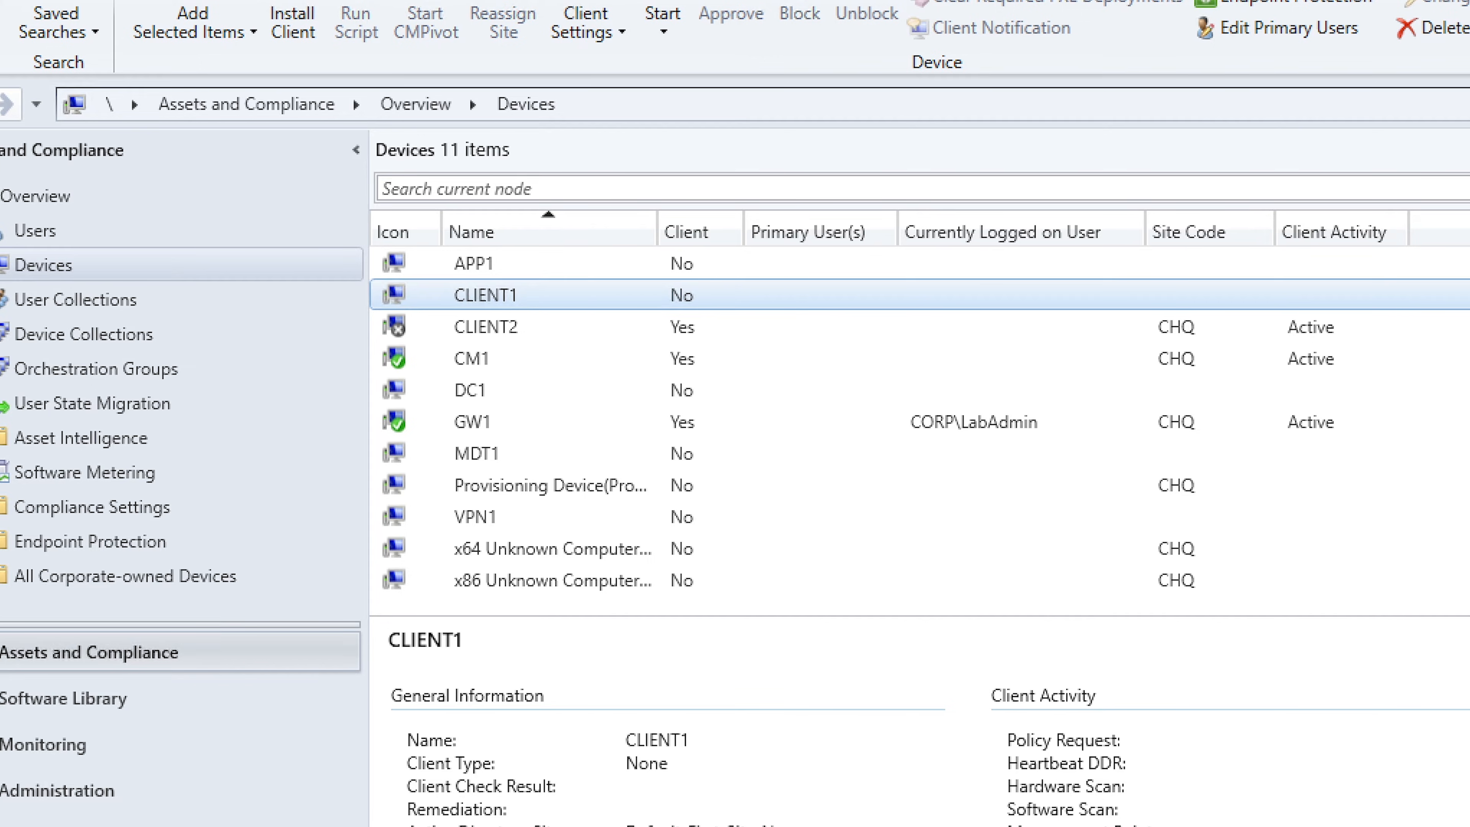
- On the site server, open C:\Program Files\Microsoft Configuration Manager\Client, granting permanent folder access, and select the ccmsetup application
key("super+e")
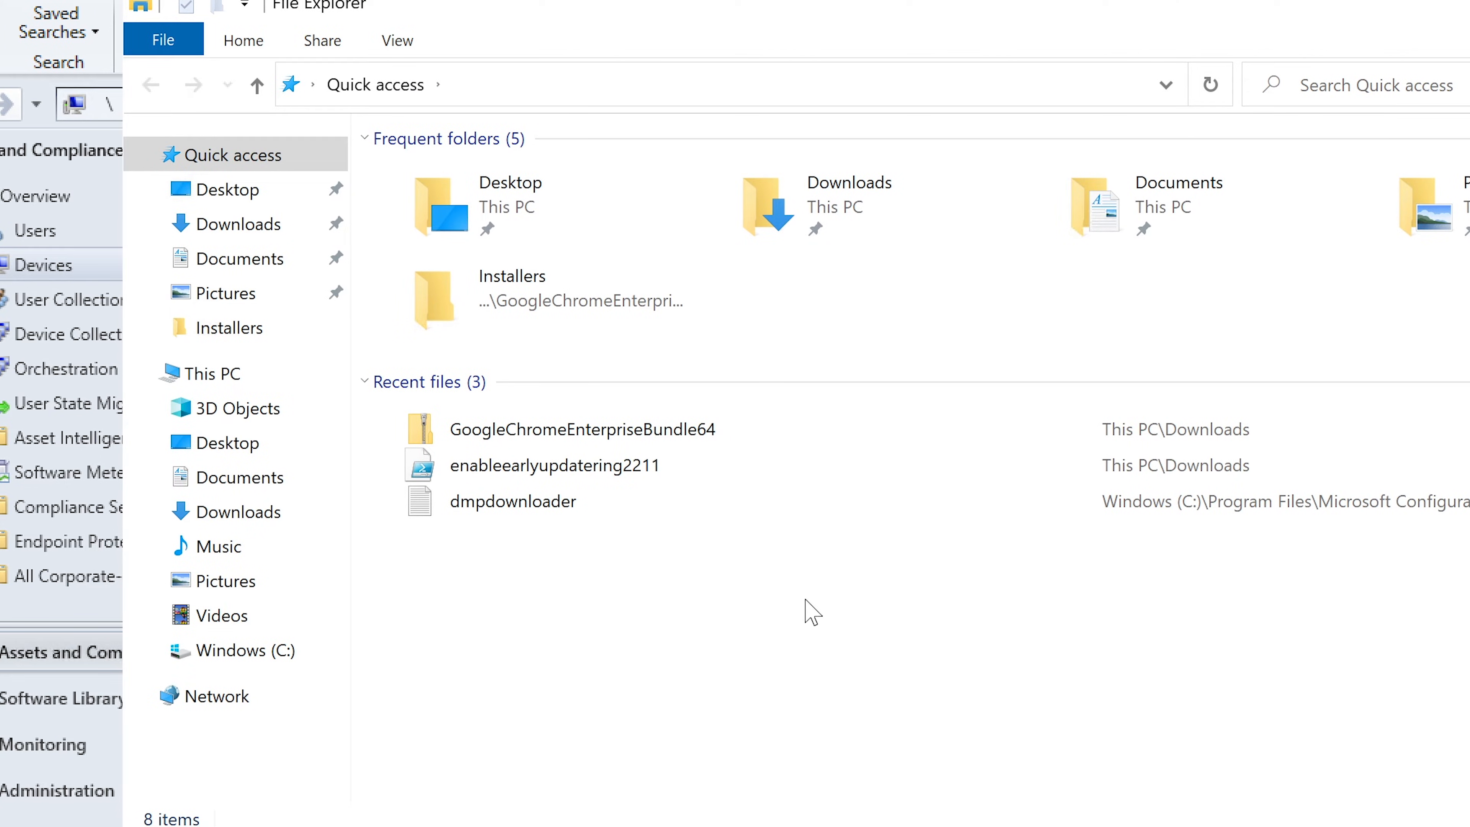
left_click(233, 654)
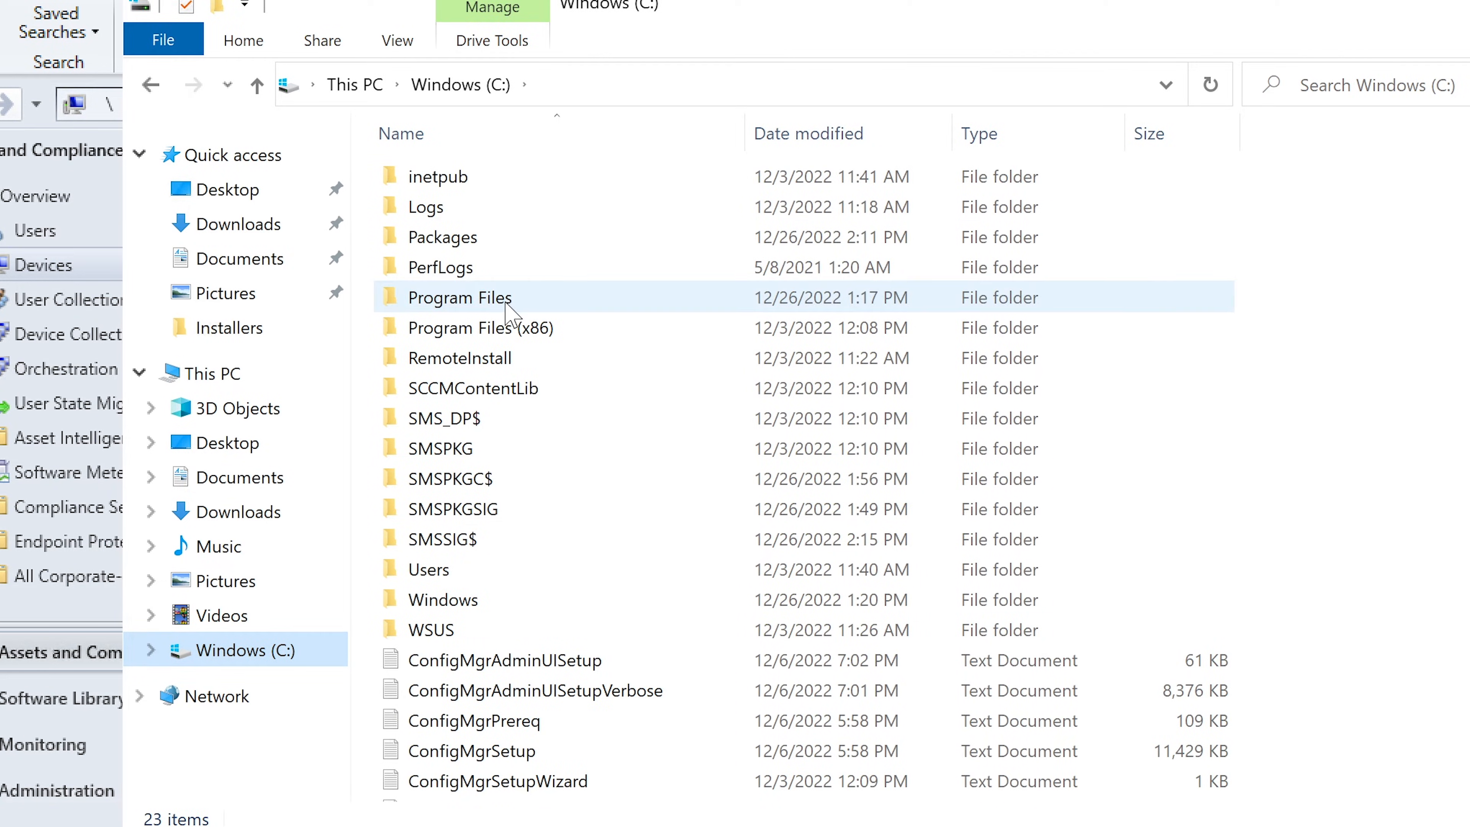
double_click(492, 297)
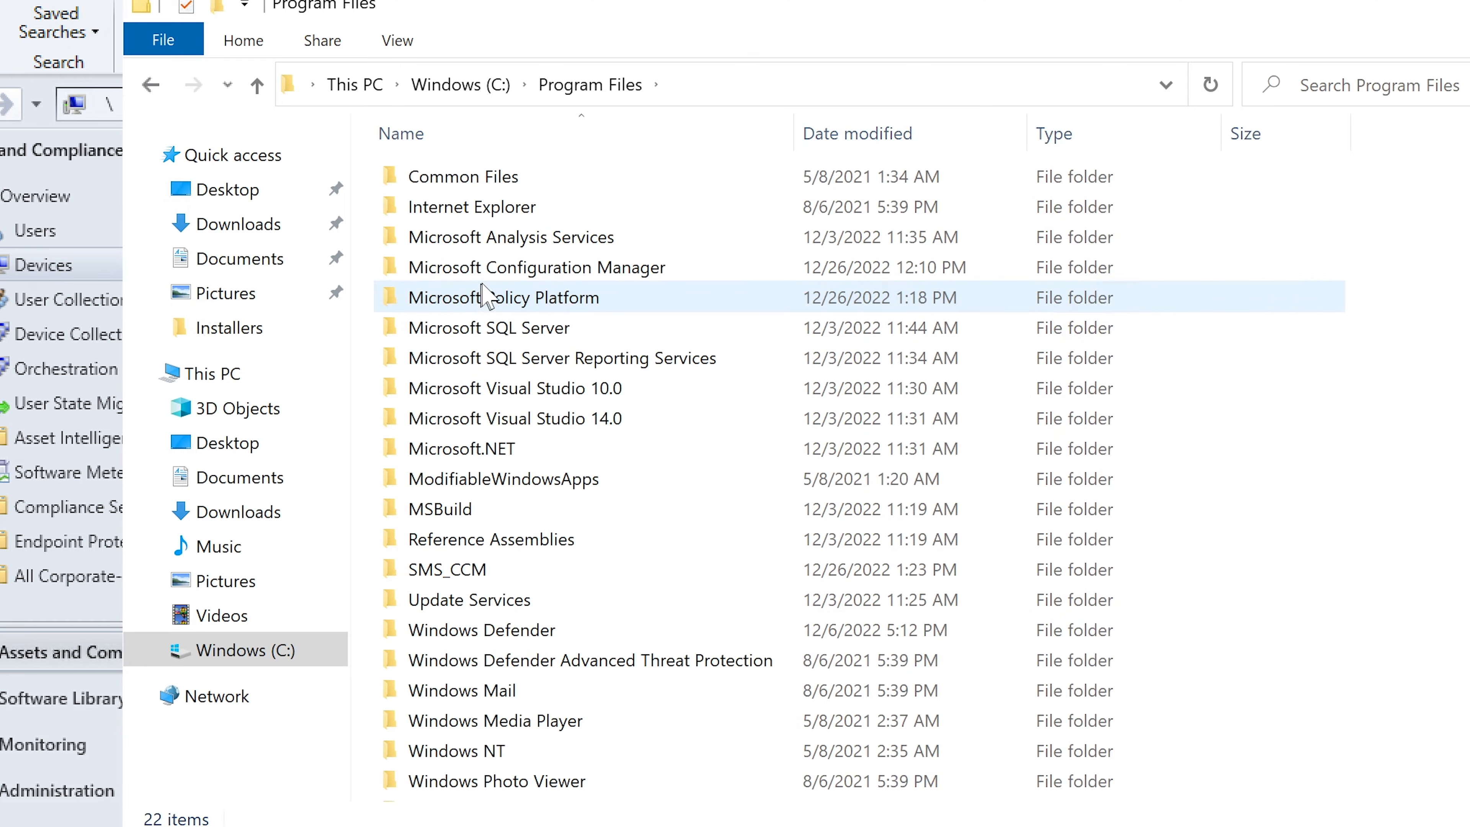
double_click(615, 271)
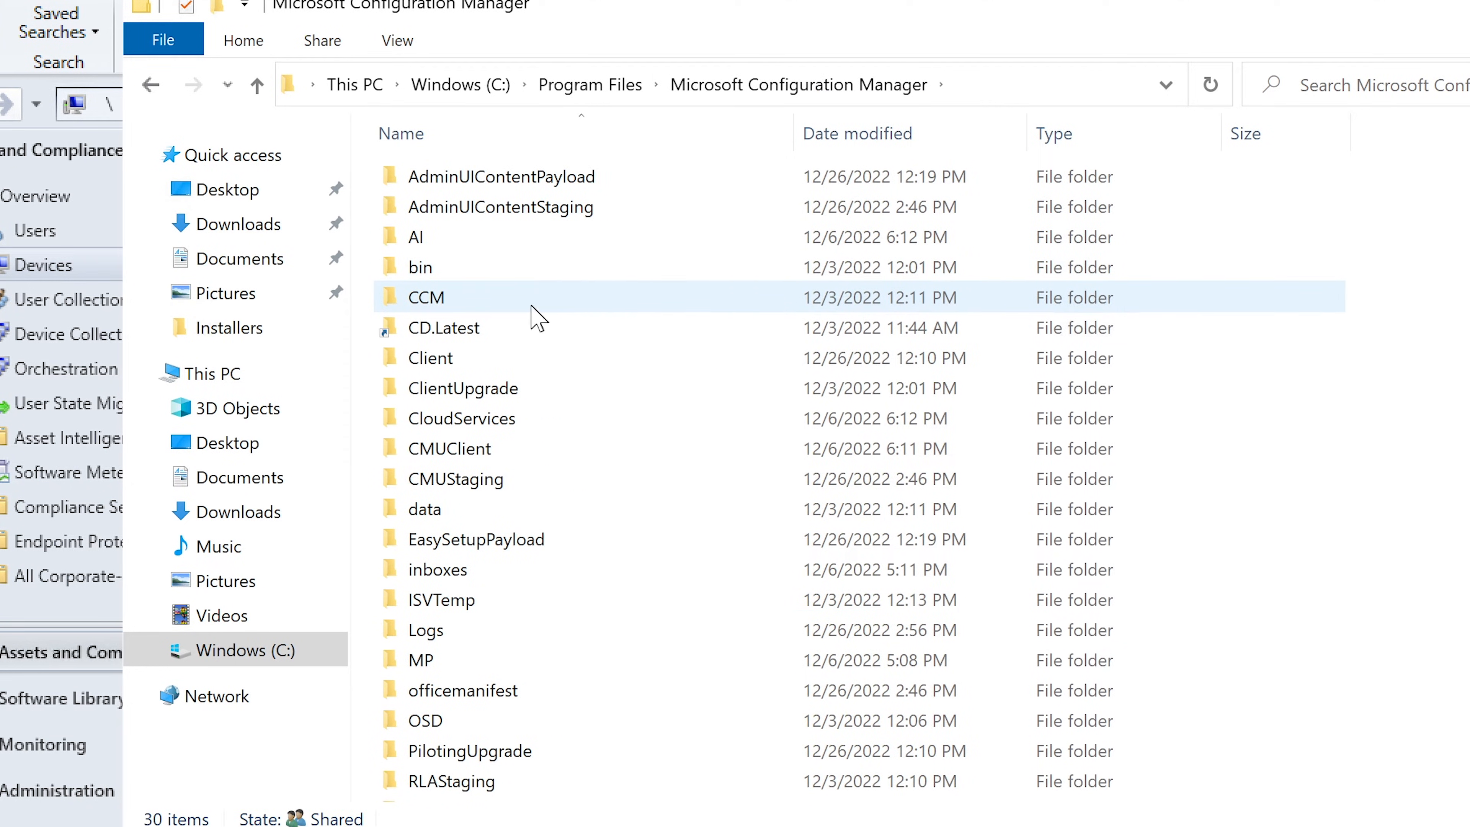
double_click(493, 358)
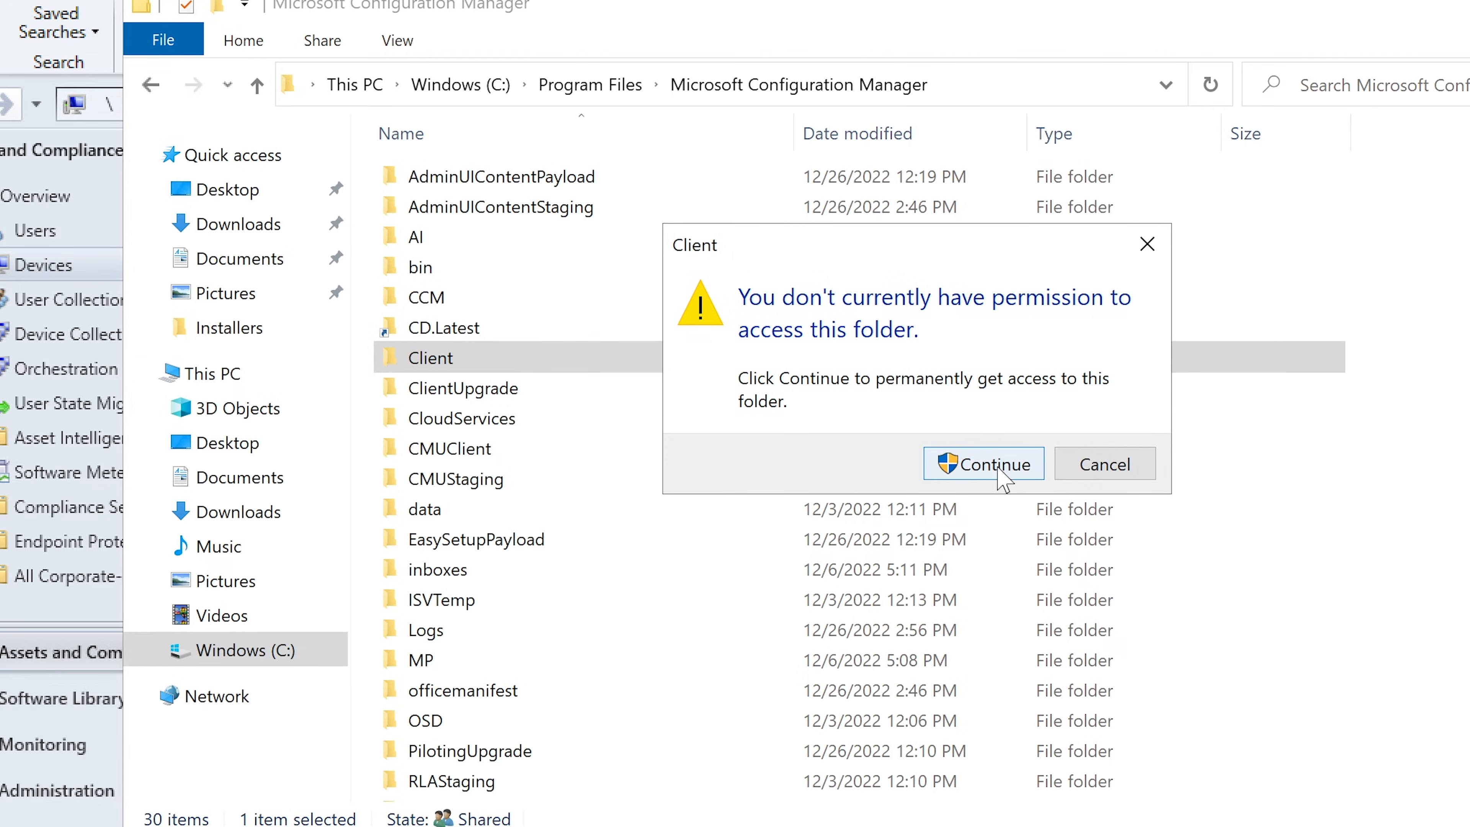
left_click(984, 465)
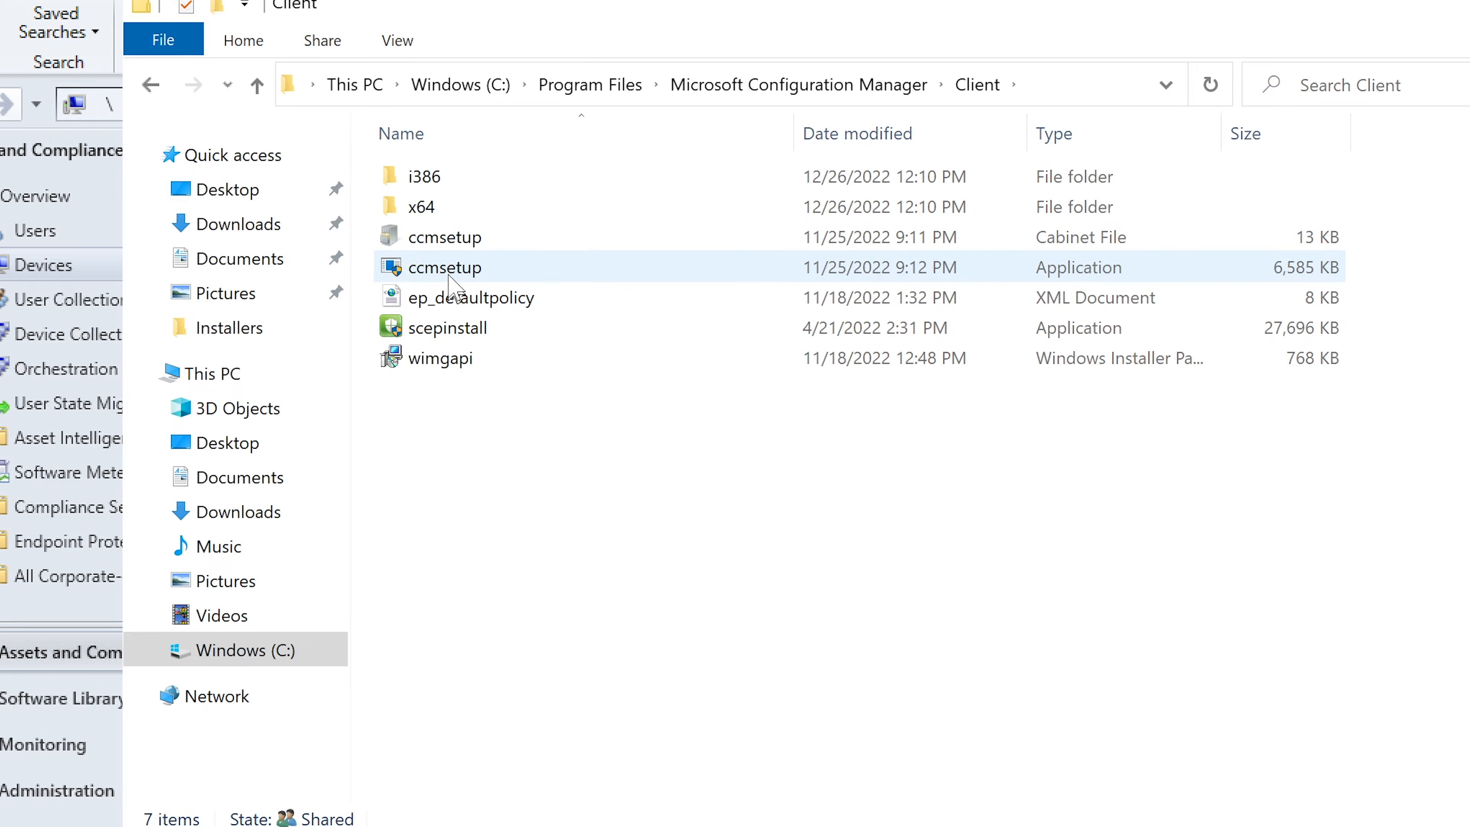
left_click(449, 277)
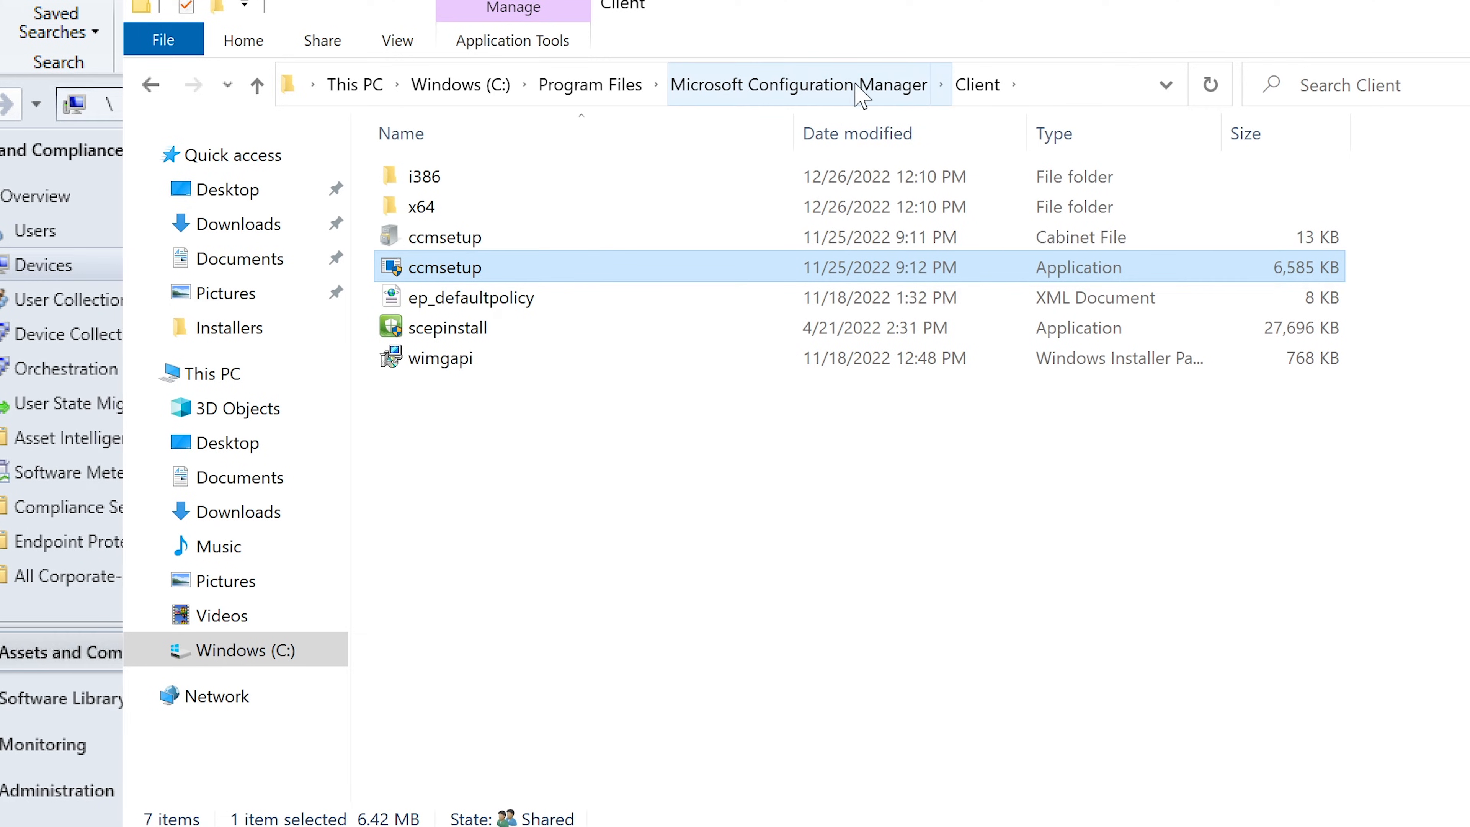
- Return to the Microsoft Configuration Manager folder and copy the whole Client folder
left_click(861, 95)
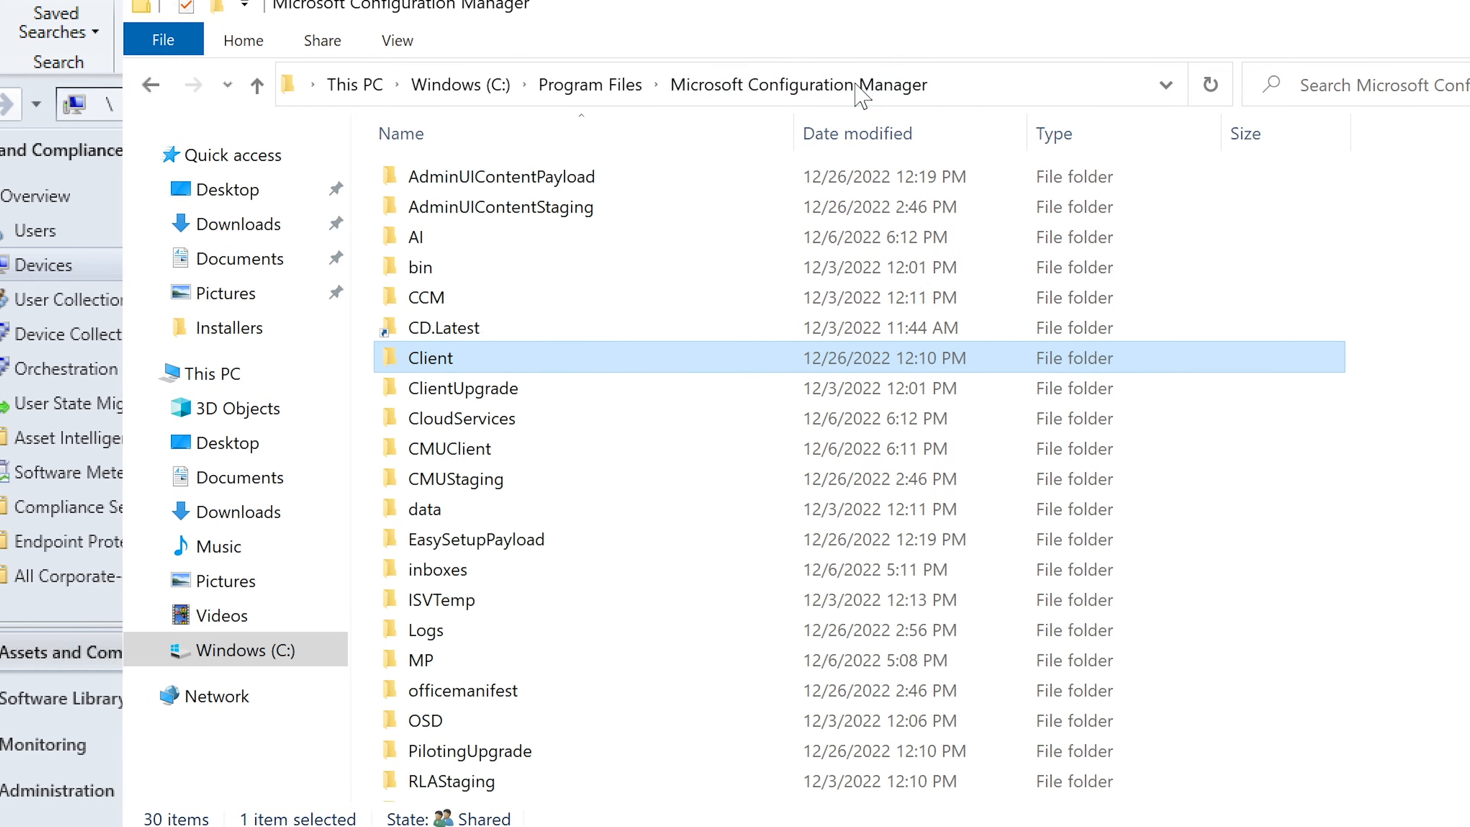
right_click(454, 360)
left_click(518, 687)
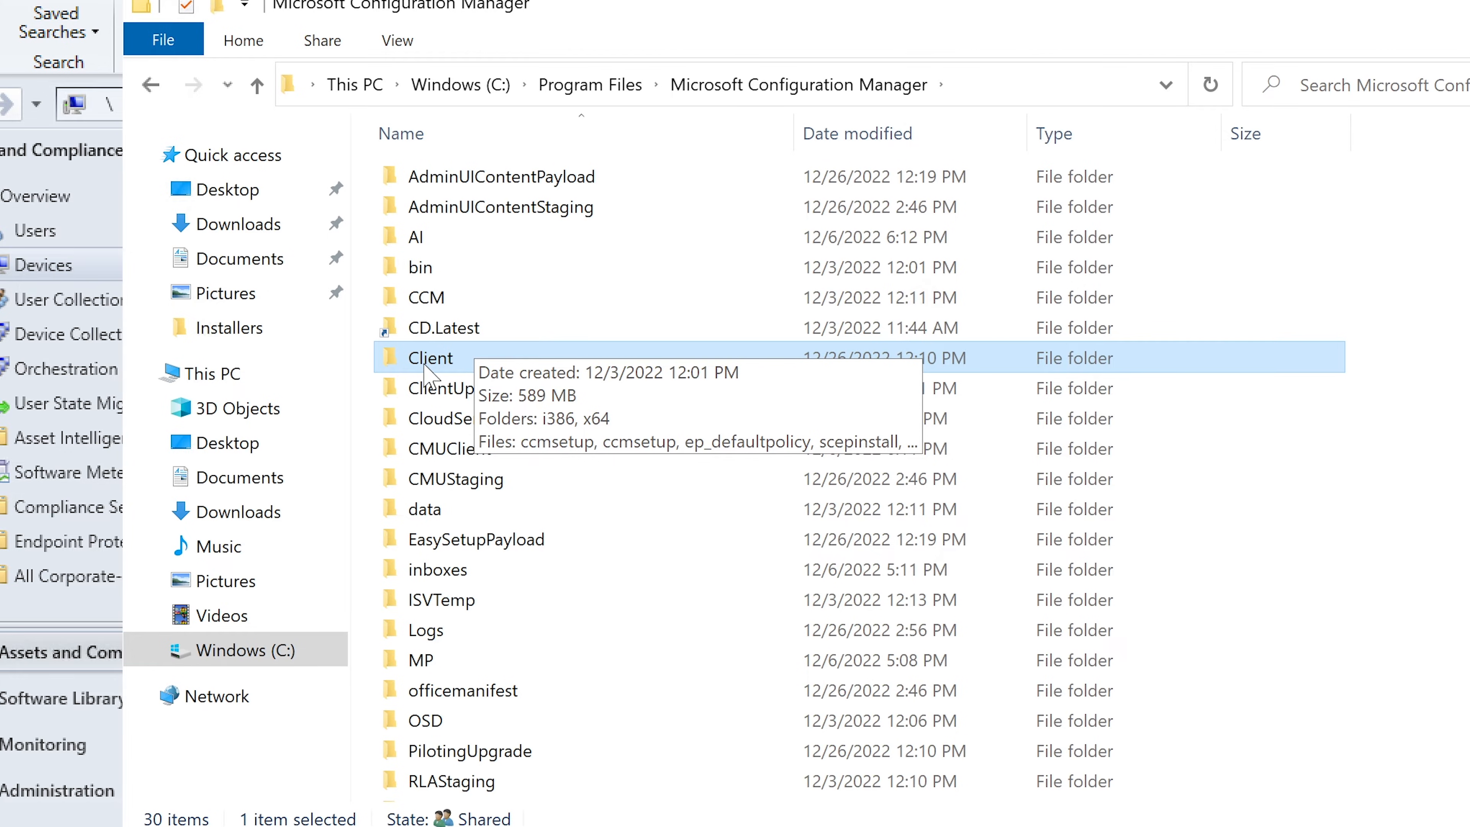
right_click(439, 358)
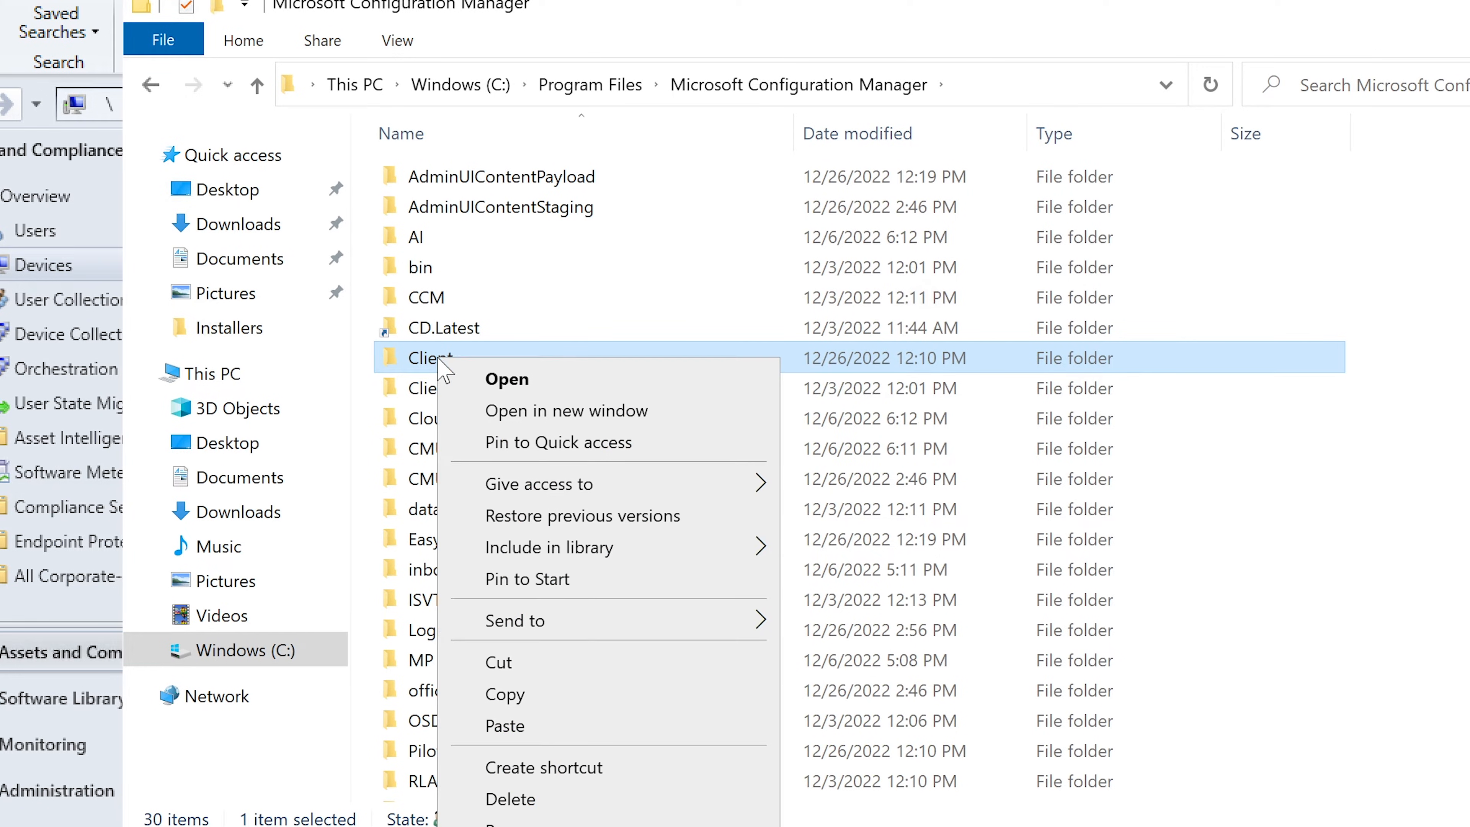
left_click(516, 695)
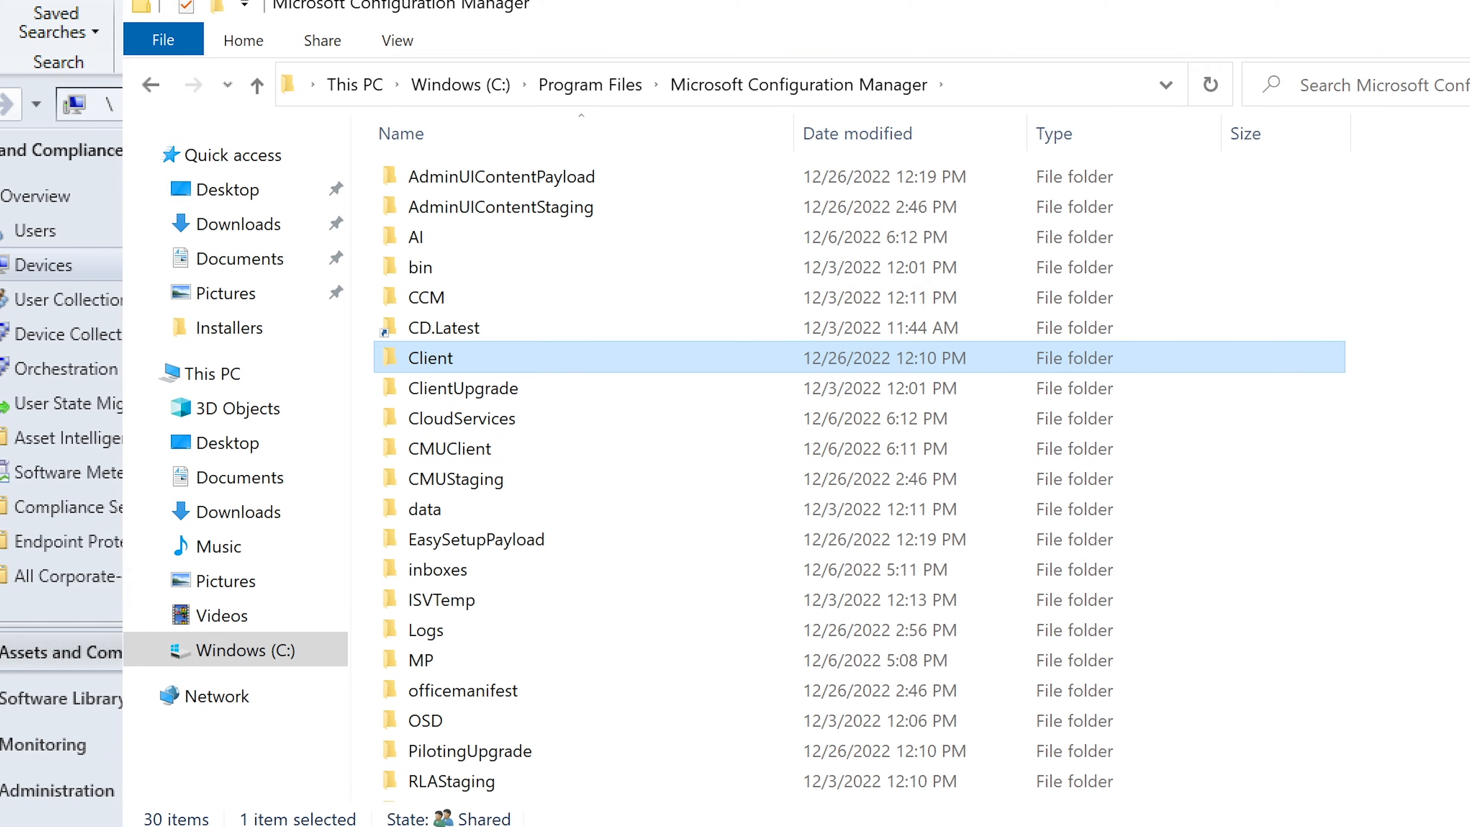
- Open the administrative share \\client1\c$ and paste the copied Client folder there
left_click(965, 87)
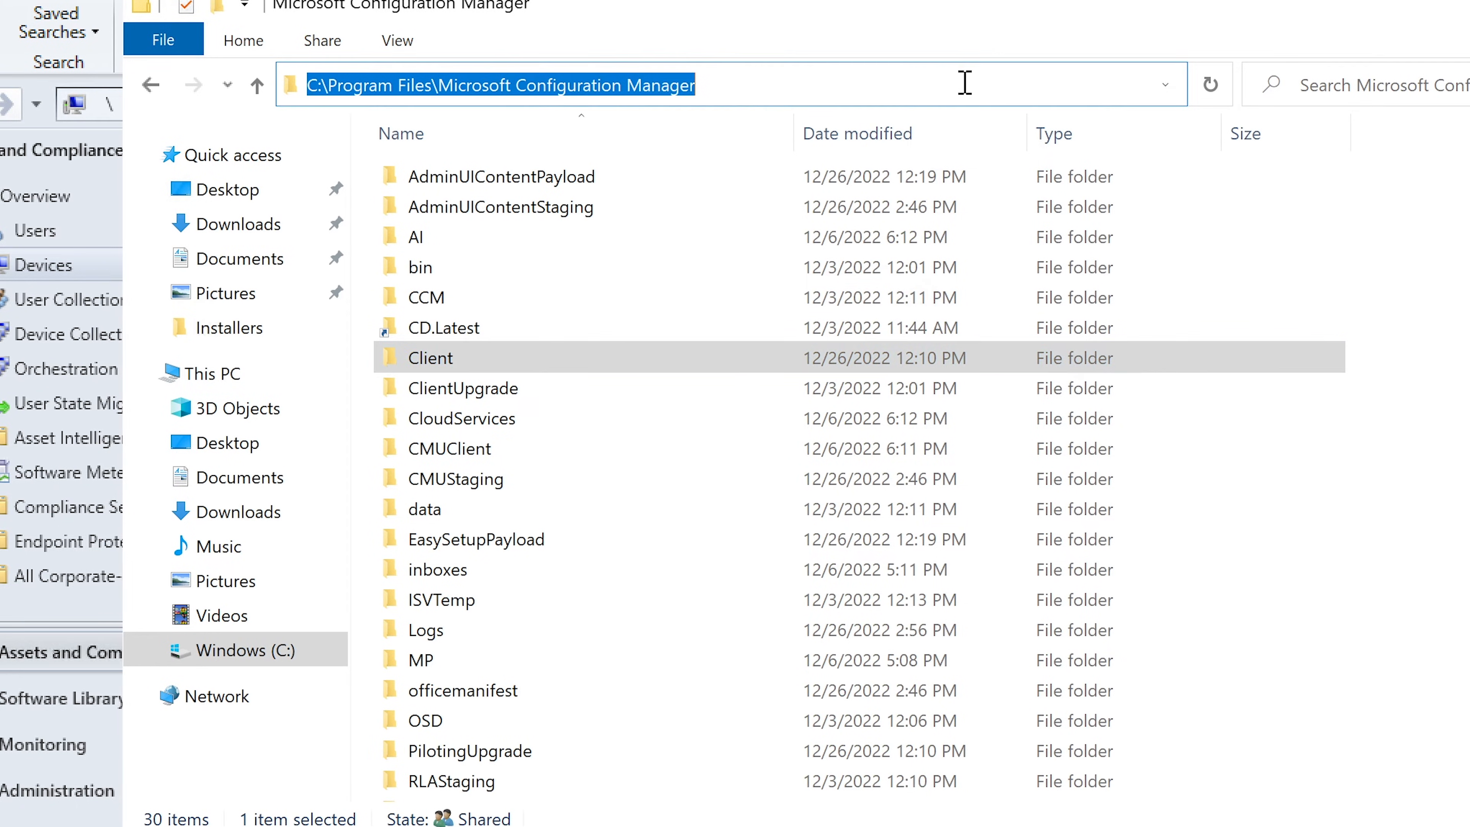
type("\\\\")
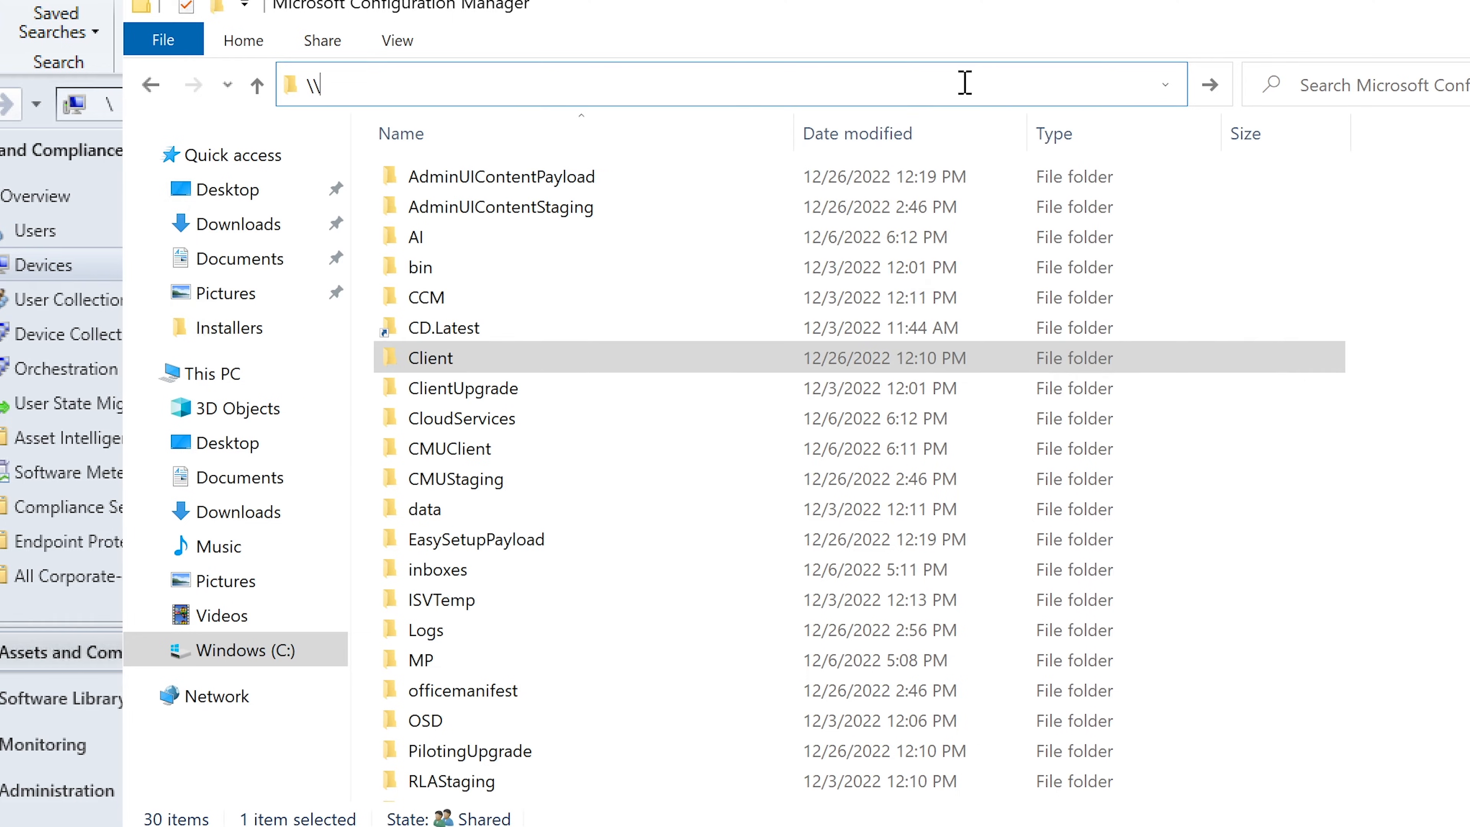
type("client1\\c$")
key("Return")
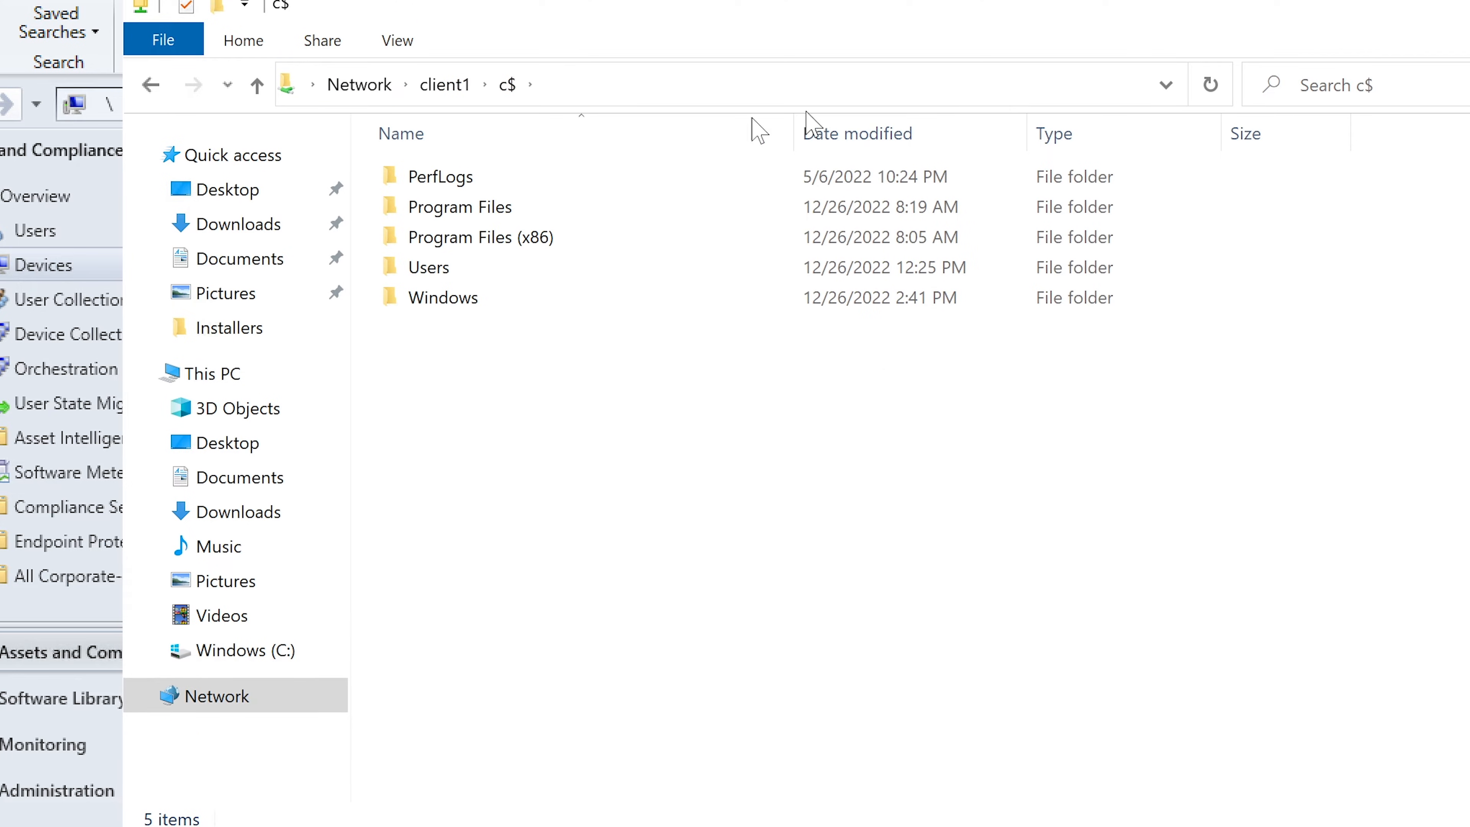
right_click(483, 440)
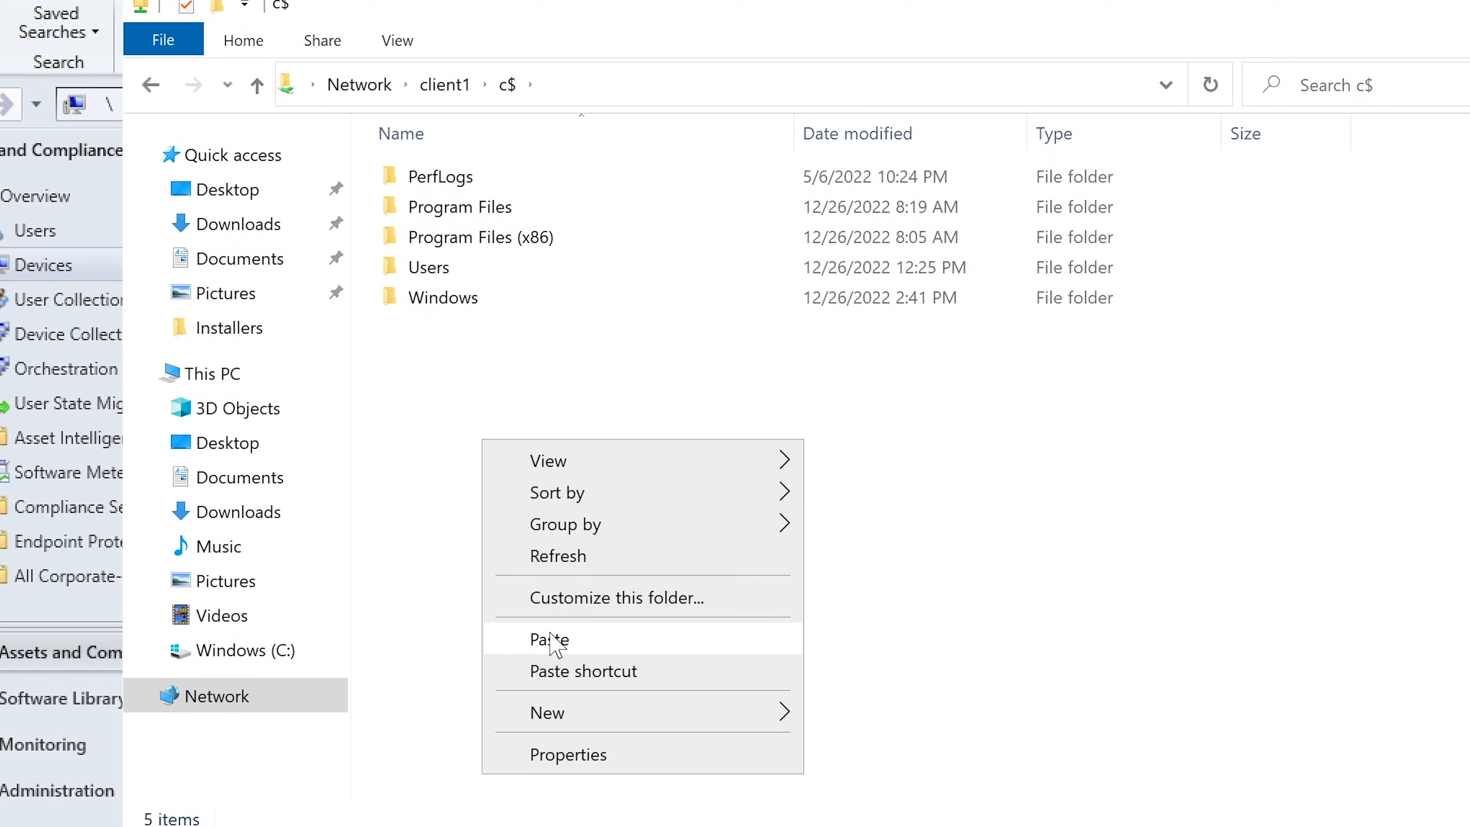
left_click(560, 639)
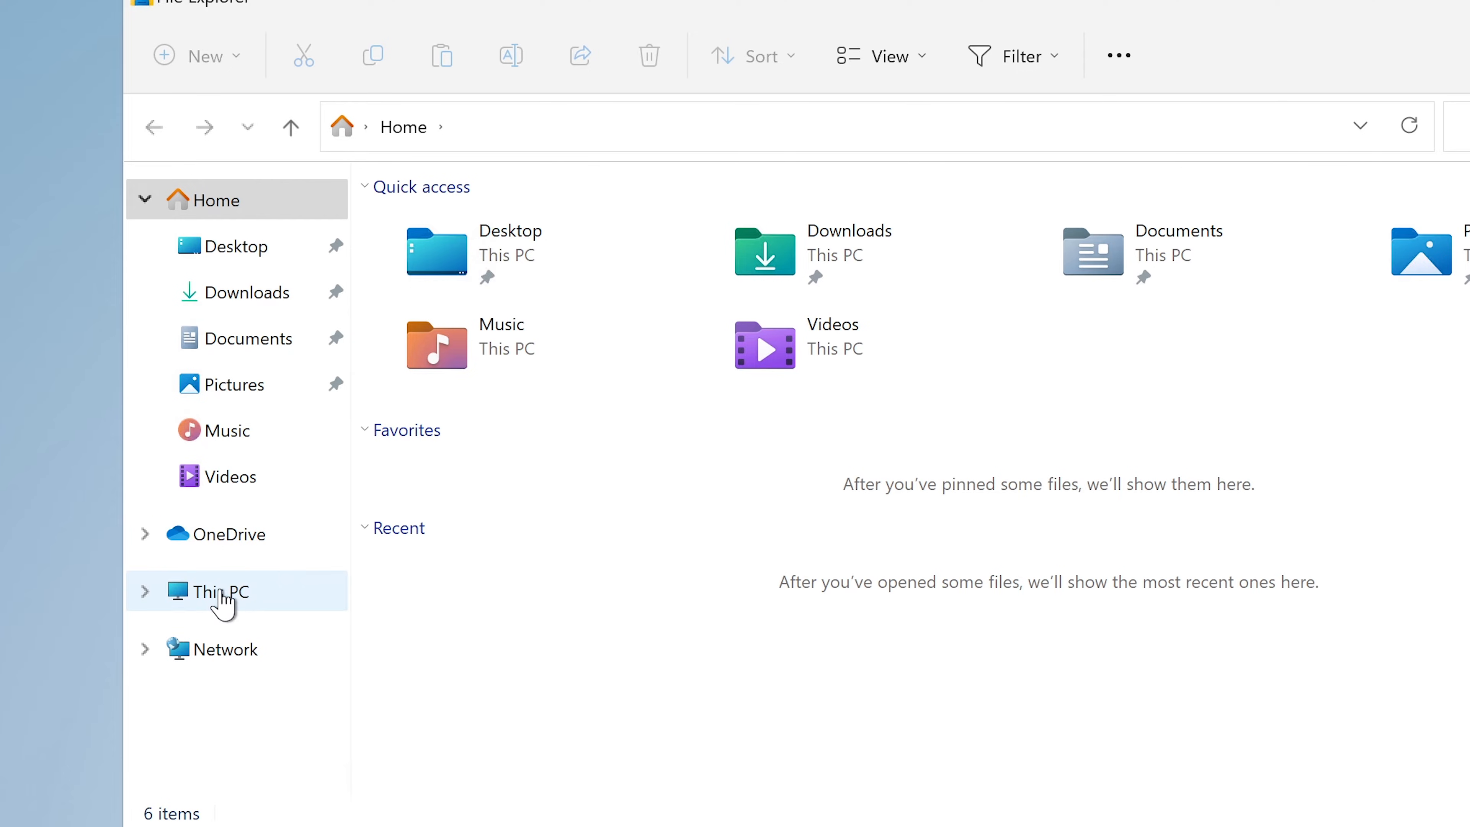
- Switch to File Explorer on the CLIENT1 virtual machine and open the C:\Client folder
left_click(225, 604)
double_click(560, 435)
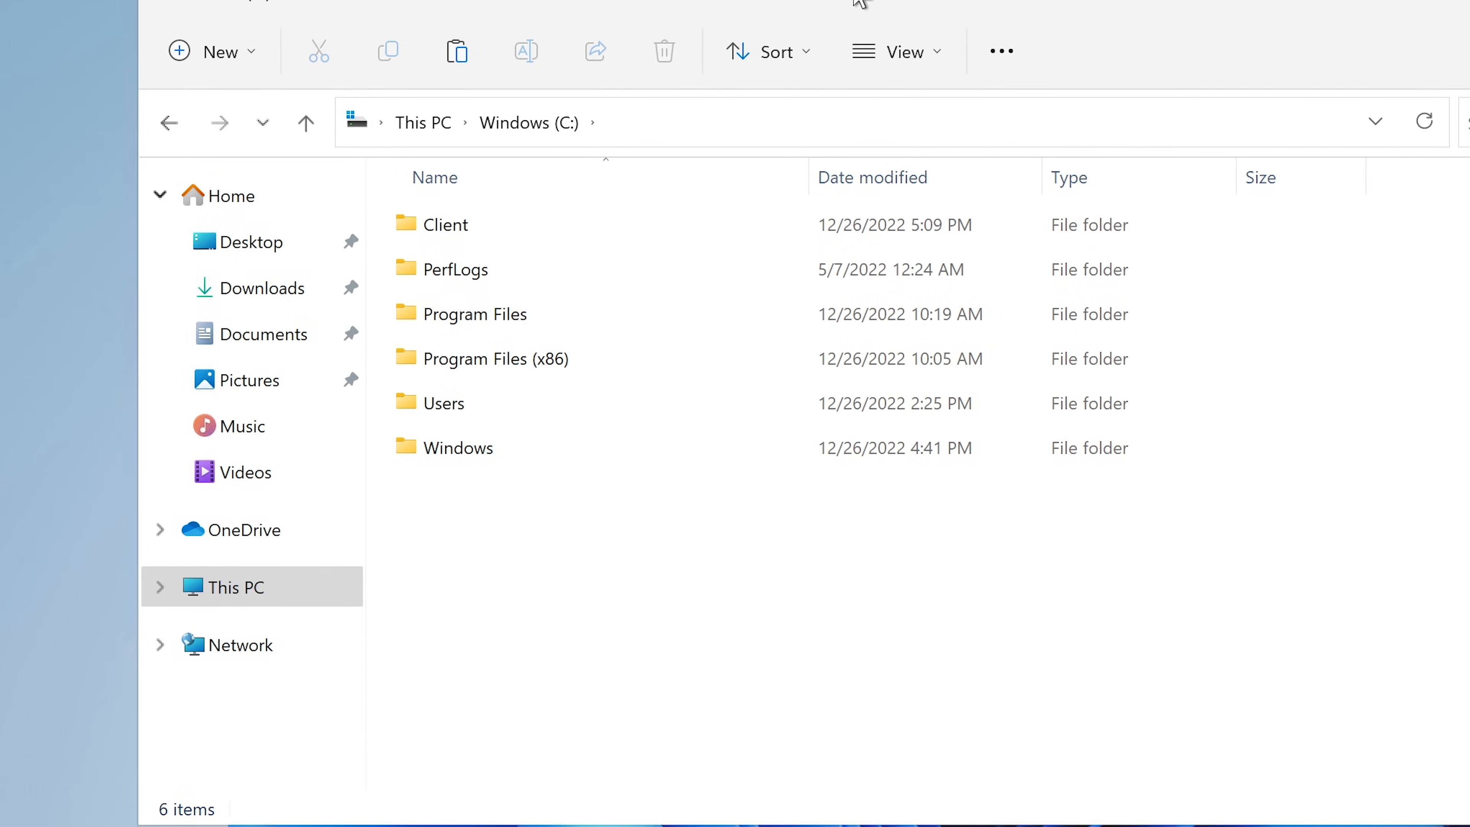
double_click(451, 237)
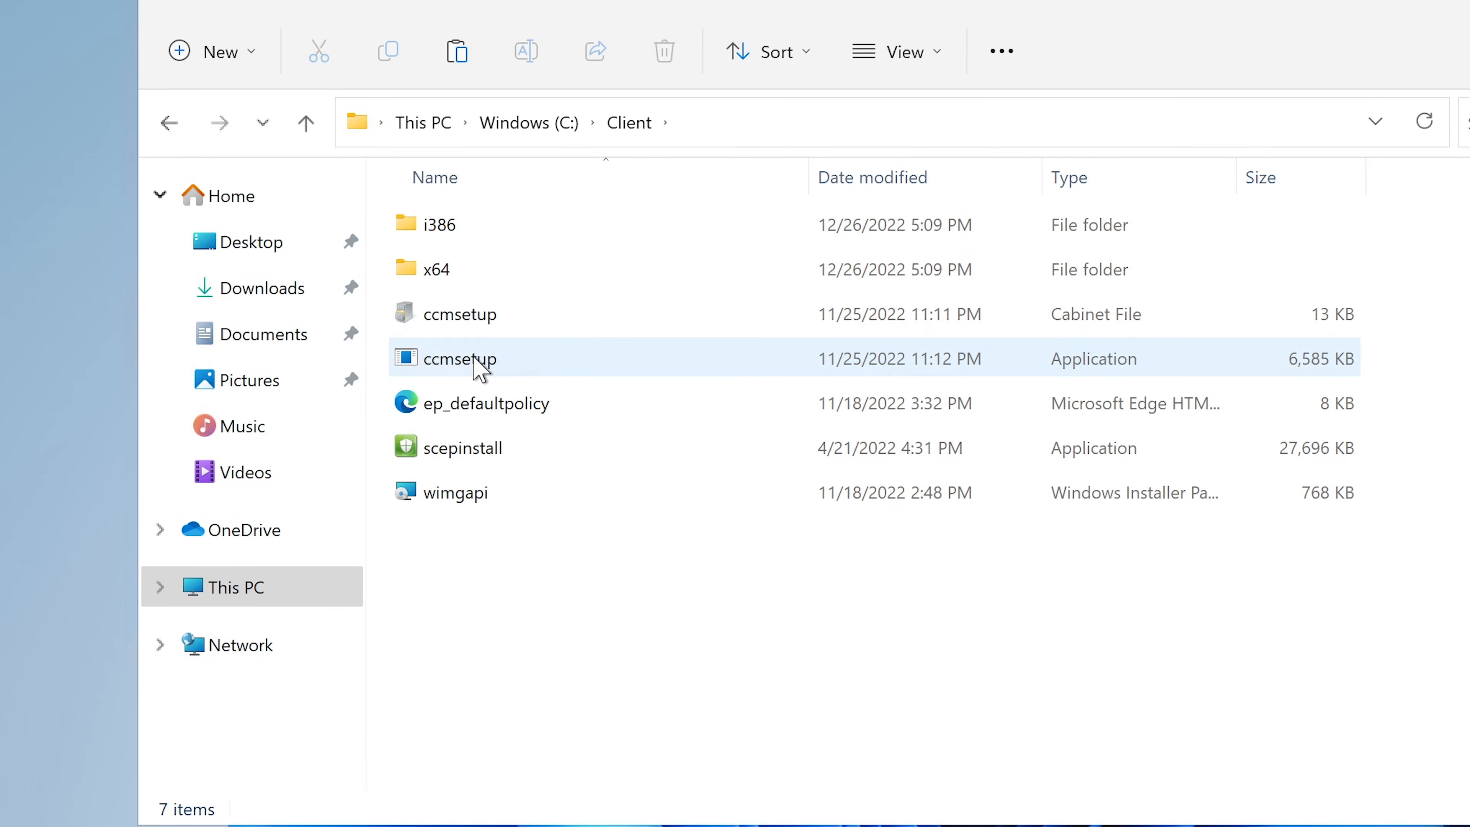
- Run the ccmsetup application in C:\Client as administrator on CLIENT1
left_click(479, 368)
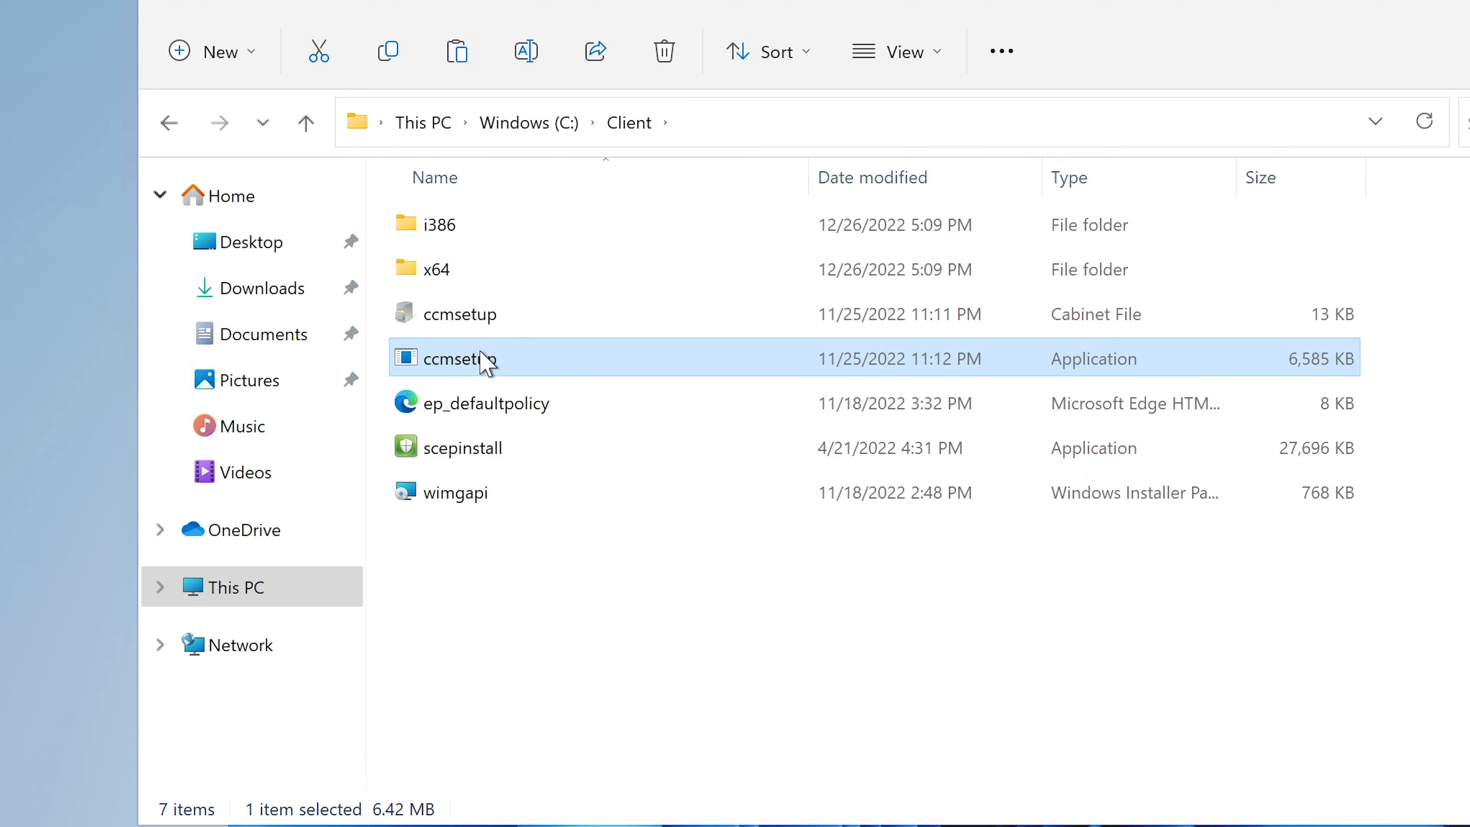
right_click(480, 359)
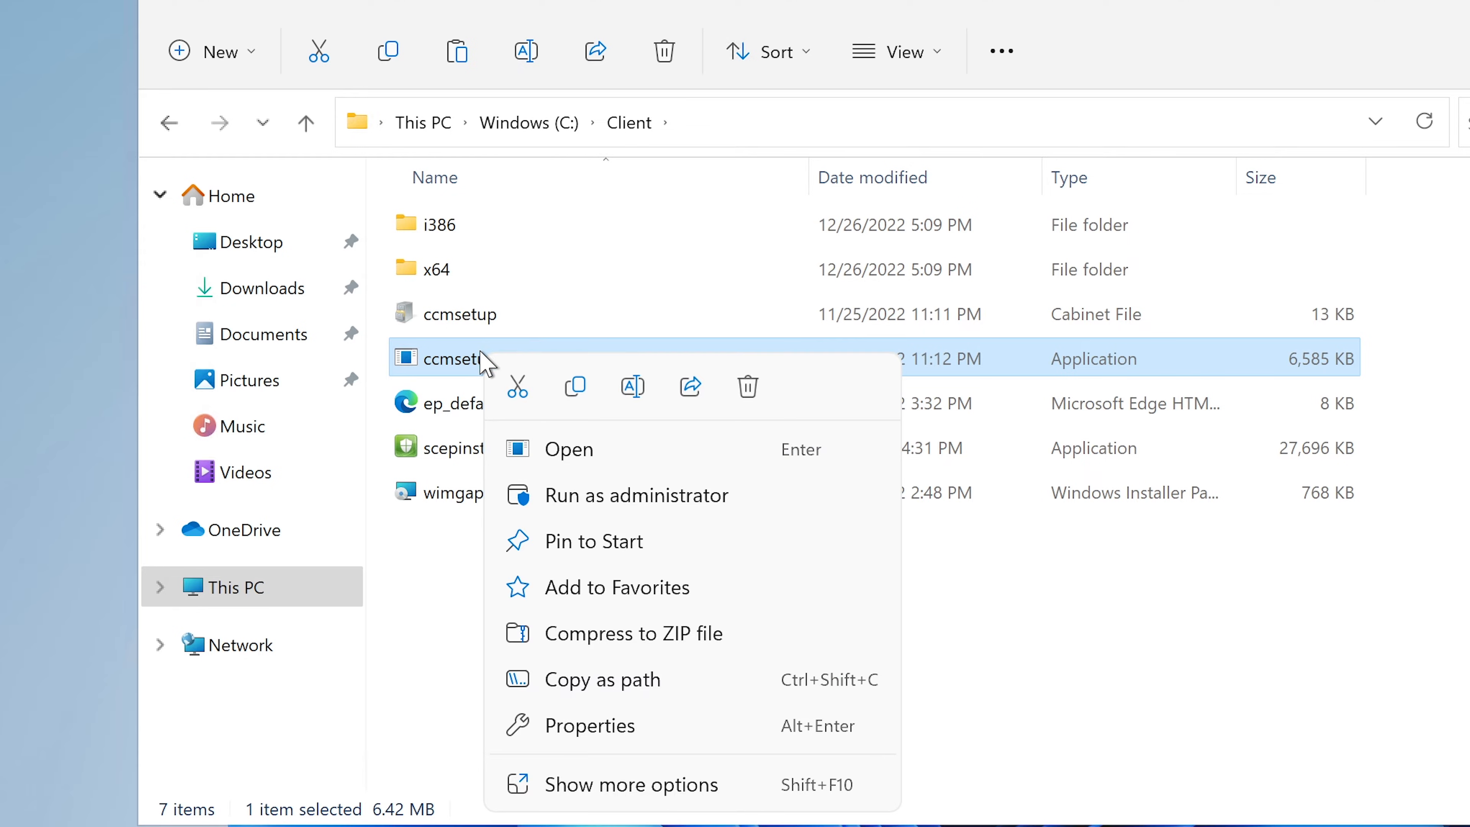
left_click(565, 498)
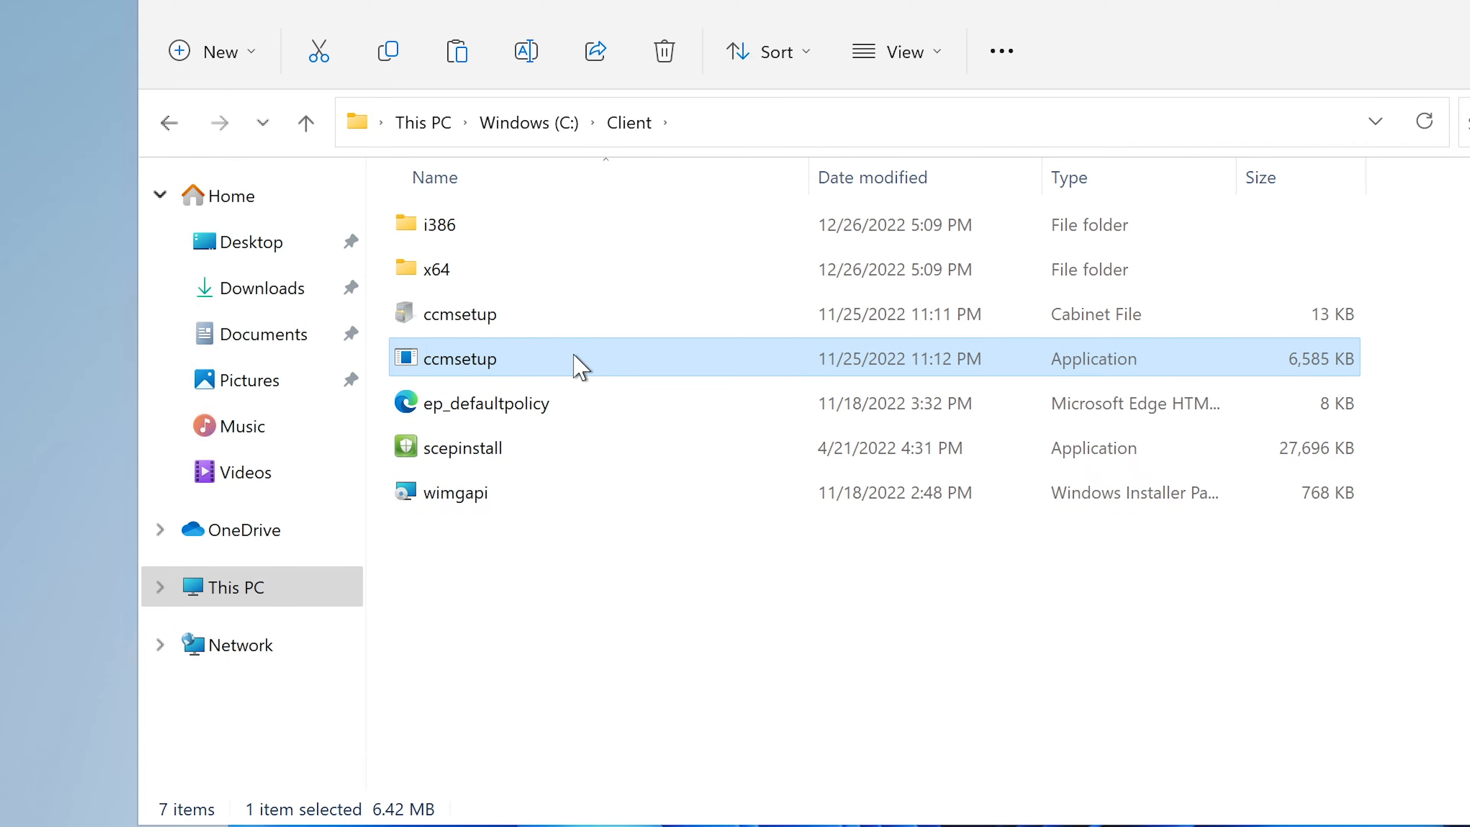
- Open Task Manager and examine the running ccmsetup and prerequisite installer processes, widening the Name column to read them in full
mouse_move(580, 366)
key("super+x")
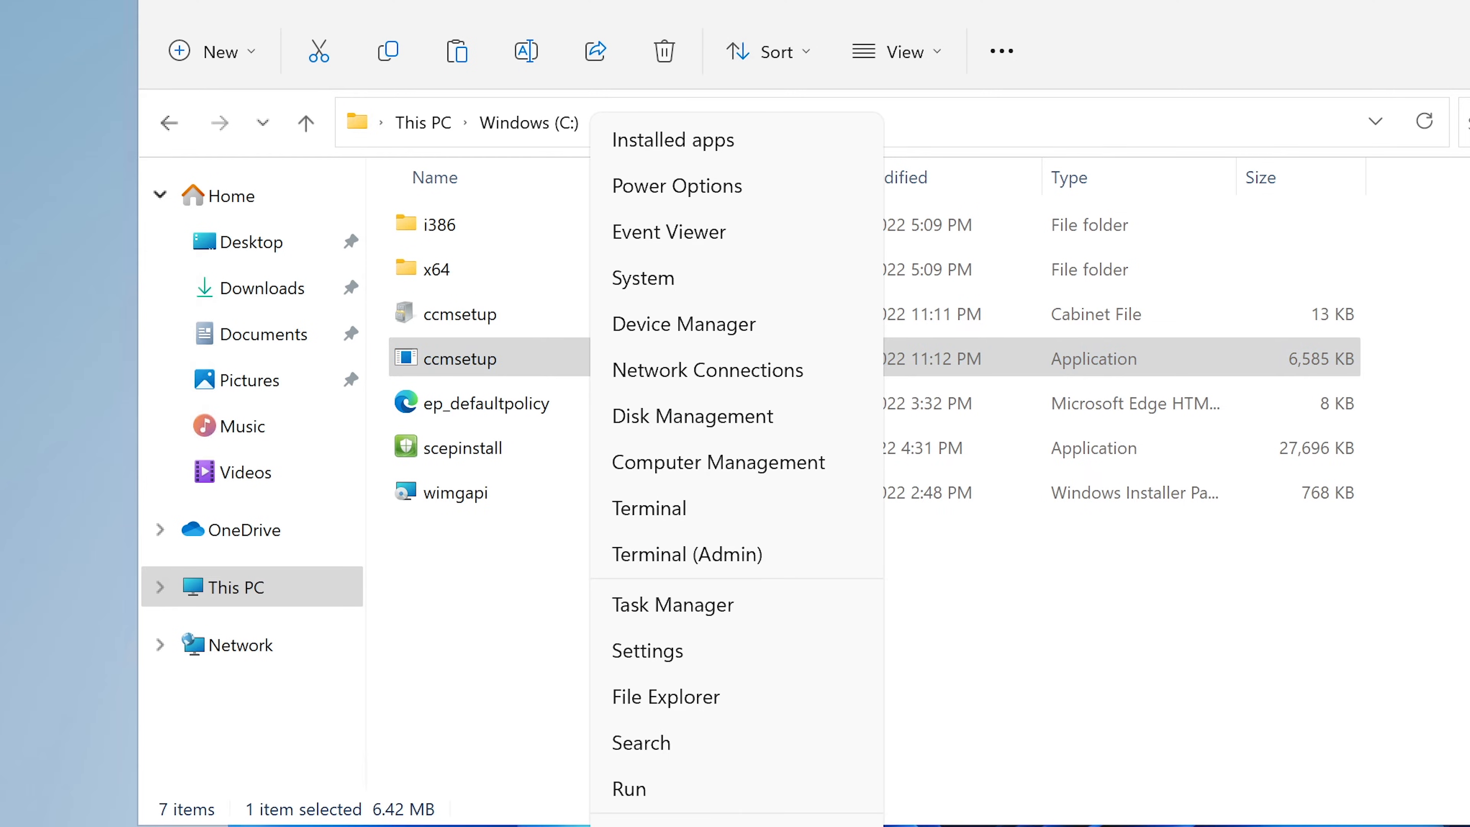
left_click(700, 615)
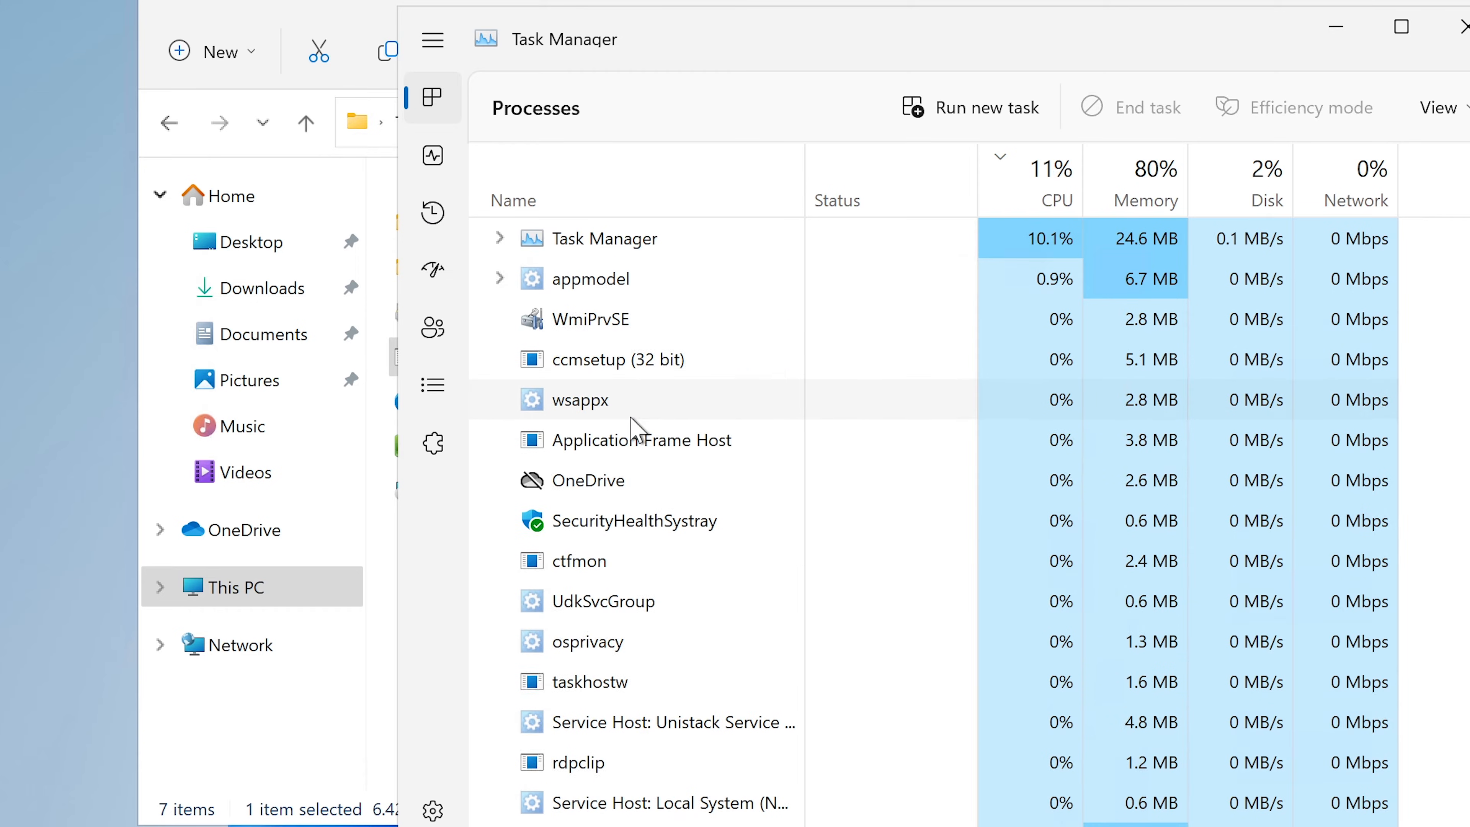
scroll(630, 418, "down", 1)
scroll(631, 418, "up", 1)
scroll(631, 418, "down", 2)
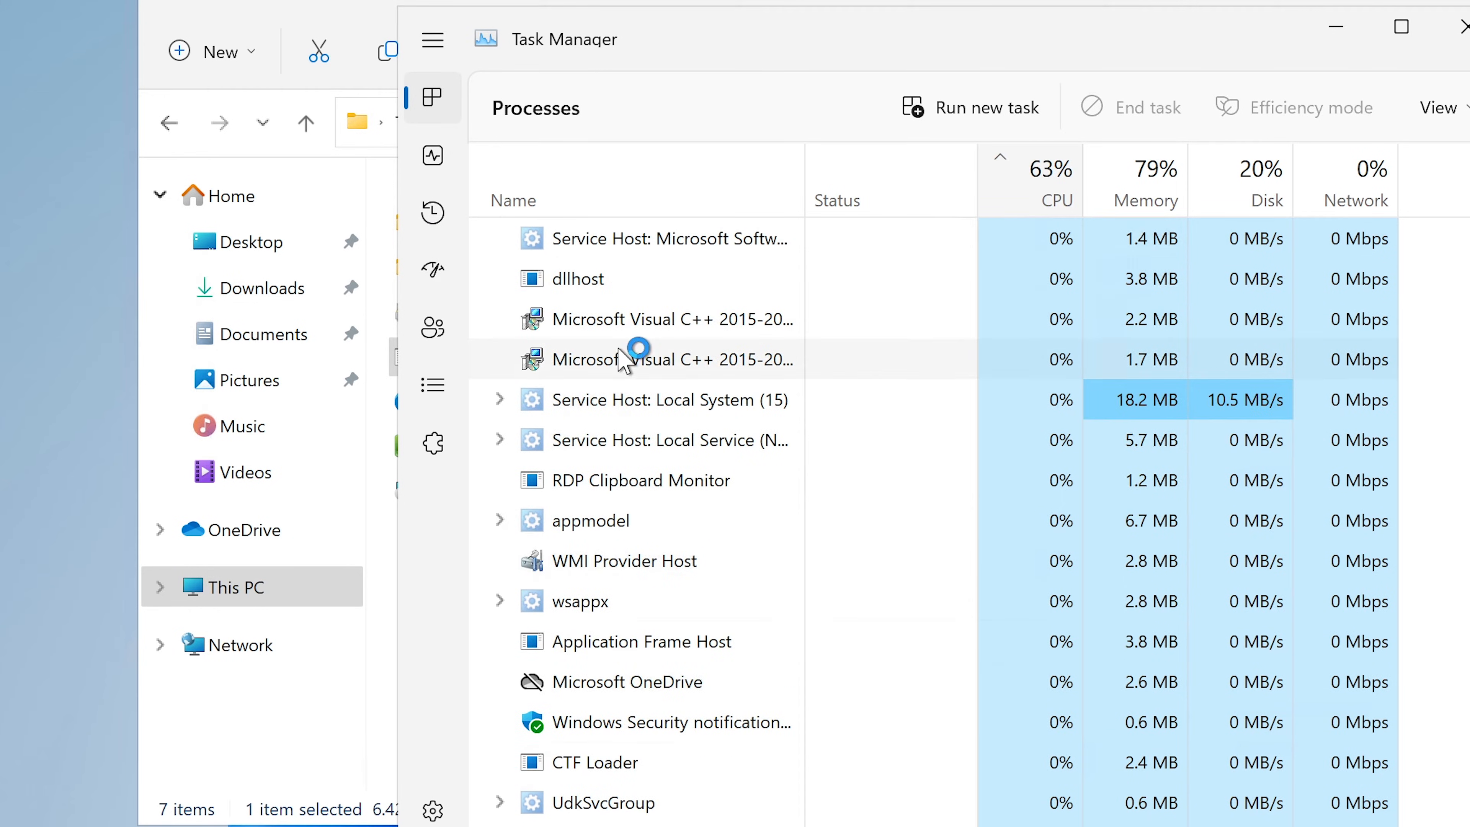
left_click(651, 321)
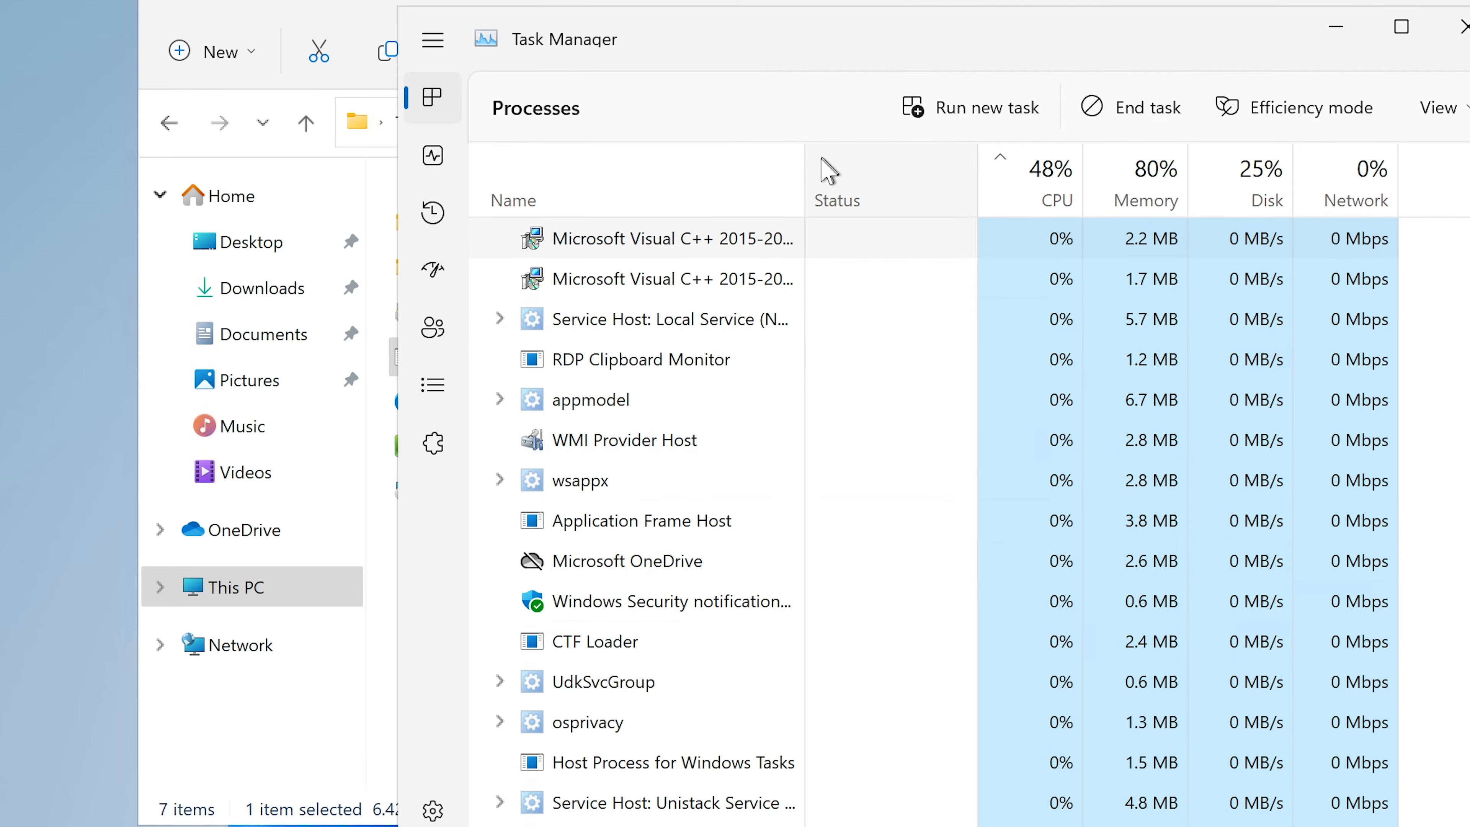
left_click_drag(804, 170, 1216, 168)
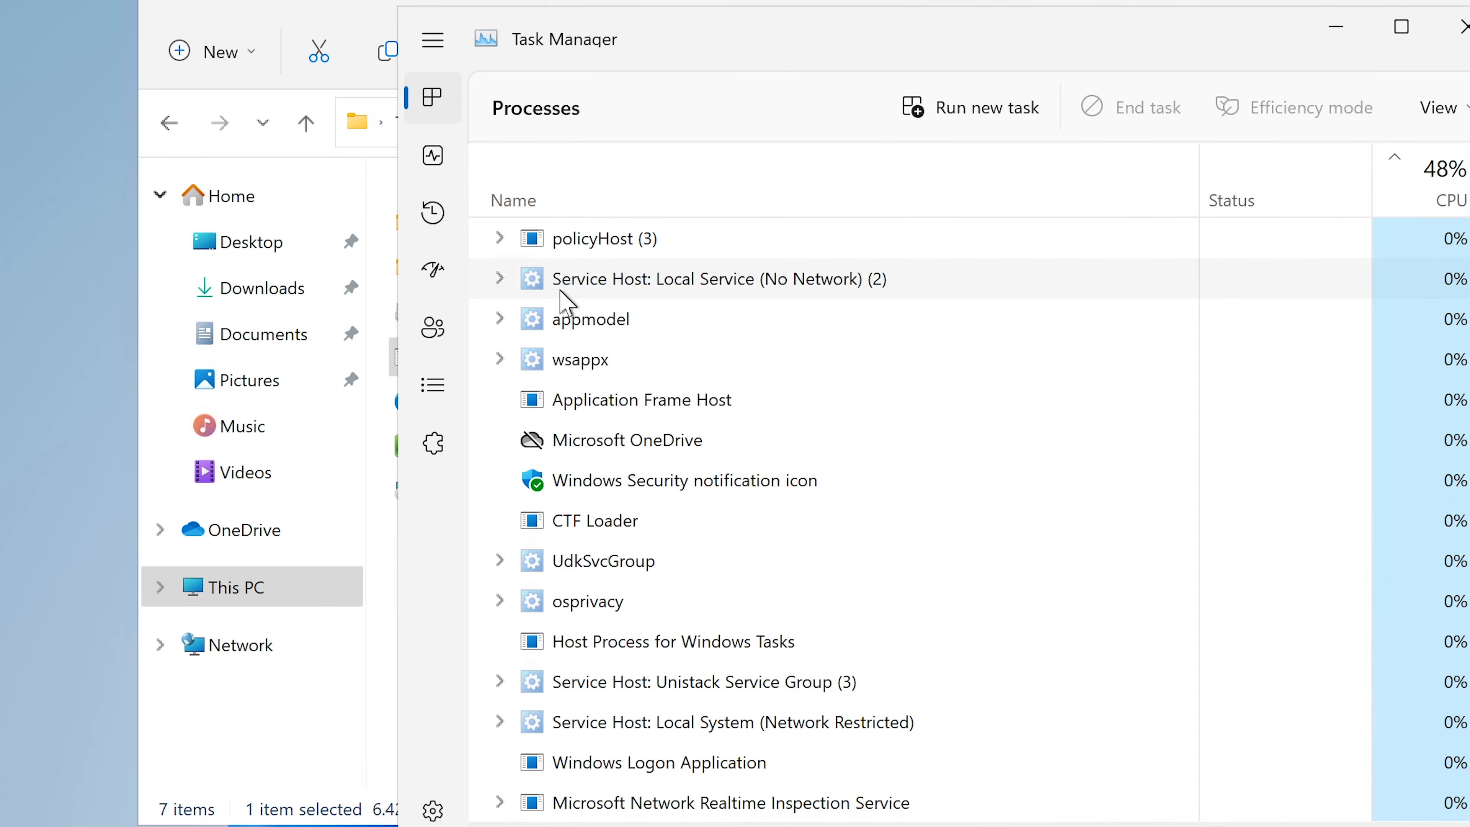
- Launch the newly installed Software Center from the full list of apps
key("super")
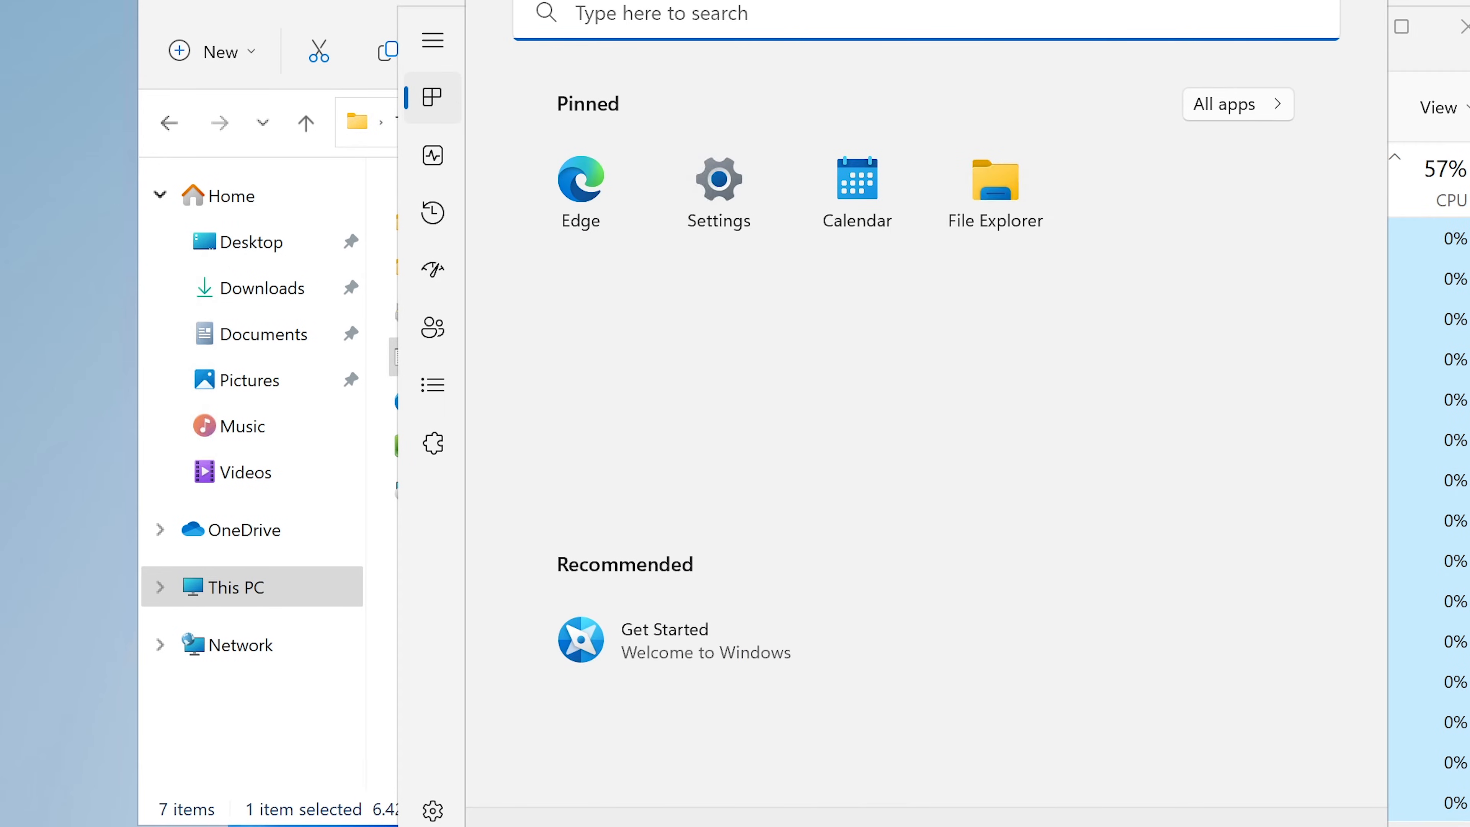
left_click(1241, 105)
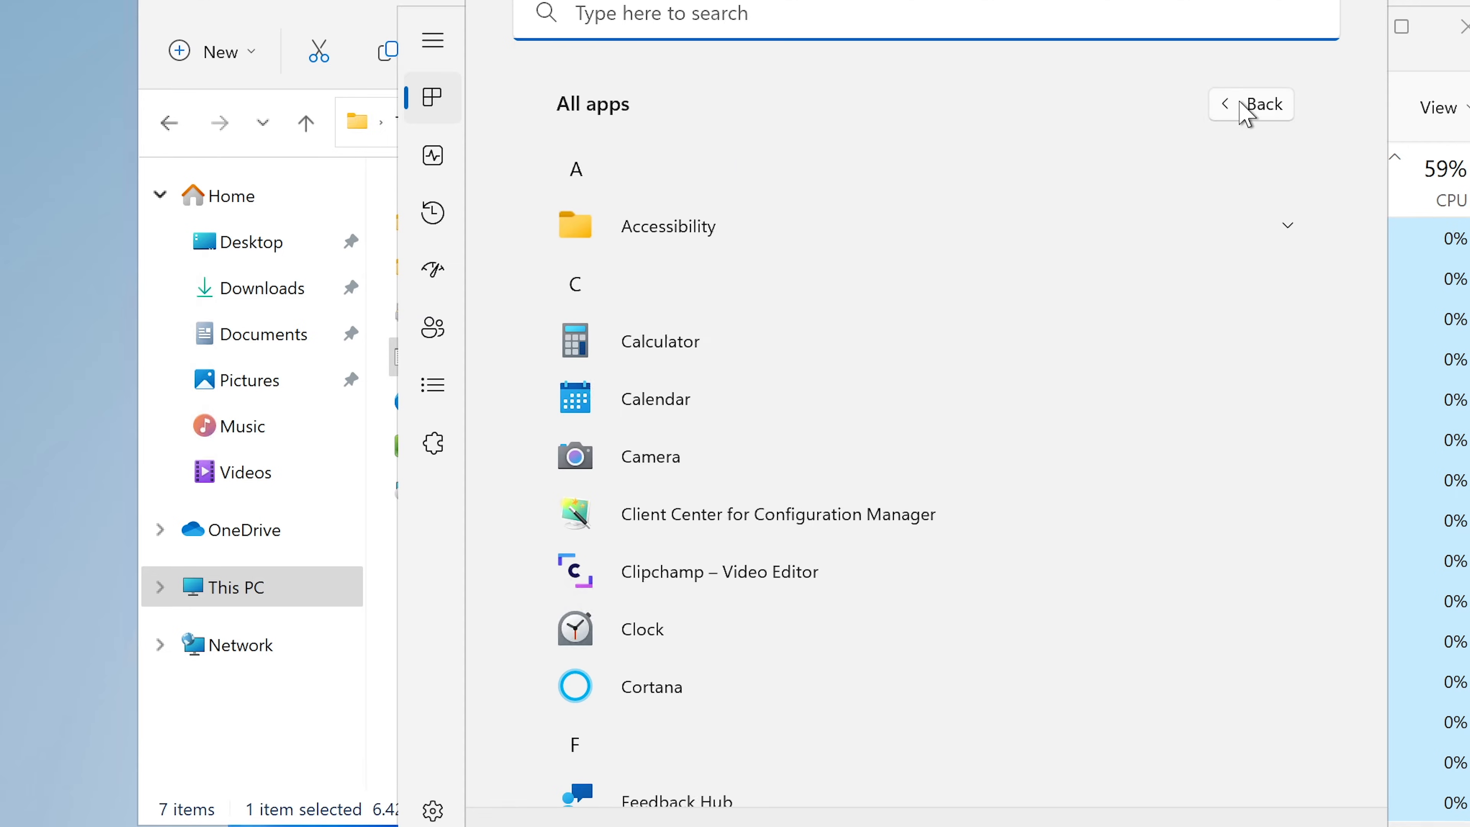
scroll(942, 351, "down", 10)
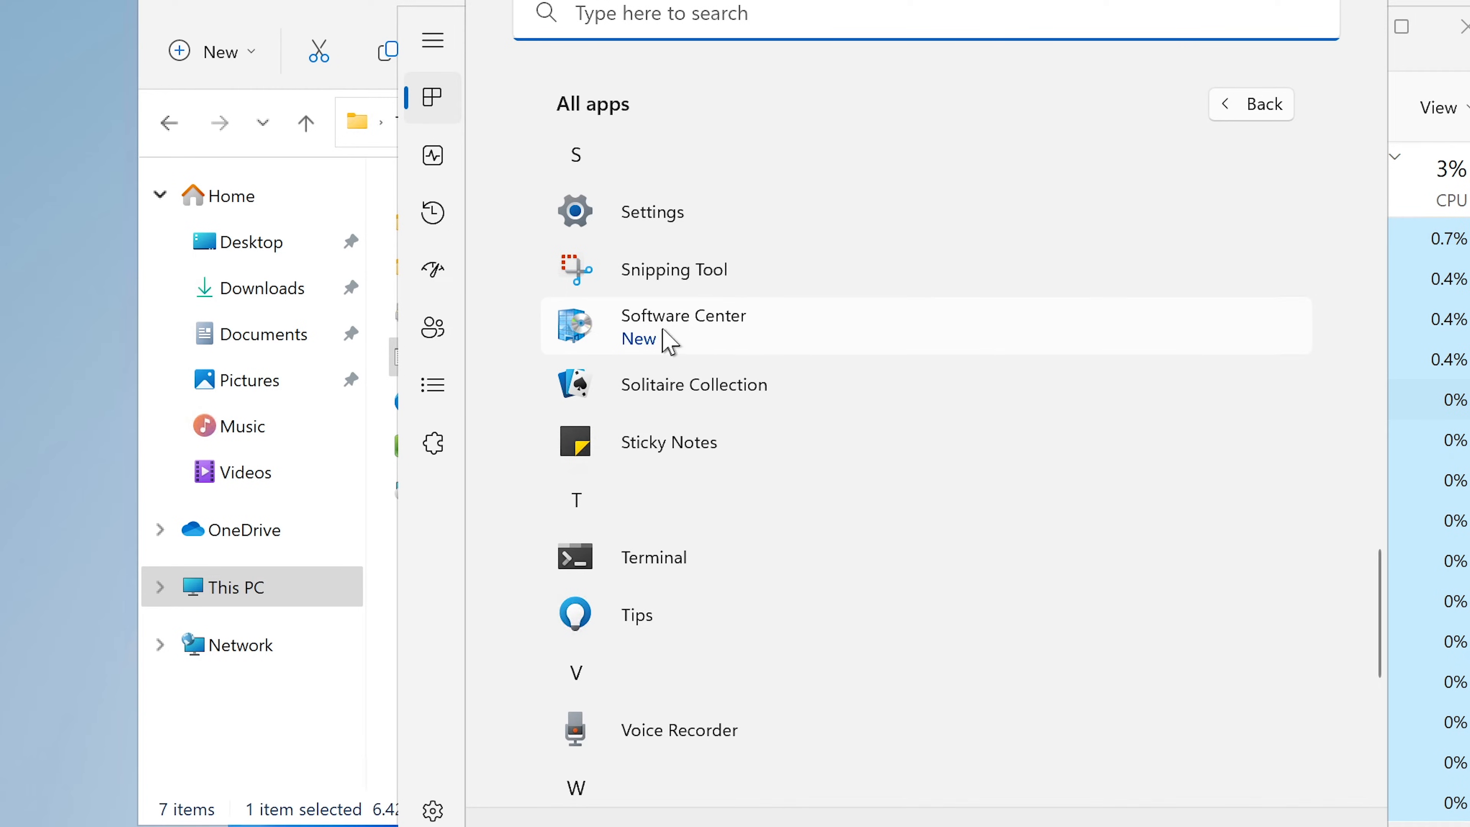
left_click(717, 339)
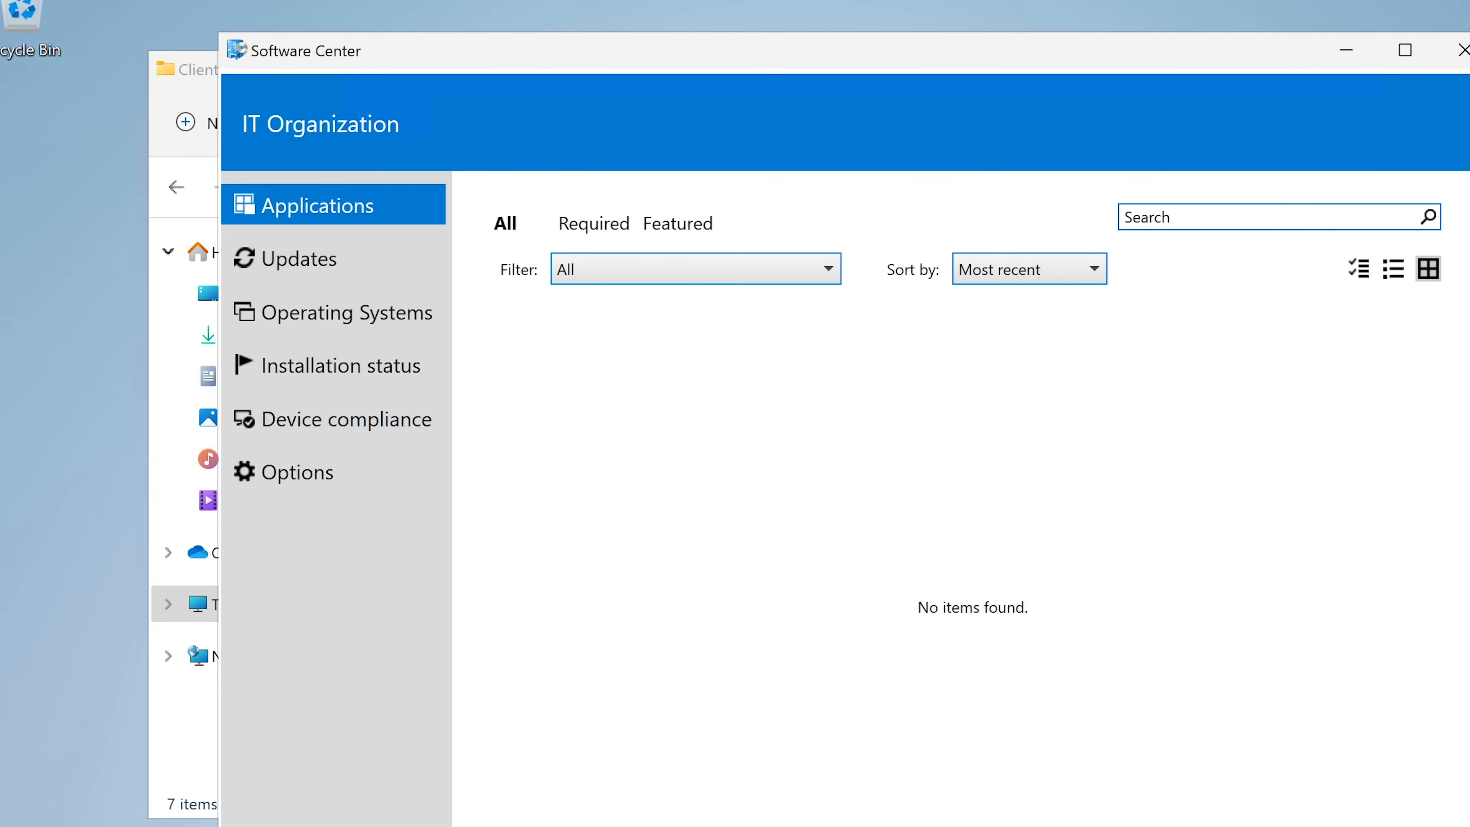
- Clear Software Center and Task Manager off the desktop and check the computer's device name in the System About settings
left_click(1345, 56)
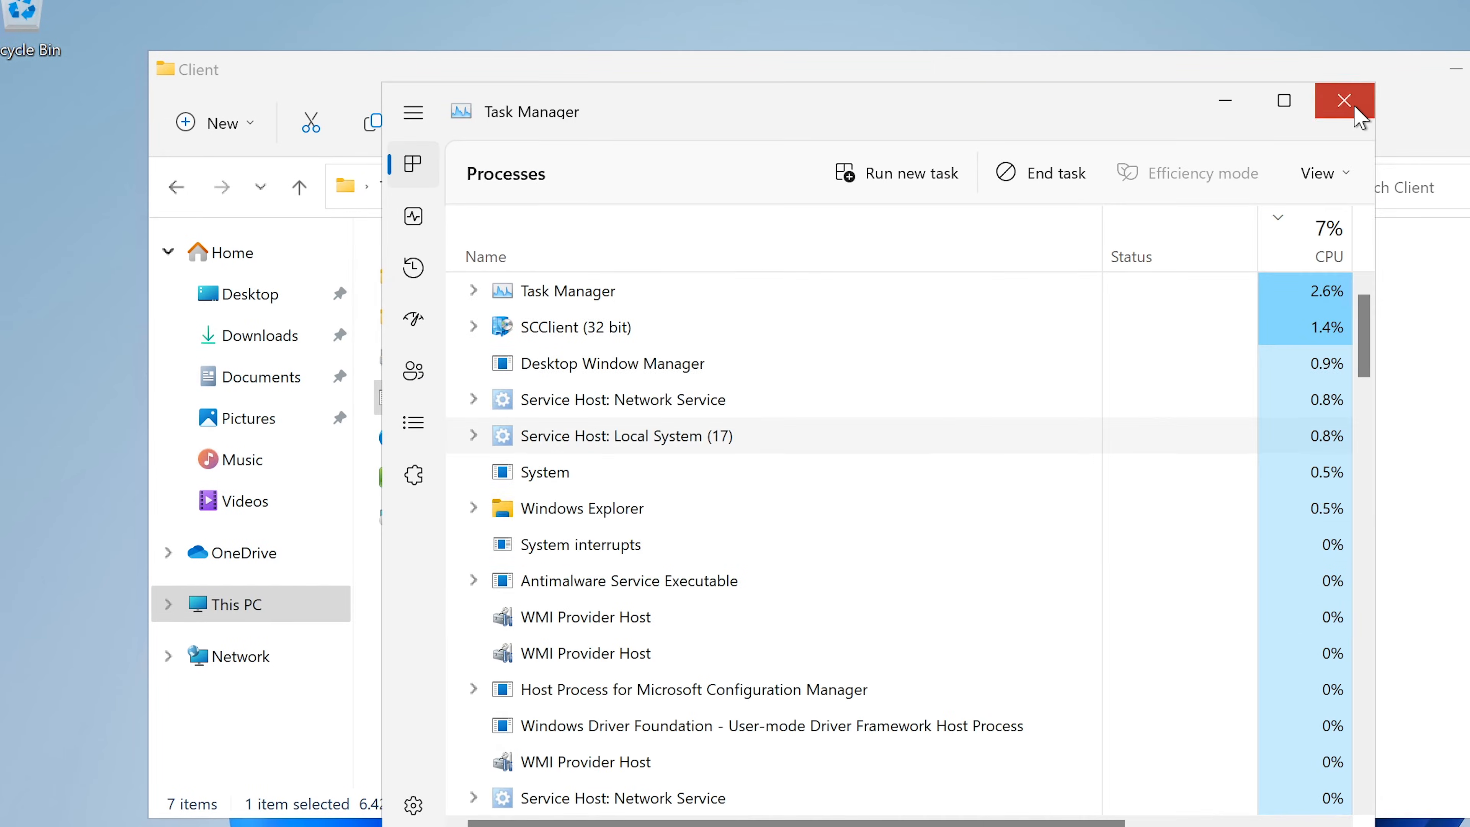
left_click(1344, 102)
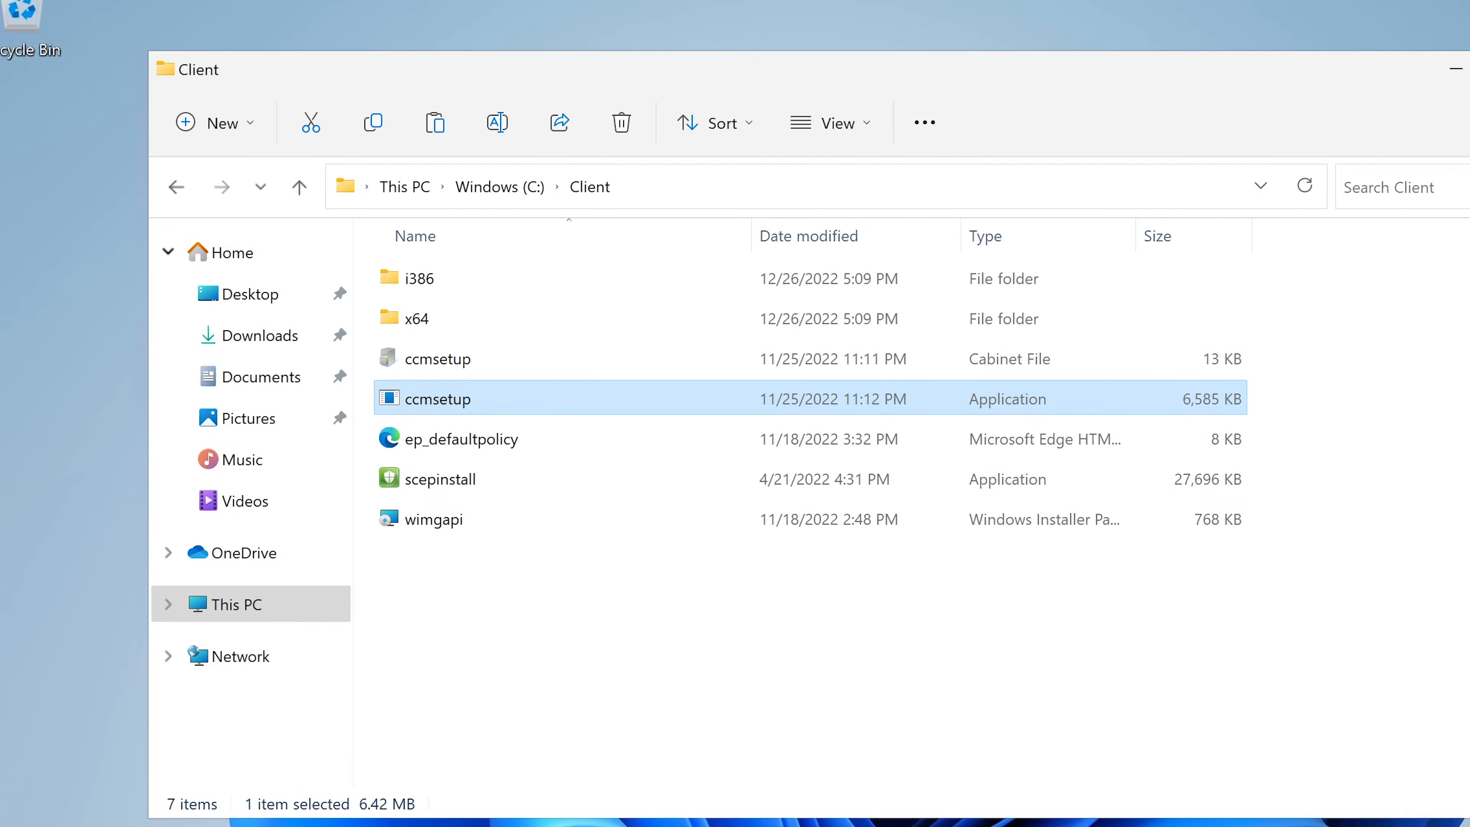
key("super+x")
left_click(626, 328)
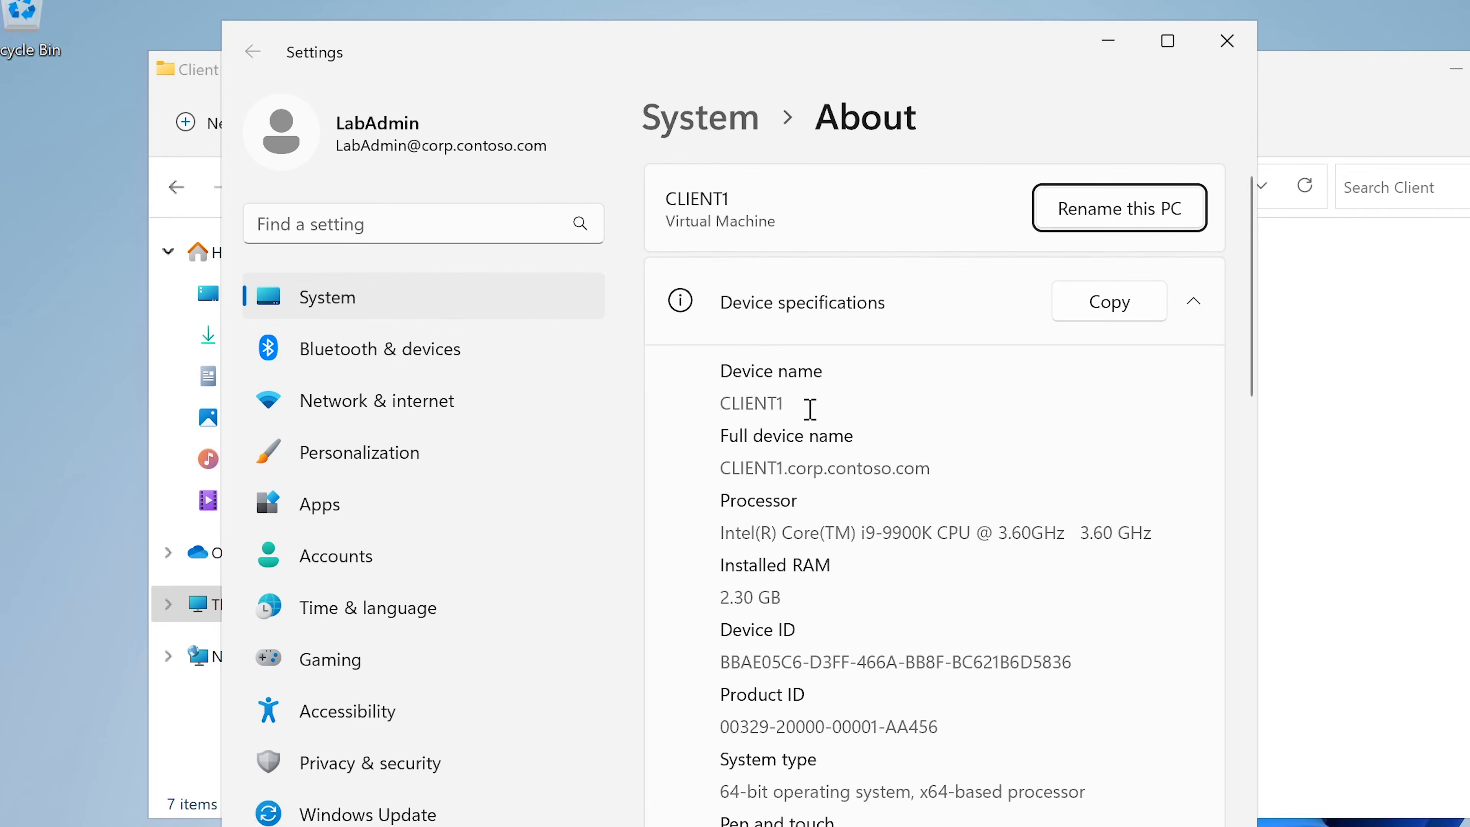
left_click_drag(810, 409, 709, 402)
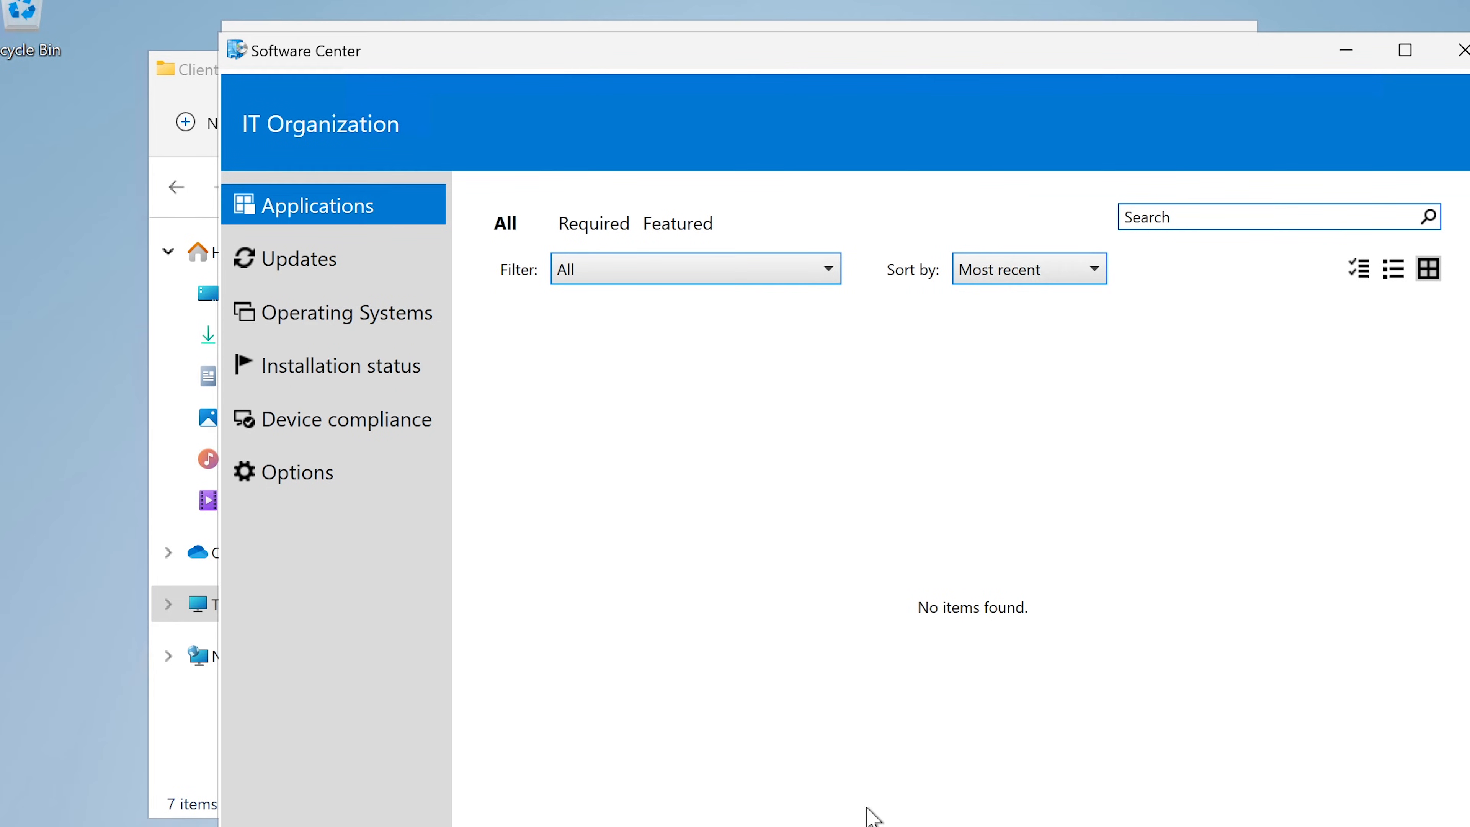
- Bring Software Center back up and look through its Updates and Applications pages
key("super")
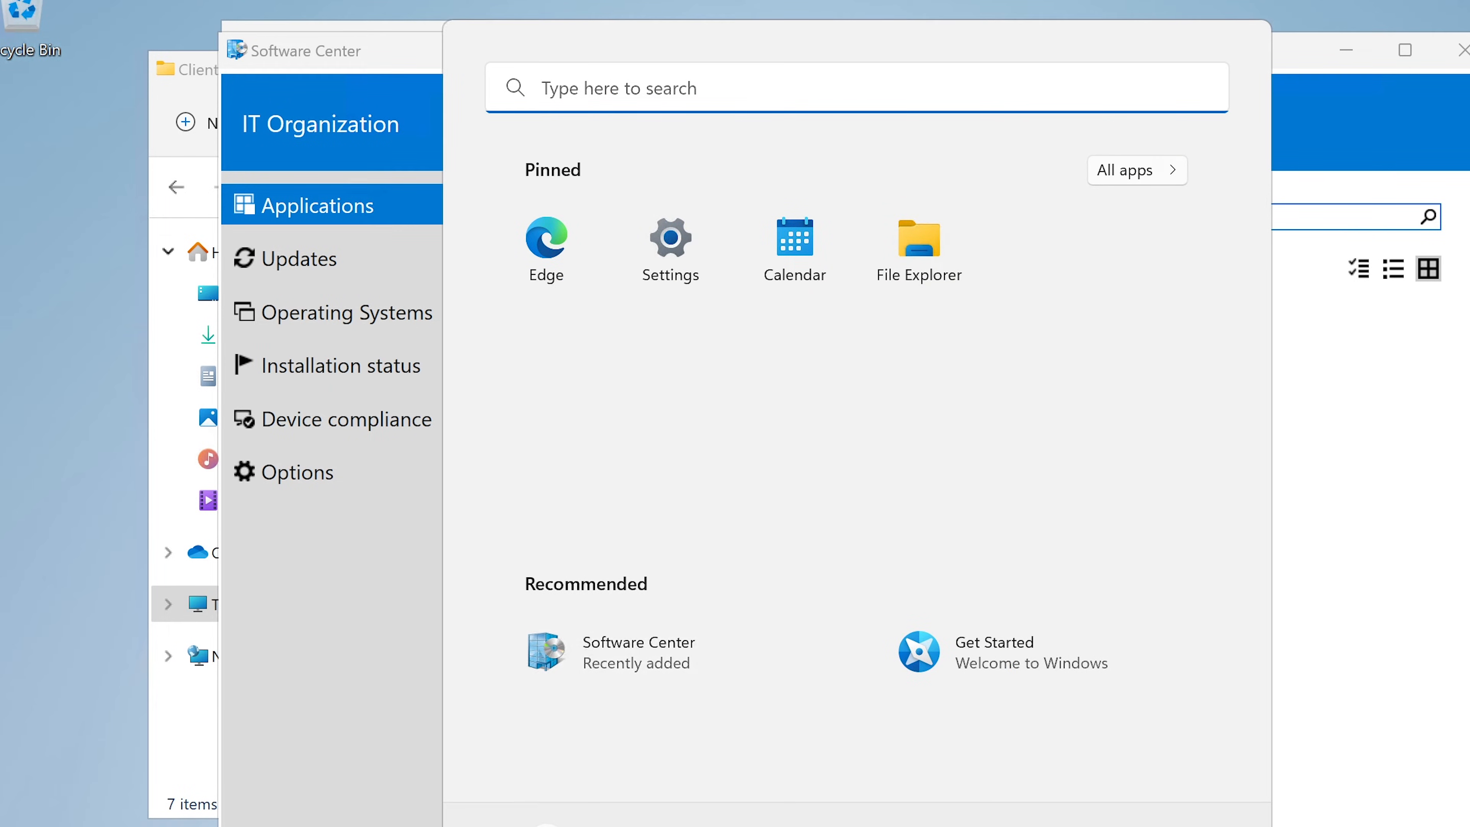
left_click(1398, 488)
left_click(340, 262)
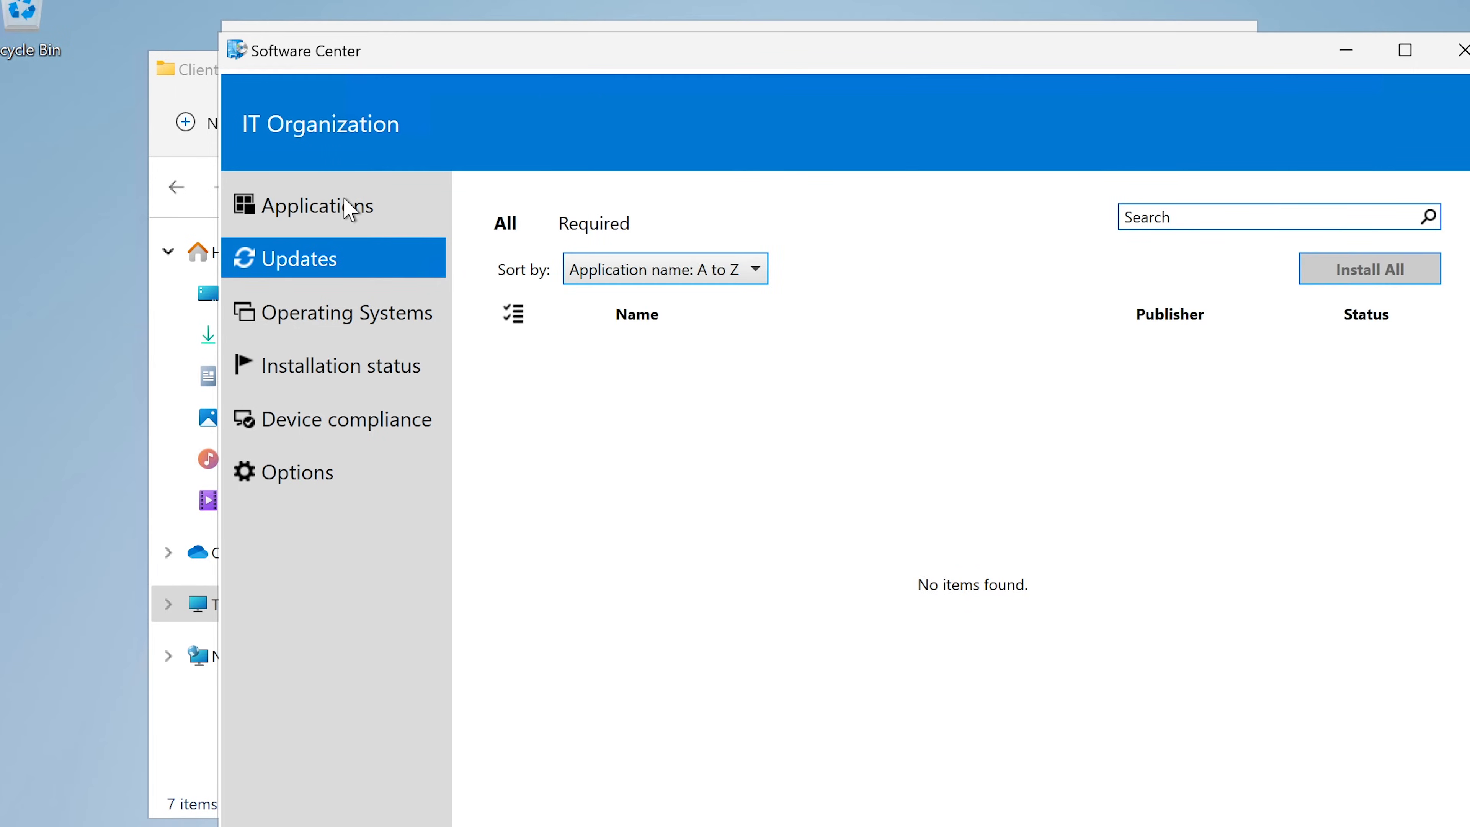
left_click(350, 206)
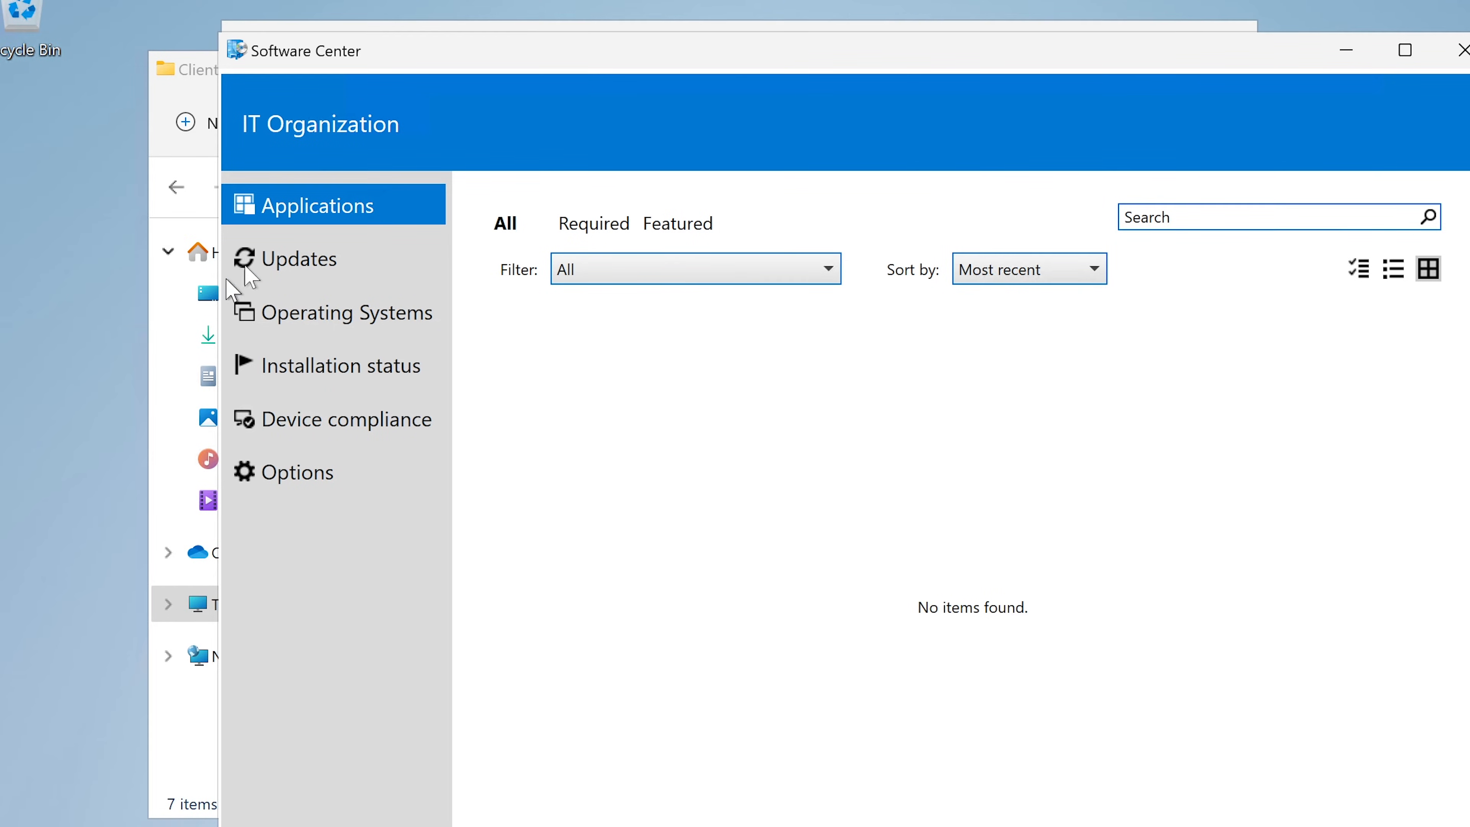
left_click(264, 267)
left_click(310, 220)
left_click(316, 262)
left_click(334, 215)
- Search for Control Panel, open it, and show its items as large icons
left_click(687, 826)
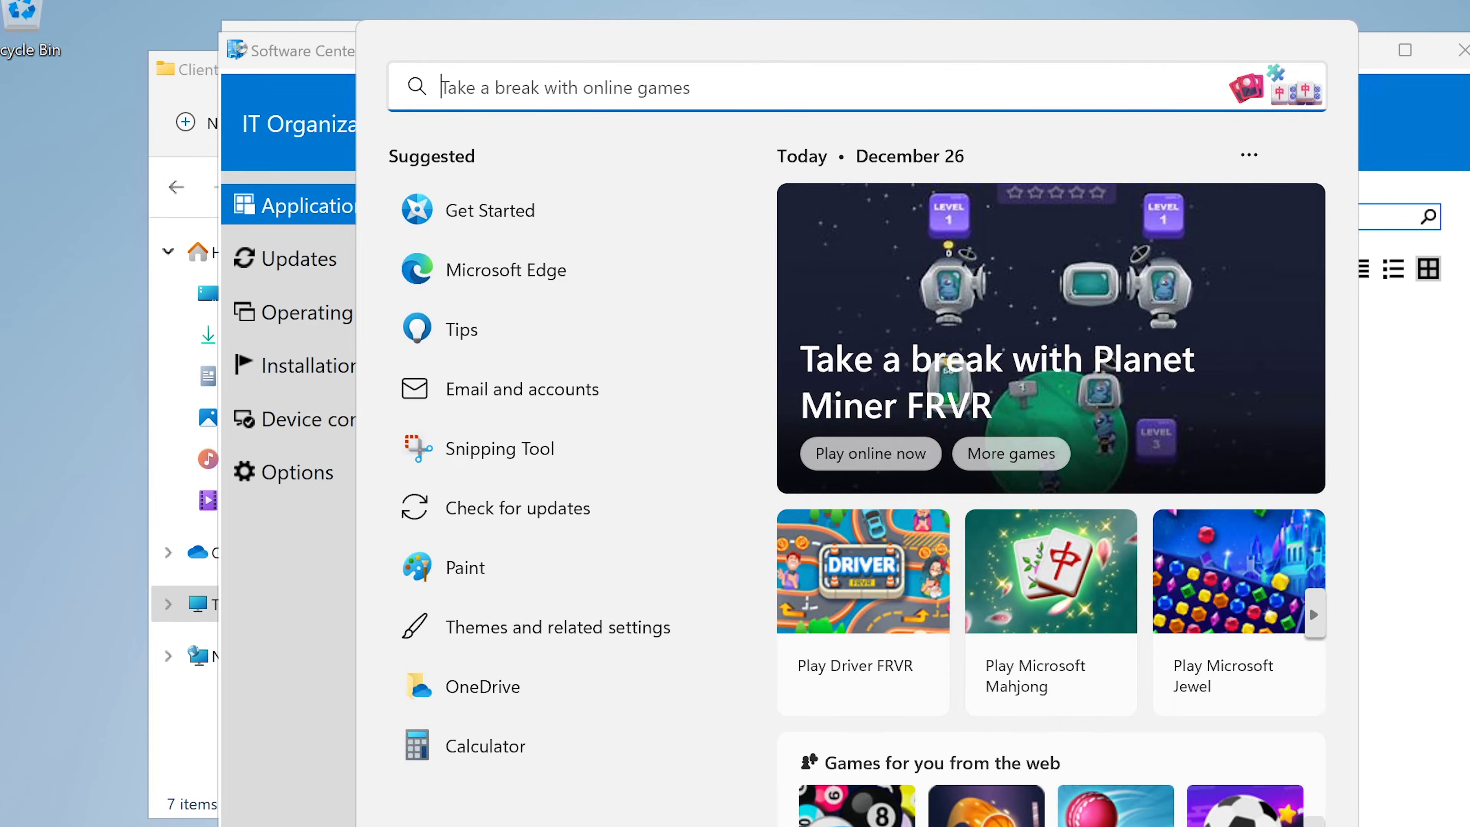
left_click(635, 826)
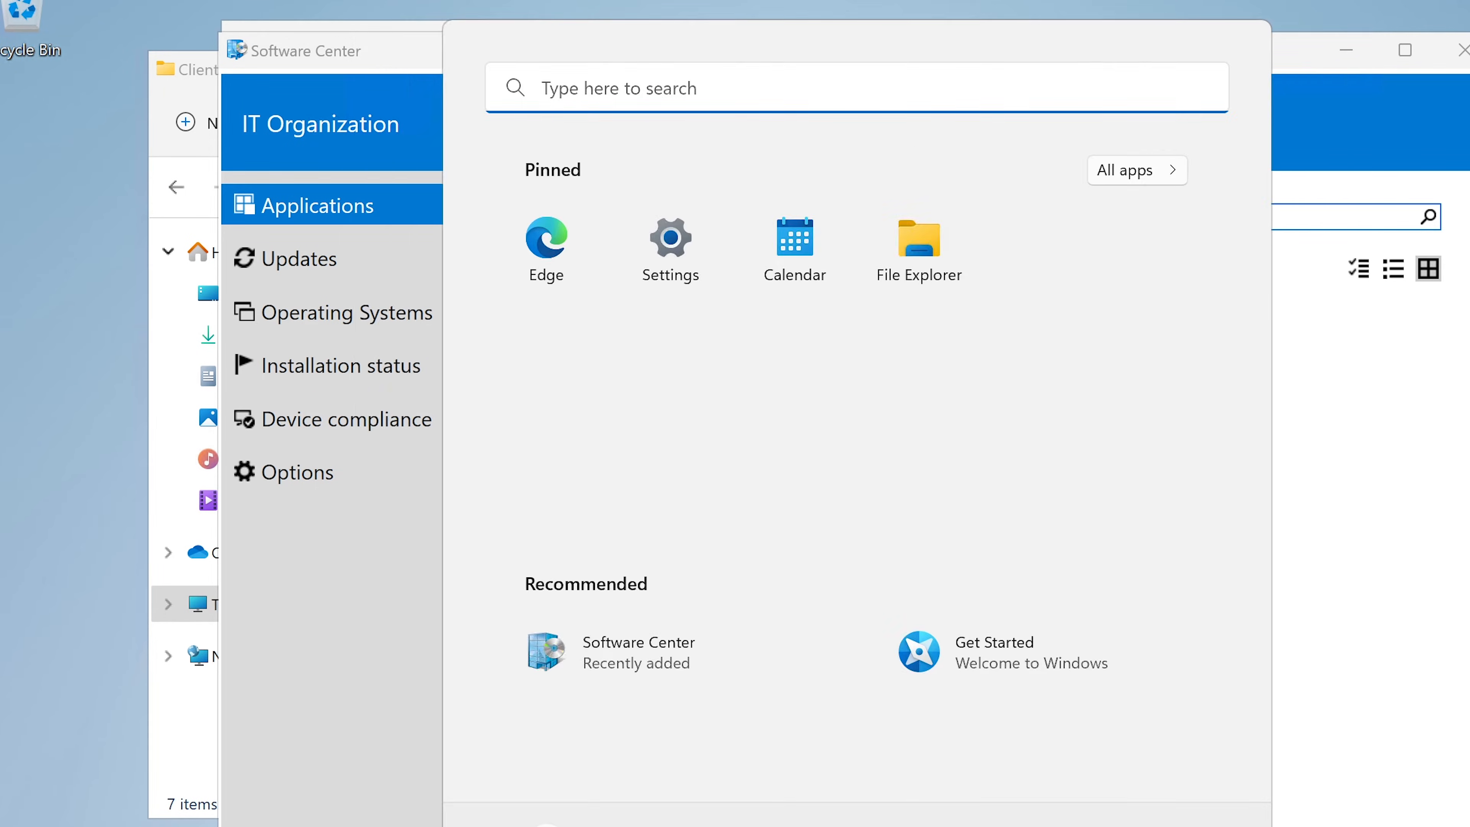
left_click(672, 89)
type("contr")
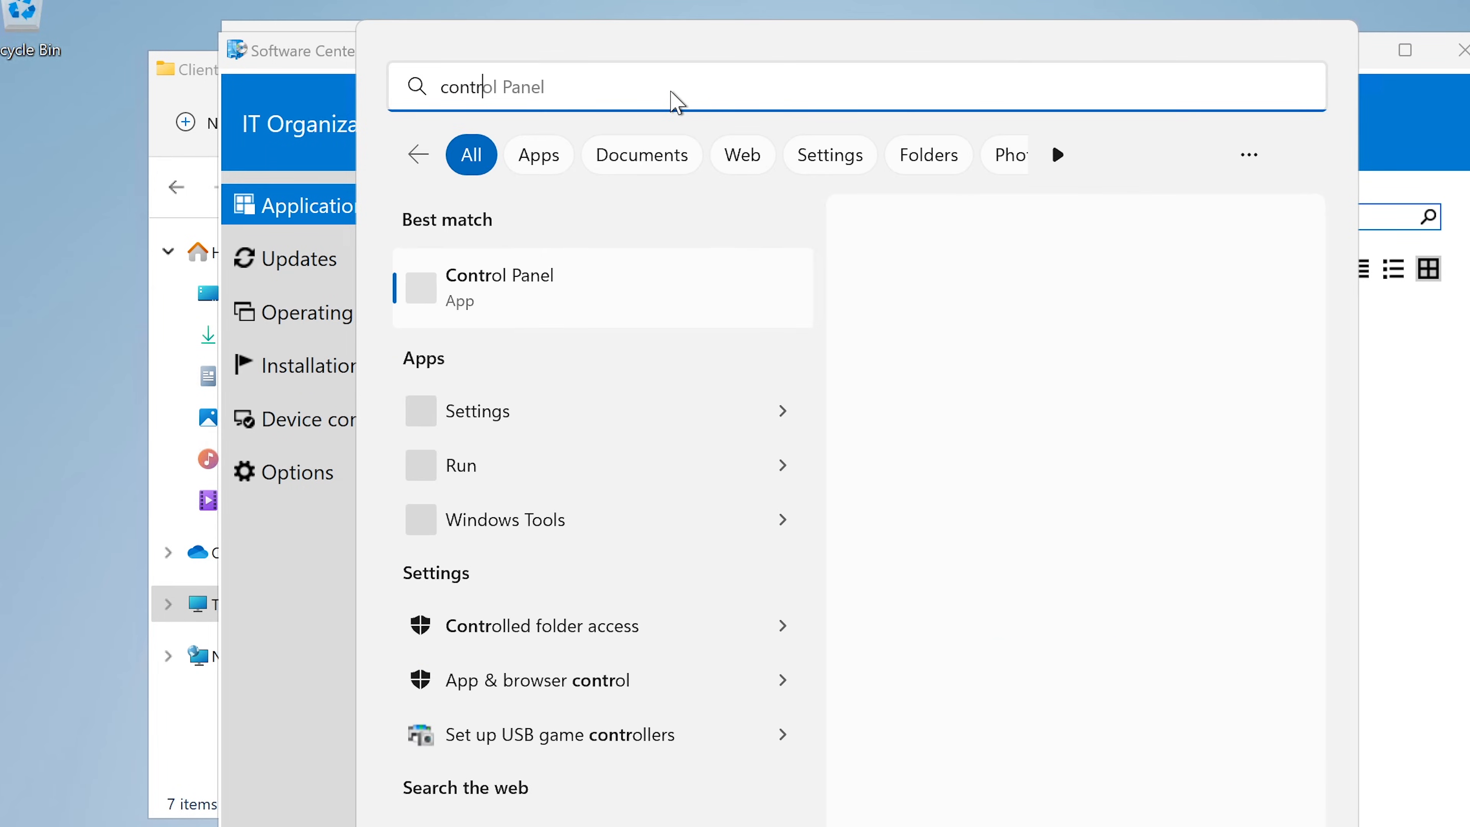
left_click(614, 283)
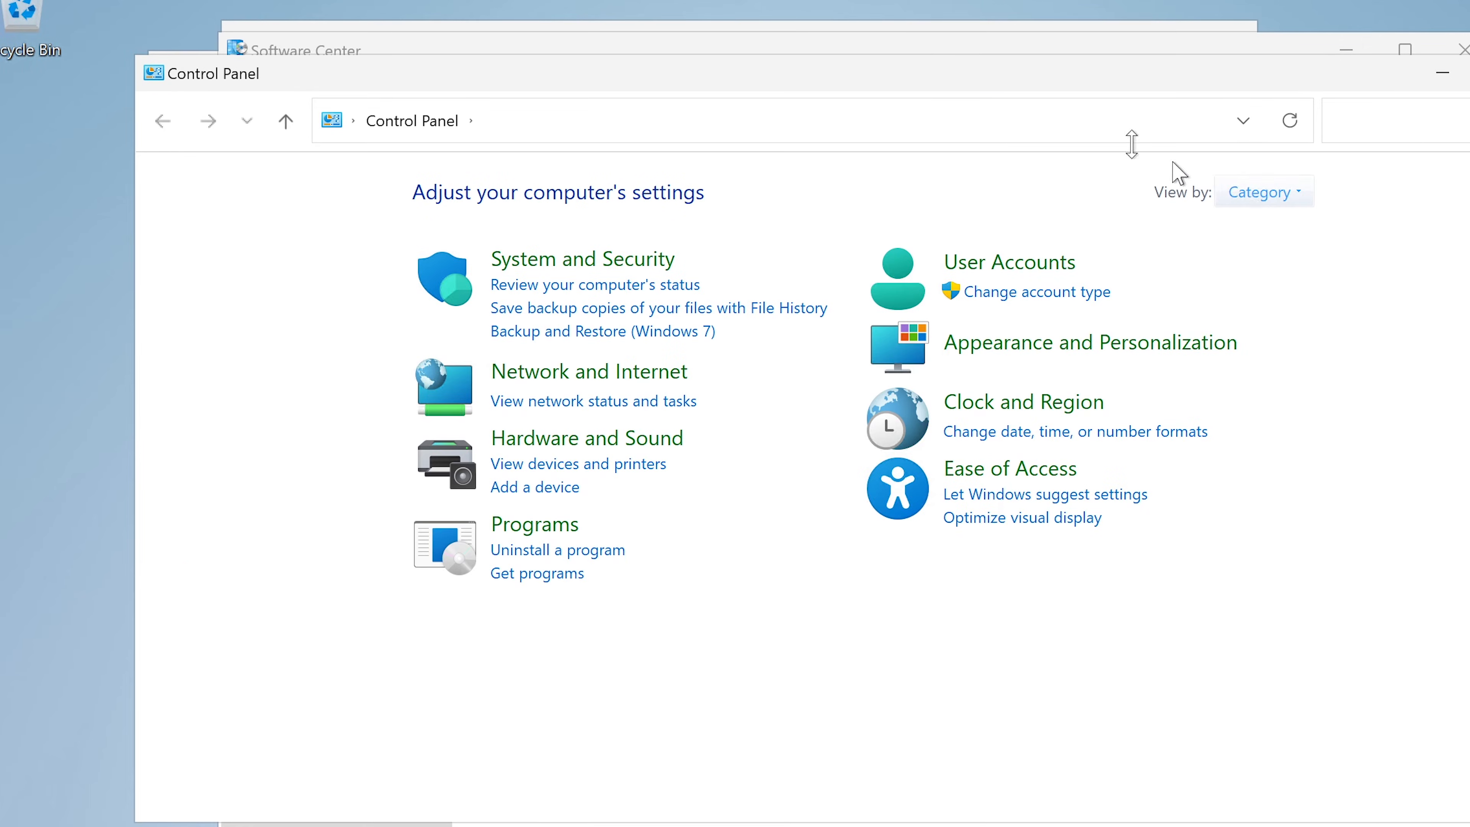
left_click_drag(1089, 89, 1052, 139)
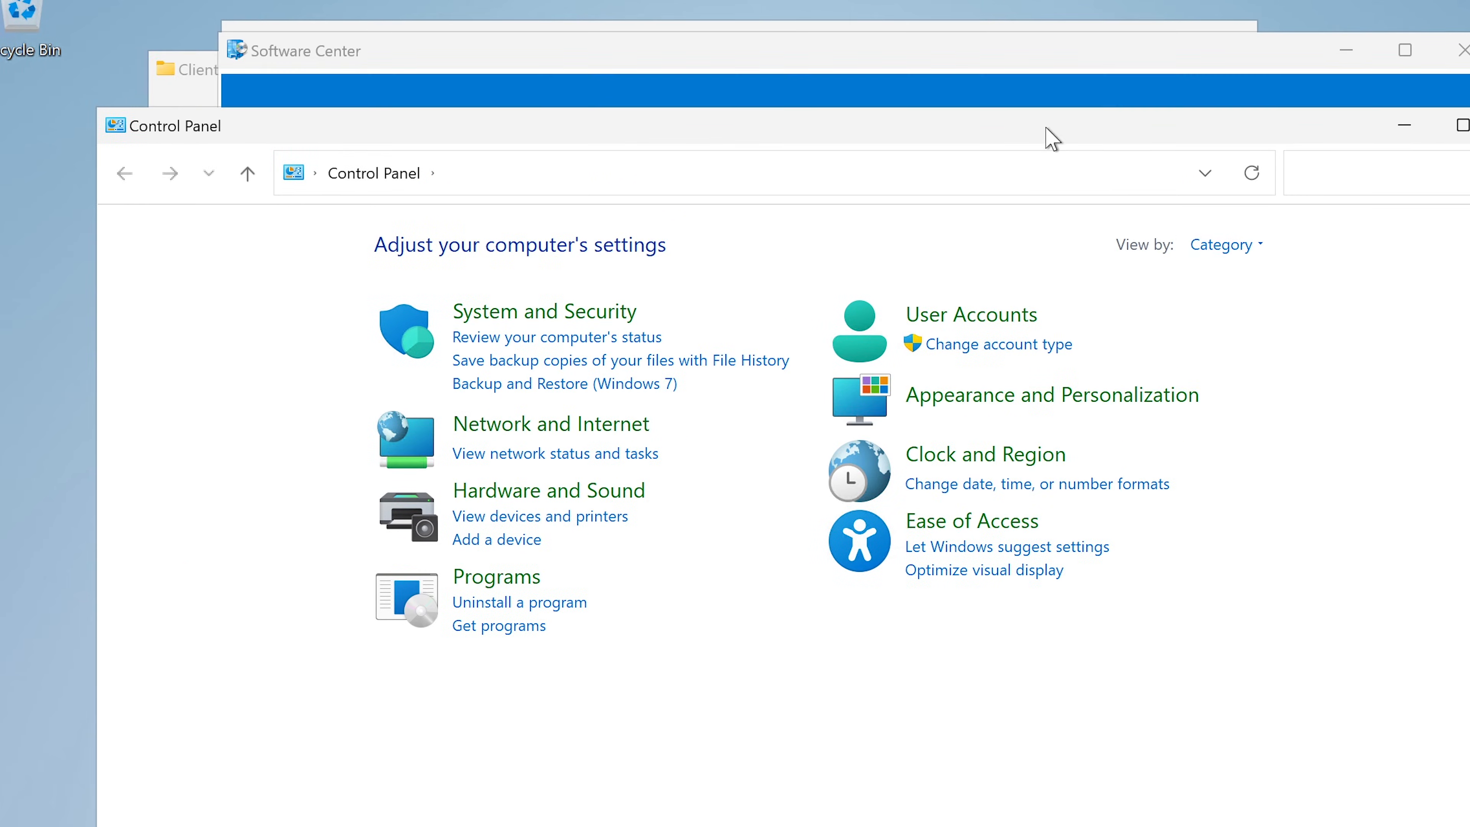
left_click(1221, 243)
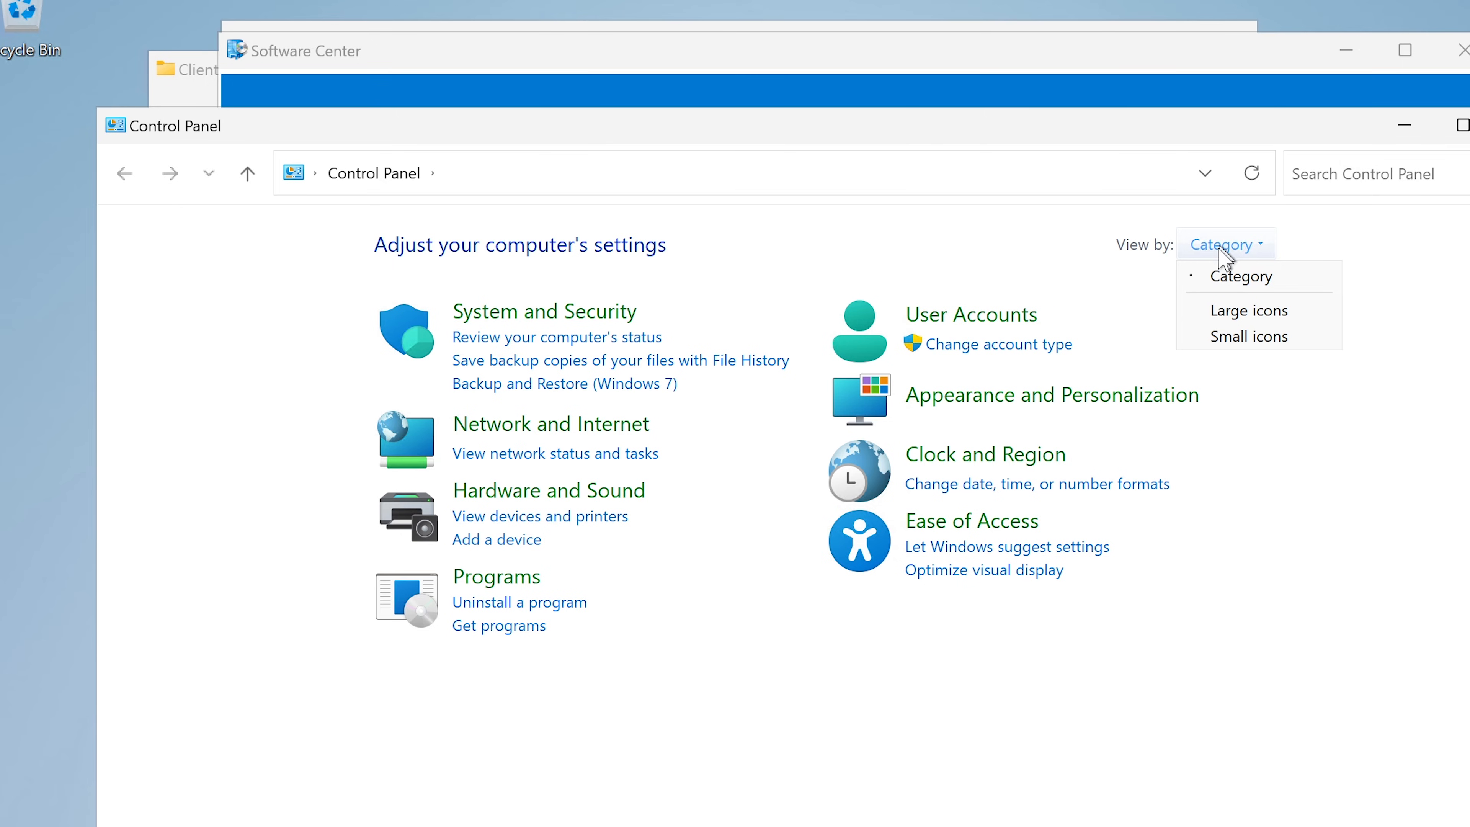
left_click(1236, 313)
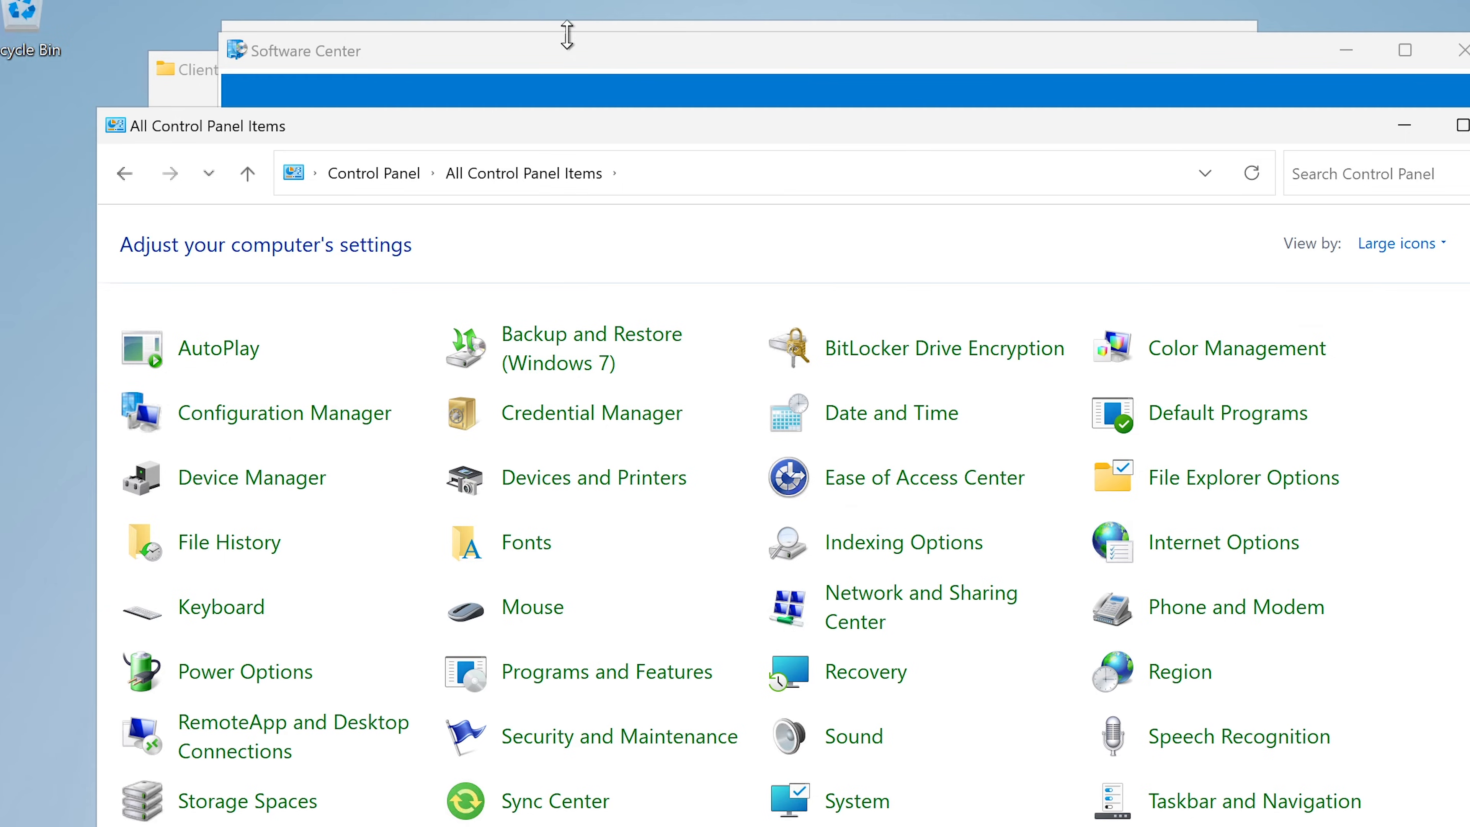
- Open the Configuration Manager item from Control Panel and close the Control Panel window behind it
left_click(567, 61)
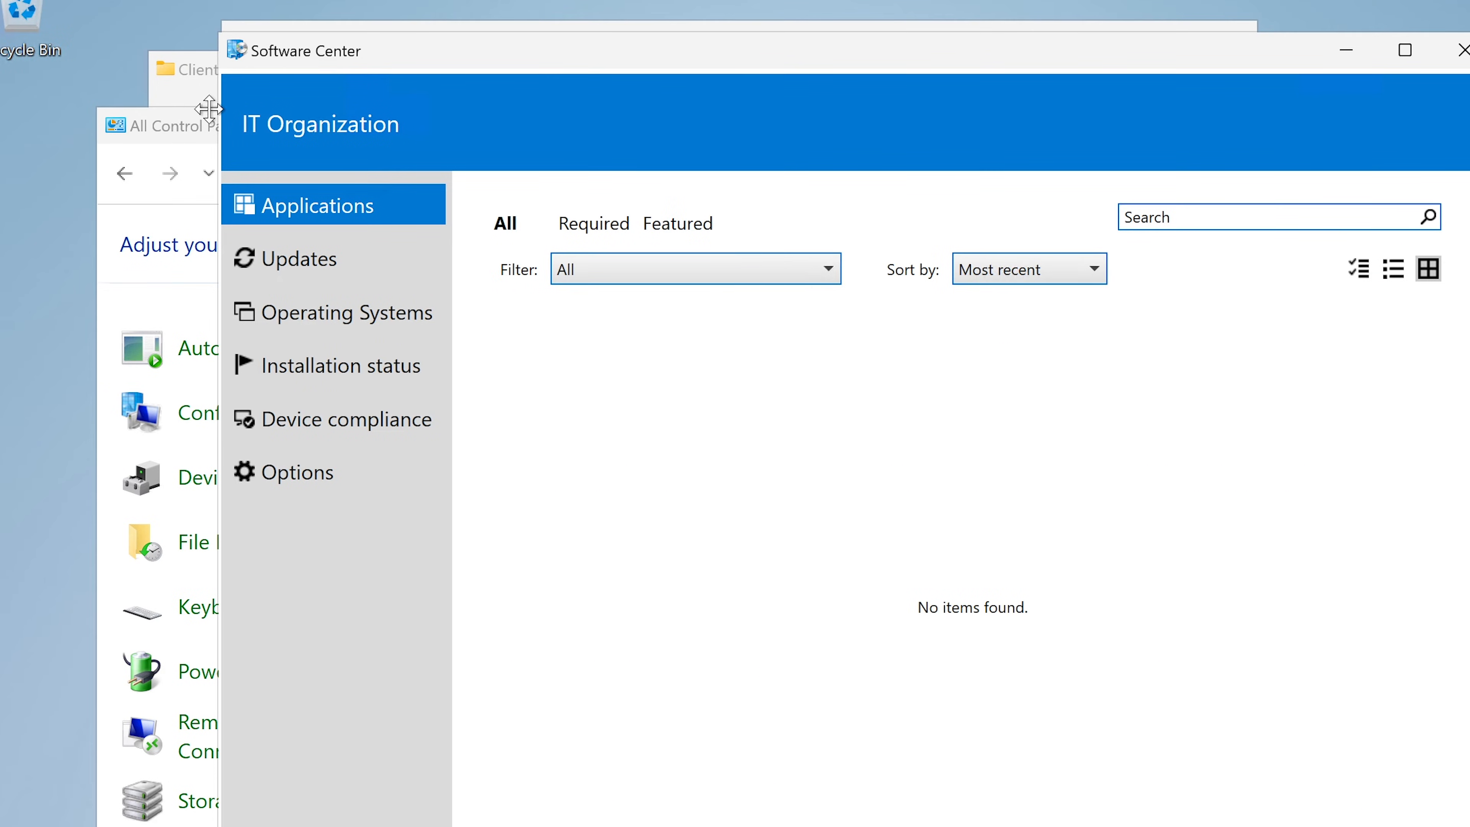
left_click(200, 129)
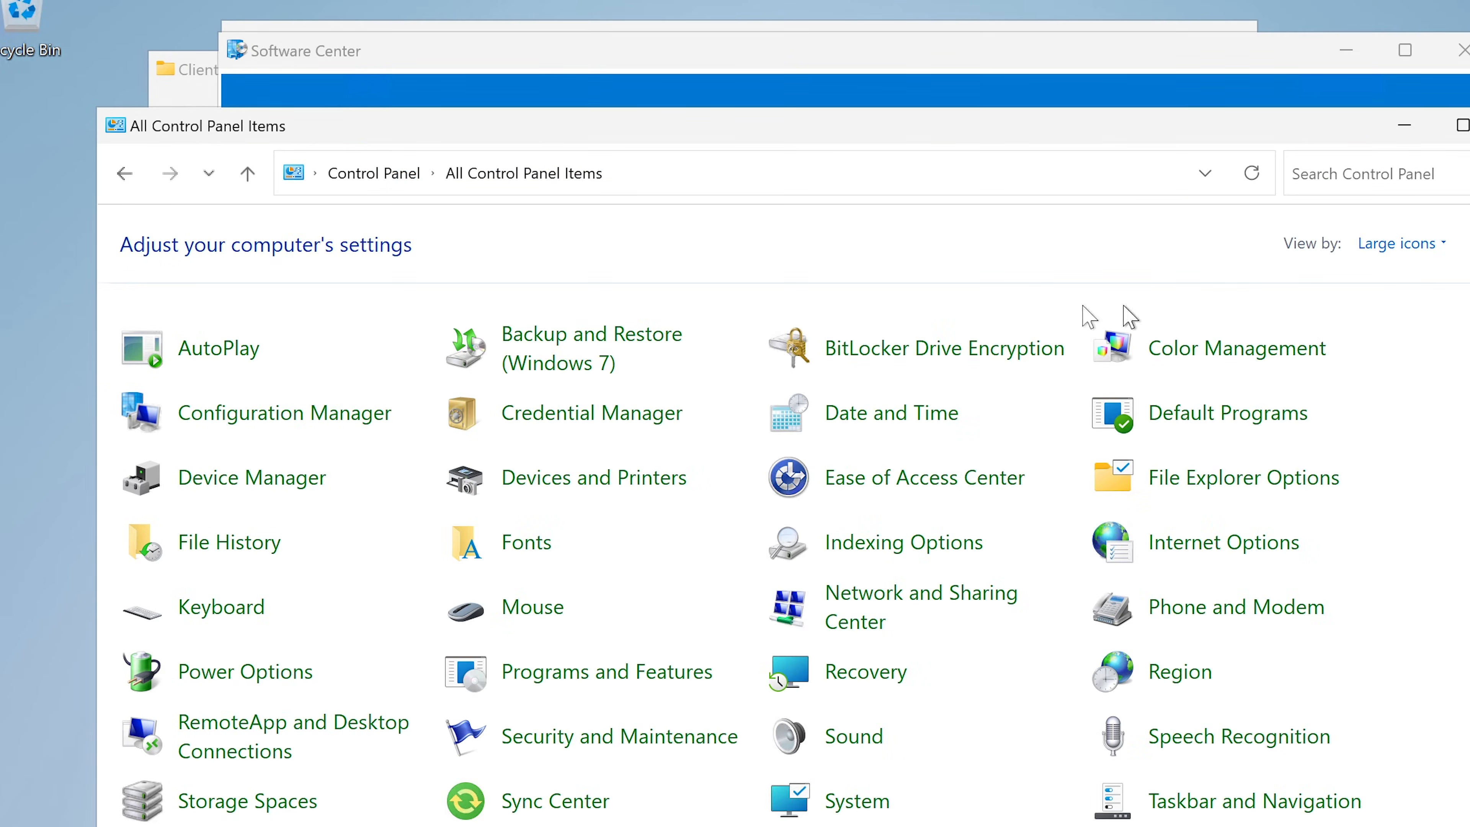
left_click(318, 425)
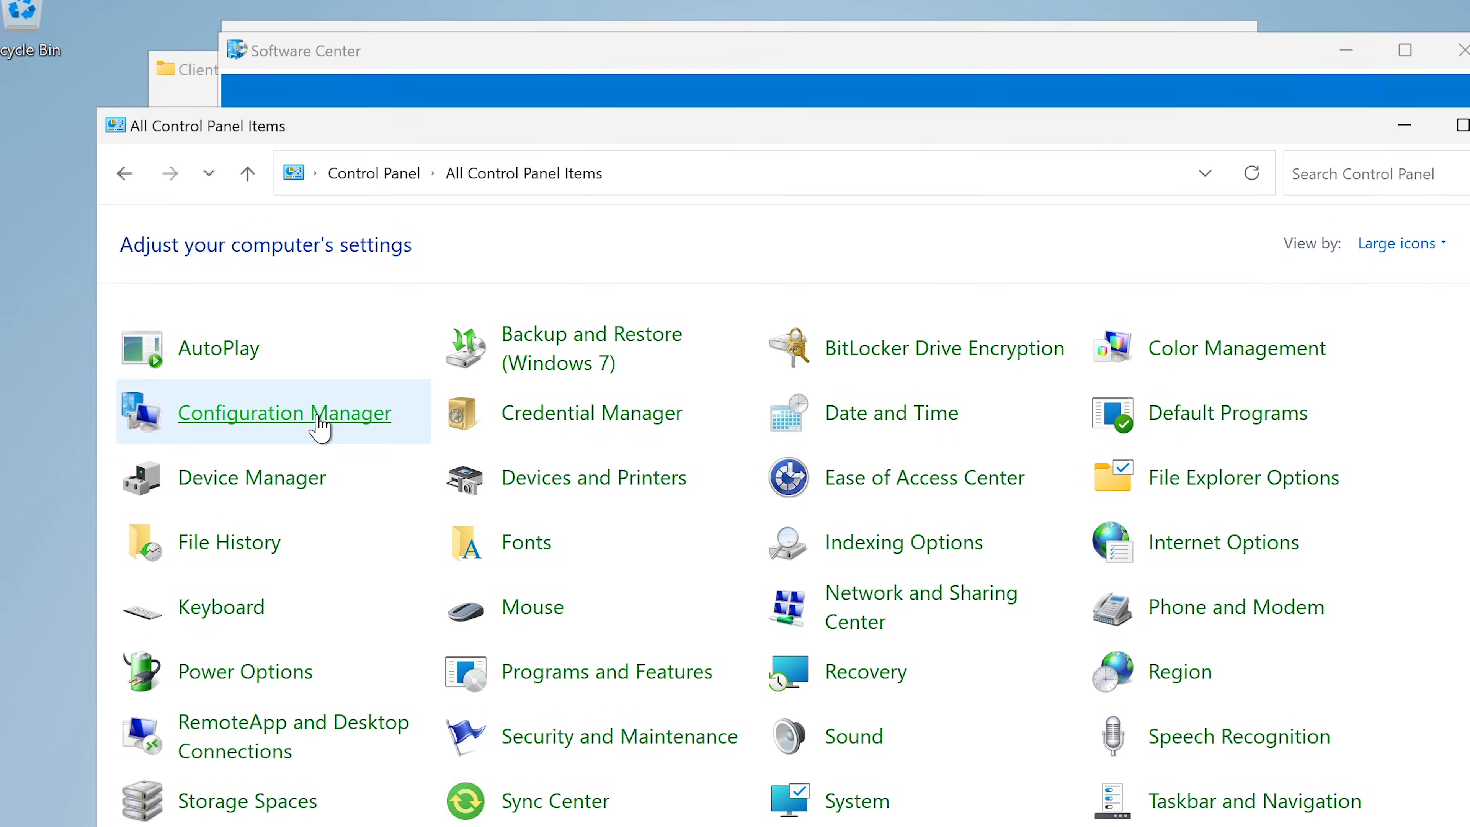
left_click_drag(315, 15, 820, 115)
left_click(1469, 125)
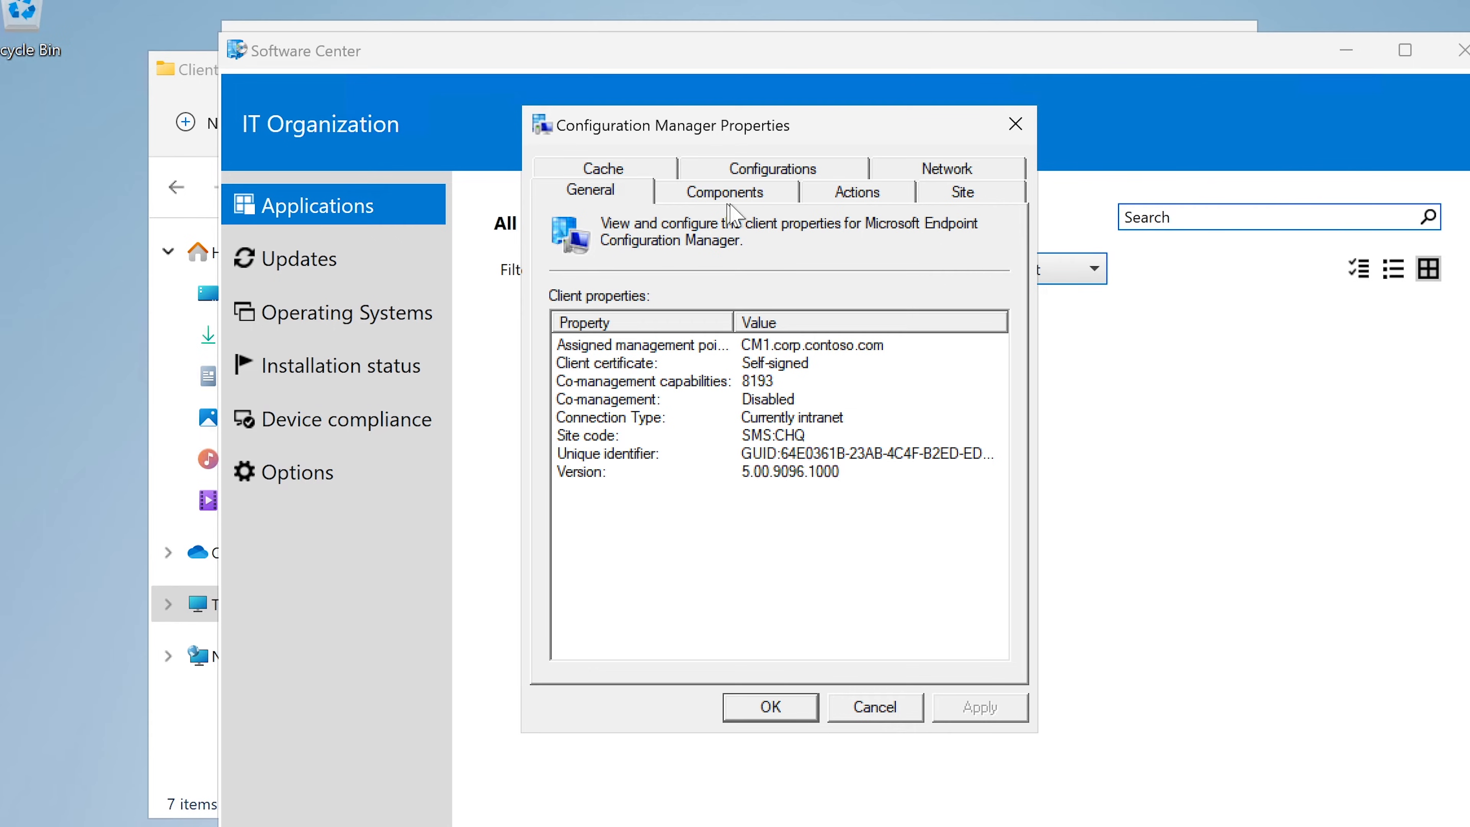
- Show the actions available to the Configuration Manager client and clear the windows behind Software Center and the properties dialog
left_click(843, 200)
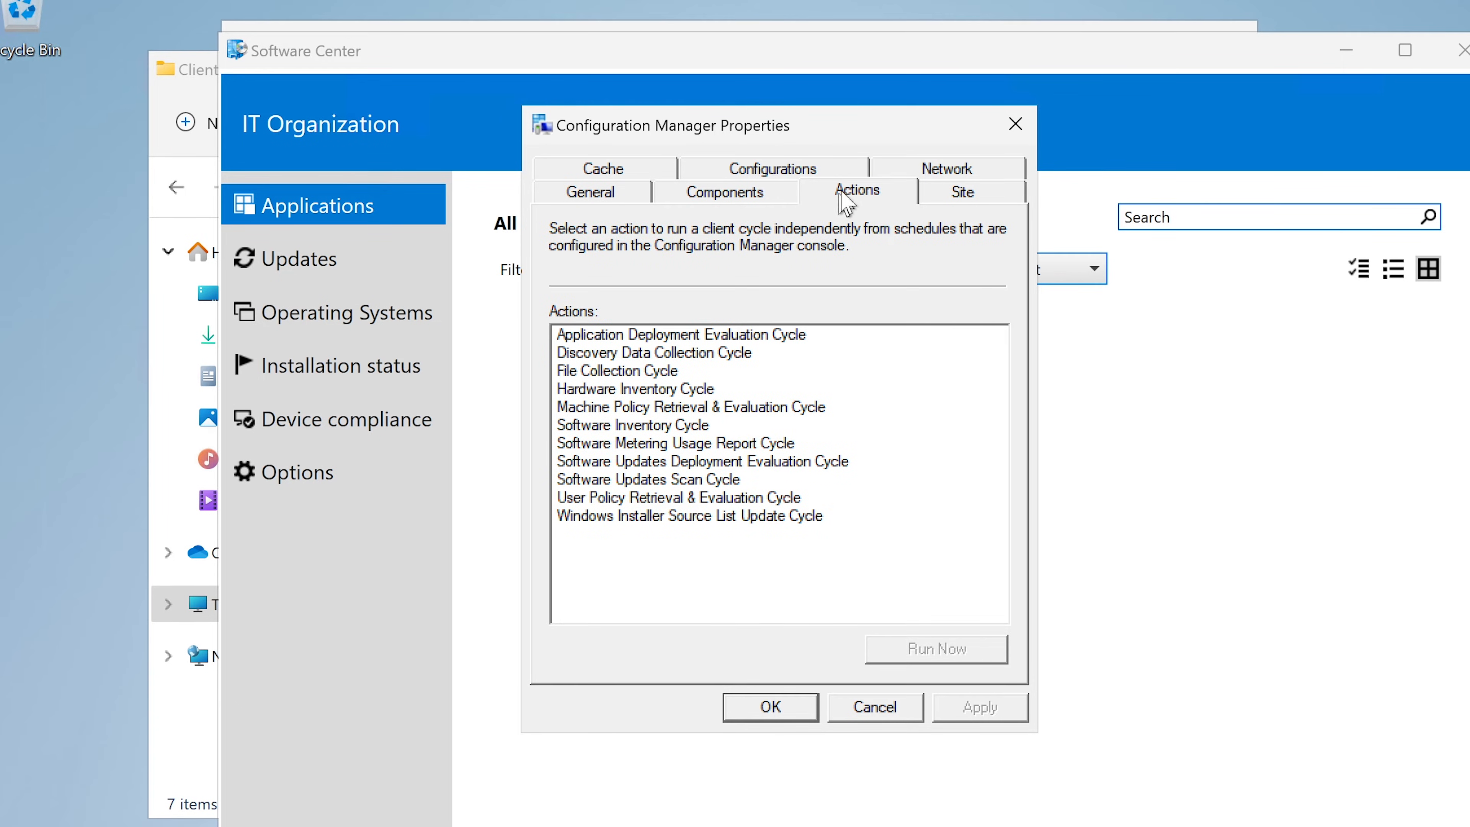
left_click_drag(862, 139, 928, 116)
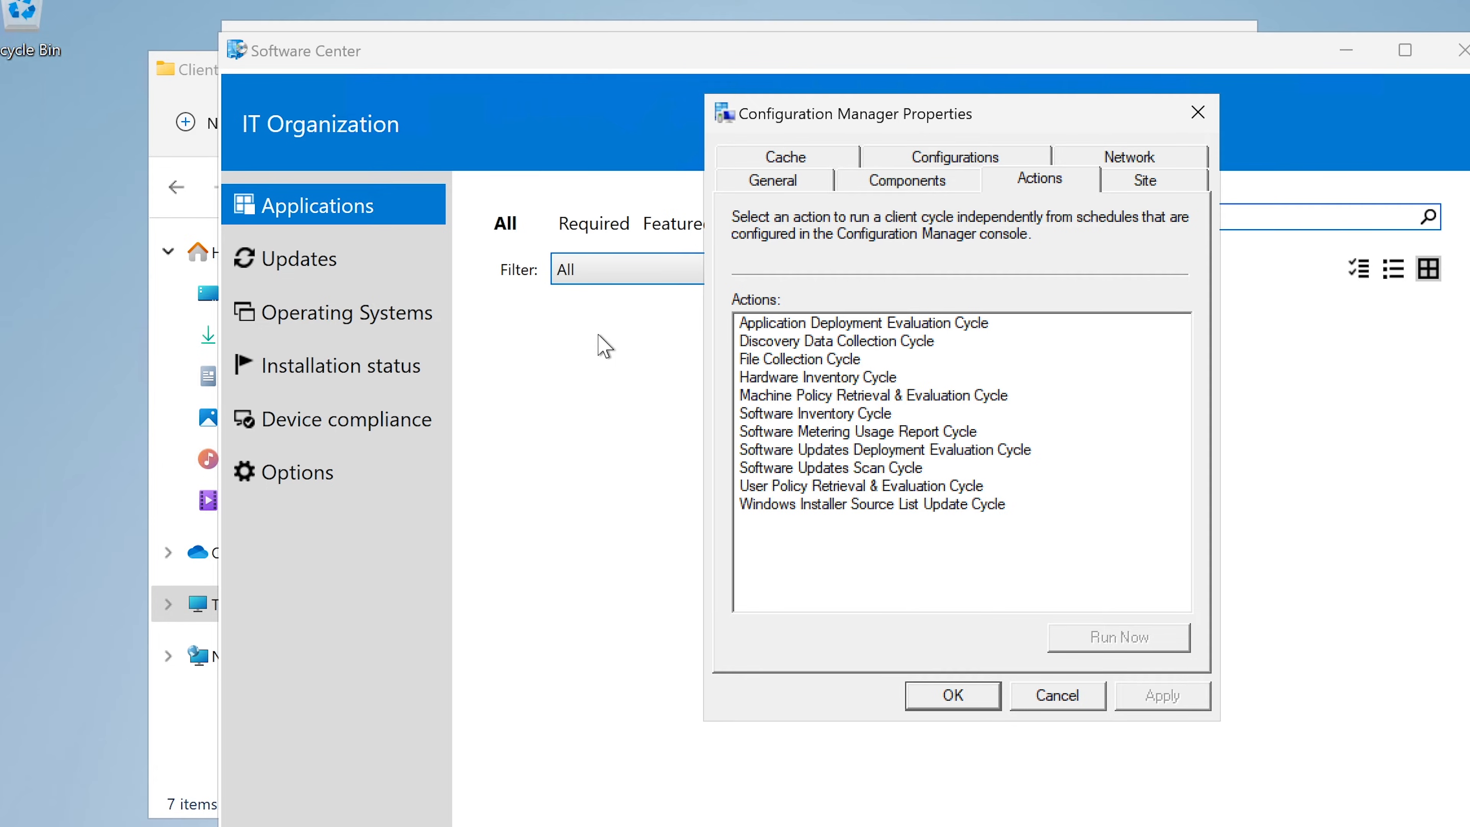
left_click(1026, 42)
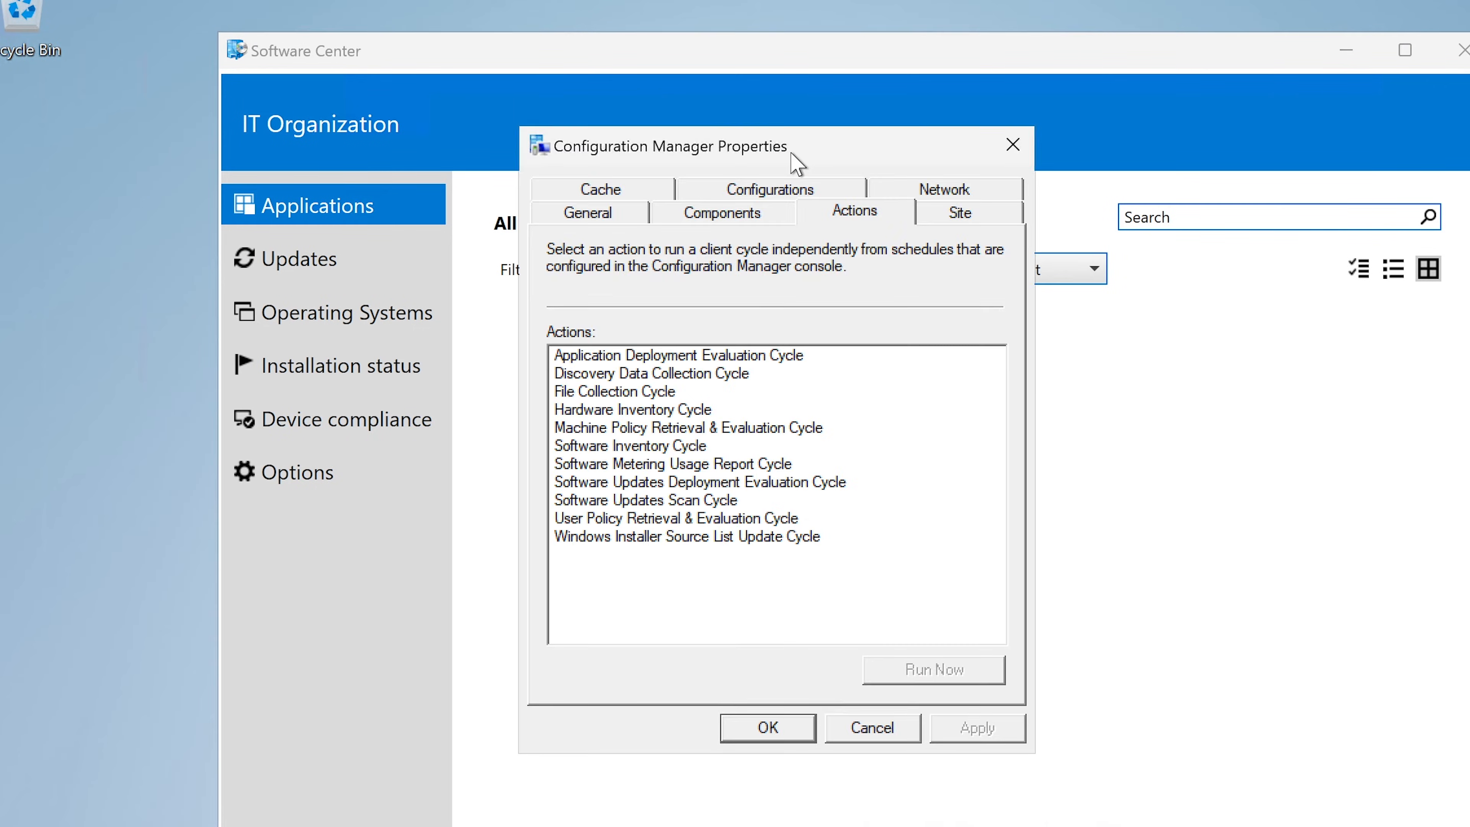
left_click_drag(799, 145, 816, 105)
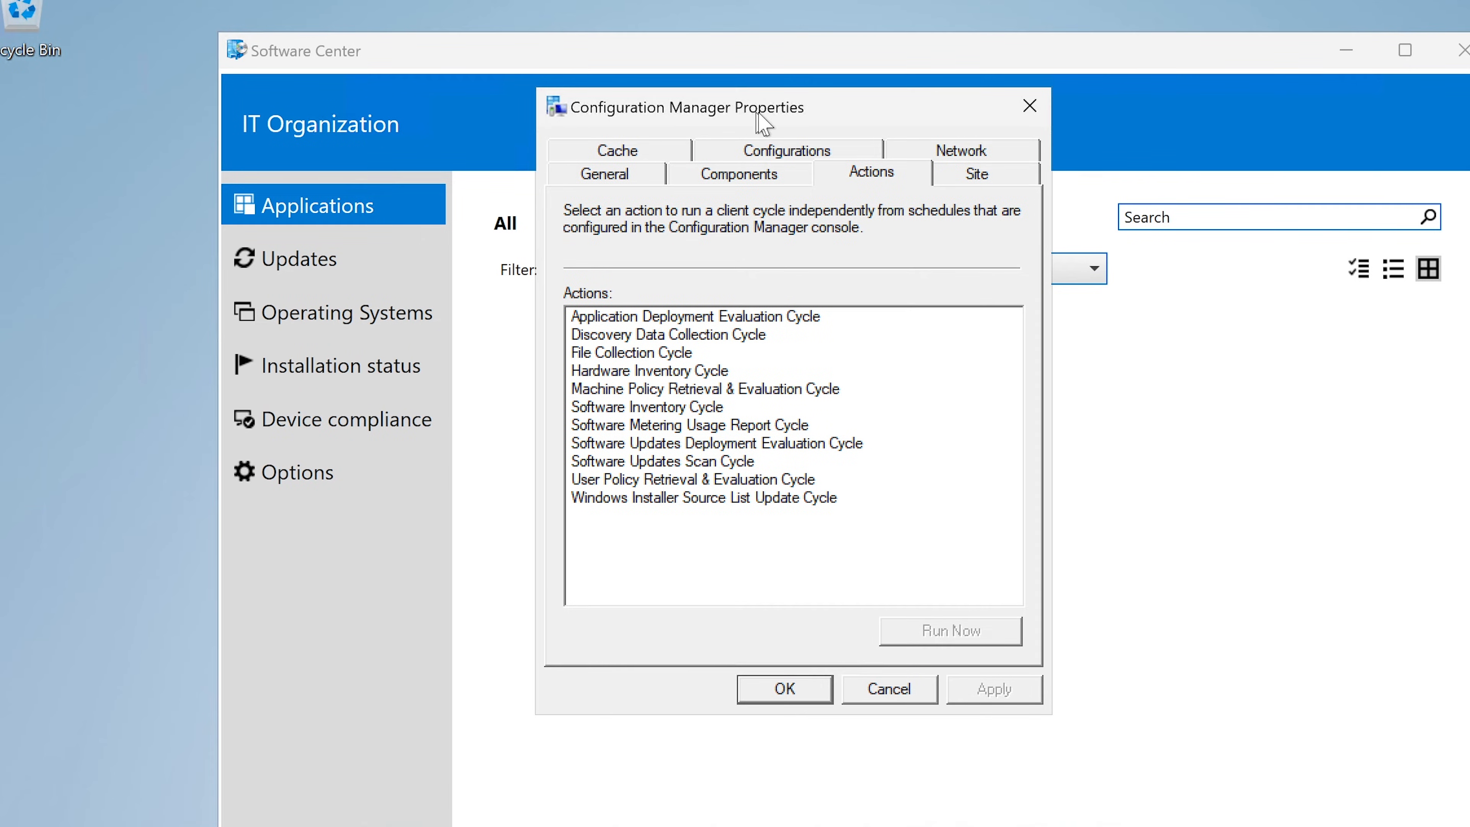
- Run the Application Deployment Evaluation Cycle and the Software Inventory Cycle on the client
left_click(704, 318)
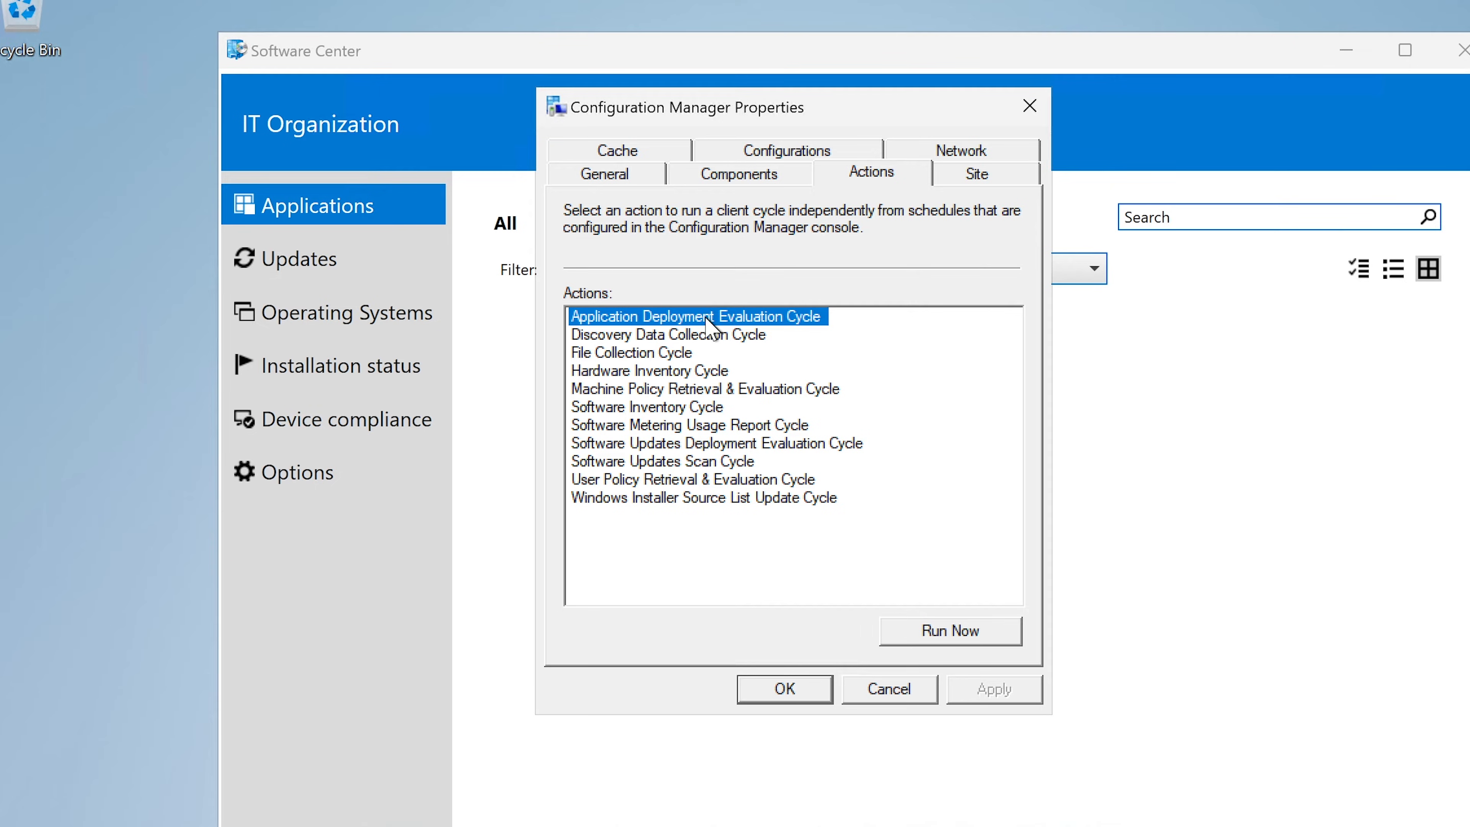
left_click(953, 636)
left_click(1057, 544)
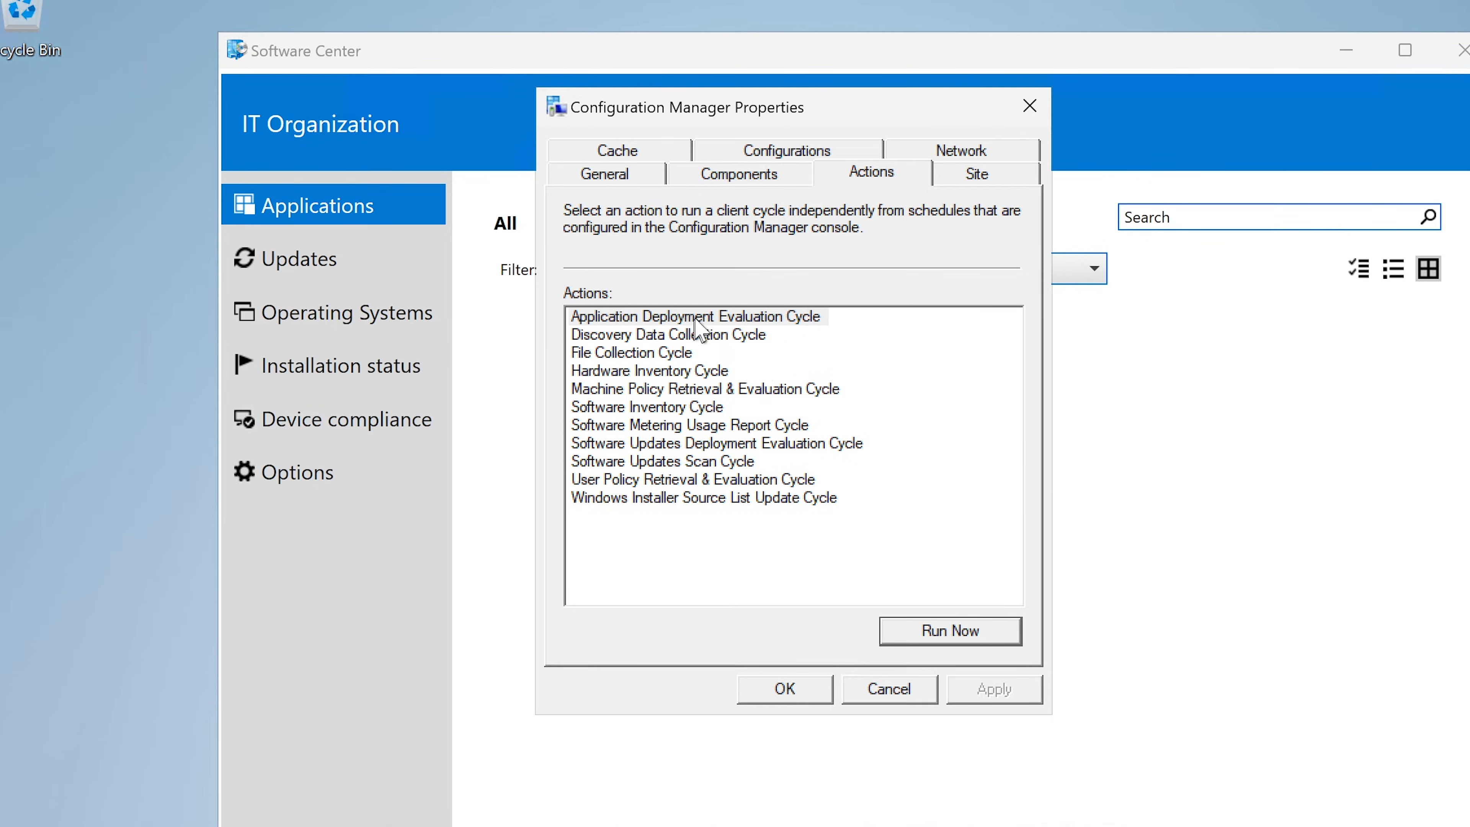
left_click(736, 317)
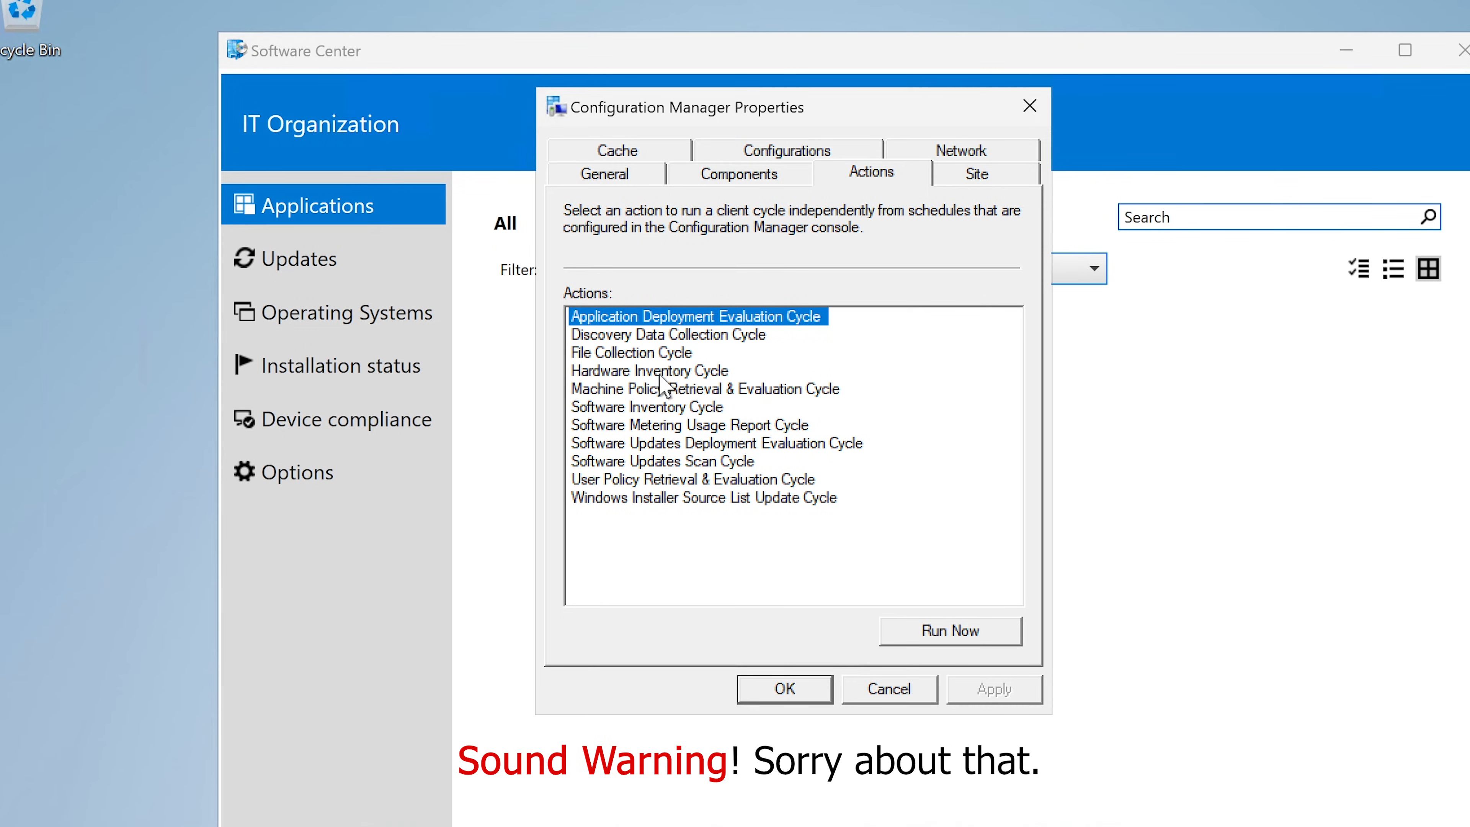
left_click(674, 407)
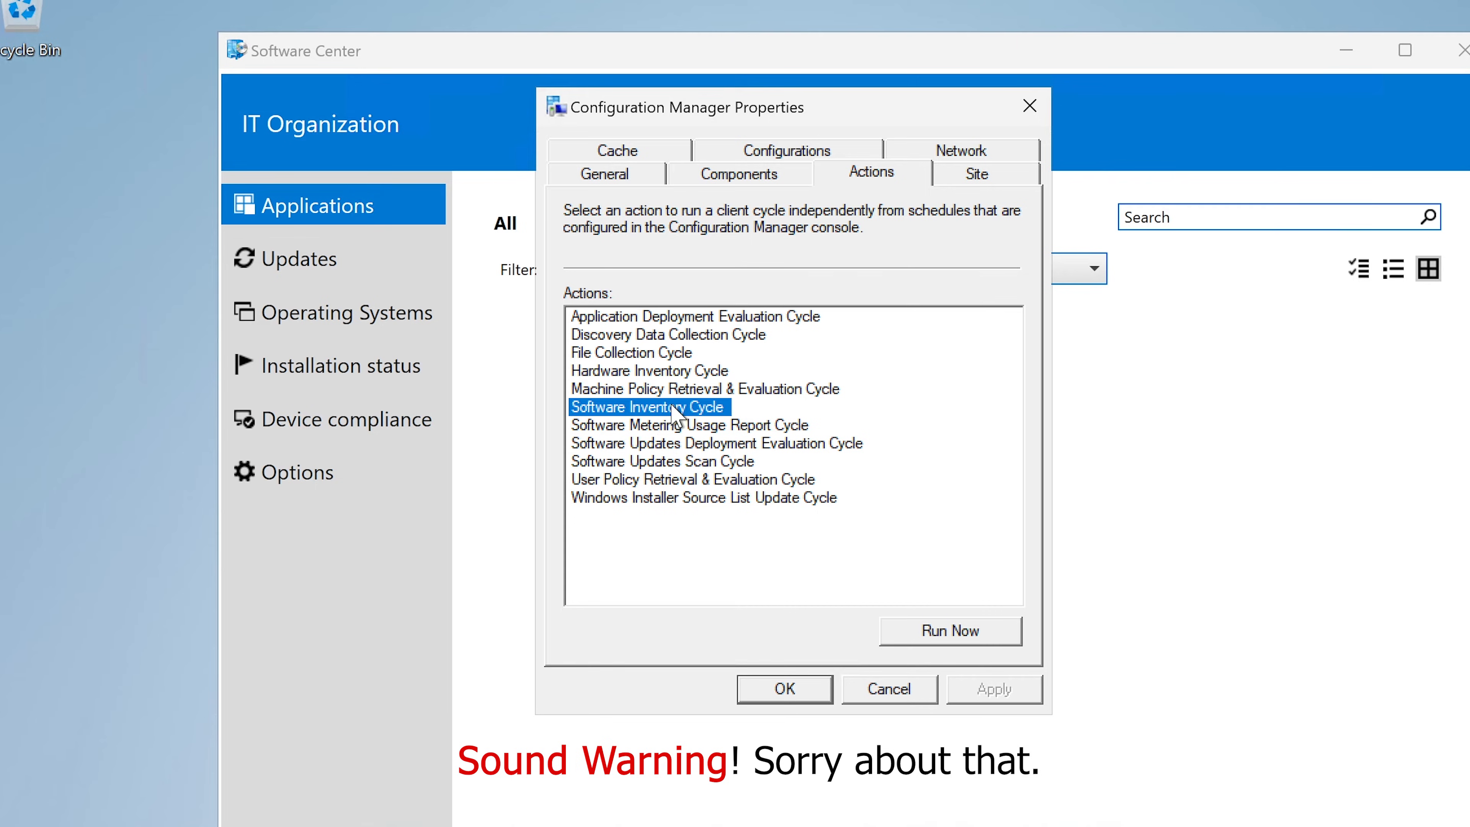
left_click(967, 630)
left_click(1067, 538)
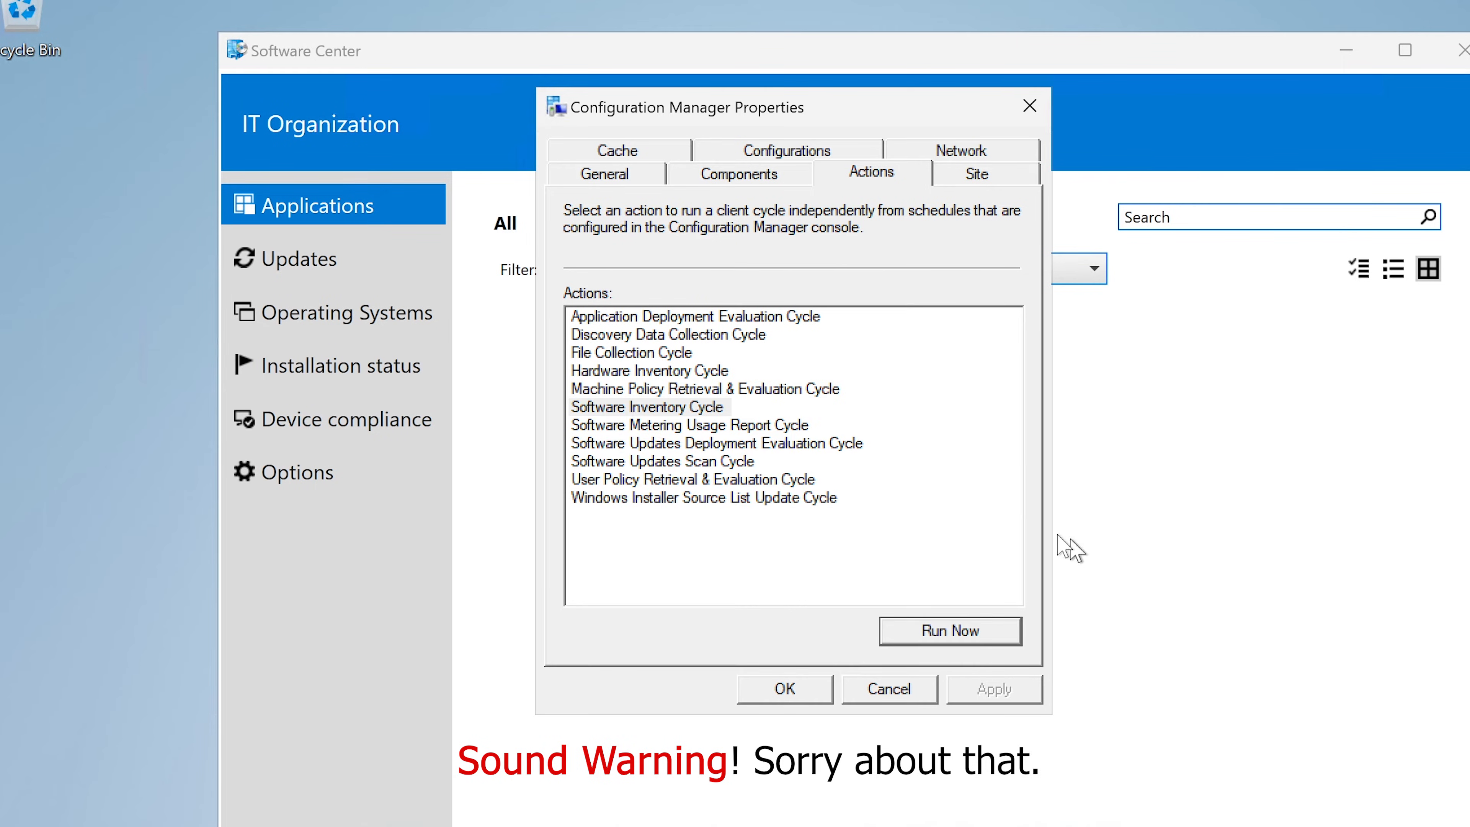
- Run the Software Updates Scan Cycle and the Windows Installer Source List Update Cycle
left_click(696, 463)
left_click(961, 632)
left_click(1087, 543)
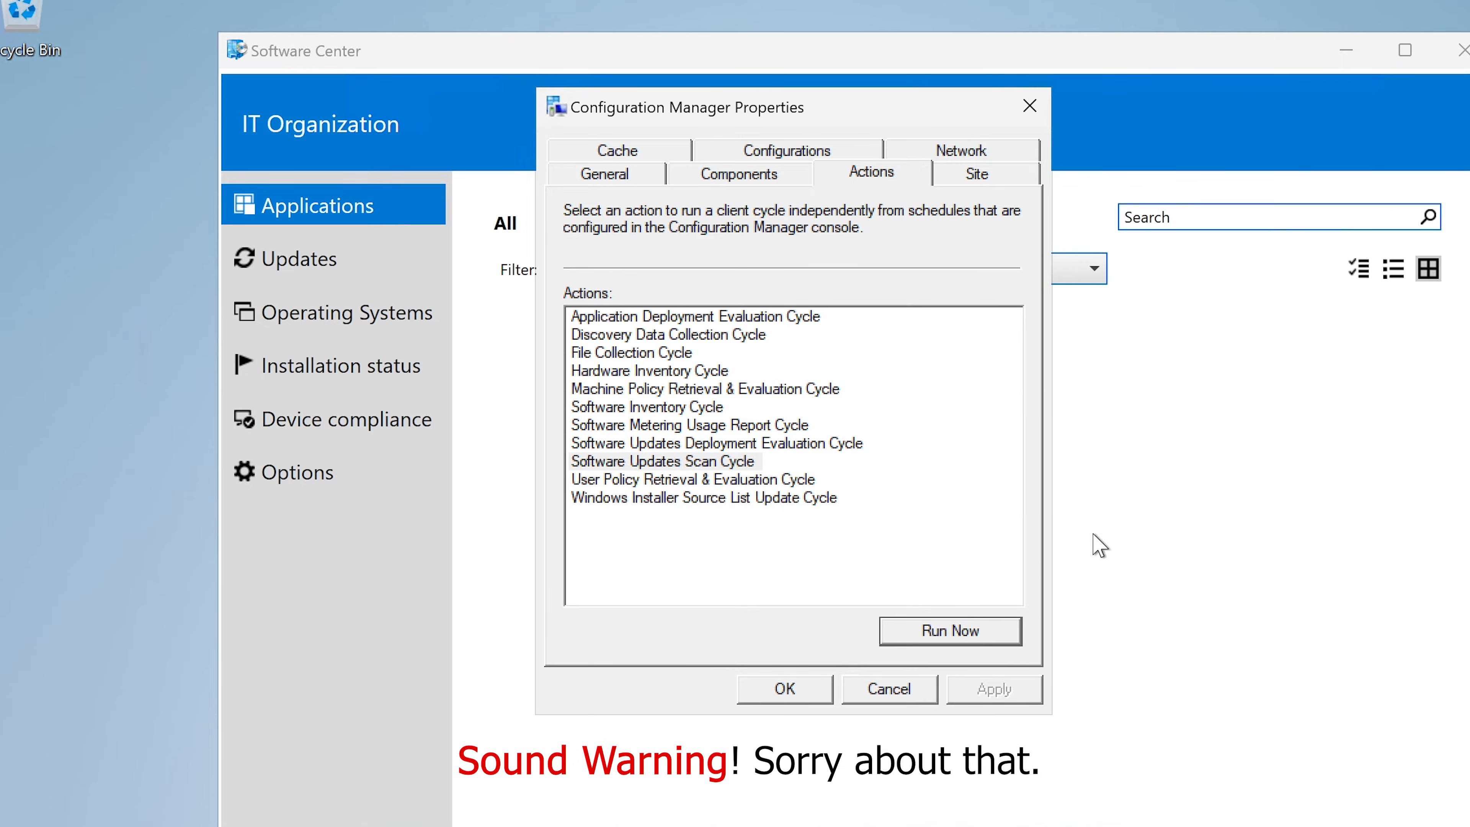
left_click(788, 499)
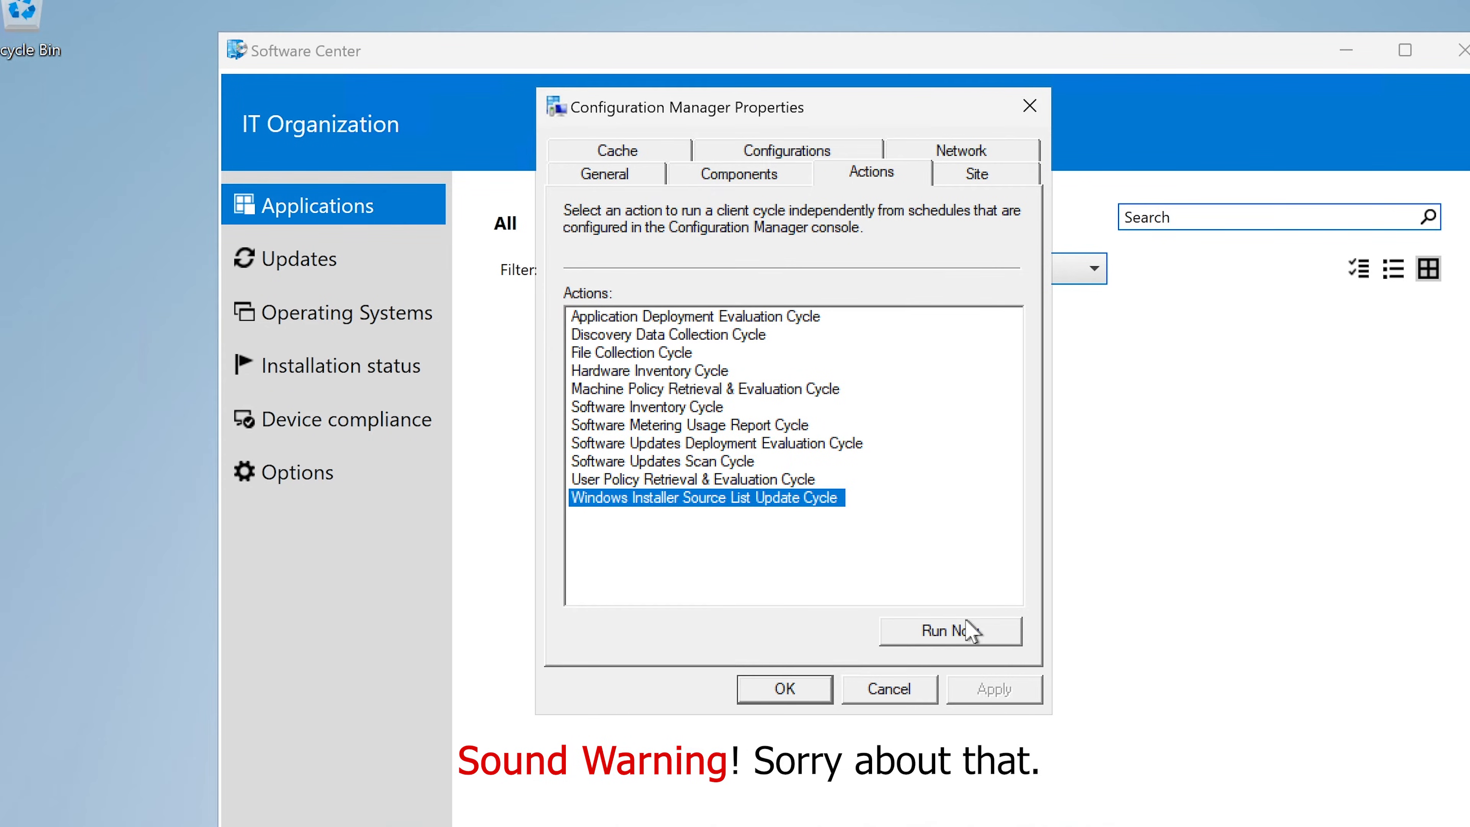
left_click(960, 631)
left_click(1085, 537)
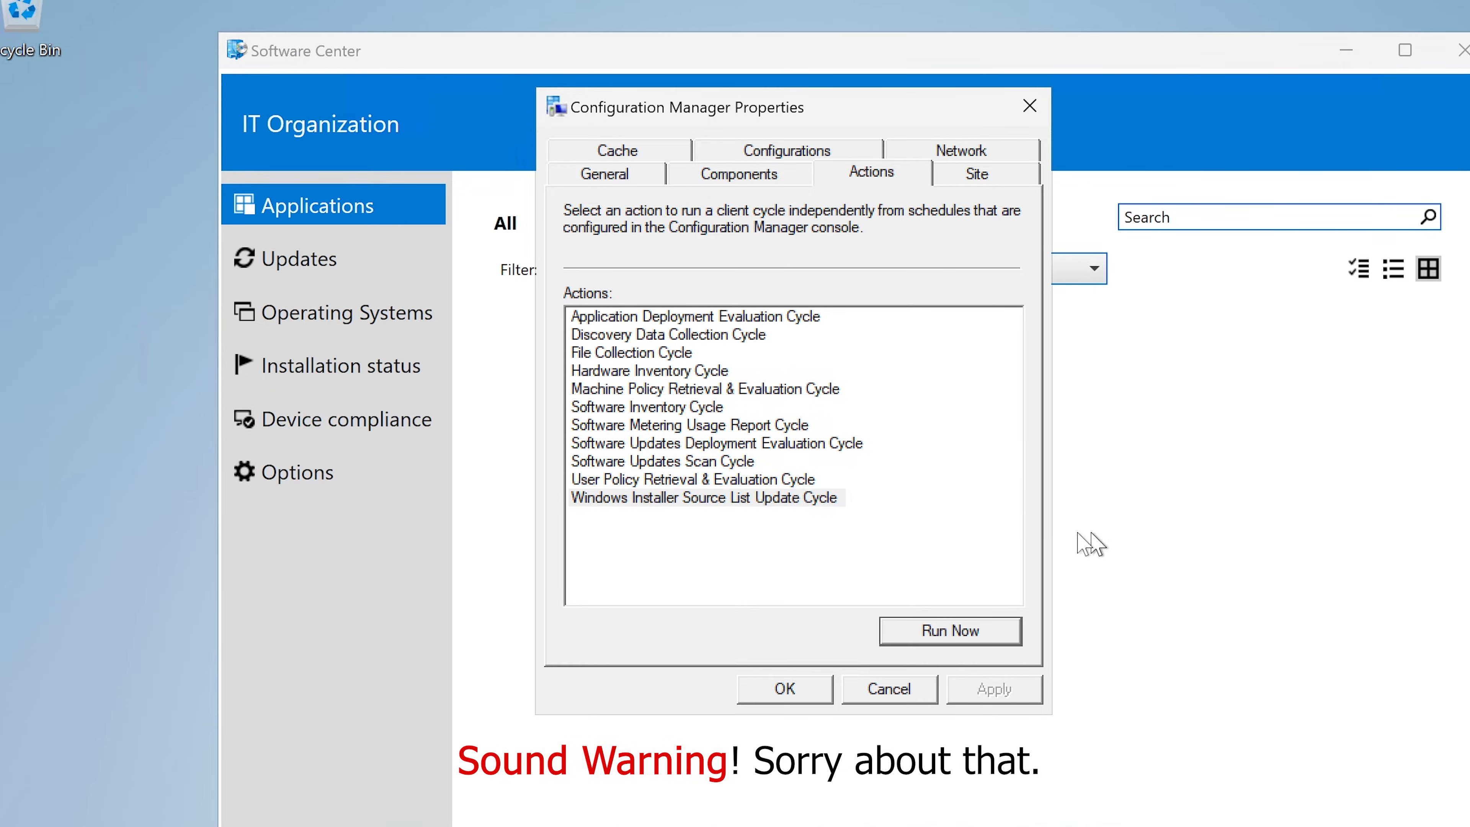
- Run the Discovery Data Collection Cycle and run the Application Deployment Evaluation Cycle once more
left_click(739, 322)
left_click(730, 337)
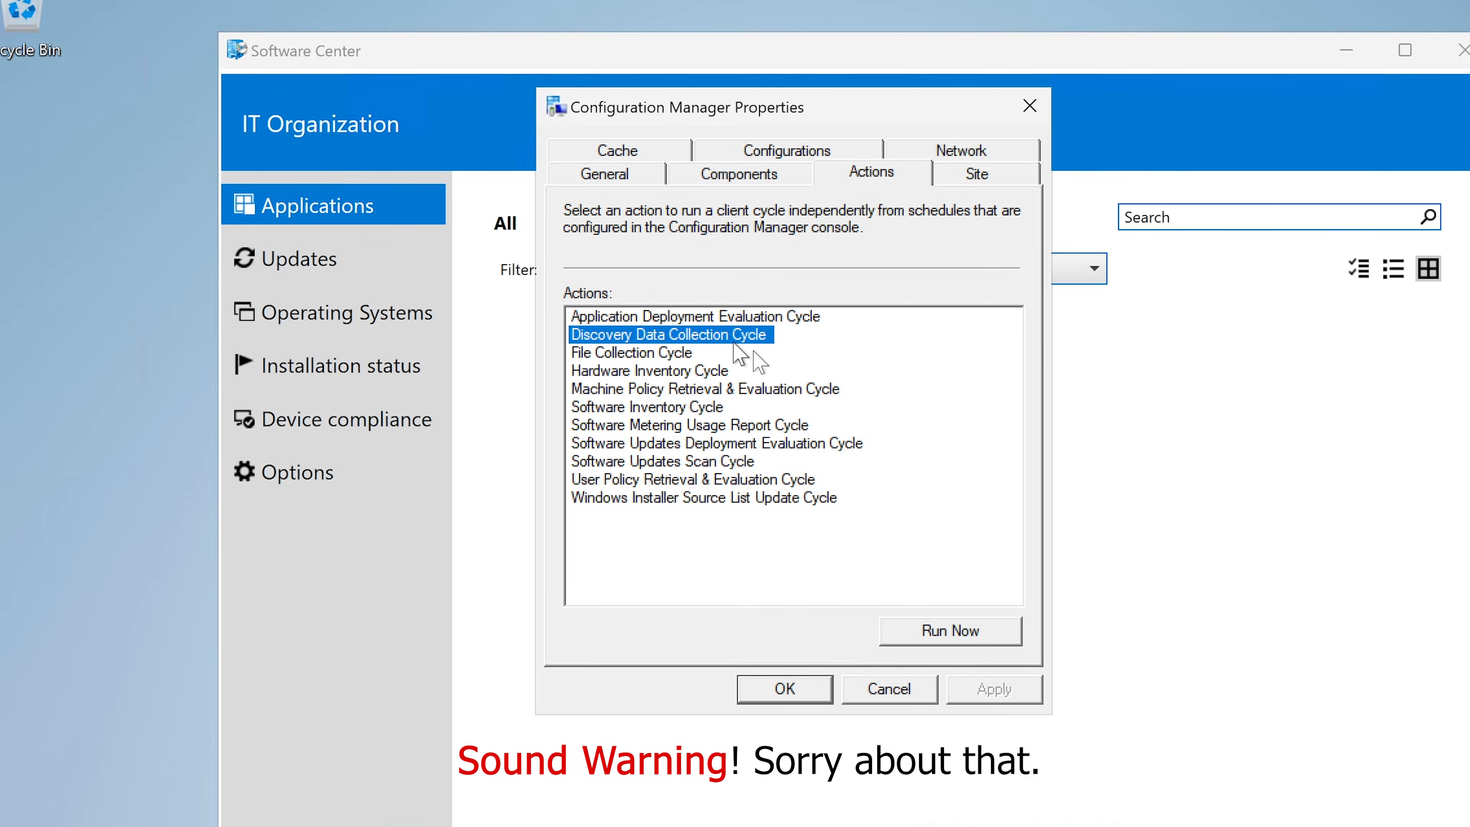
left_click(967, 633)
left_click(1077, 534)
left_click(790, 322)
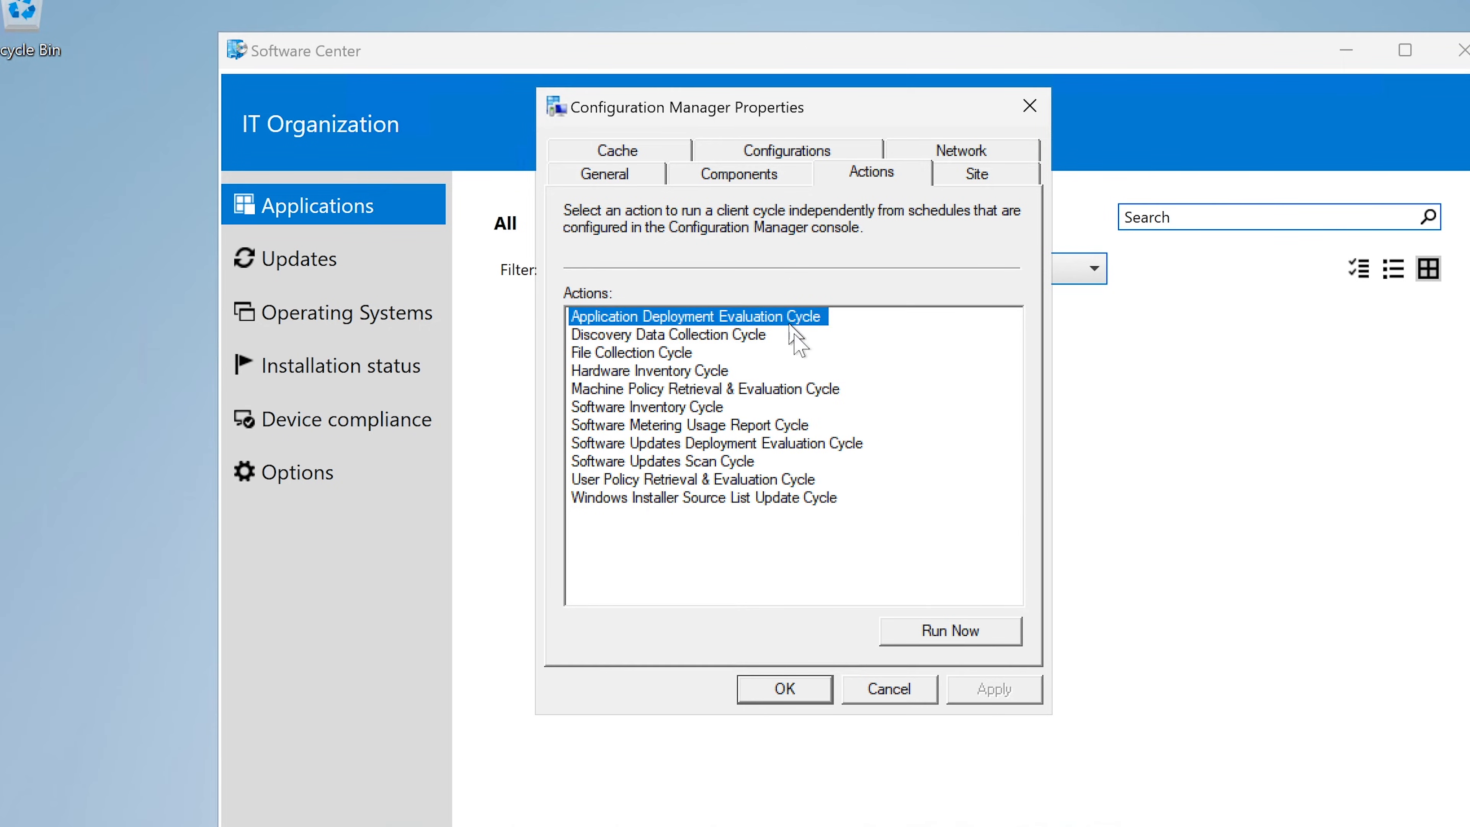
left_click(949, 633)
left_click(1017, 528)
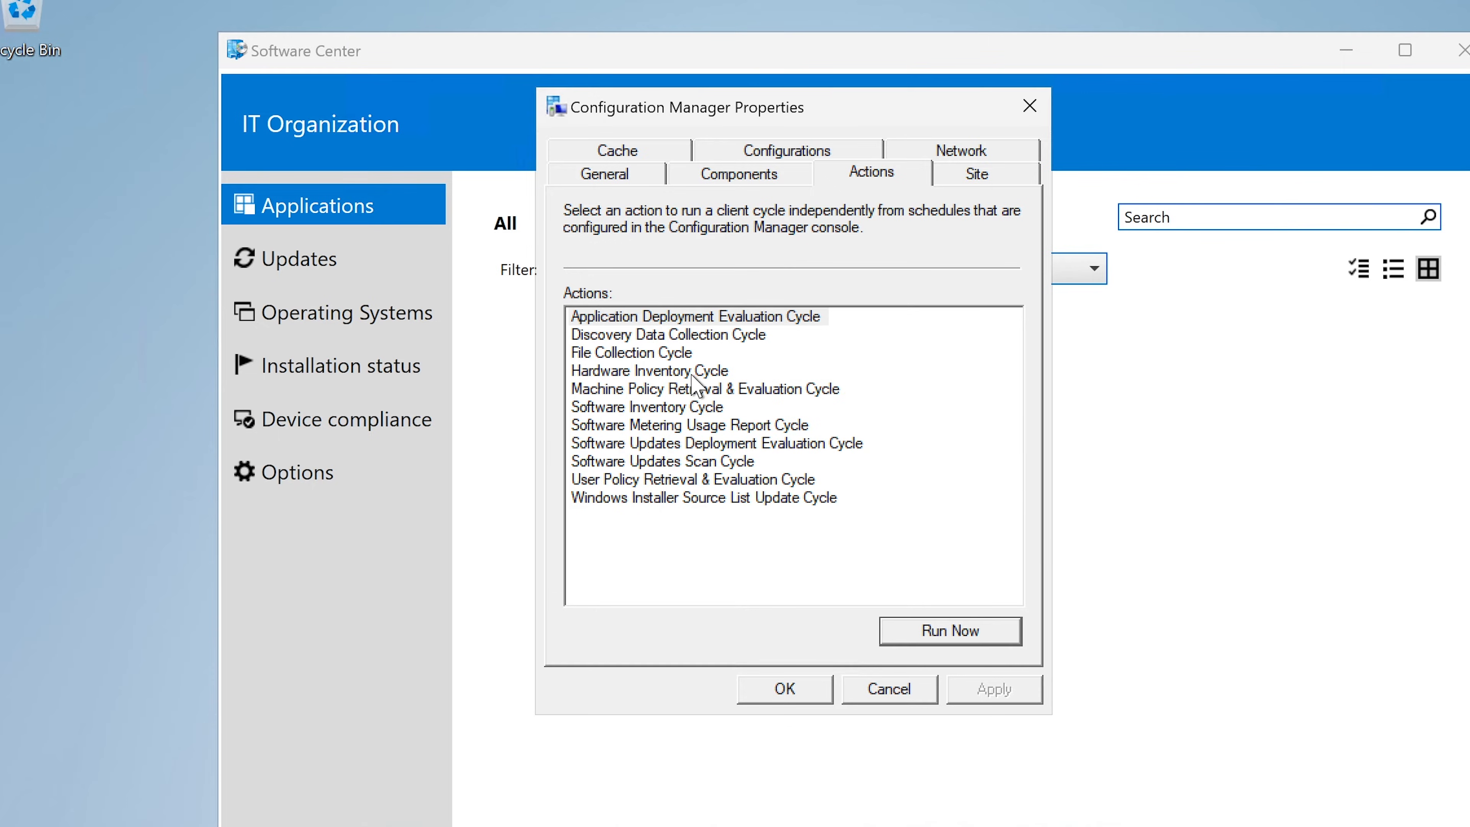
- Run the File Collection Cycle and close the Configuration Manager properties
left_click(691, 354)
left_click(961, 630)
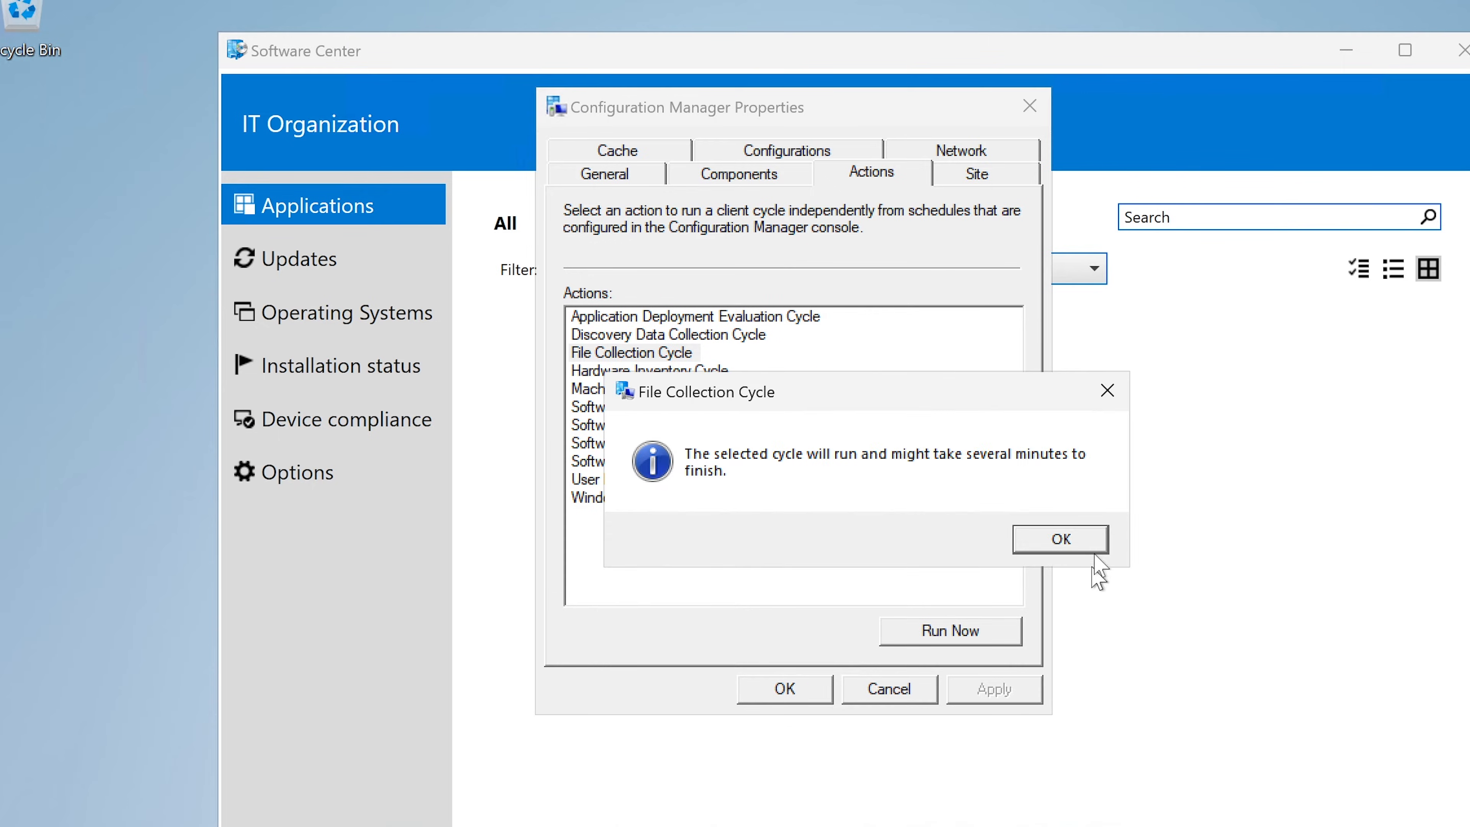
left_click(1091, 549)
key("Escape")
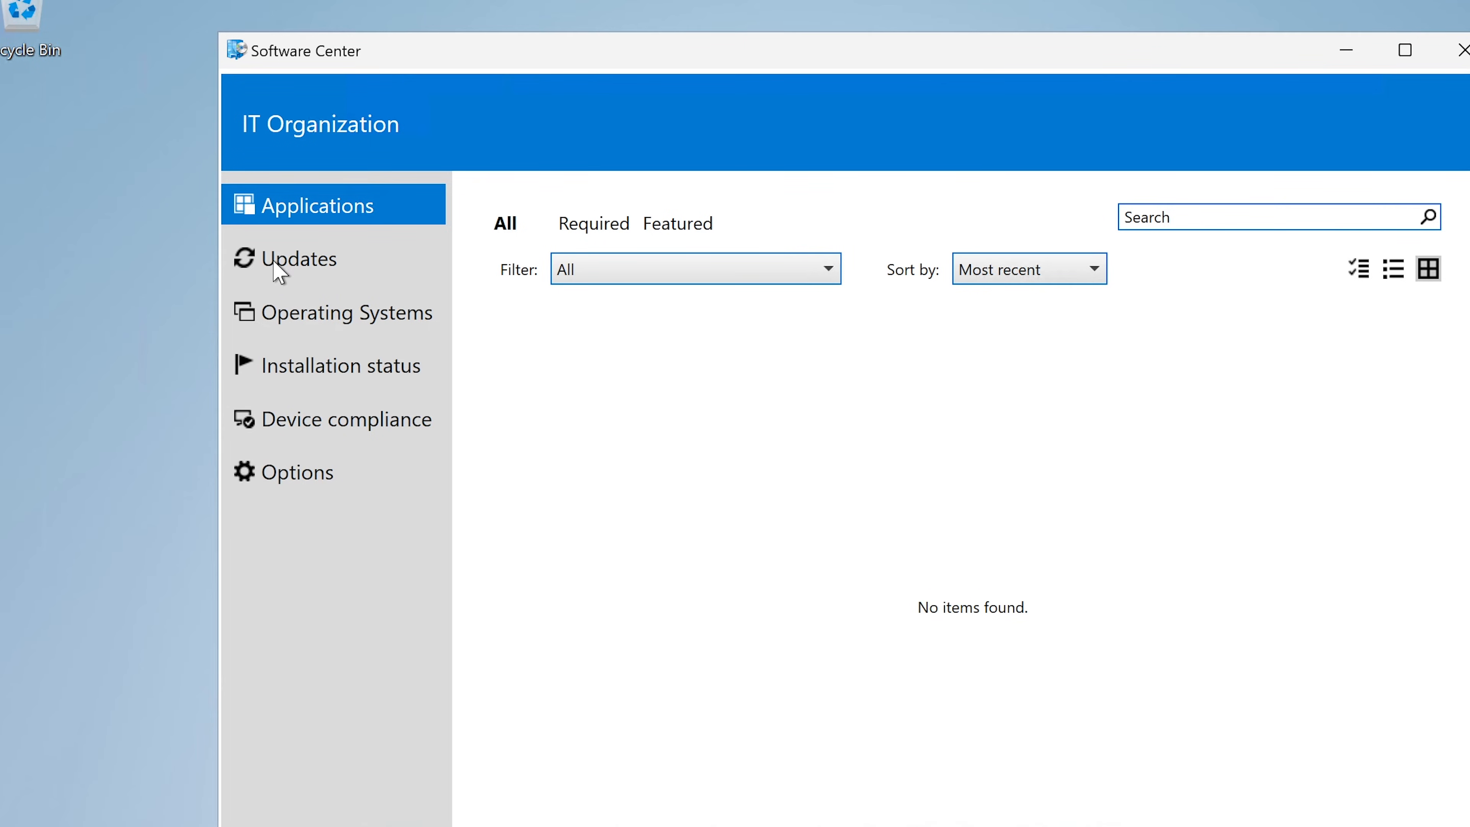
- Switch from the client computer to the Configuration Manager console and minimize the c$ File Explorer window covering it
left_click(1339, 57)
left_click(1027, 101)
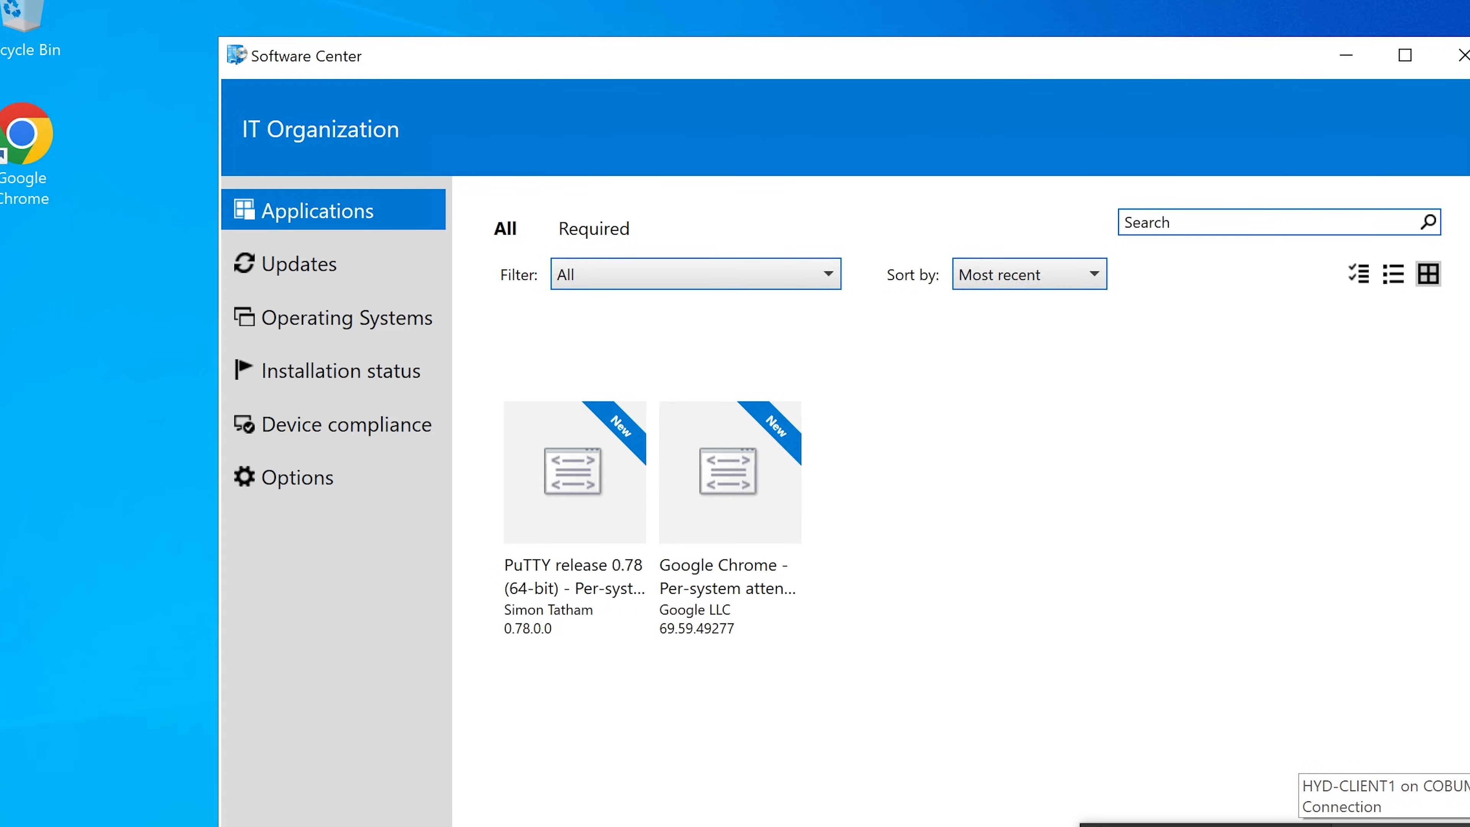
left_click(1296, 825)
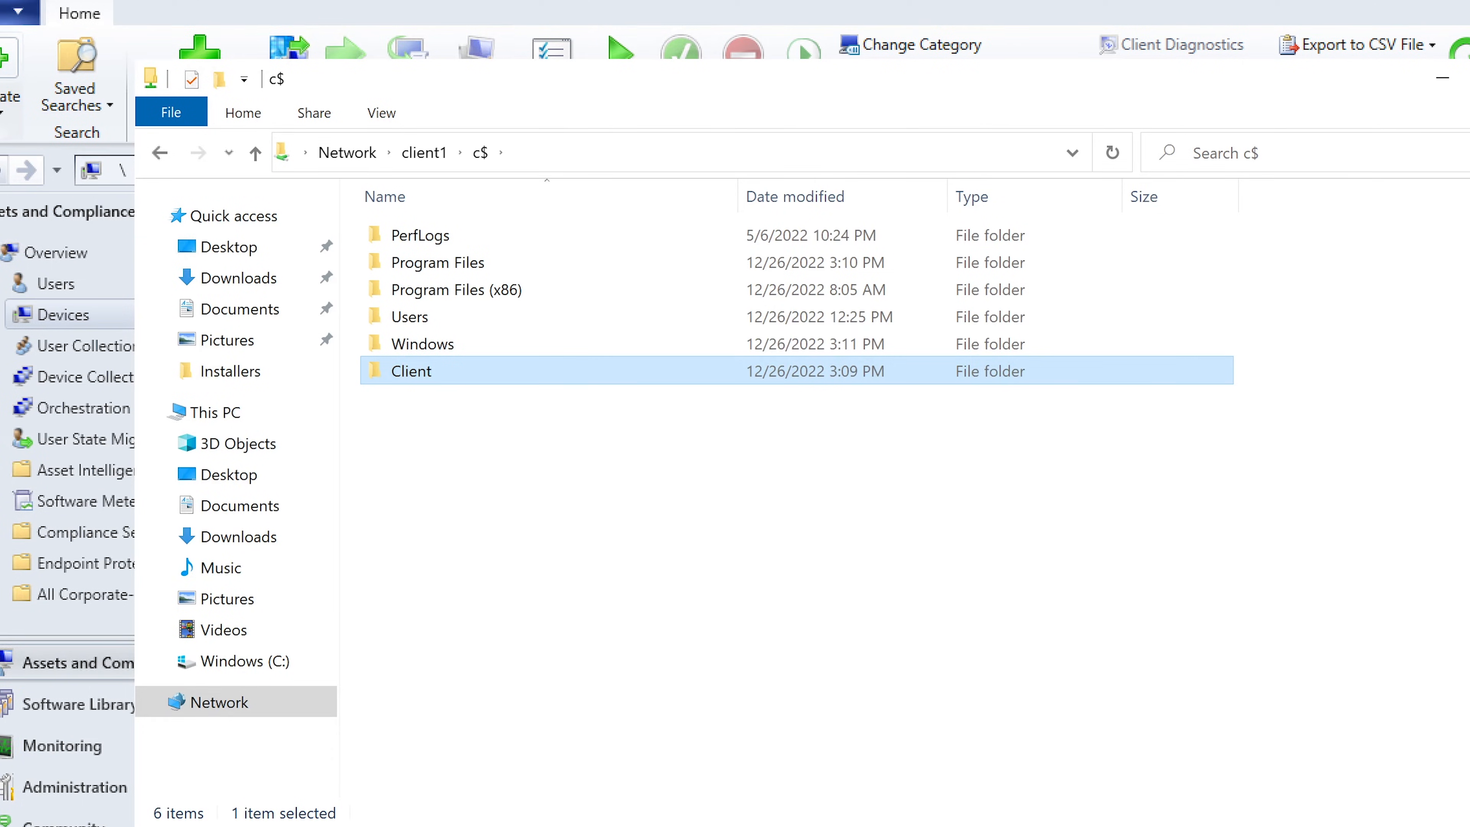
left_click(1441, 77)
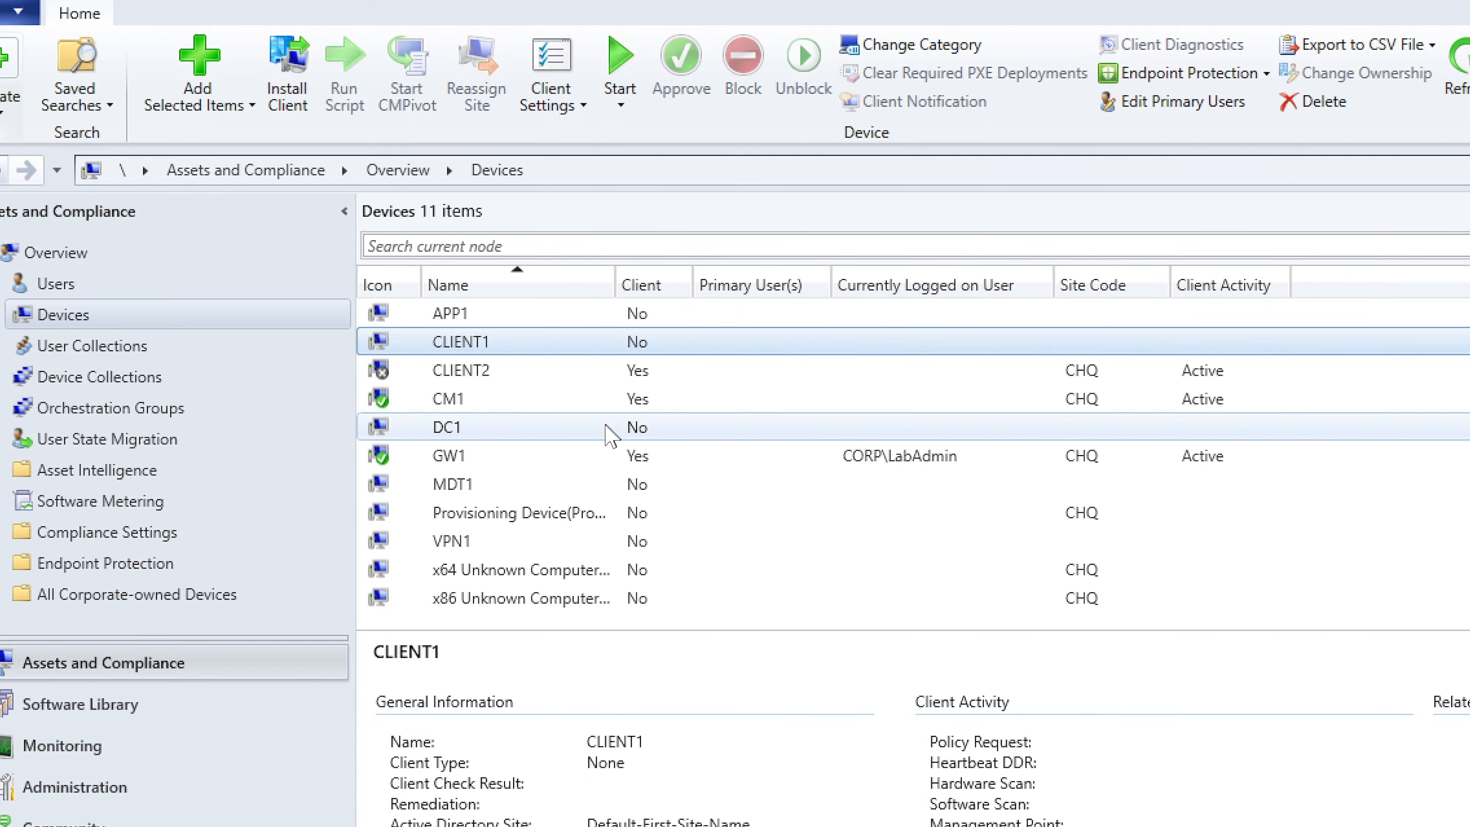
- Try to refresh the CLIENT1 entry in the Devices list and dismiss the resulting dialog
right_click(411, 341)
left_click(399, 313)
left_click(440, 341)
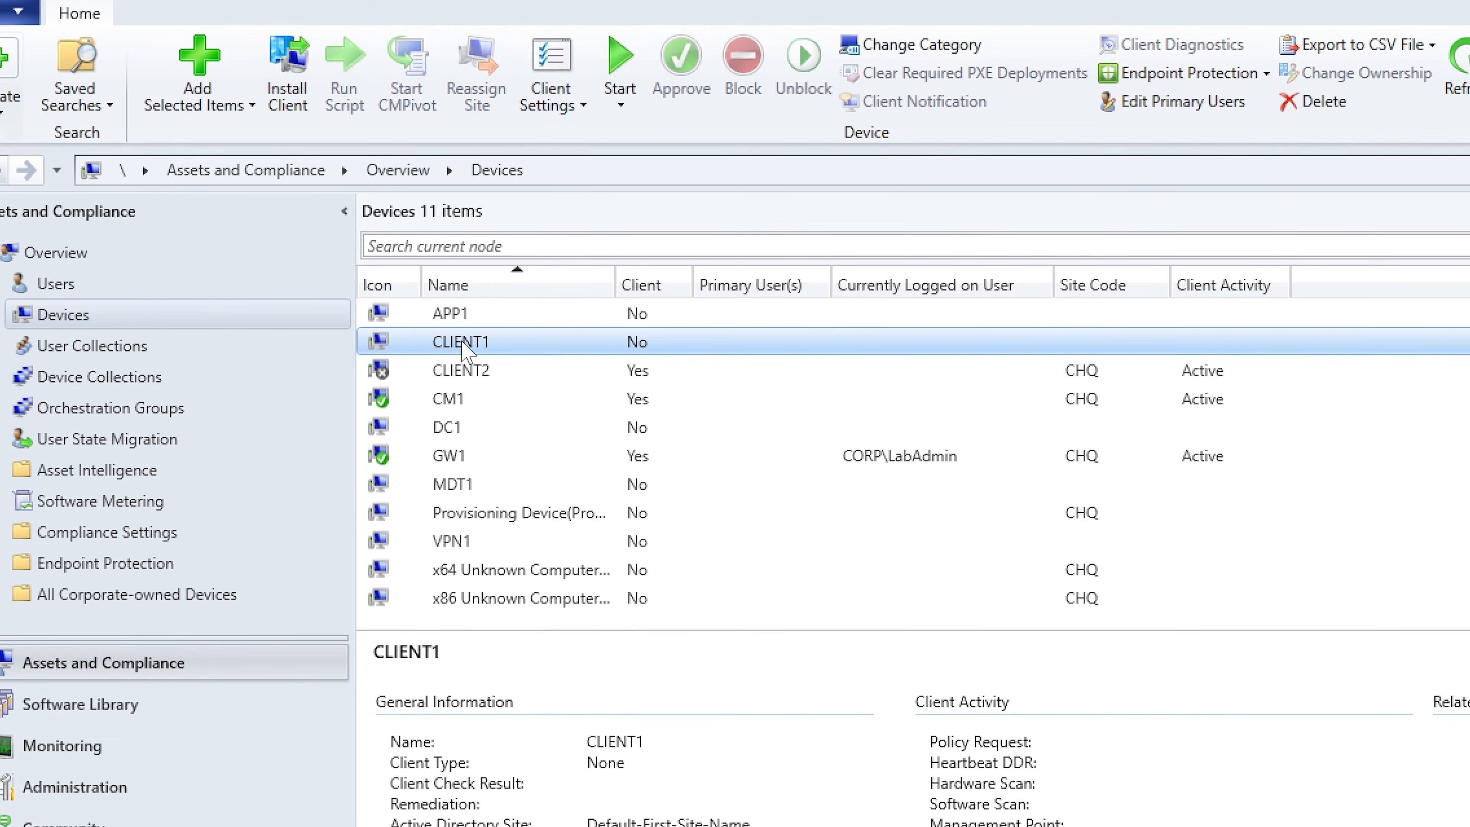
right_click(466, 343)
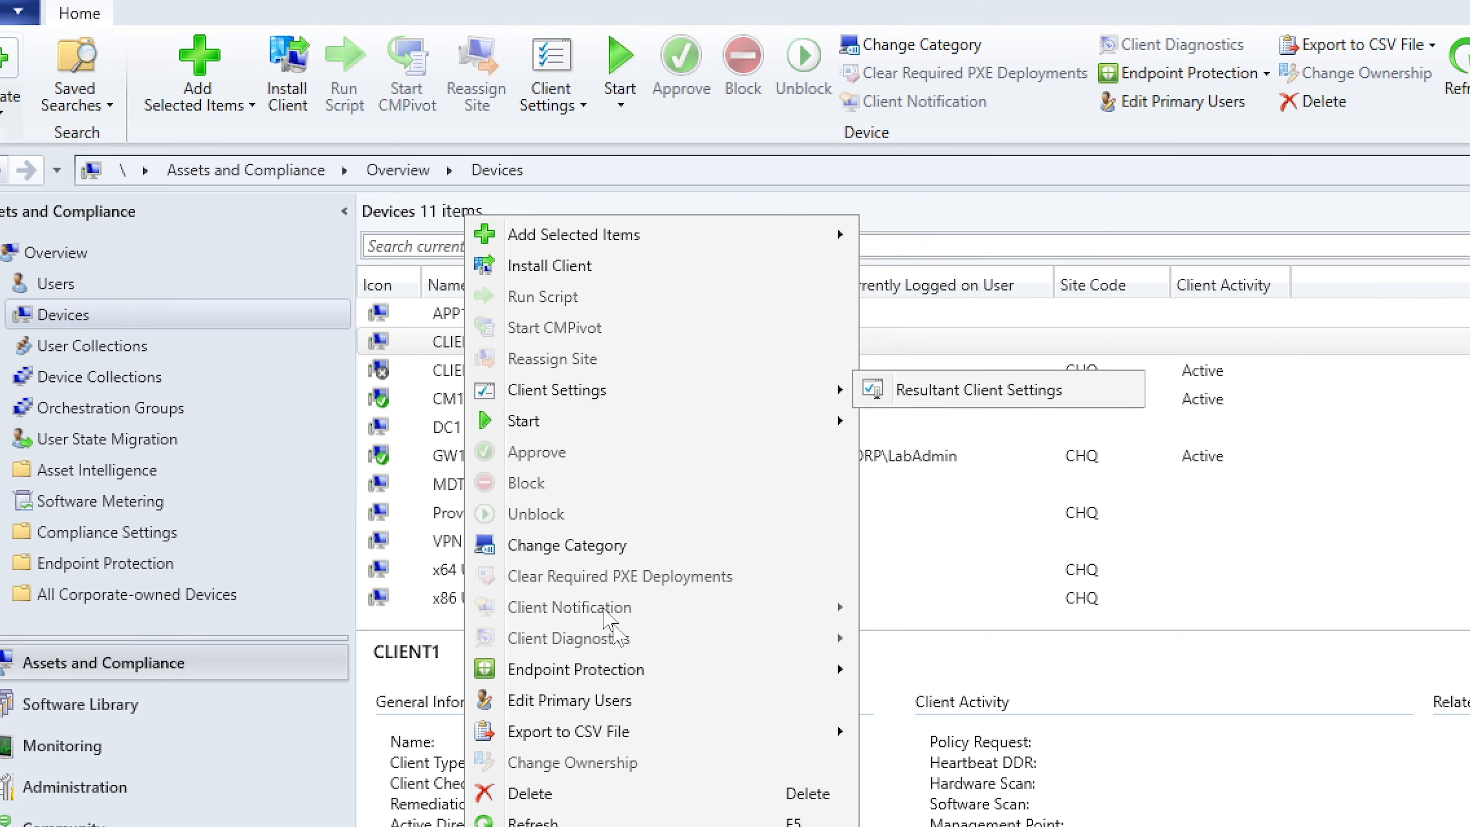
left_click(547, 821)
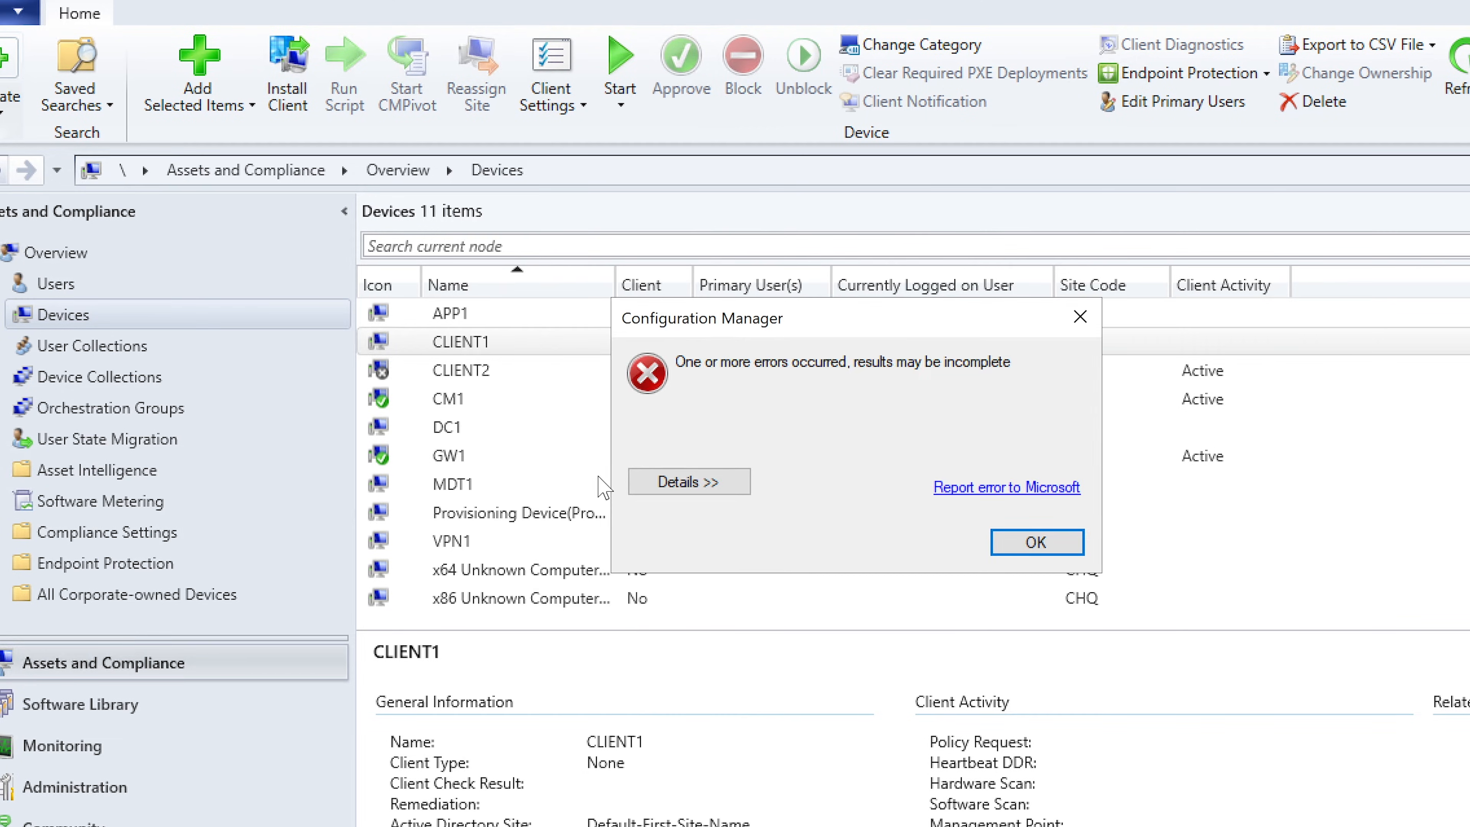
left_click(1027, 543)
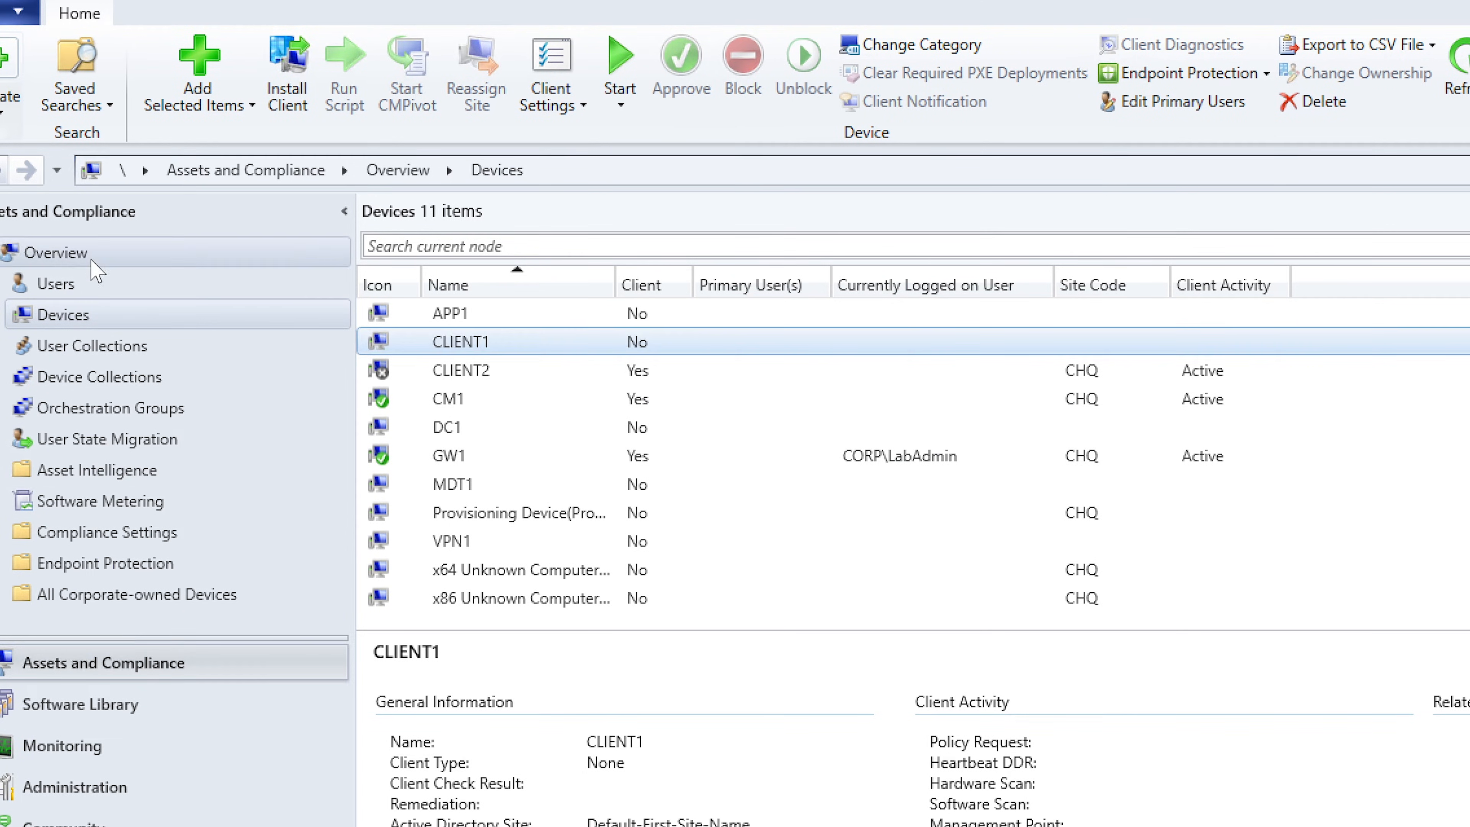
- Reload the Devices list by way of the Overview node and check the client status of CLIENT1 and GW1
left_click(79, 282)
left_click(85, 261)
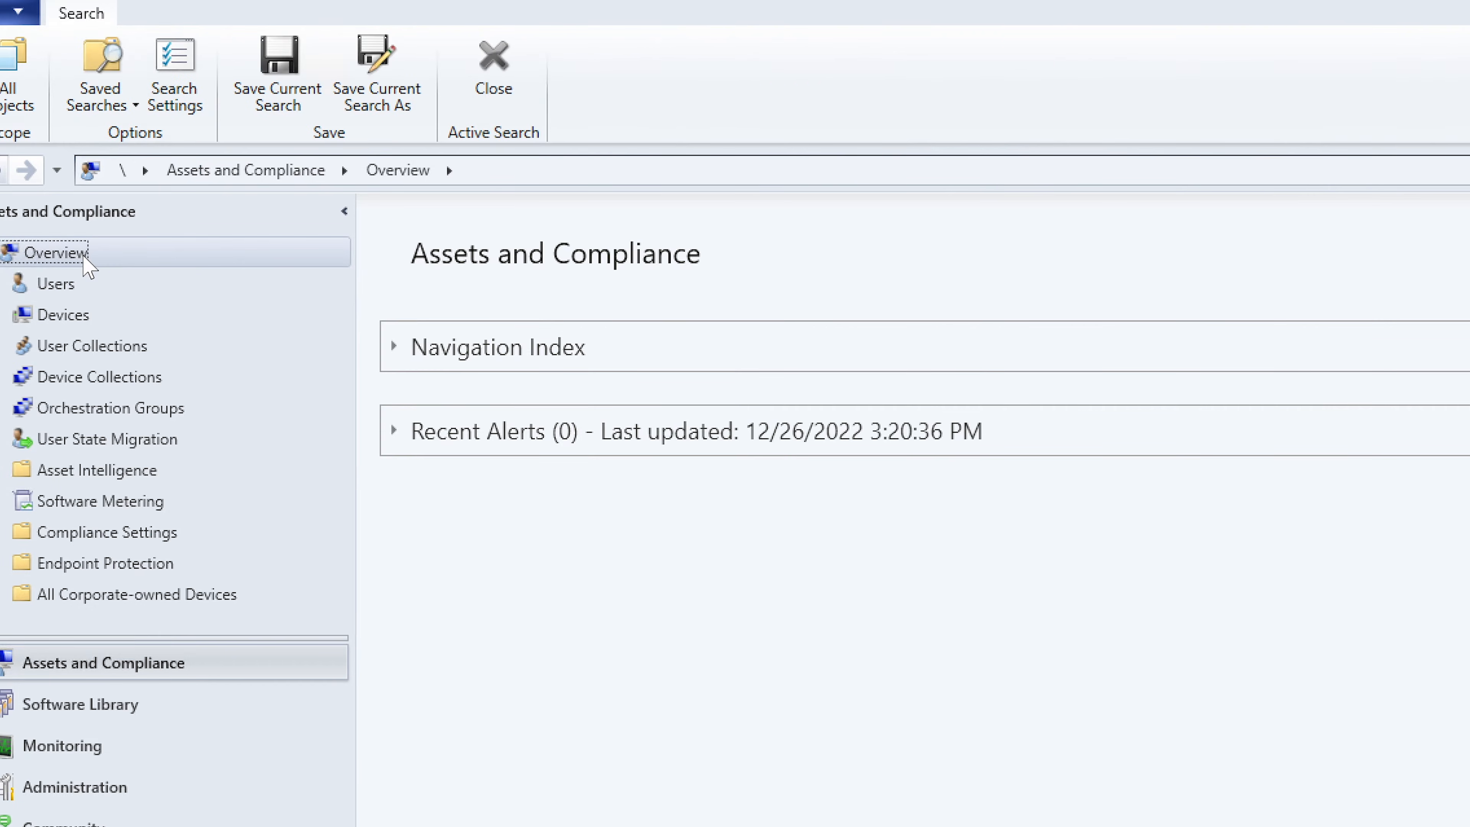
left_click(87, 319)
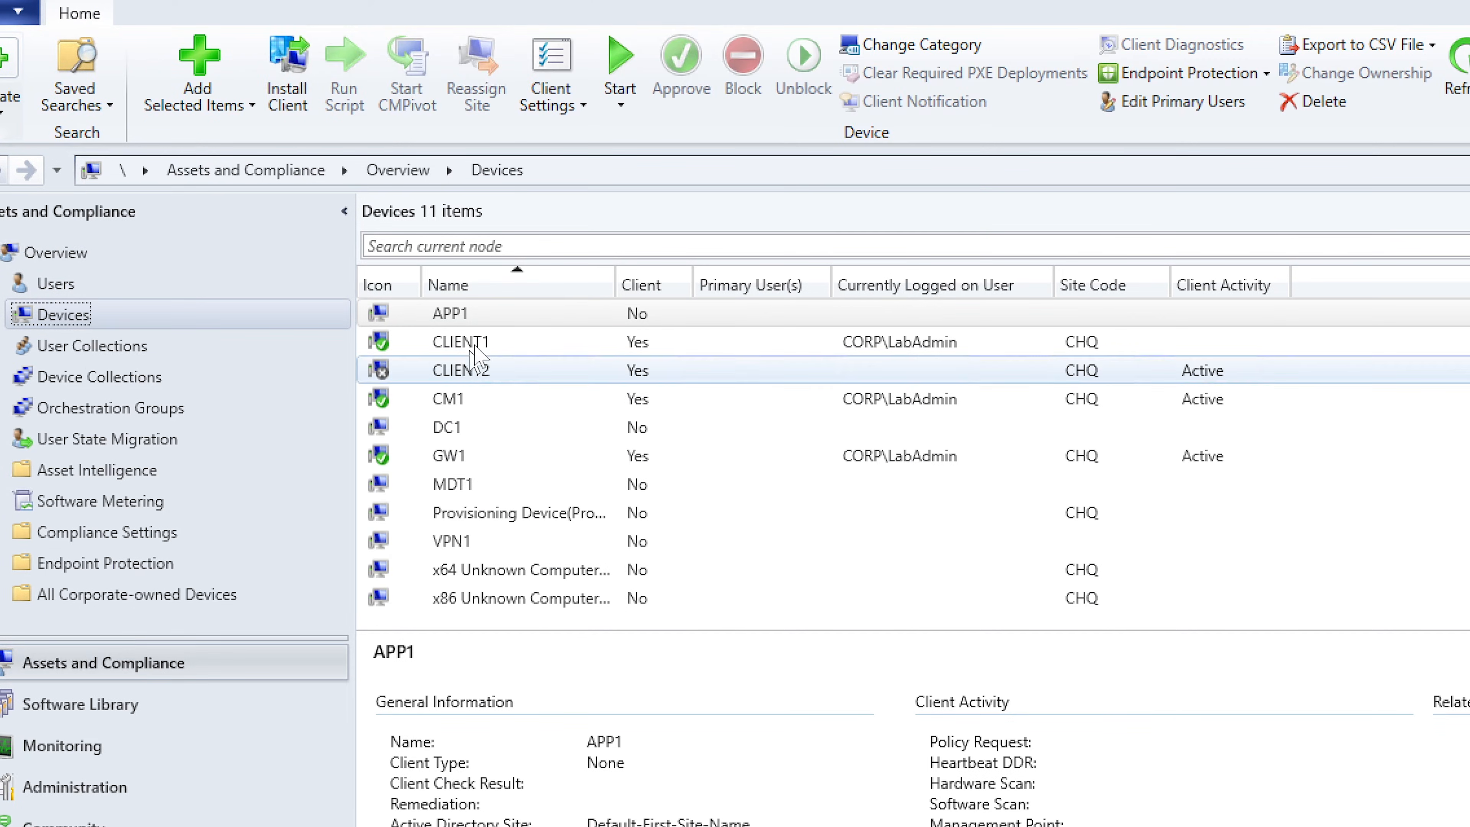
left_click(482, 348)
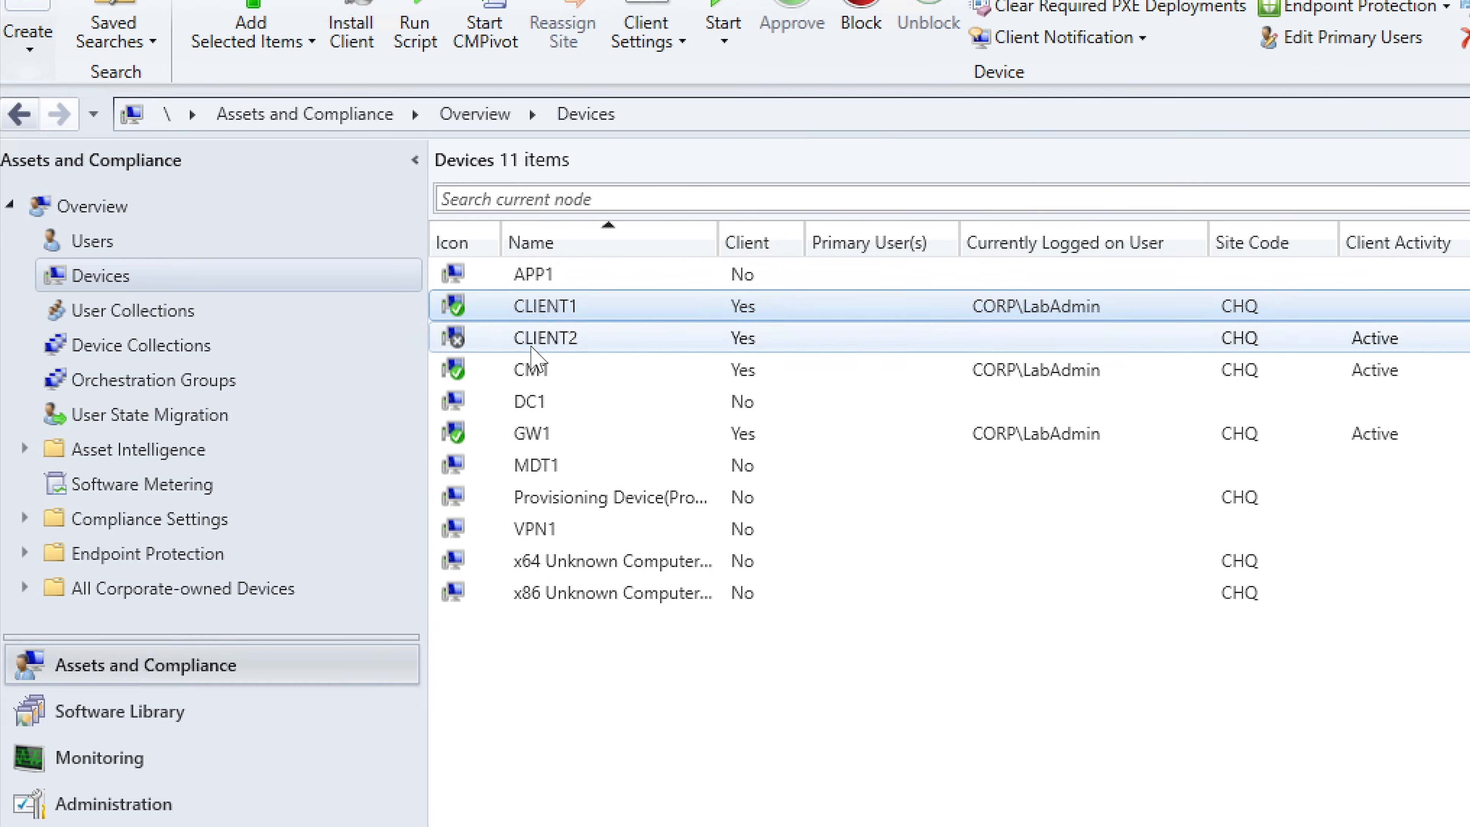
left_click(531, 435)
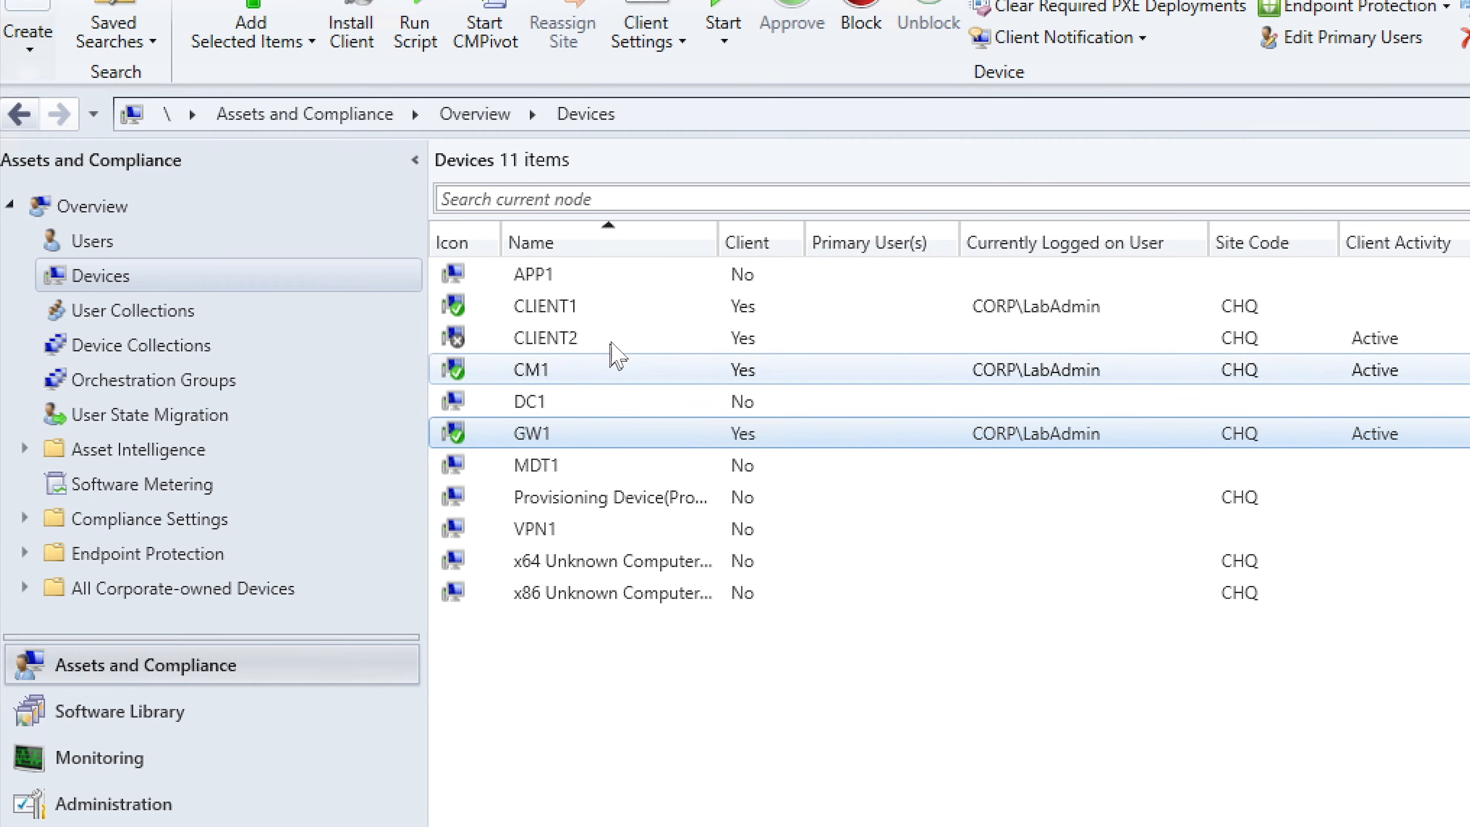
- View the Run Script wizard for CLIENT1 and exit it without running a script
right_click(568, 307)
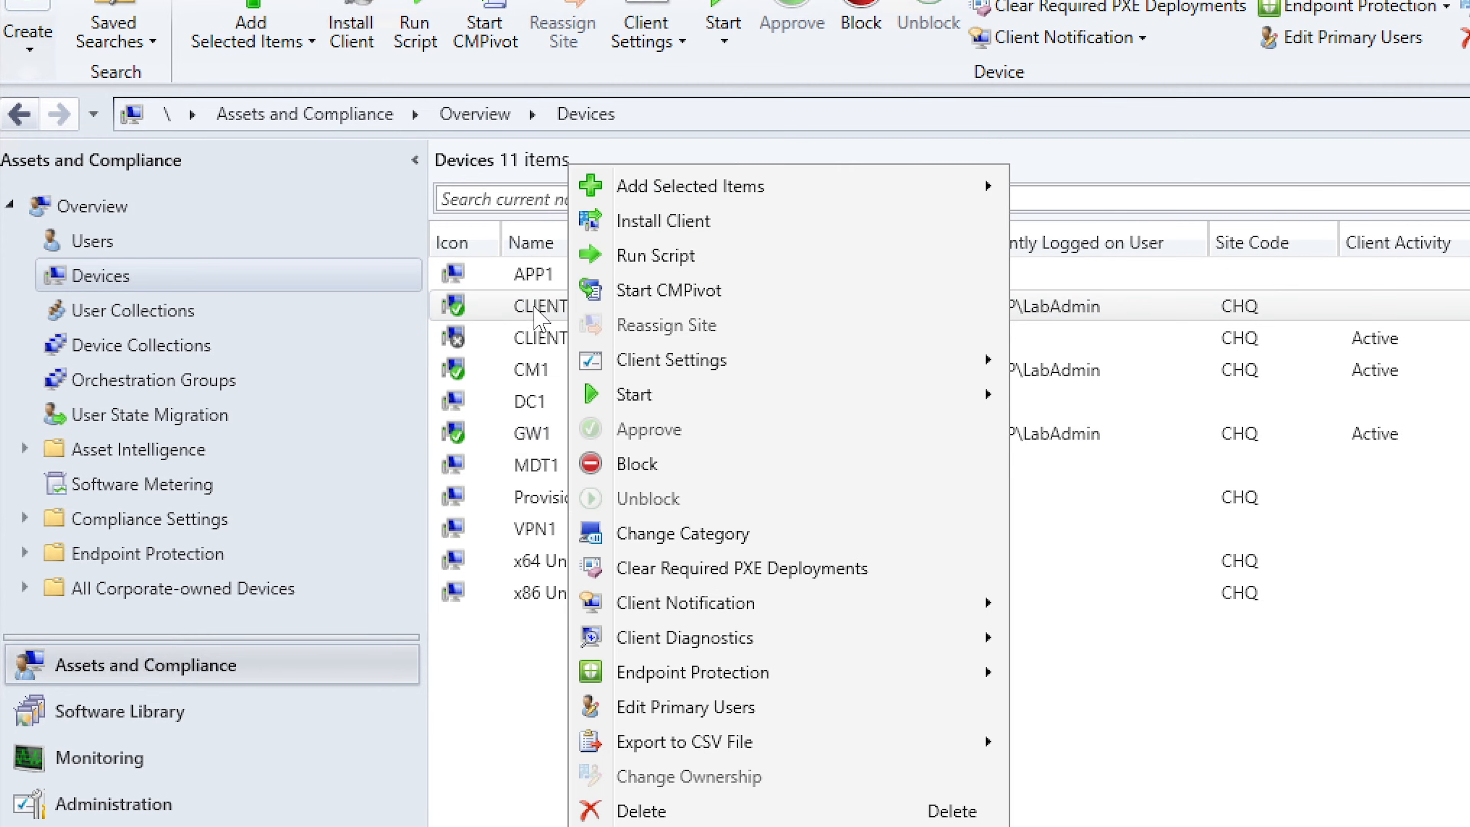
left_click(694, 254)
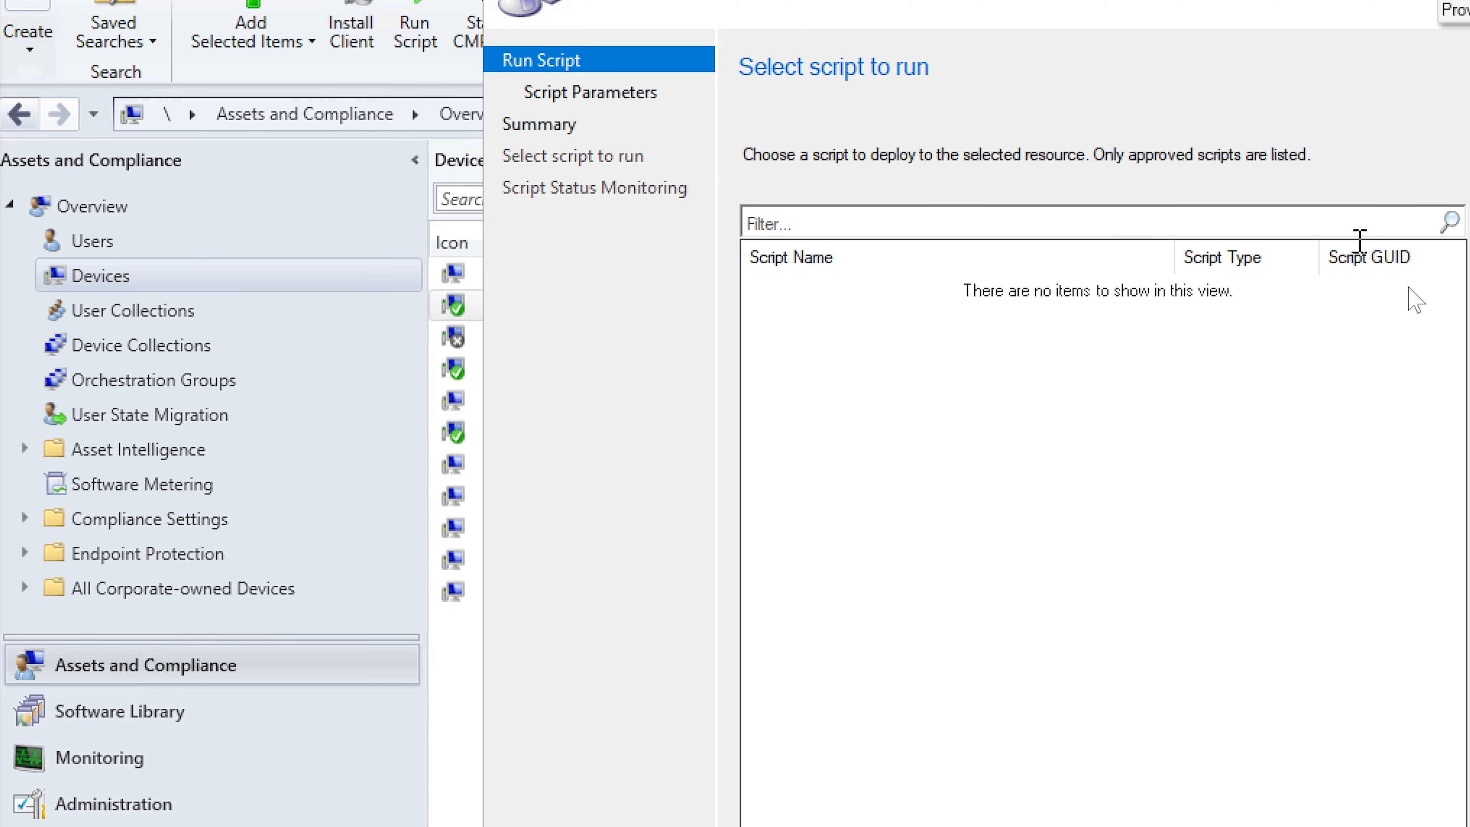
key("Escape")
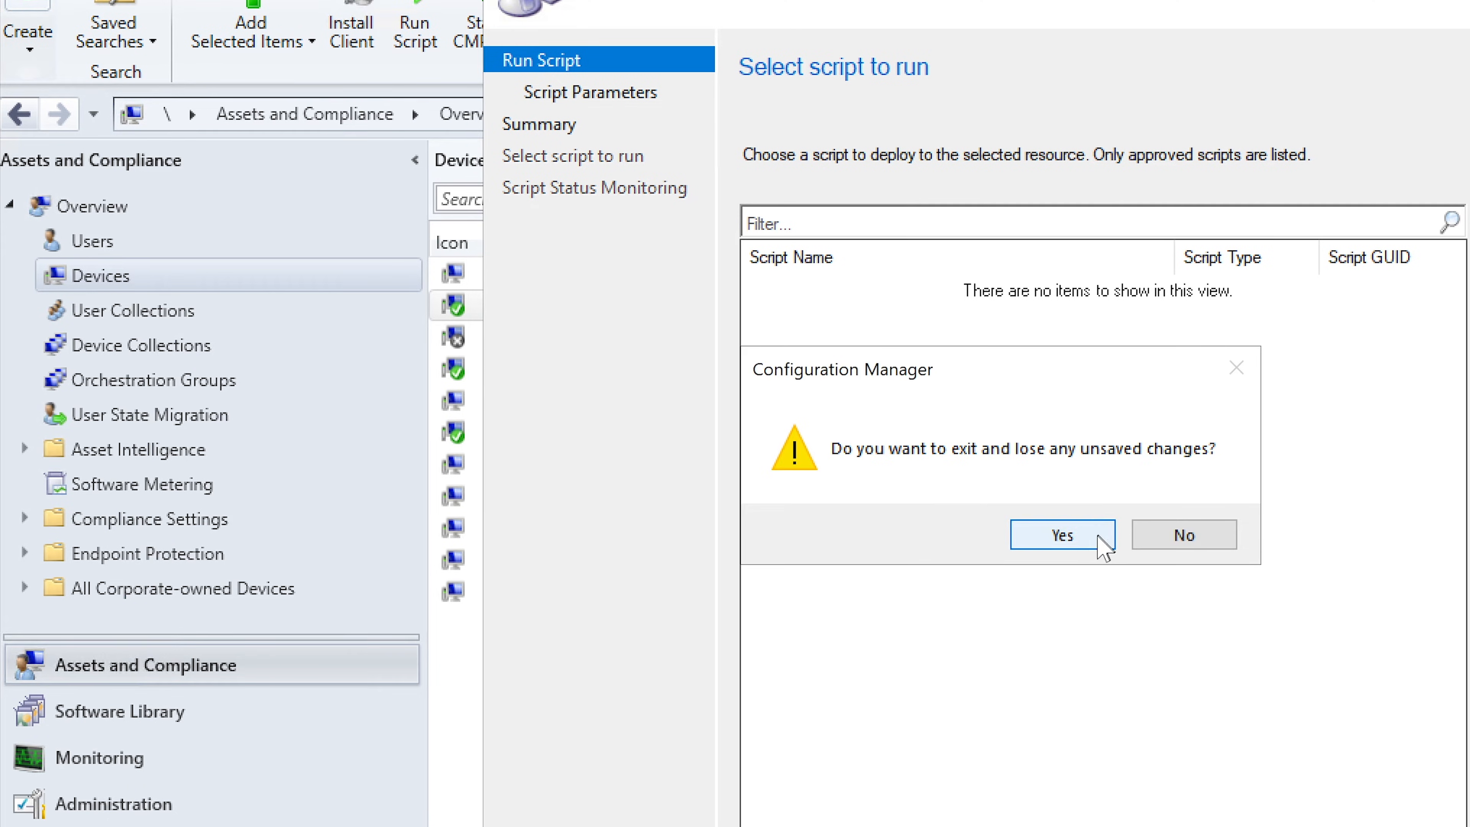
left_click(1015, 535)
- Look through the Start and Client Notification commands available for CLIENT1, then return to the Devices list
right_click(610, 305)
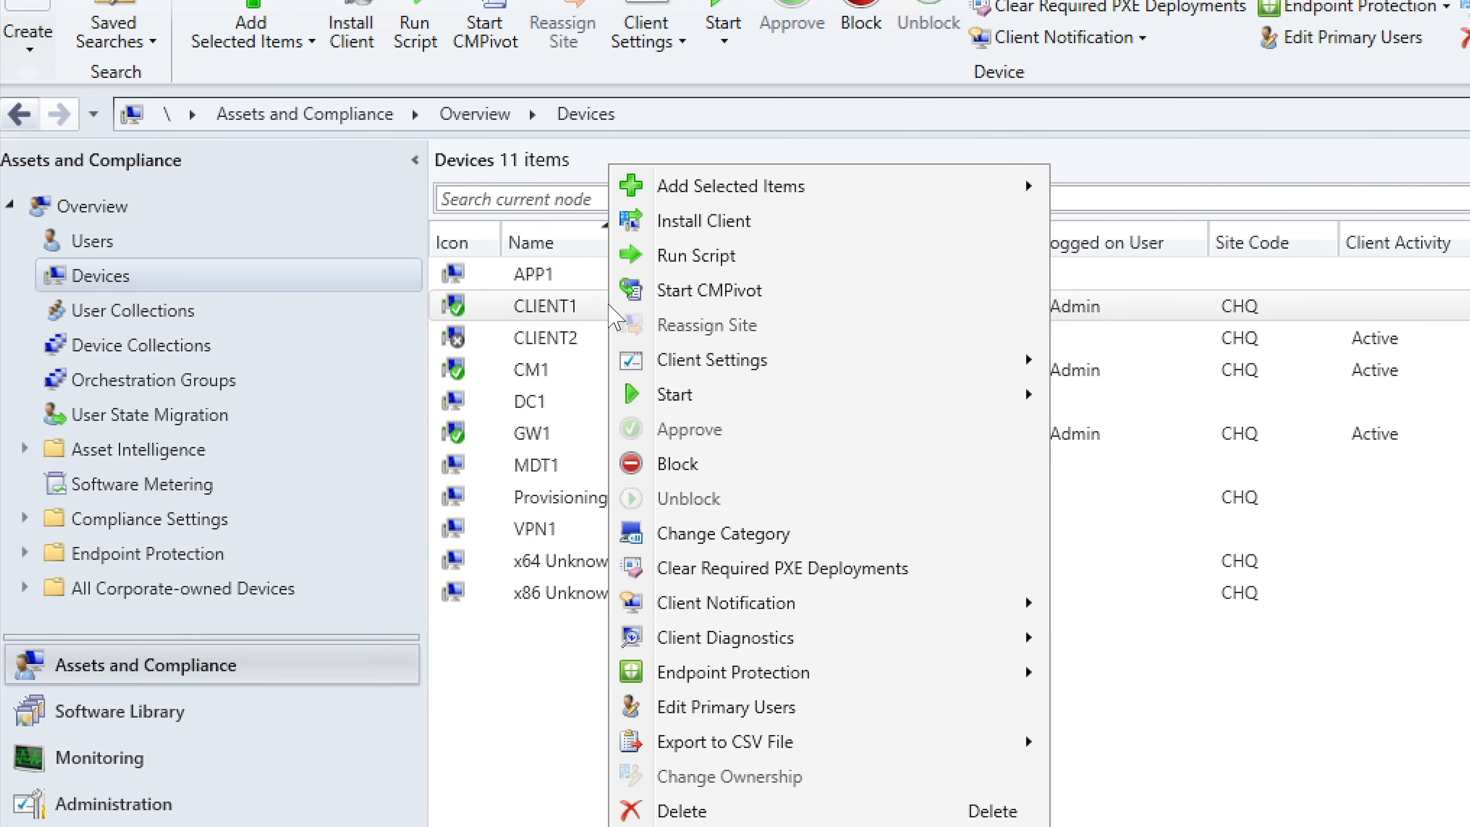
mouse_move(889, 366)
mouse_move(874, 396)
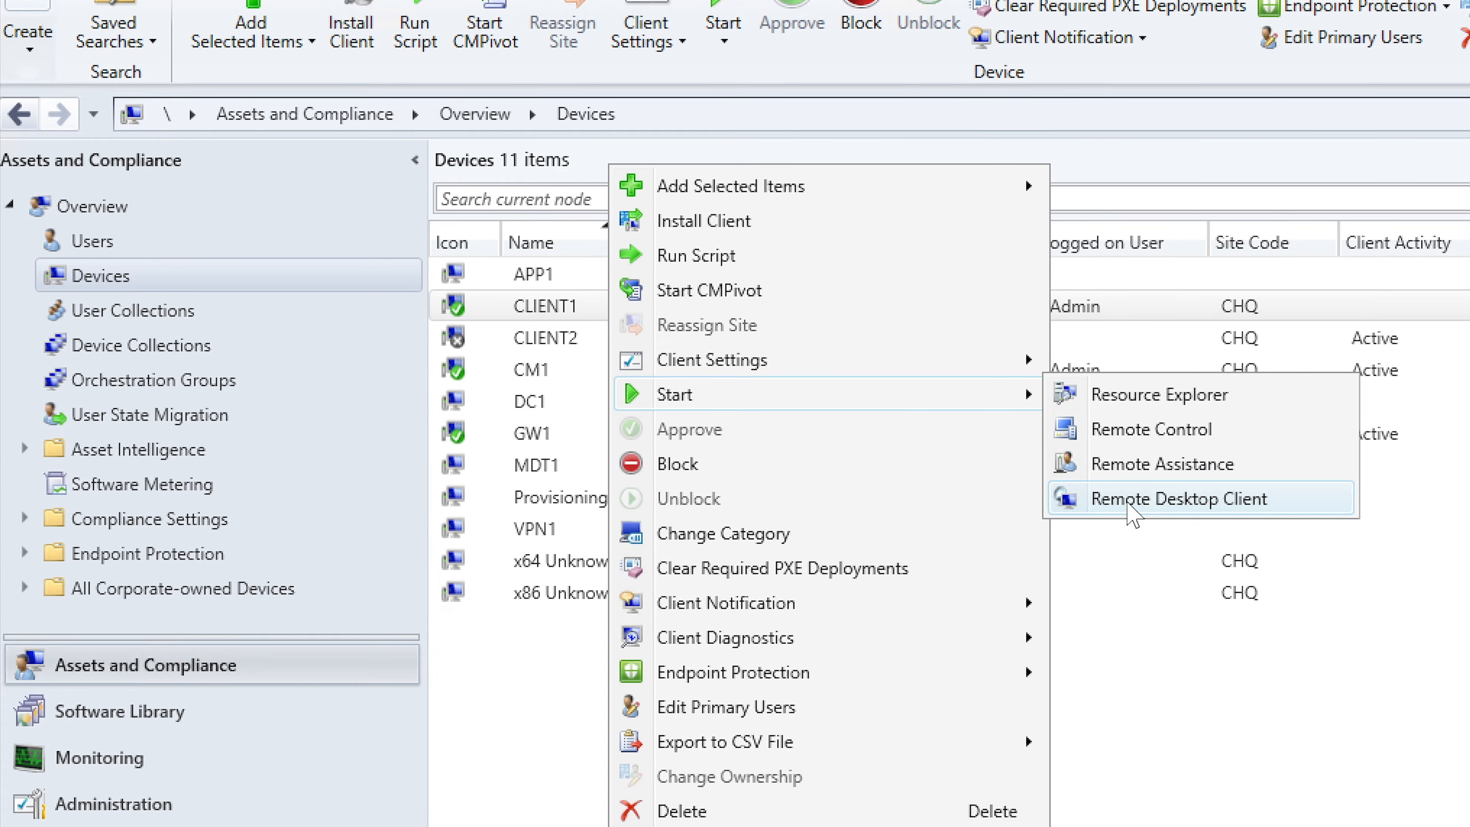
mouse_move(749, 608)
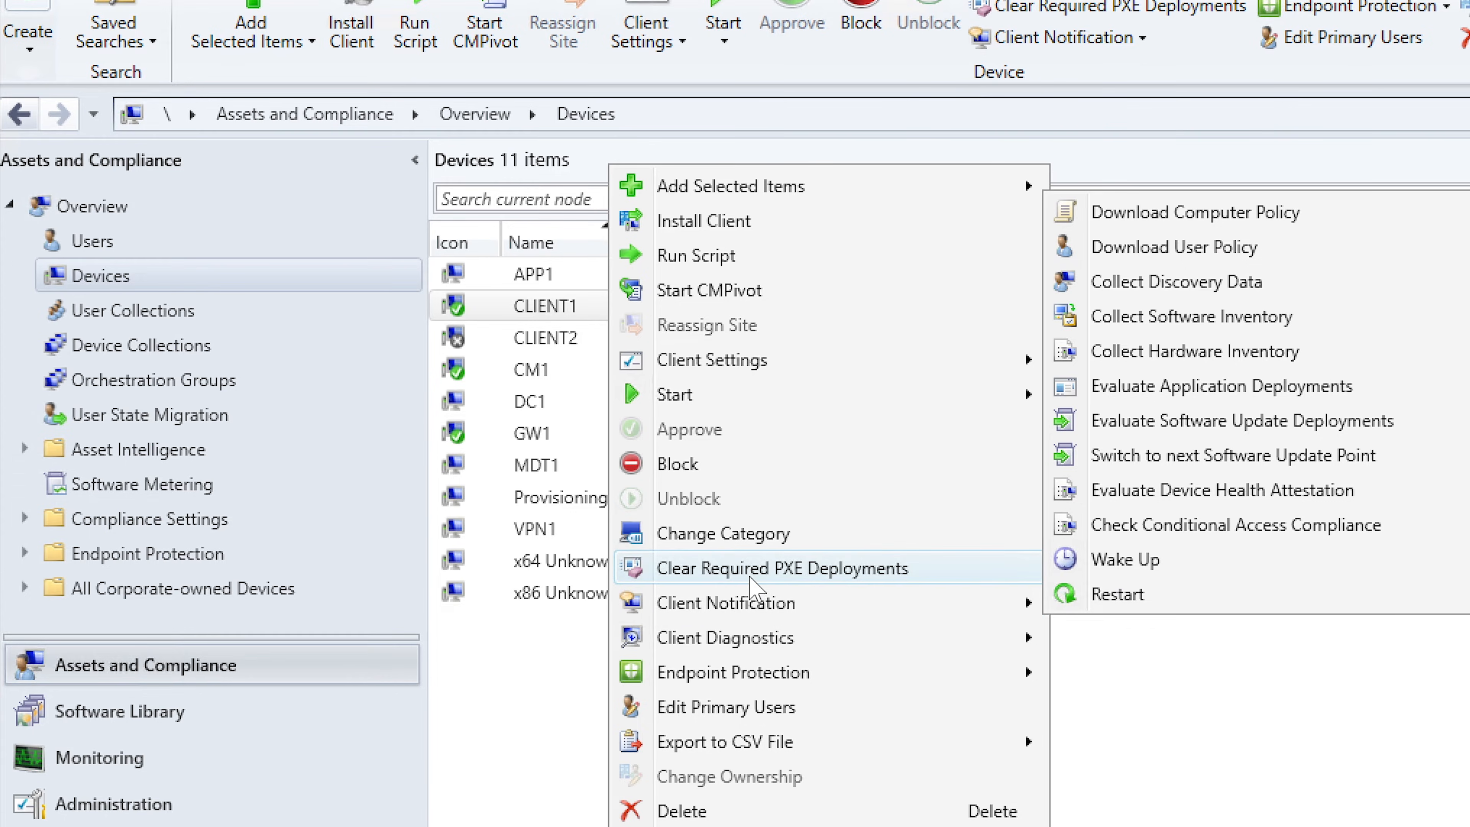
left_click(120, 279)
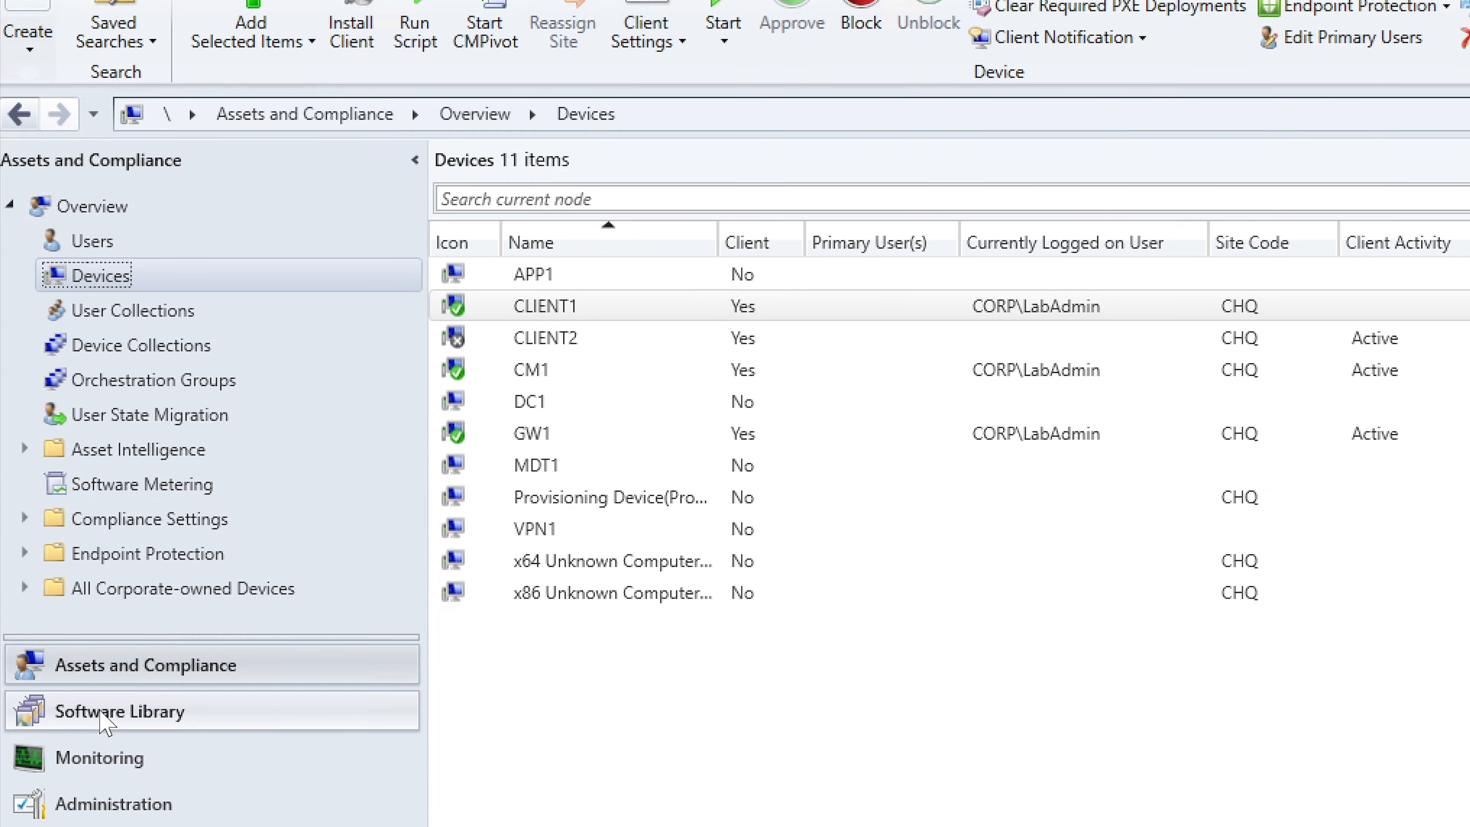
- Examine the Google Chrome and PuTTY release 0.78 (64-bit) entries among the Software Library's application management packages
left_click(115, 715)
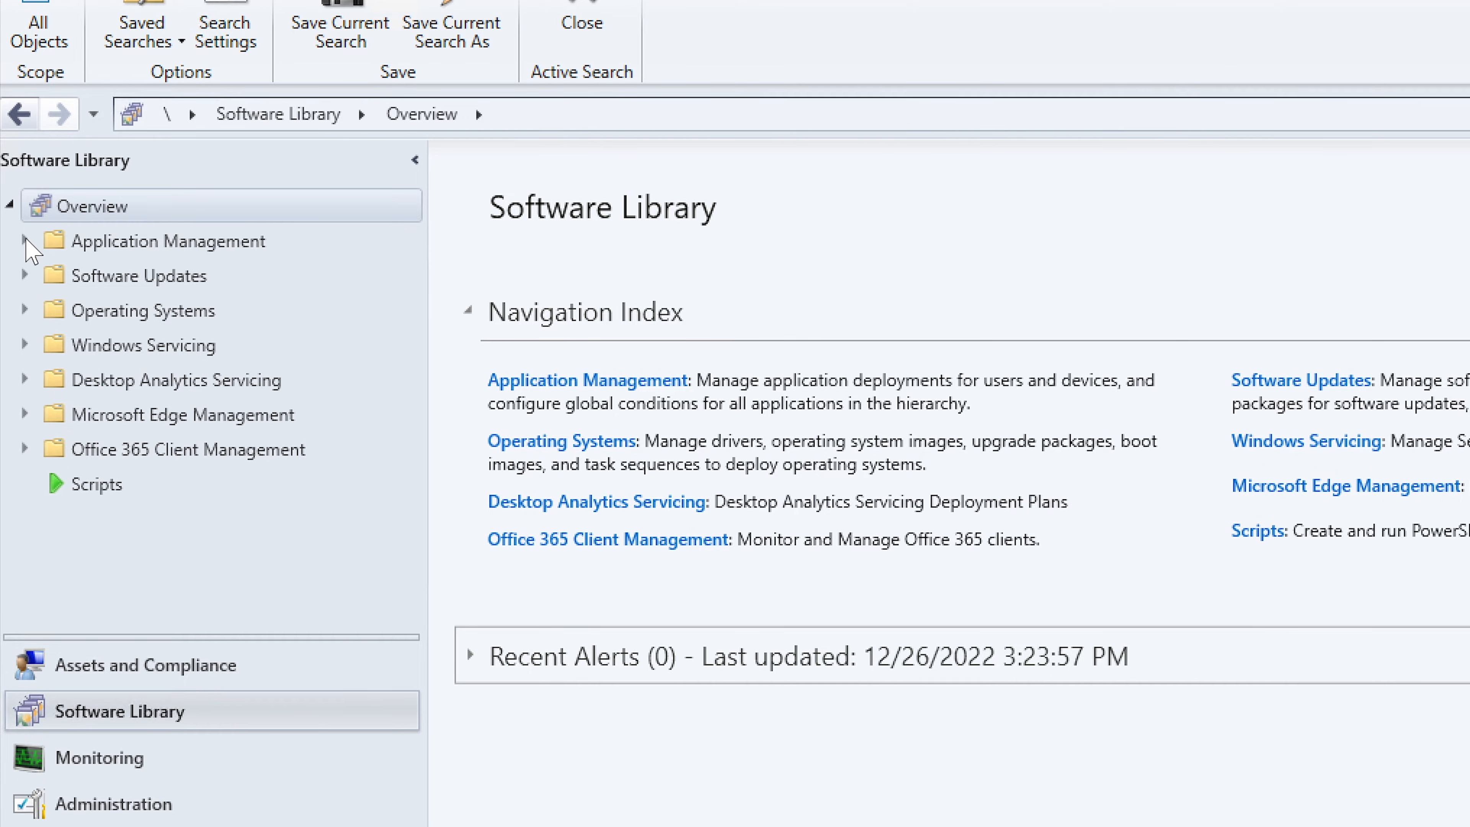
left_click(25, 241)
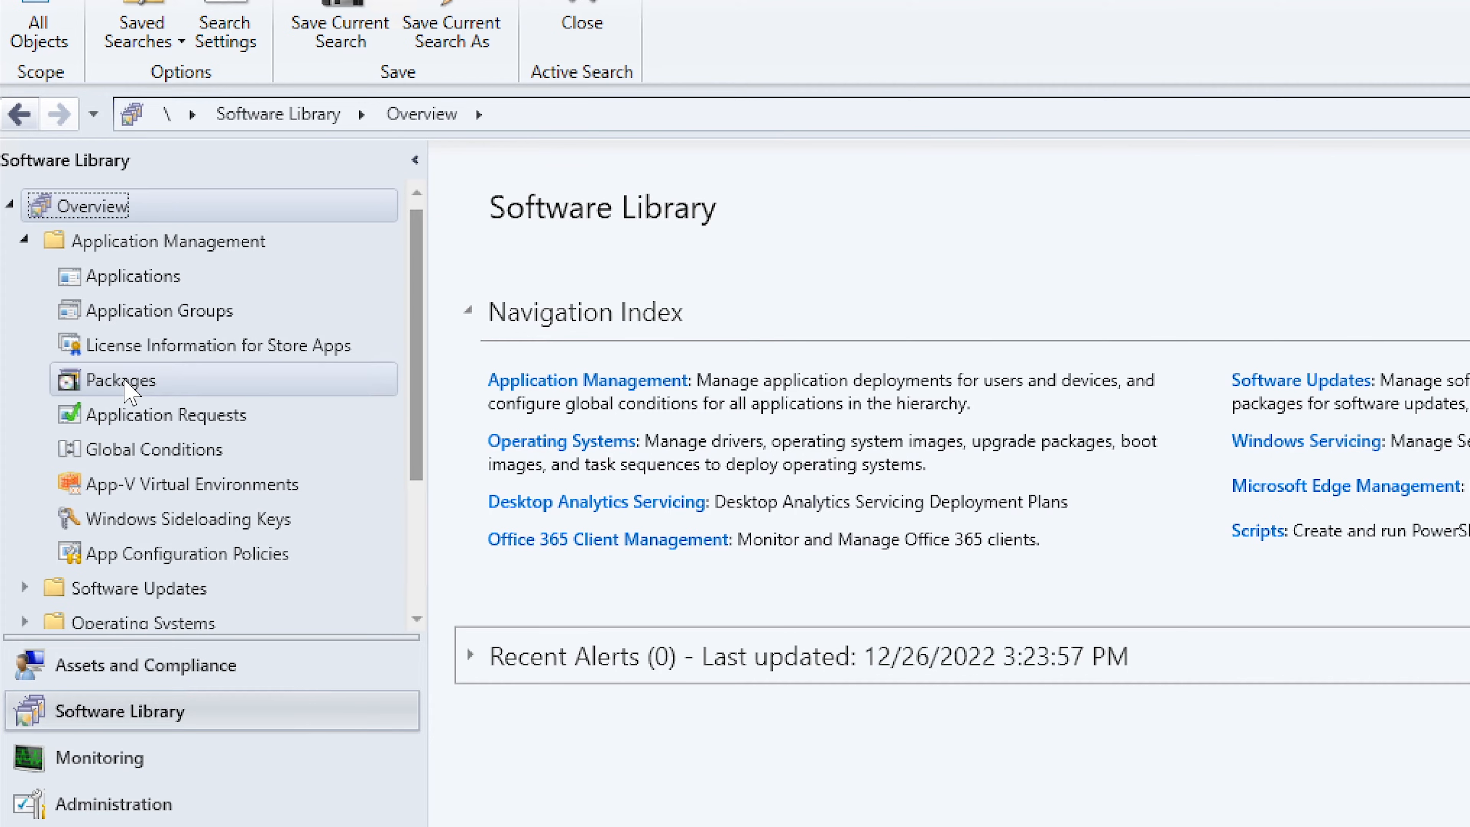
left_click(123, 381)
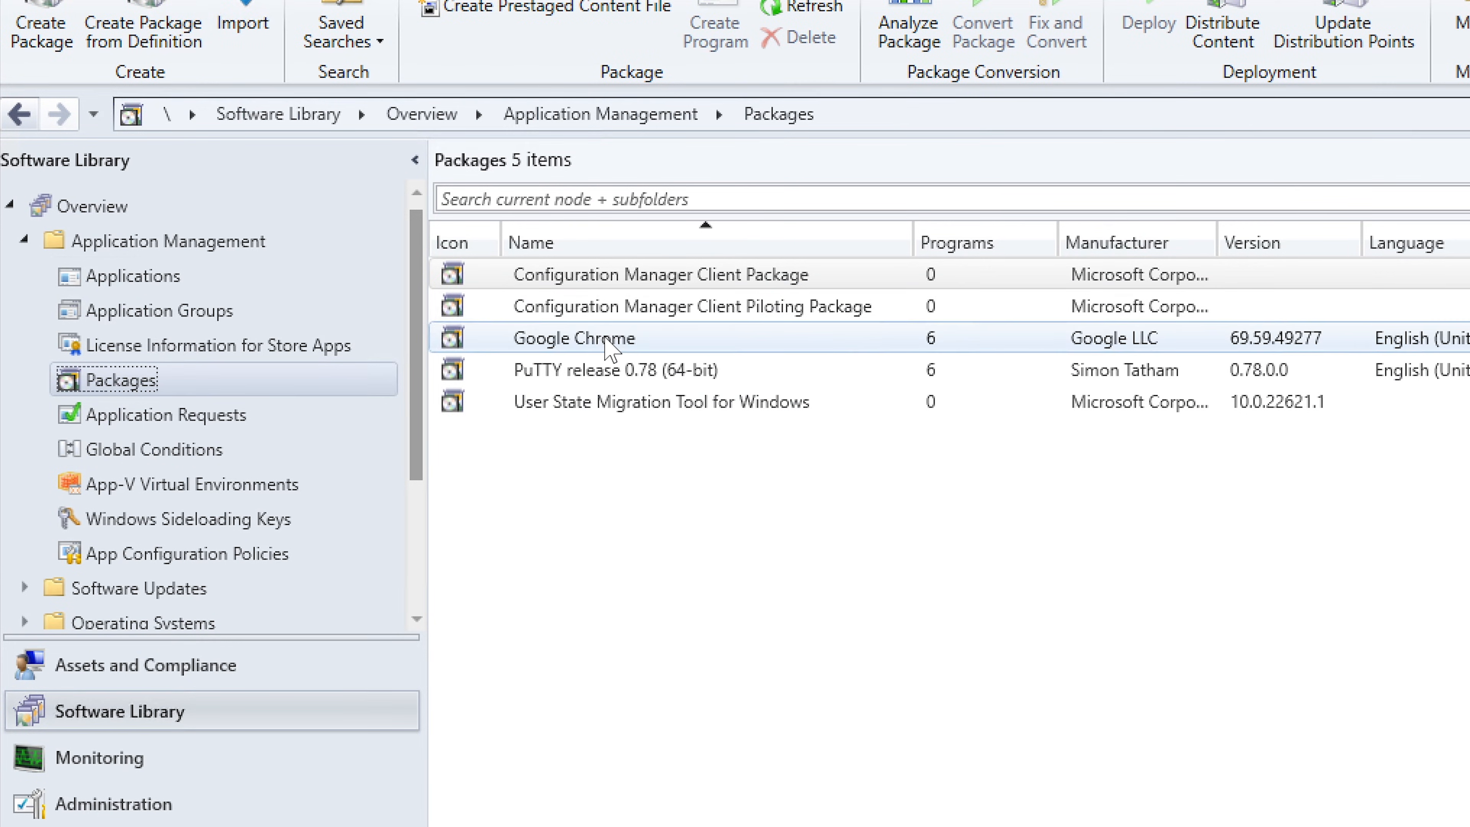
left_click(612, 341)
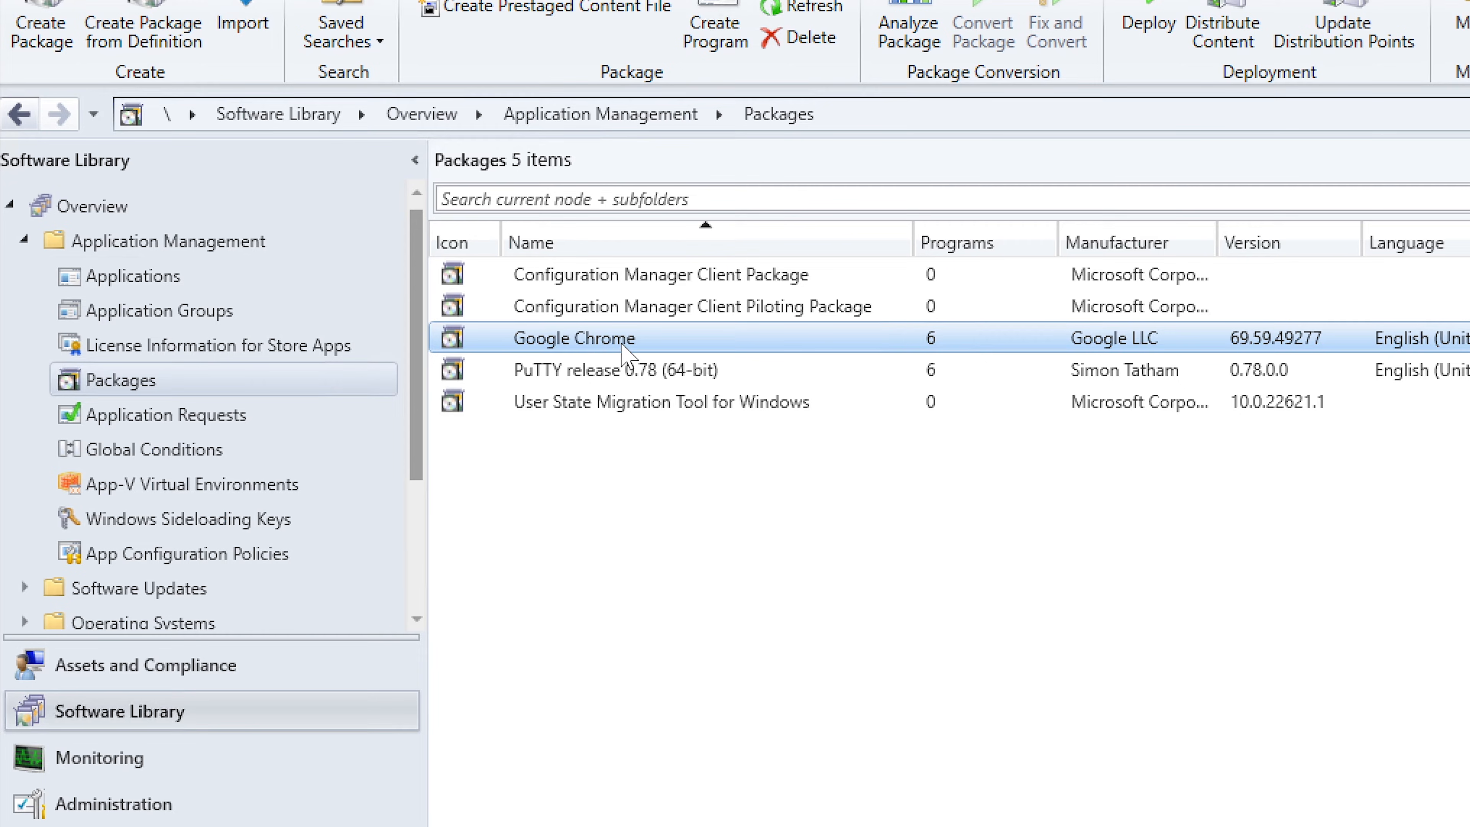
left_click(624, 372)
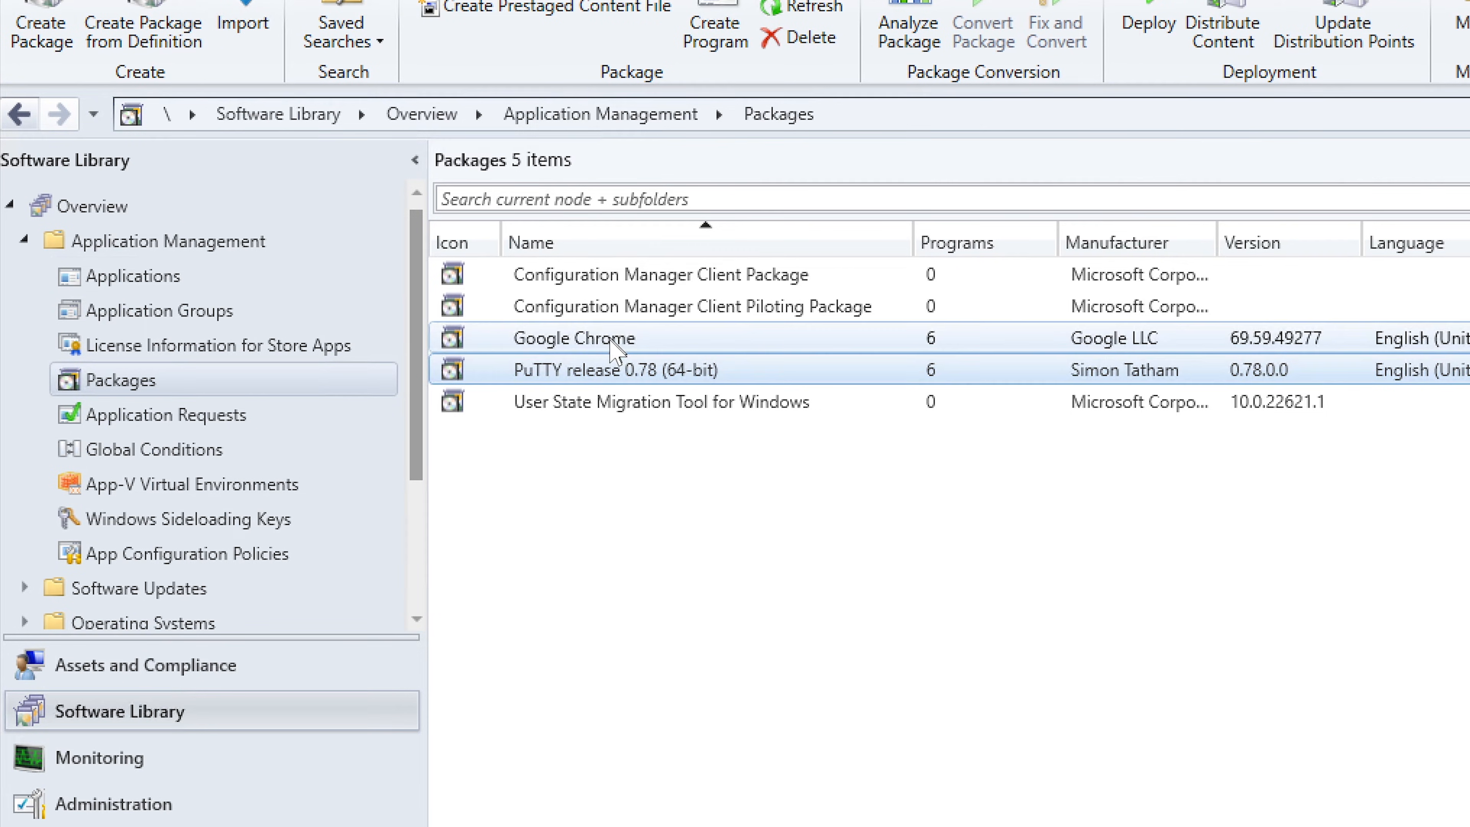
left_click(611, 339)
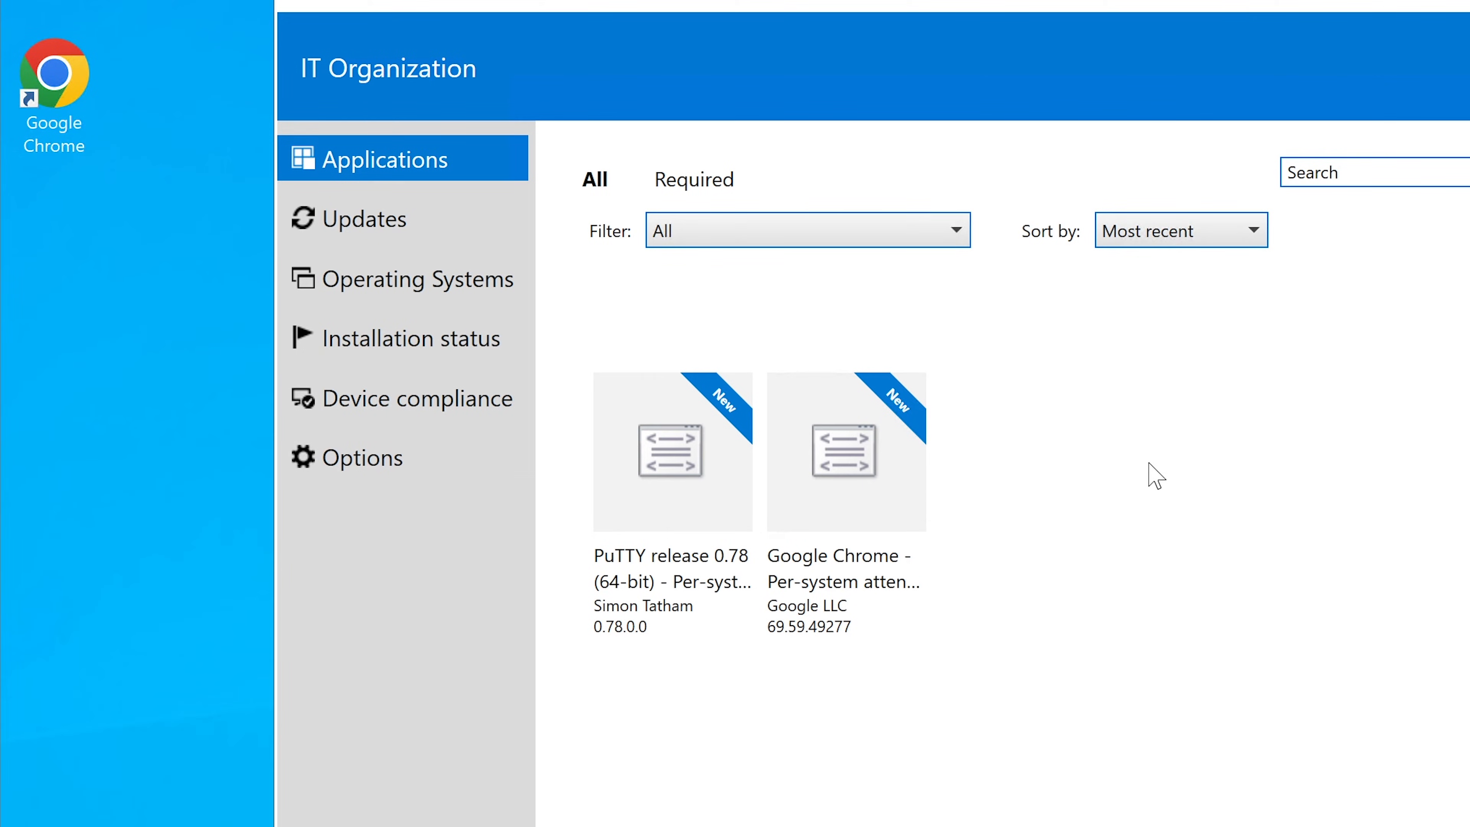
- Switch to Software Center on the client and view the details of the PuTTY and Google Chrome applications
left_click(697, 454)
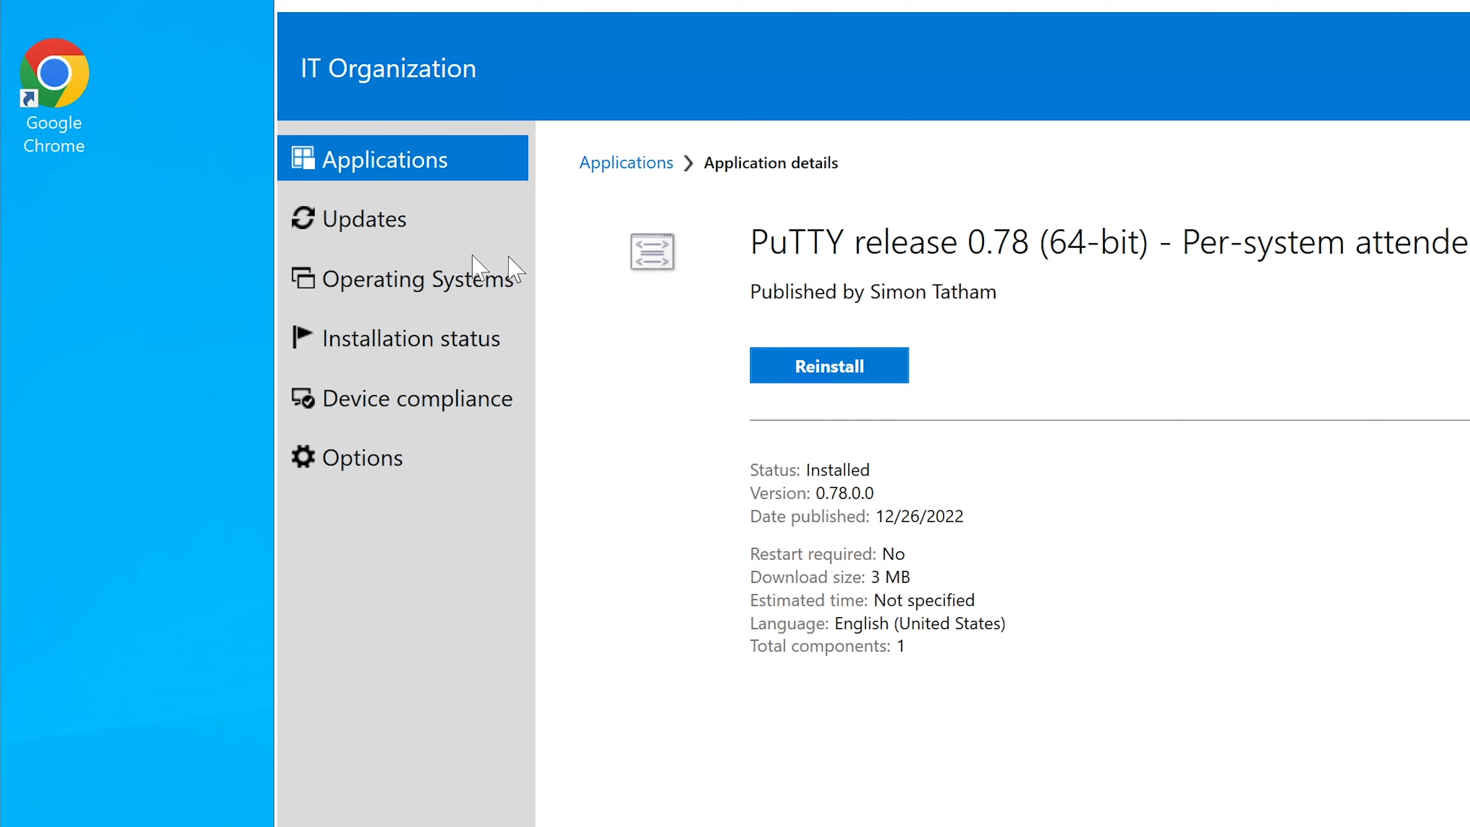
left_click(614, 165)
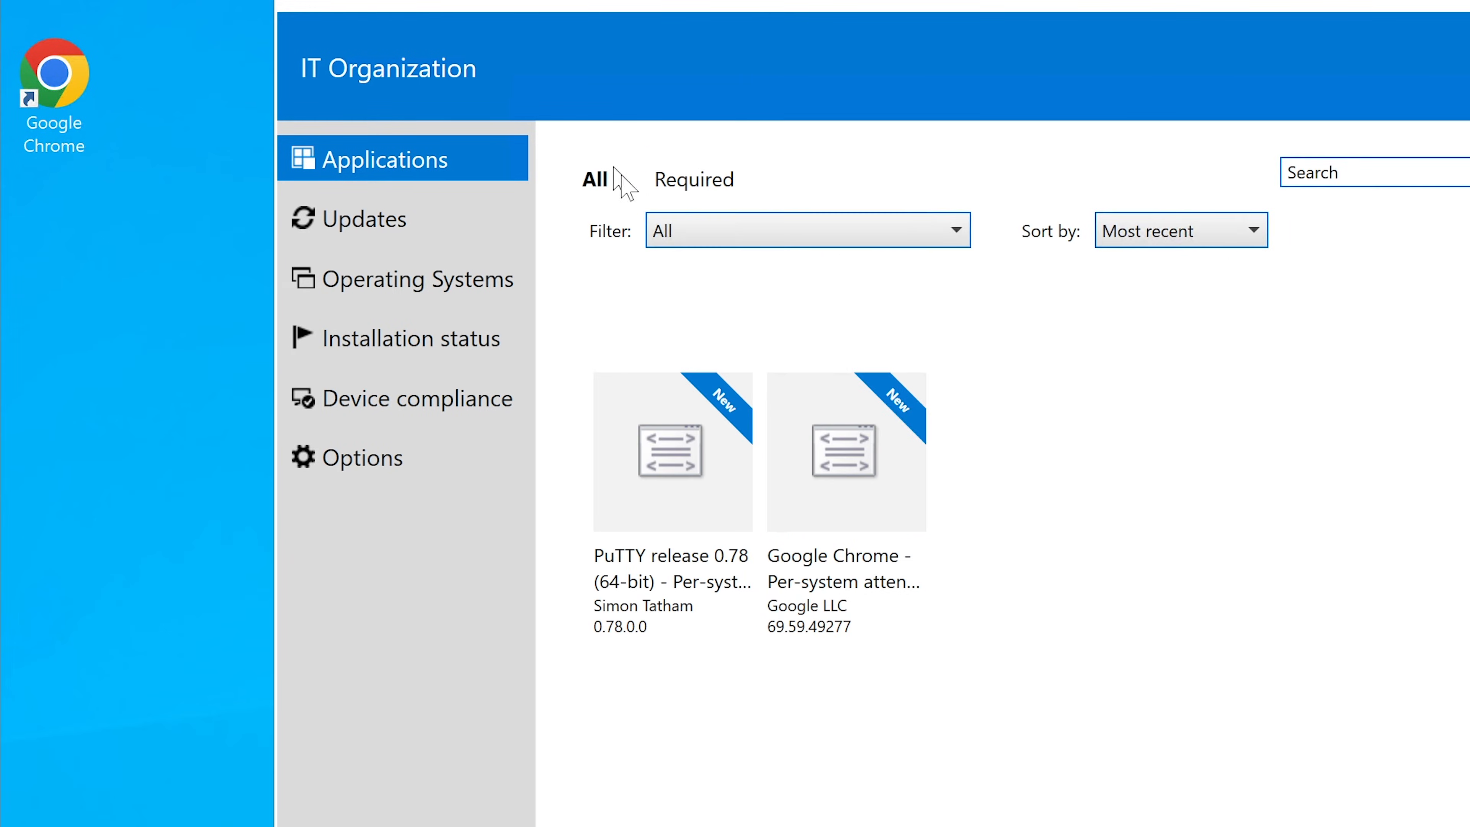
left_click(882, 457)
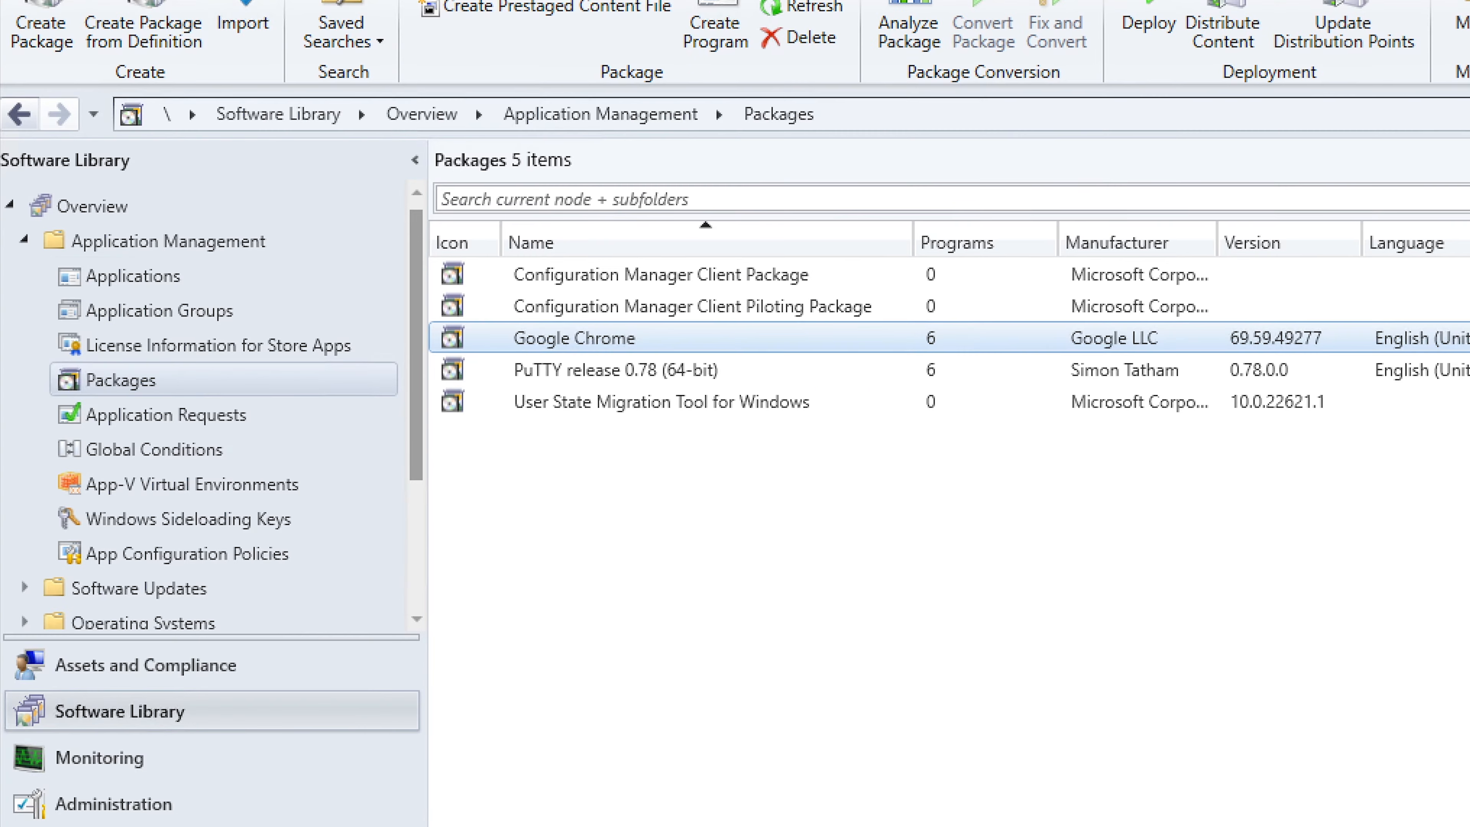
- Return to the Configuration Manager console and view the package creation commands available for the Packages node
right_click(114, 386)
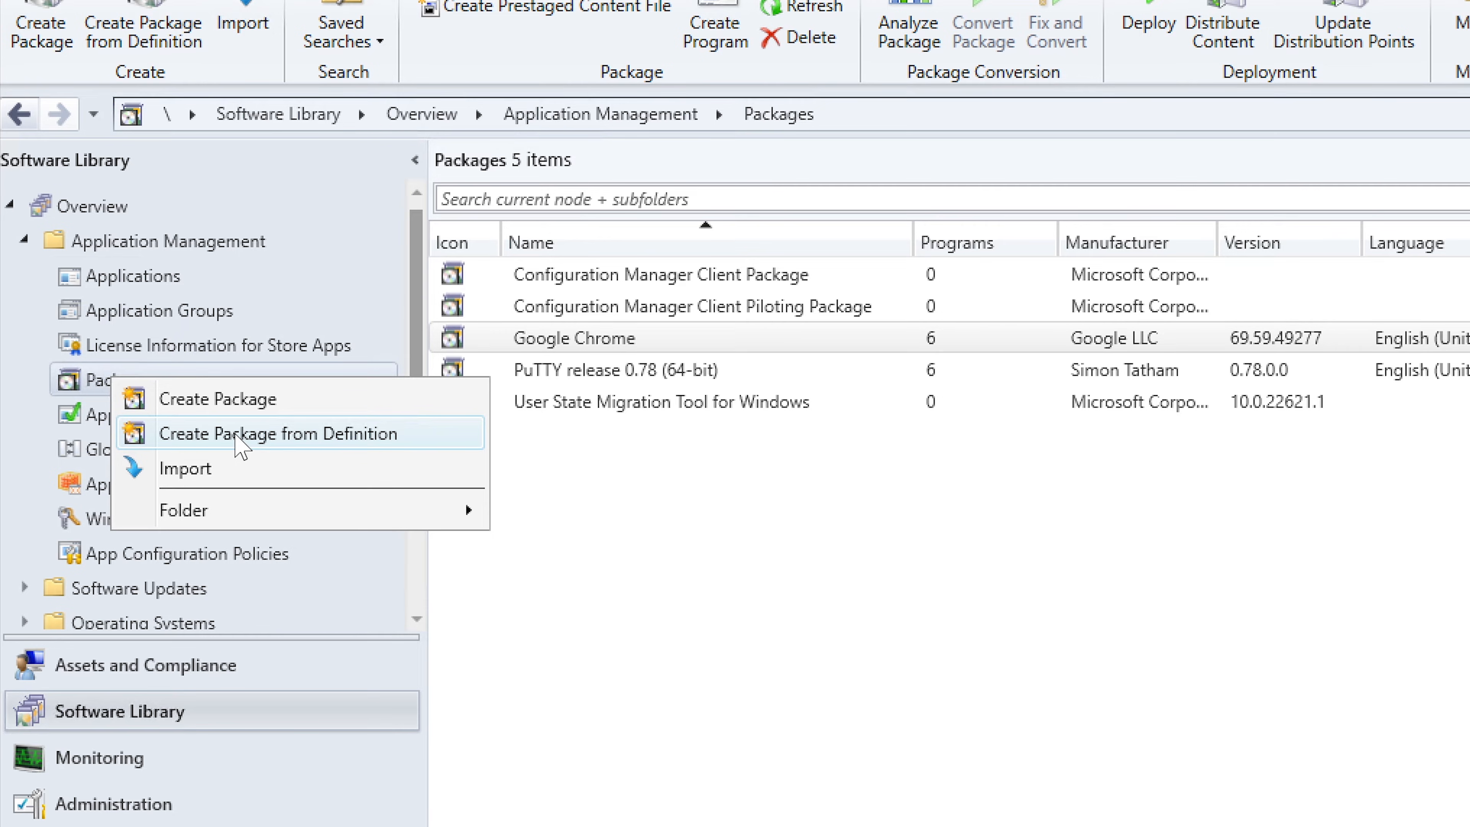
left_click(239, 443)
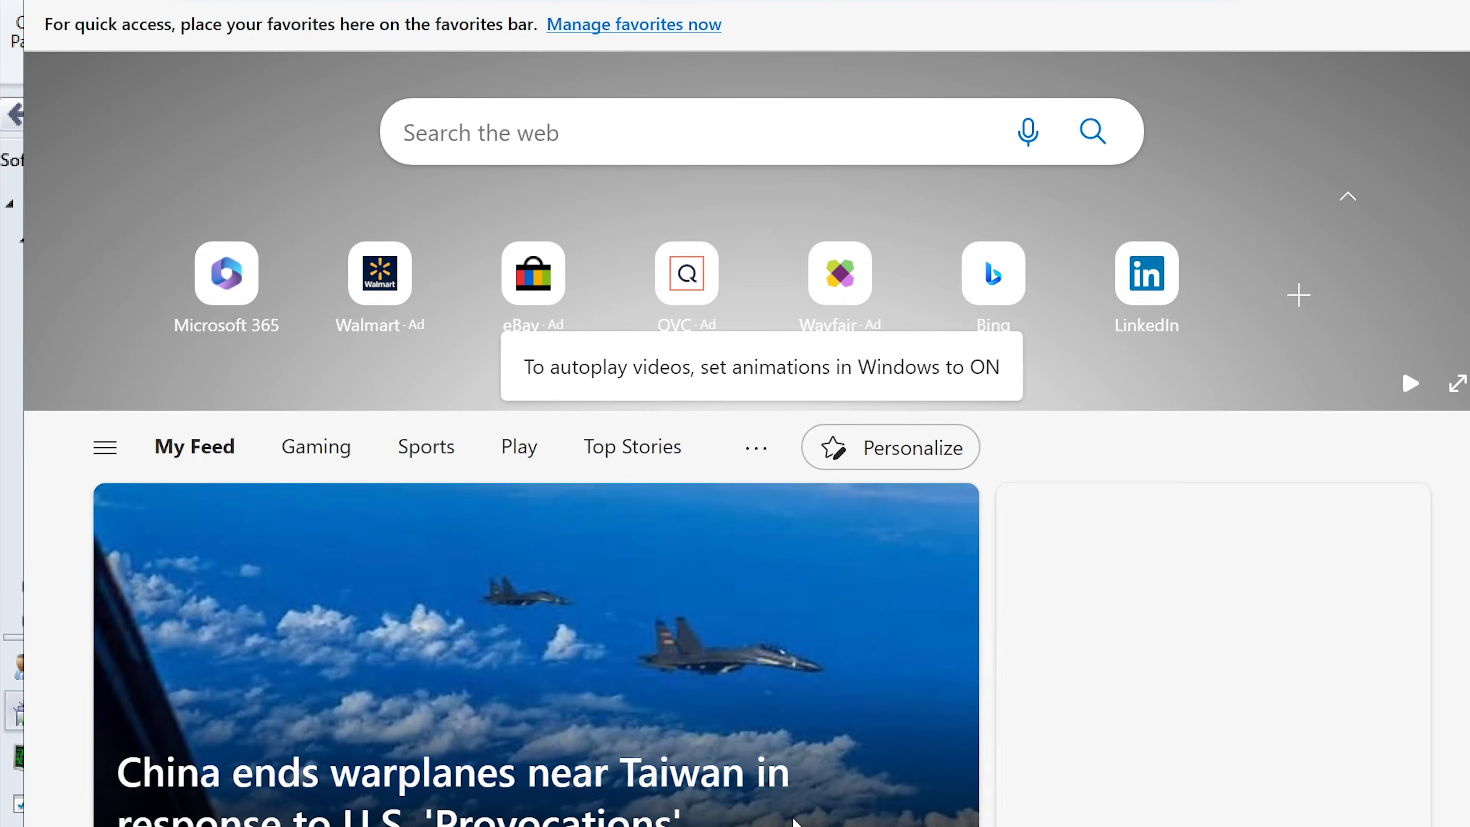
- Switch to the web browser, open Google, decline its Chrome recommendation and search for "download adobe reader msi"
type("go")
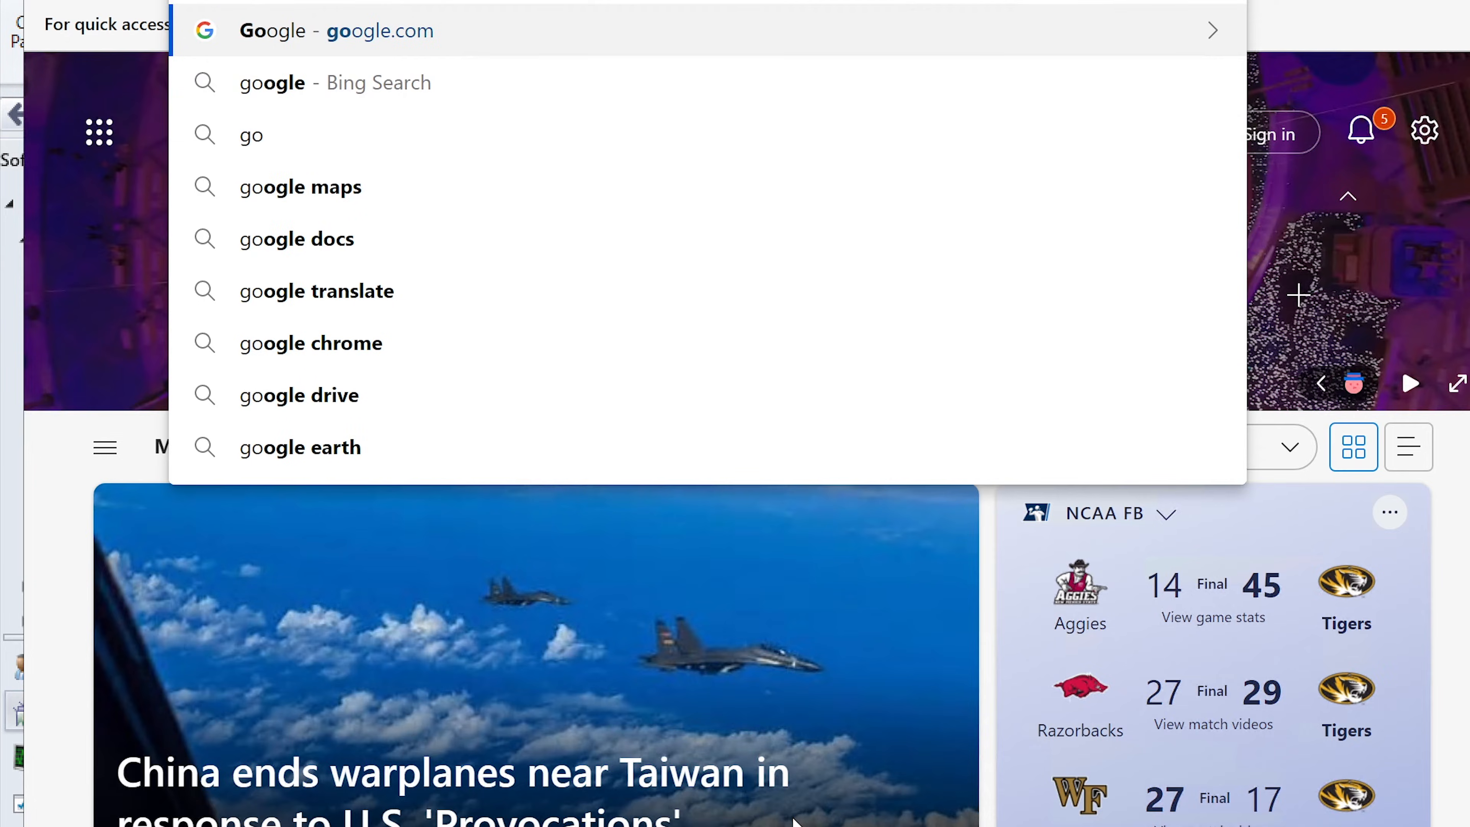
key("Return")
left_click_drag(836, 0, 1009, 0)
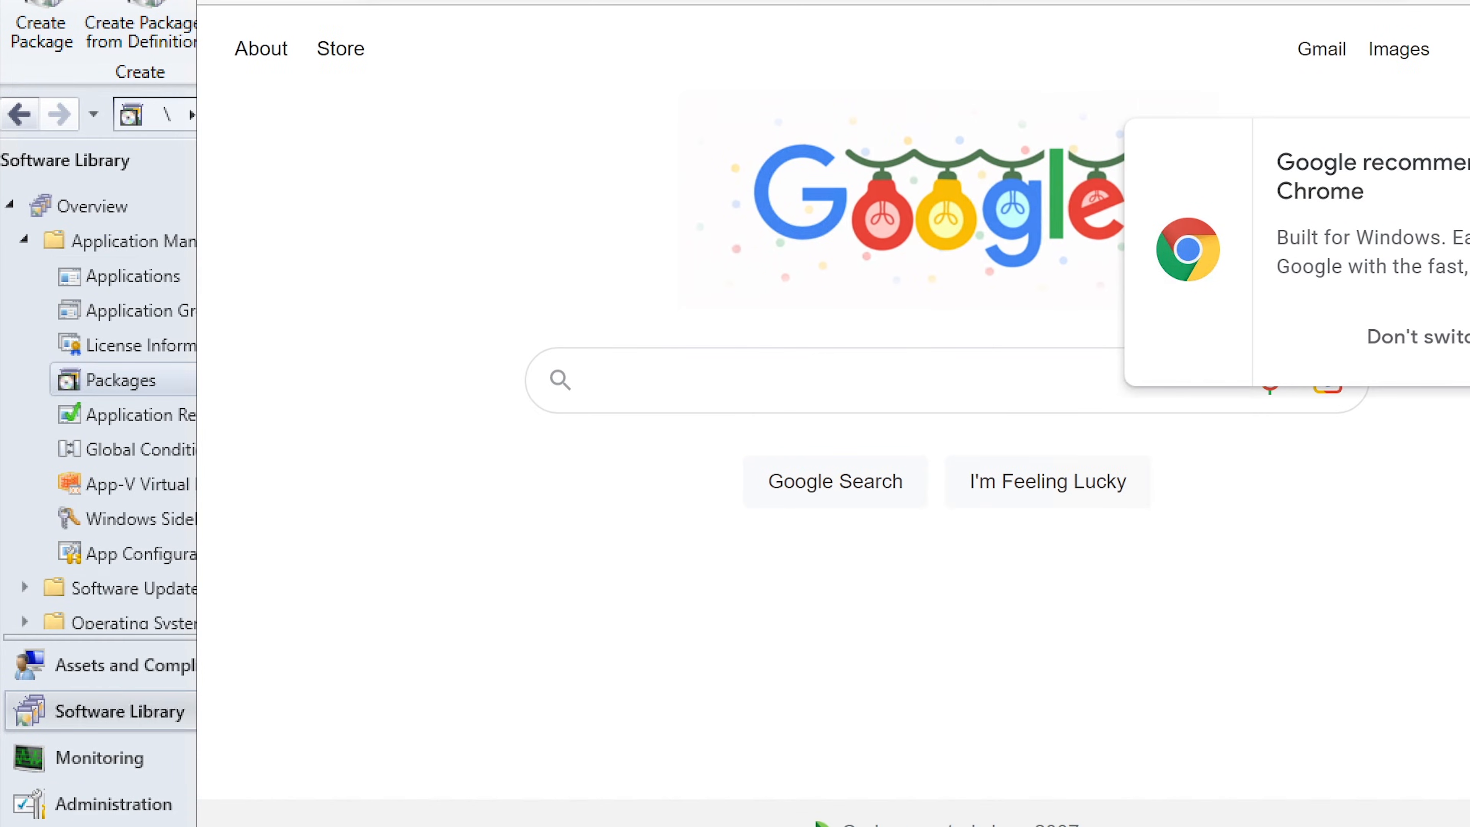
left_click(1423, 335)
left_click(862, 379)
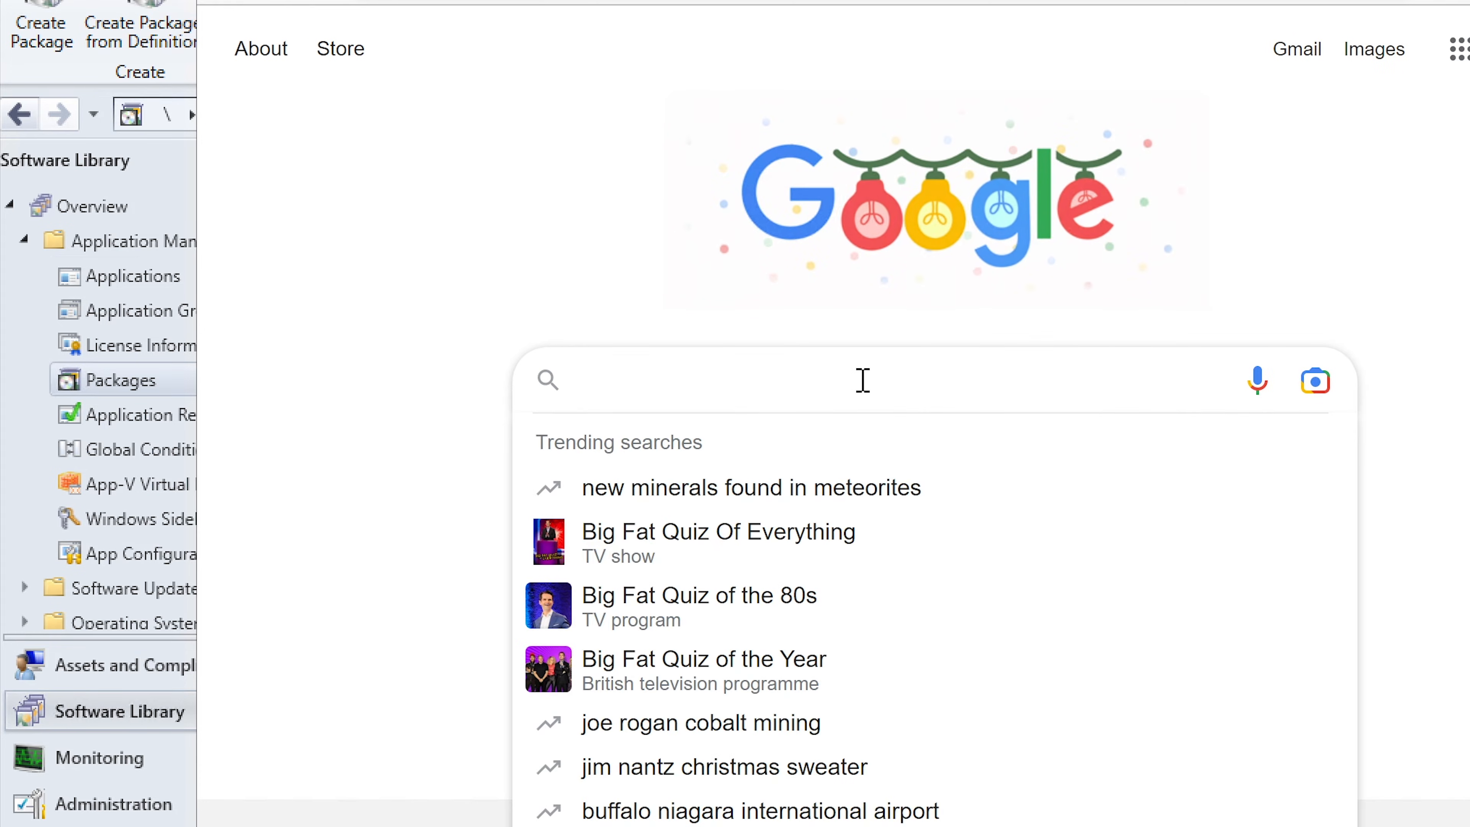
type("adobe re")
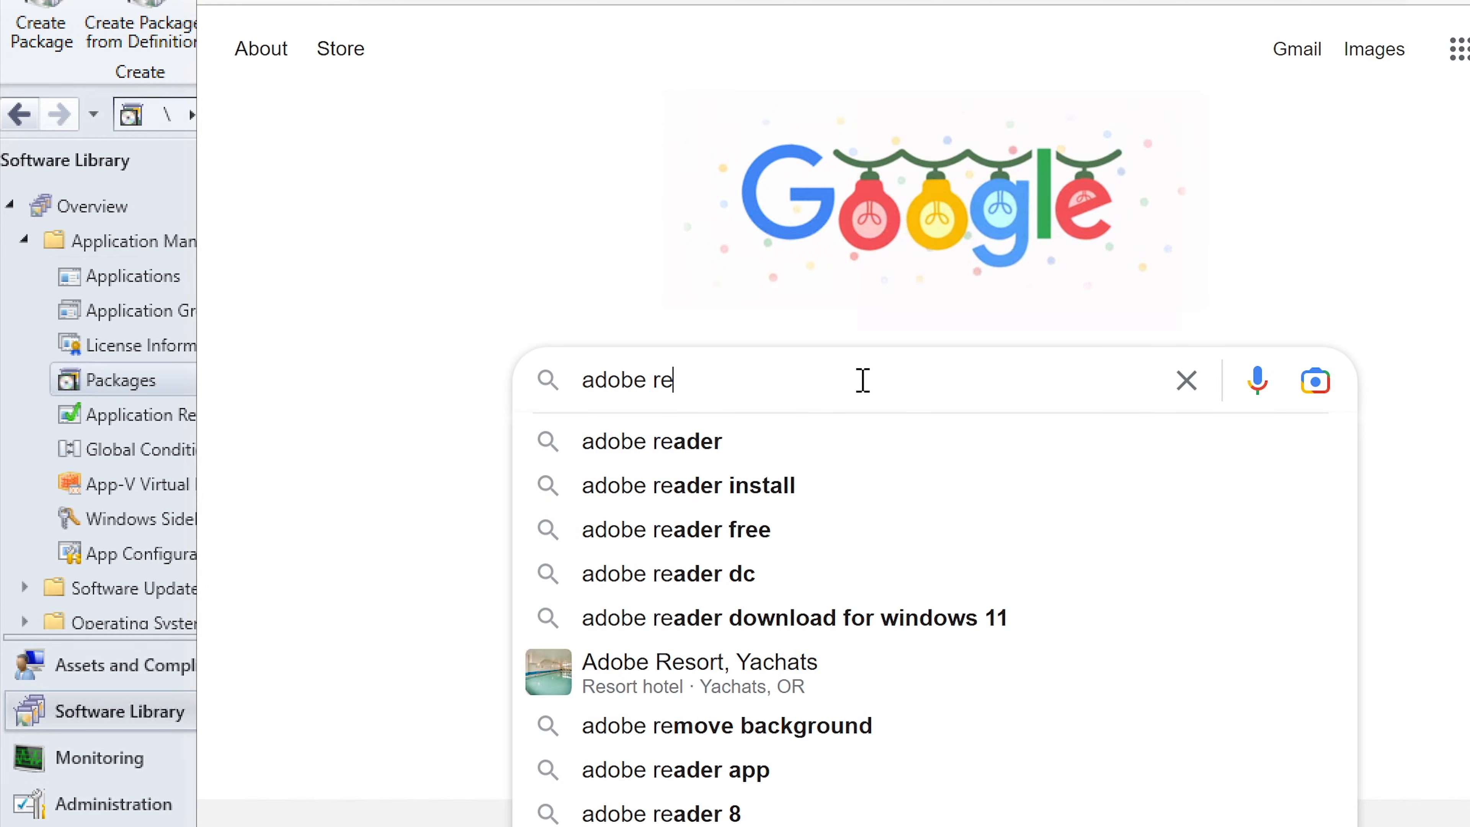
type("ader msi")
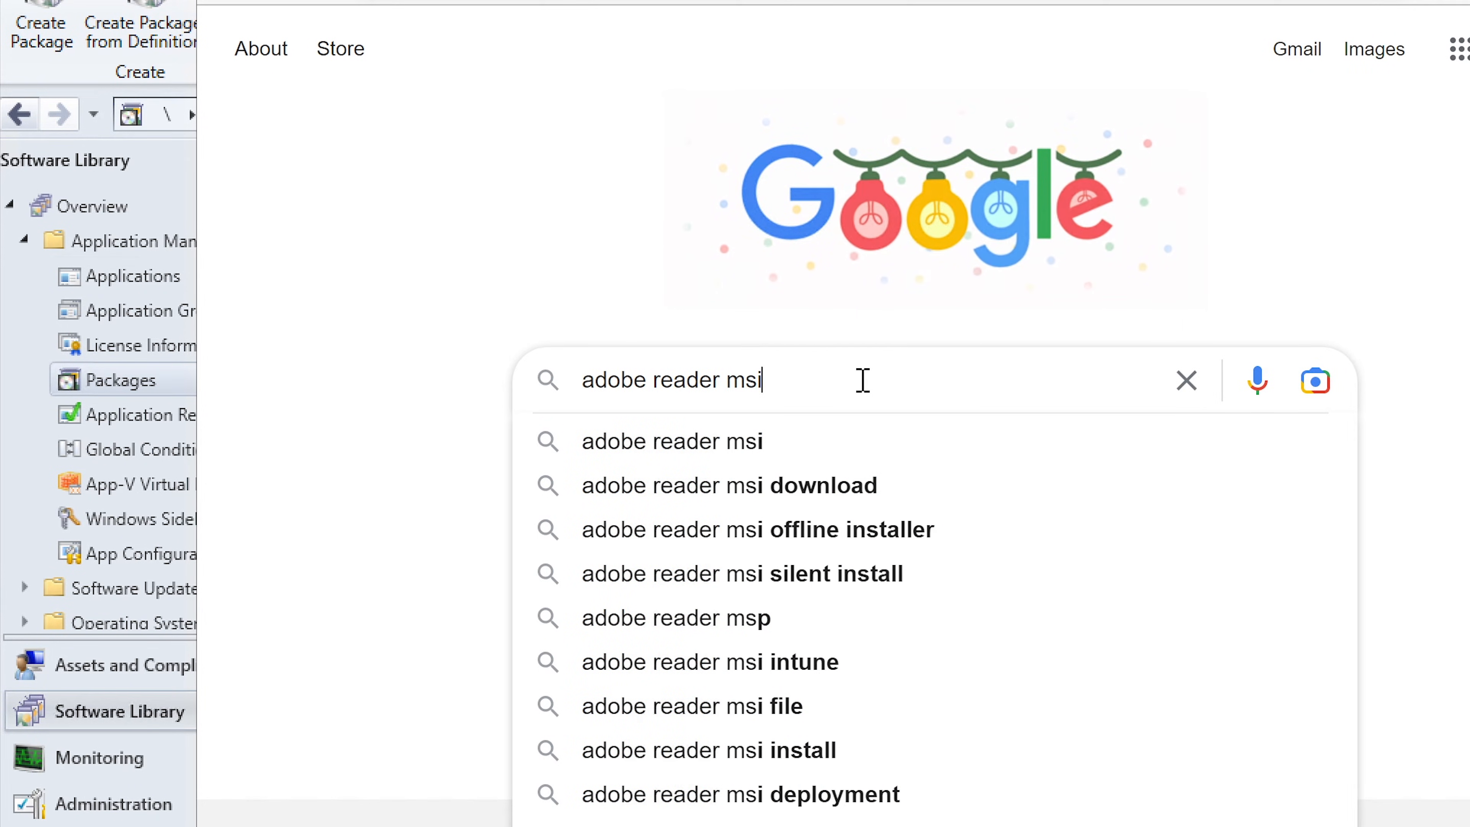
key("Return")
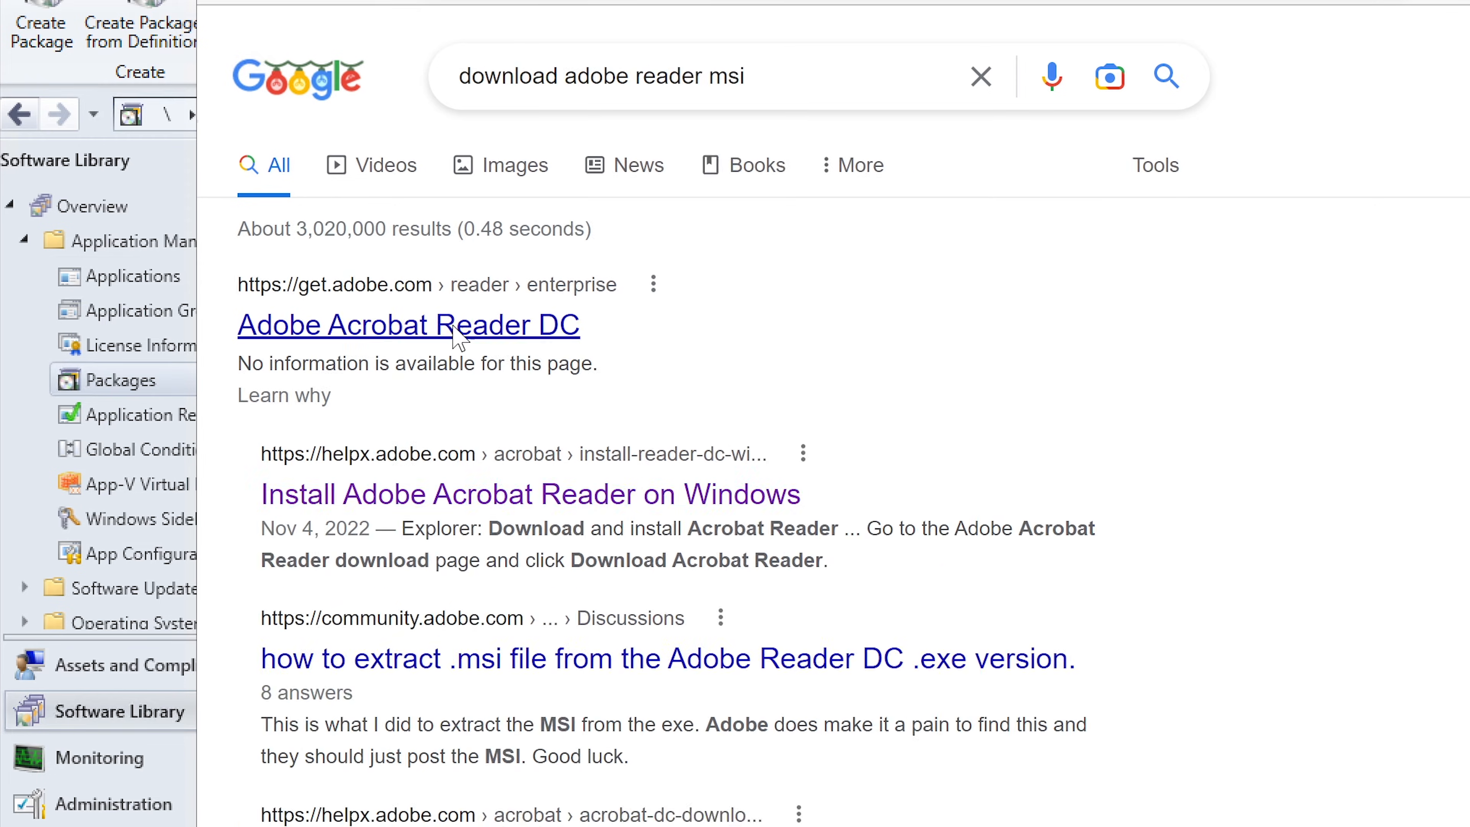
- Download Adobe Acrobat Reader from Adobe's enterprise page for Windows 10, English, version Reader DC 2022.003.20282
left_click(455, 324)
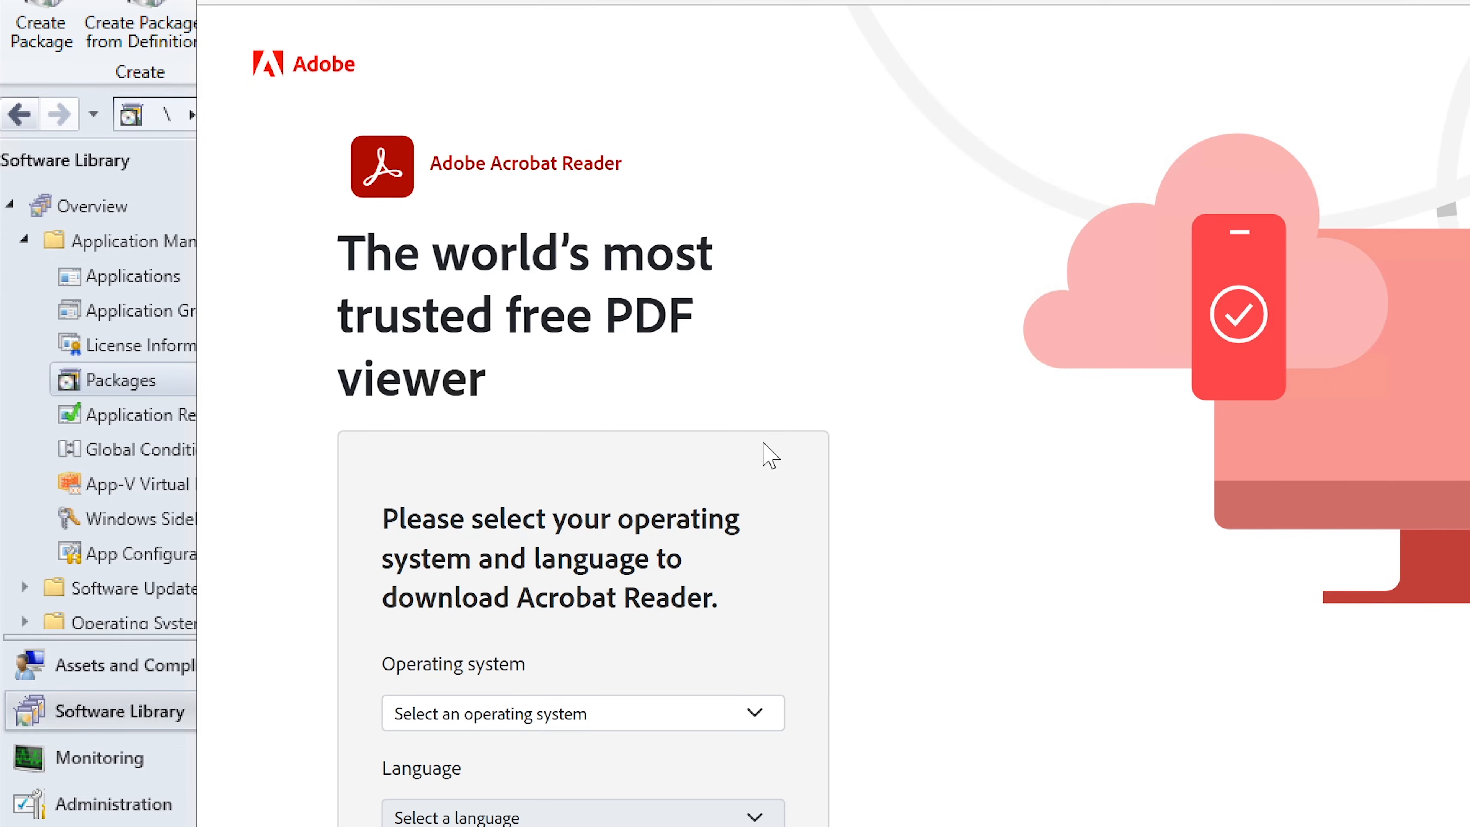
scroll(770, 456, "down", 4)
left_click(713, 434)
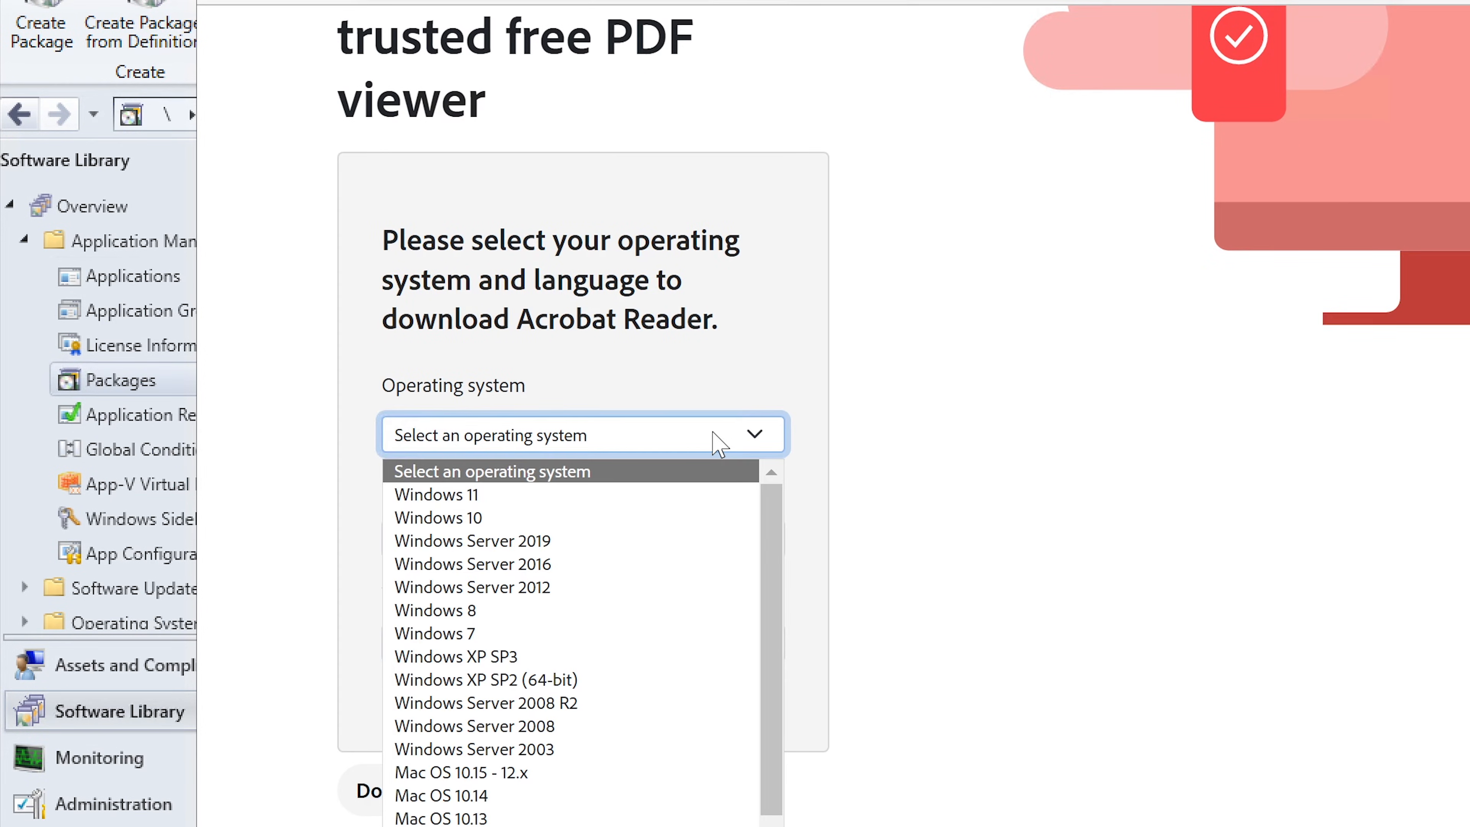
left_click(582, 517)
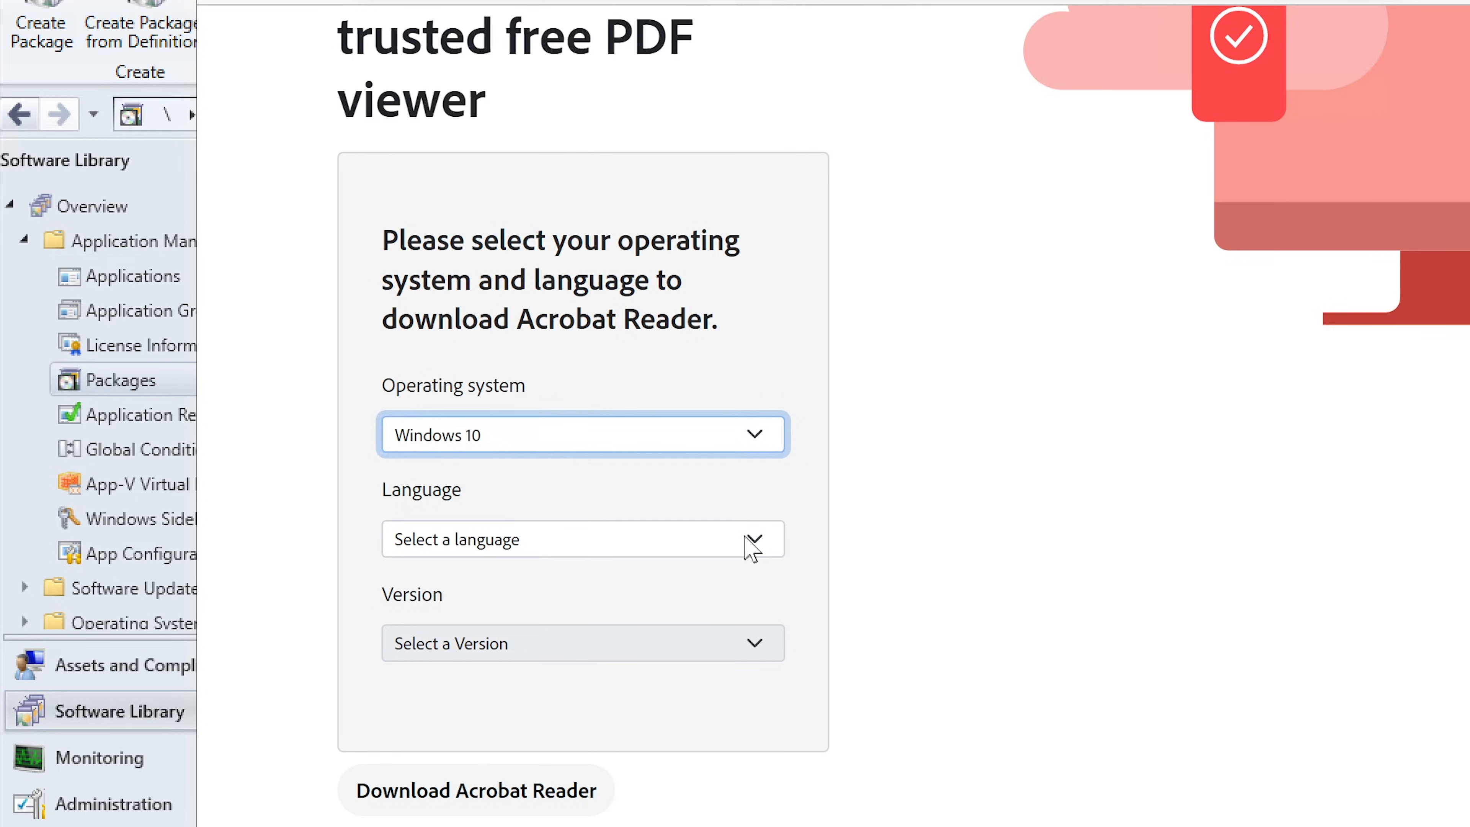
left_click(743, 537)
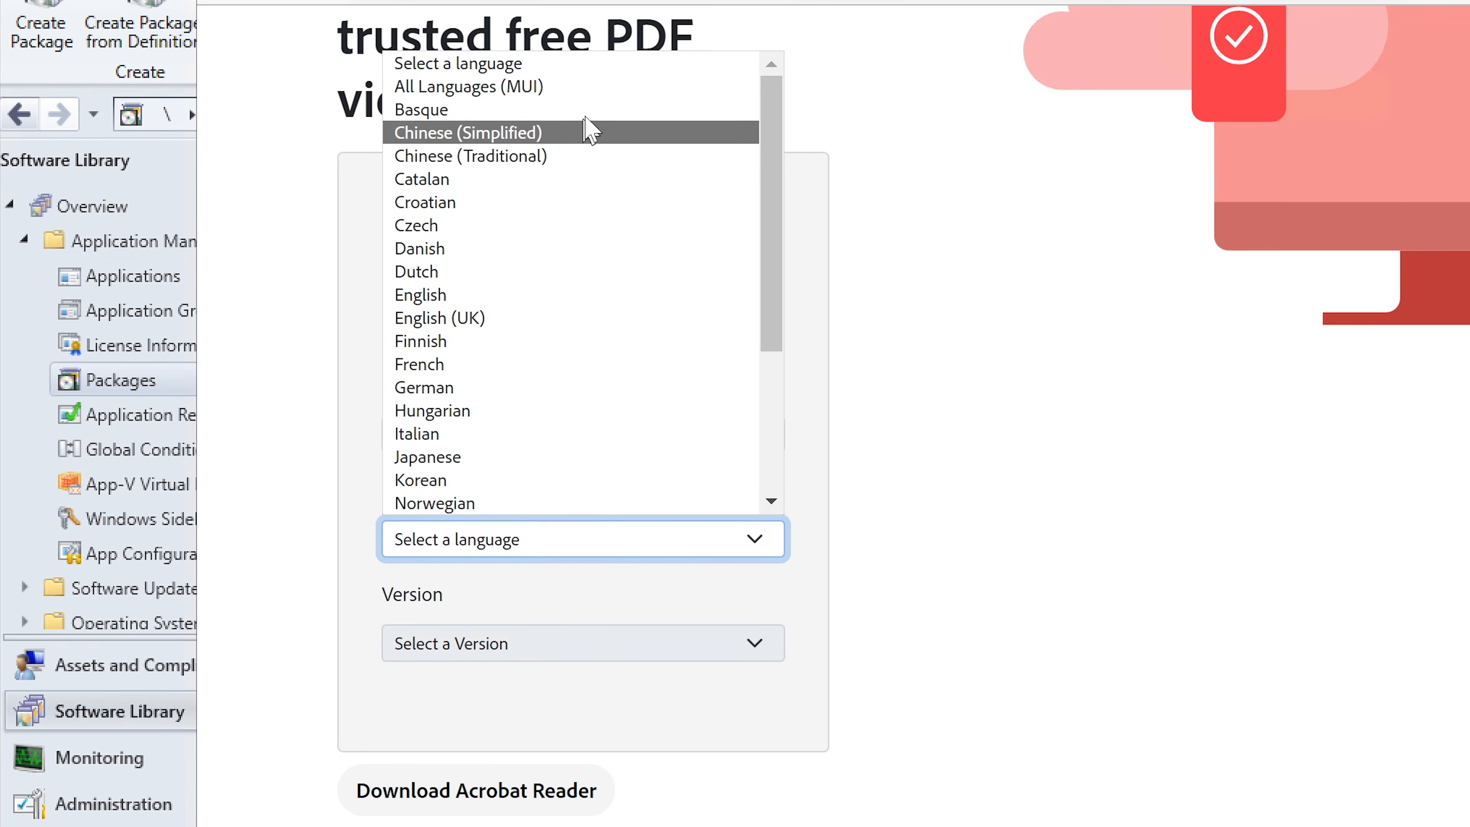
left_click(538, 296)
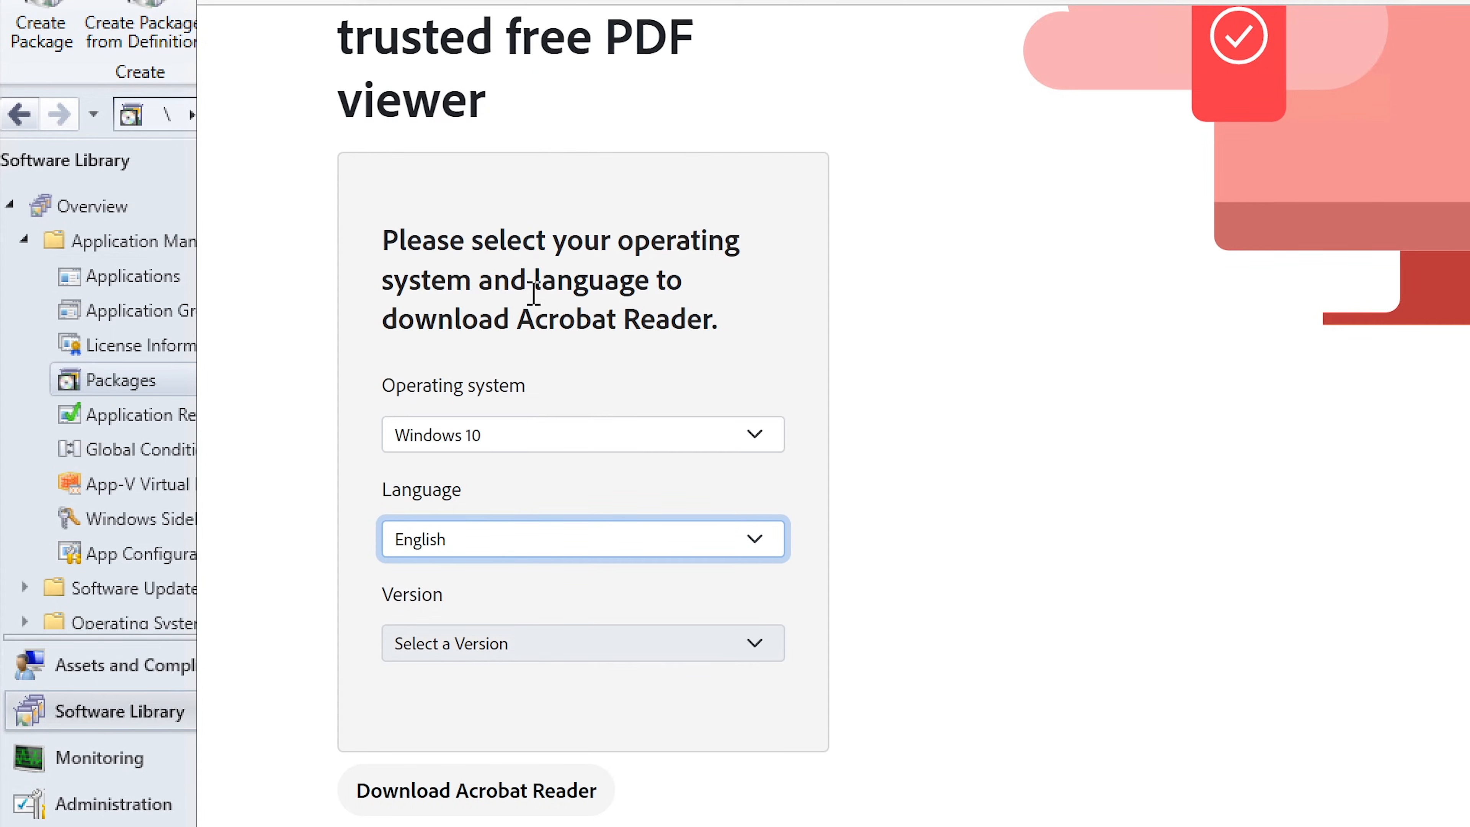
left_click(540, 644)
left_click(517, 701)
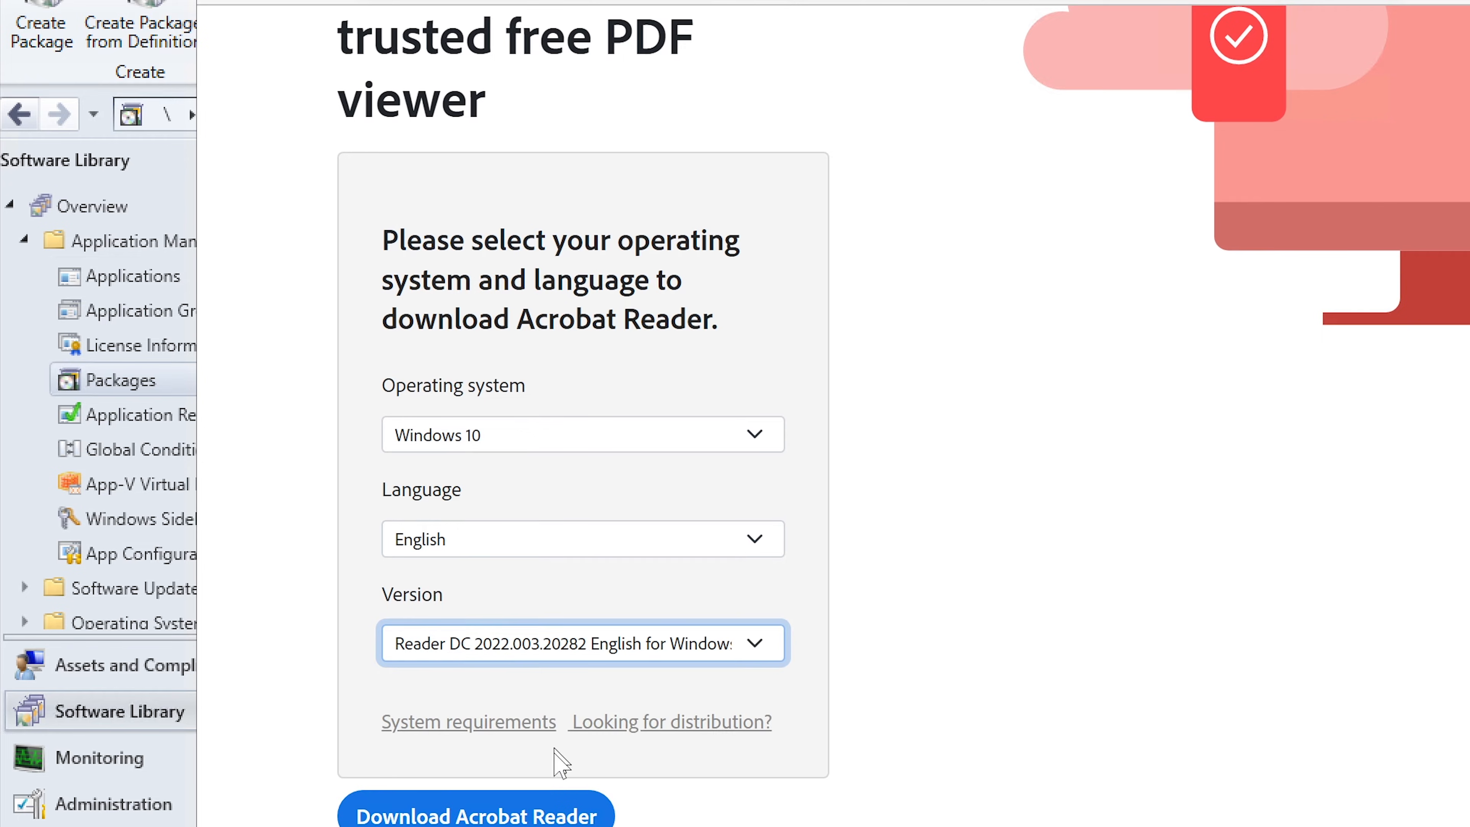
left_click(515, 817)
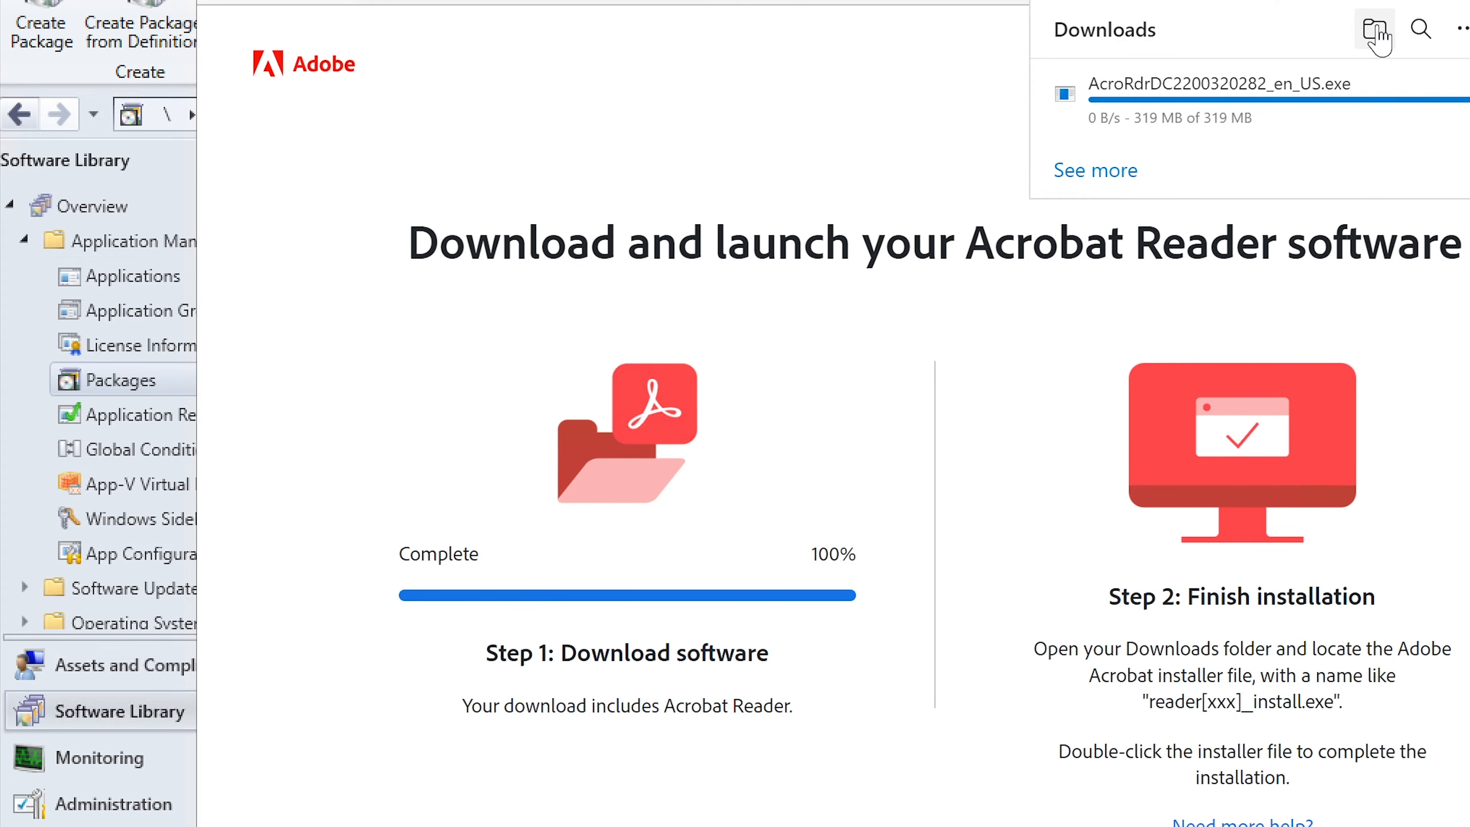
left_click(1374, 29)
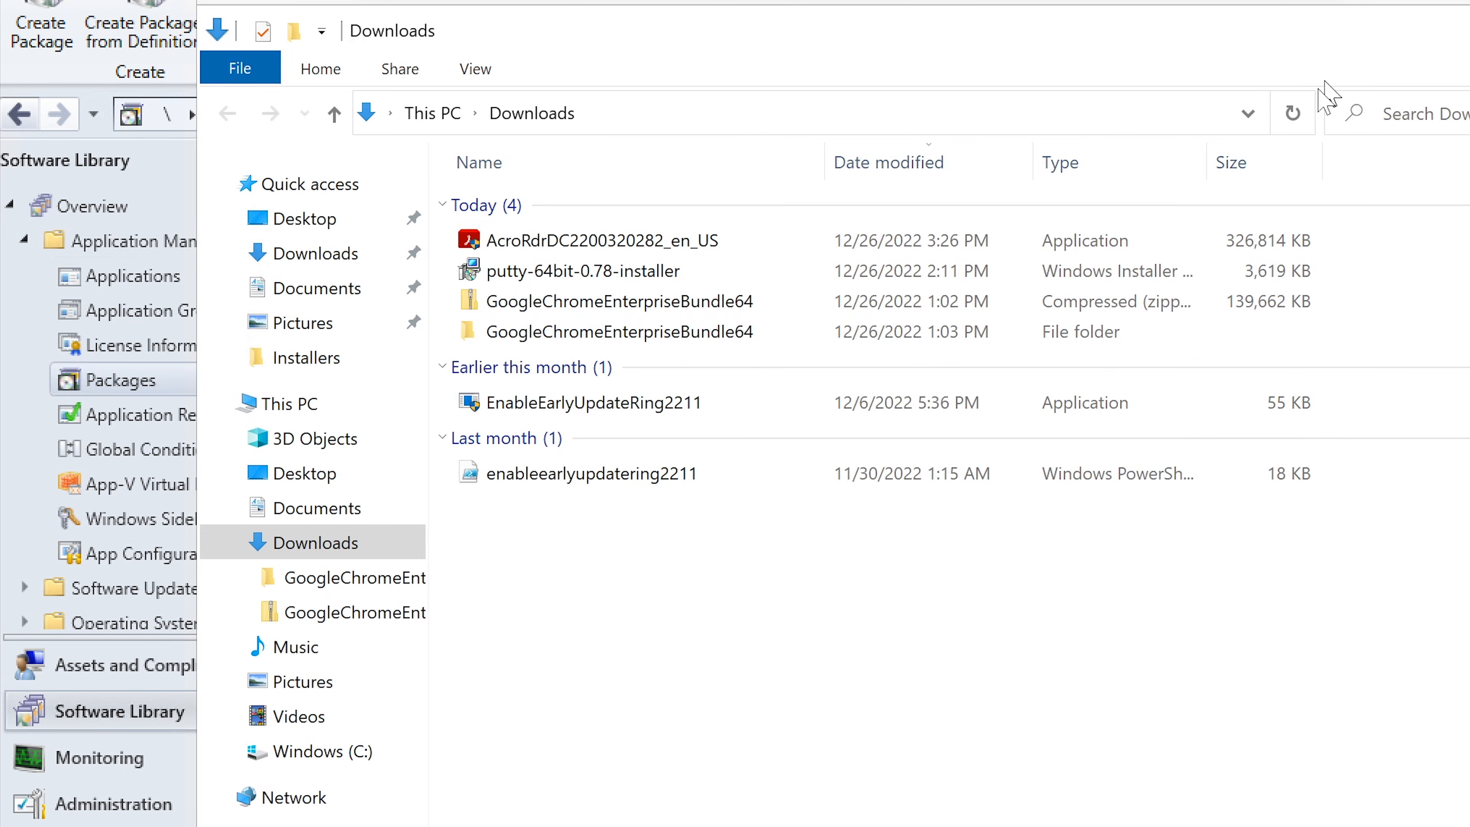
left_click(545, 247)
right_click(544, 243)
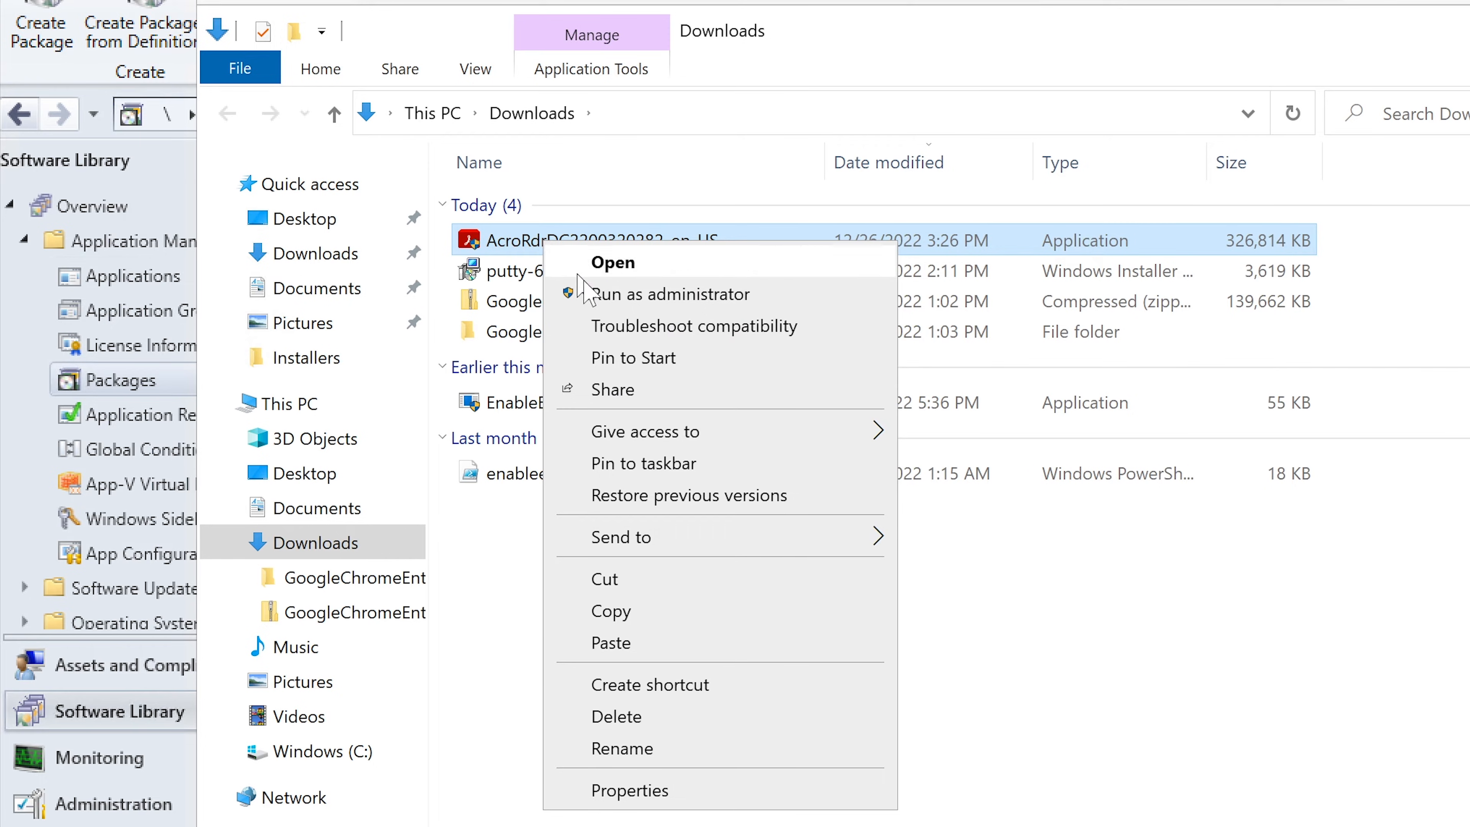
mouse_move(740, 438)
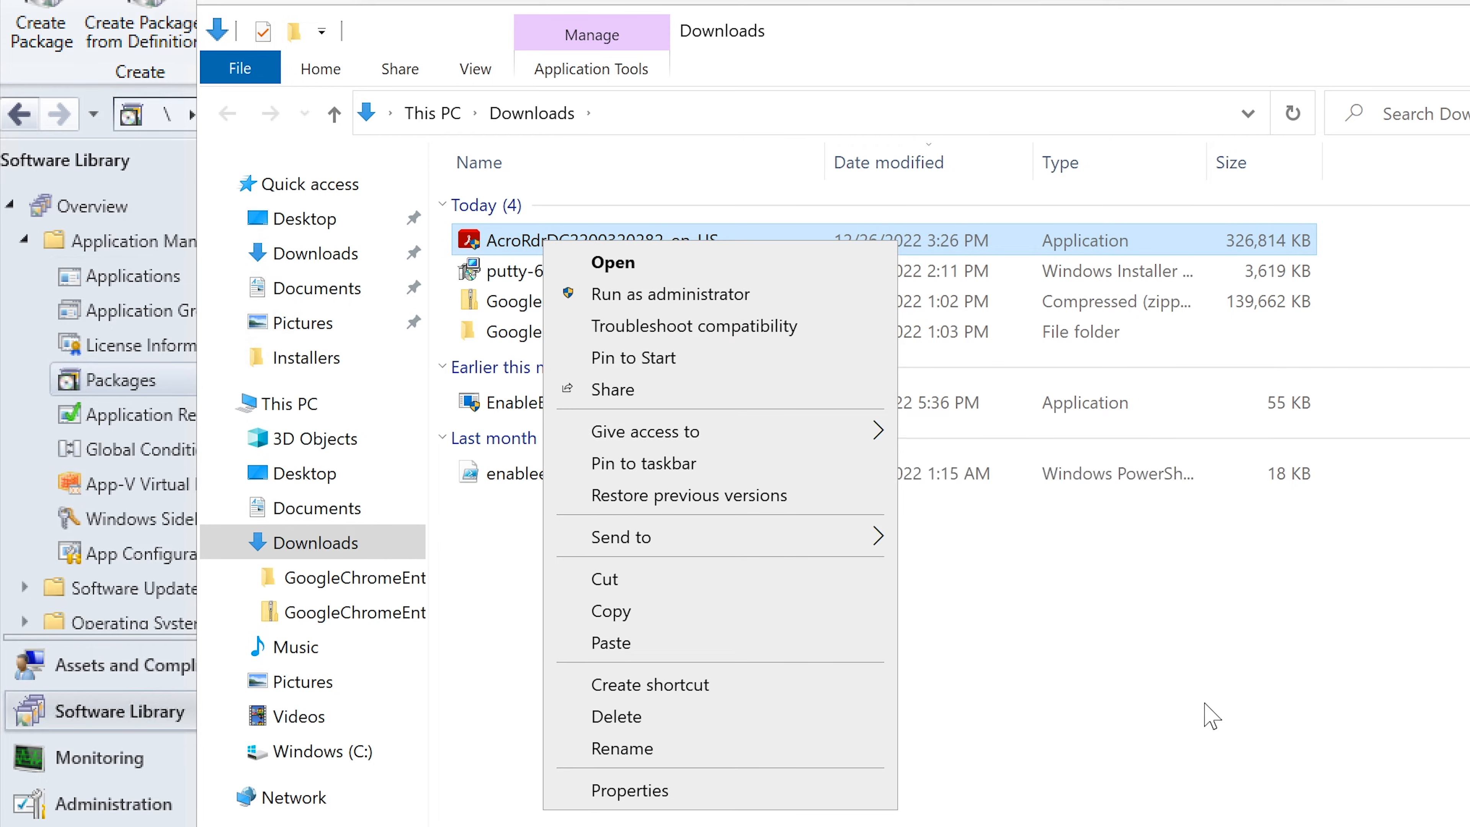
left_click(1209, 714)
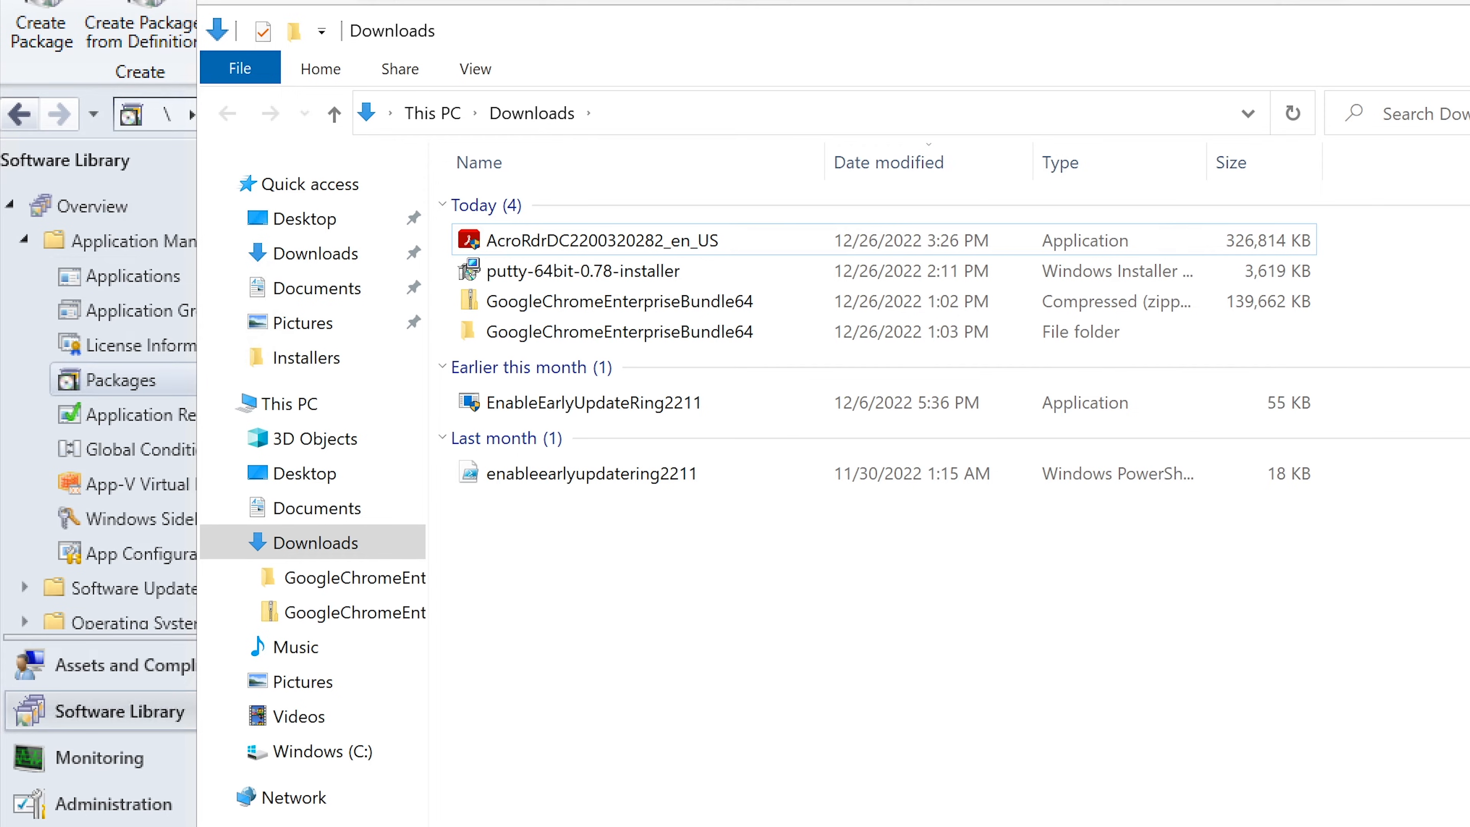
- Return to the browser and search Google in a new tab for "download 7 zip msi"
key("alt+Tab")
key("ctrl+t")
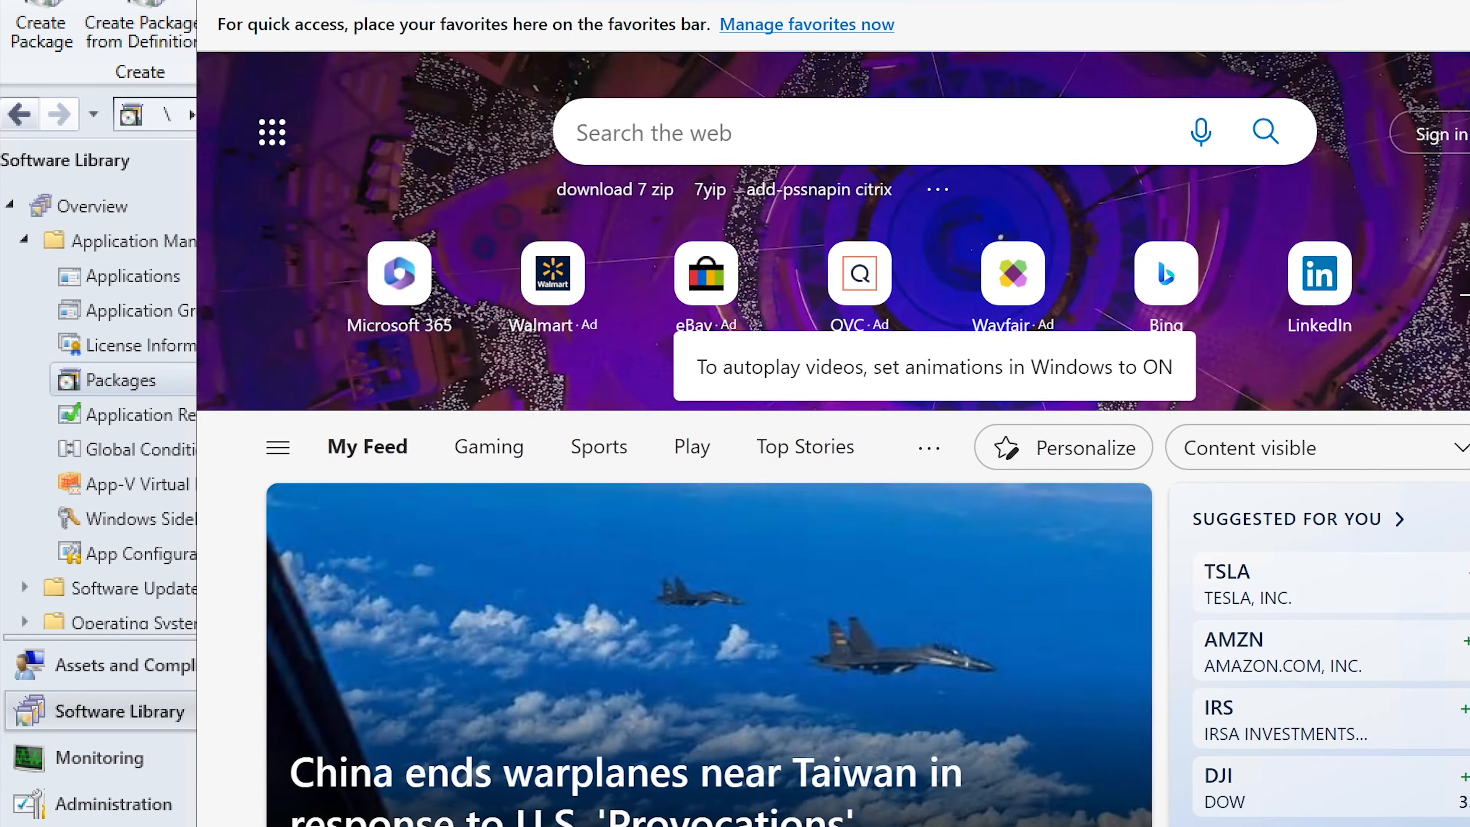
type("g")
key("Return")
type("do")
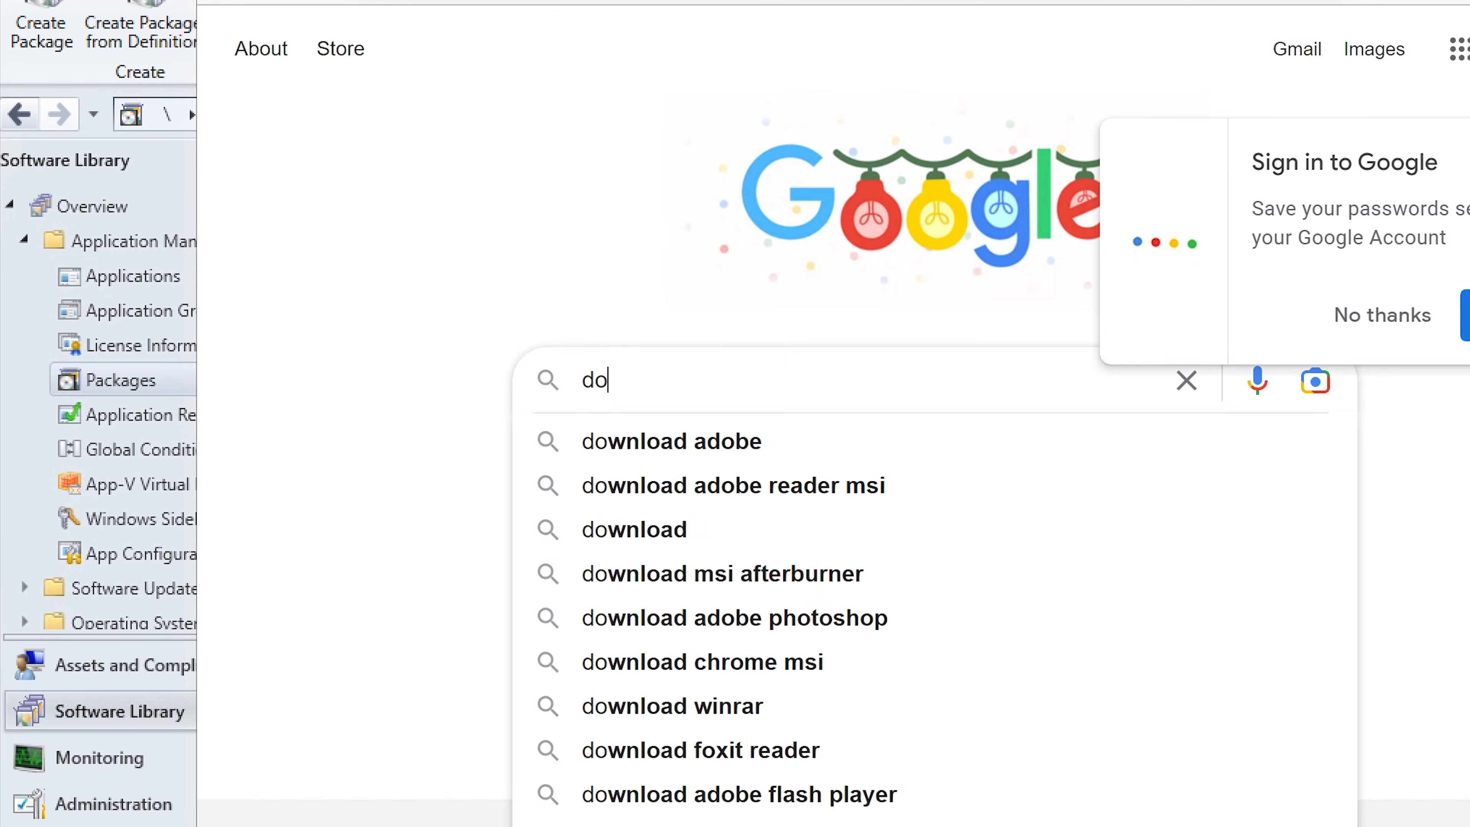
type("wnload ")
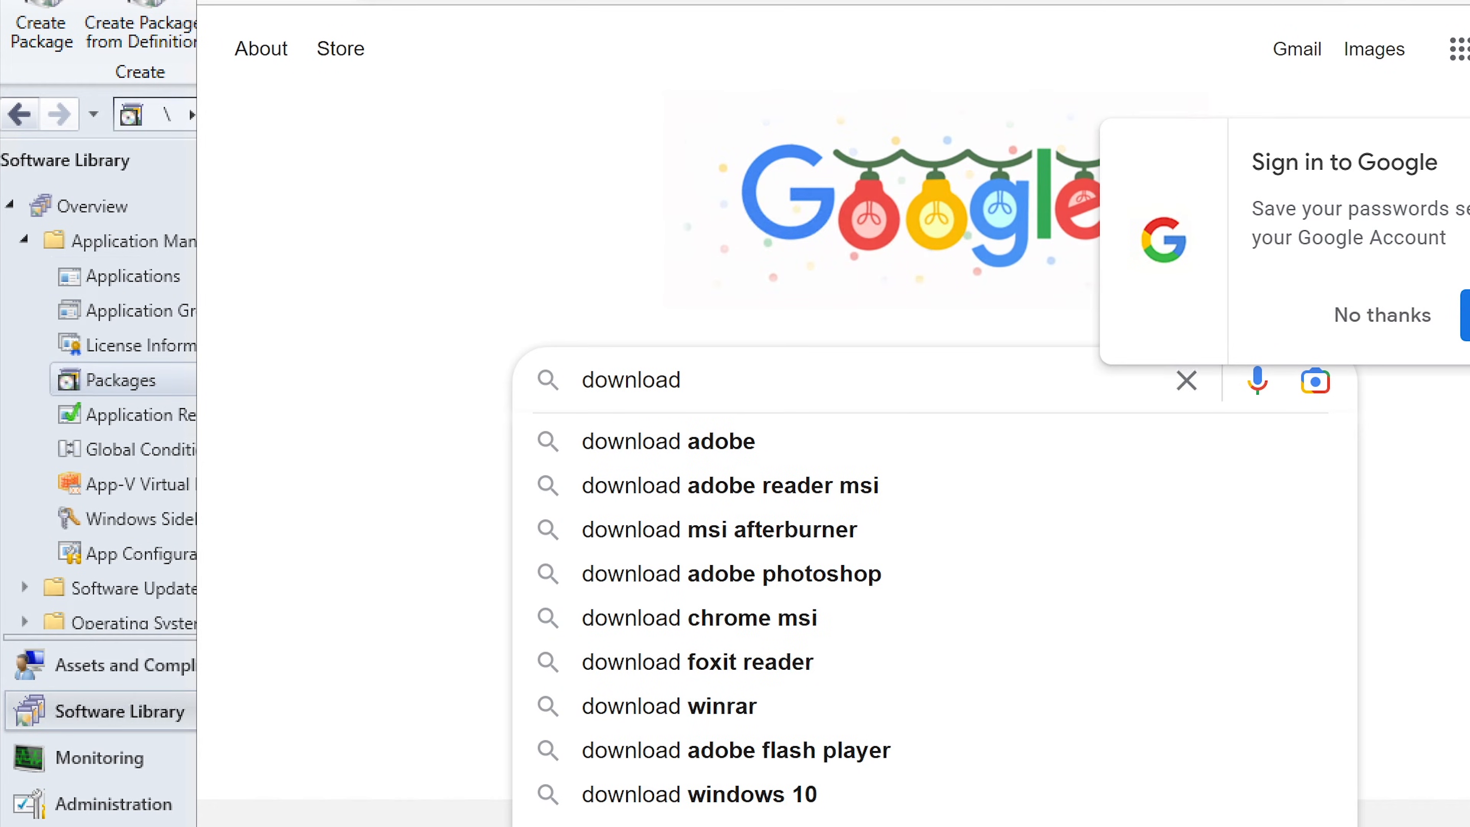
type("7")
key("Down")
key("Down")
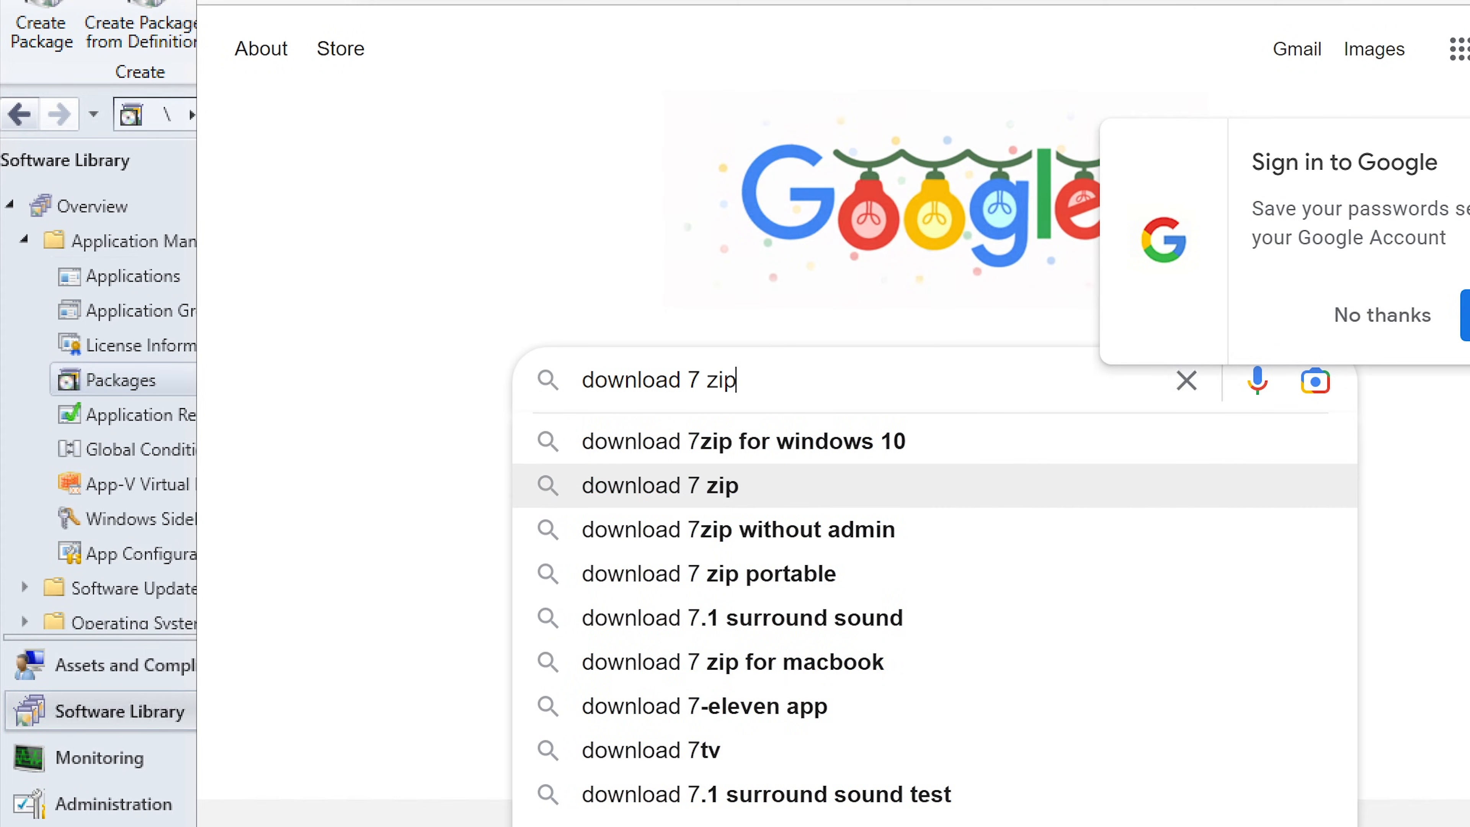
type("msi")
key("Return")
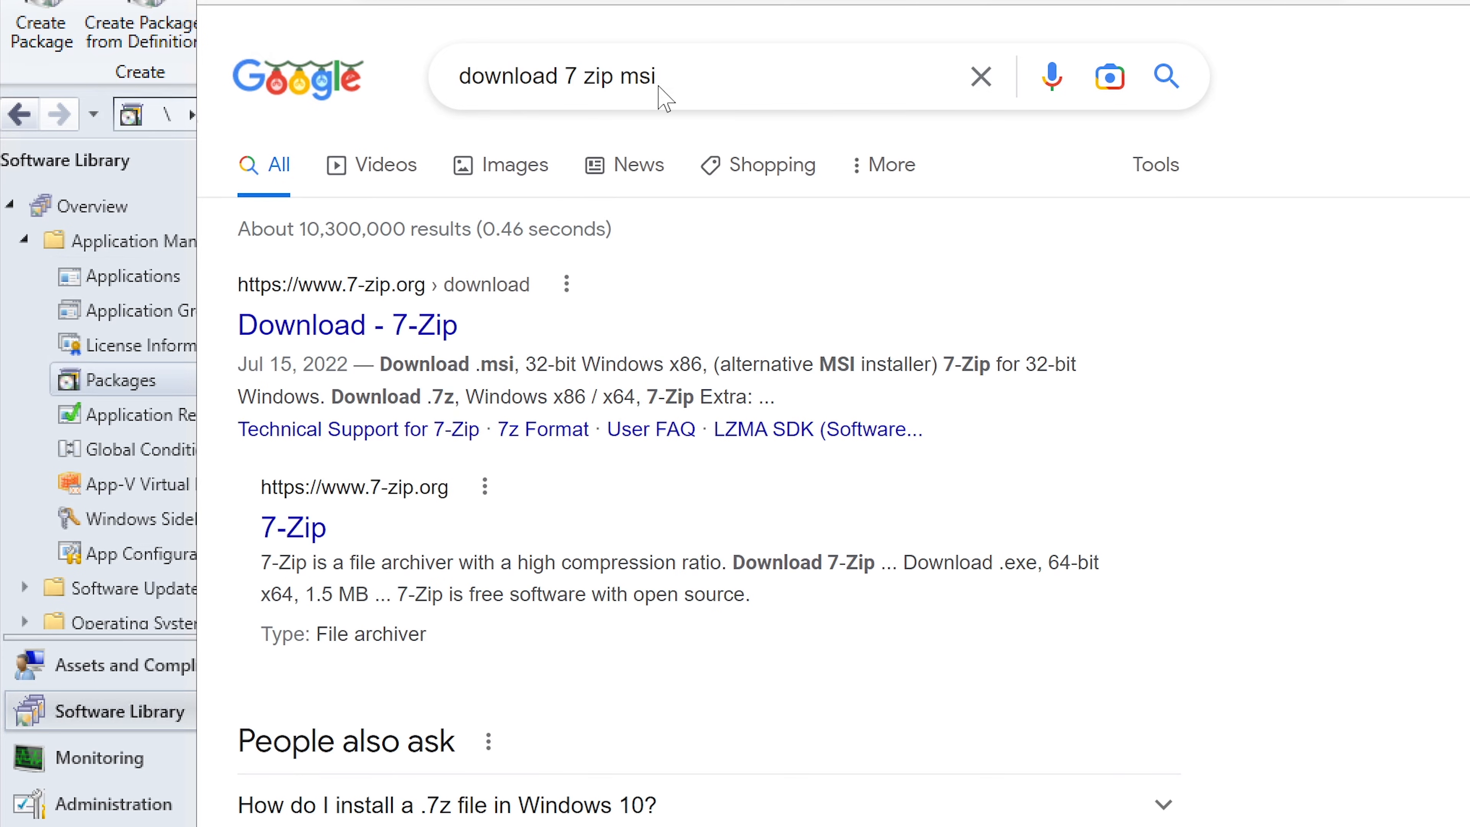
- Download the 7-Zip 22.01 .msi installer for 64-bit Windows x64 from the 7-Zip website
left_click(331, 339)
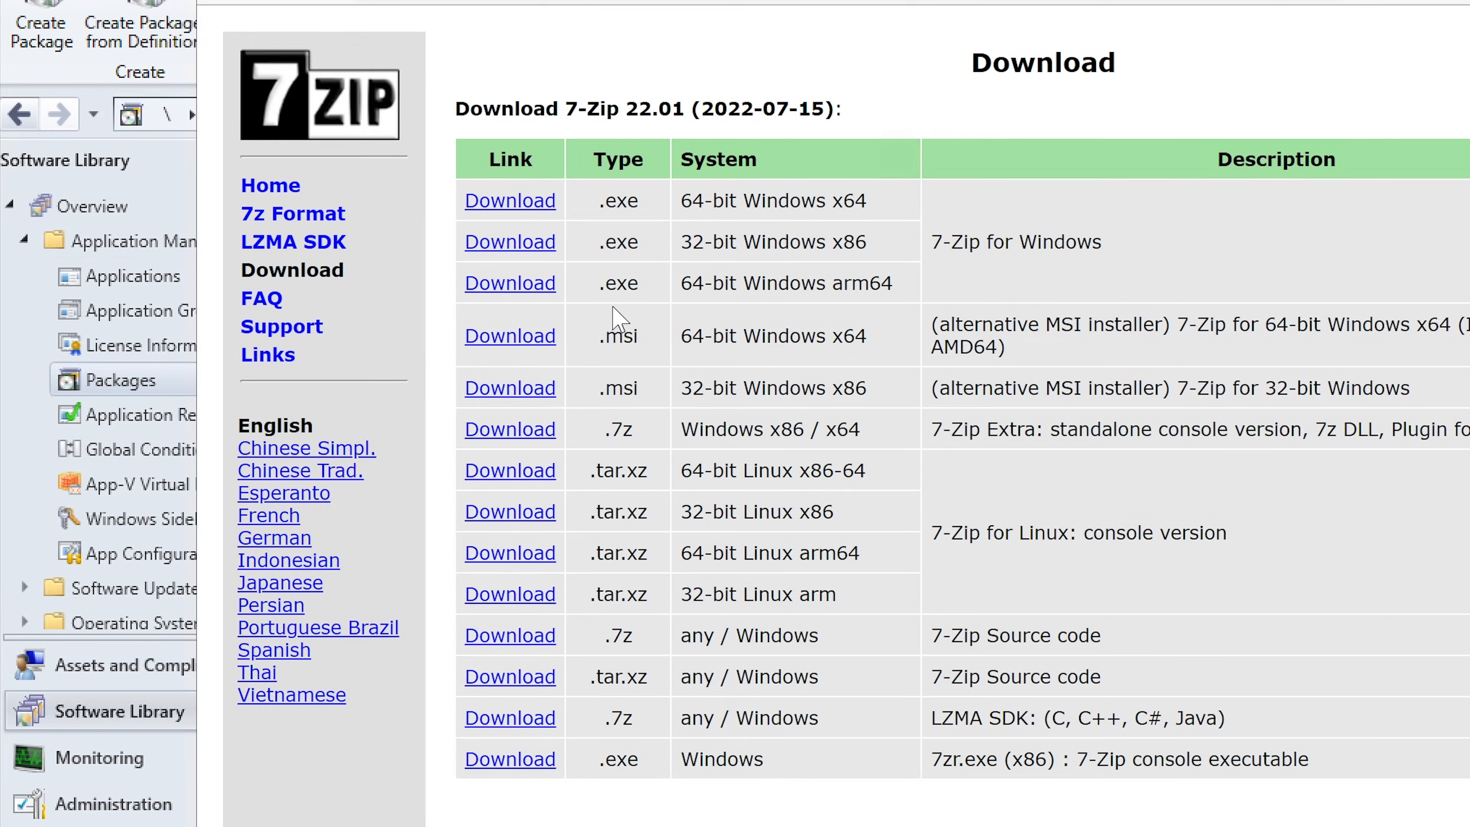
left_click(526, 341)
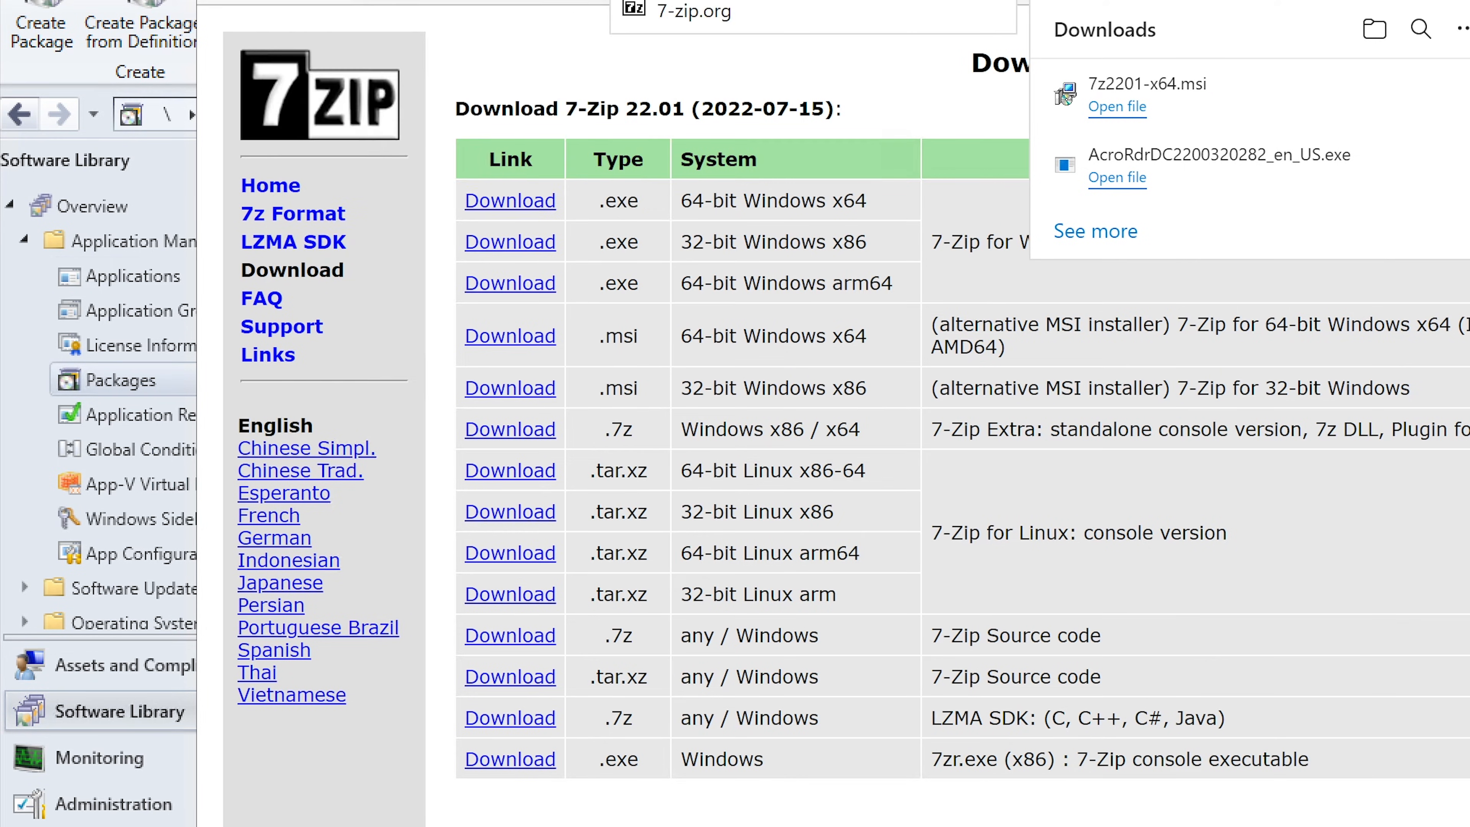
- Open the Downloads folder from the browser's download list and copy the 7z2201-x64 installer
left_click(1375, 30)
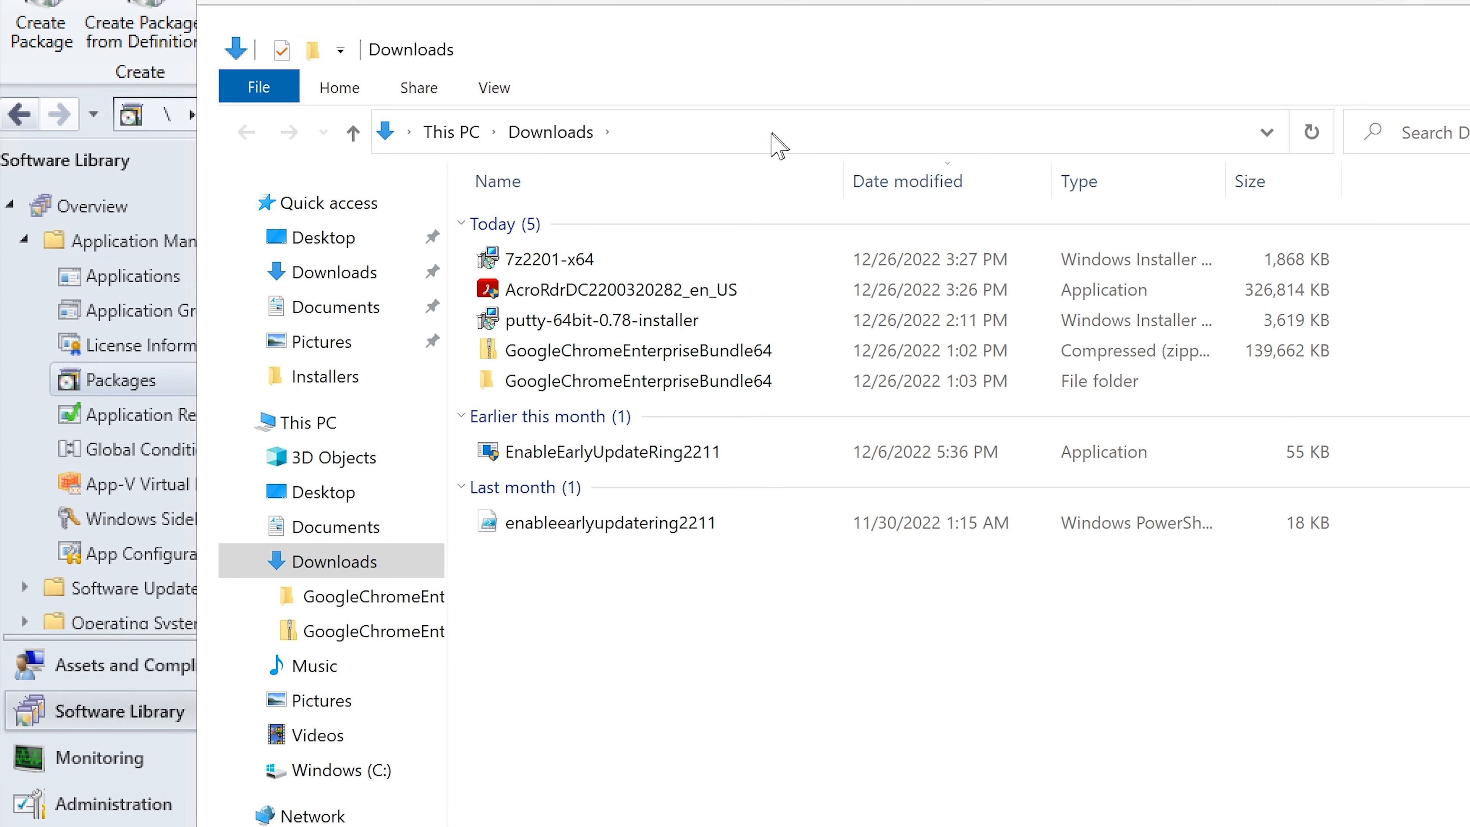
left_click(647, 262)
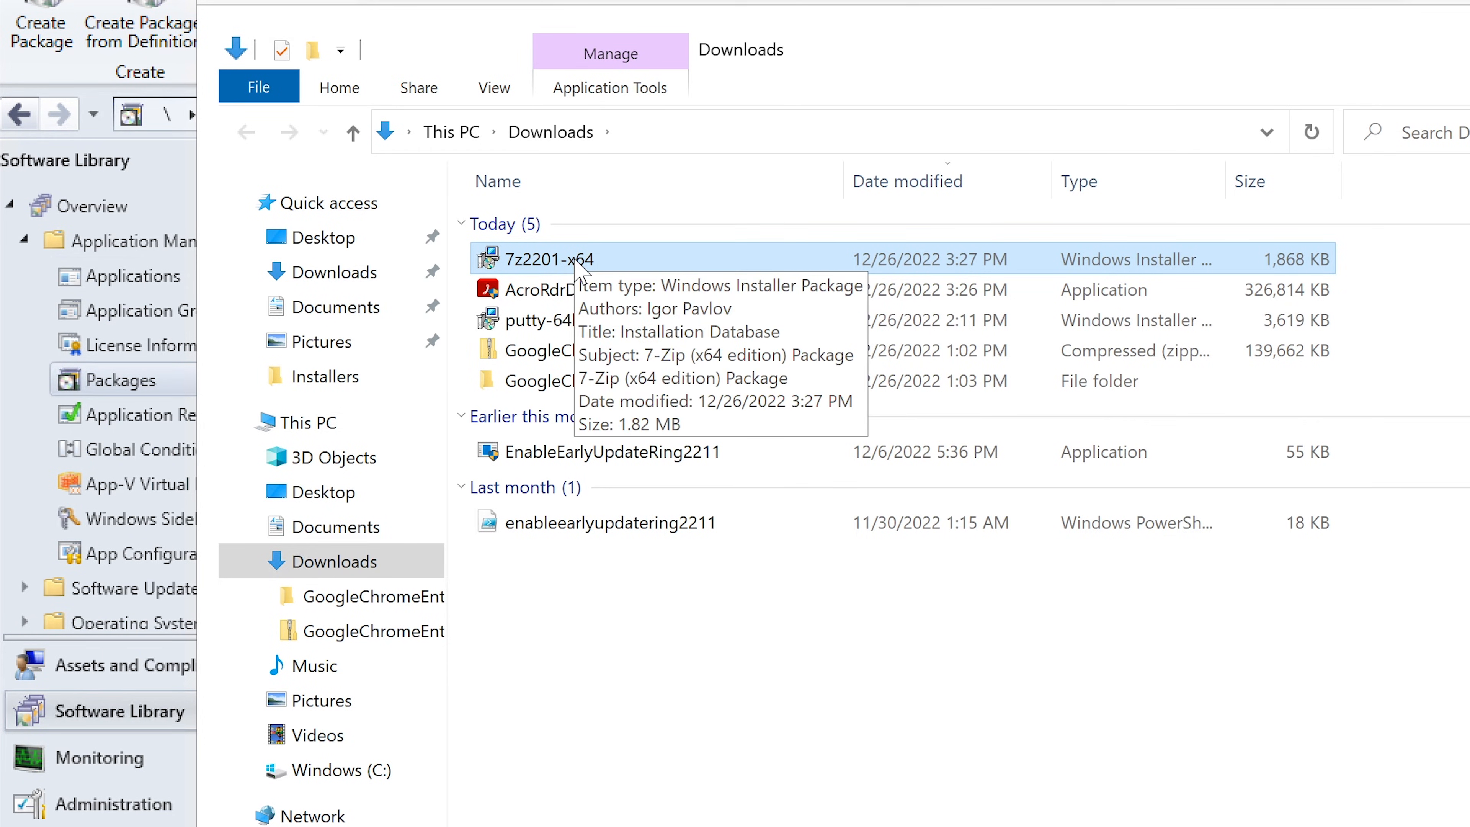
right_click(580, 270)
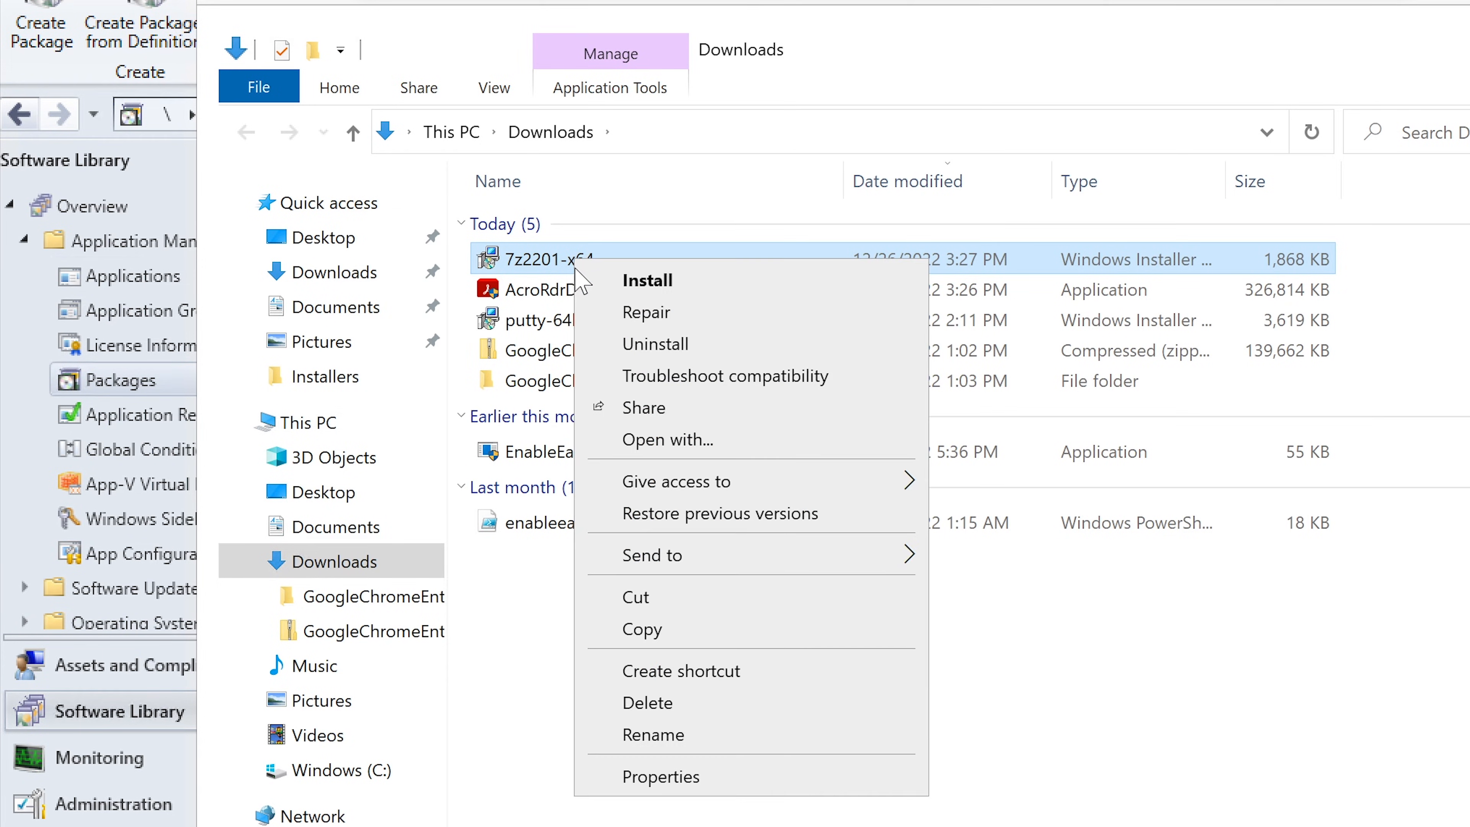
left_click(699, 632)
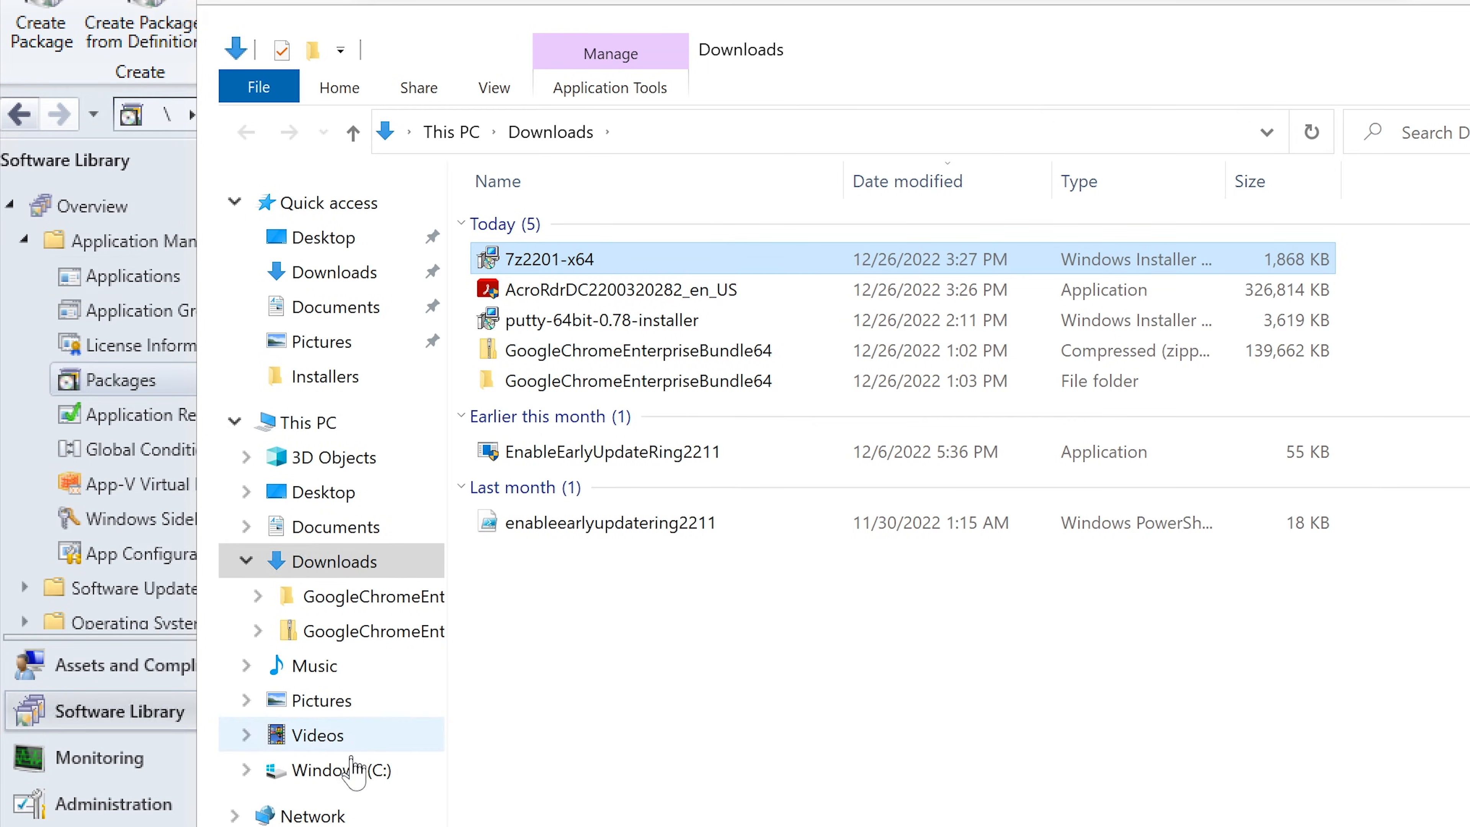
- Create a folder named 7-zip in C:\Packages and paste the copied 7z2201-x64 installer into it
left_click(353, 772)
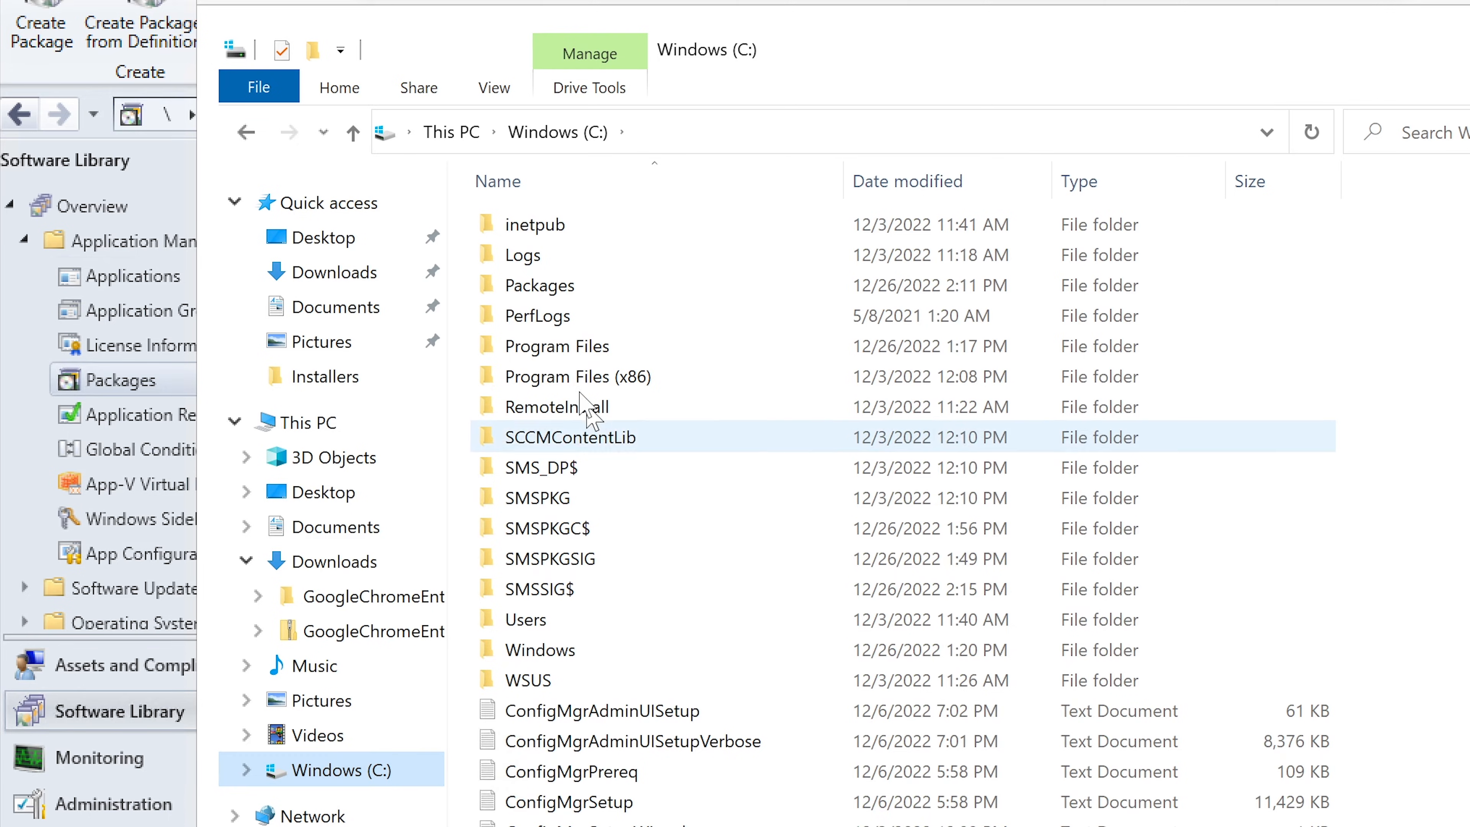
double_click(587, 290)
right_click(614, 404)
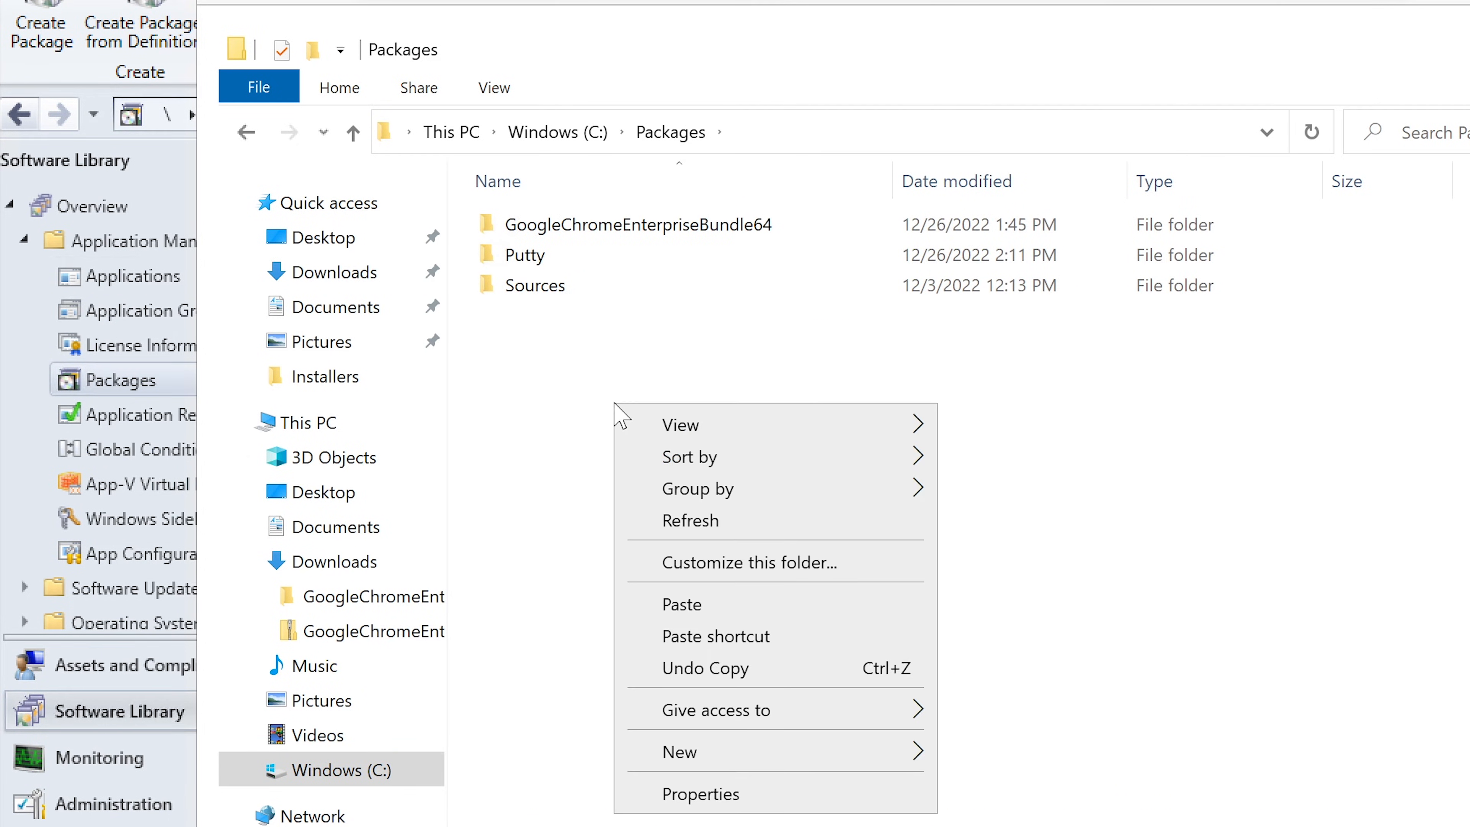
mouse_move(849, 754)
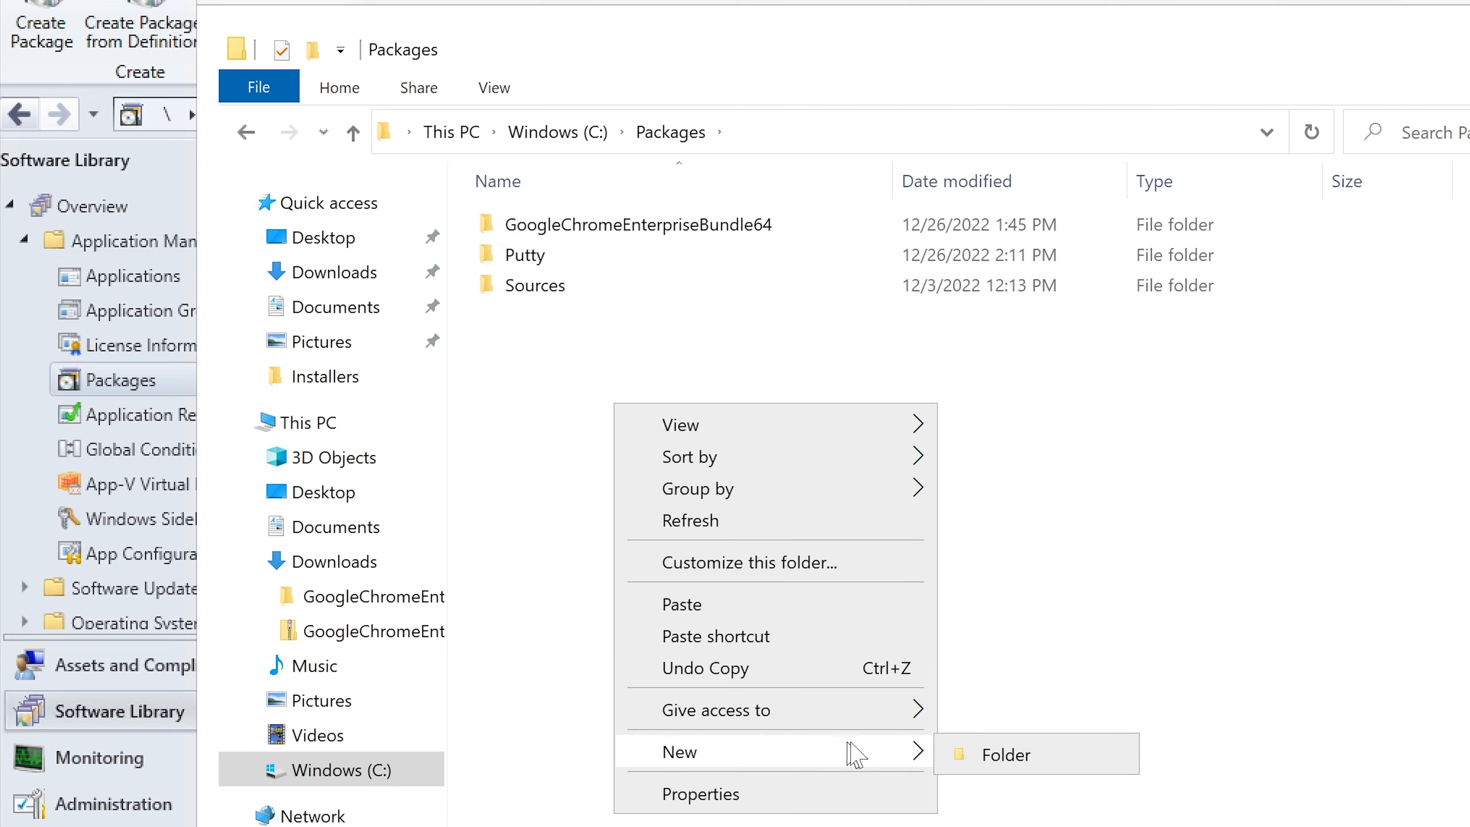
left_click(995, 754)
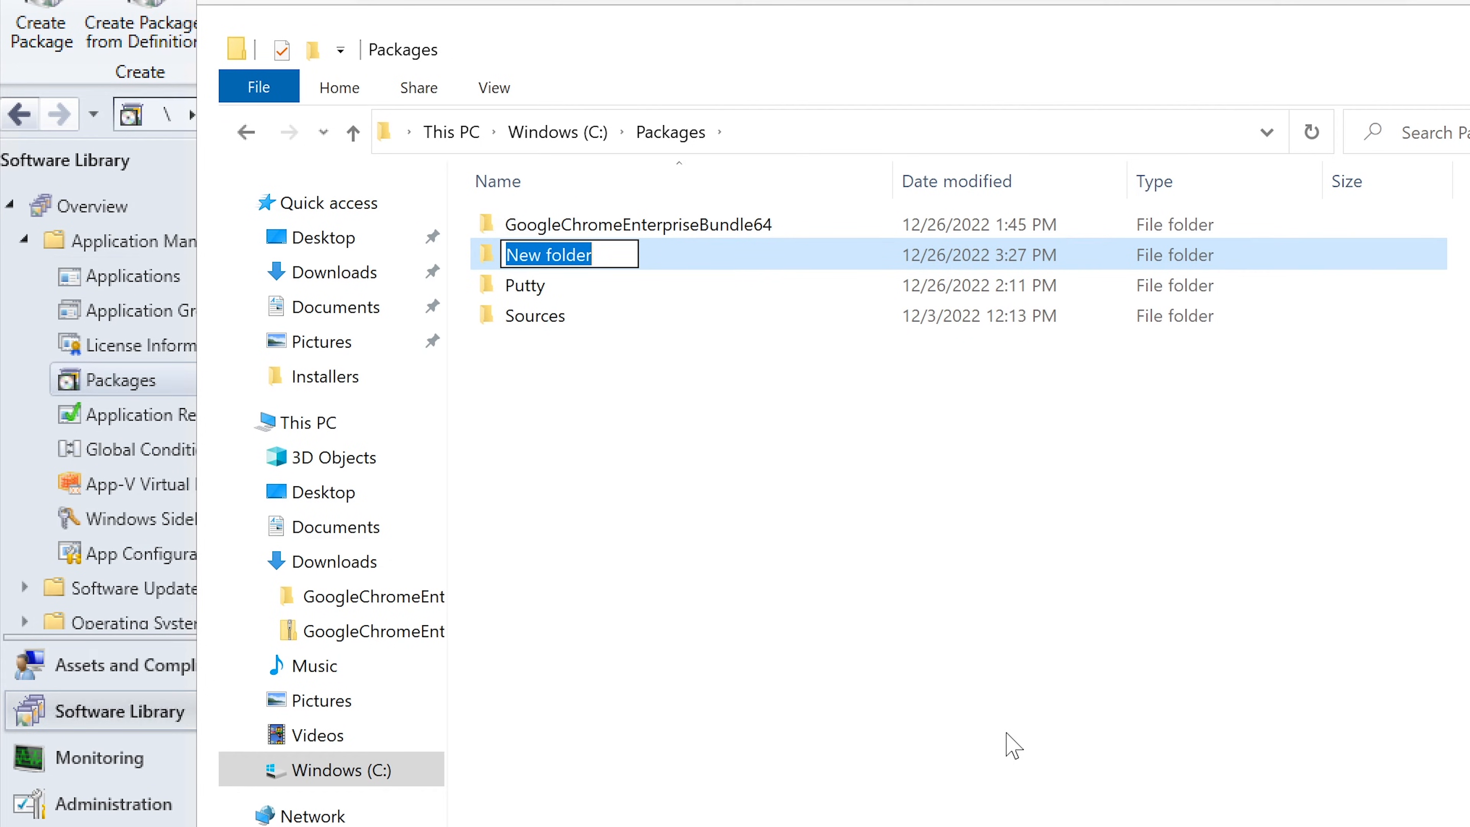
type("8")
key("BackSpace")
type("7")
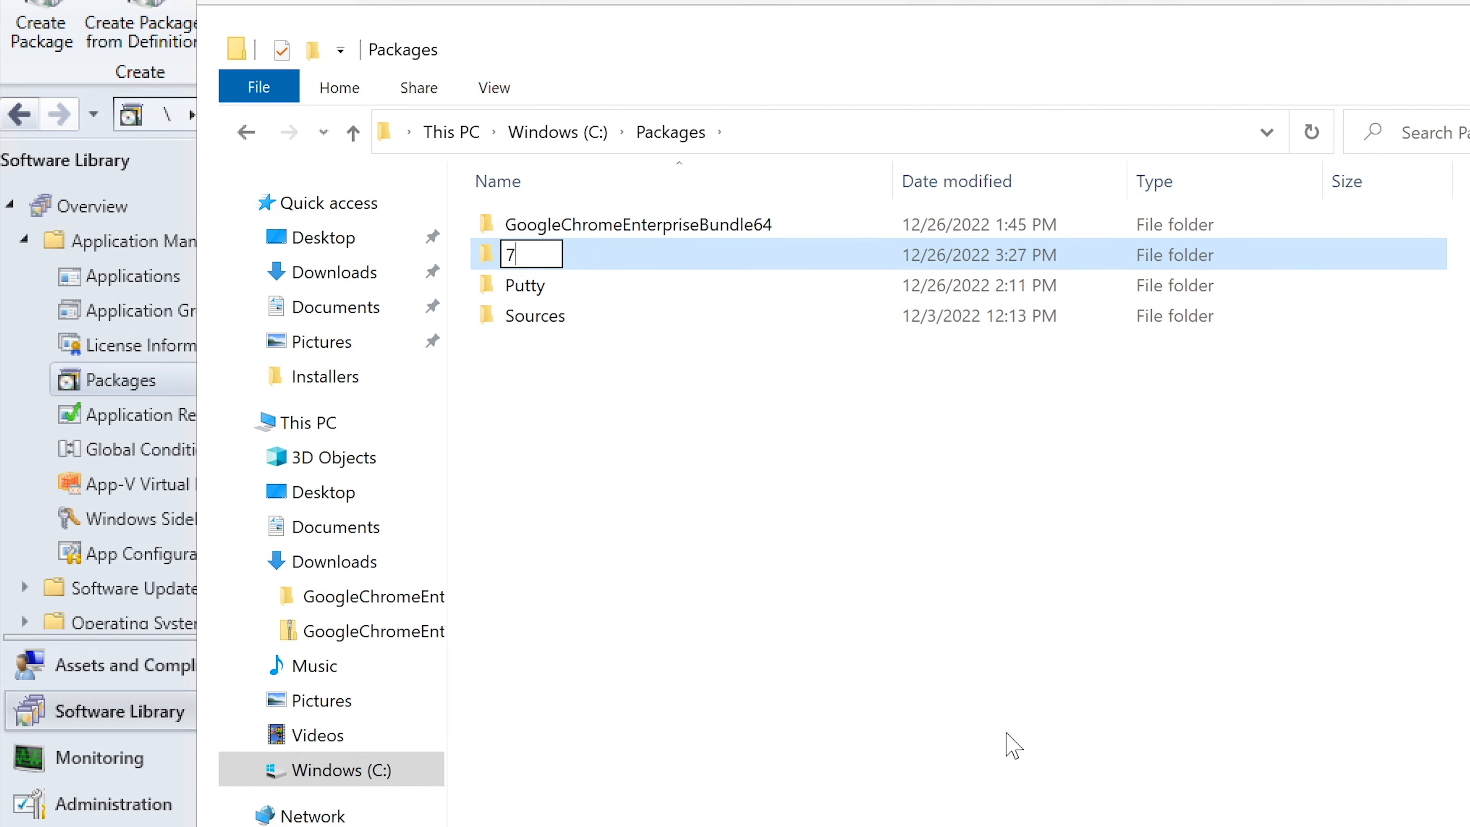
type("-zip")
key("Return")
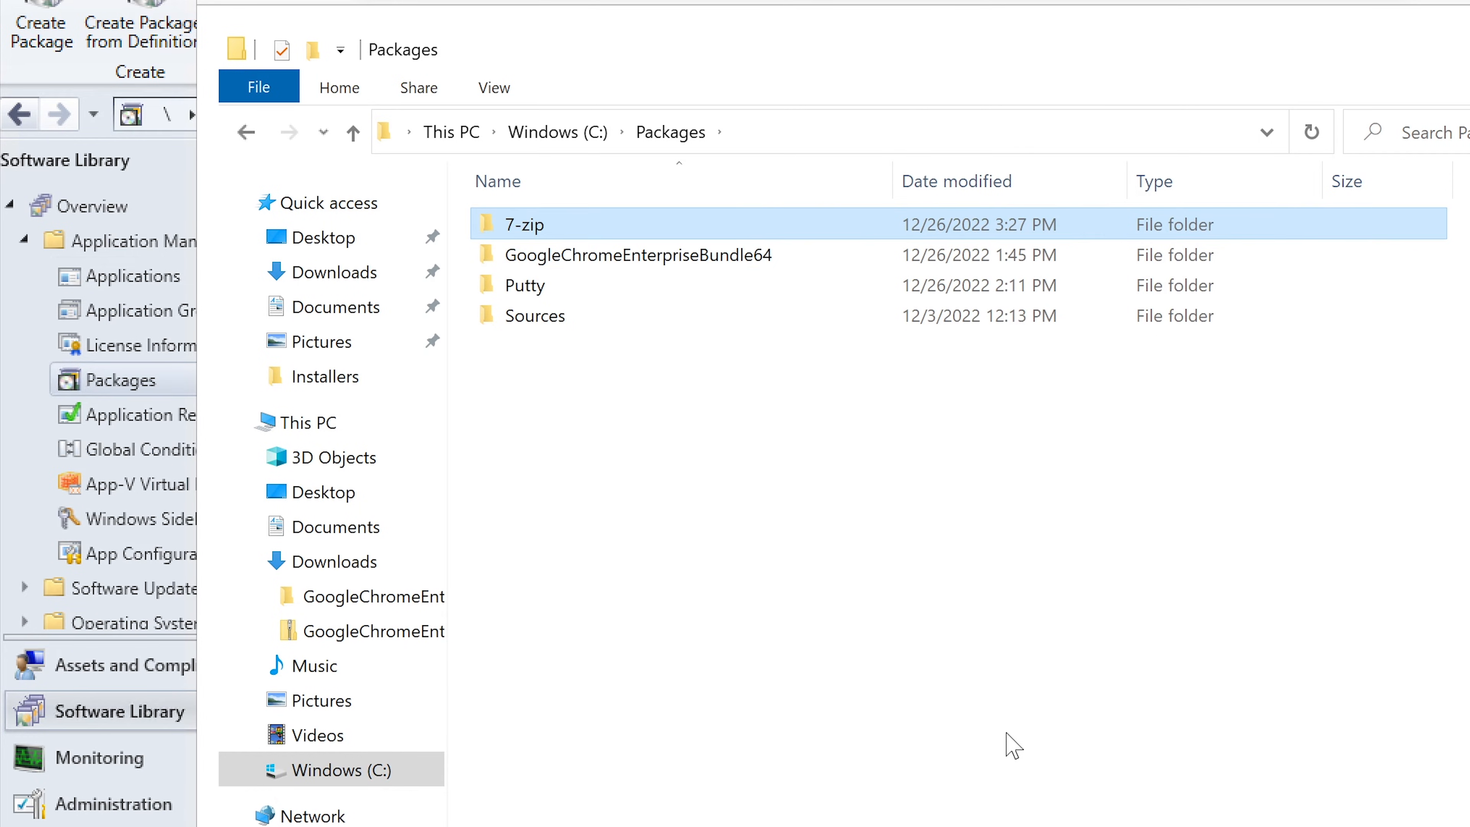
key("Return")
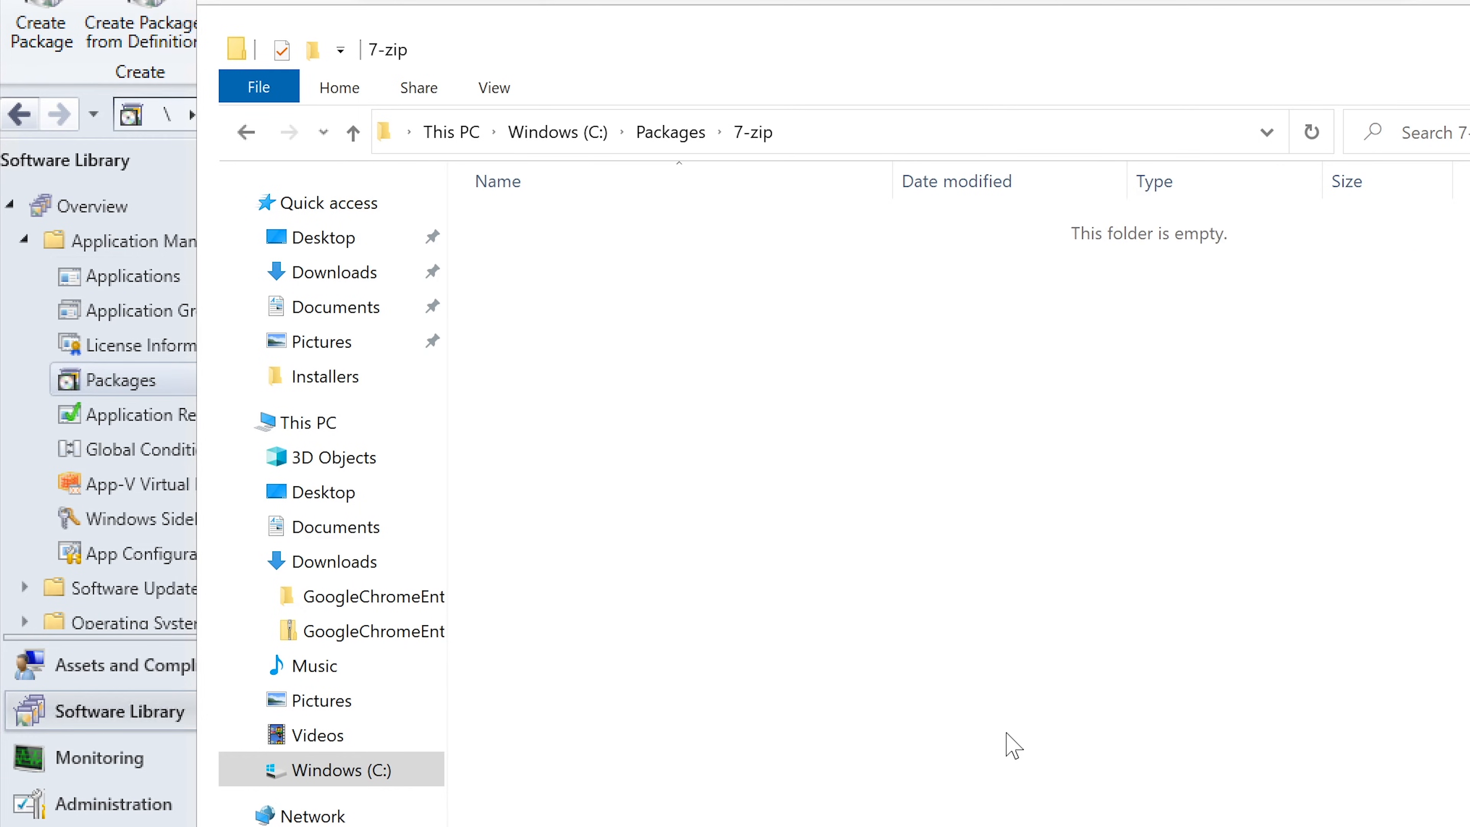
key("ctrl+v")
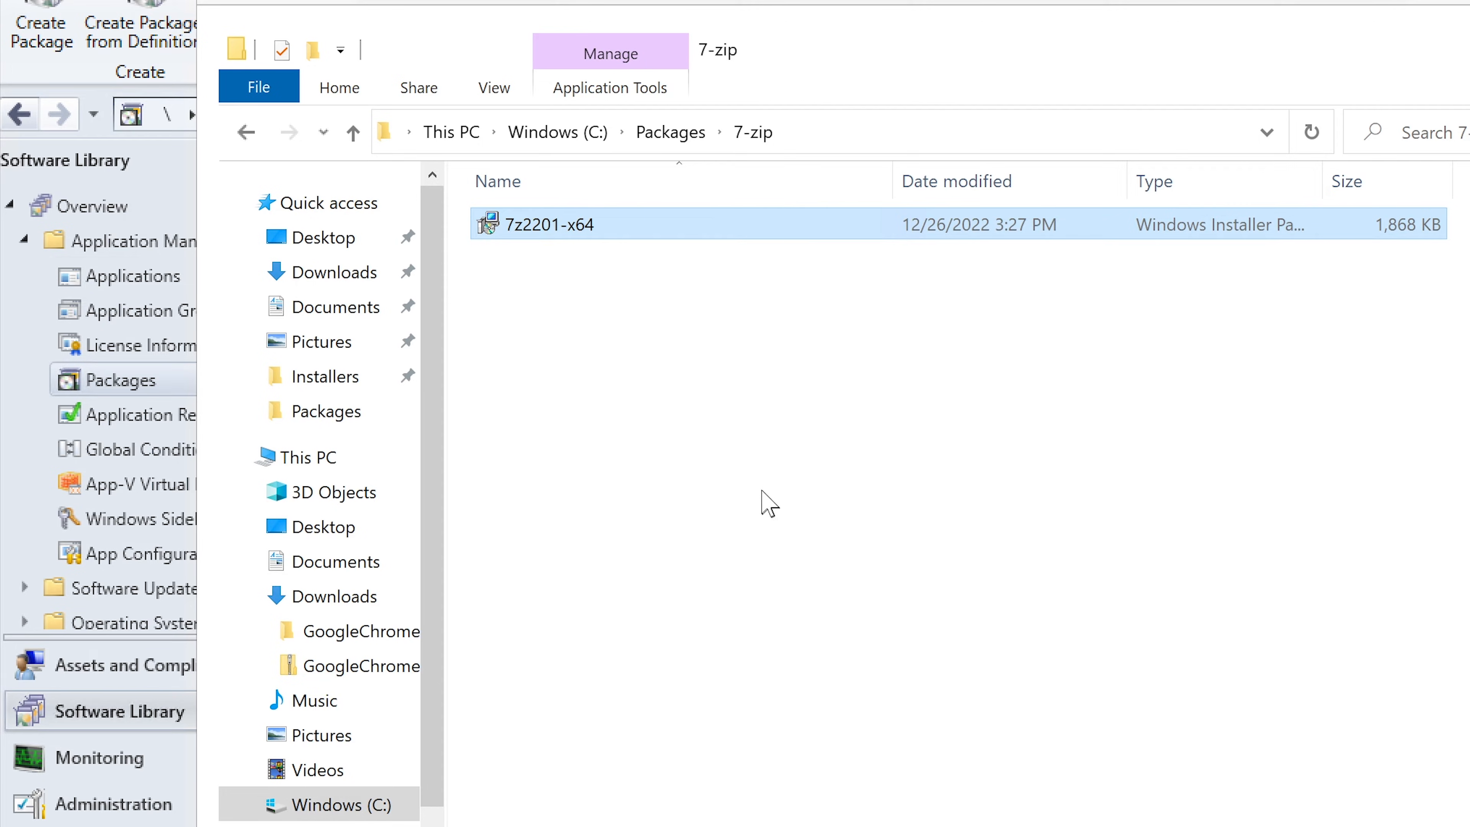
- Examine the security permissions of C:\Packages for the Domain Users and Domain Computers groups
left_click(657, 134)
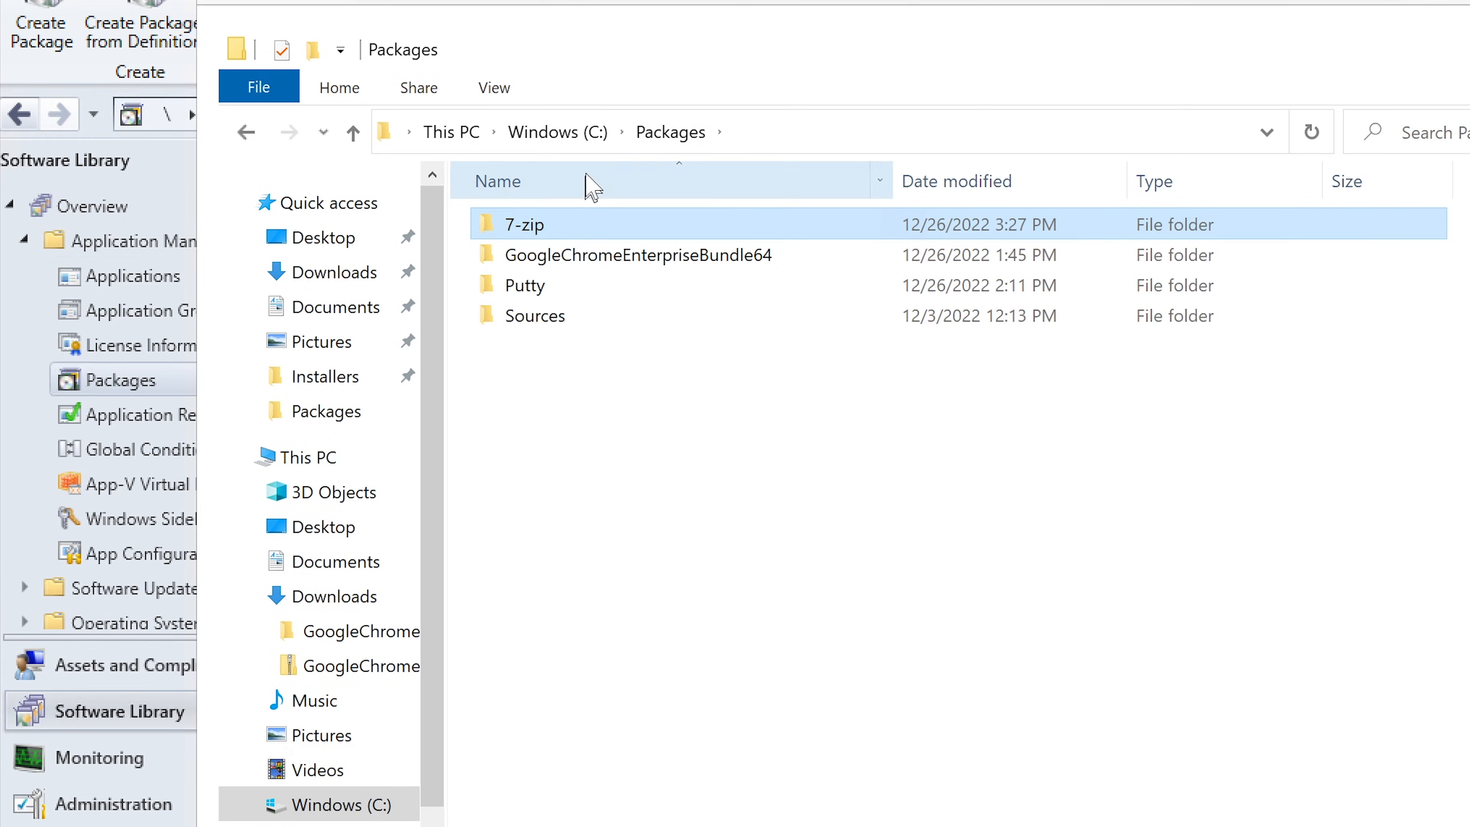
left_click(560, 133)
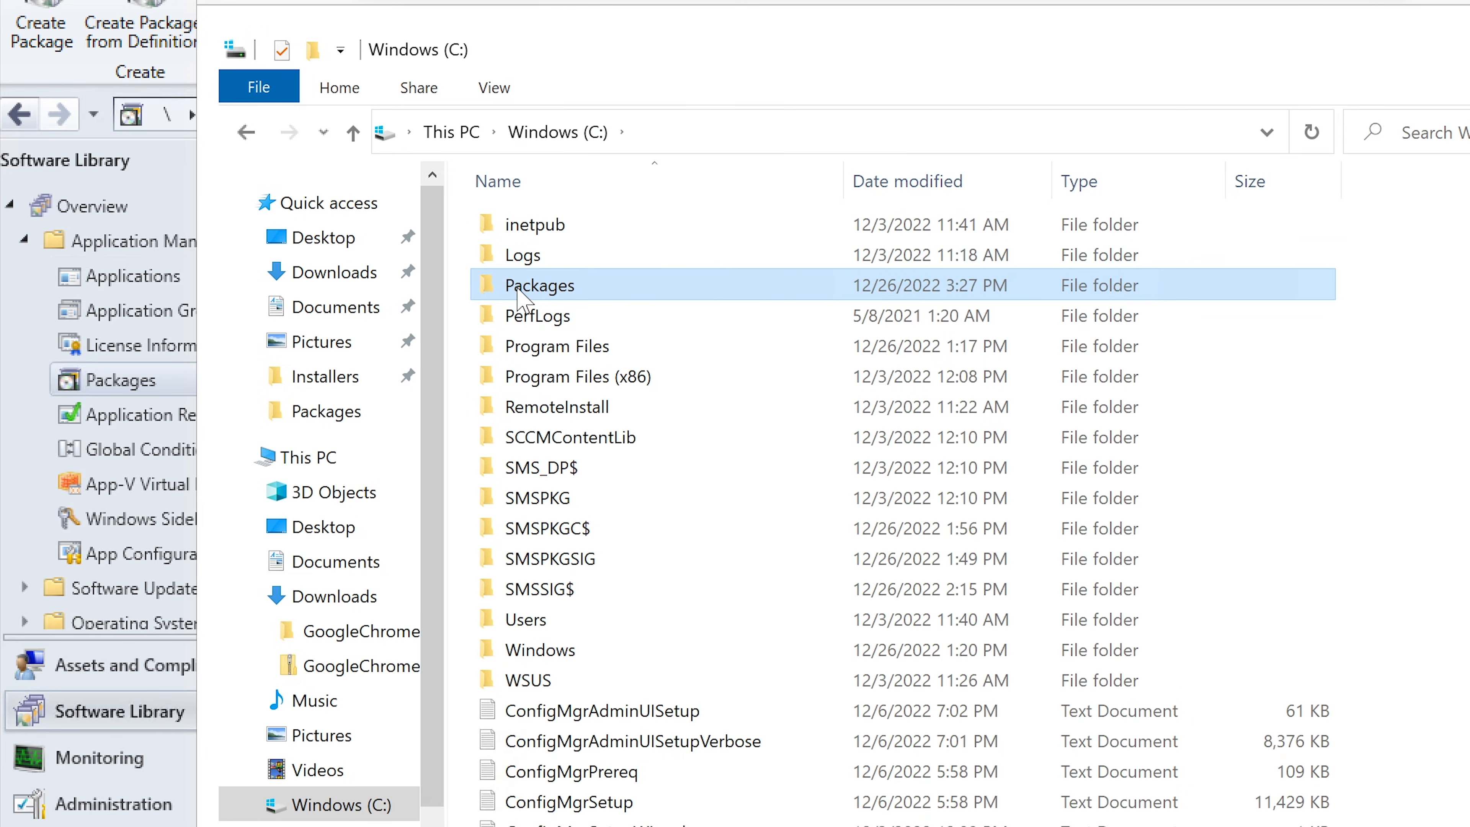
right_click(525, 298)
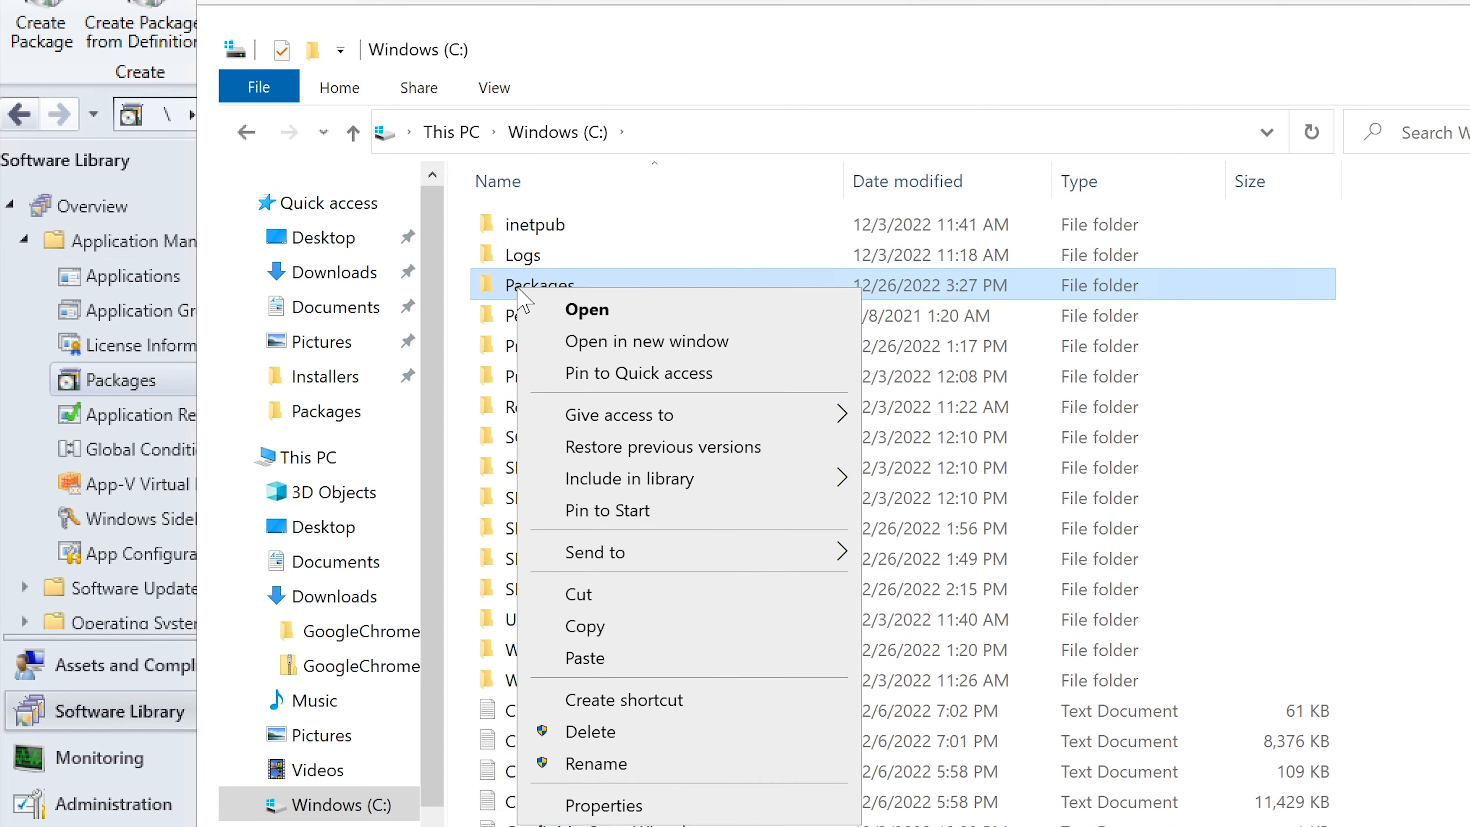
left_click(605, 805)
left_click_drag(1297, 263, 1006, 136)
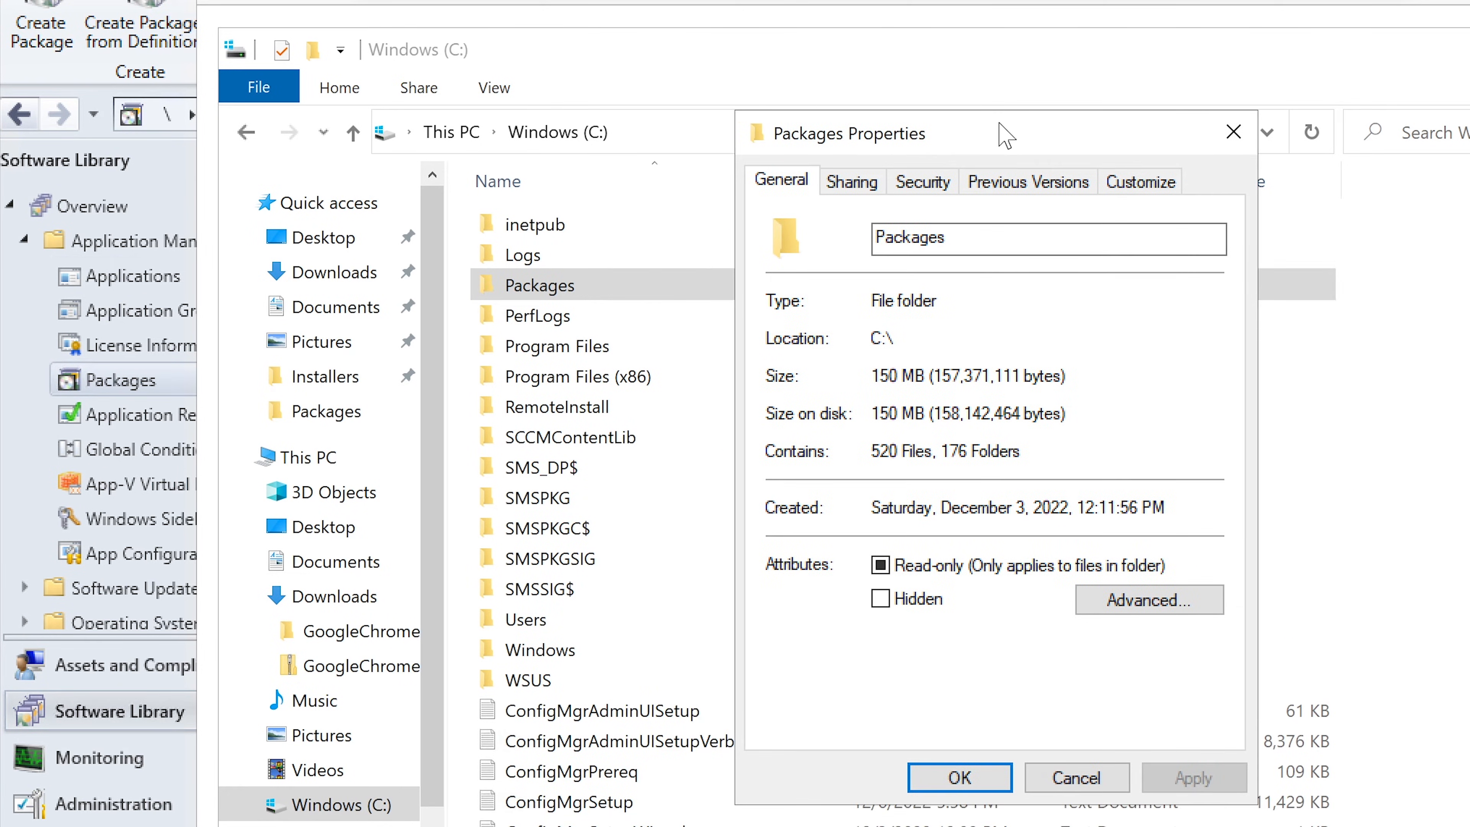
left_click(933, 186)
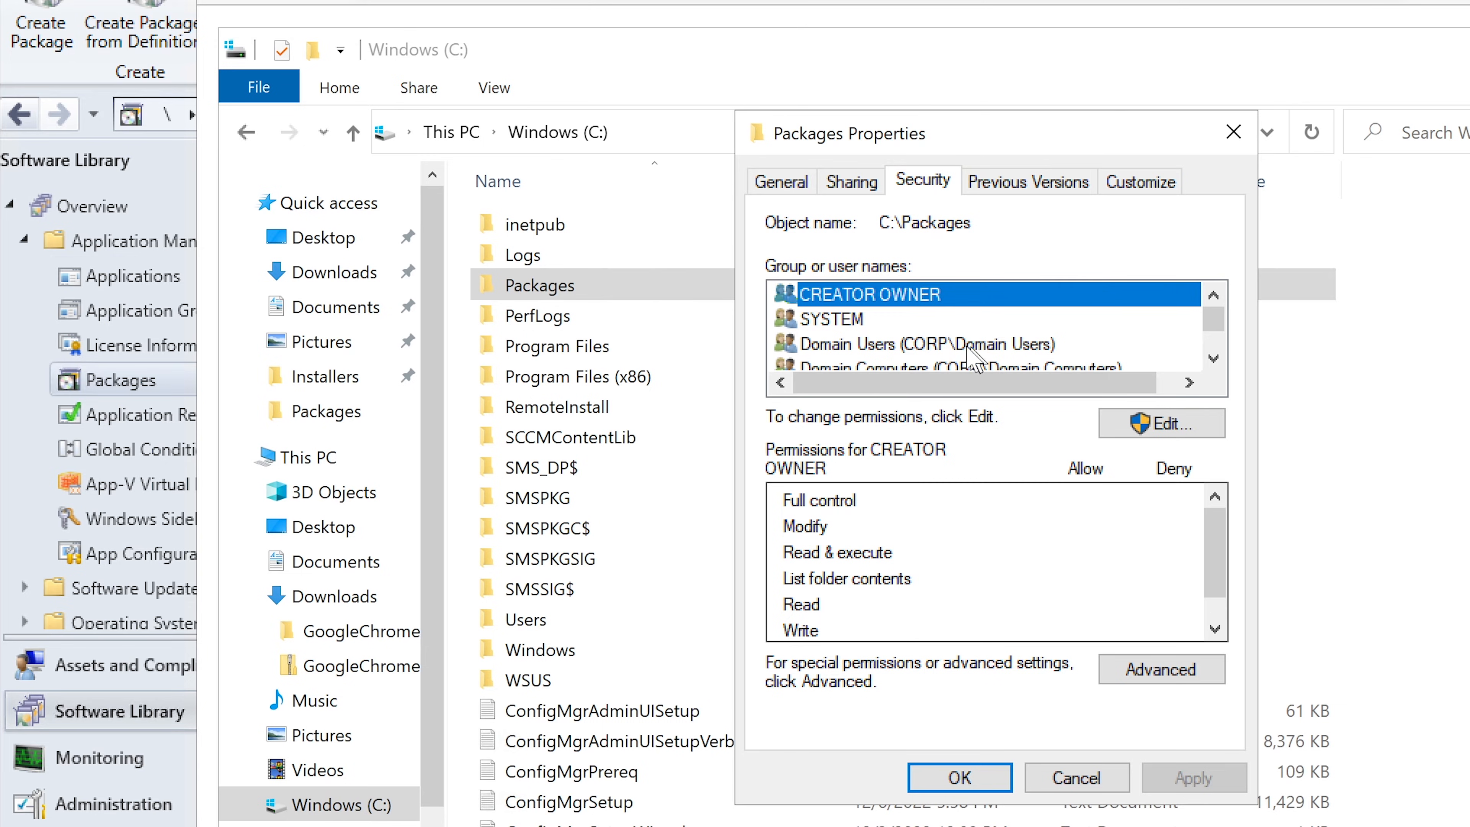
left_click(950, 342)
scroll(939, 361, "down", 1)
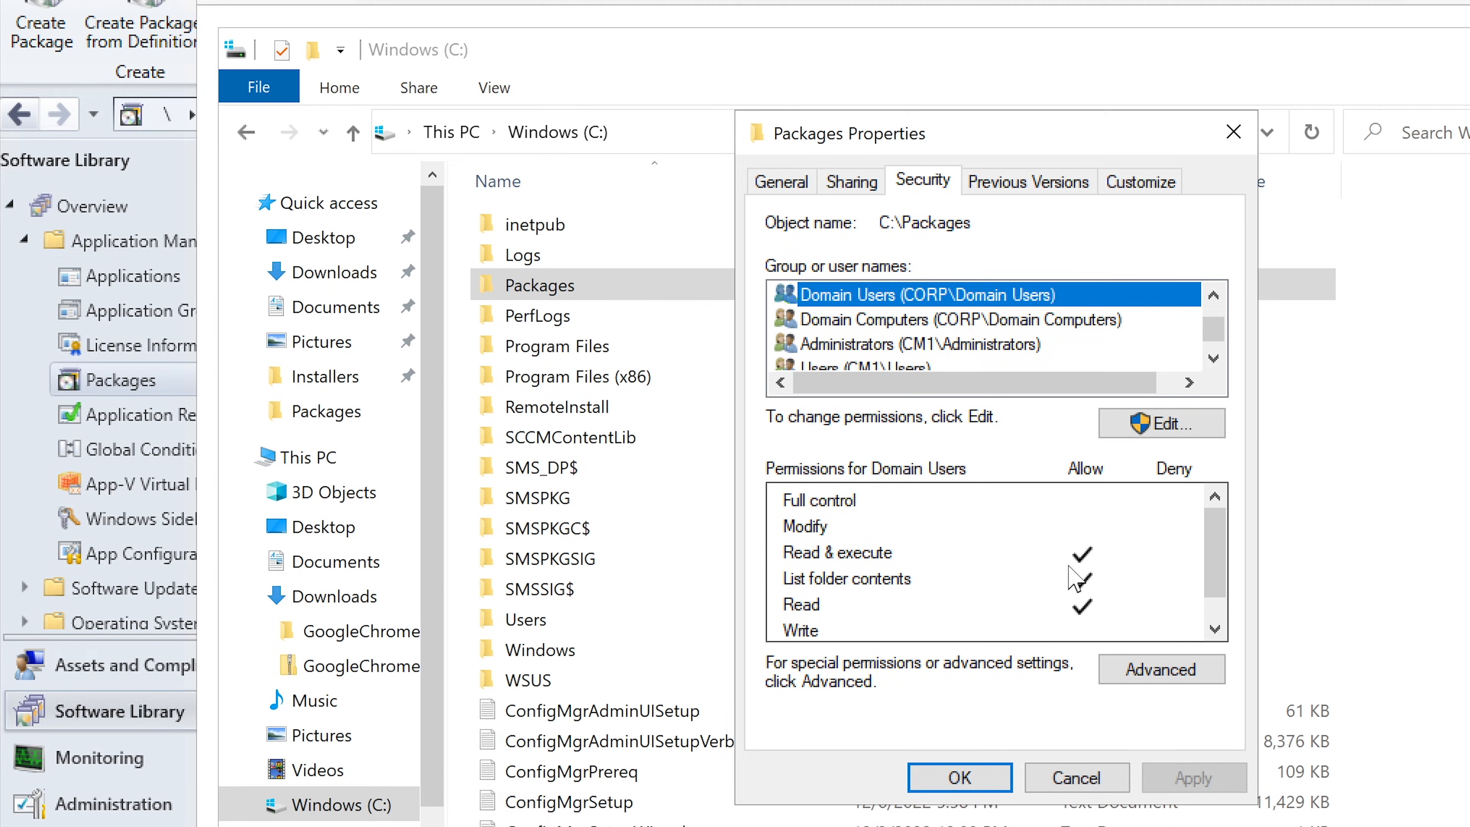
left_click(884, 322)
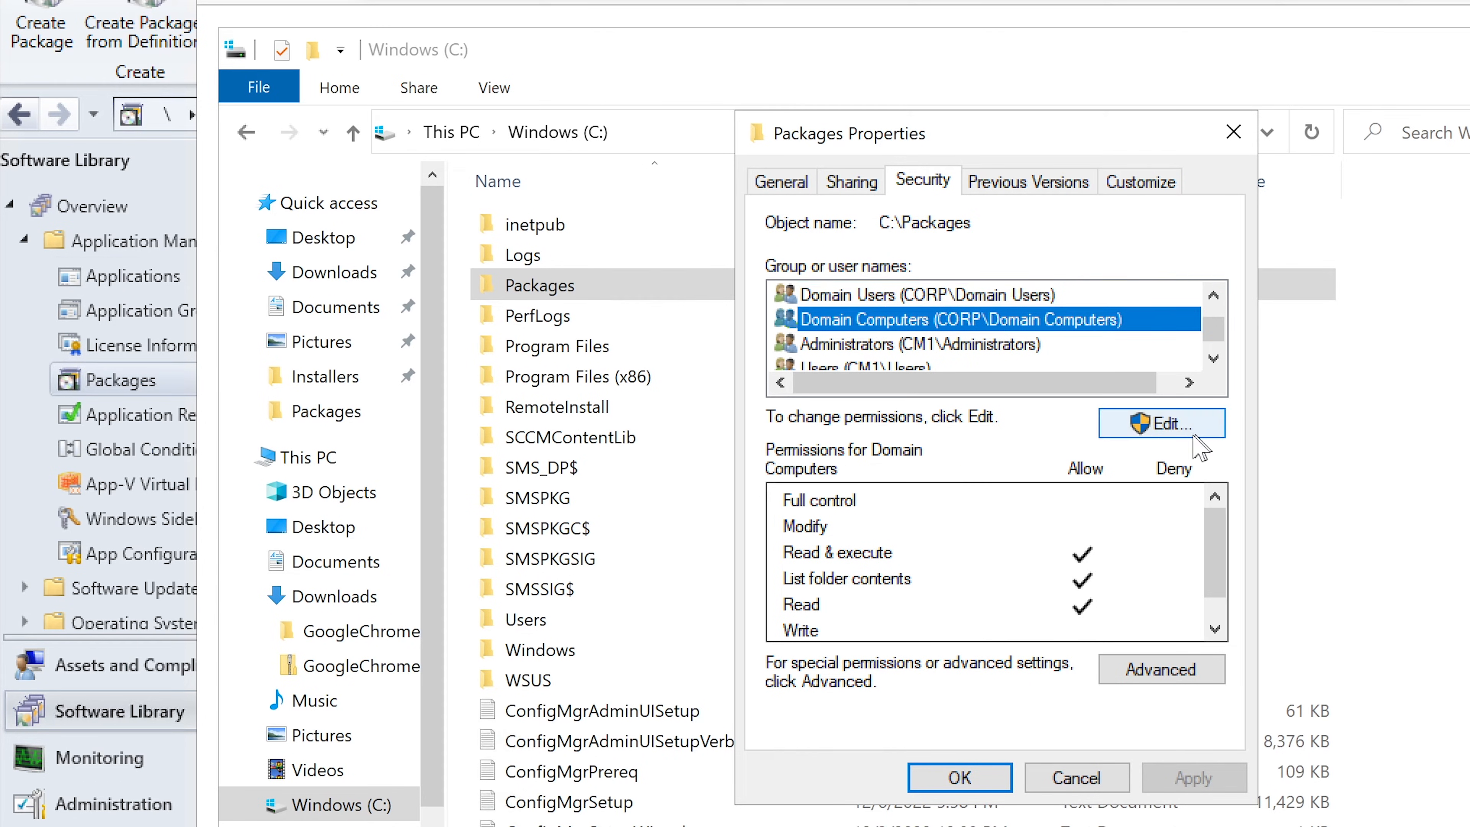
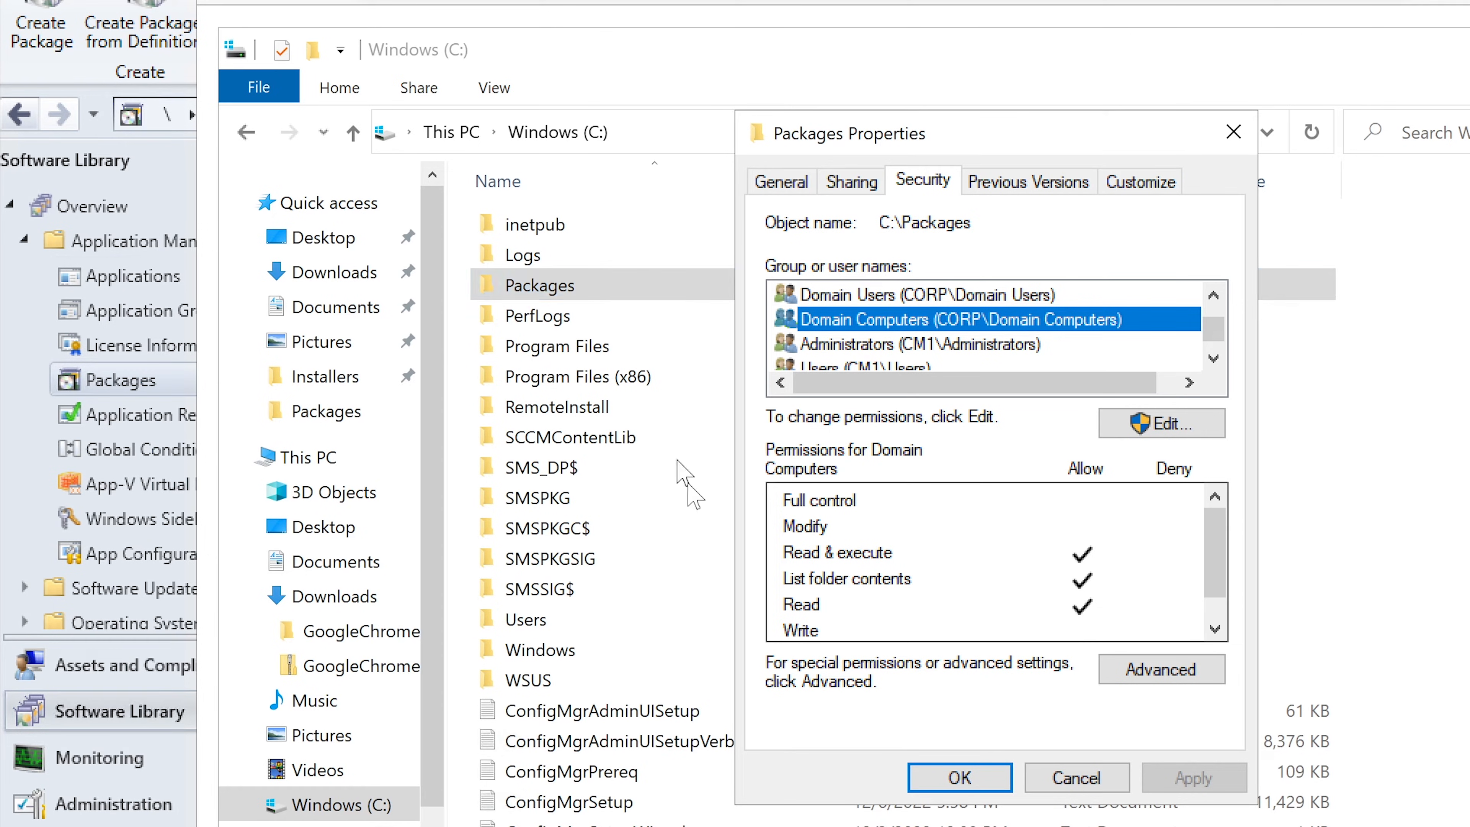
left_click(856, 534)
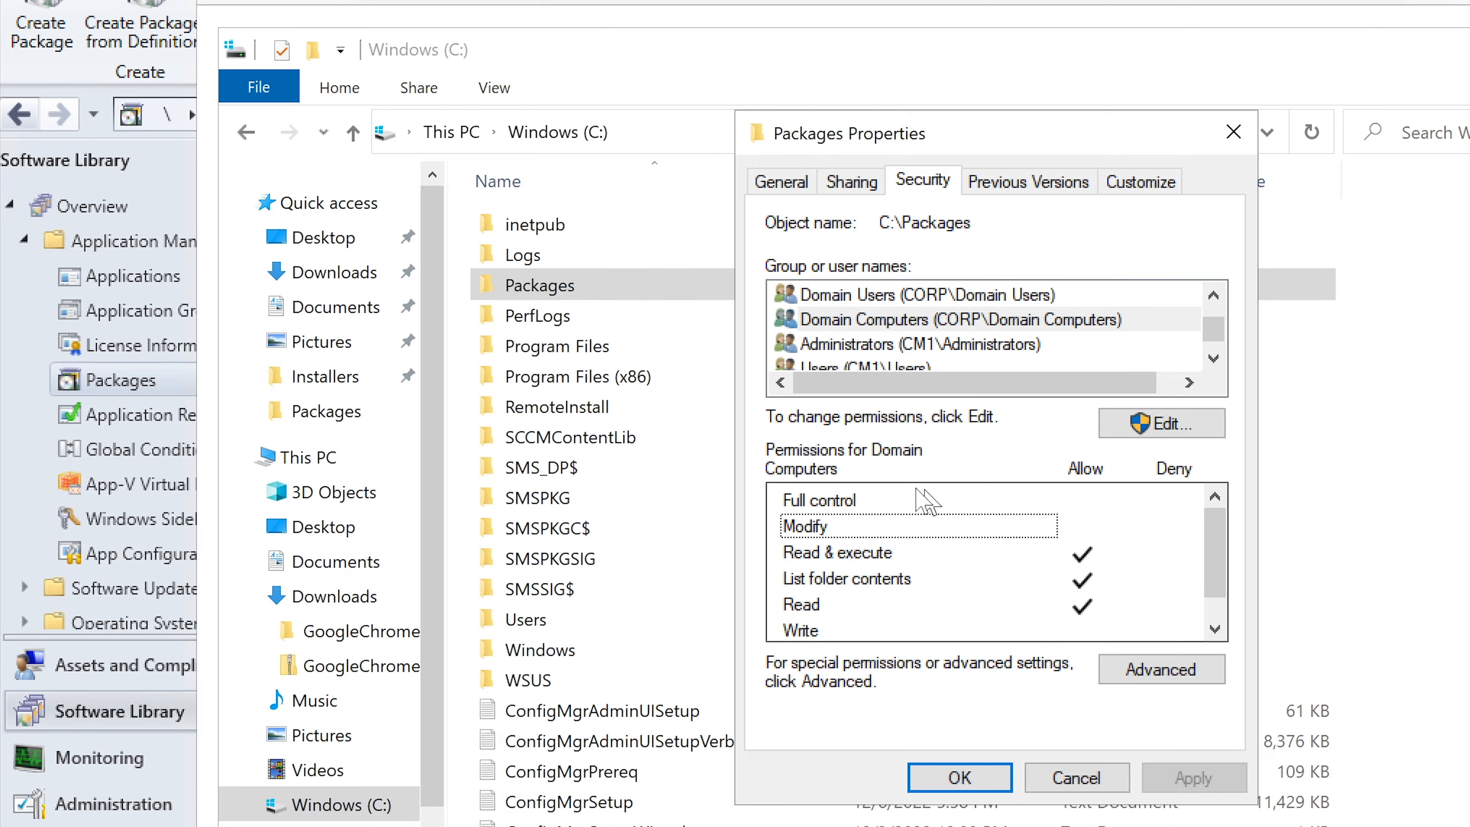
left_click(897, 499)
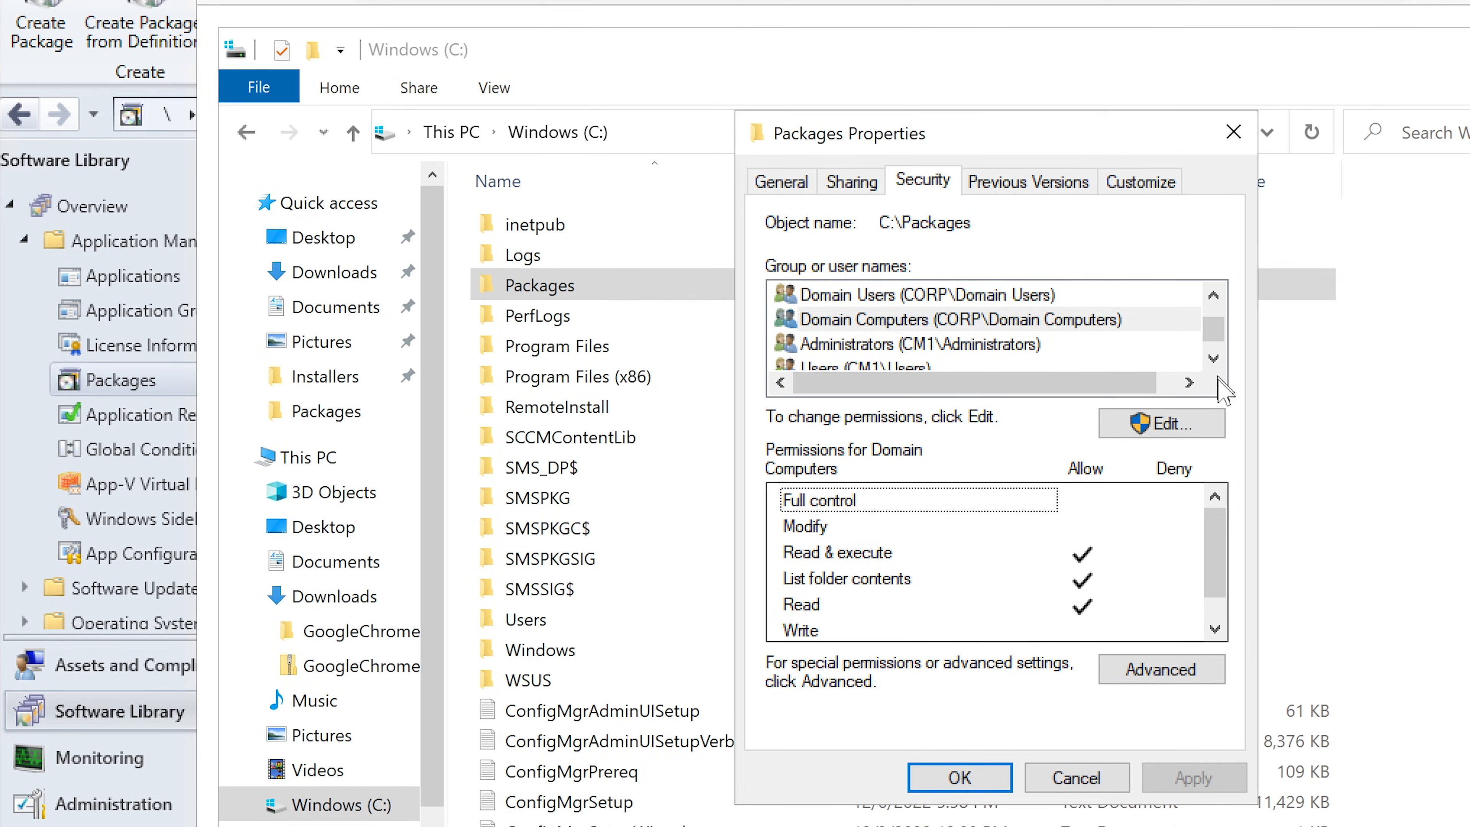
- Look up "domain" groups to add to the Packages folder's permissions, select from the matches, and close the dialogs without adding any
left_click(1169, 426)
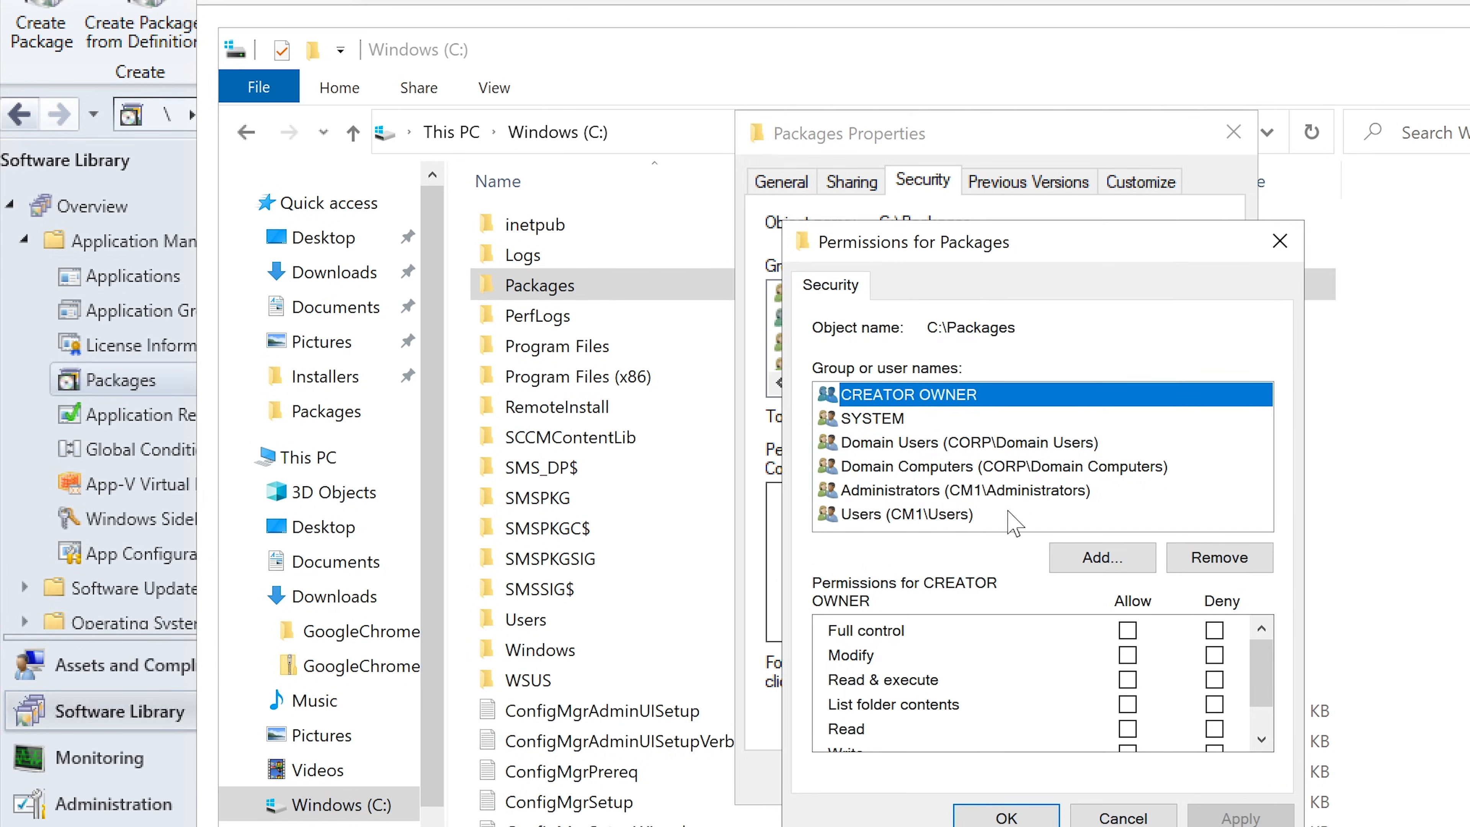
left_click(1012, 469)
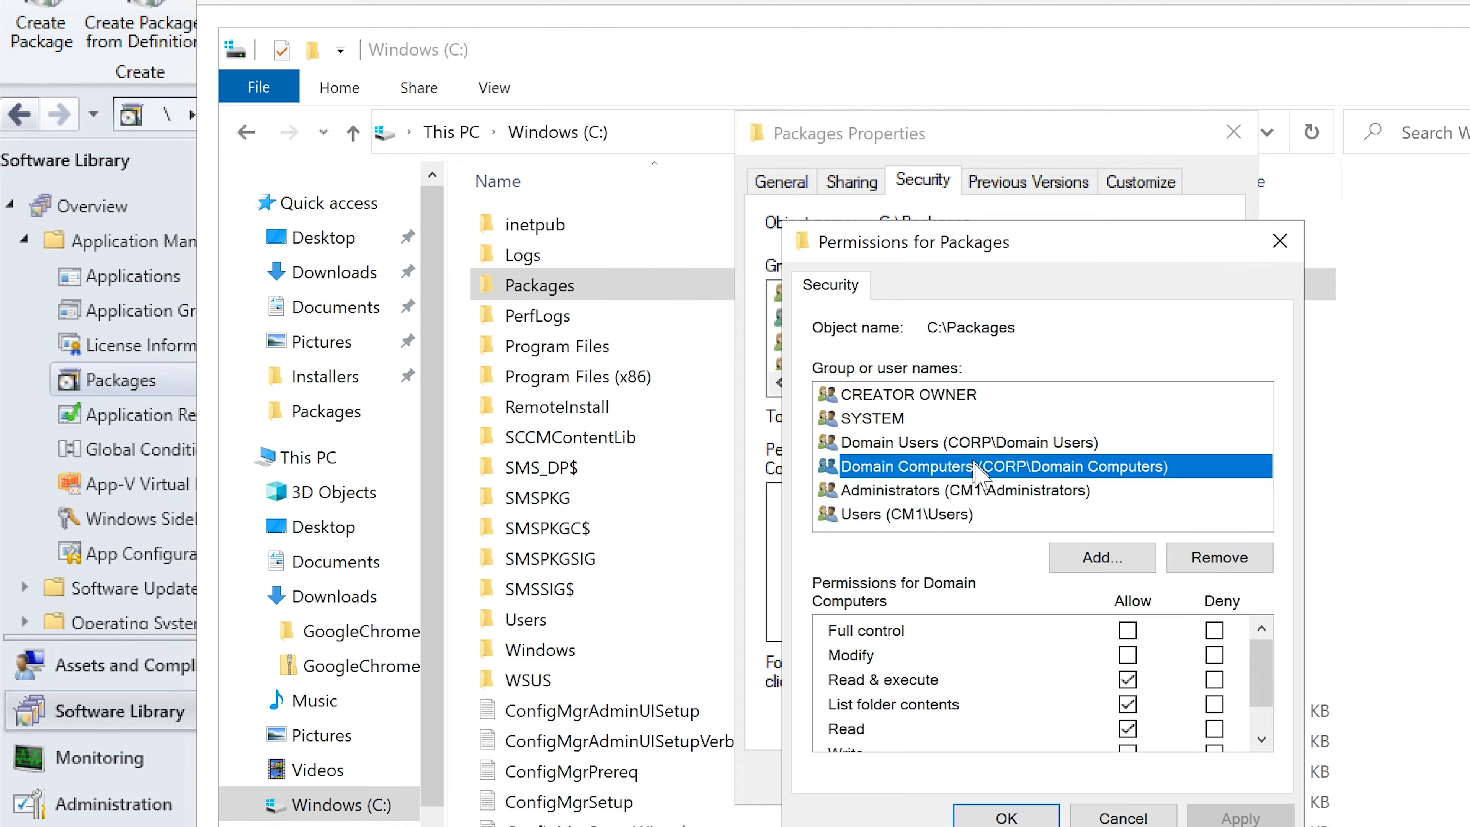
left_click(1123, 562)
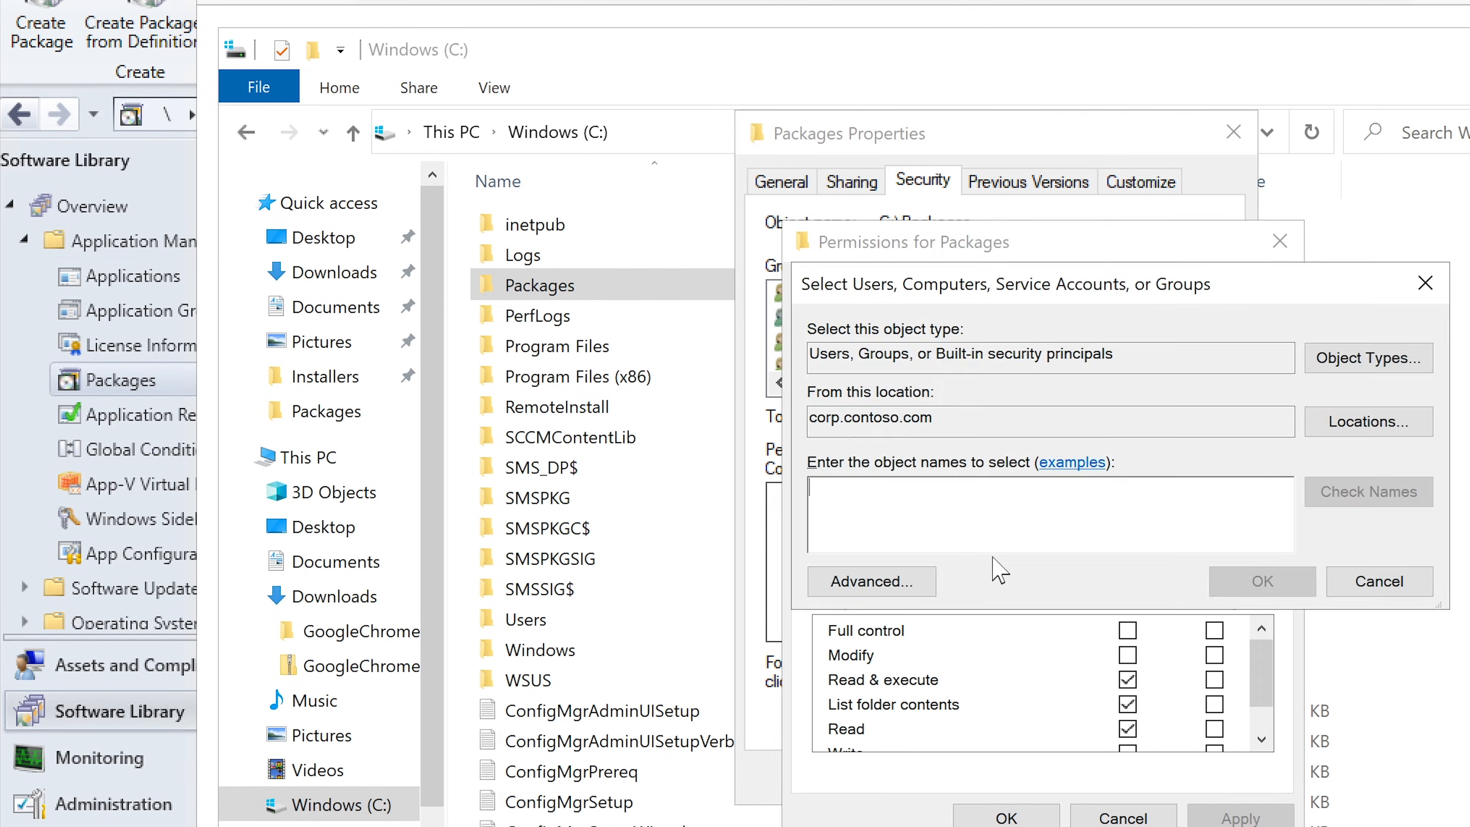
type("do")
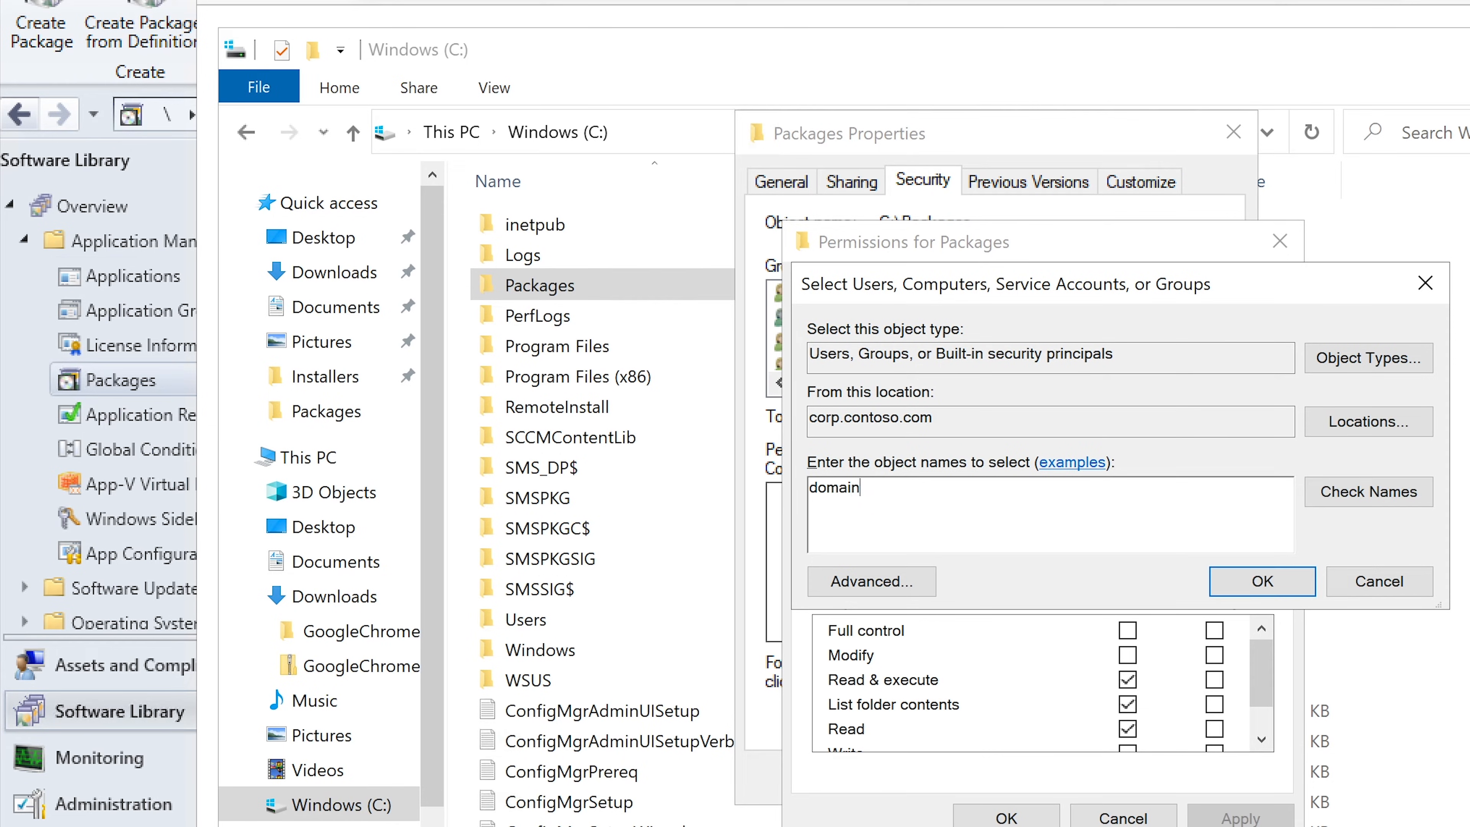
type("main")
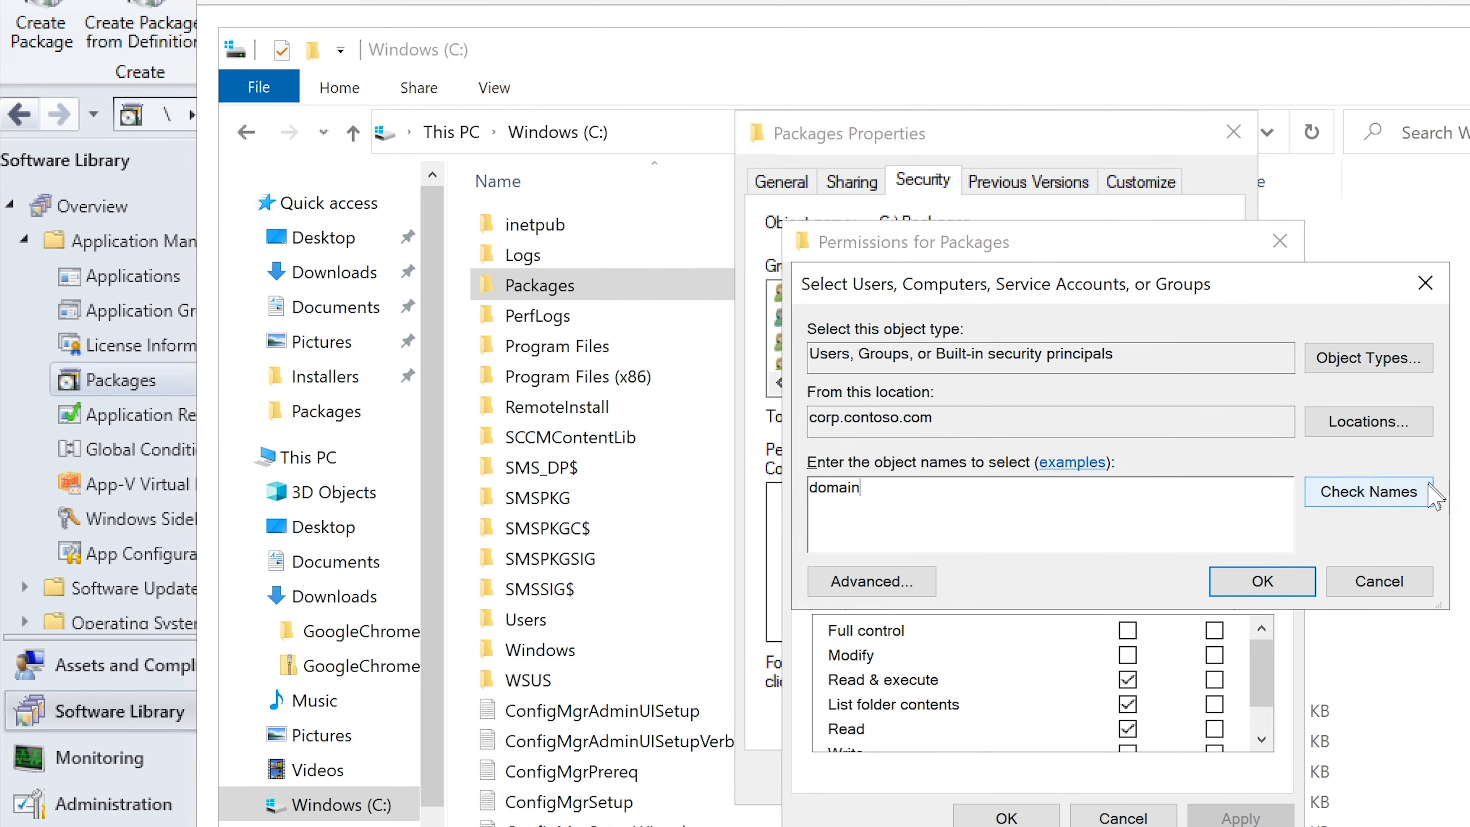
left_click(1364, 499)
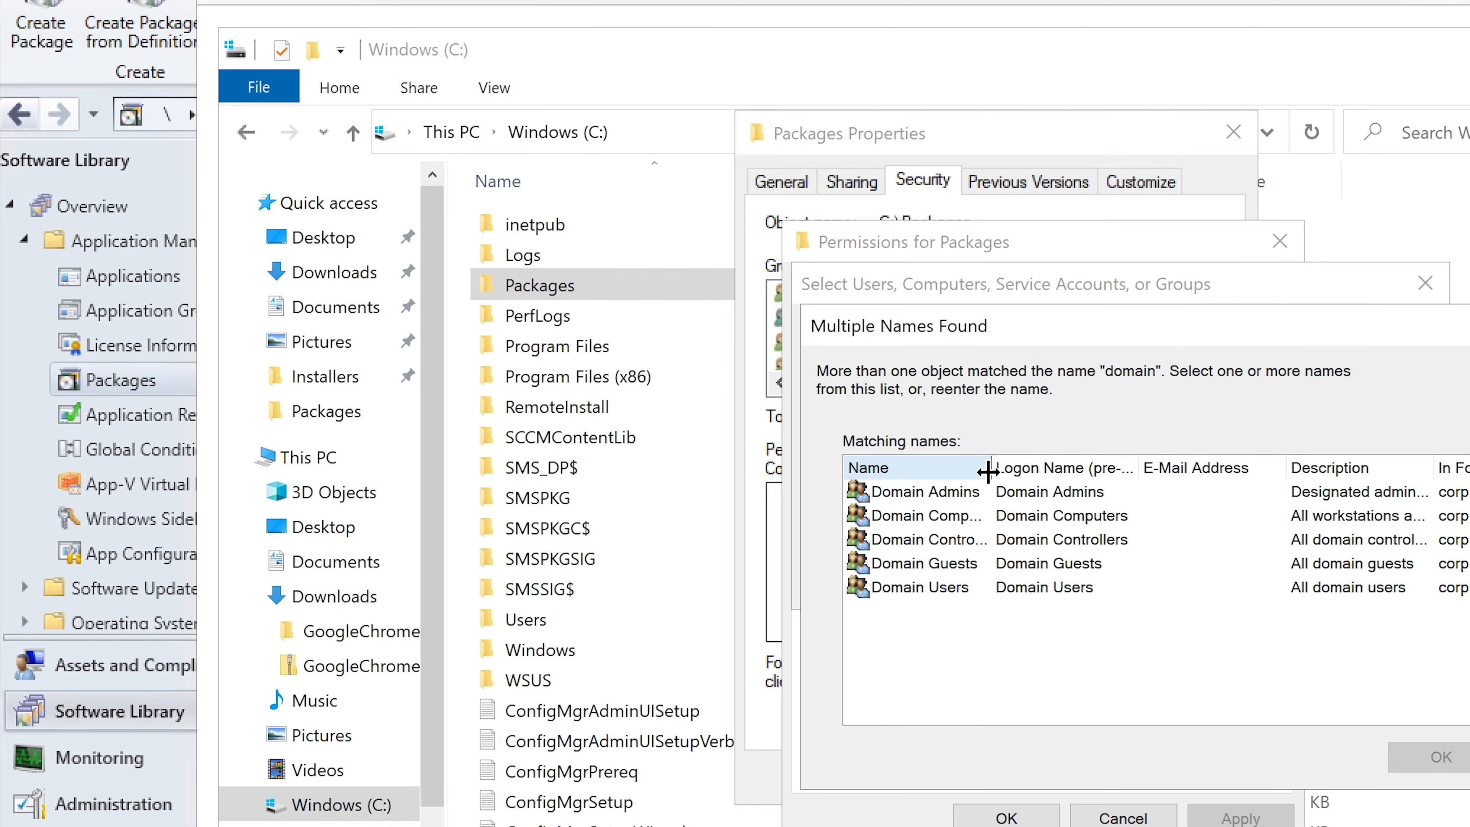
left_click_drag(988, 472, 1175, 470)
left_click(965, 523)
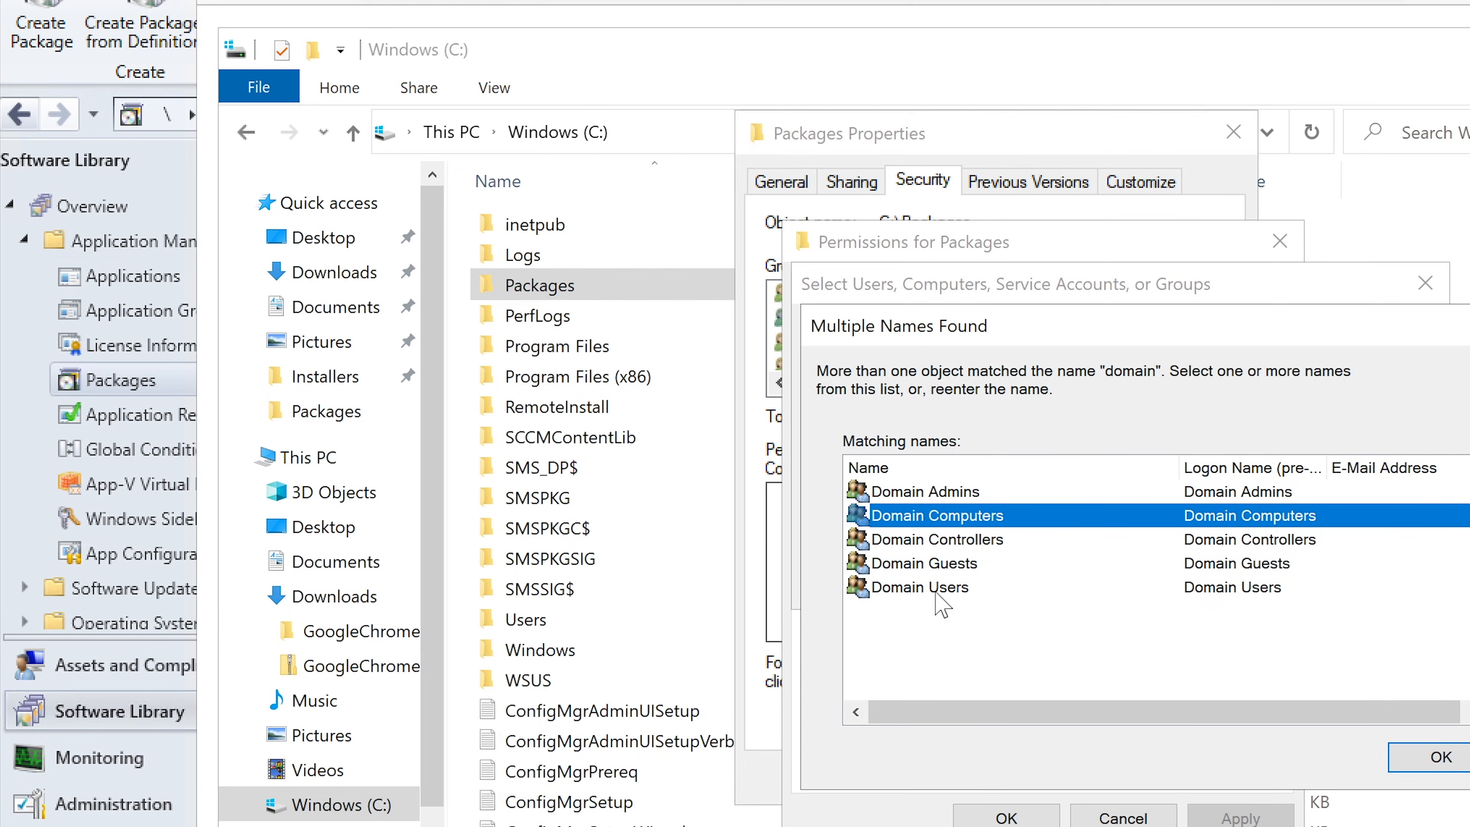
left_click(946, 586)
left_click(1469, 757)
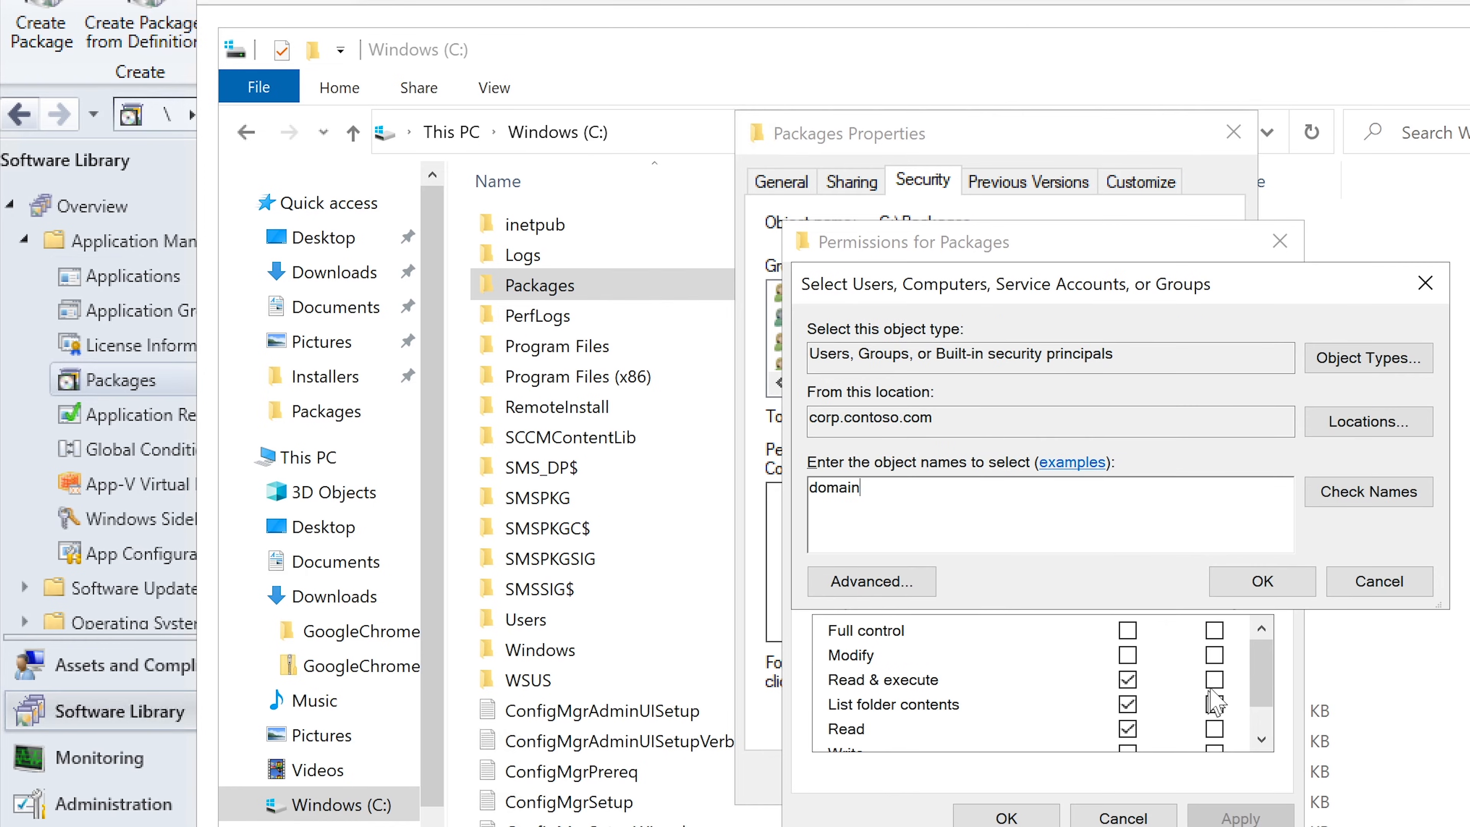
left_click(1362, 590)
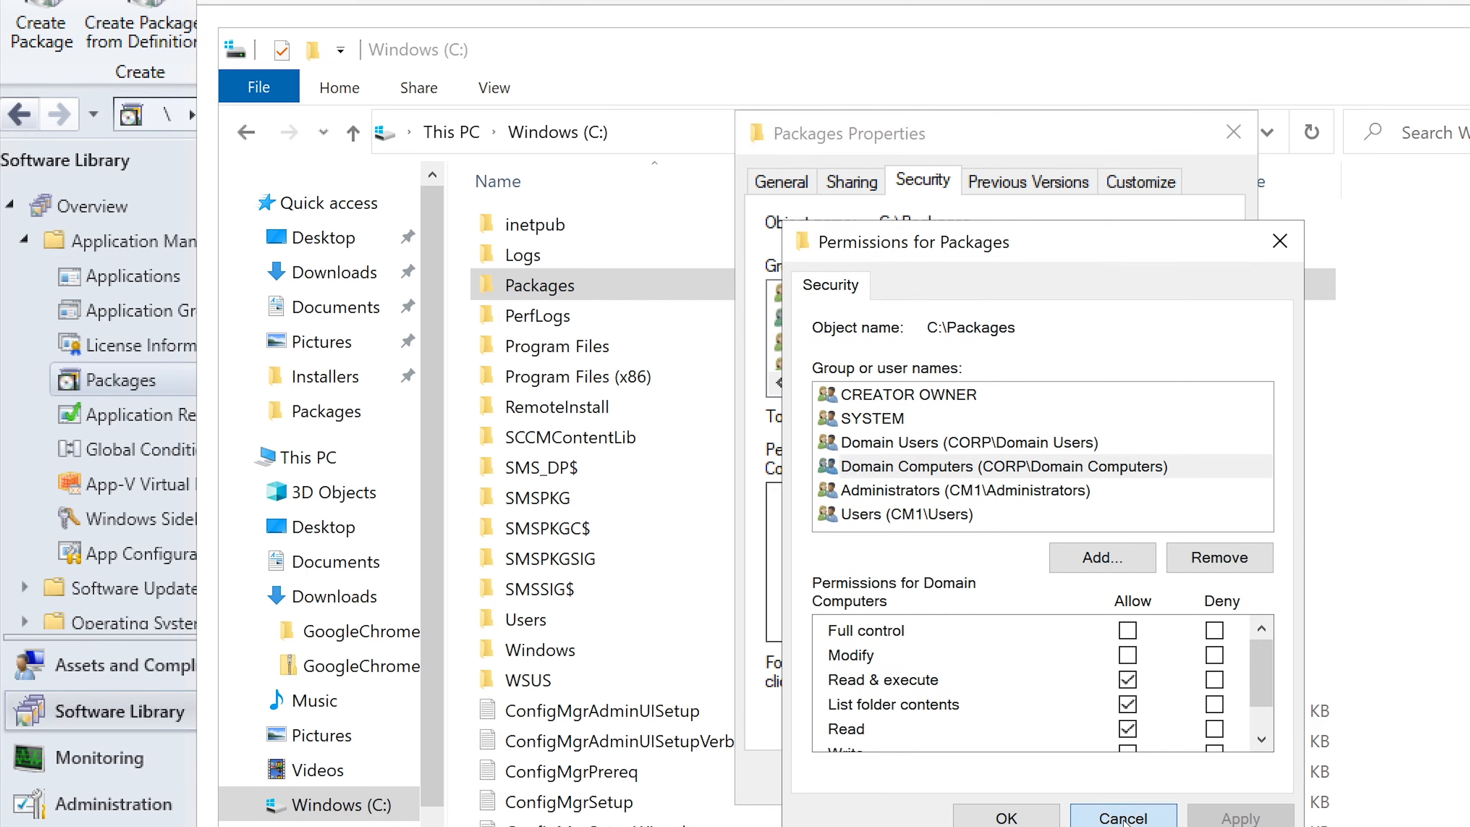
left_click(1007, 818)
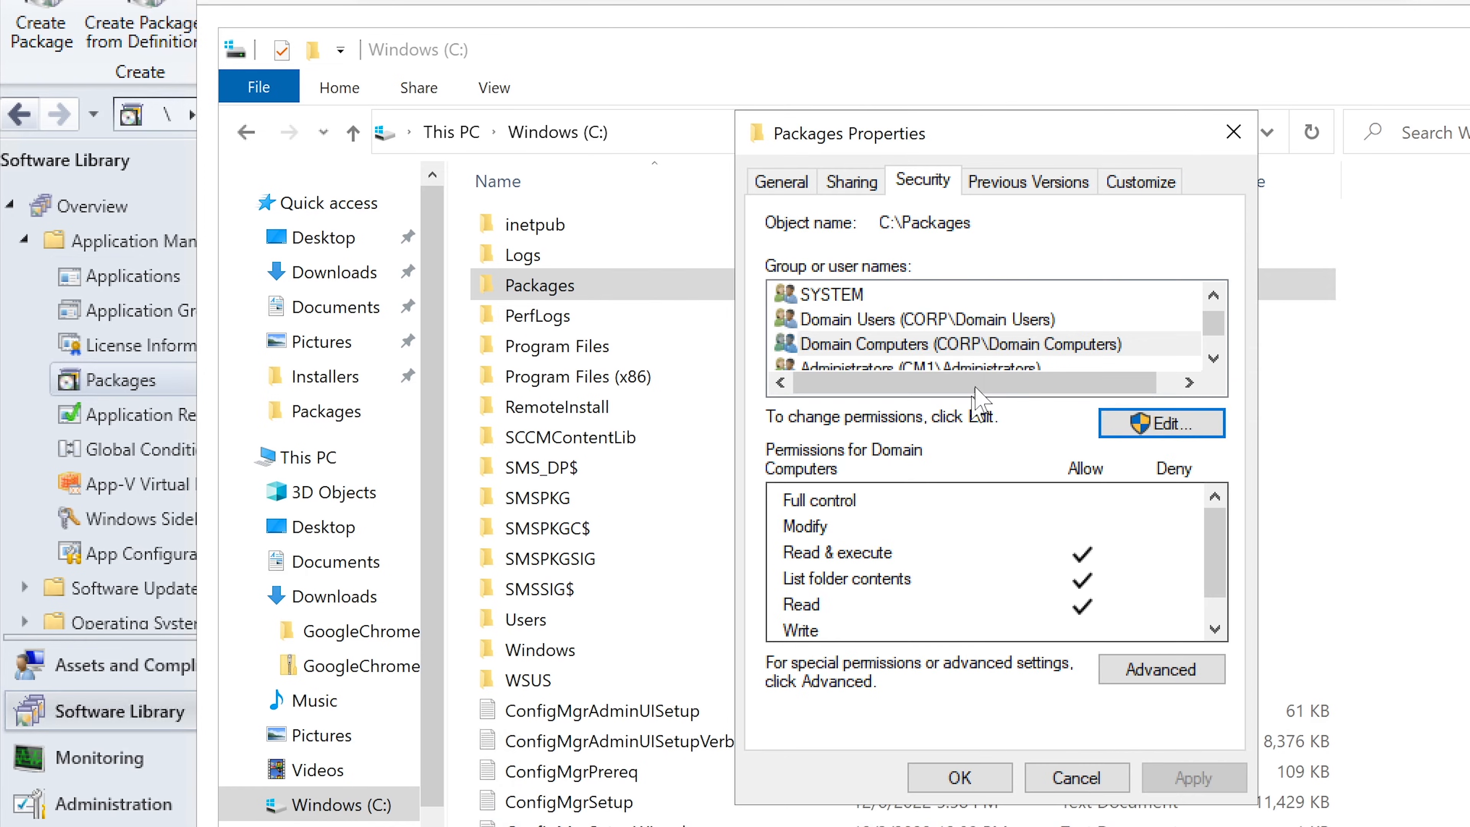
left_click(1070, 777)
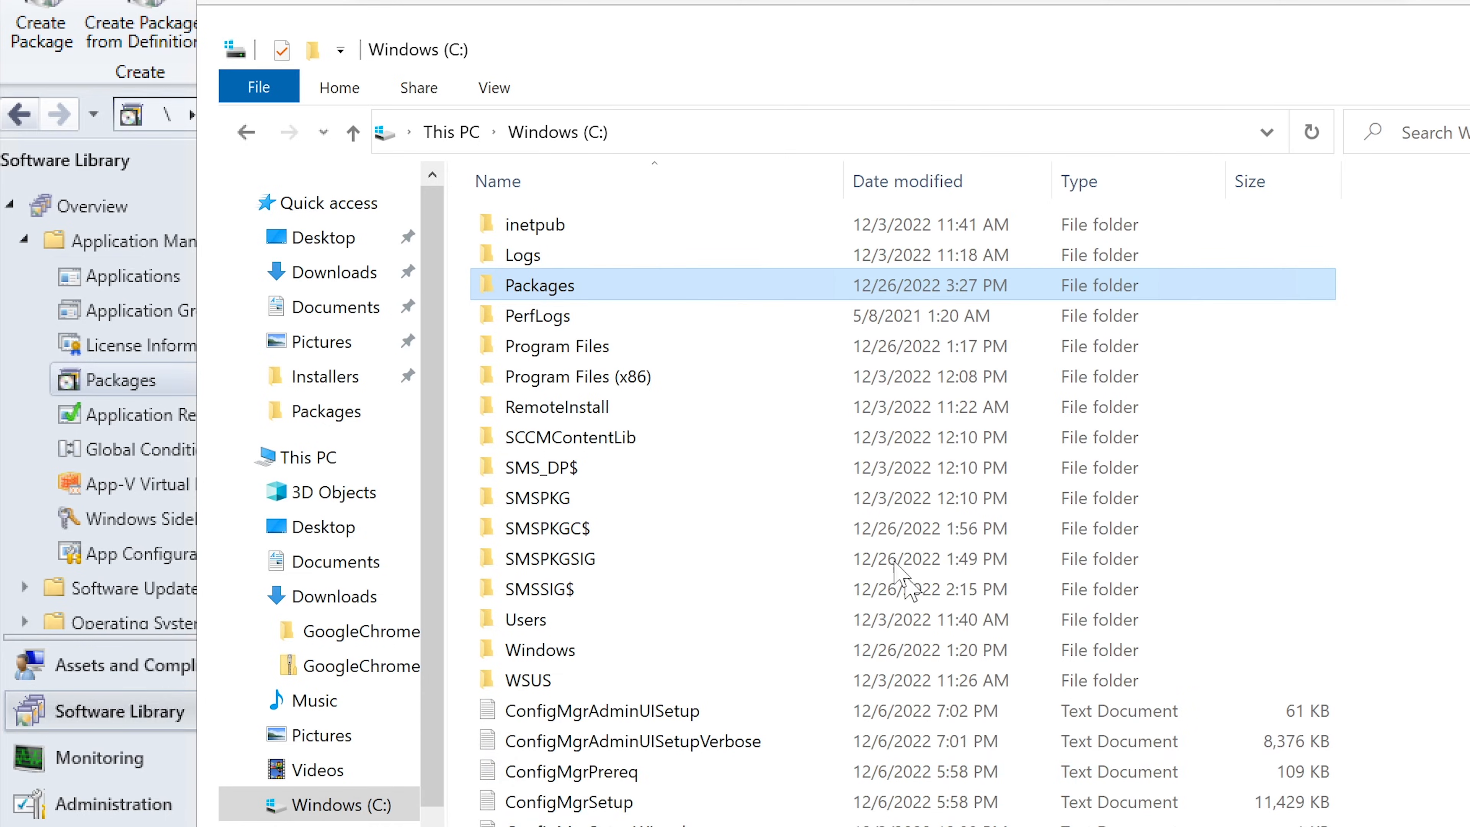
- Reopen the 7-zip folder inside C:\Packages and select the 7z2201-x64 installer
double_click(588, 286)
double_click(574, 234)
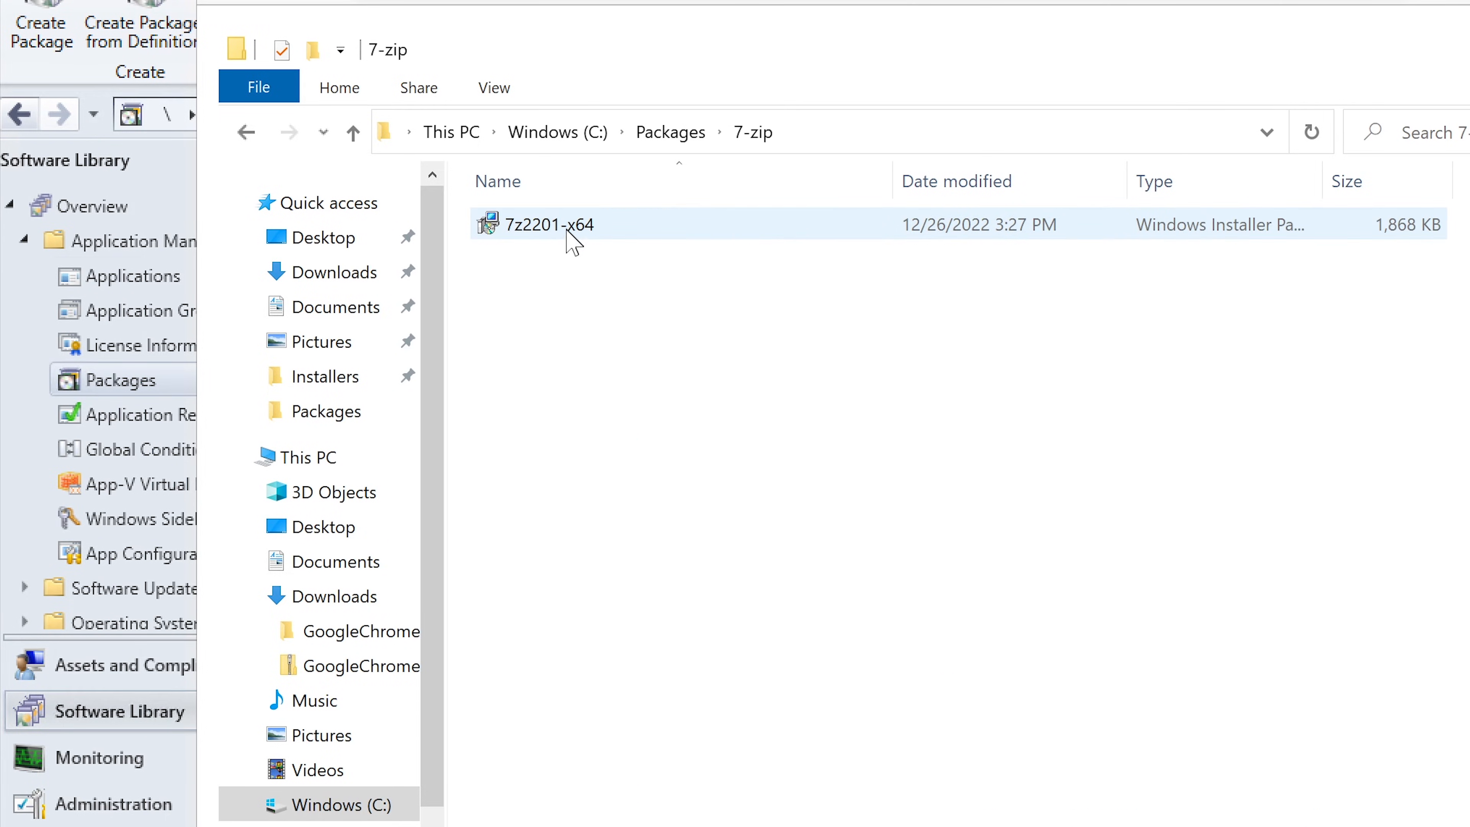
left_click(567, 233)
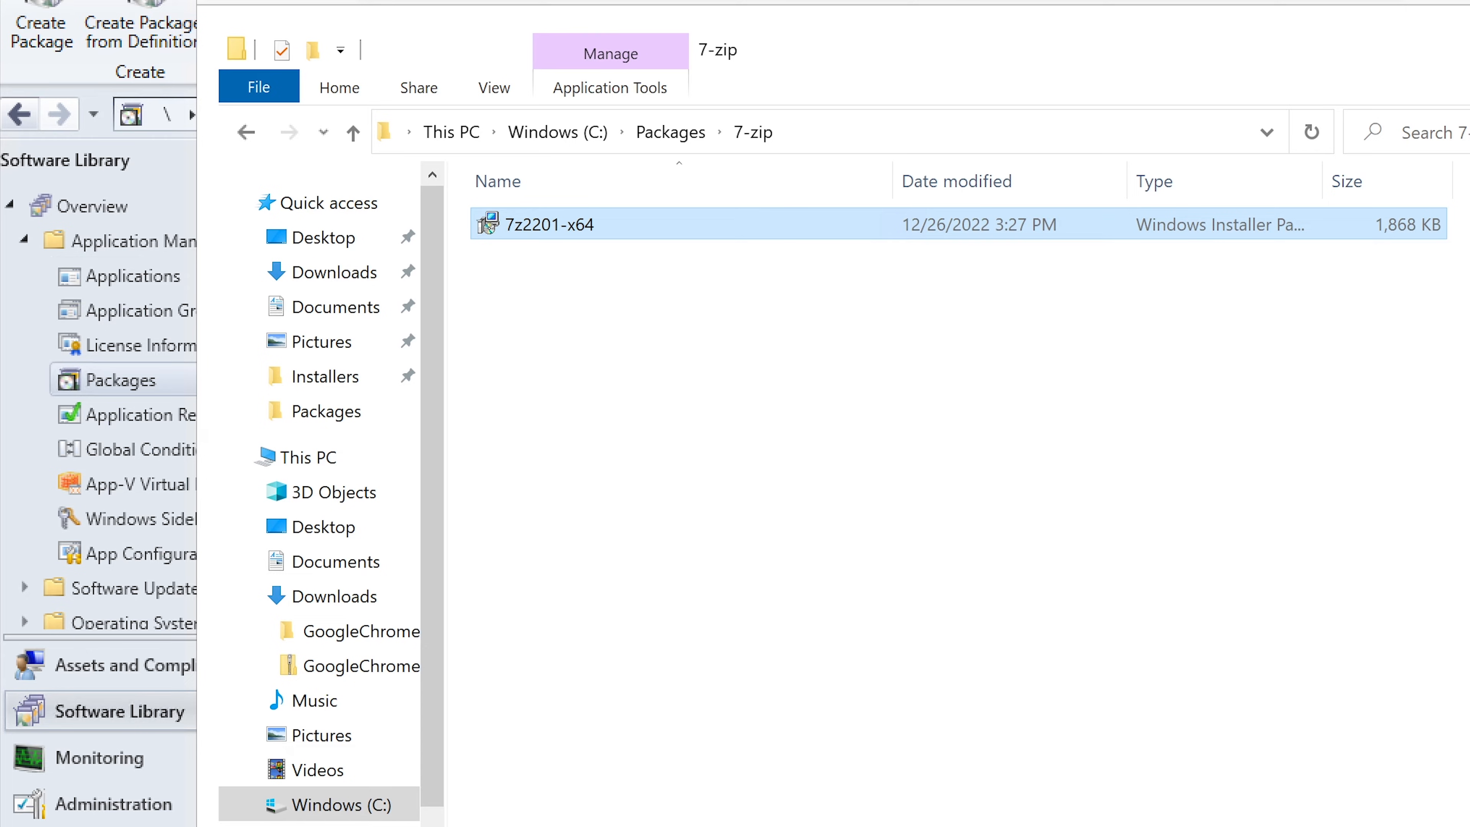
- Switch back to the Create Package from Definition Wizard in the Configuration Manager console
key("alt+Tab")
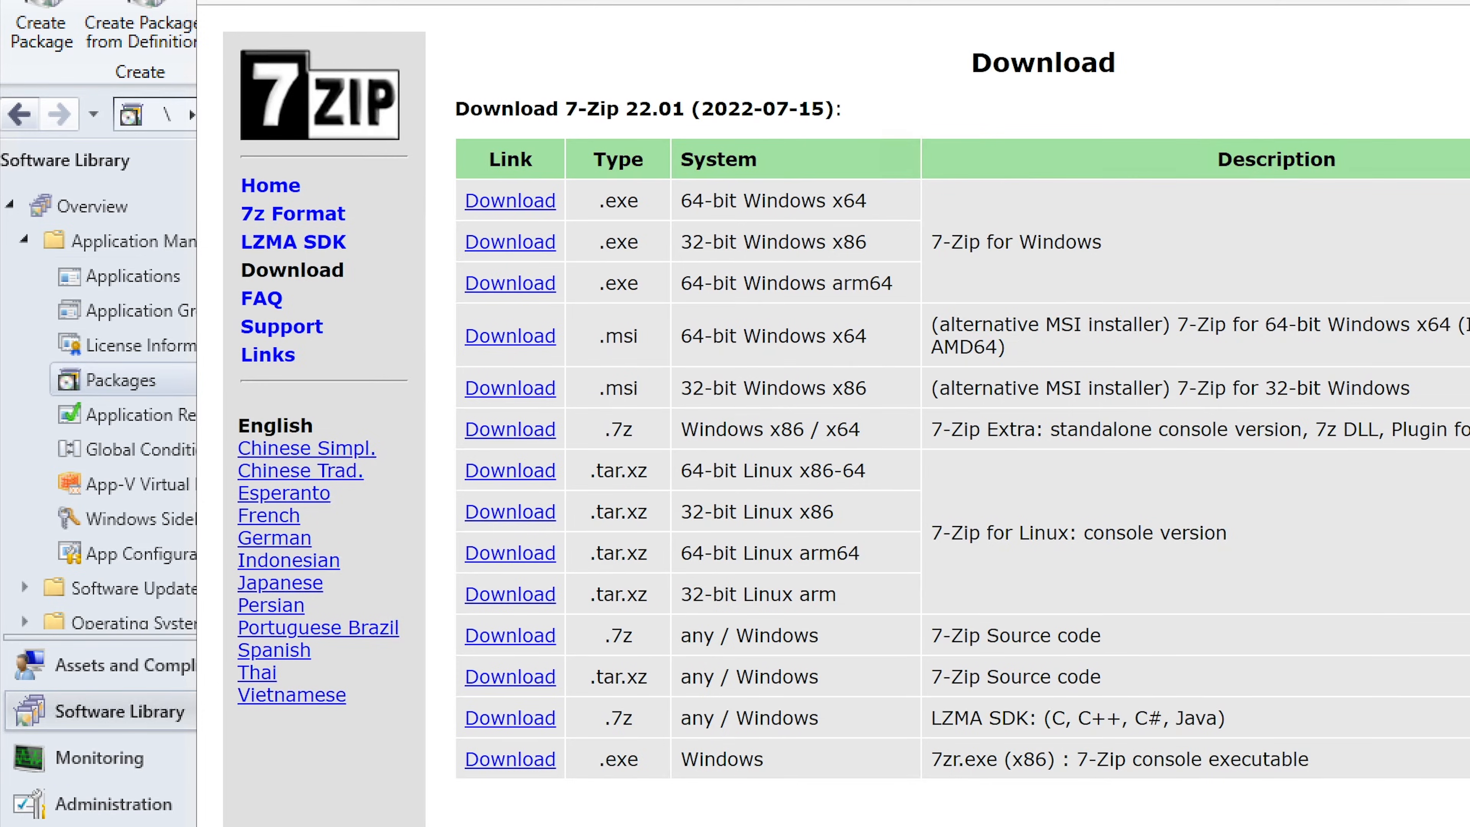
key("alt+Tab")
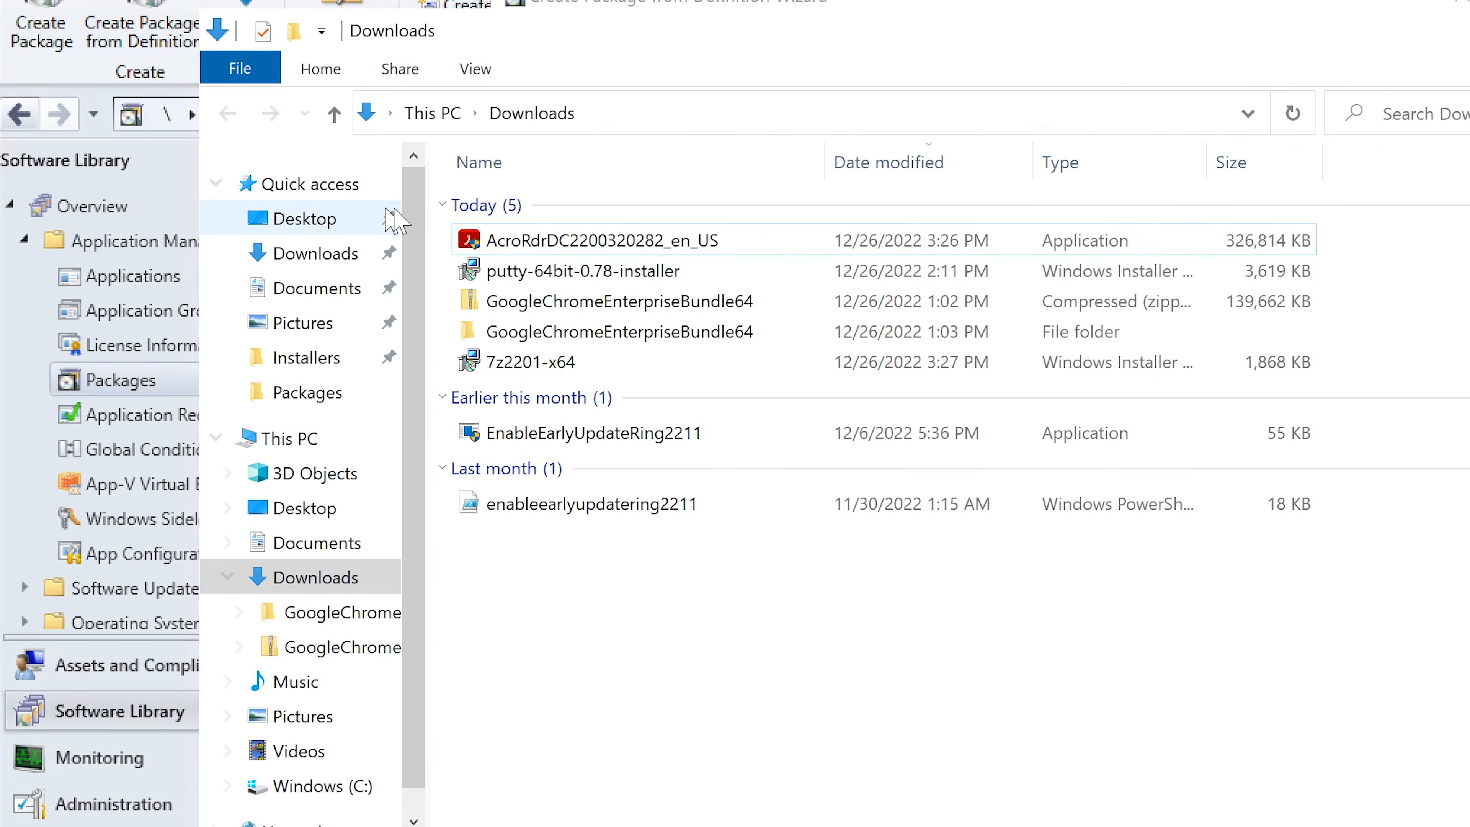
- Switch back to the Configuration Manager console and cancel the open Create Package from Definition wizard
key("alt+Tab")
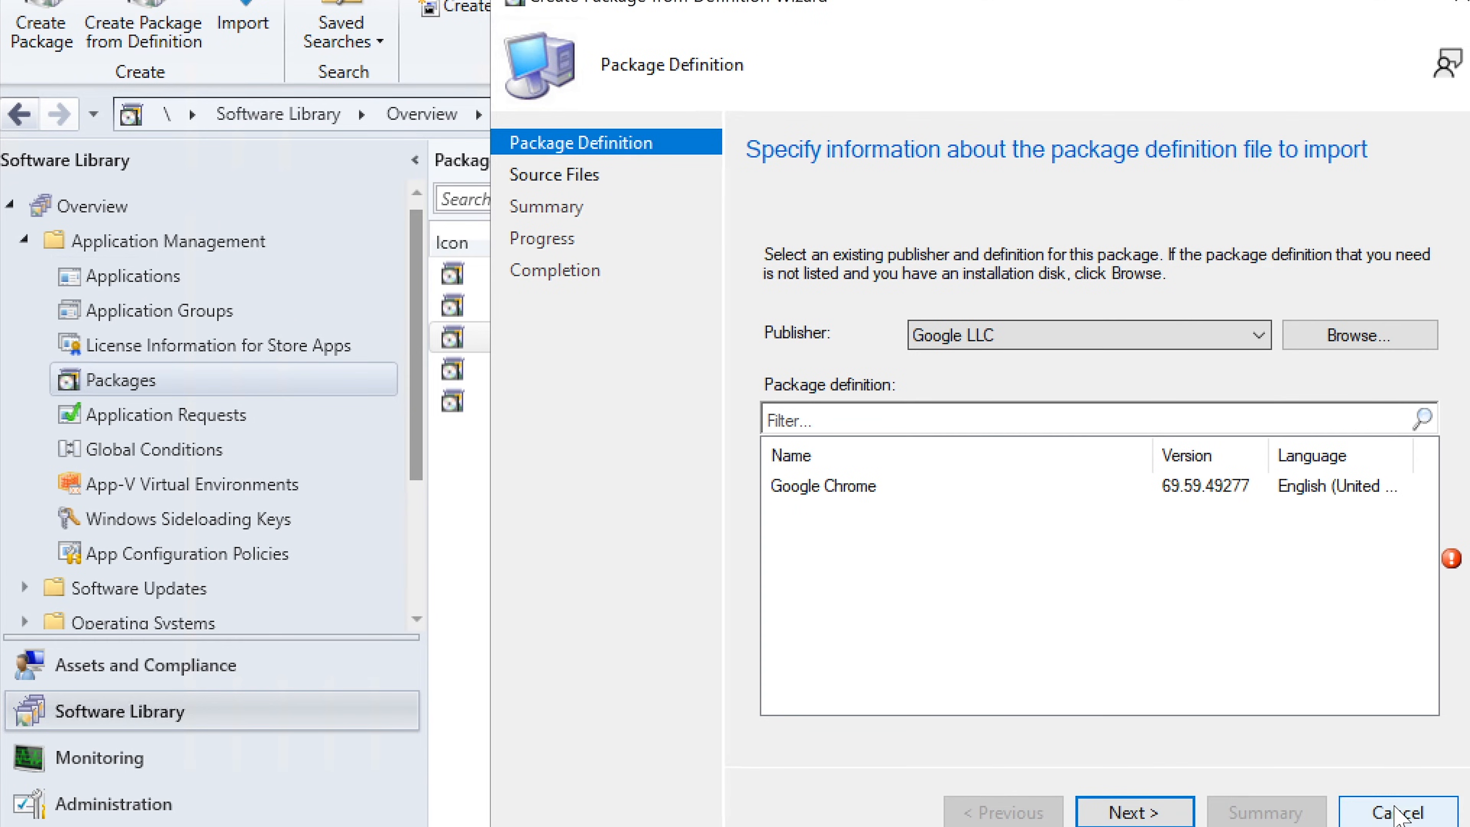
left_click(1400, 812)
left_click(1057, 535)
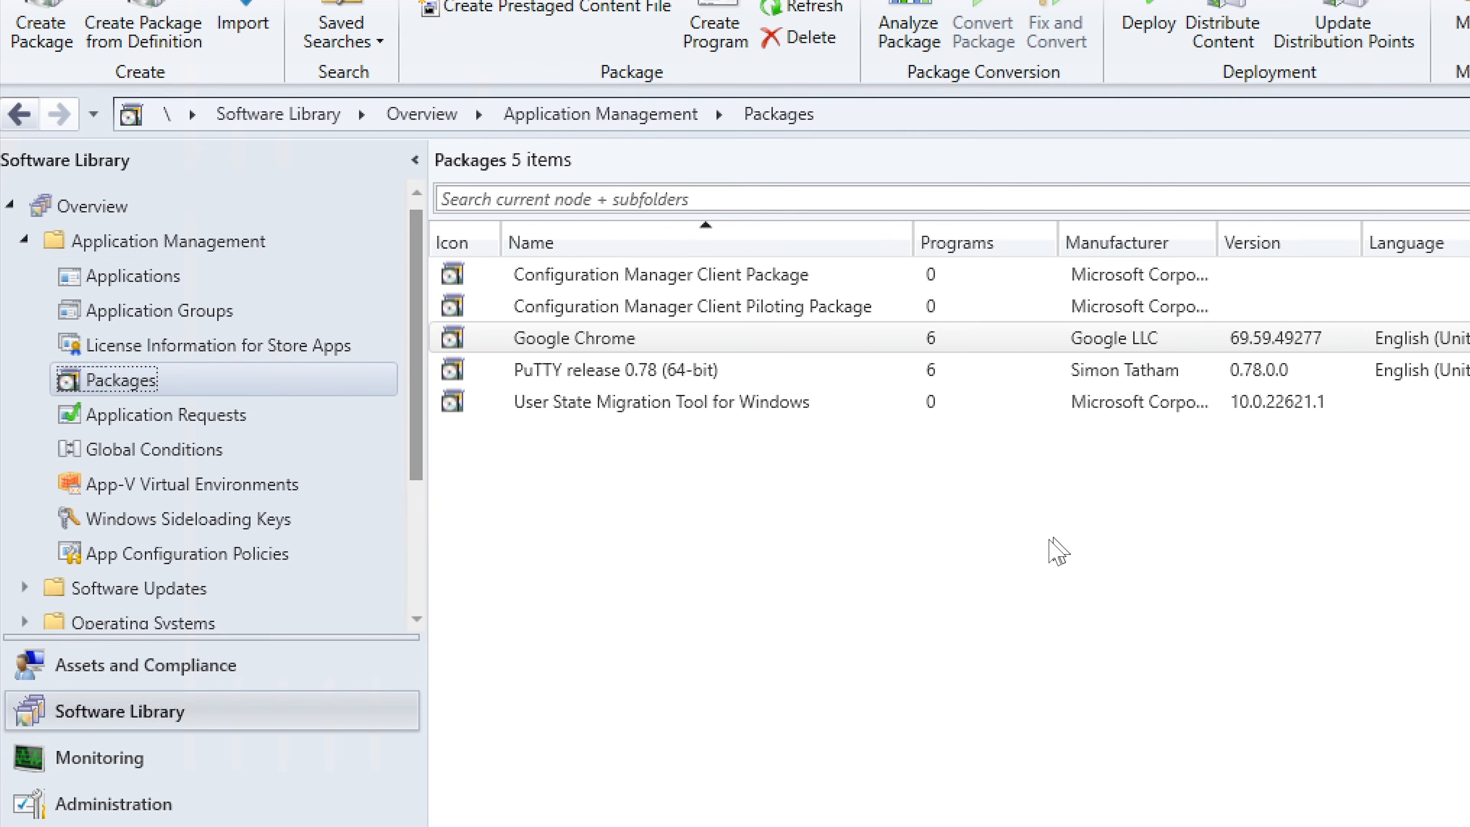
- Start a new package from definition and import the 7z2201-x64 installer from the Packages\7-zip folder as its definition
right_click(112, 383)
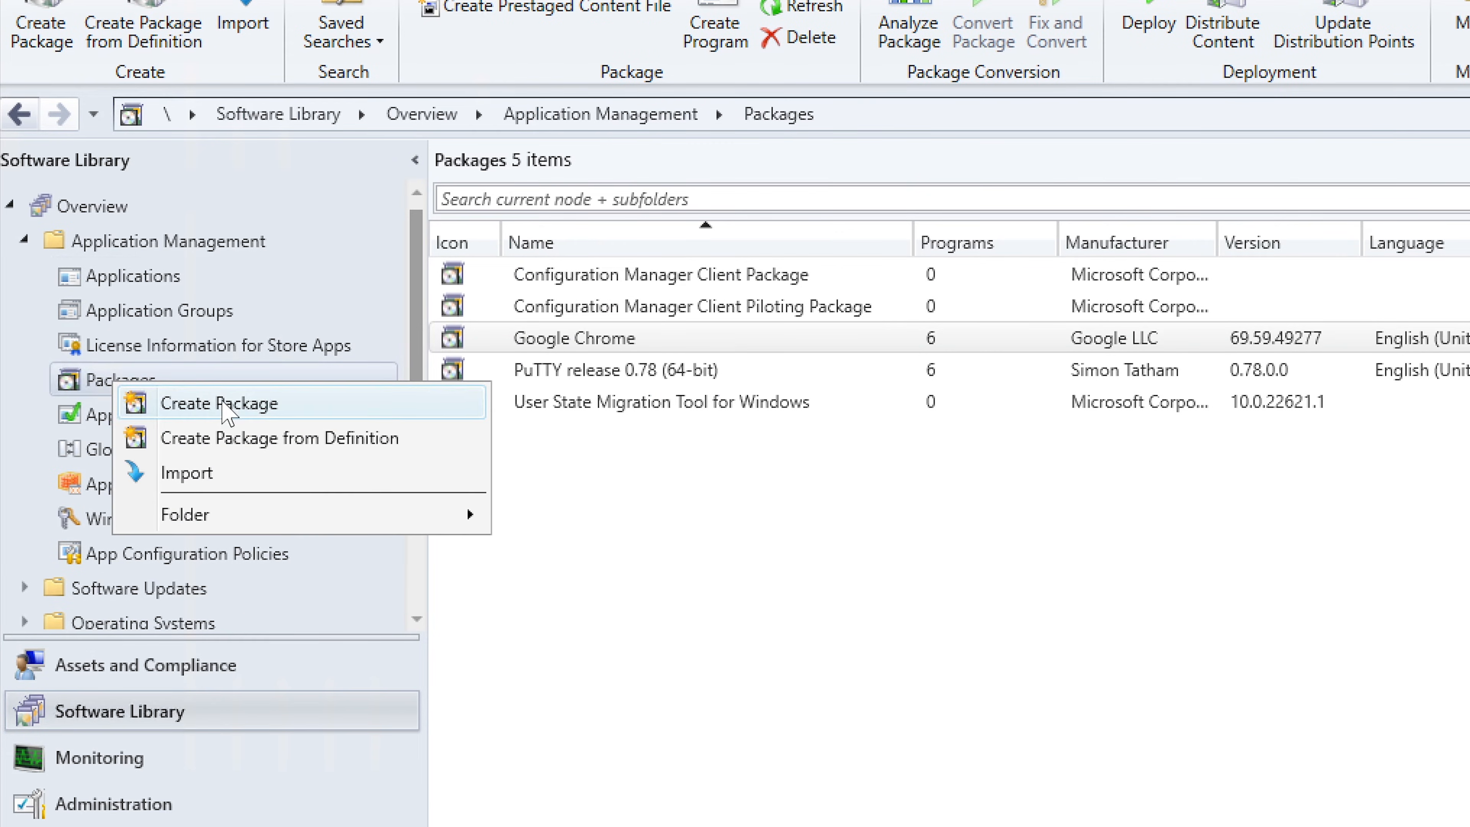
left_click(223, 446)
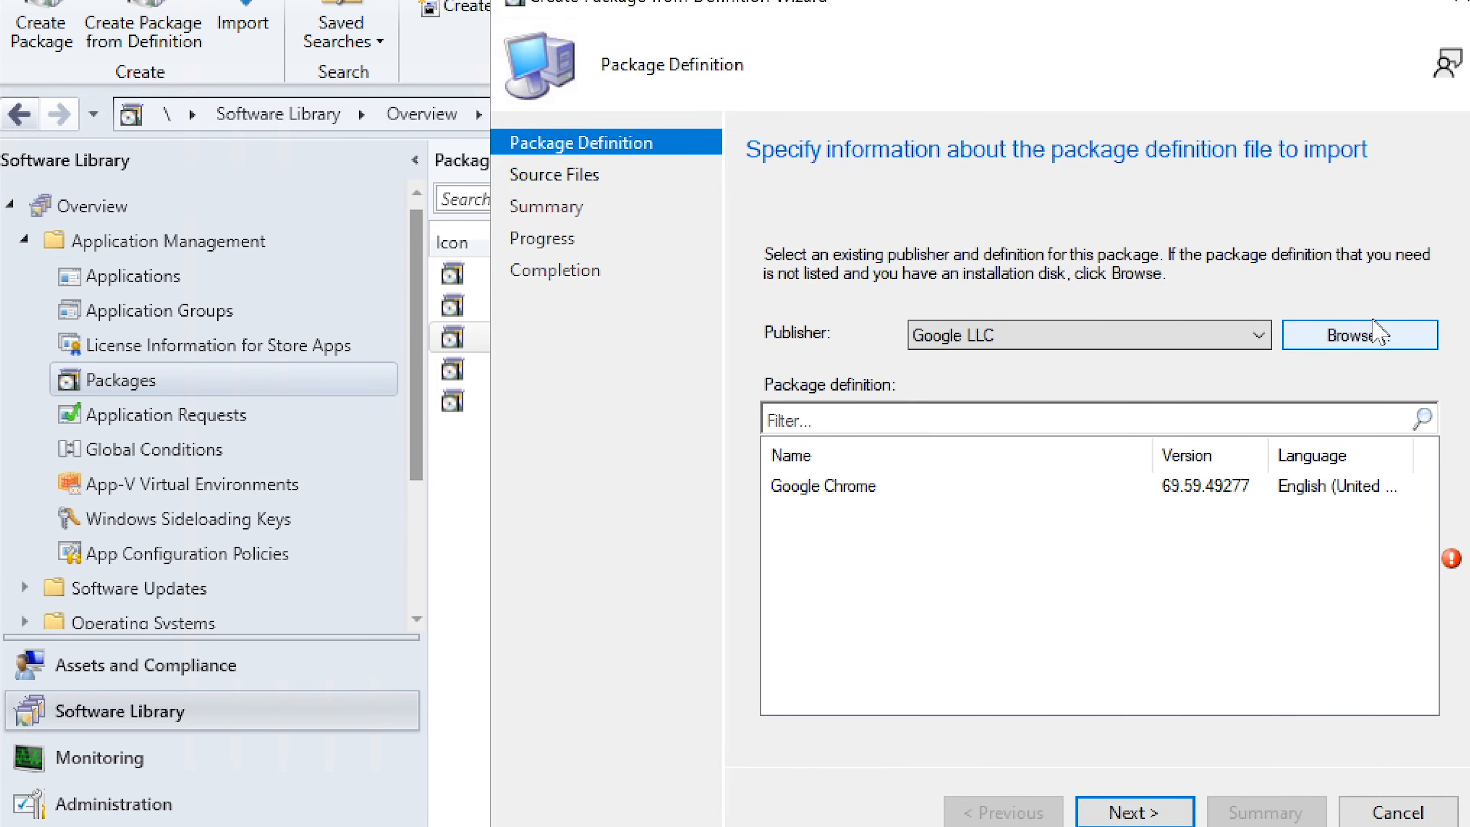
left_click(1341, 347)
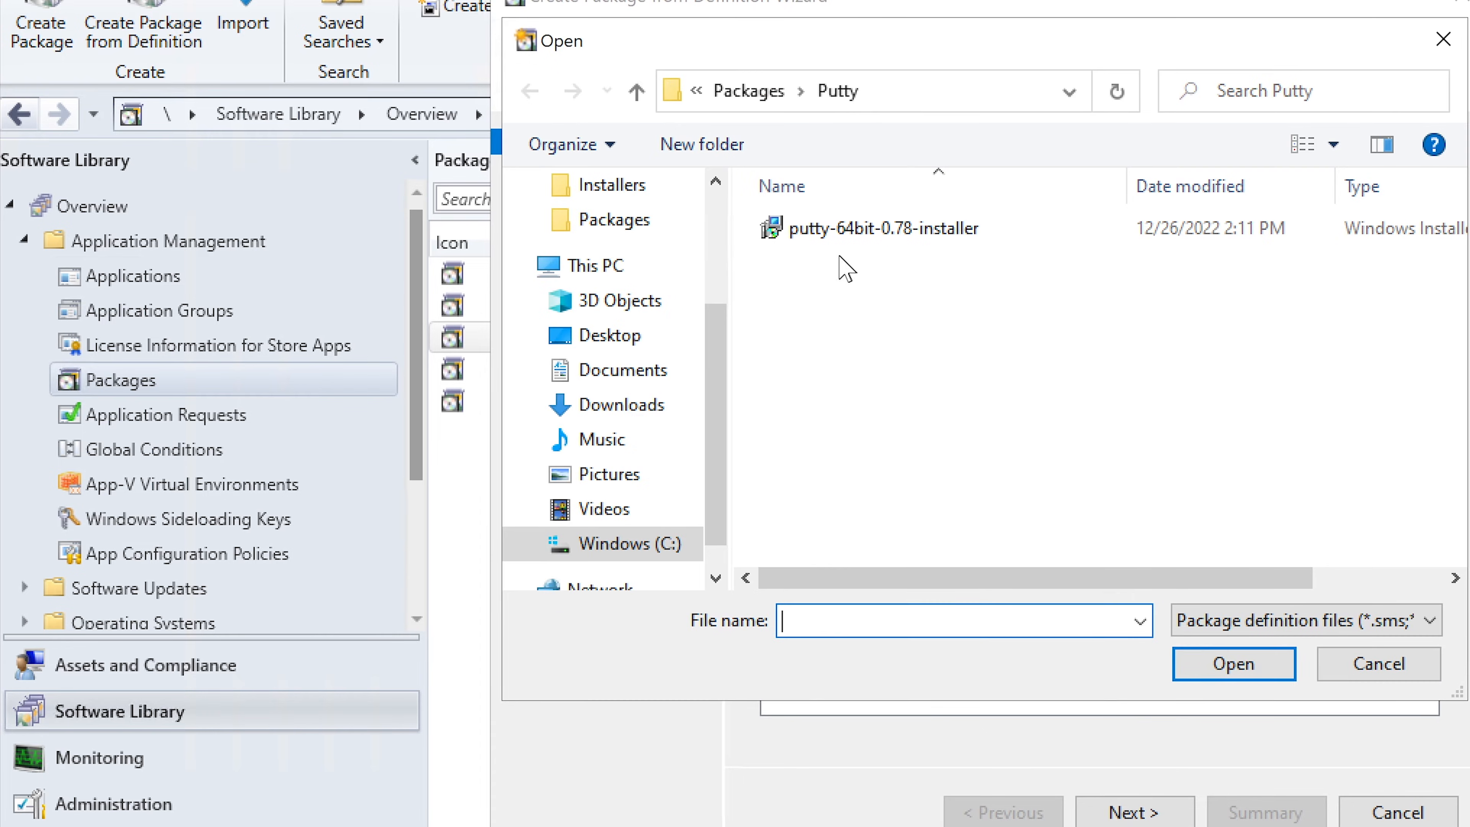
left_click(750, 91)
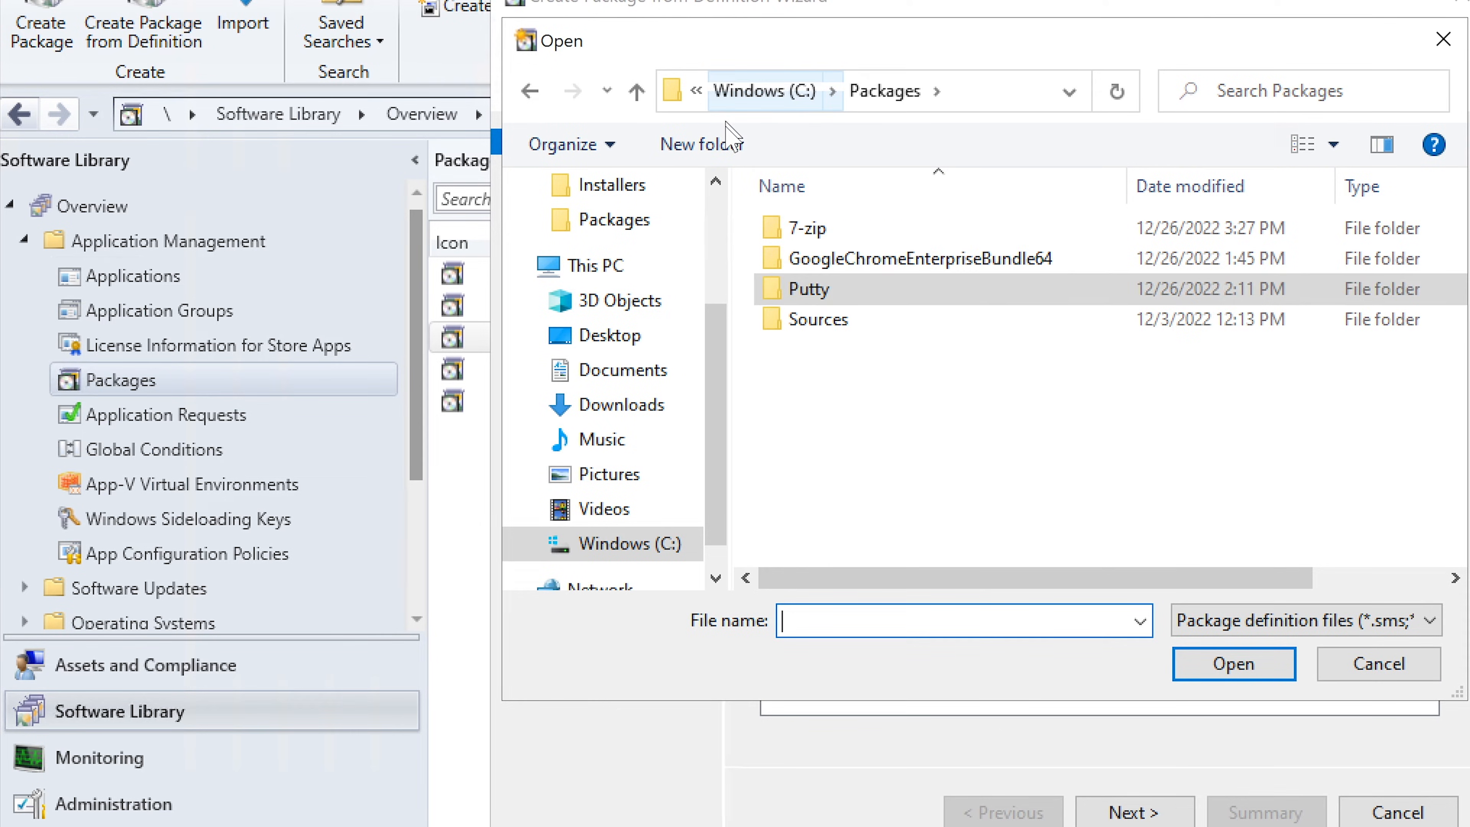
double_click(827, 234)
left_click(822, 232)
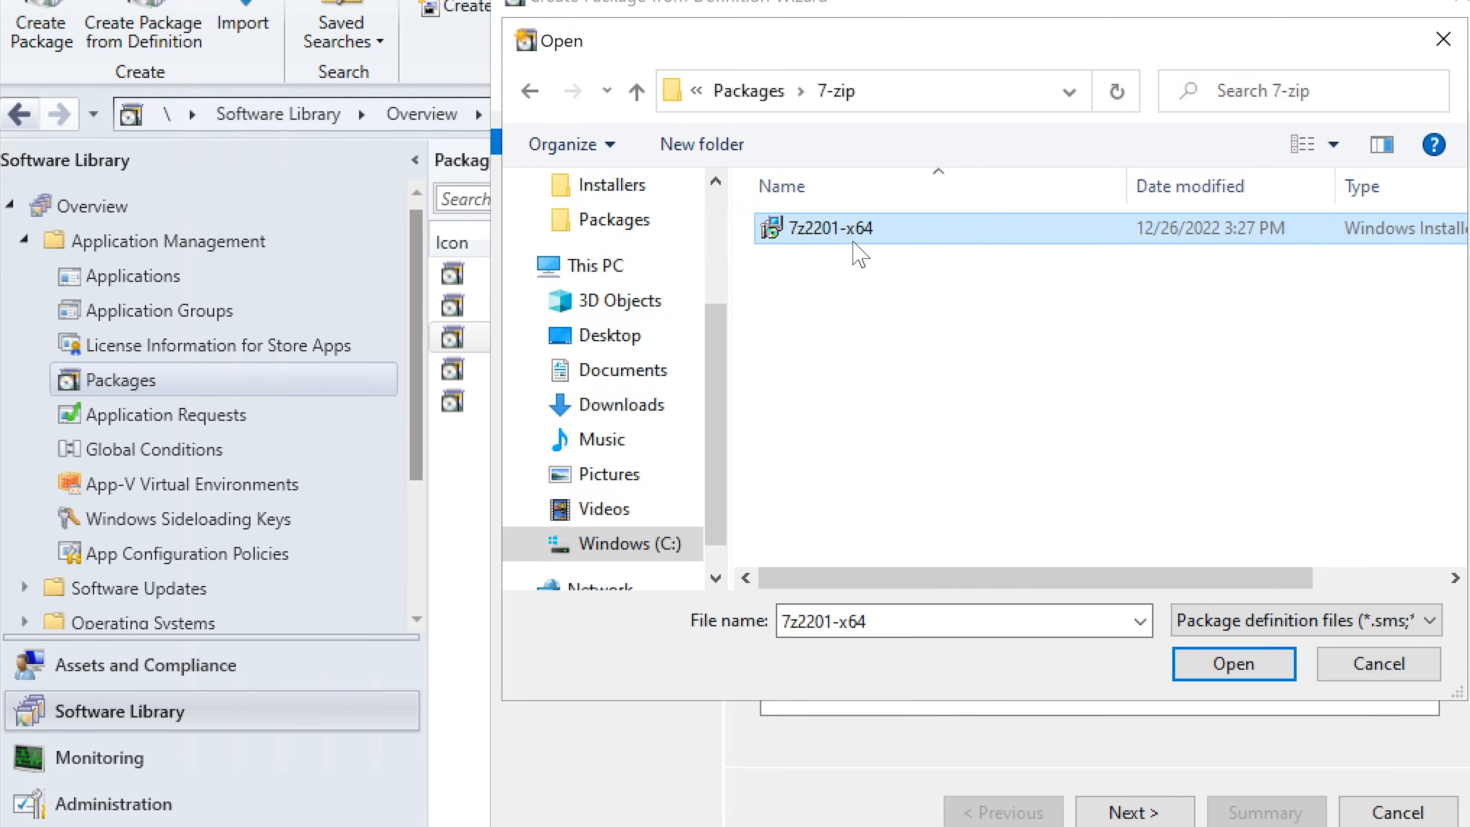
left_click_drag(1210, 576, 1322, 577)
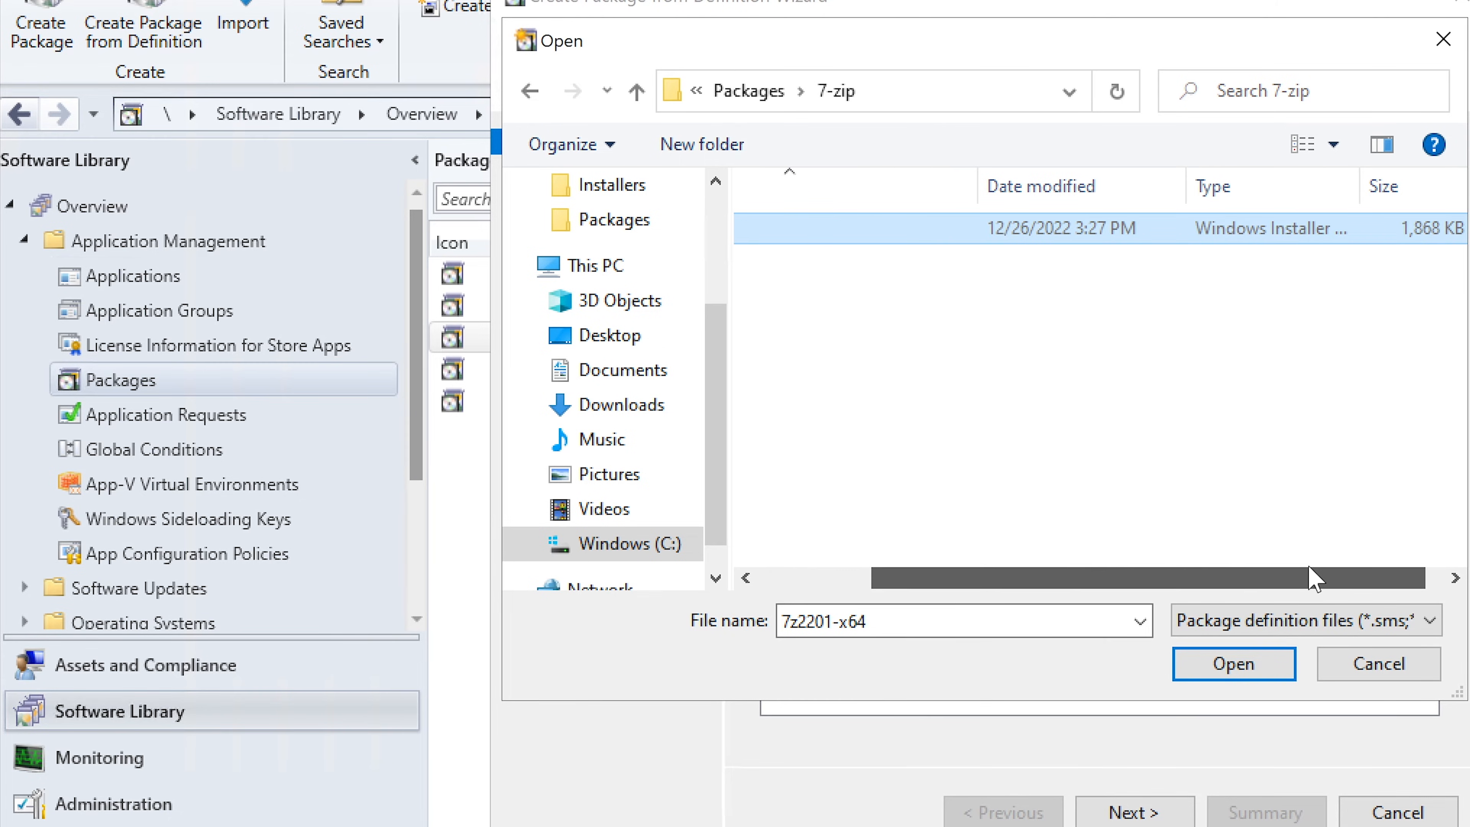
left_click(1247, 672)
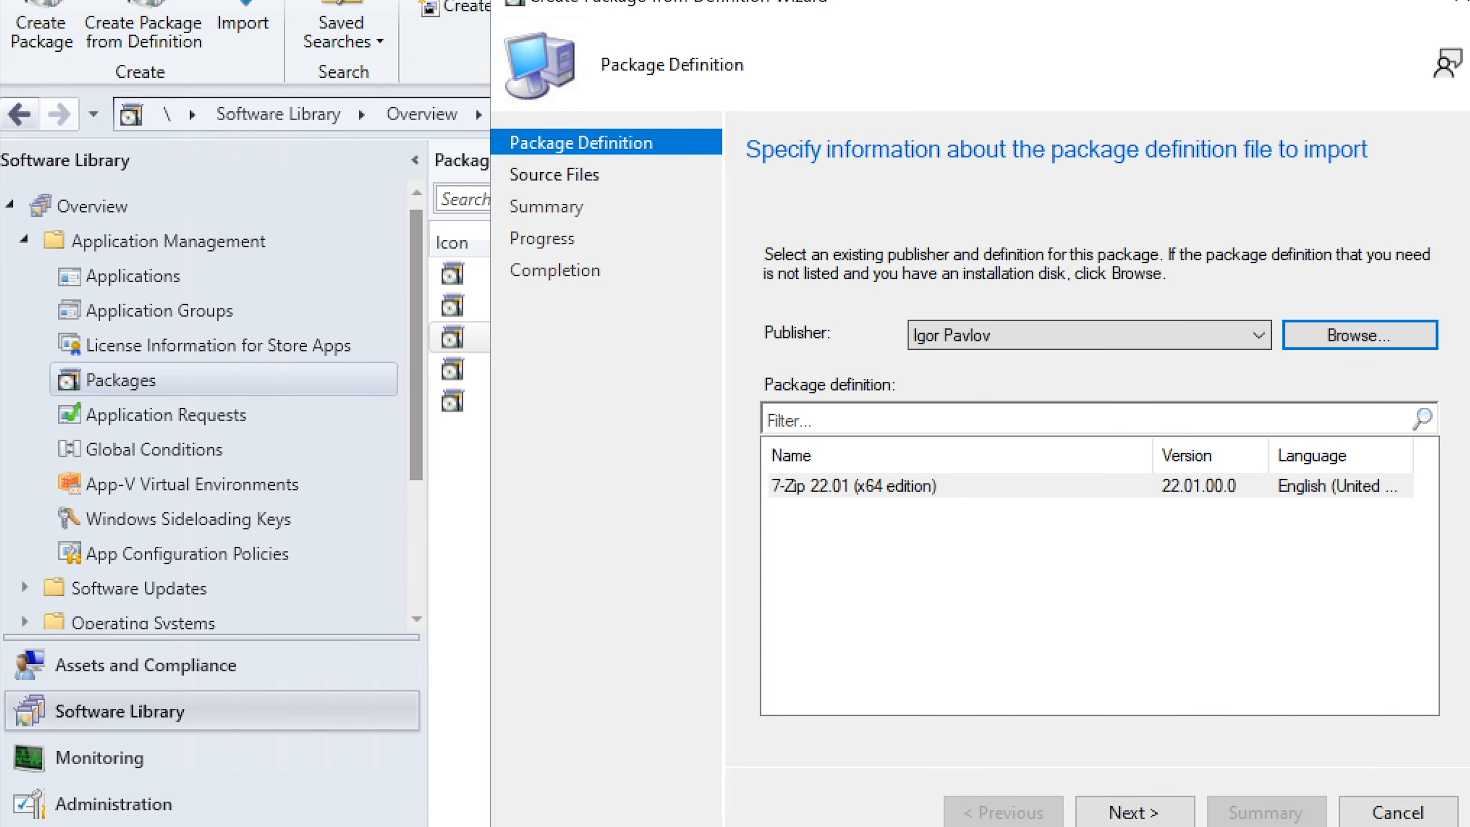
left_click(1138, 814)
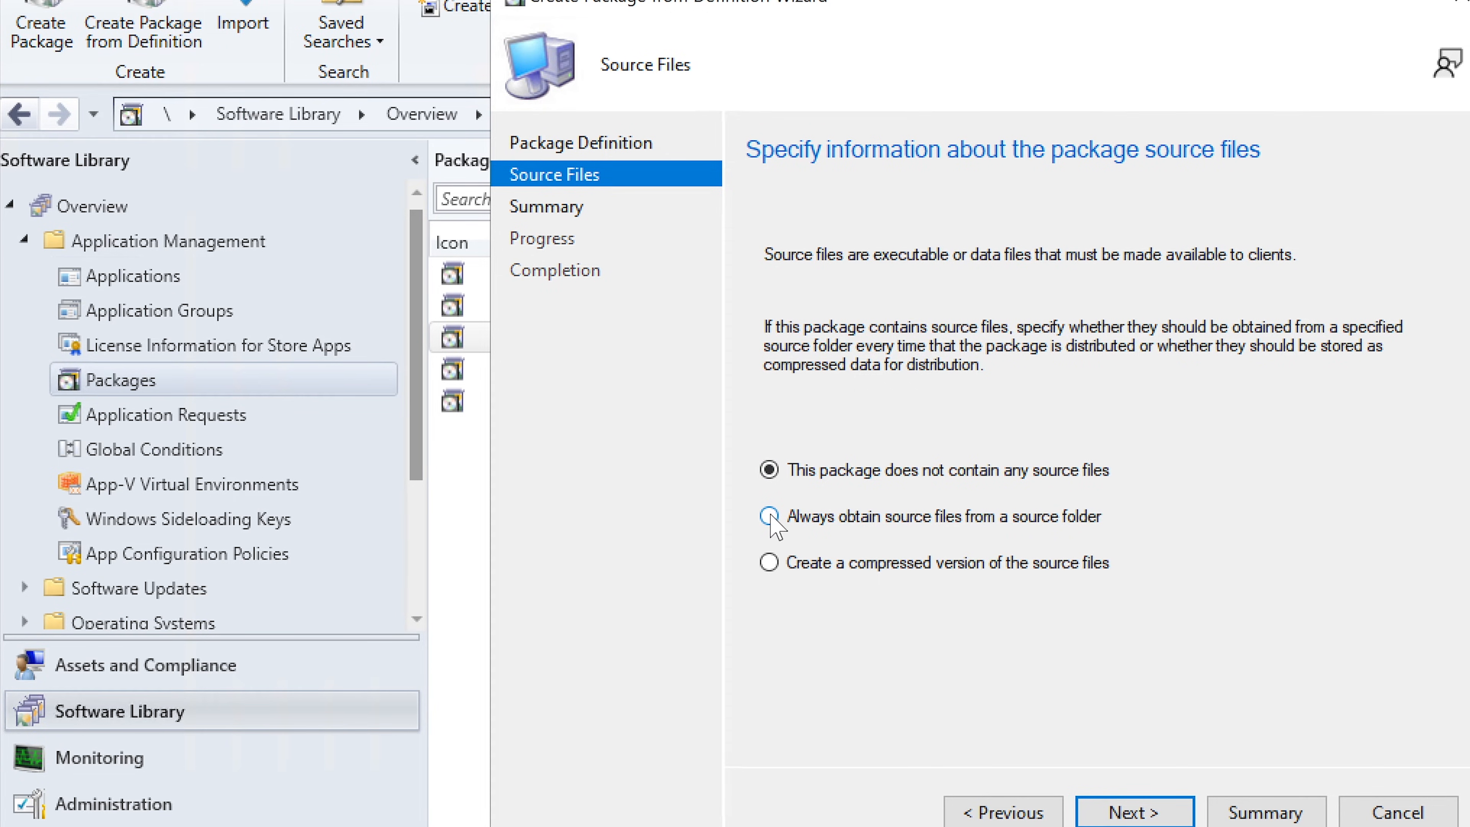
- Have the package always obtain its source files from the local site server folder C:\Packages\7-zip
left_click(787, 514)
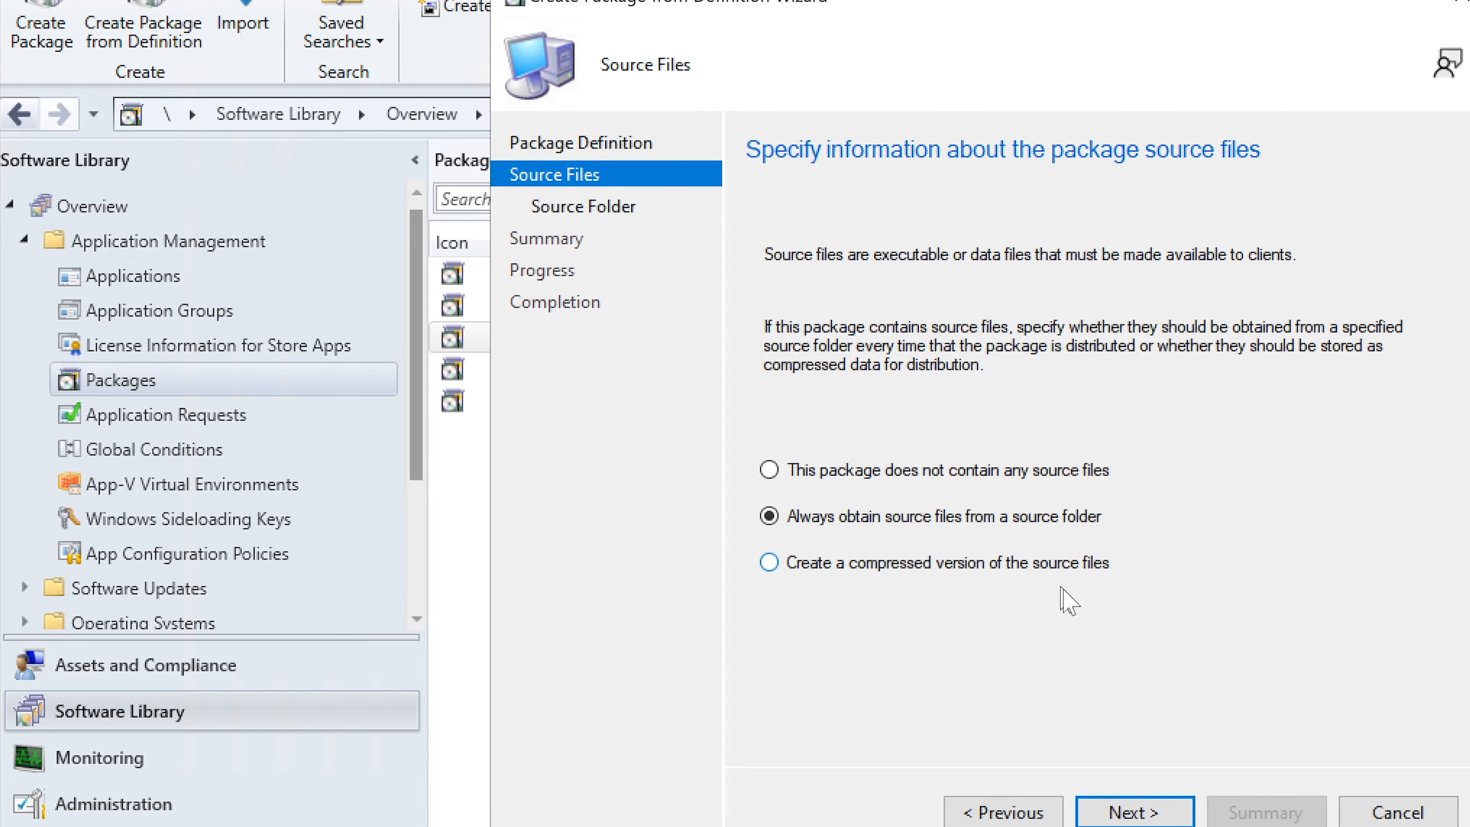
left_click(1129, 811)
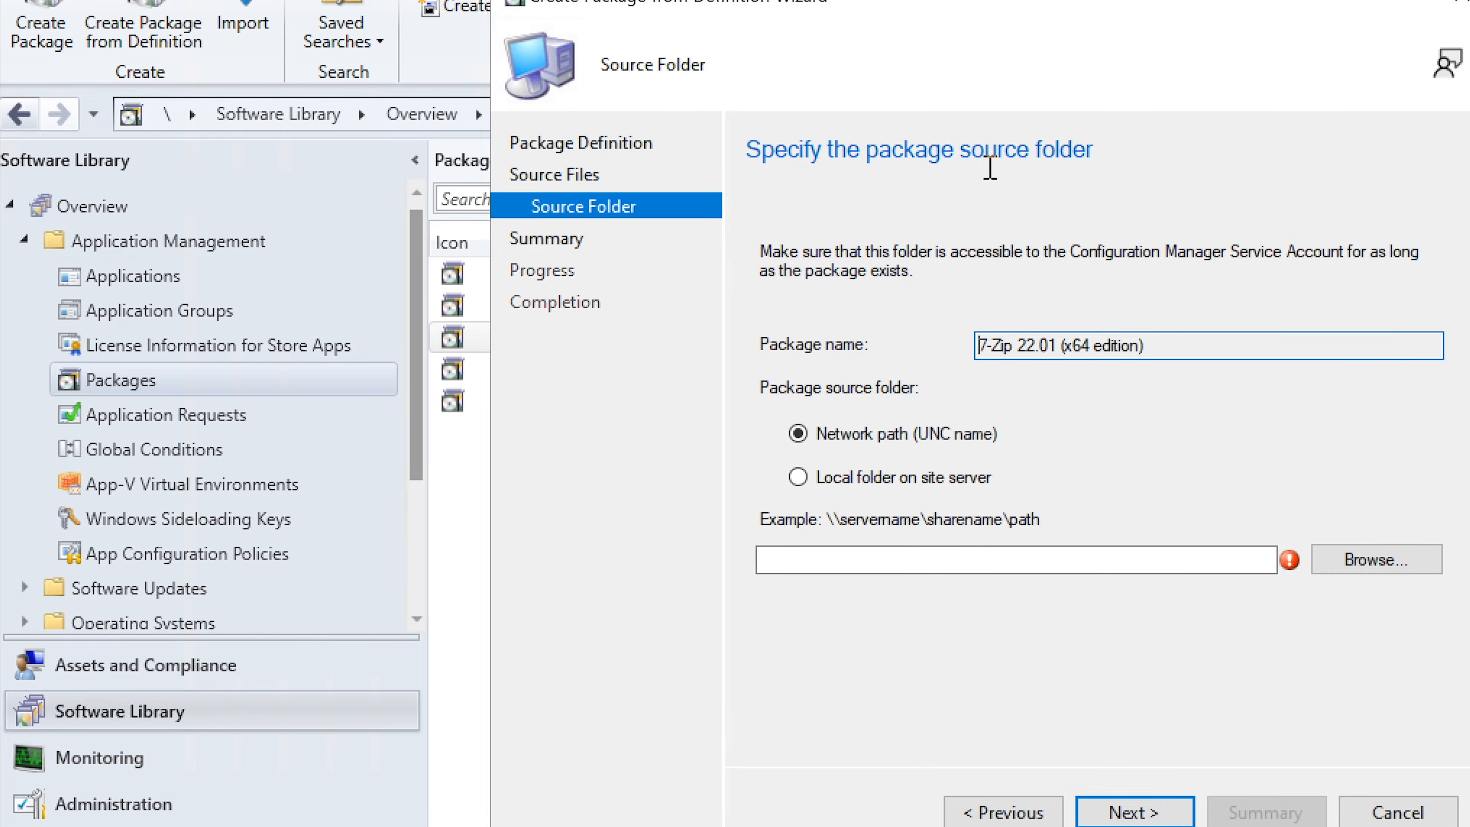
left_click(801, 479)
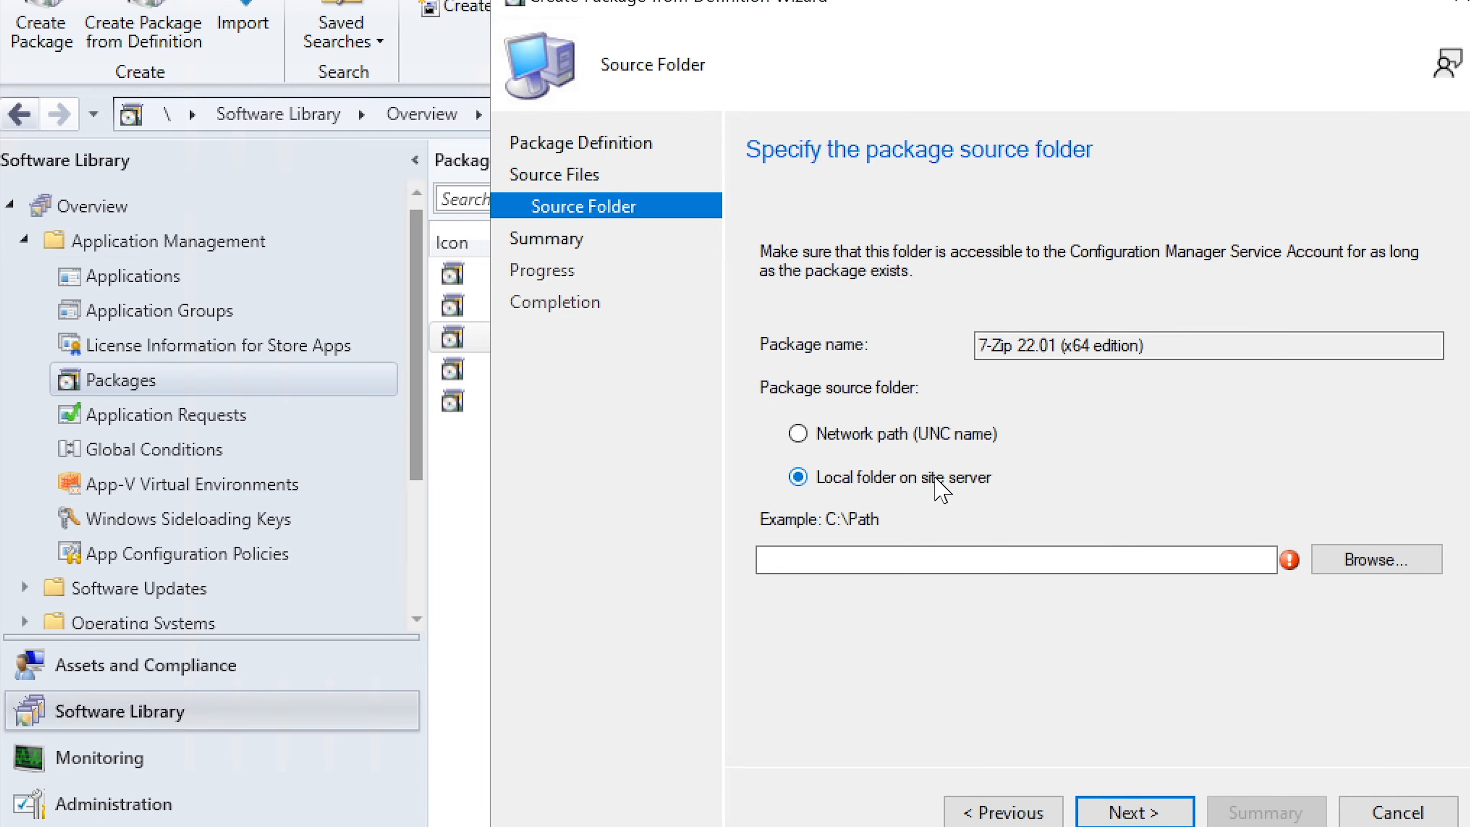
left_click(1366, 559)
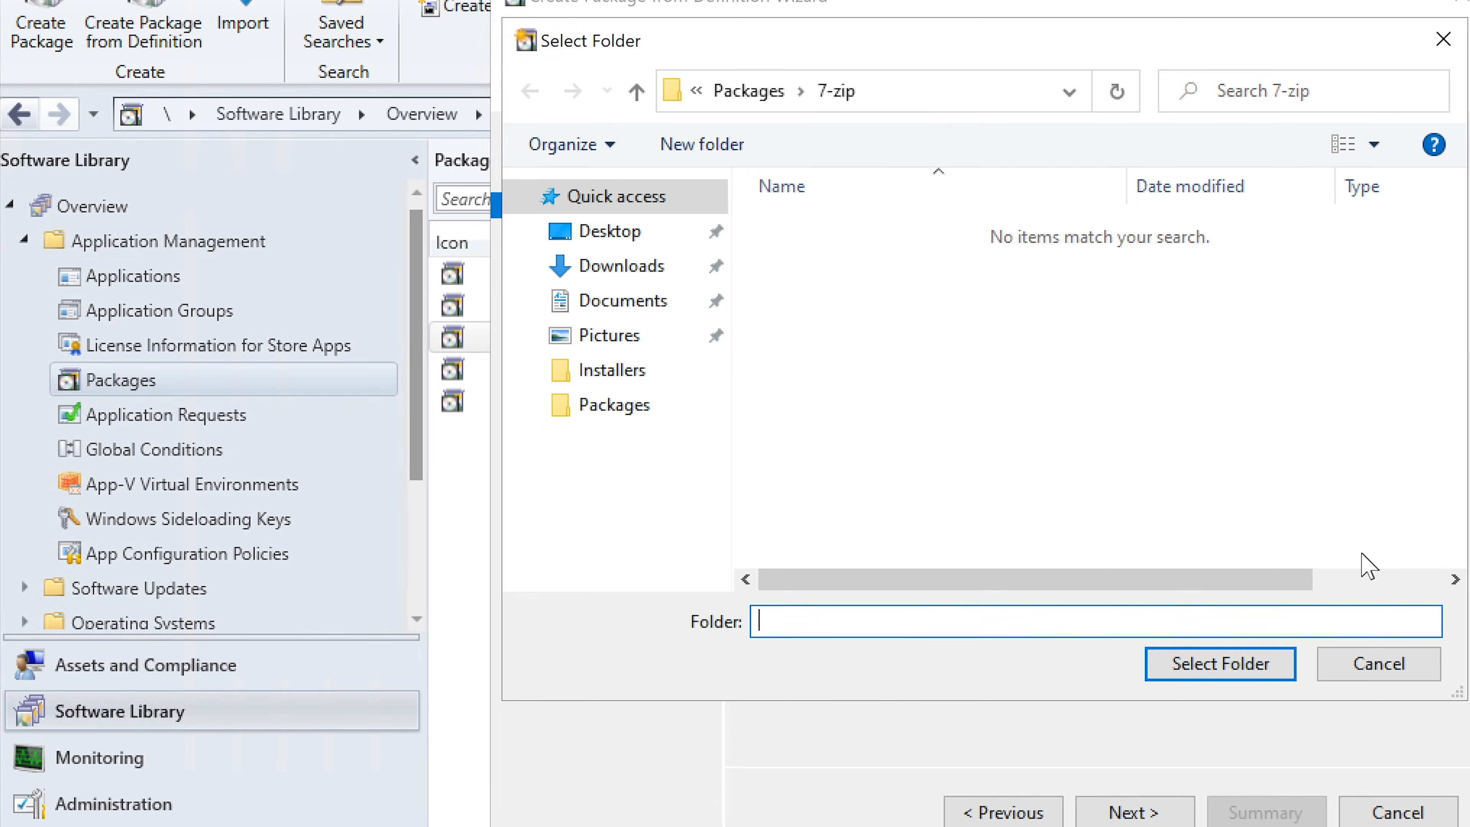
left_click(1205, 671)
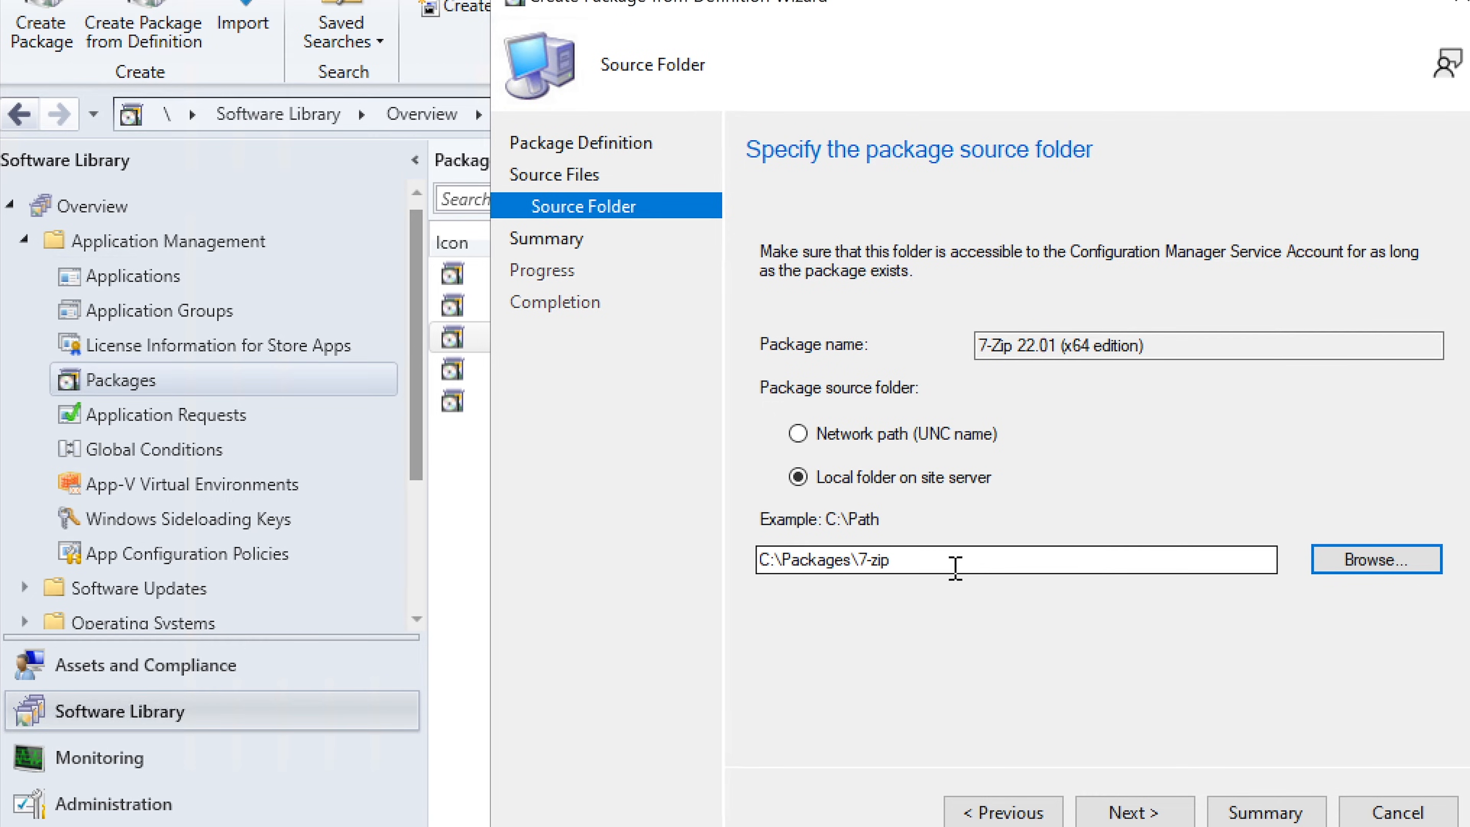
left_click(1380, 570)
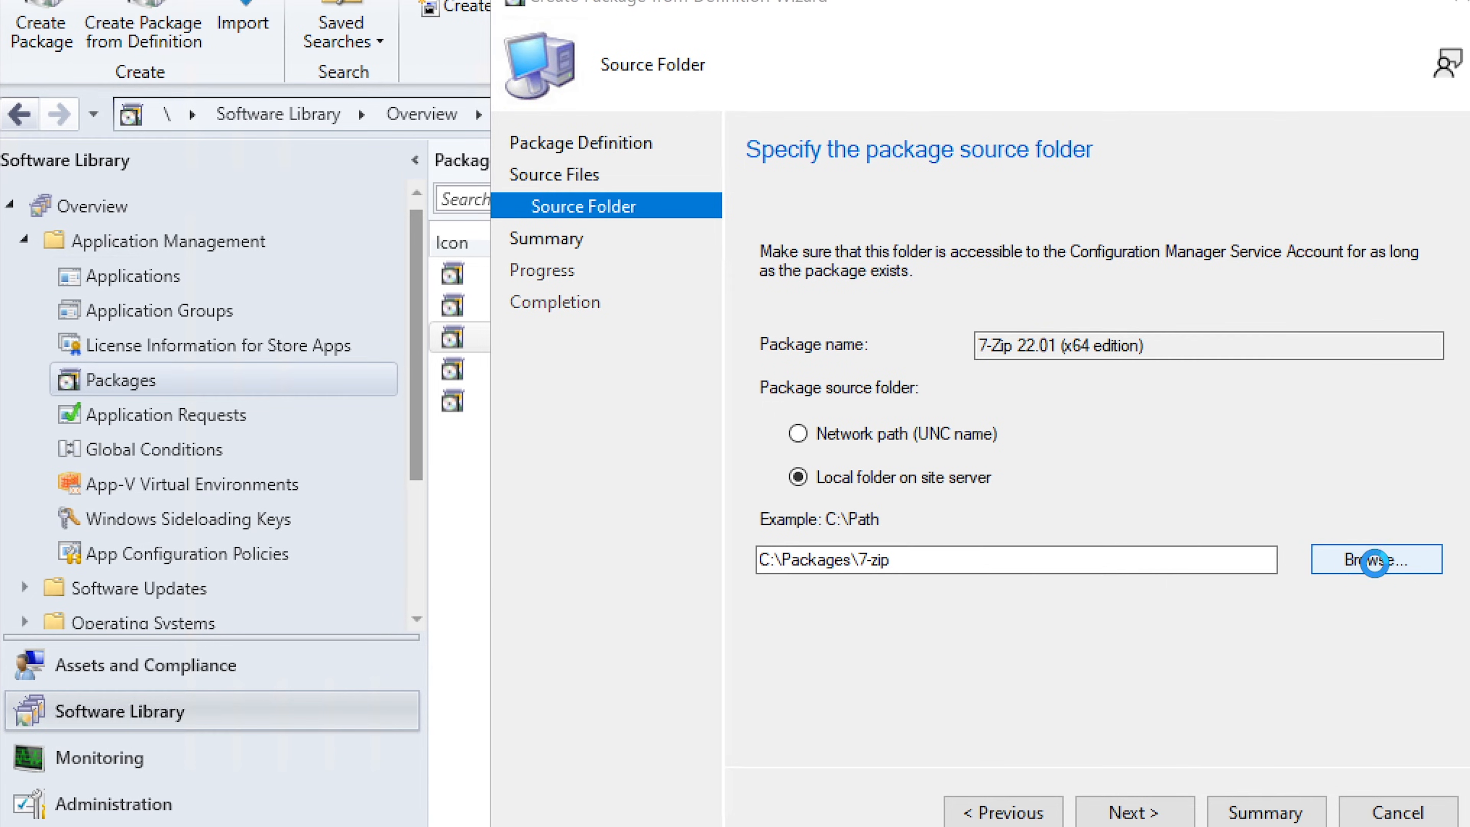
left_click(1220, 666)
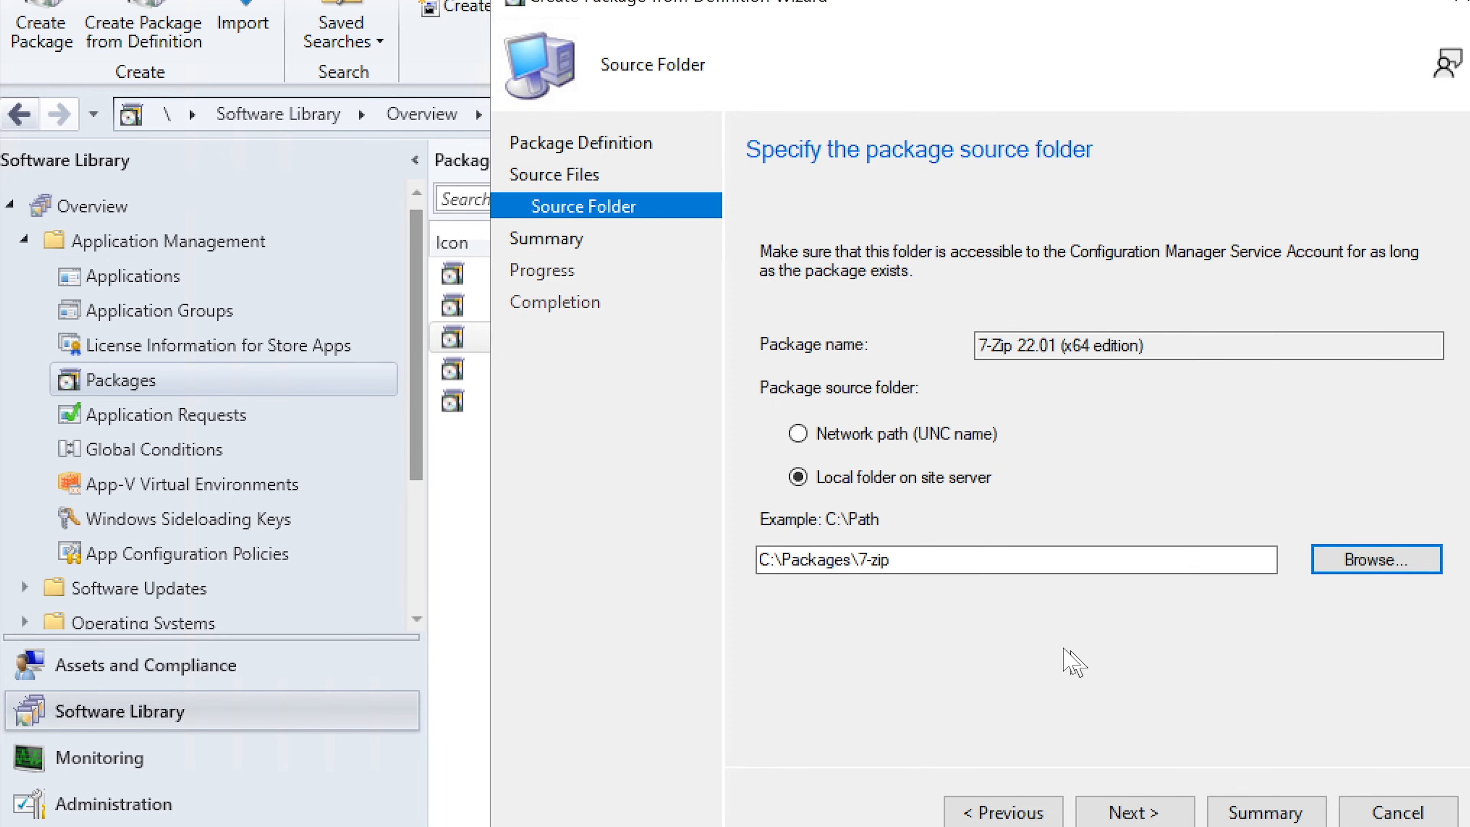
left_click(917, 562)
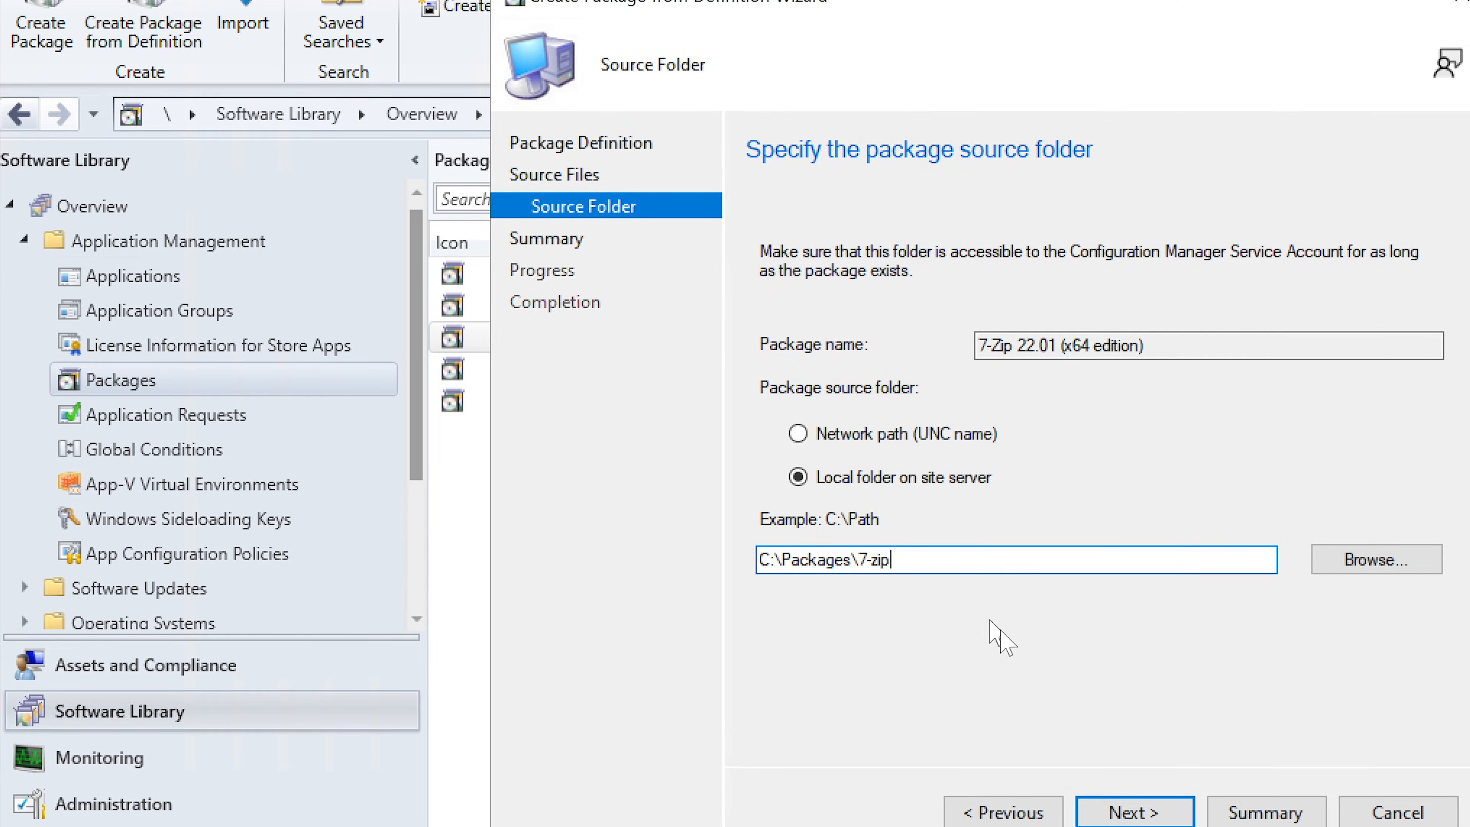
- Accept the summarized settings to create the 7-Zip 22.01 (x64 edition) package and close the wizard
left_click(1140, 809)
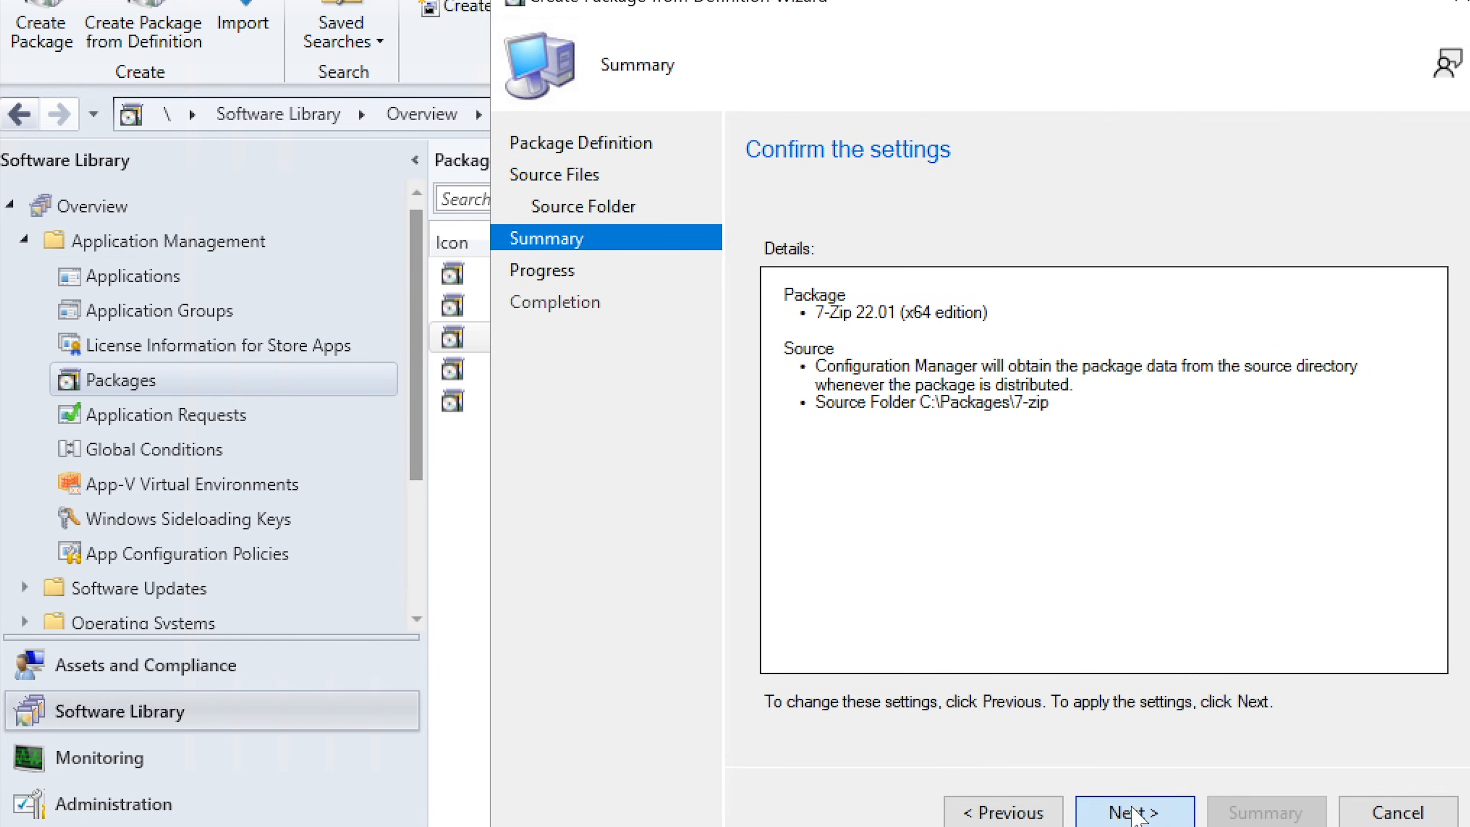
left_click(1134, 812)
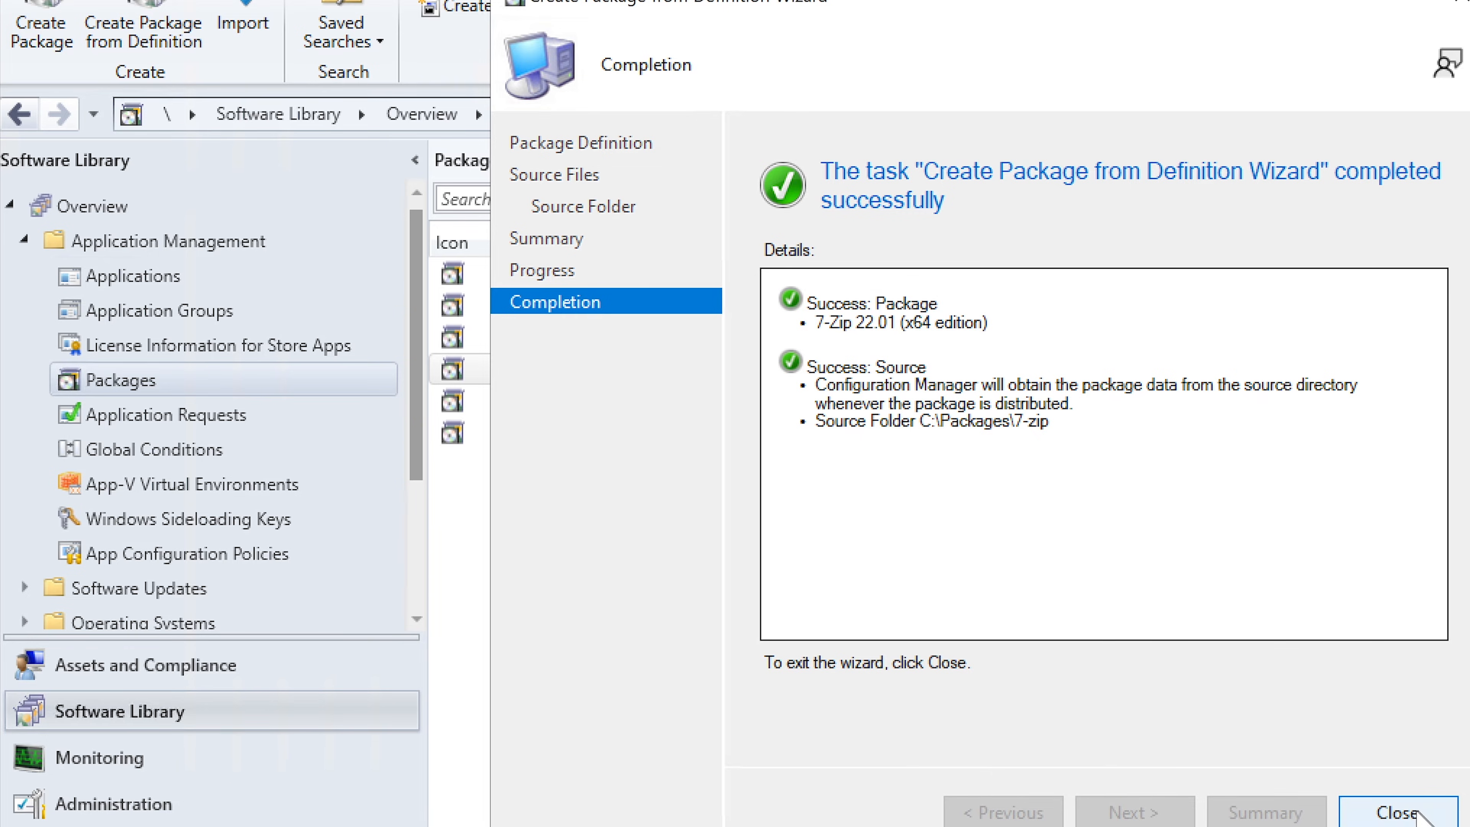
left_click(1412, 815)
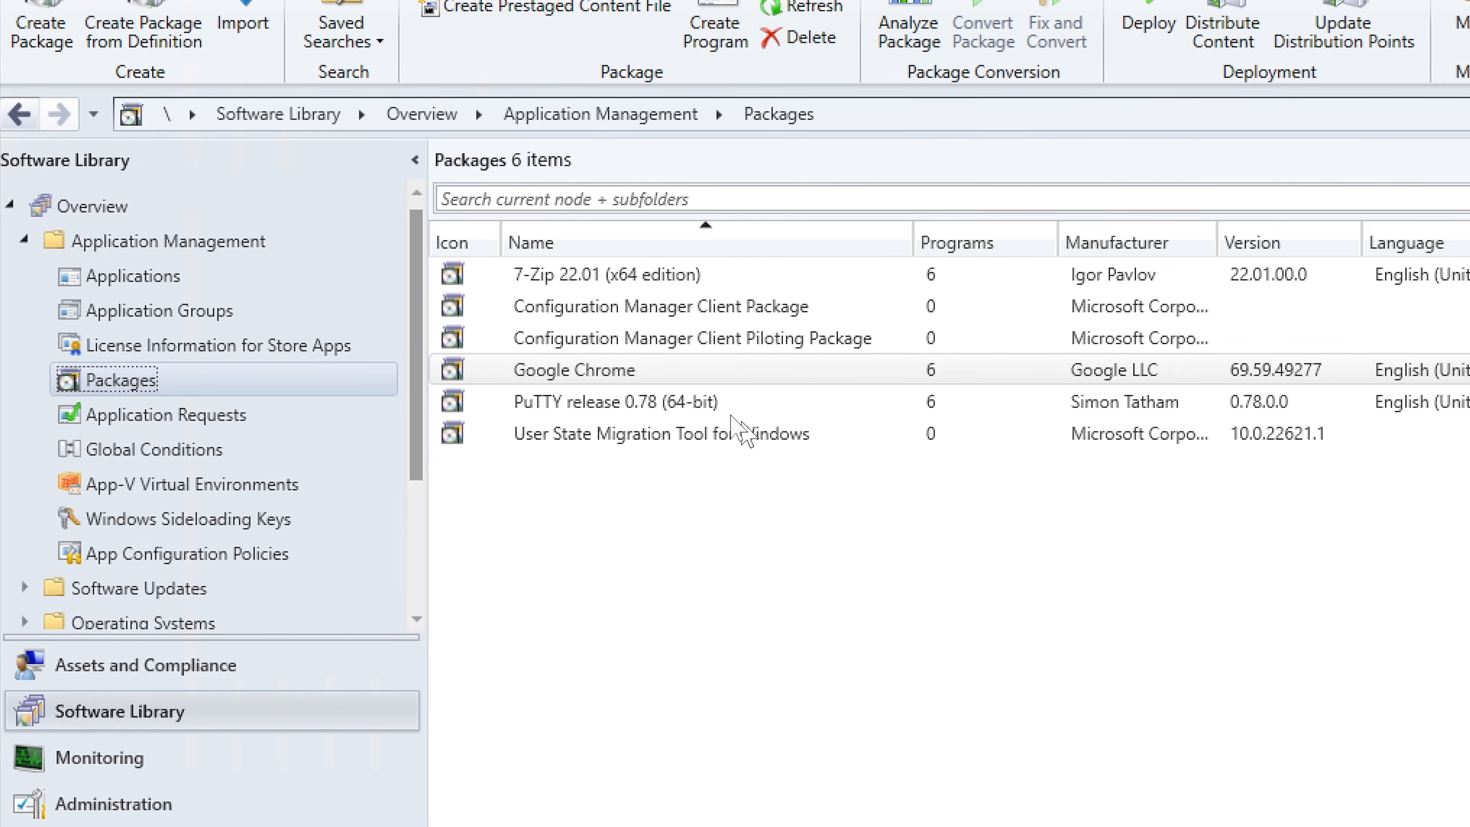
- Start deploying the 7-Zip 22.01 (x64 edition) package and open the selection of its deployable programs
left_click(572, 290)
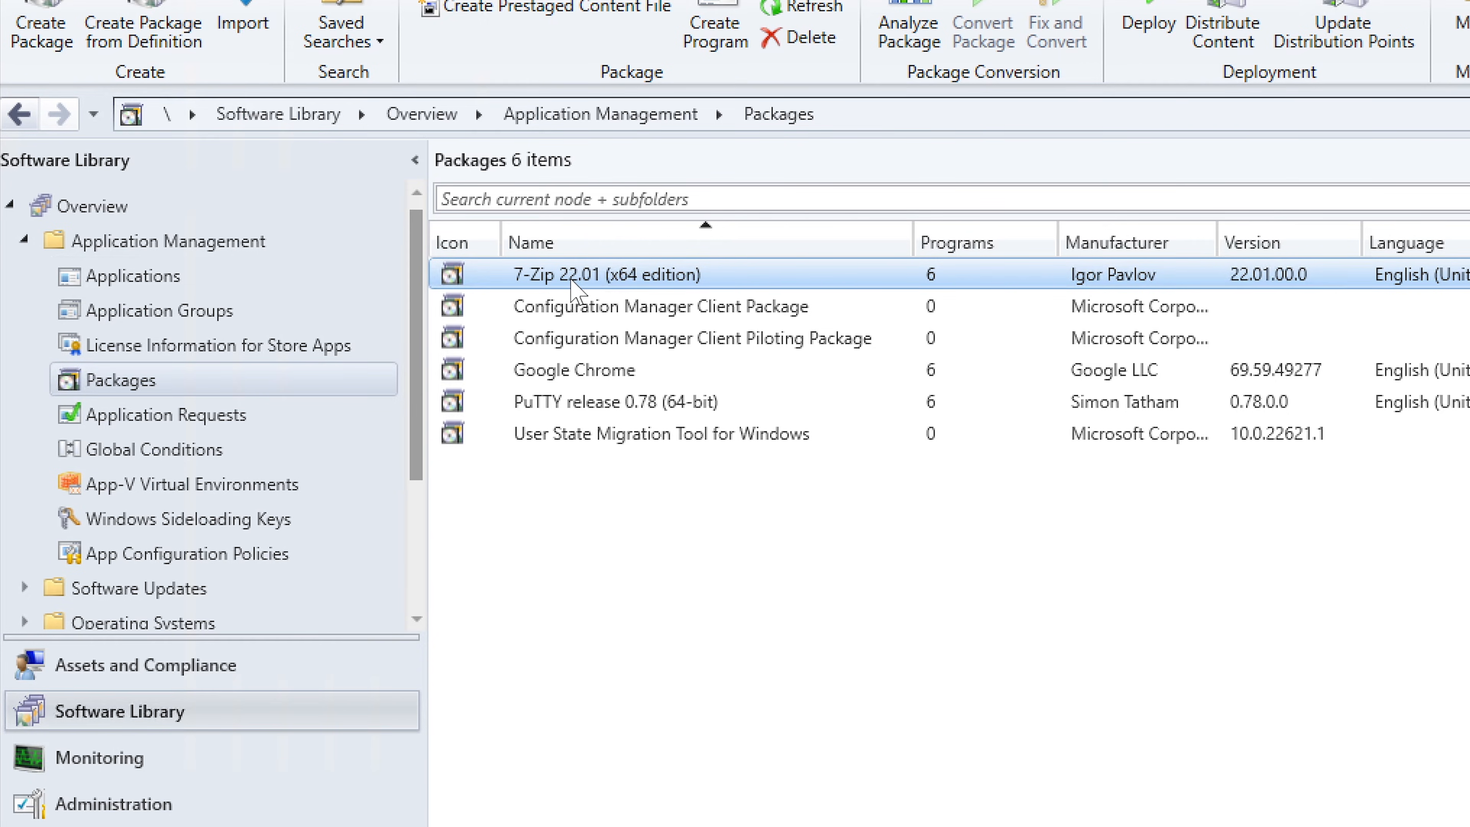
right_click(607, 283)
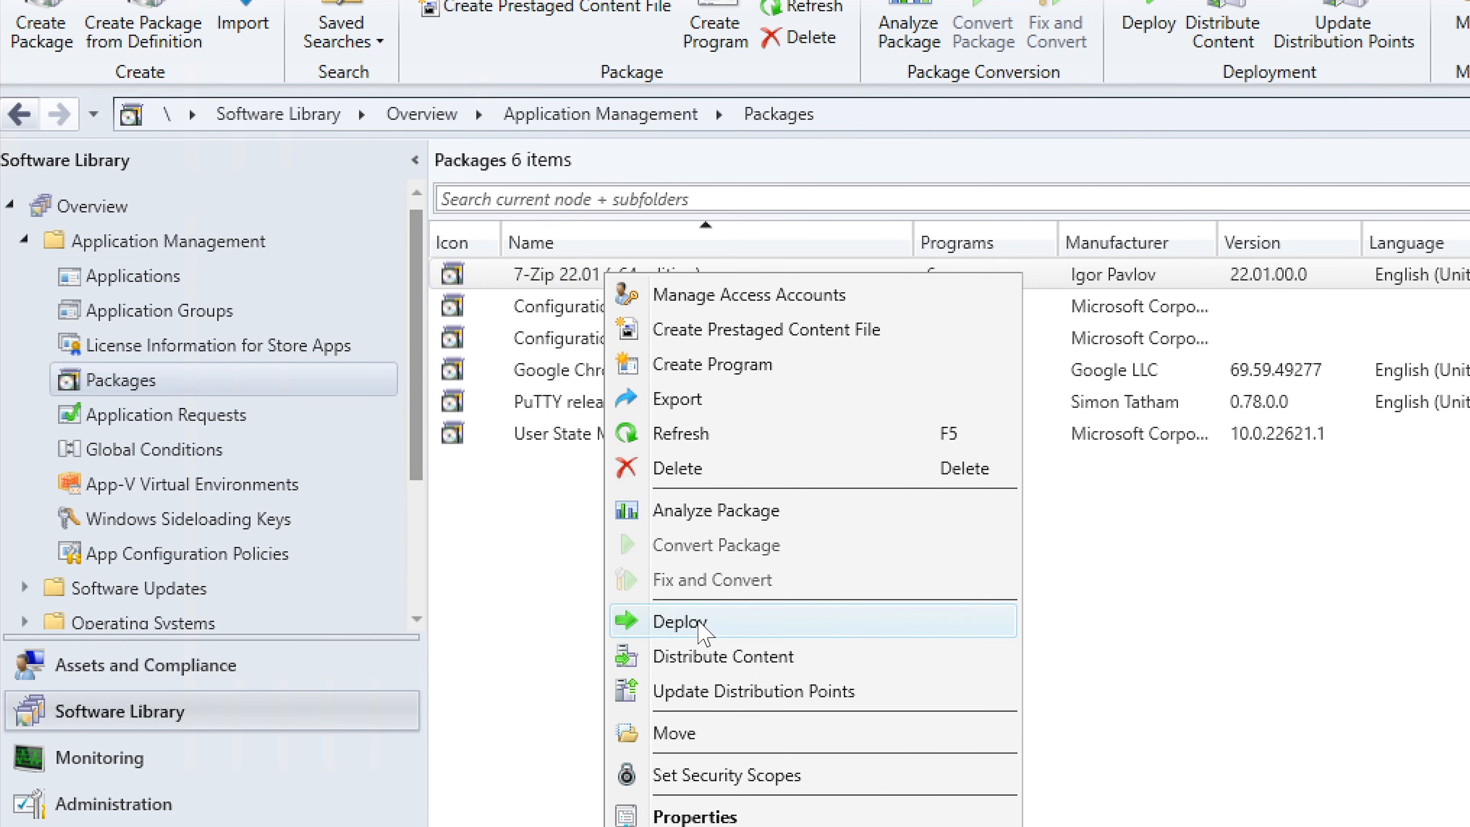
left_click(702, 631)
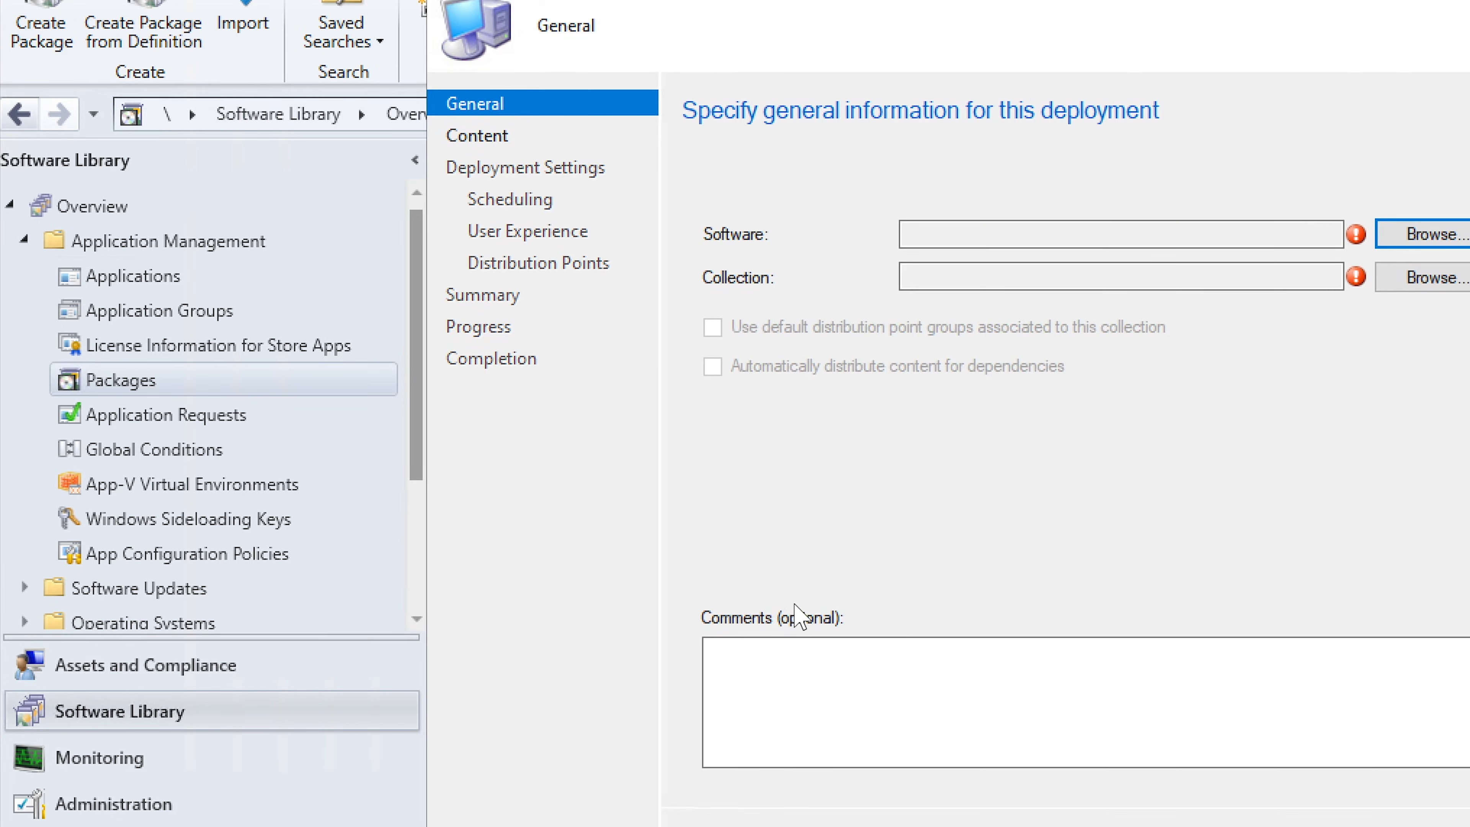
left_click(1420, 233)
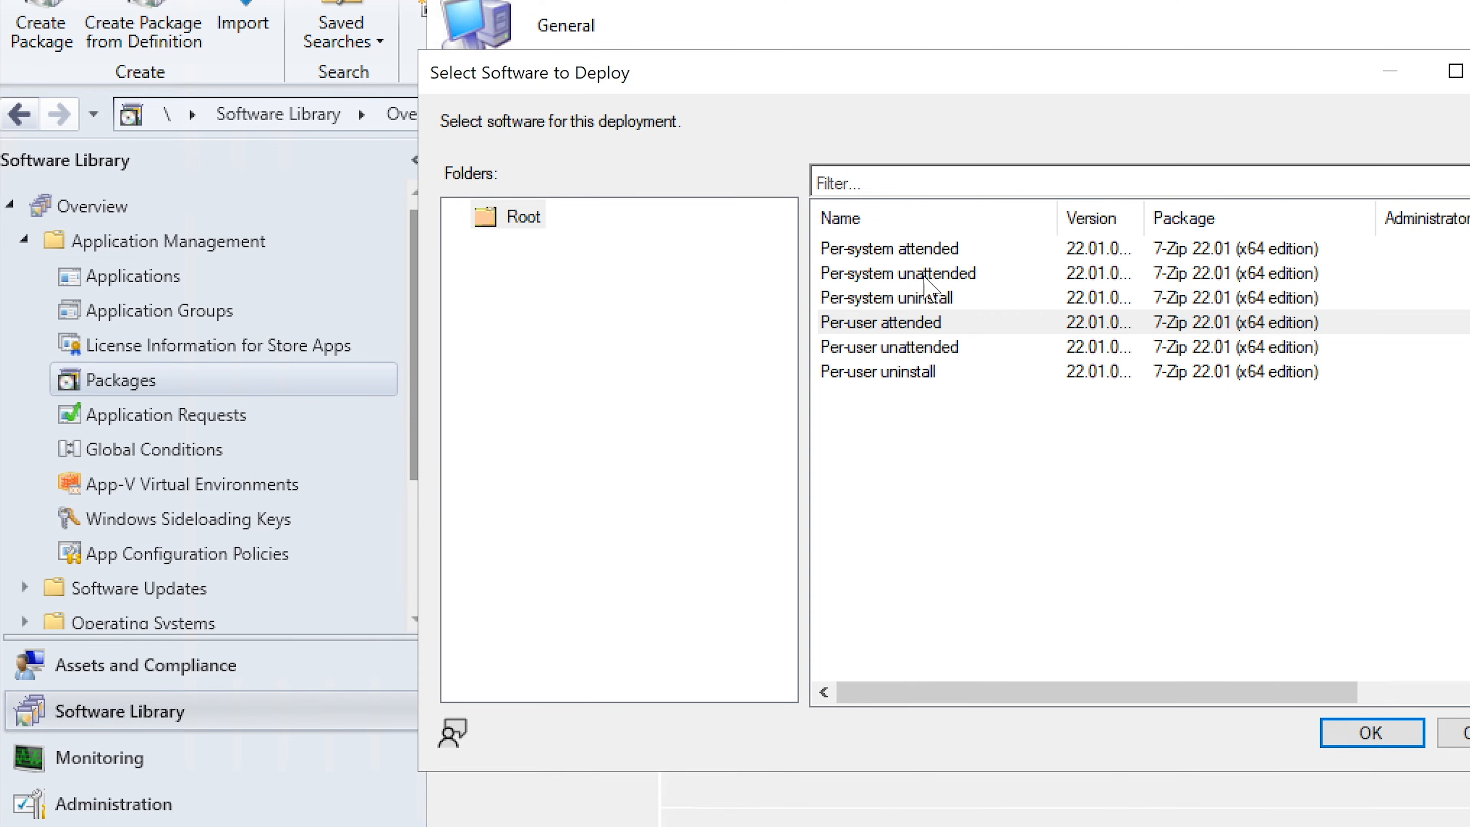
left_click_drag(1144, 217, 1191, 217)
- Choose the Per-system attended program of 7-Zip as the software for this deployment
left_click(884, 252)
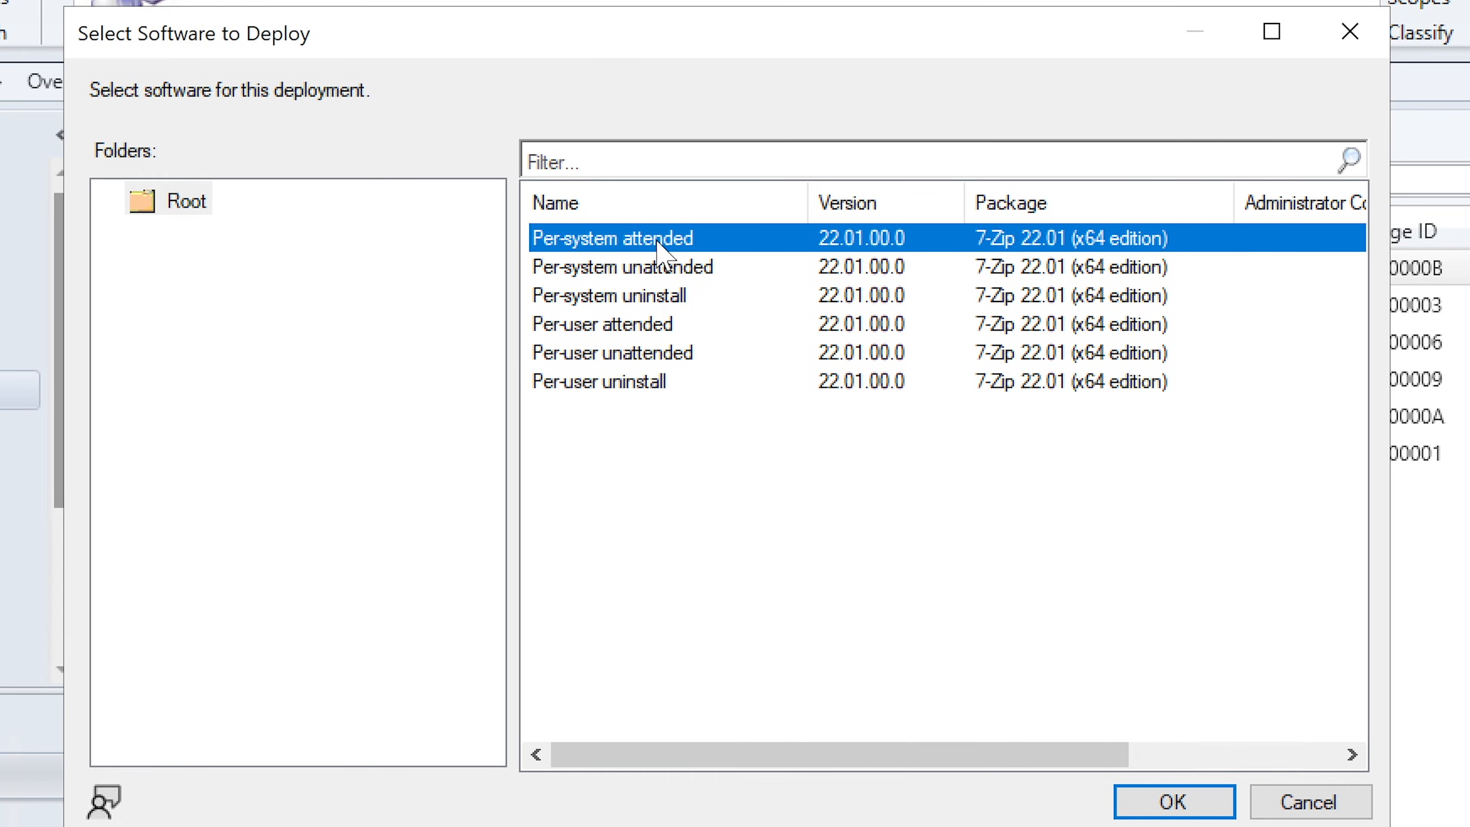
left_click(666, 272)
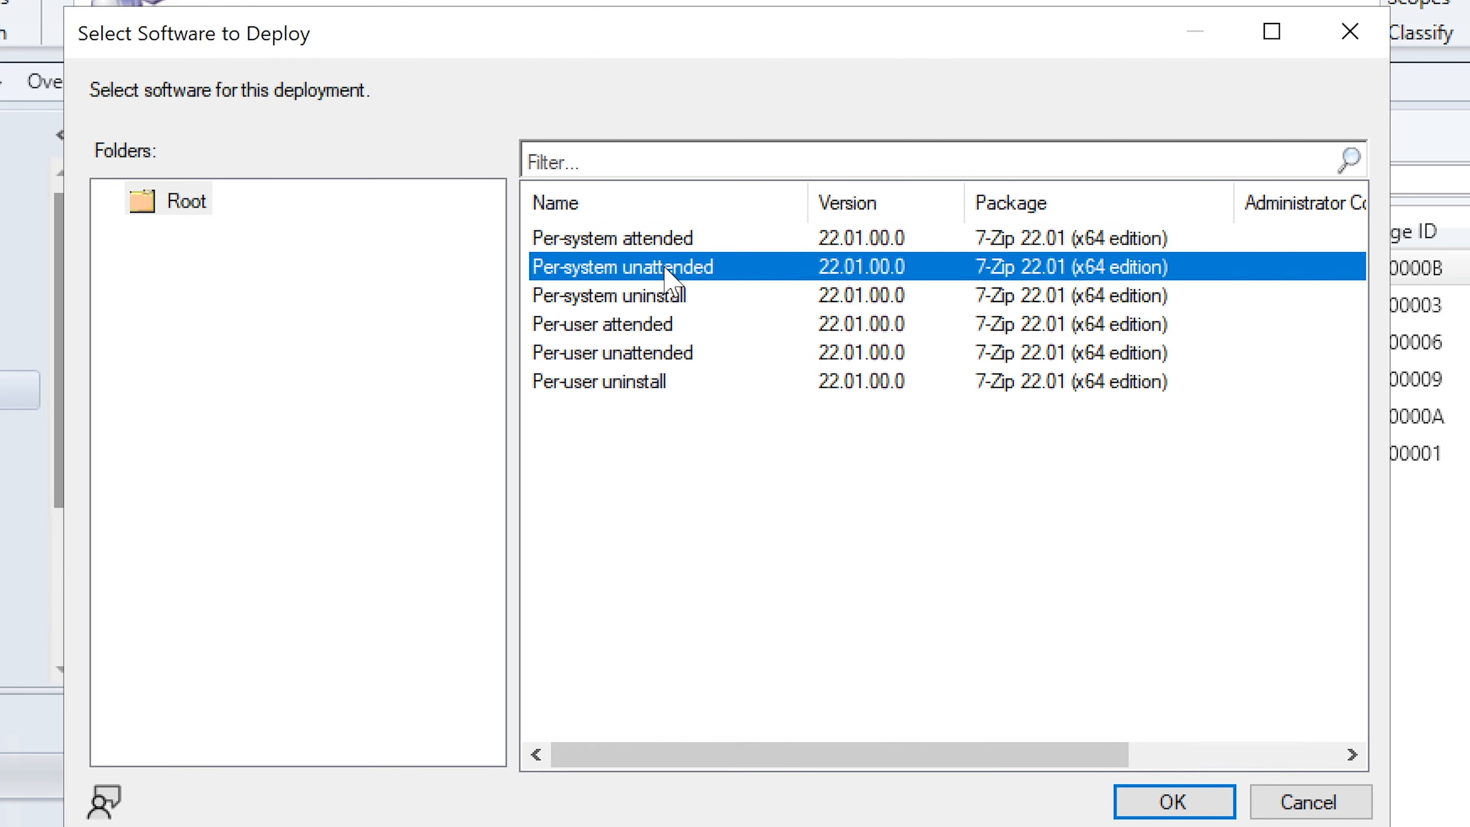
left_click(656, 297)
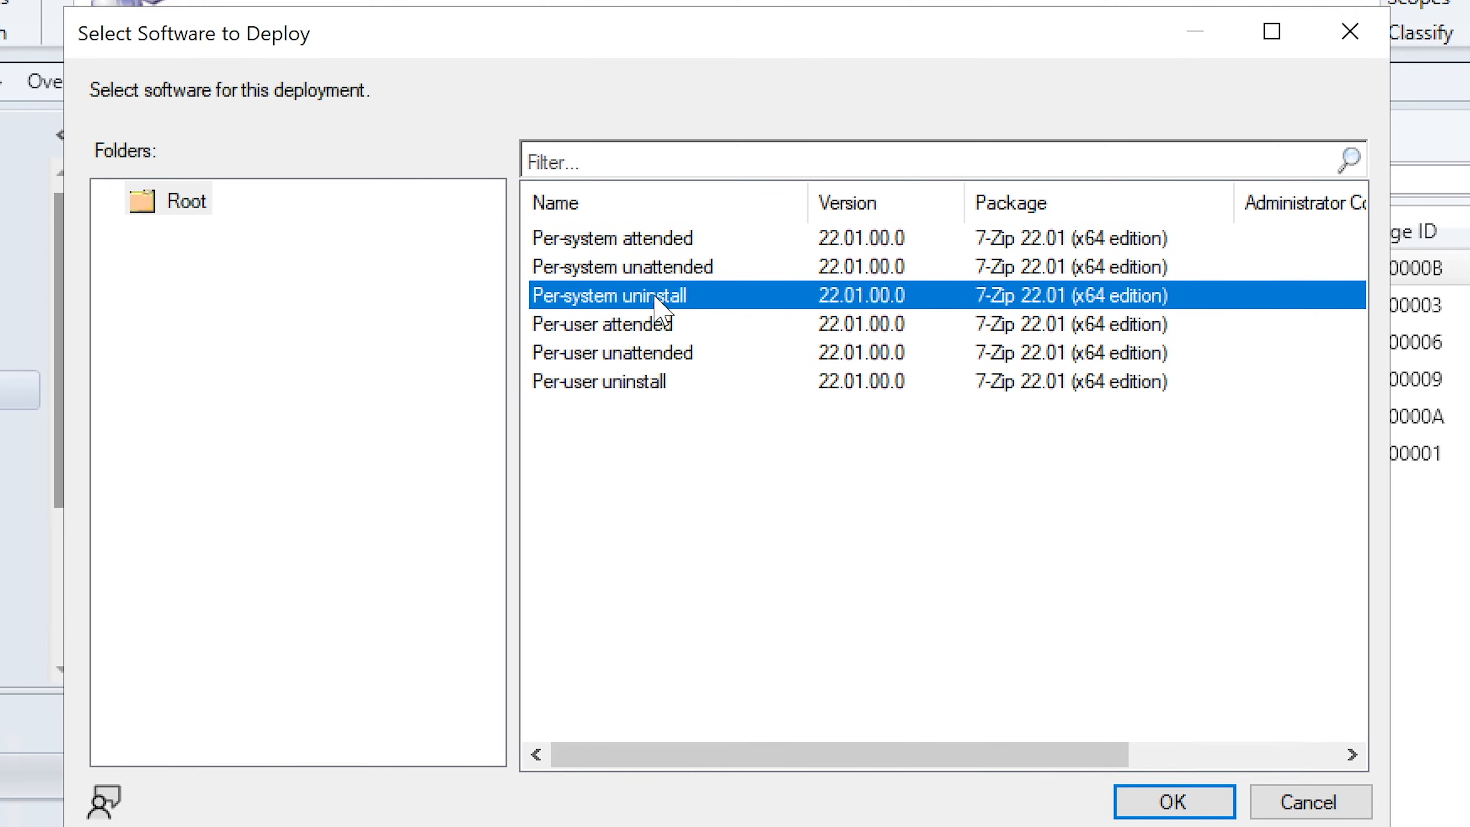
left_click(654, 243)
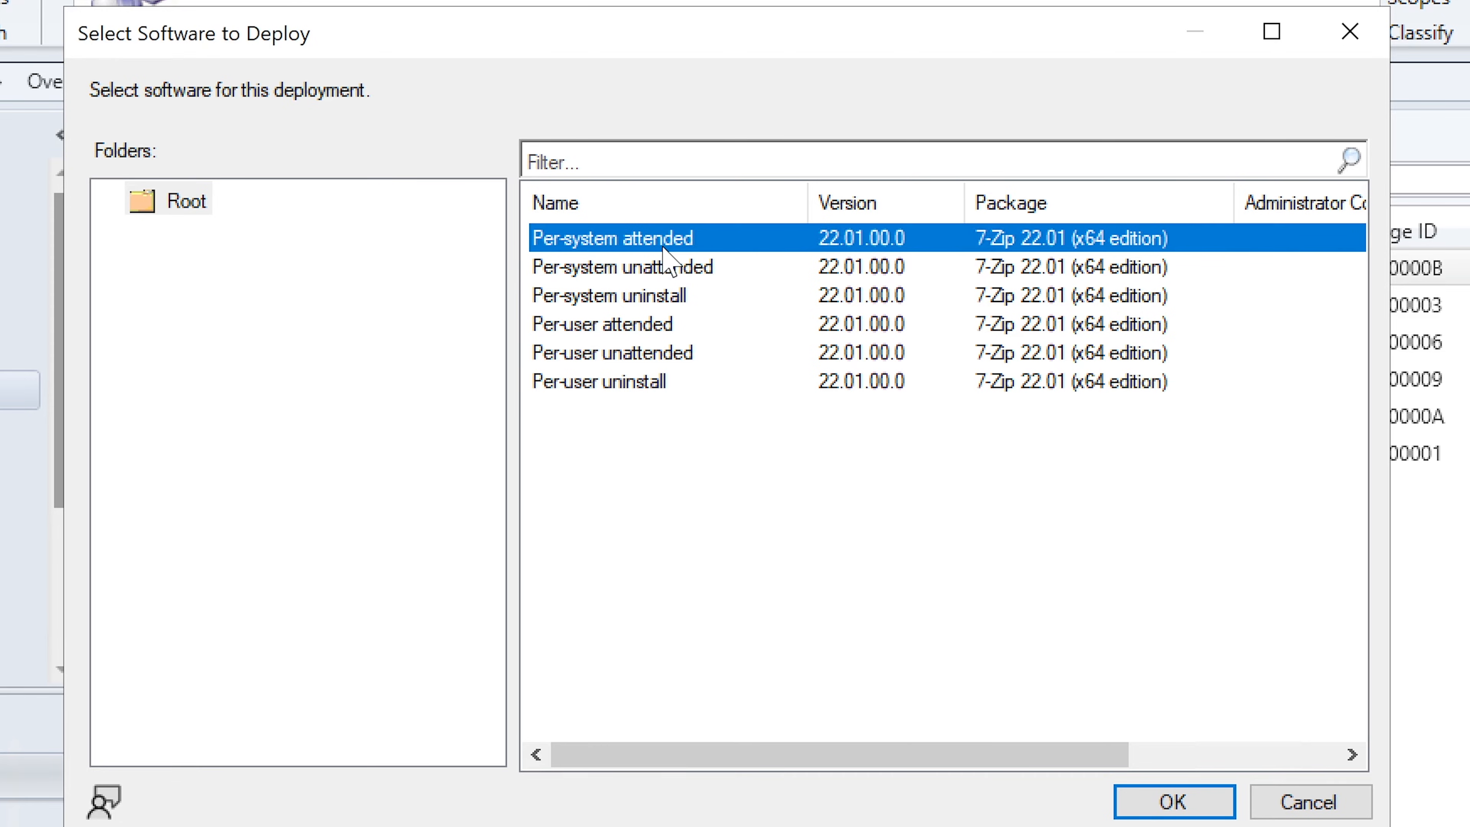
left_click(676, 268)
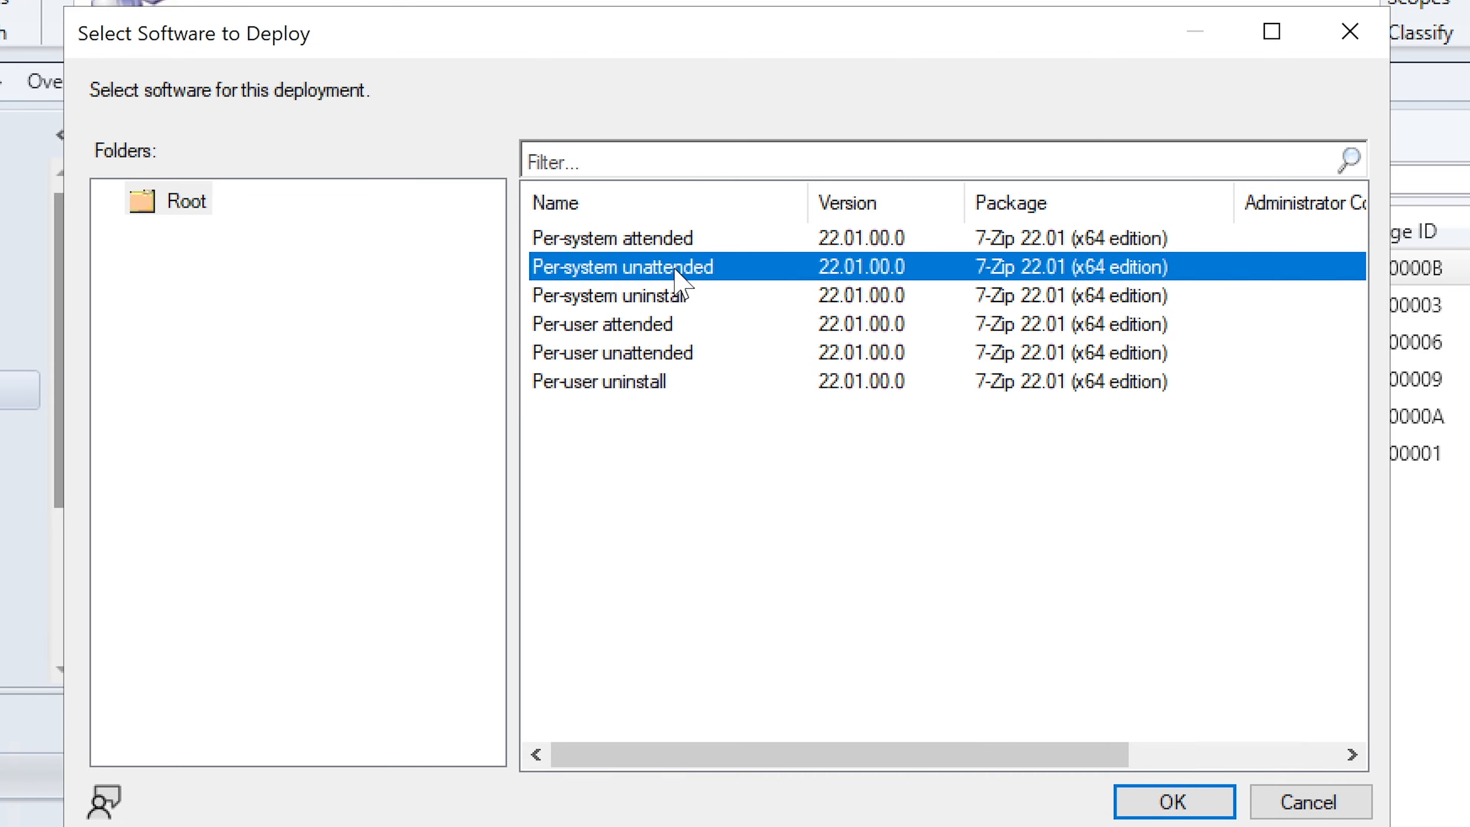
left_click(675, 294)
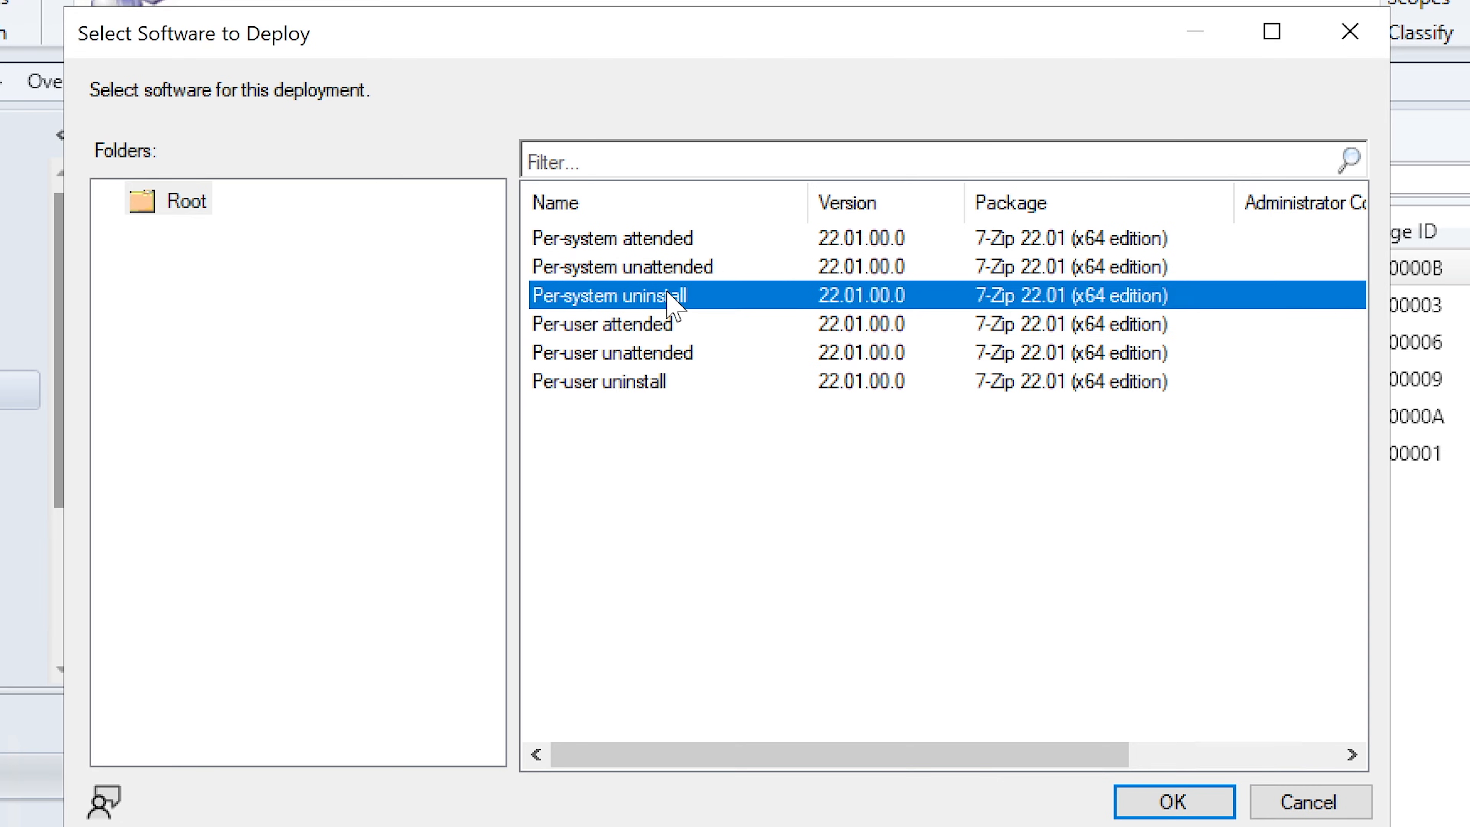
left_click(687, 268)
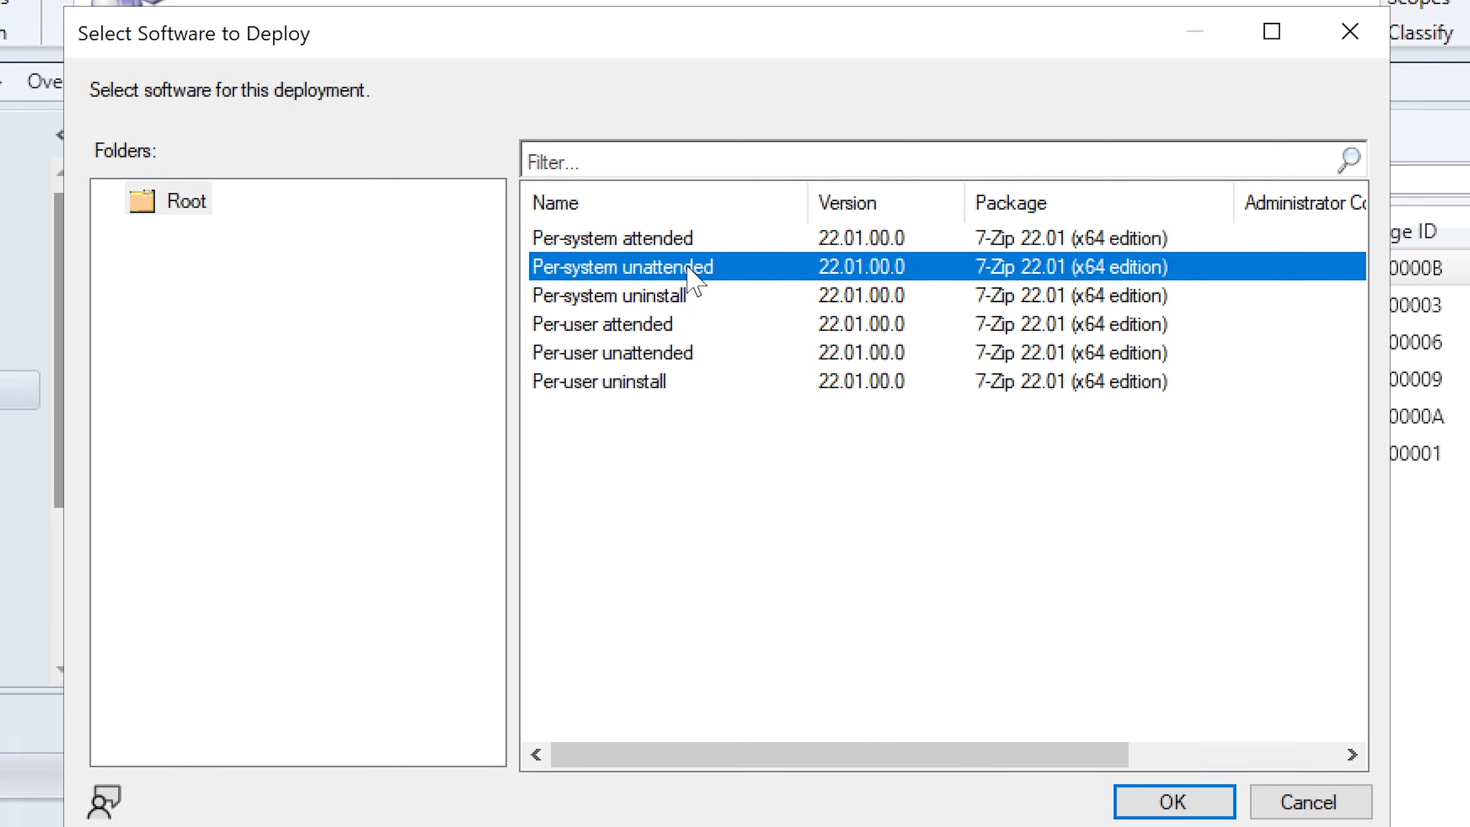
left_click(683, 240)
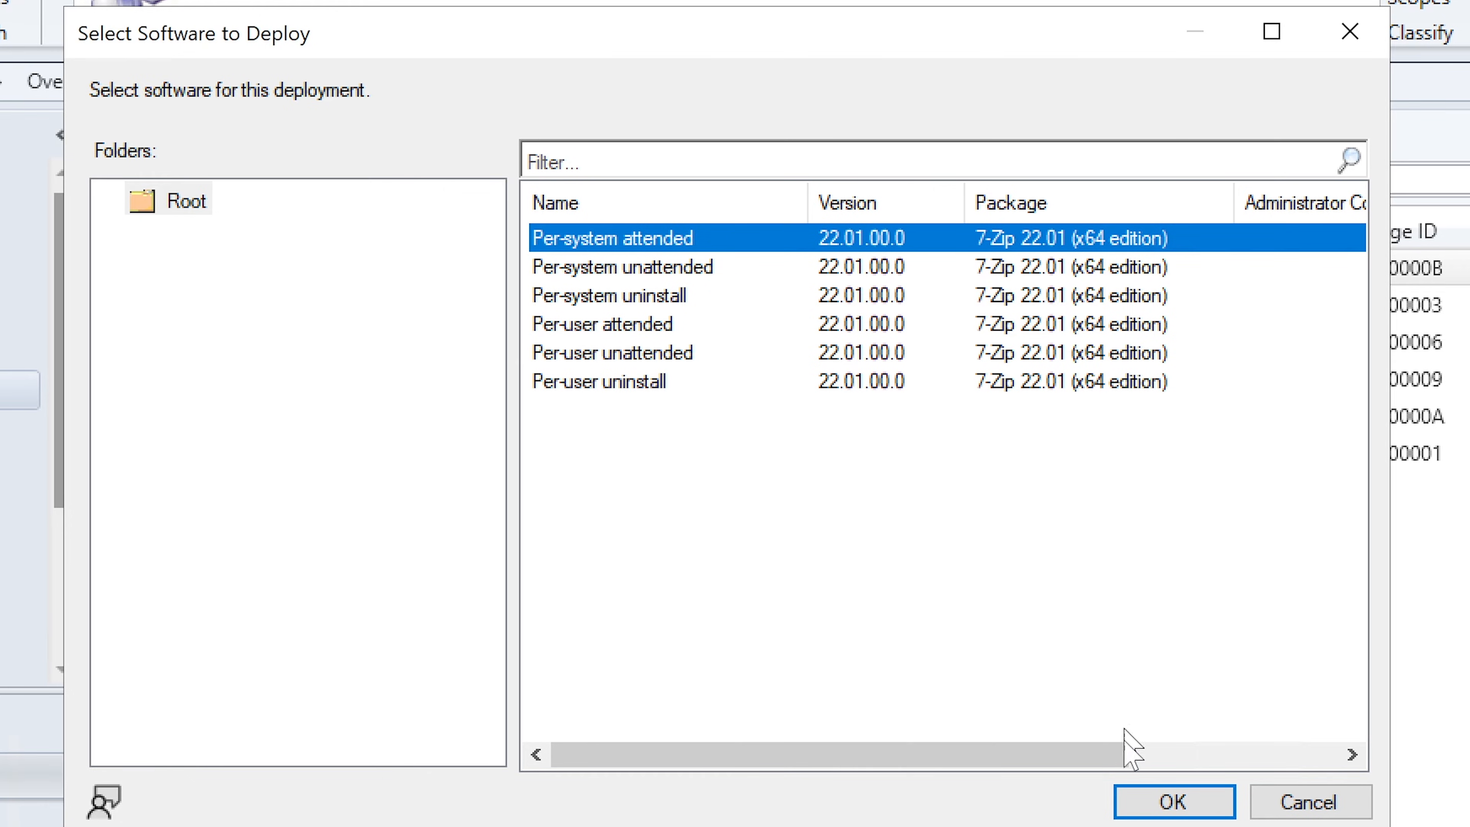
left_click(1141, 798)
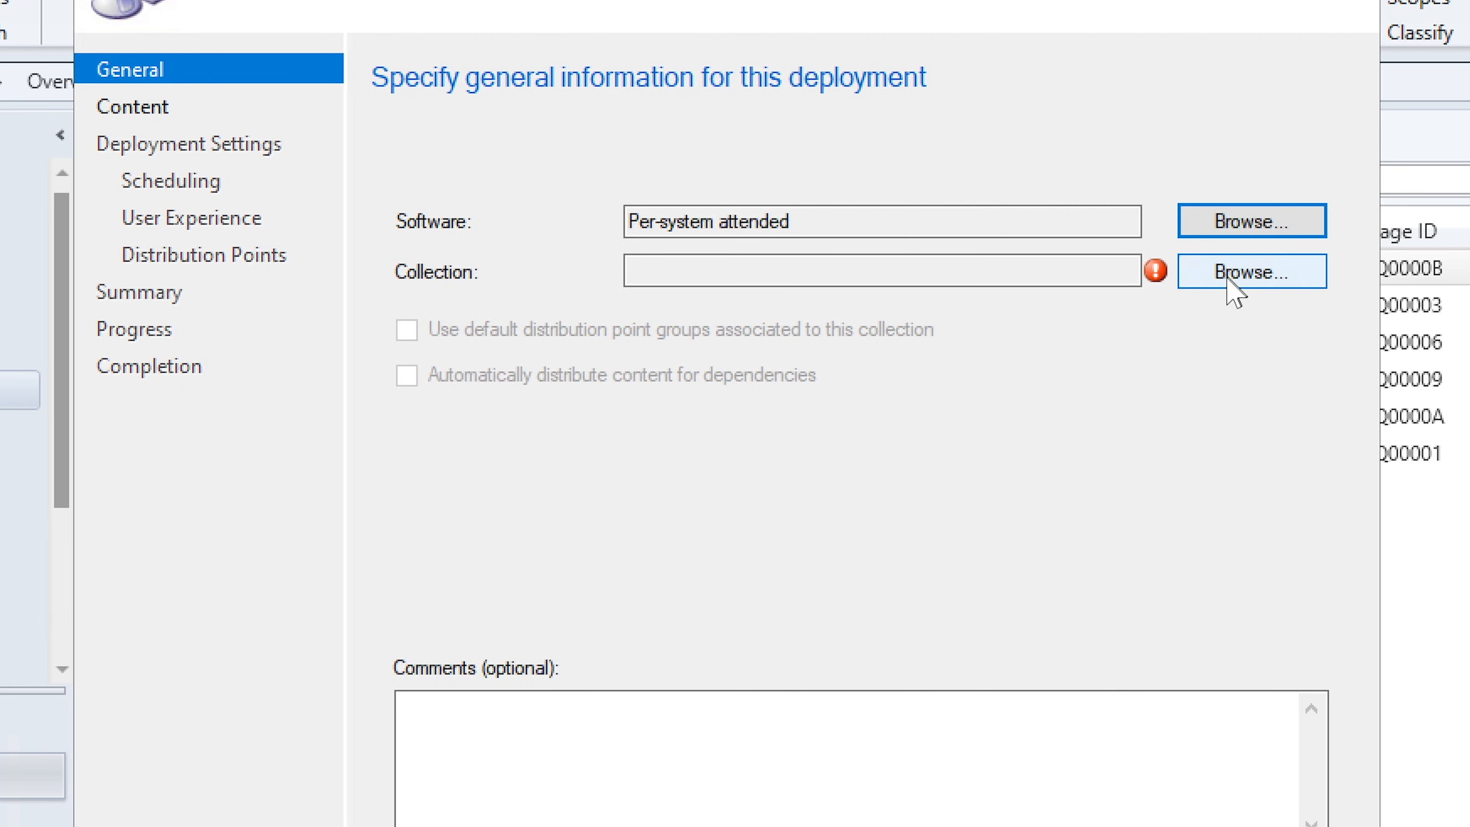
- Target the deployment at the All Desktop and Server Clients device collection and continue to the content destination settings
mouse_move(1152, 277)
left_click(1223, 282)
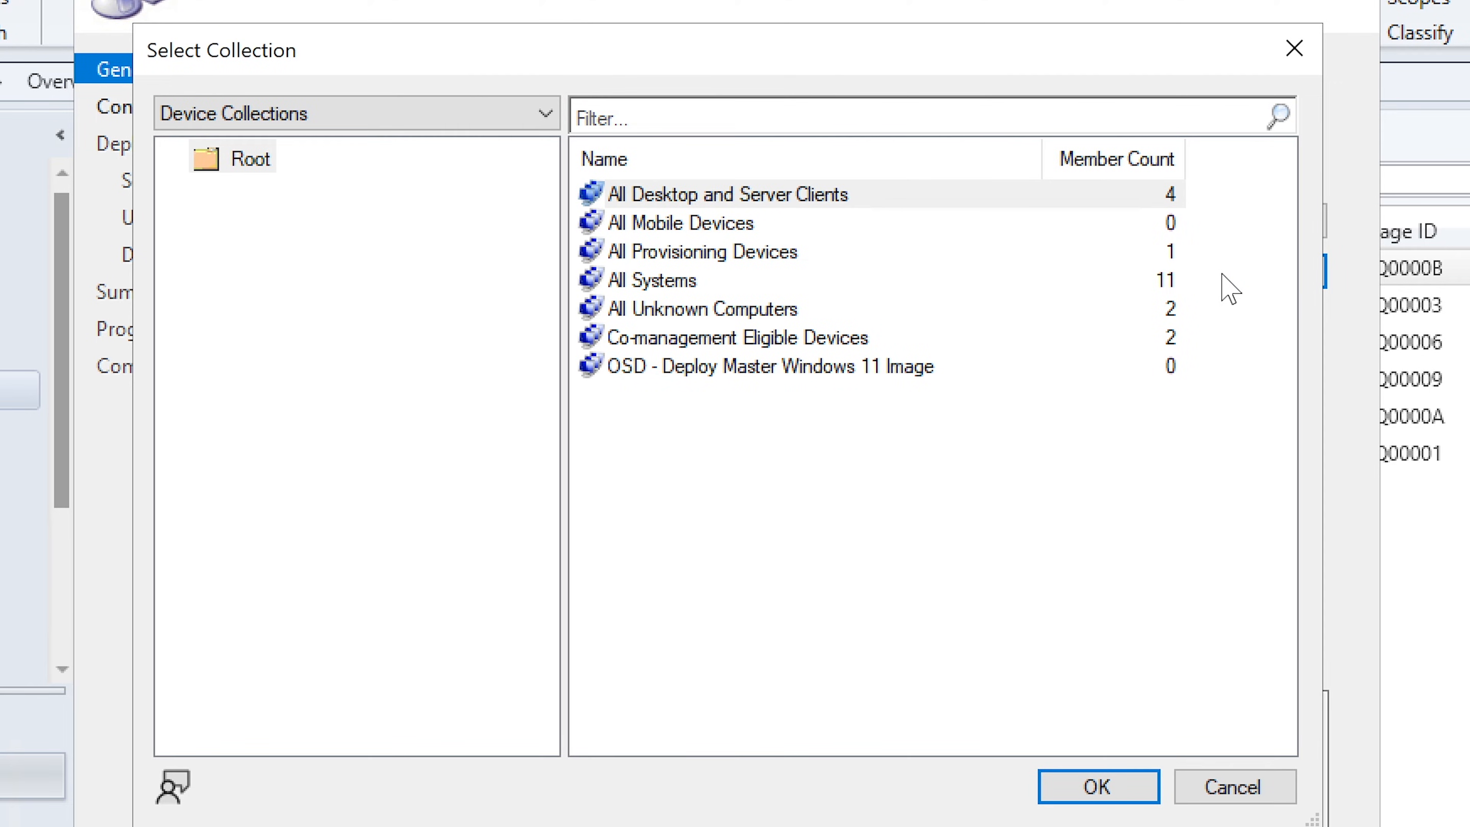
left_click(794, 200)
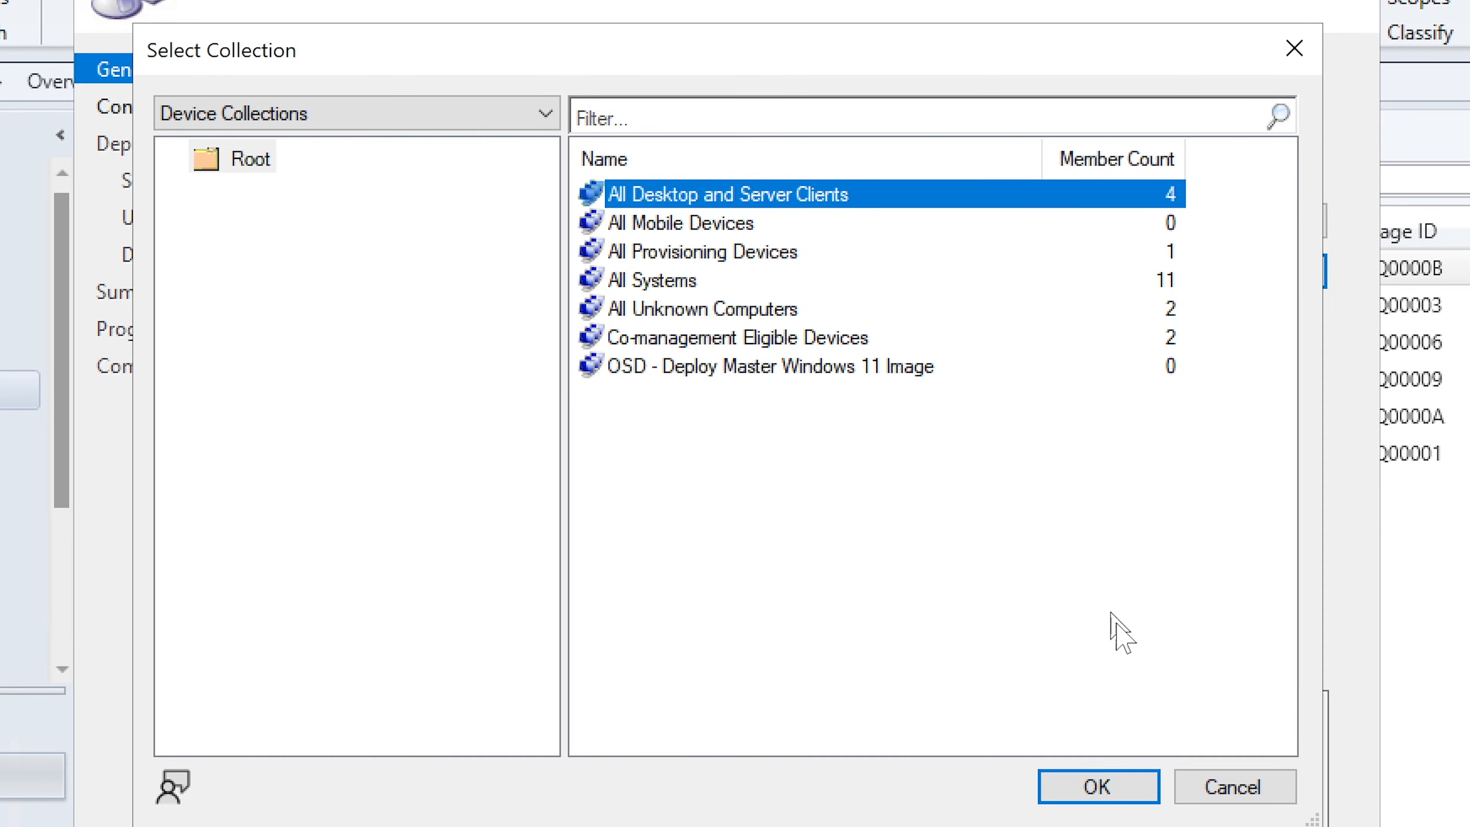
left_click(1095, 786)
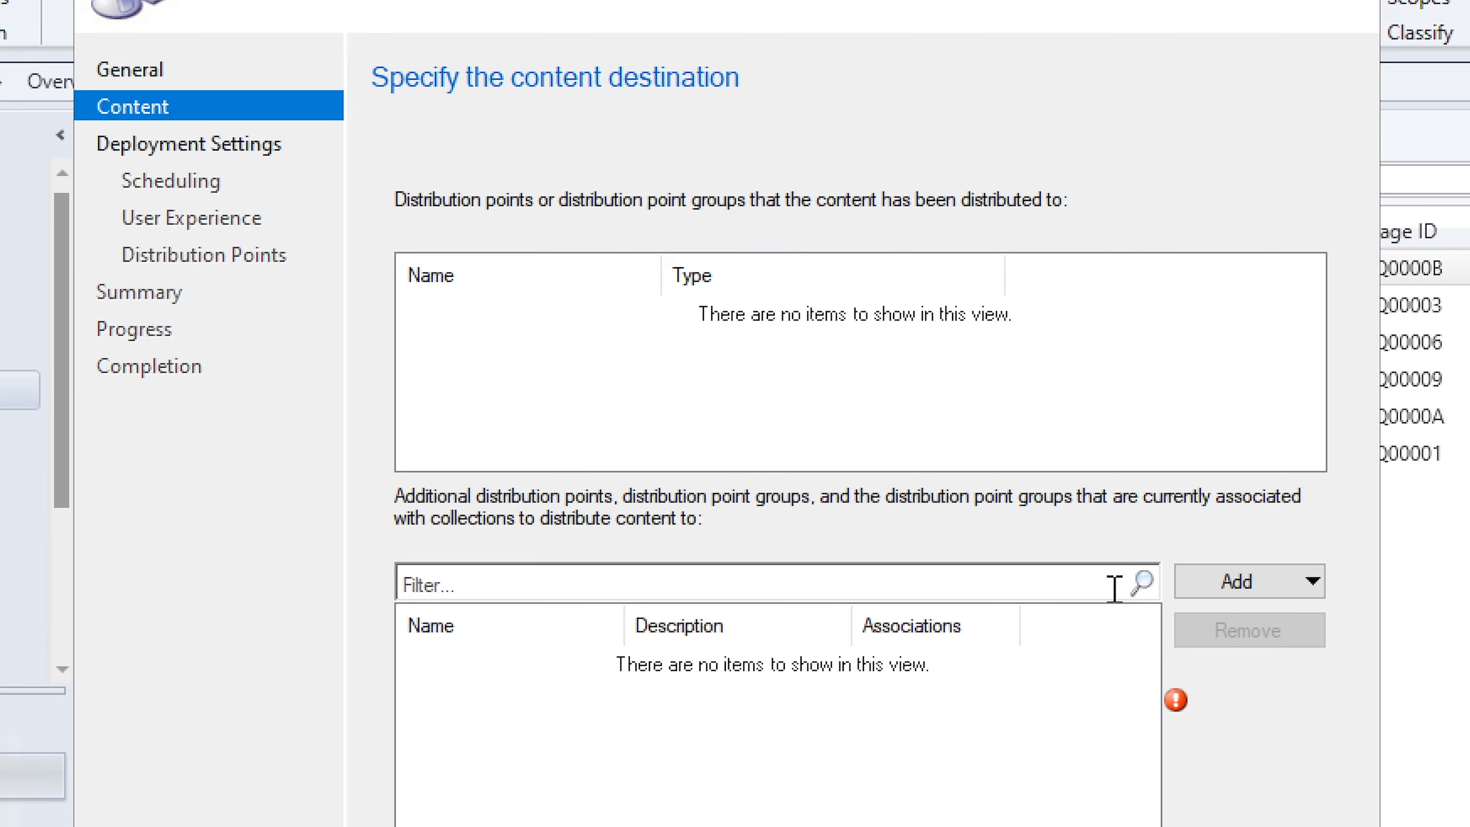
left_click(1237, 582)
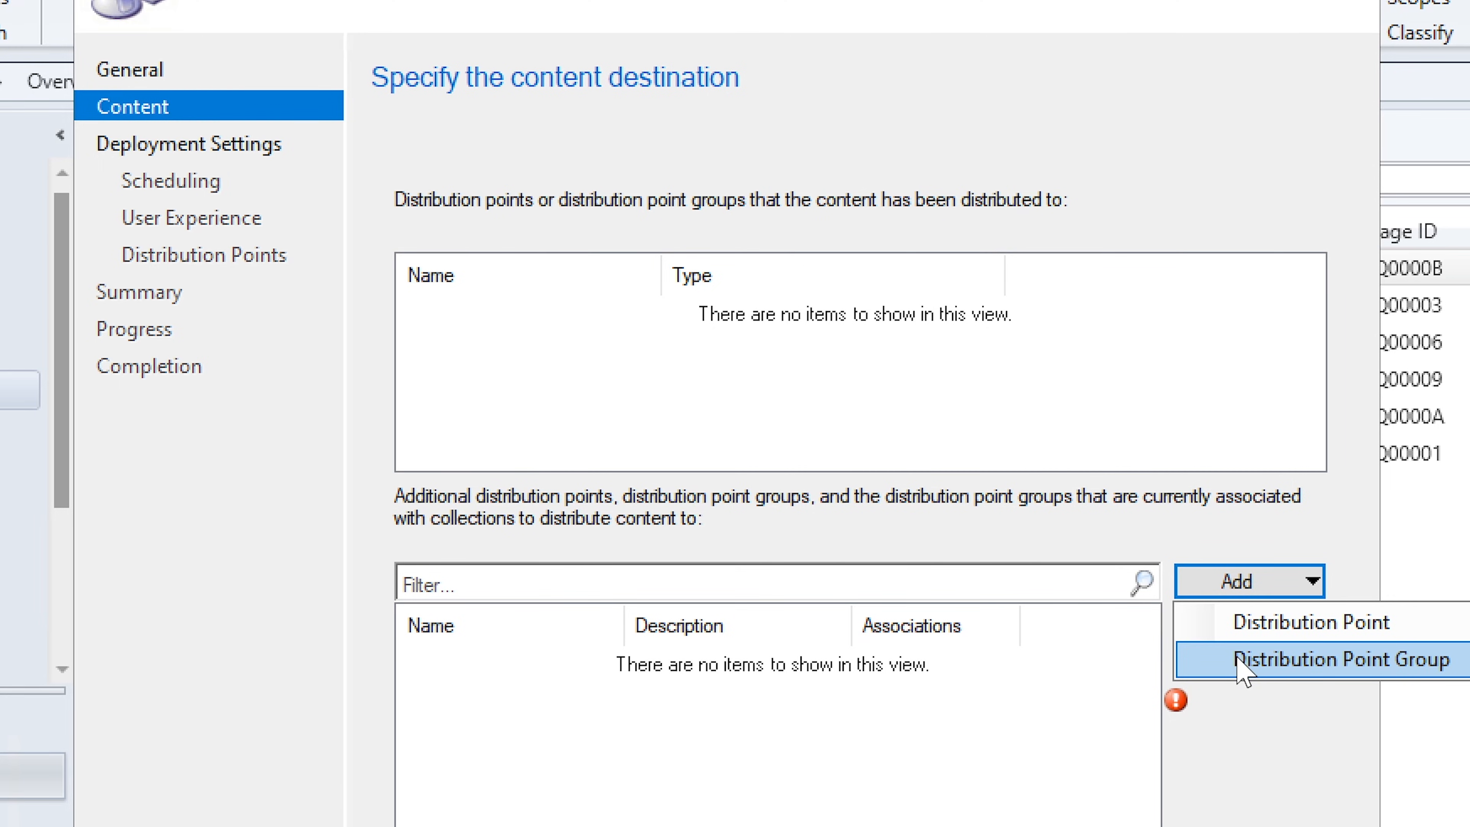
left_click(1242, 665)
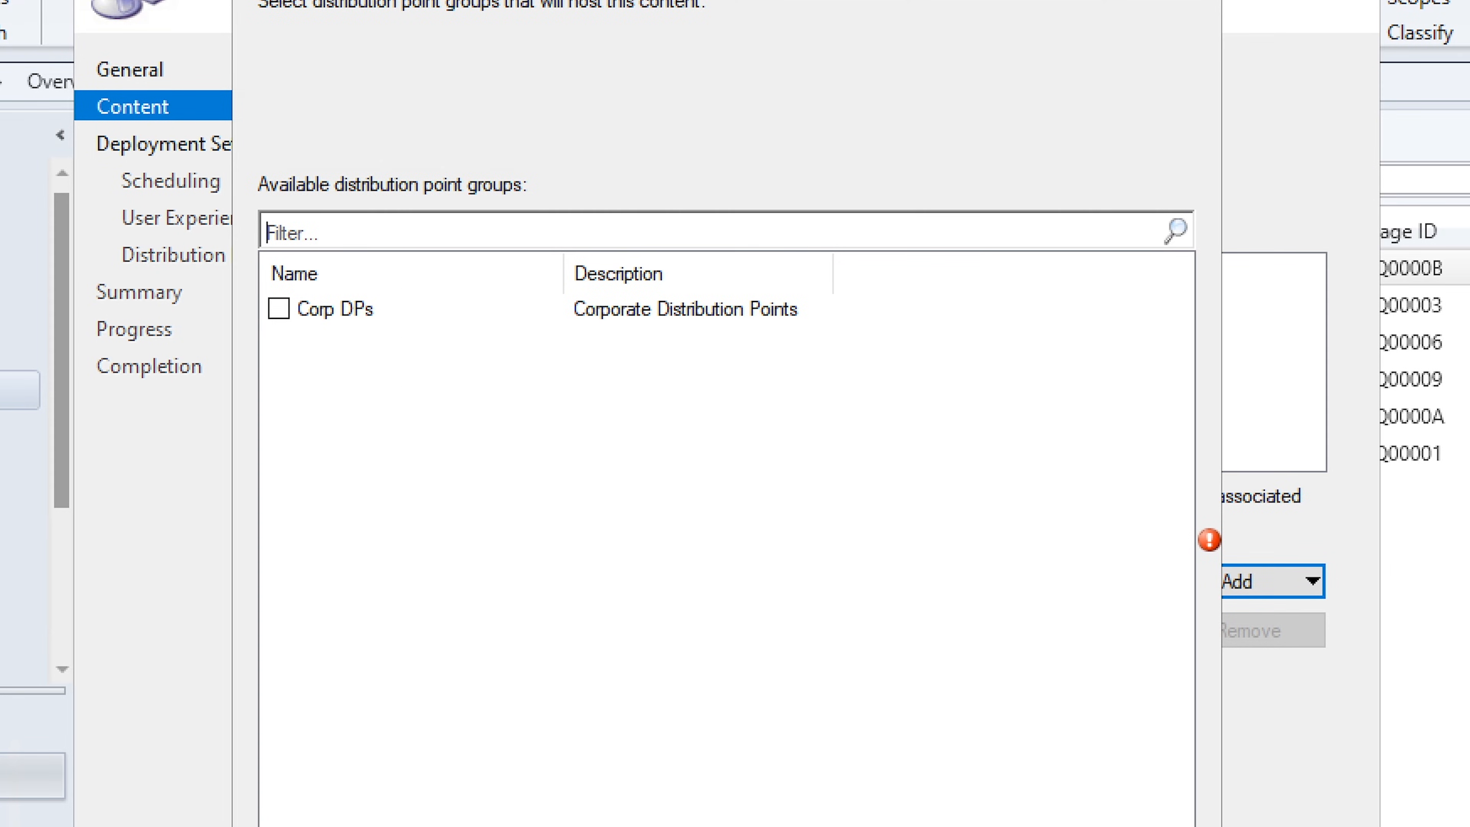
key("Escape")
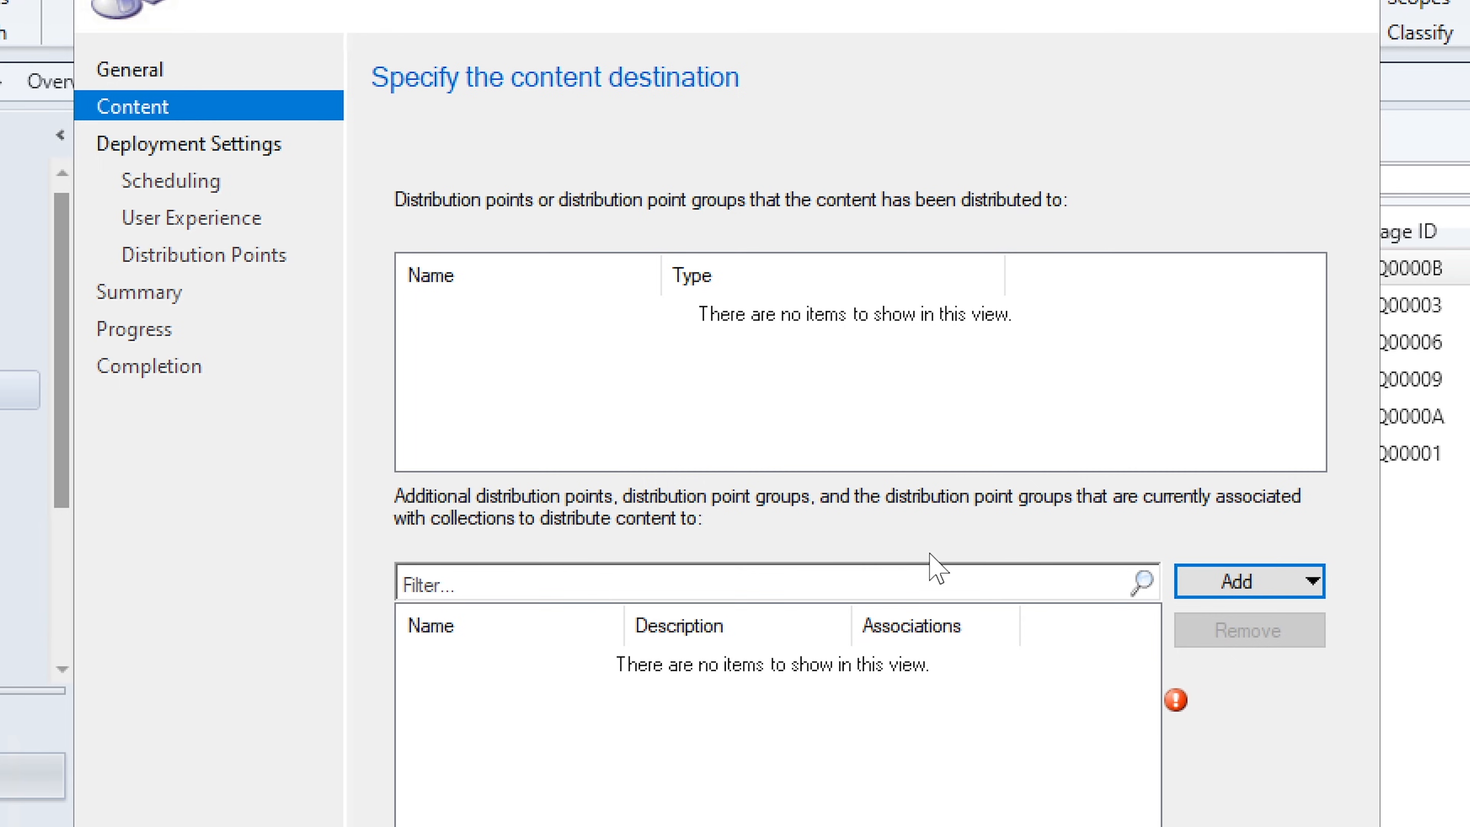
left_click(914, 579)
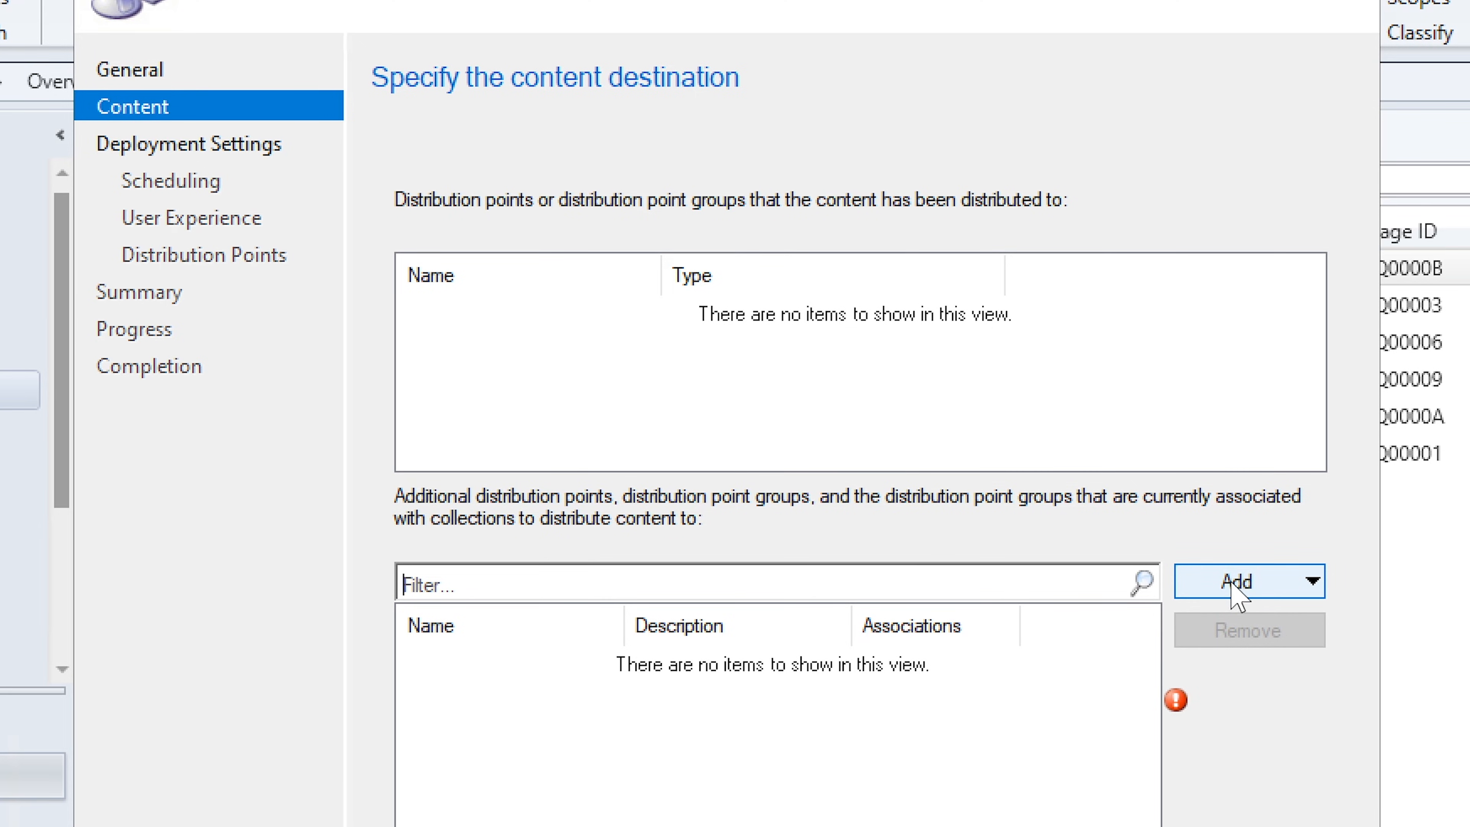
- Add the Corp DPs distribution point group as the content destination and continue to the deployment settings
left_click(1306, 584)
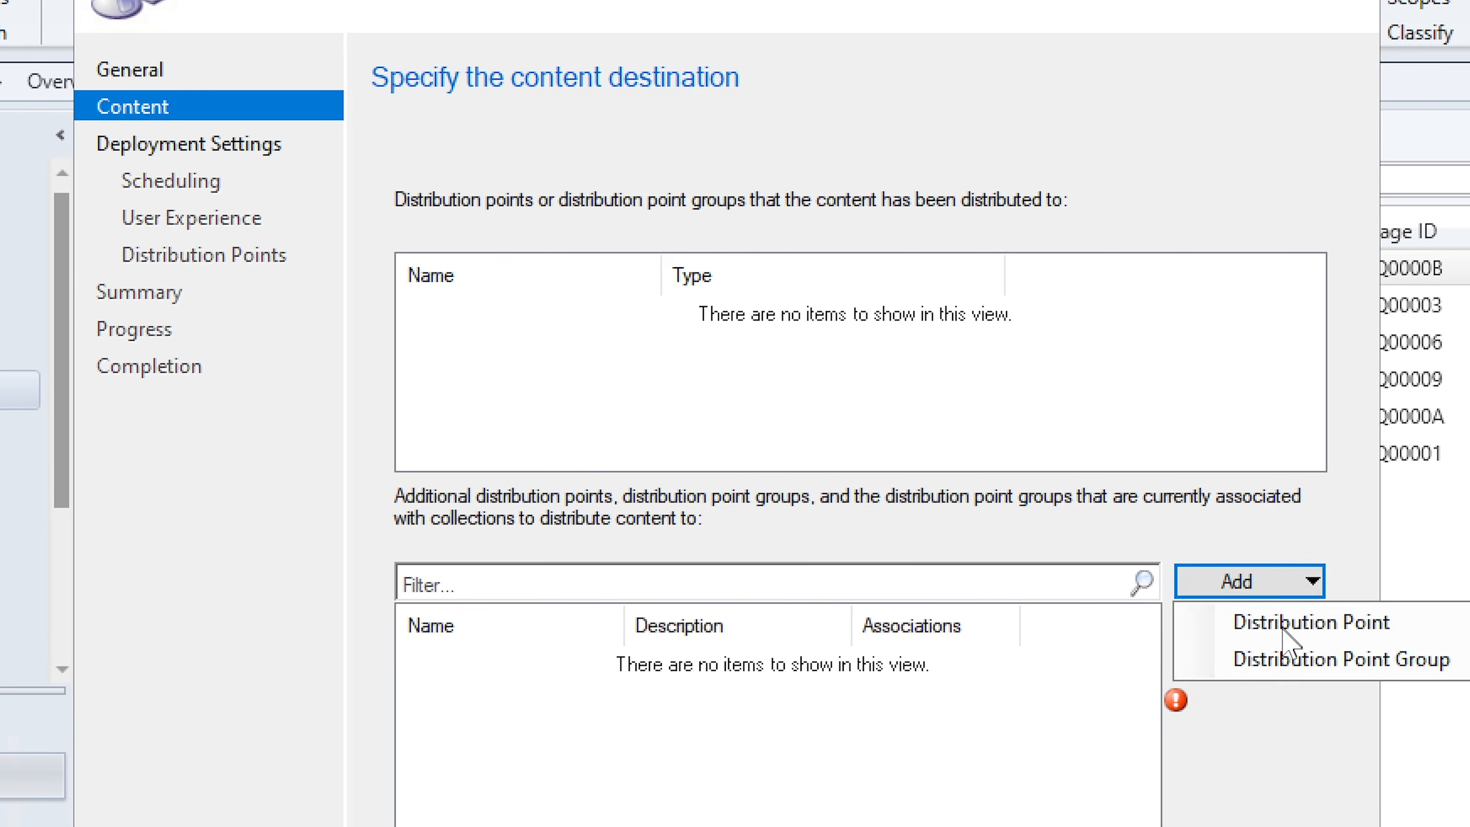
left_click(1280, 659)
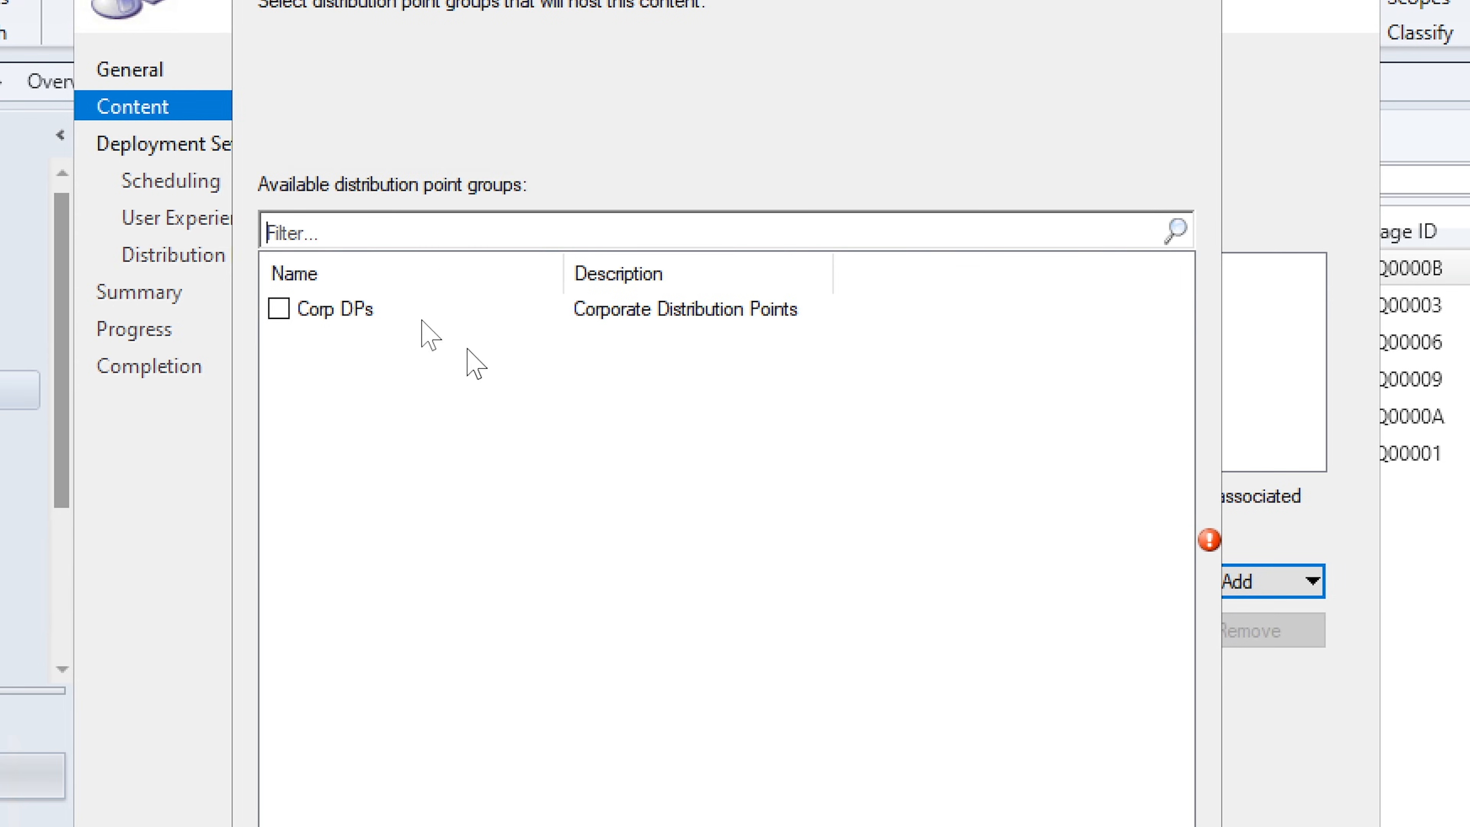
left_click(278, 309)
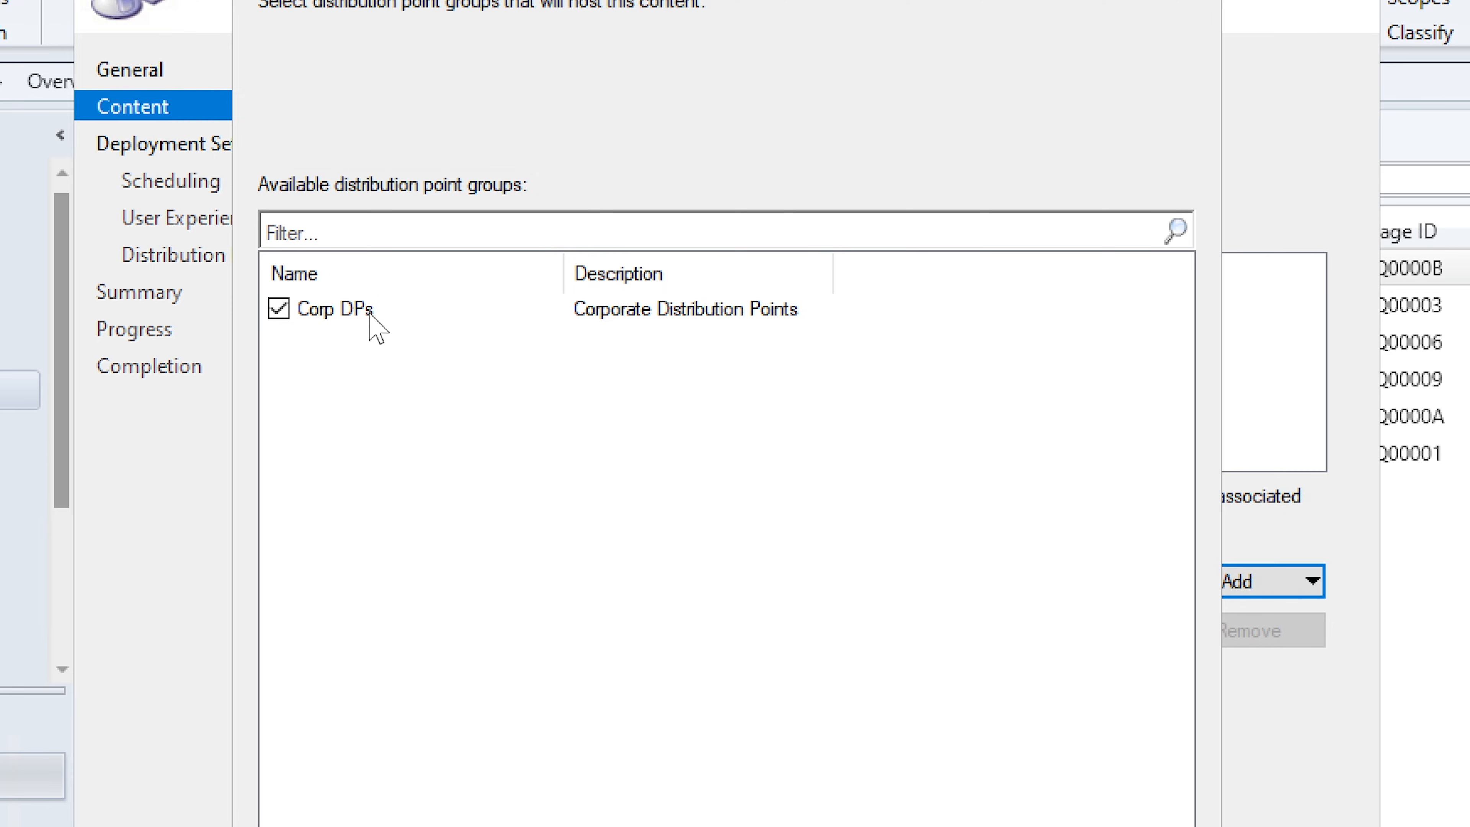
key("Return")
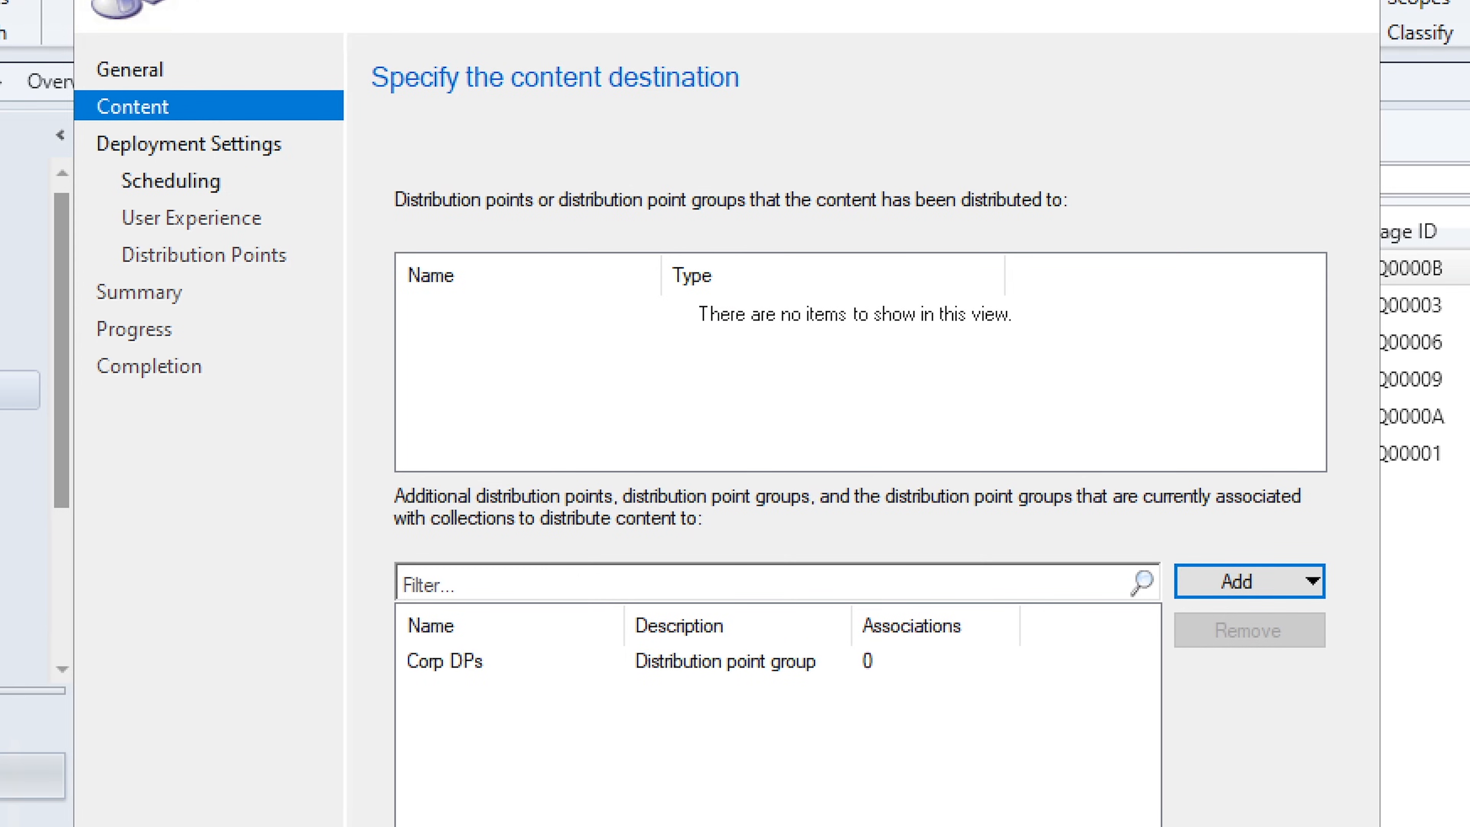
left_click(978, 826)
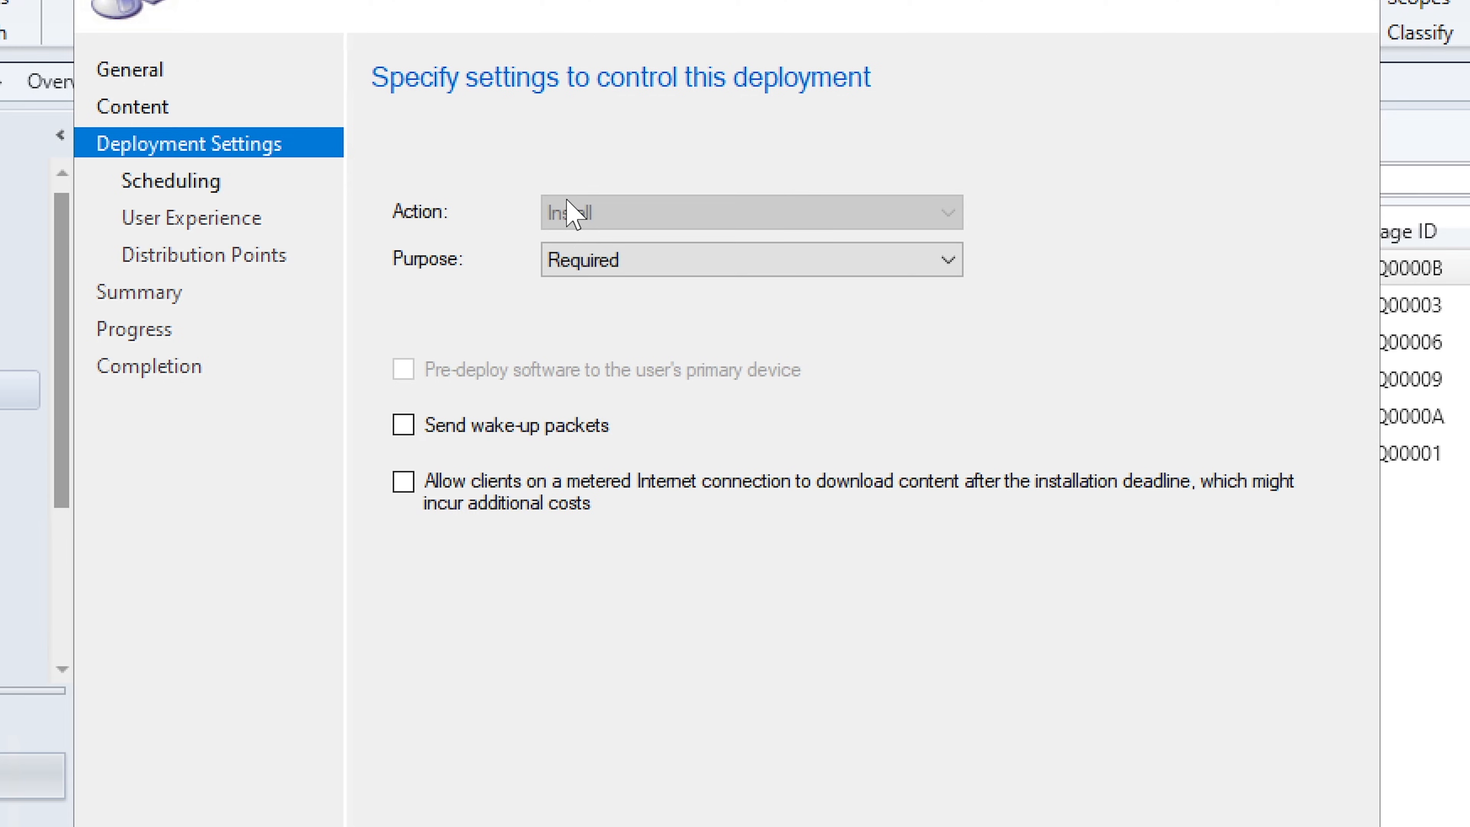
left_click(618, 271)
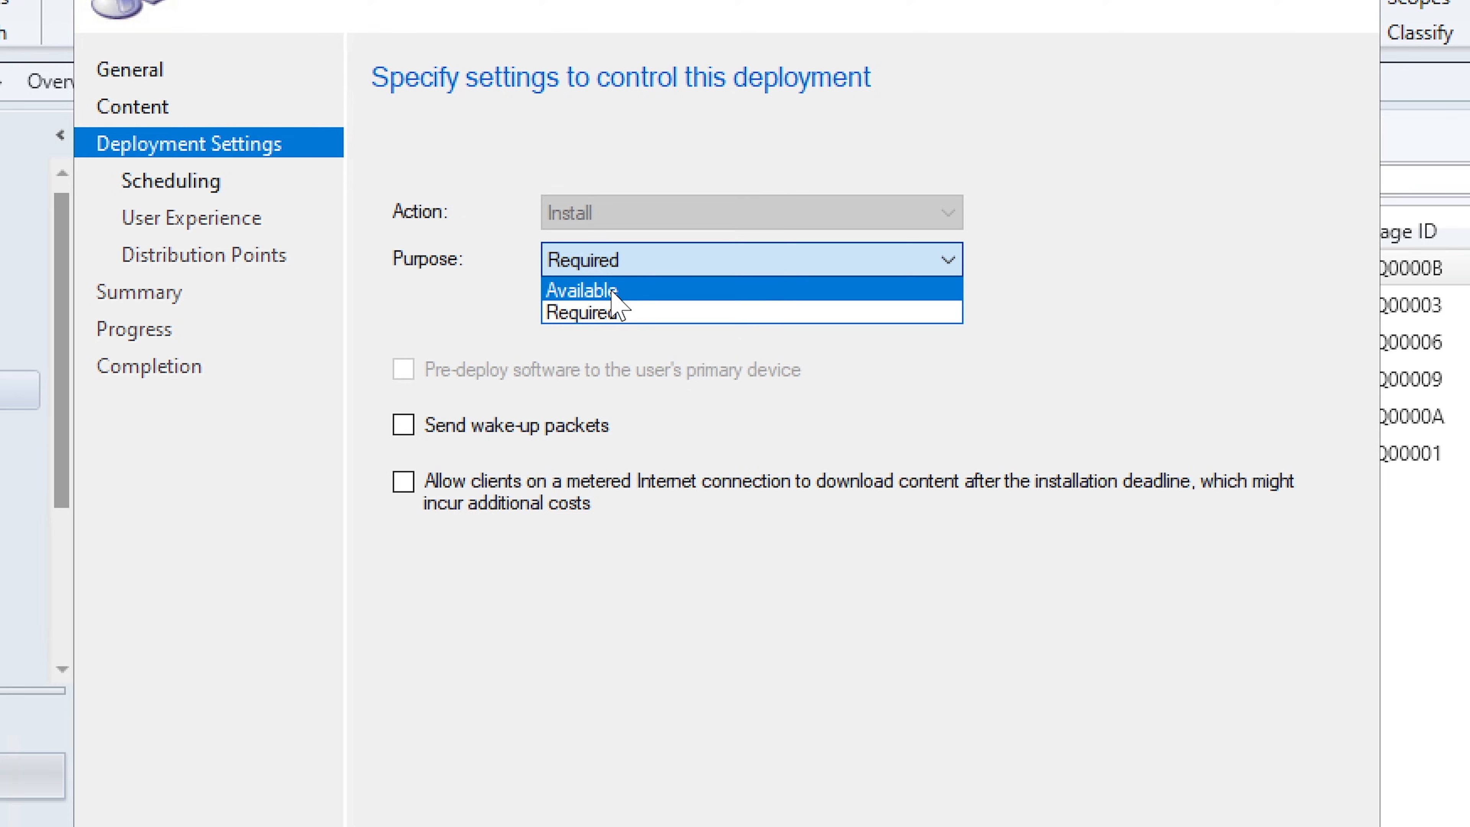
left_click(612, 291)
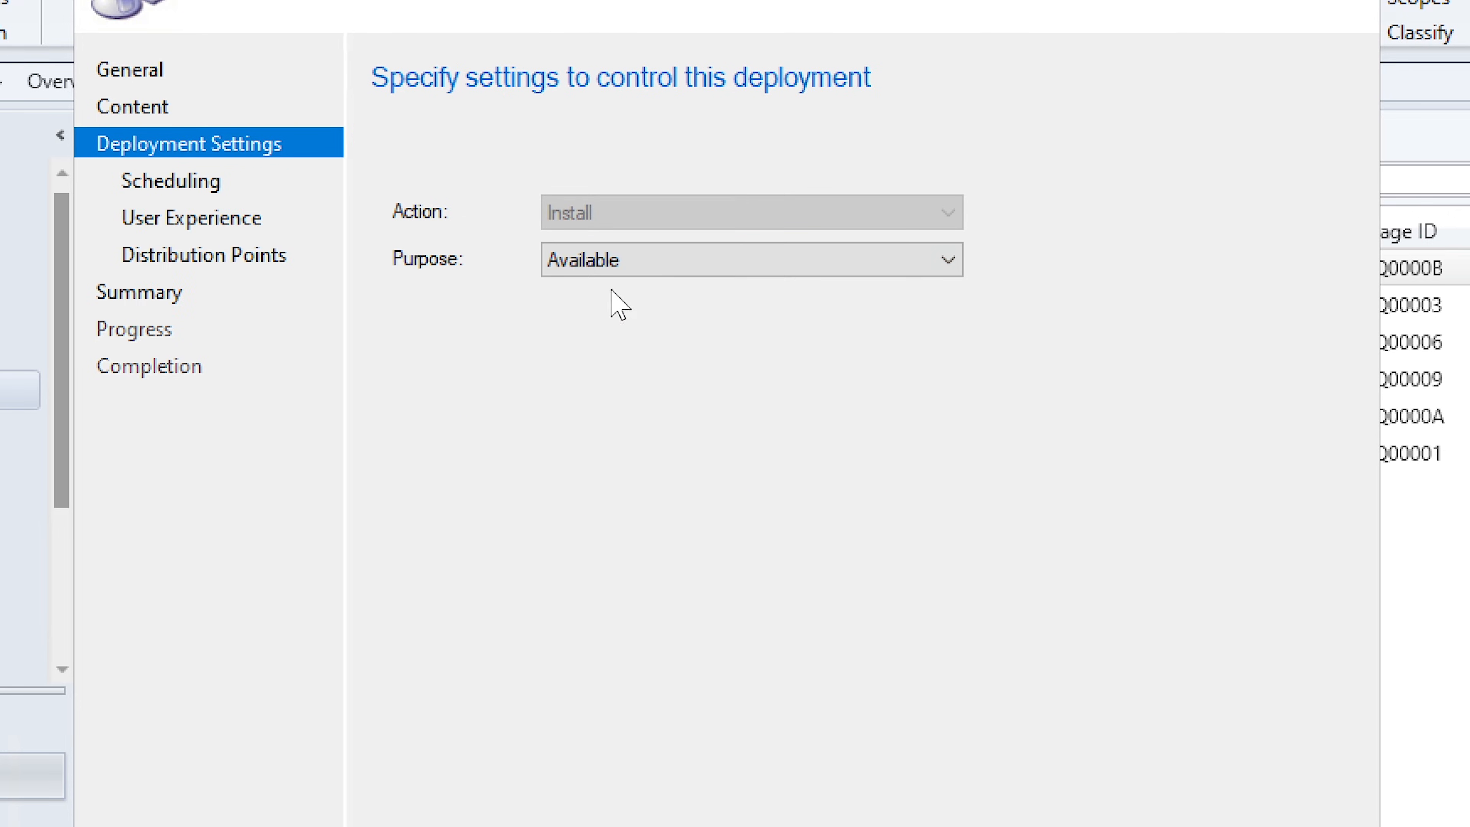
left_click(637, 259)
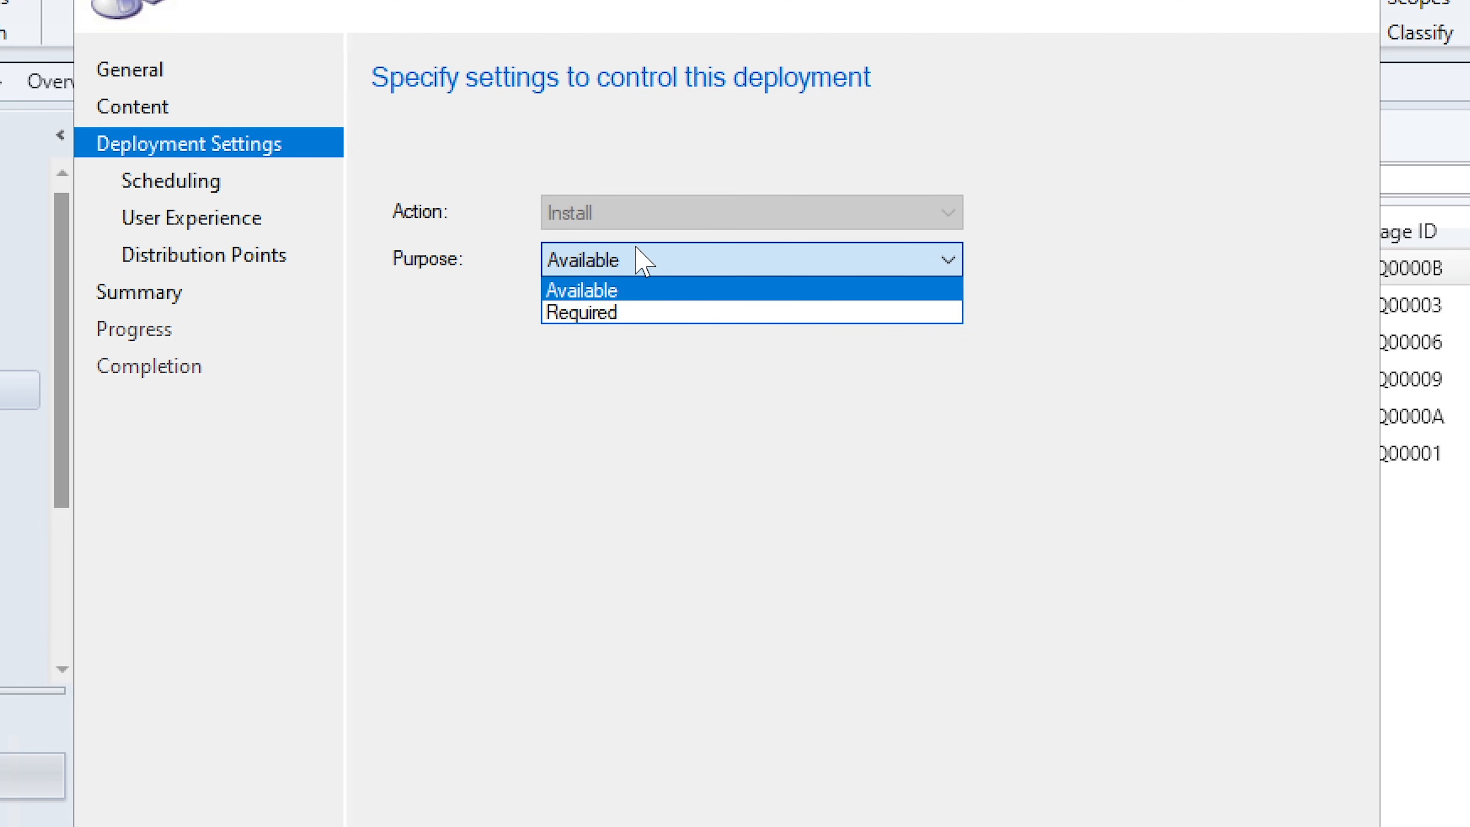
left_click(639, 313)
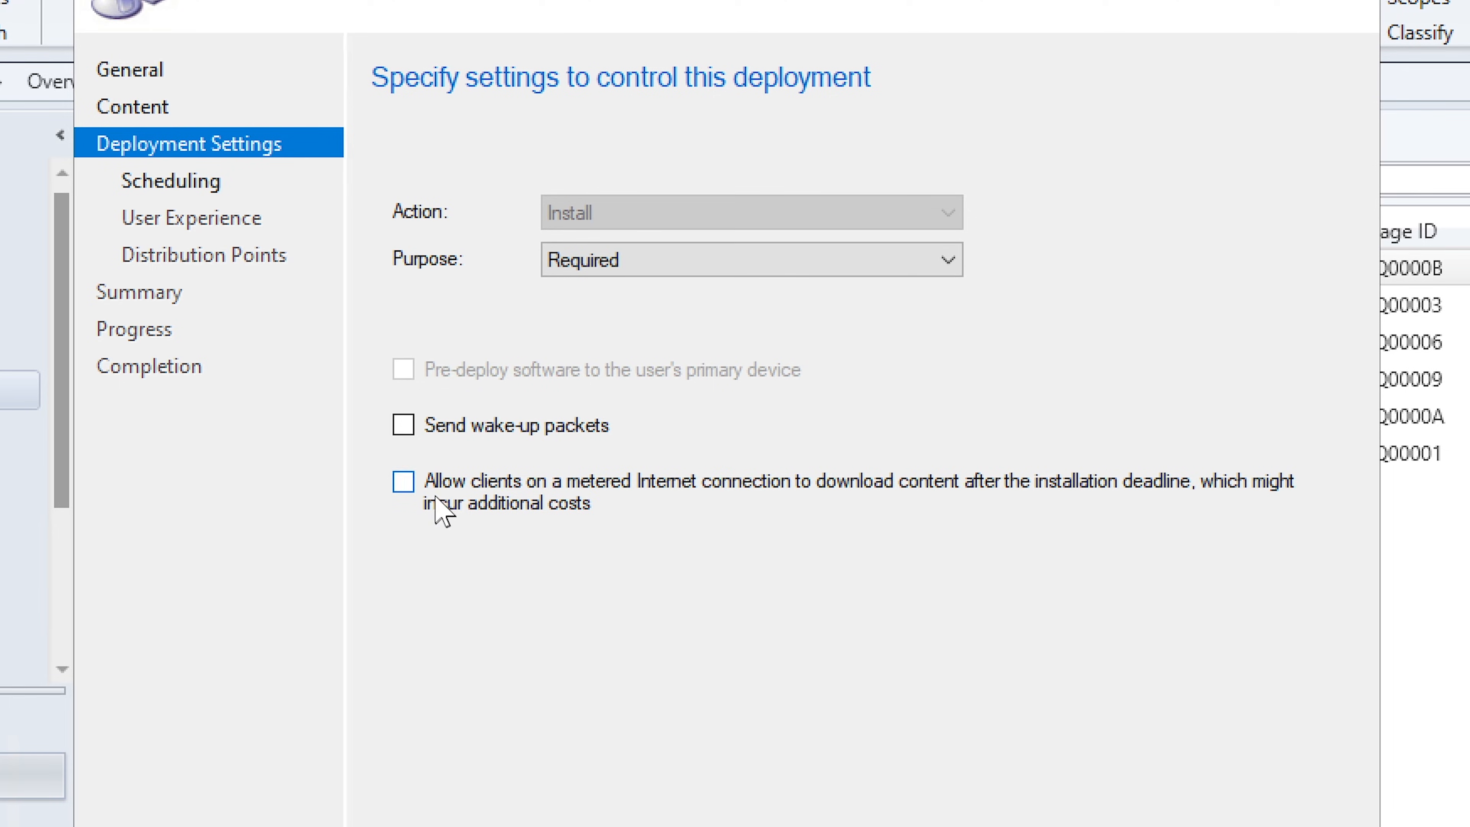
- Set the deployment's purpose to Available and continue to its schedule
left_click(625, 266)
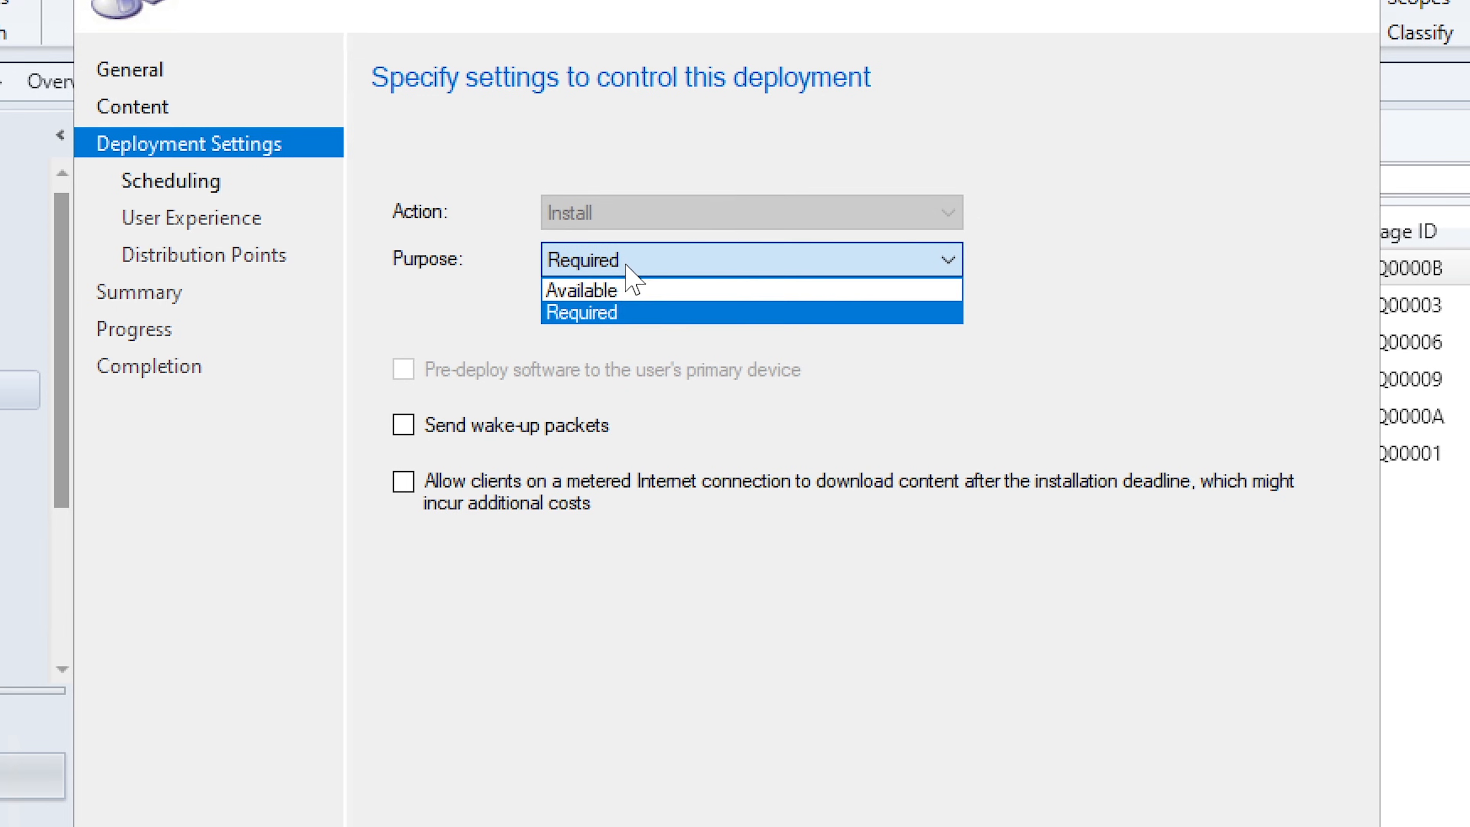
left_click(614, 286)
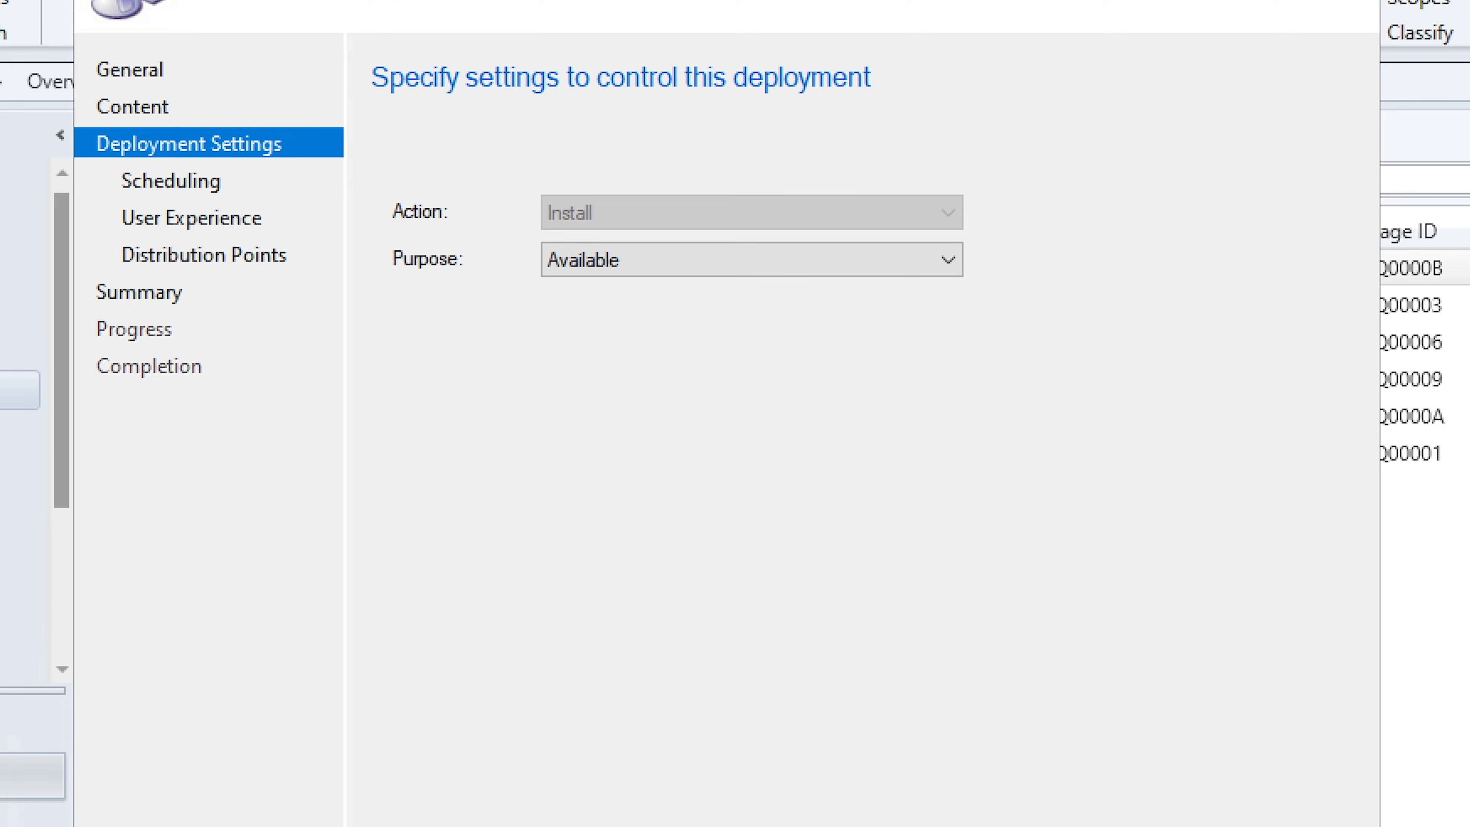
key("alt+n")
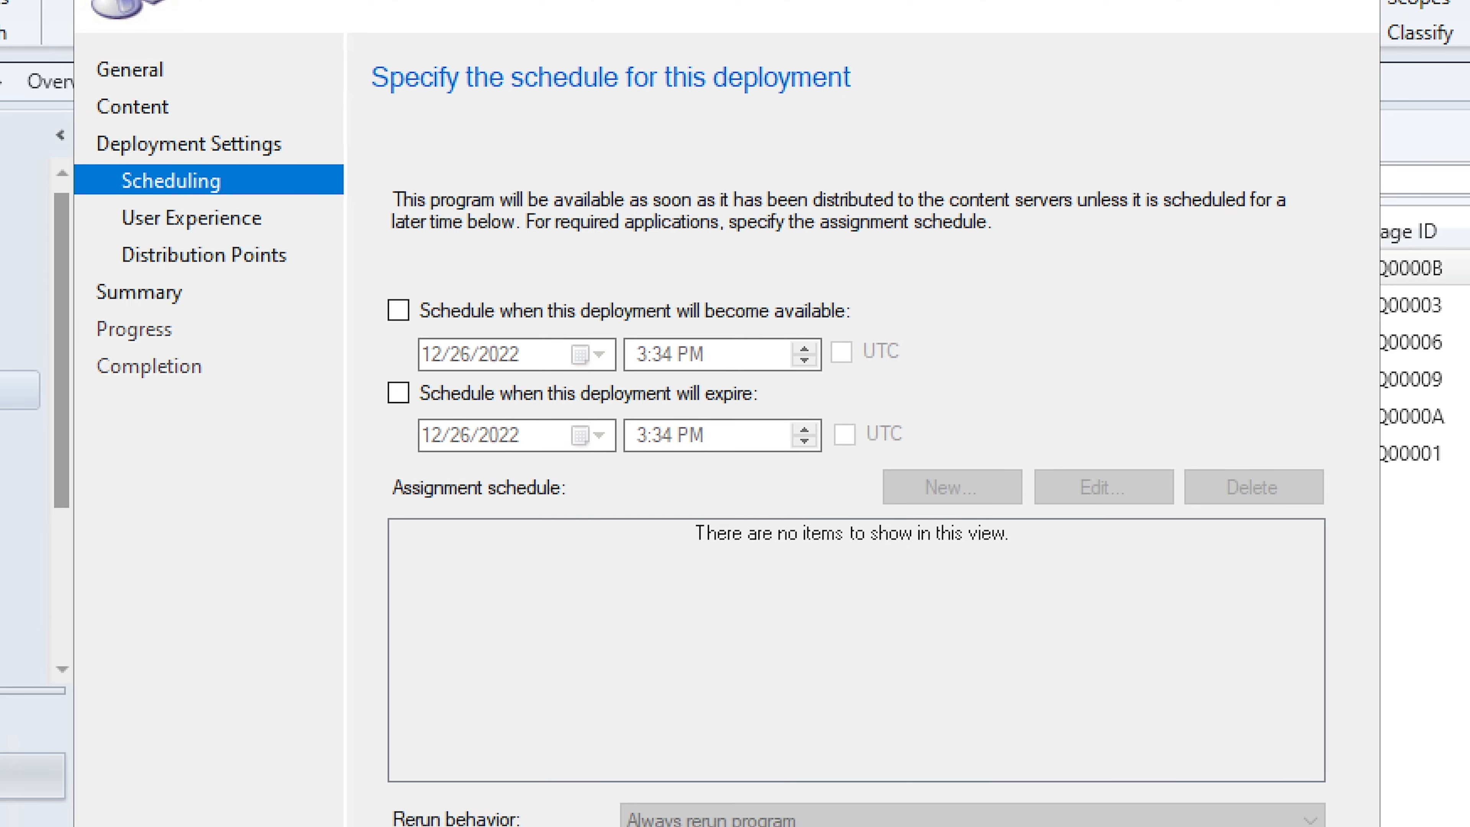
- Keep the default scheduling, user experience and distribution point options and proceed to the deployment summary
key("alt+n")
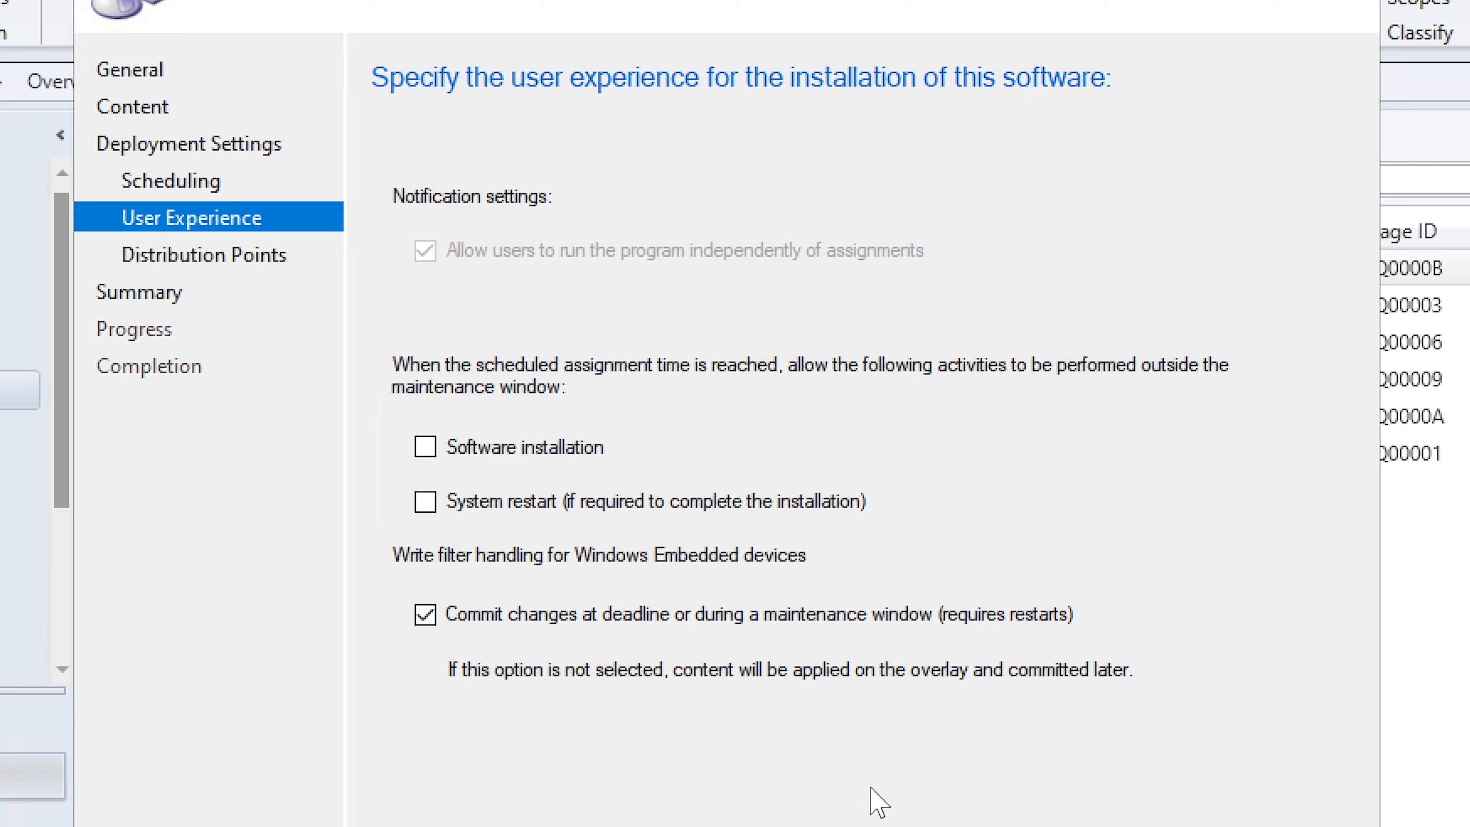
left_click(1036, 825)
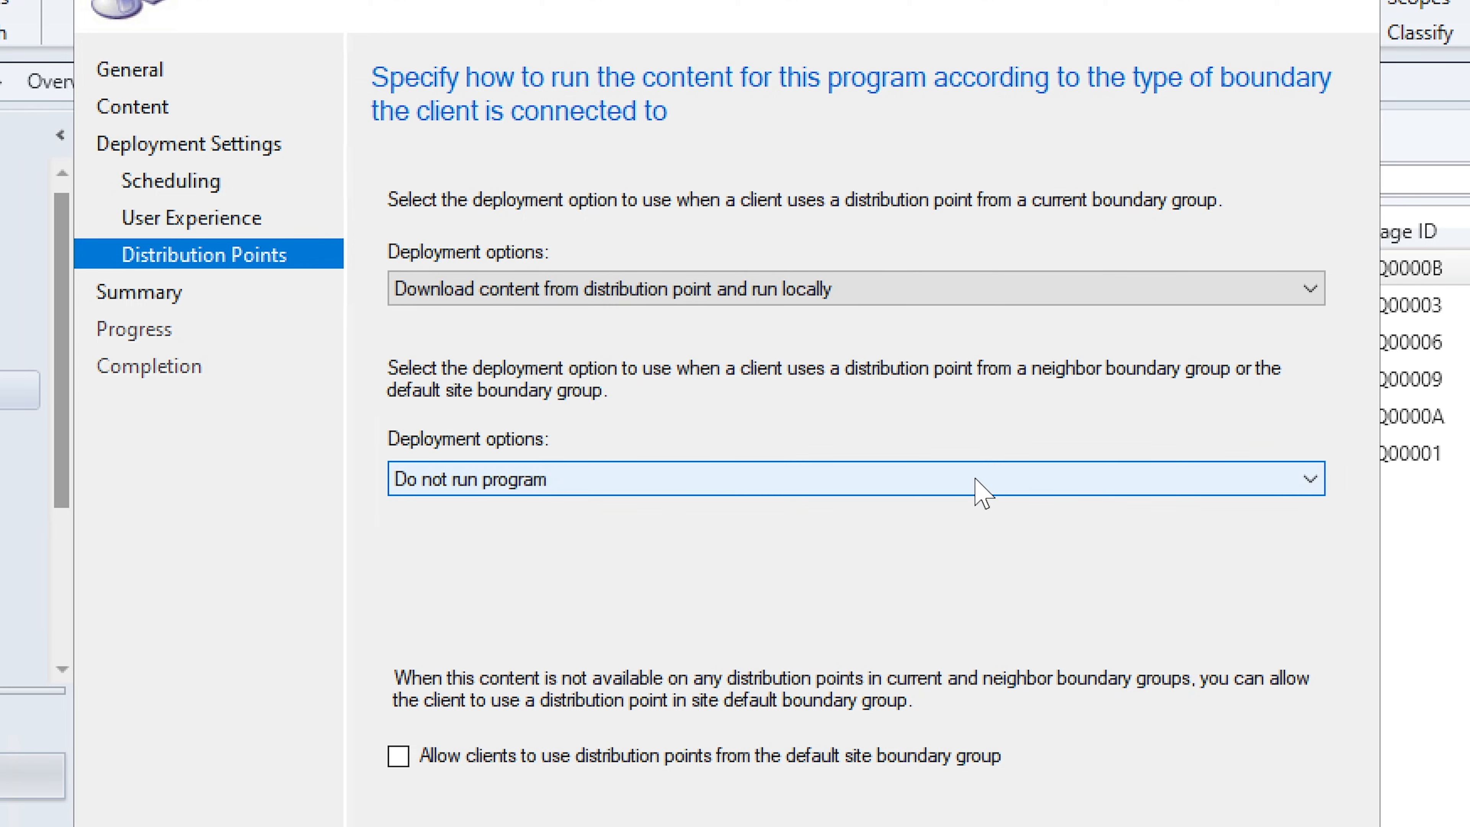
left_click(913, 480)
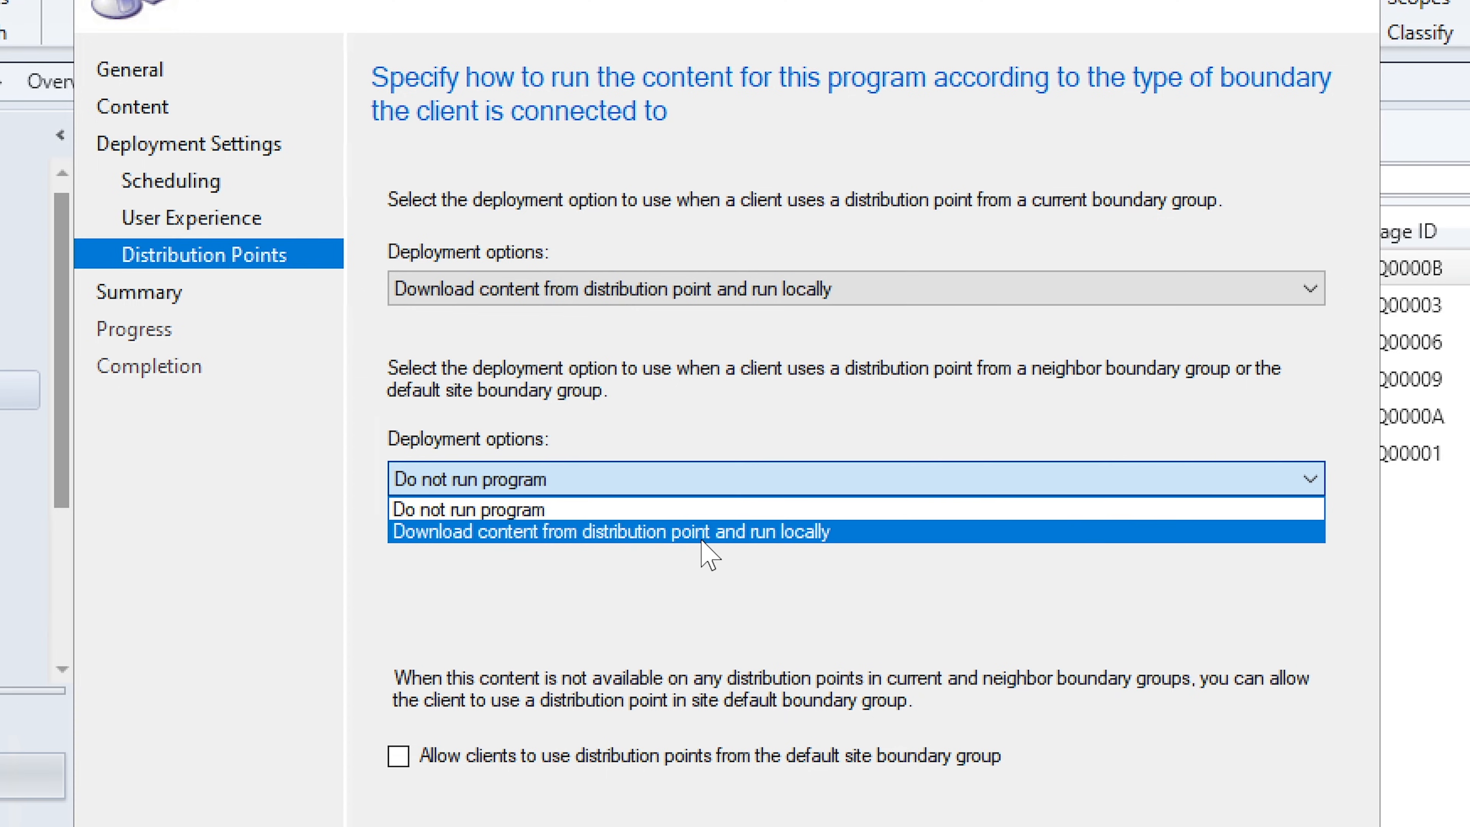
left_click(926, 415)
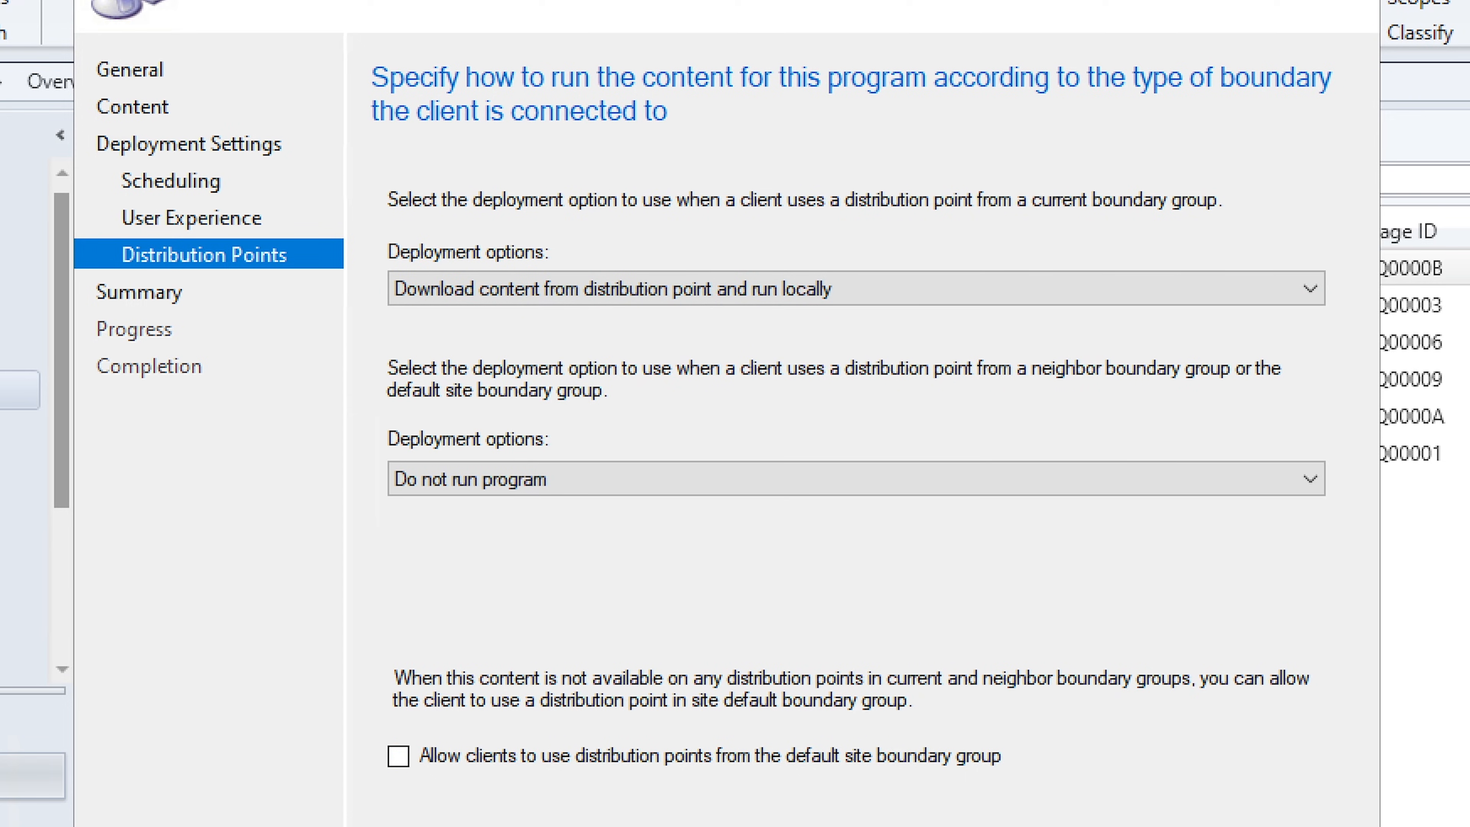
key("alt+n")
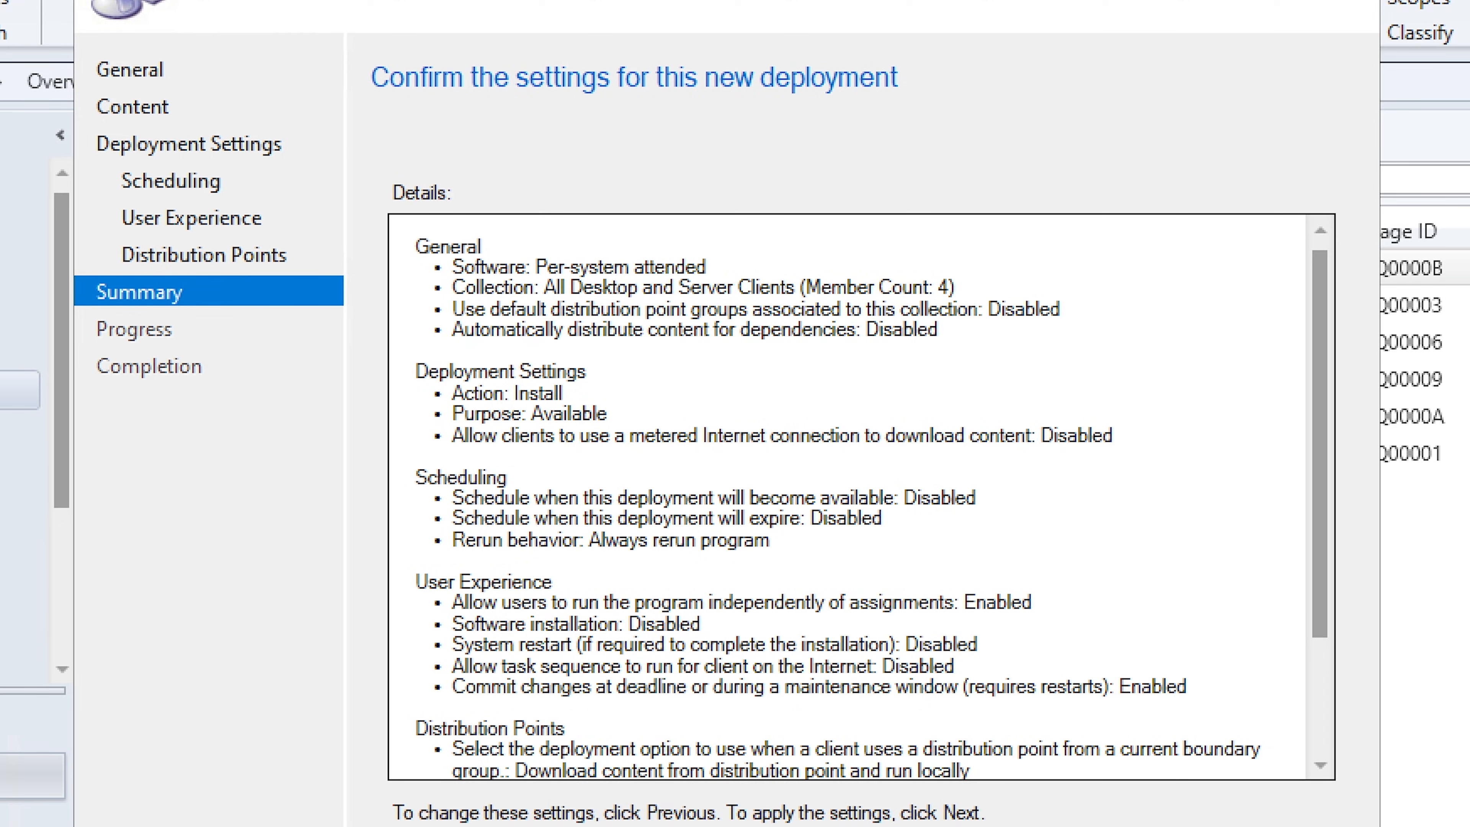
- Accept the summarized settings to create the 7-Zip deployment, review the completion details and close the wizard
key("alt+n")
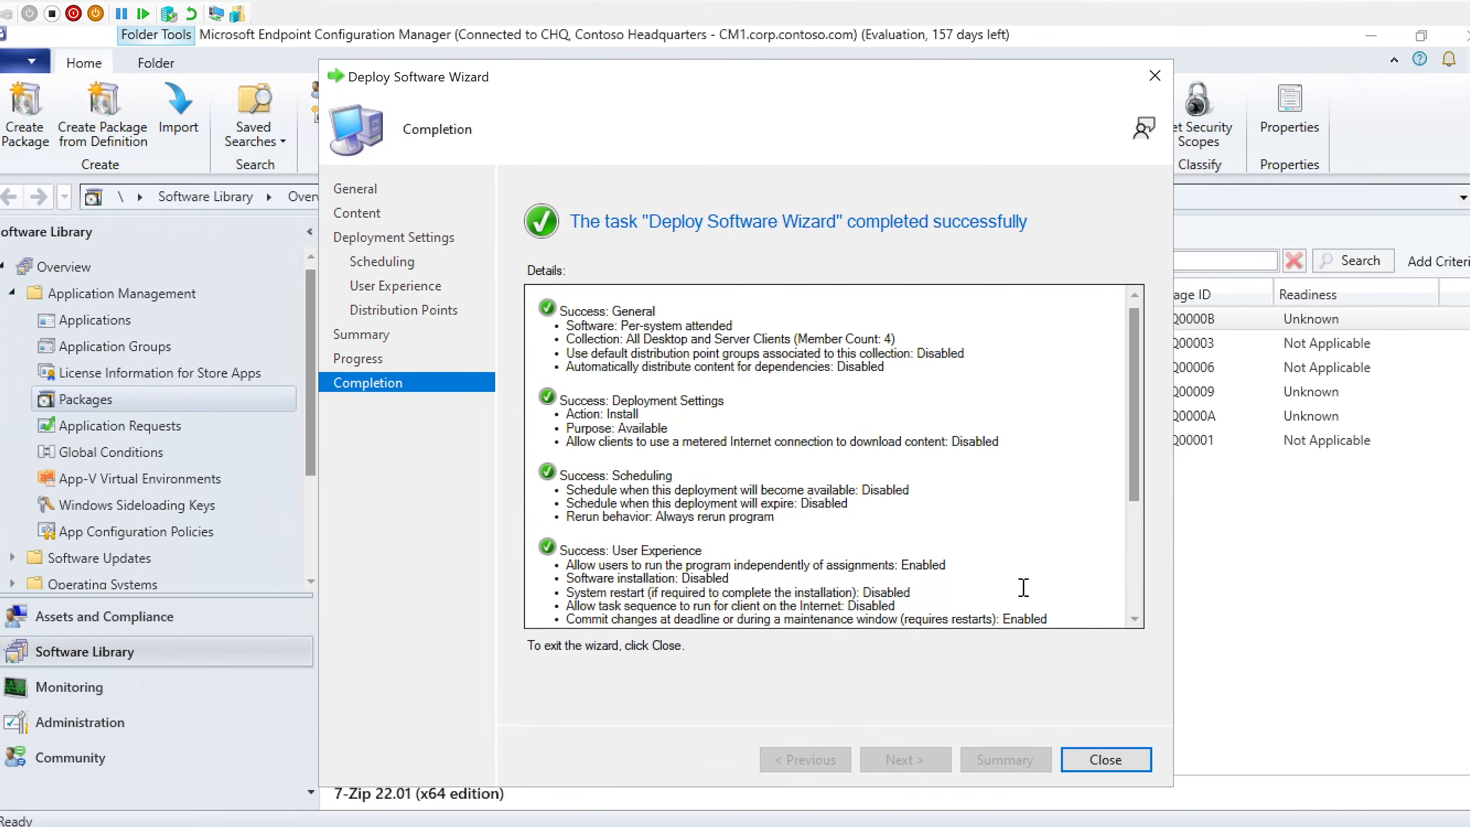
scroll(1061, 620, "down", 5)
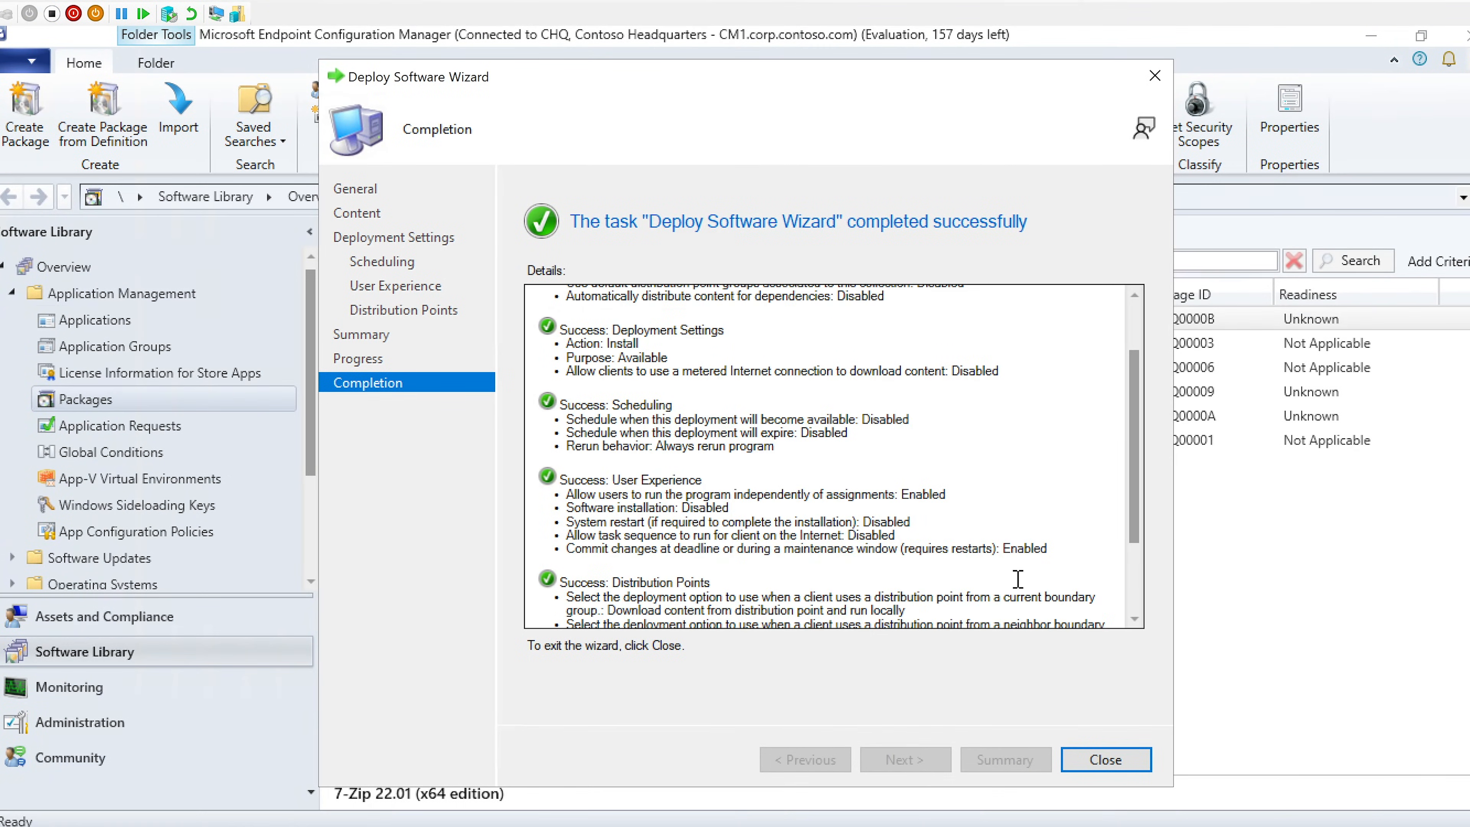
scroll(1011, 584, "down", 3)
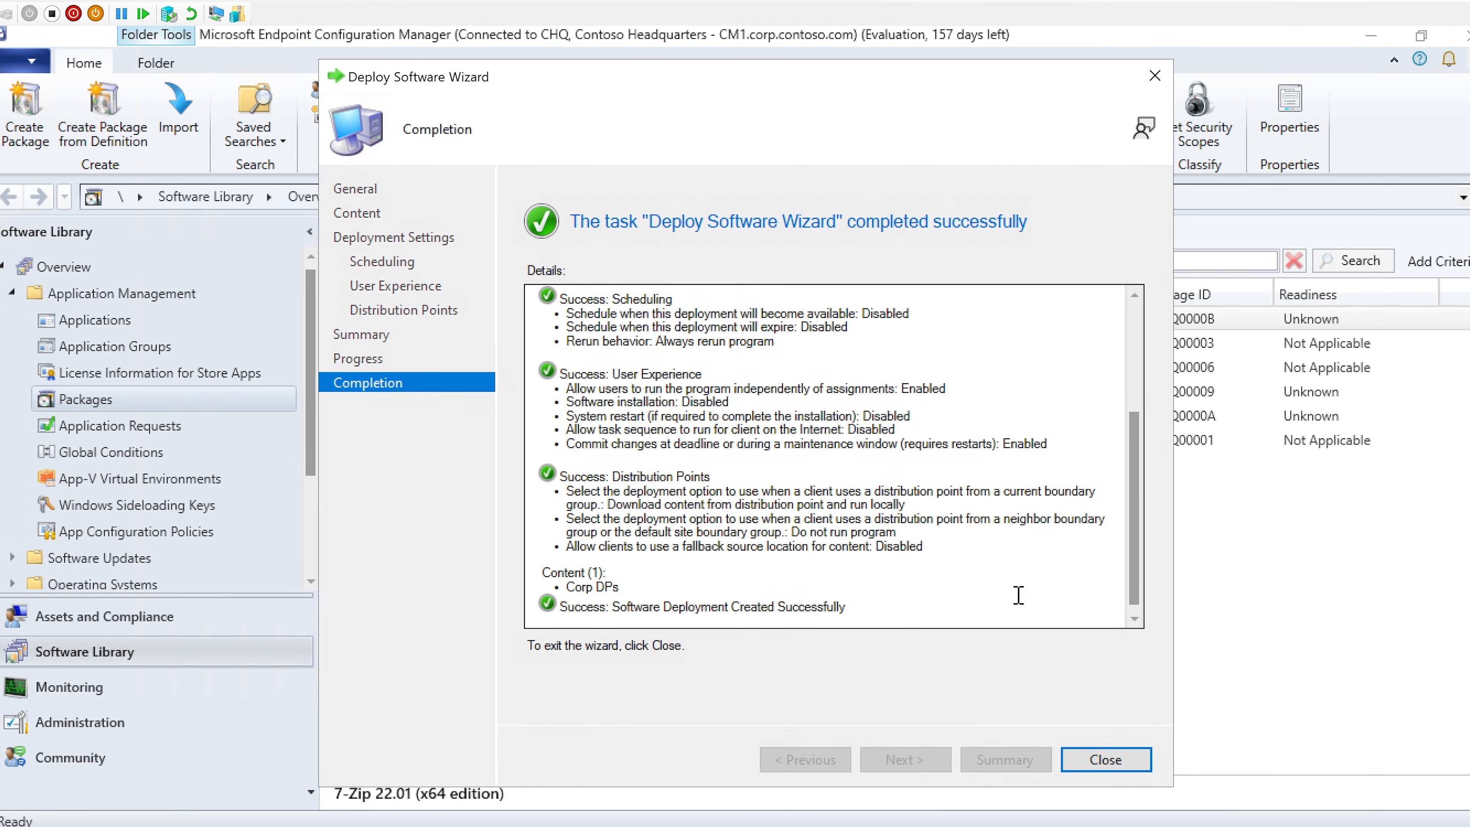
left_click(1110, 761)
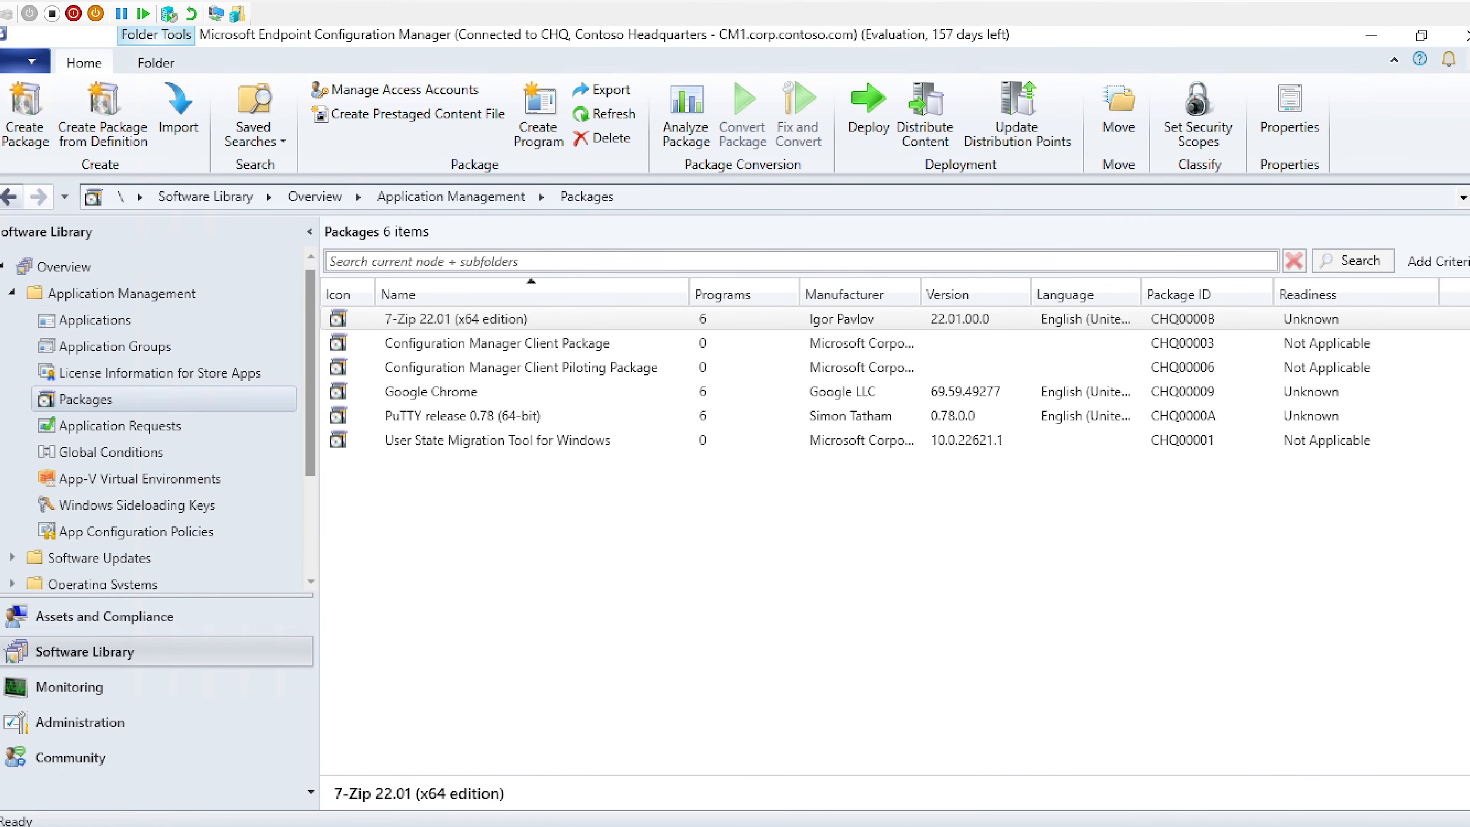
- Switch to Software Center on the client machine and reload its list of available applications
left_click(1029, 794)
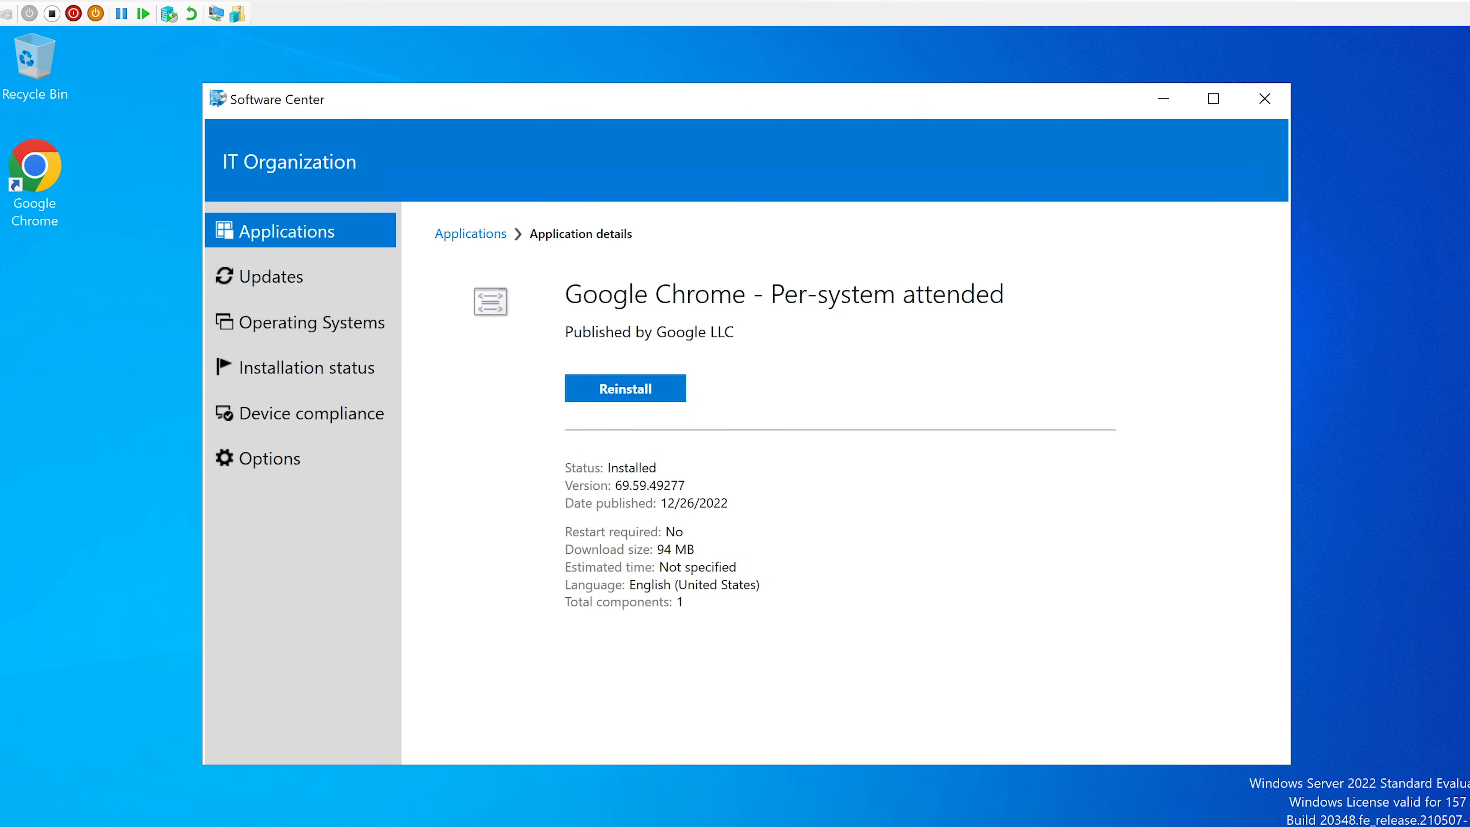
left_click(247, 274)
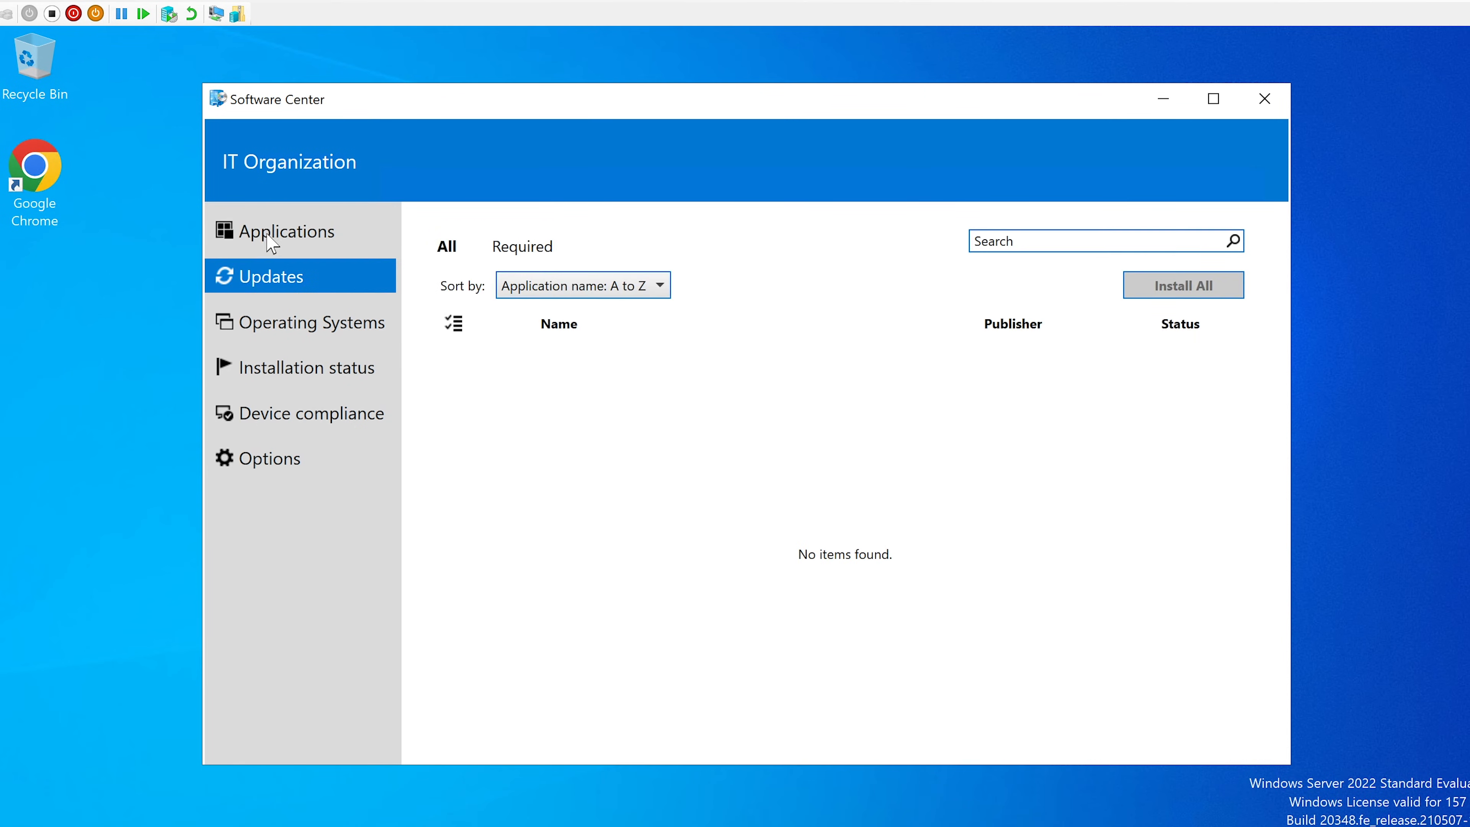
left_click(267, 237)
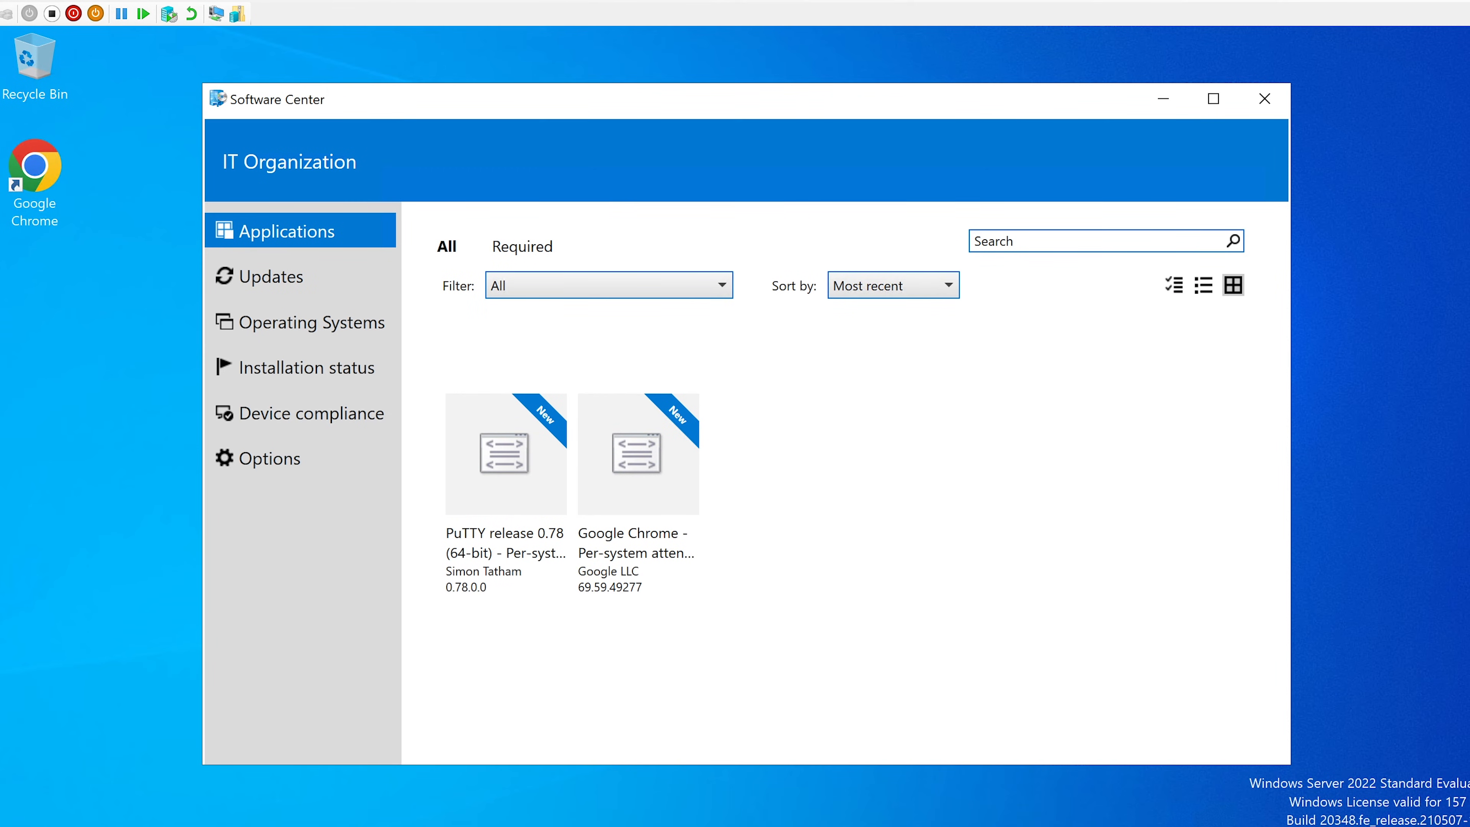
- Open the Configuration Manager client properties from Control Panel, close Control Panel and show the client actions
left_click(718, 825)
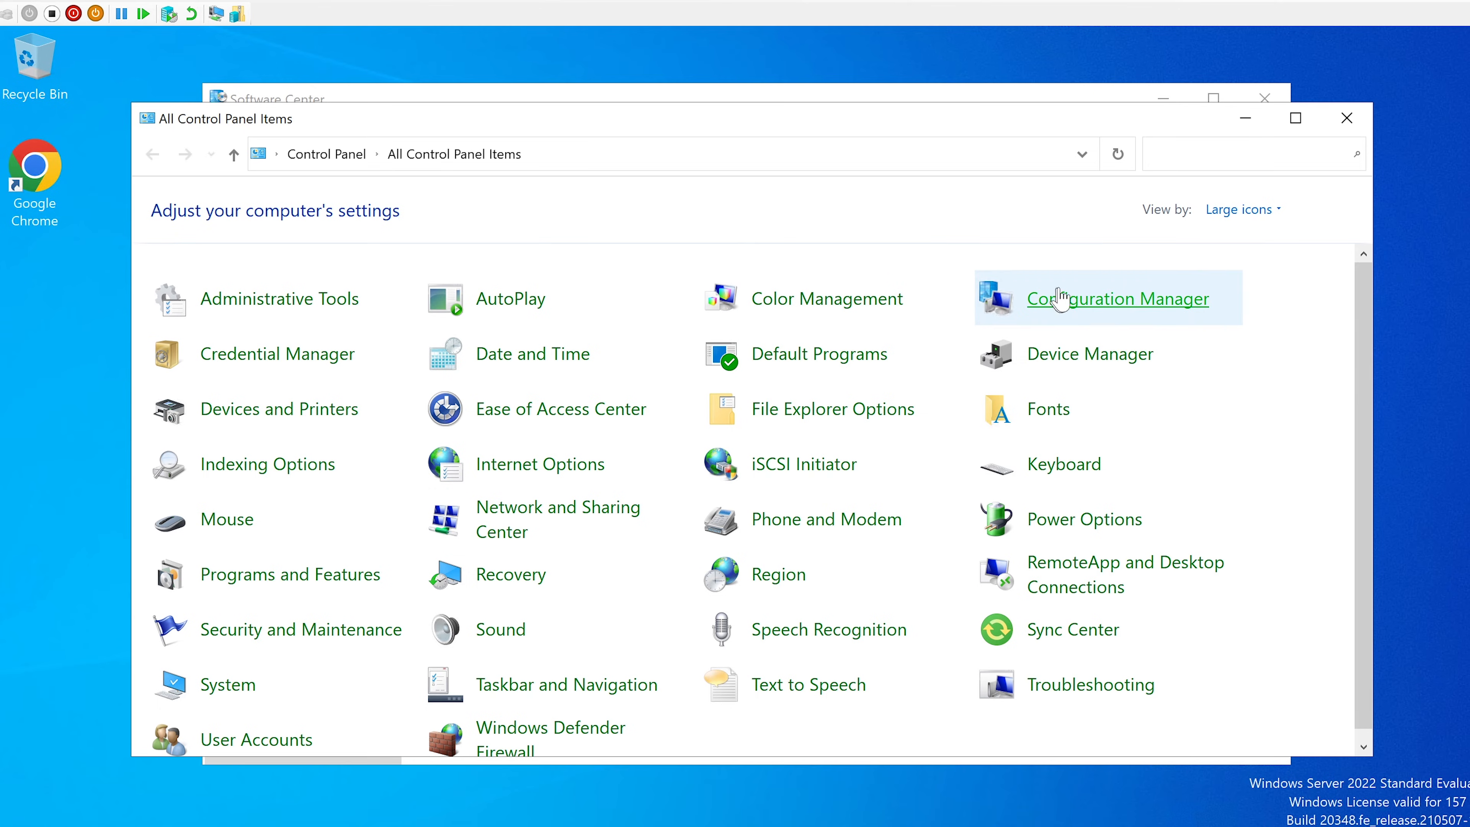
left_click(1077, 311)
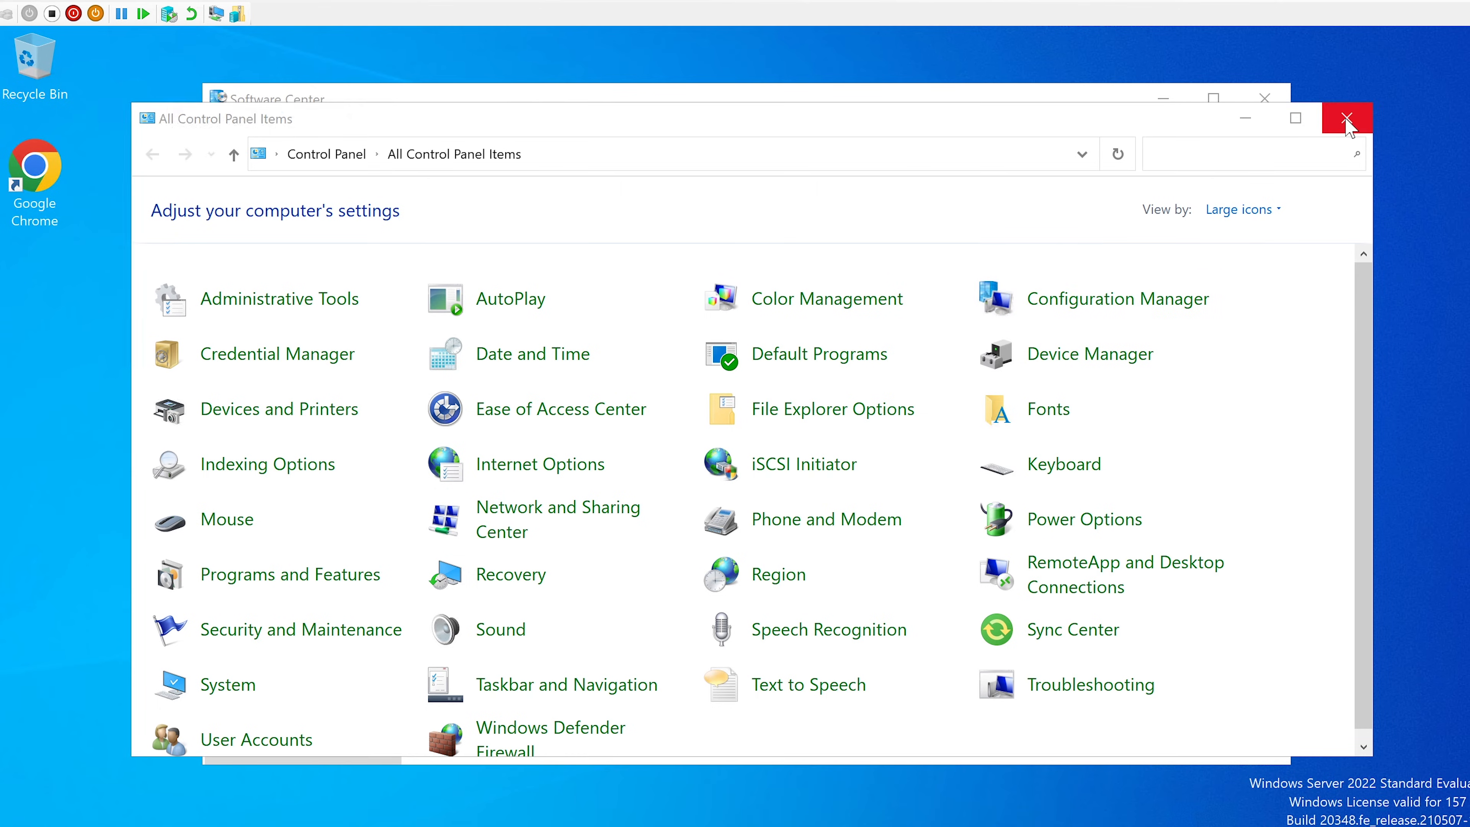
left_click(1346, 118)
left_click_drag(342, 77, 311, 165)
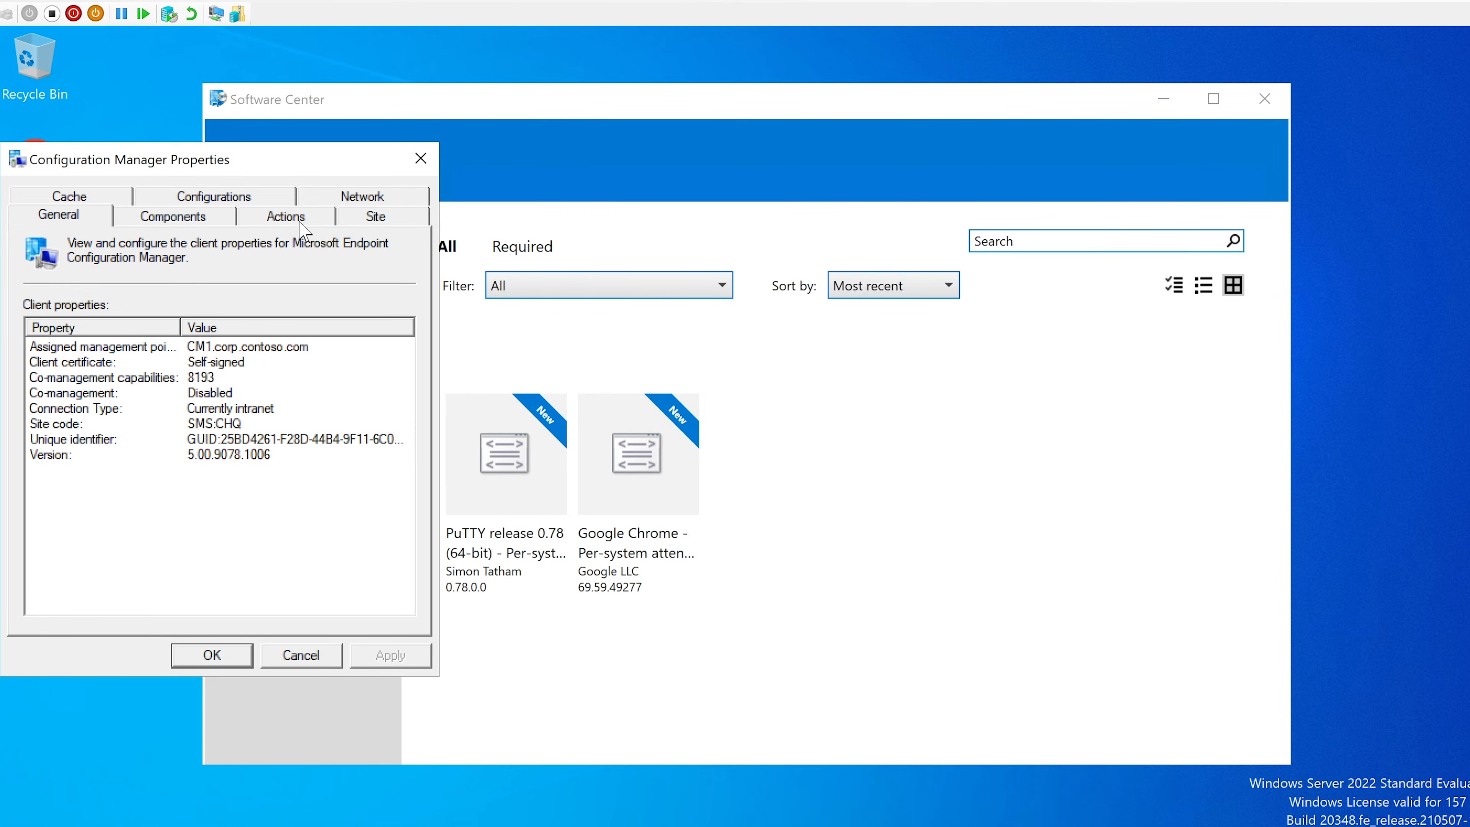
left_click(286, 216)
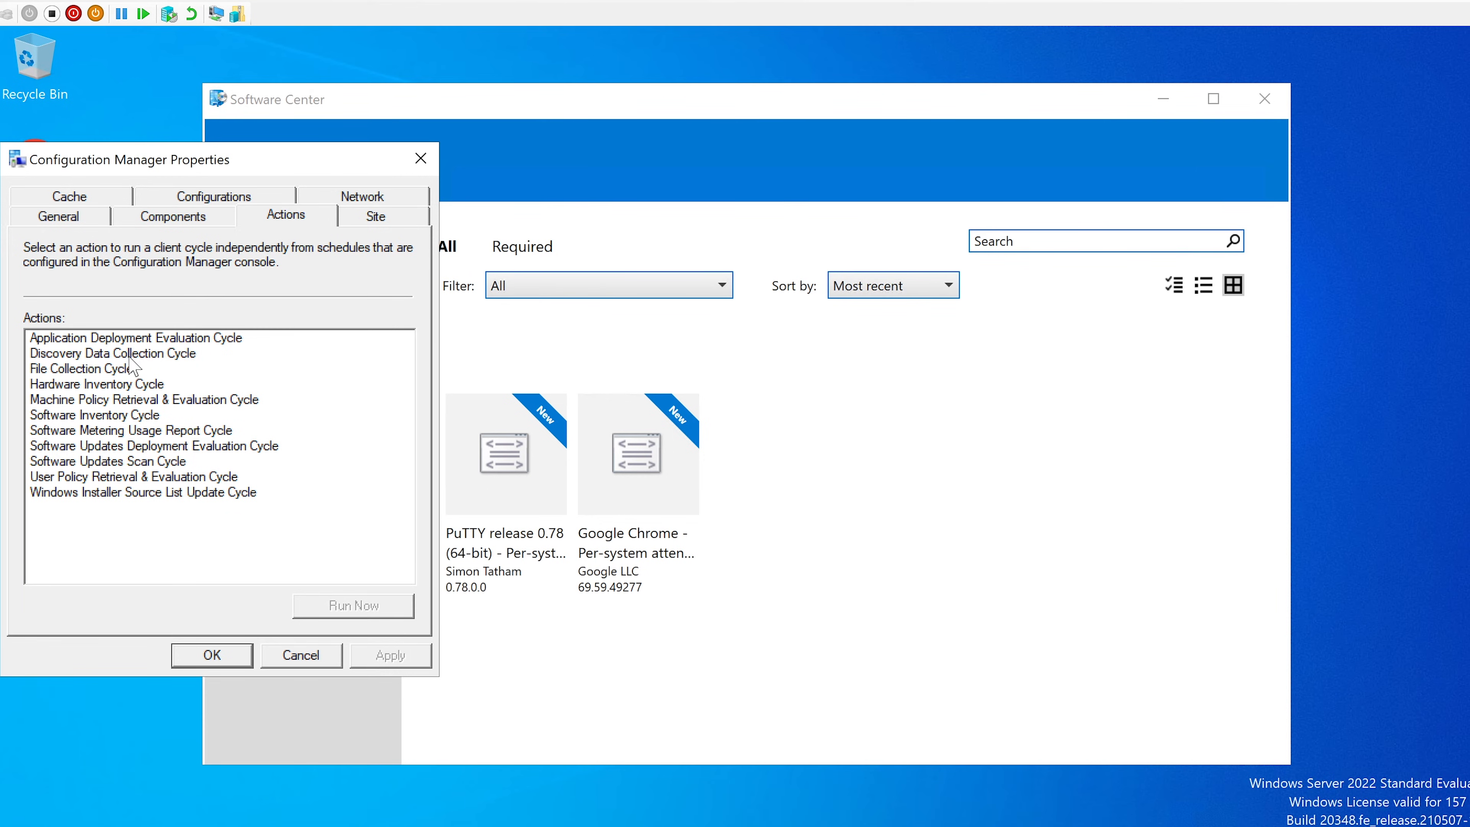
- Run the Application Deployment Evaluation Cycle and the File Collection Cycle on the client
left_click(149, 338)
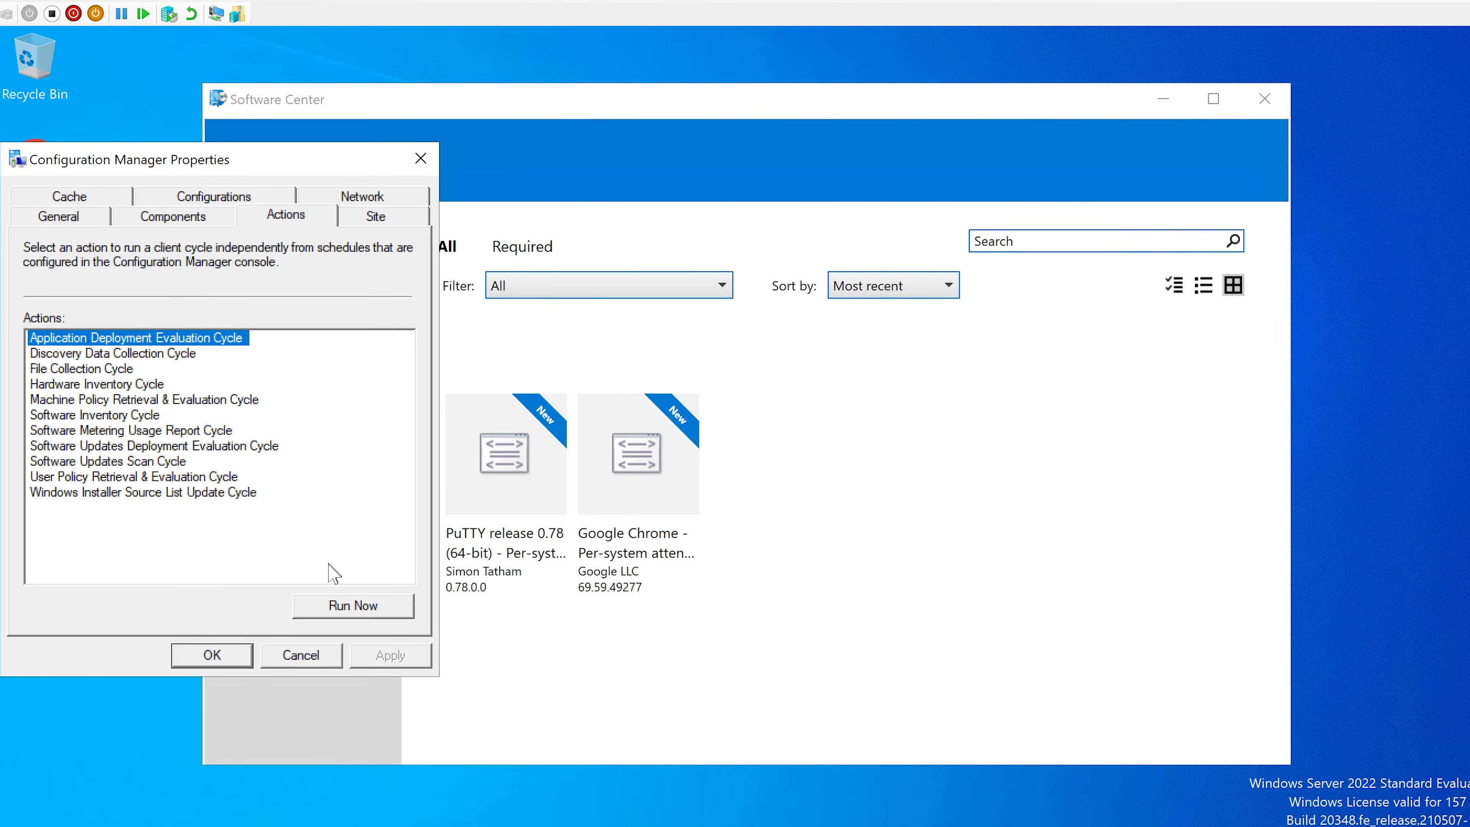
left_click(342, 605)
left_click(919, 516)
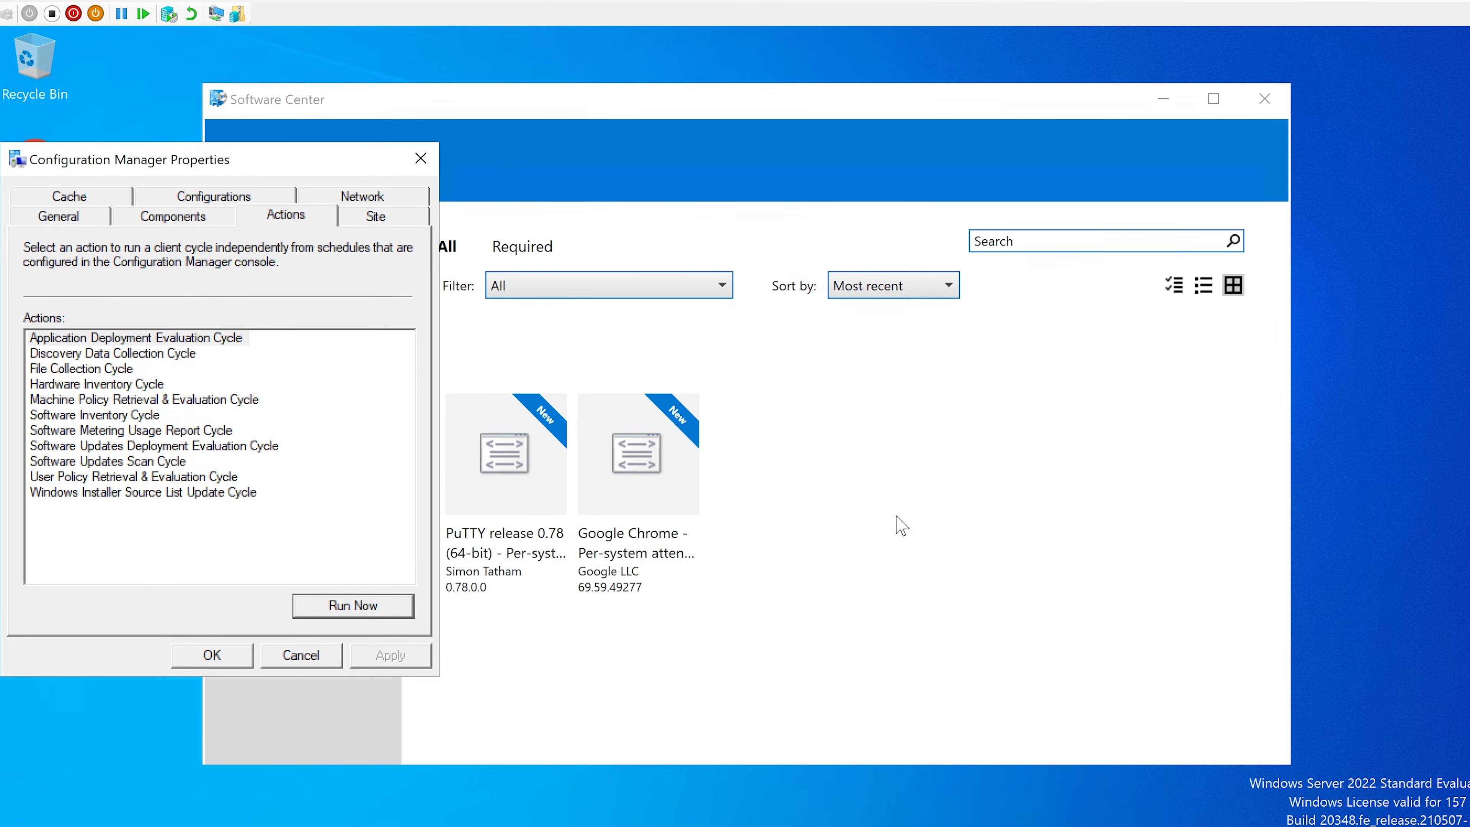
left_click(119, 369)
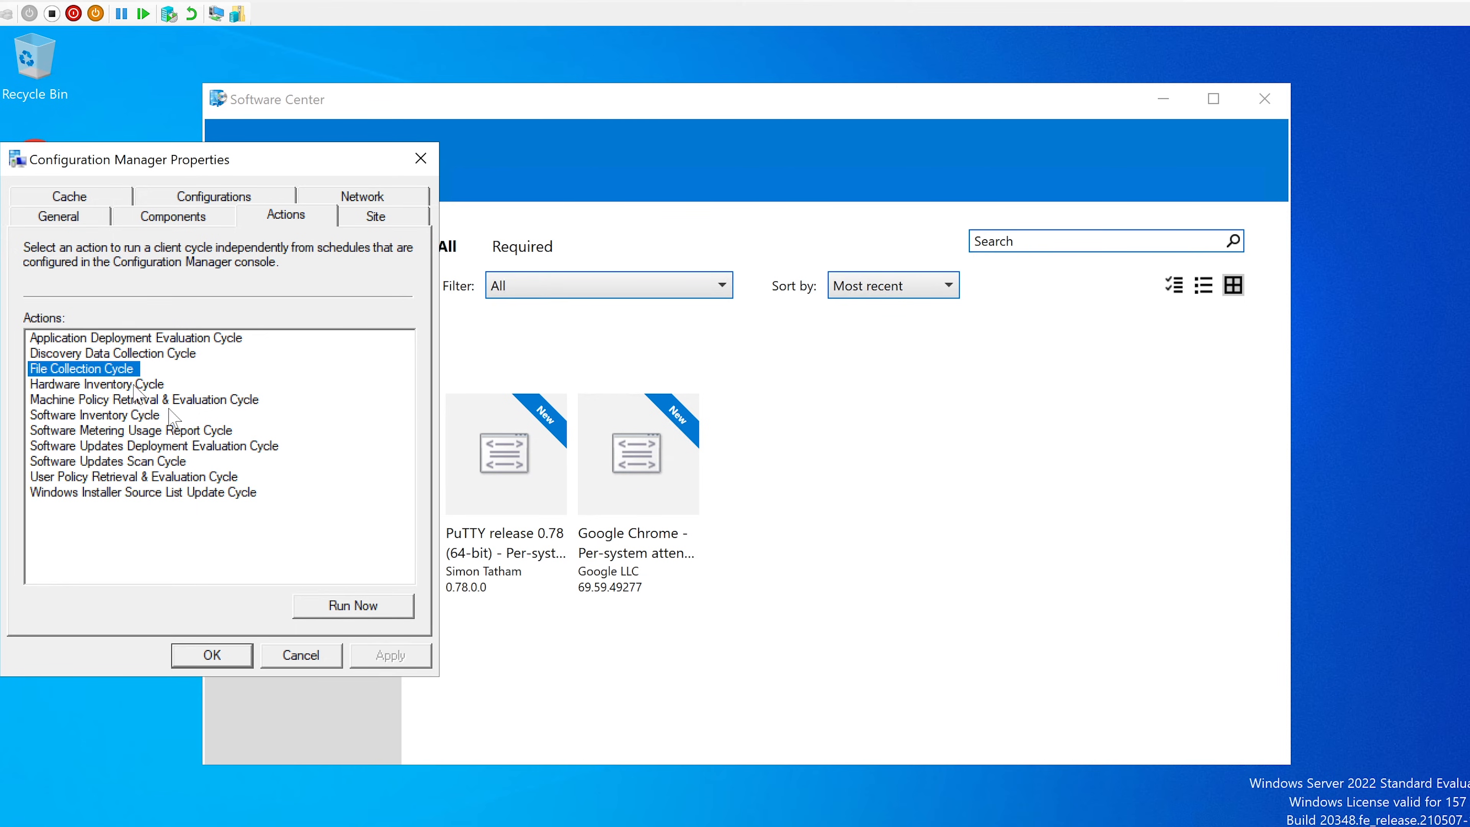
left_click(354, 605)
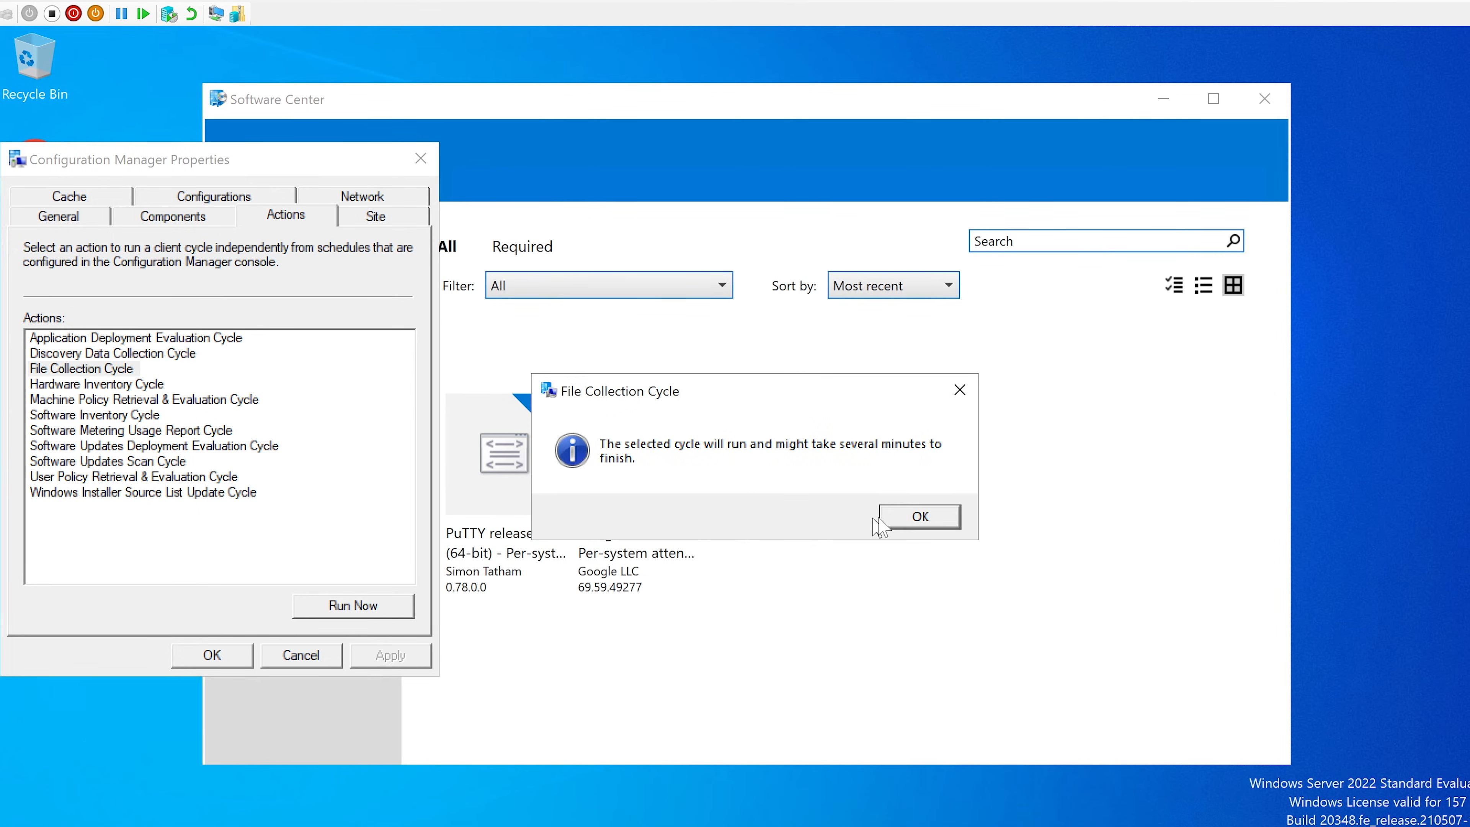
left_click(894, 522)
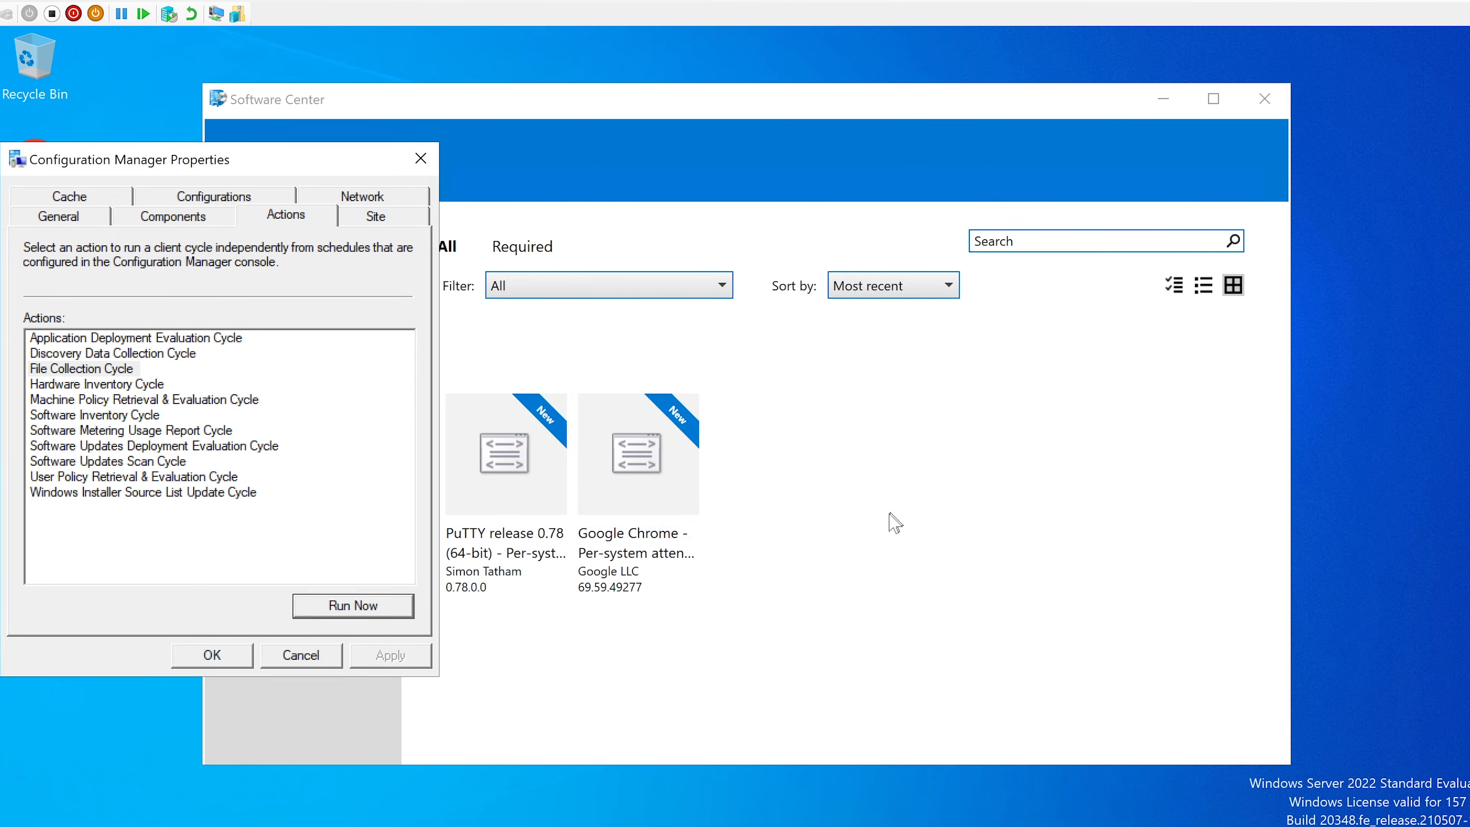
- Run the Software Inventory Cycle and the Software Updates Scan Cycle on the client
left_click(124, 416)
left_click(347, 606)
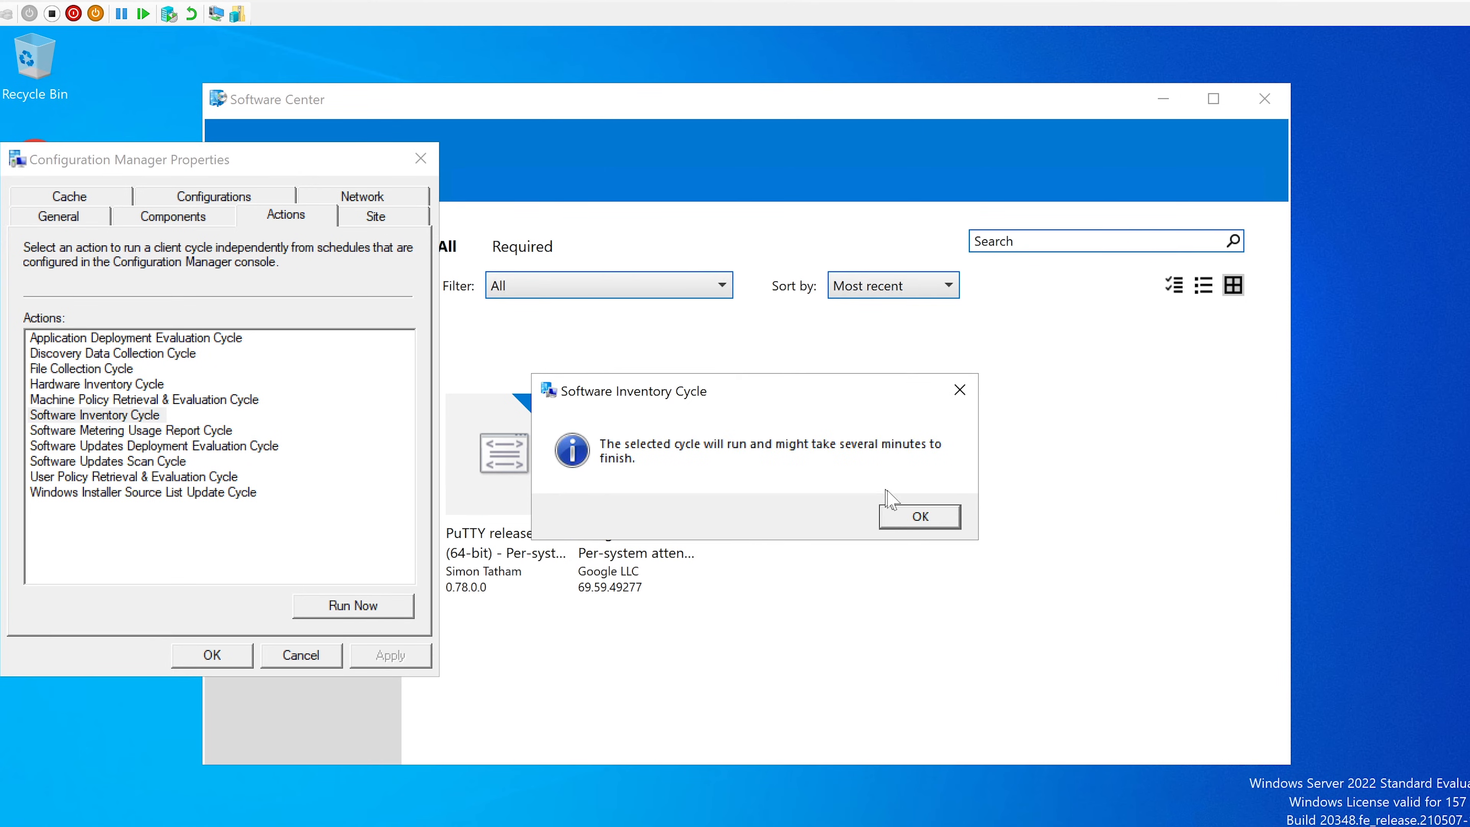
left_click(901, 514)
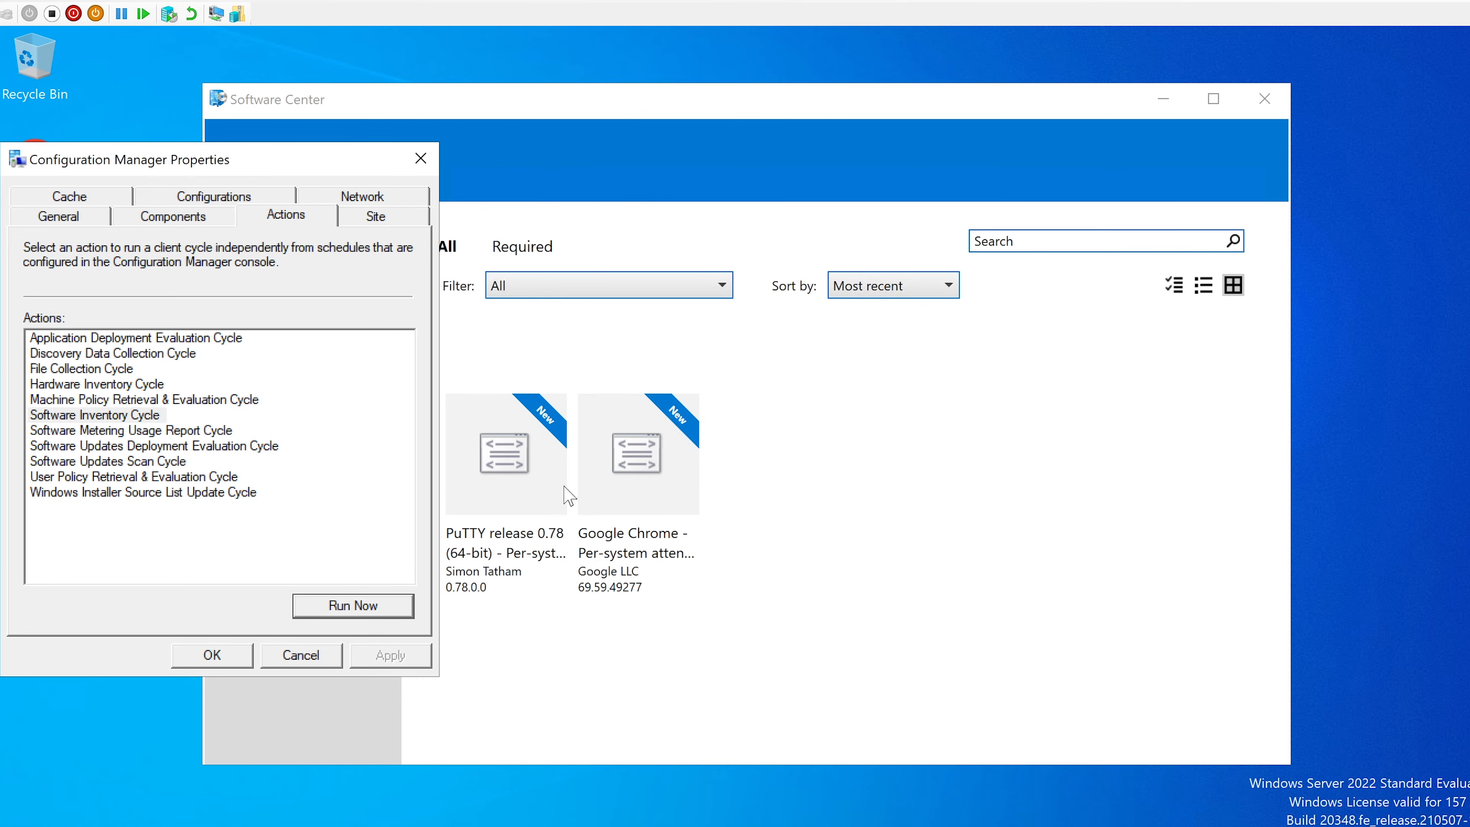
left_click(1467, 825)
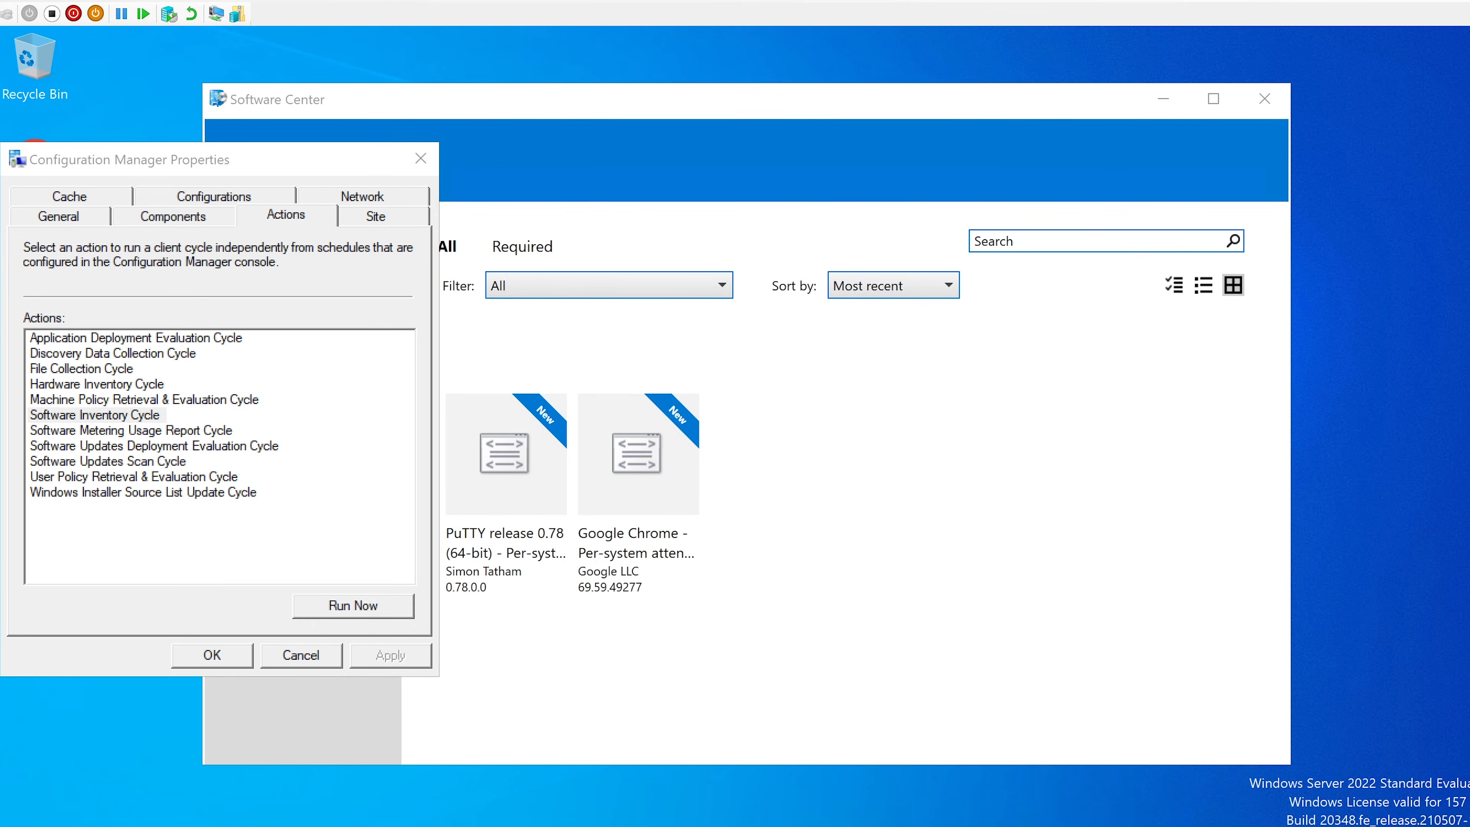
left_click(883, 780)
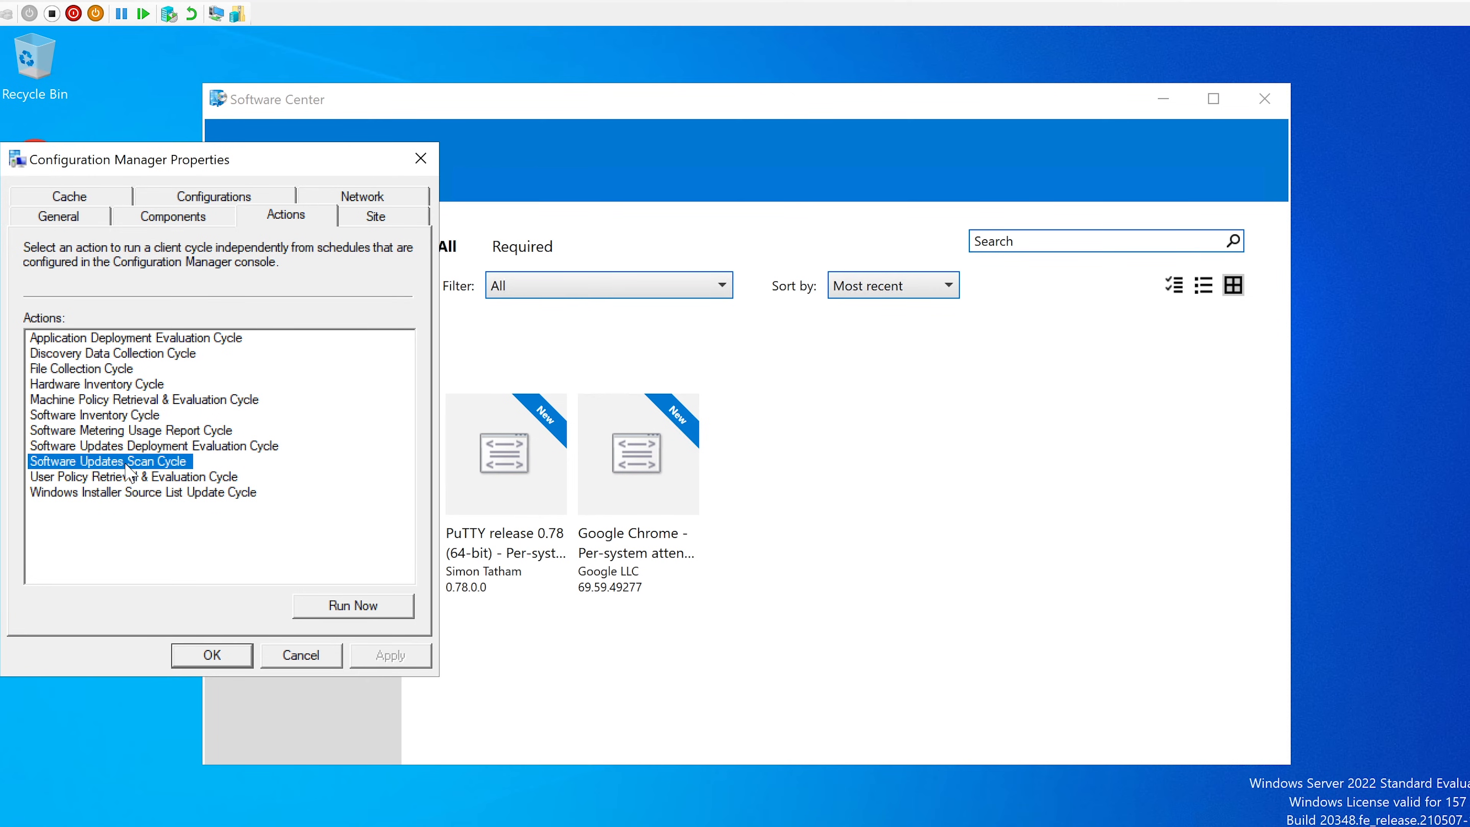
left_click(371, 608)
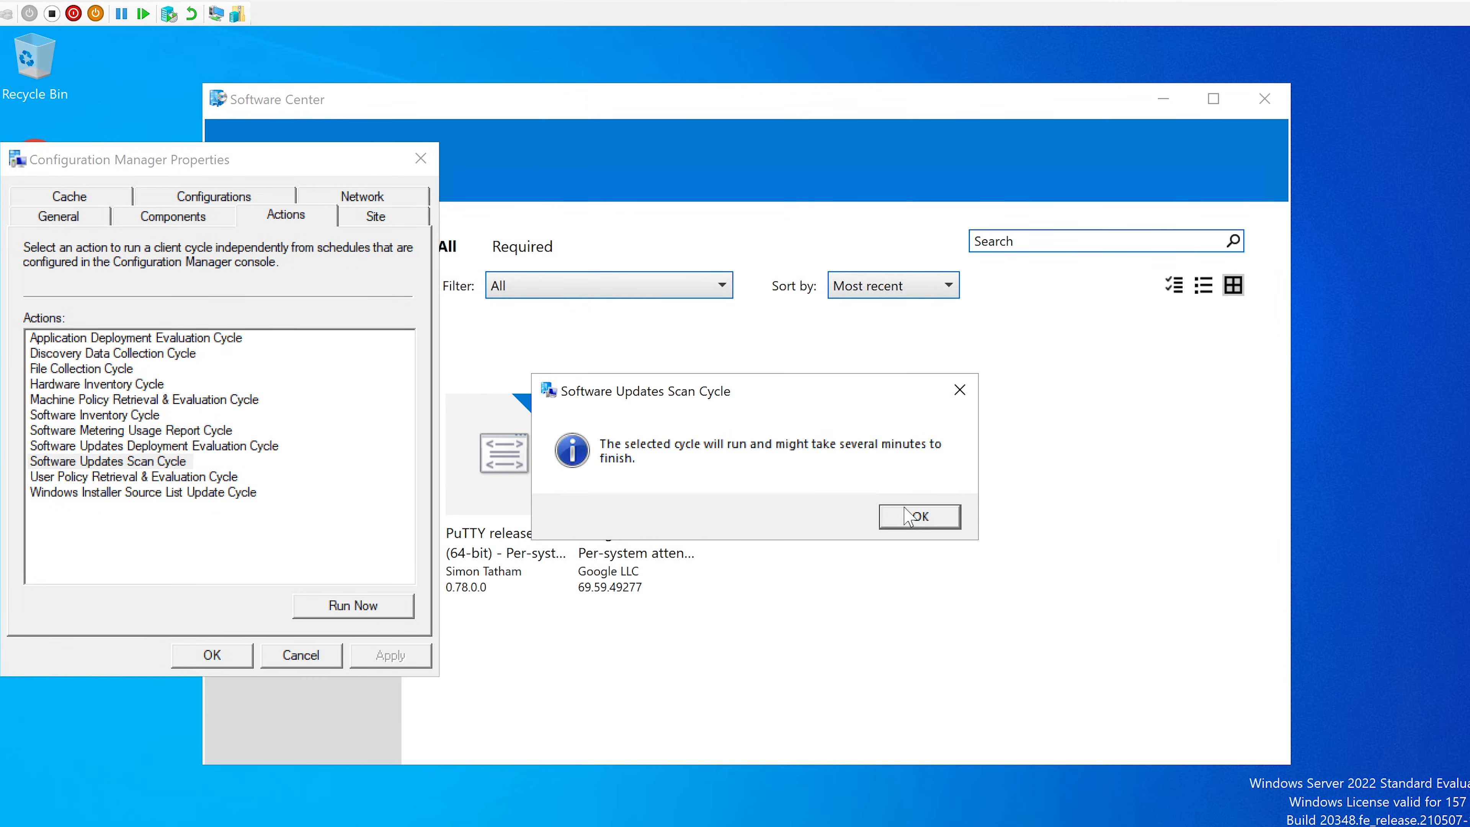
left_click(920, 517)
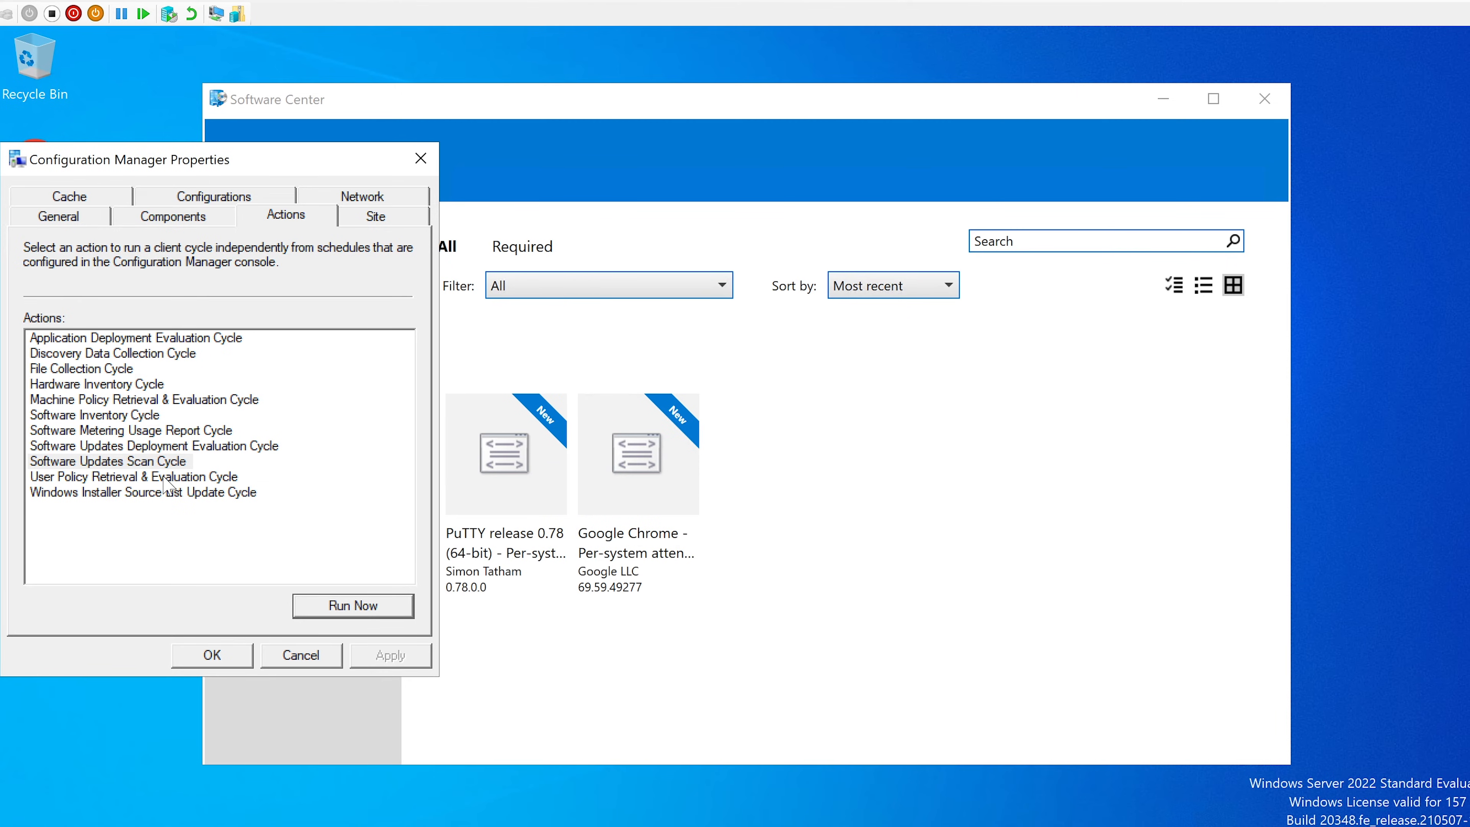
- Run the Discovery Data Collection Cycle on the client
left_click(128, 416)
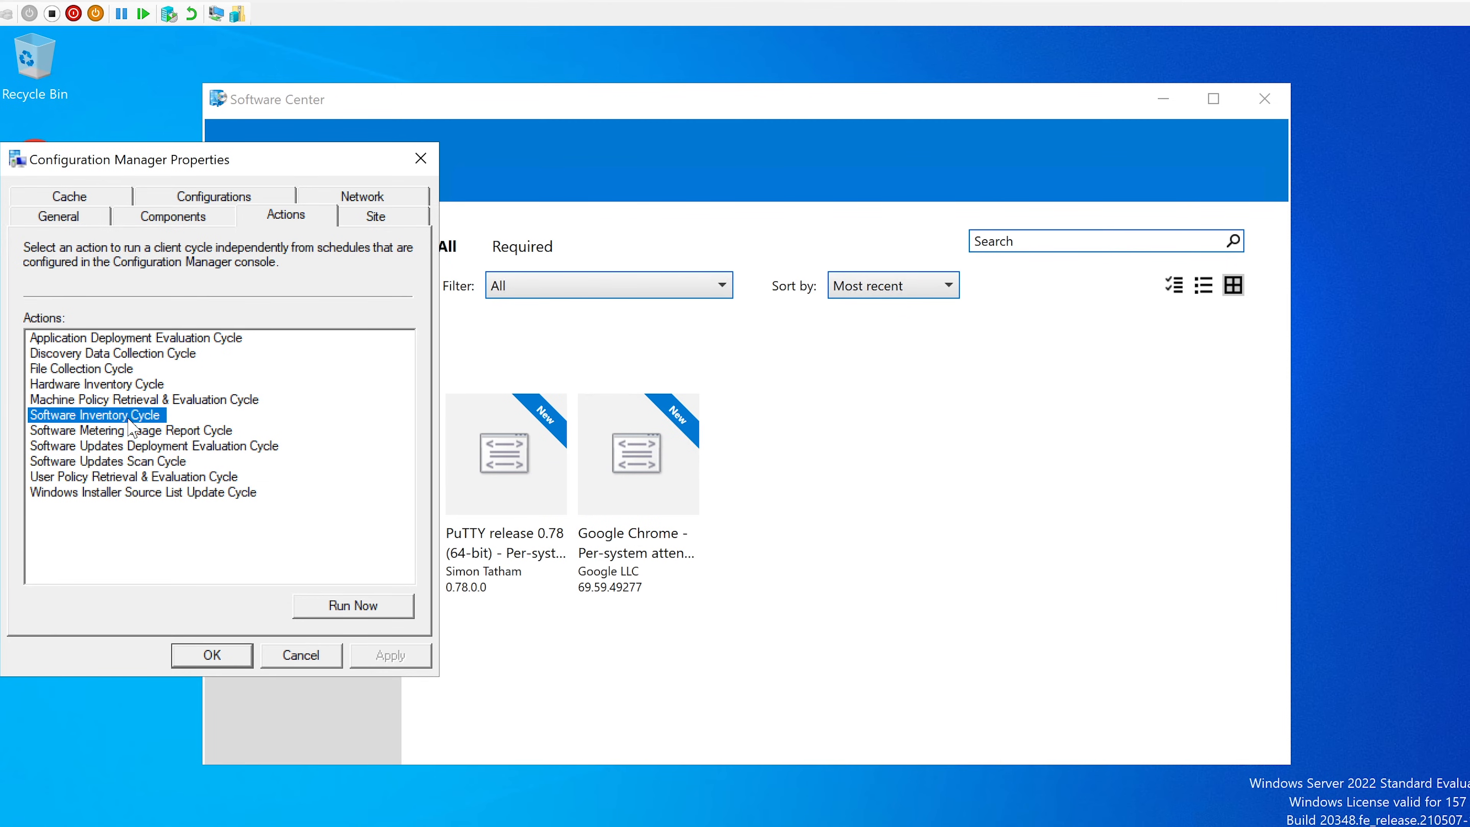
left_click(134, 355)
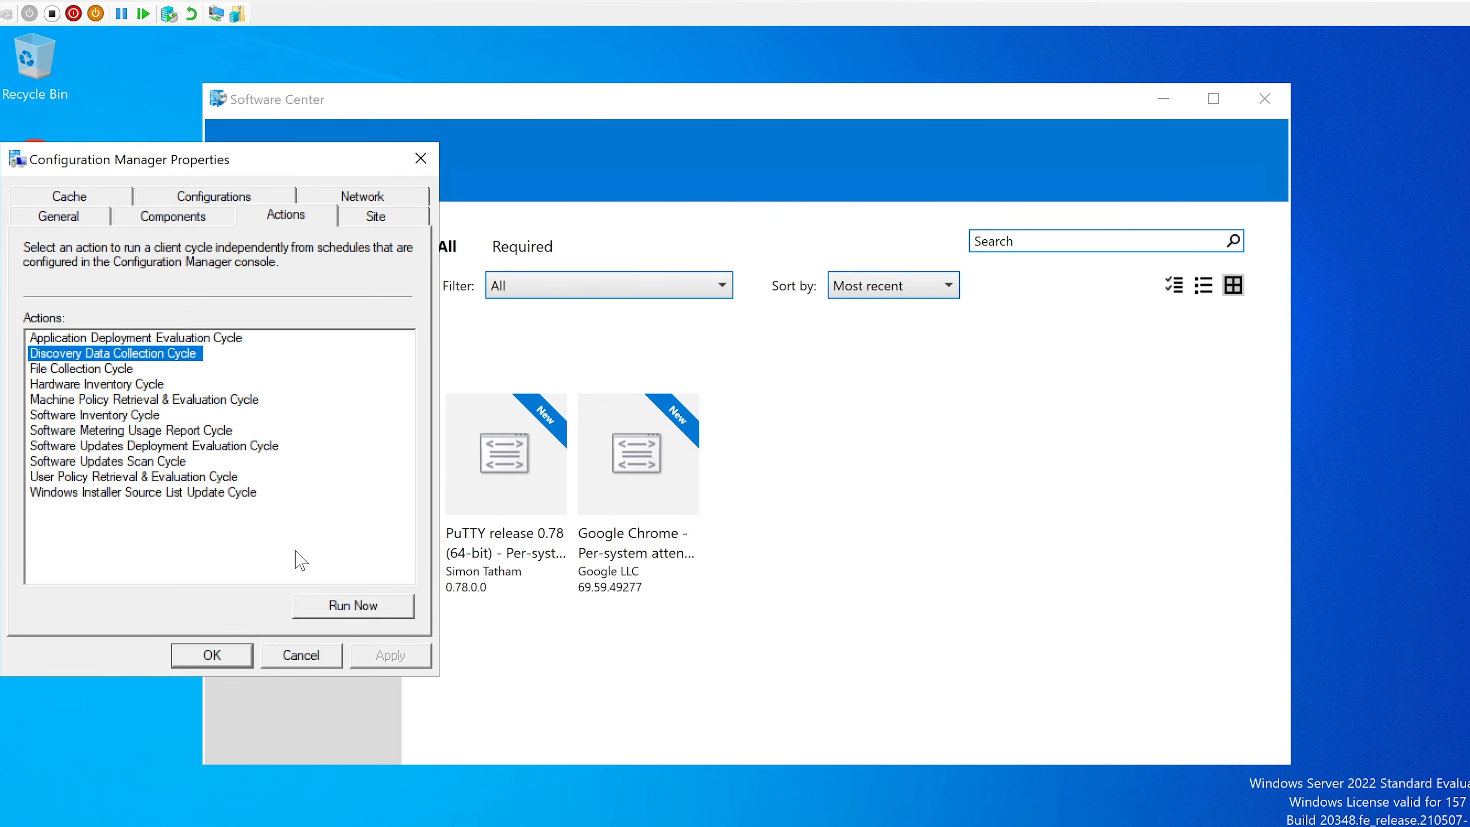
left_click(338, 604)
left_click(932, 524)
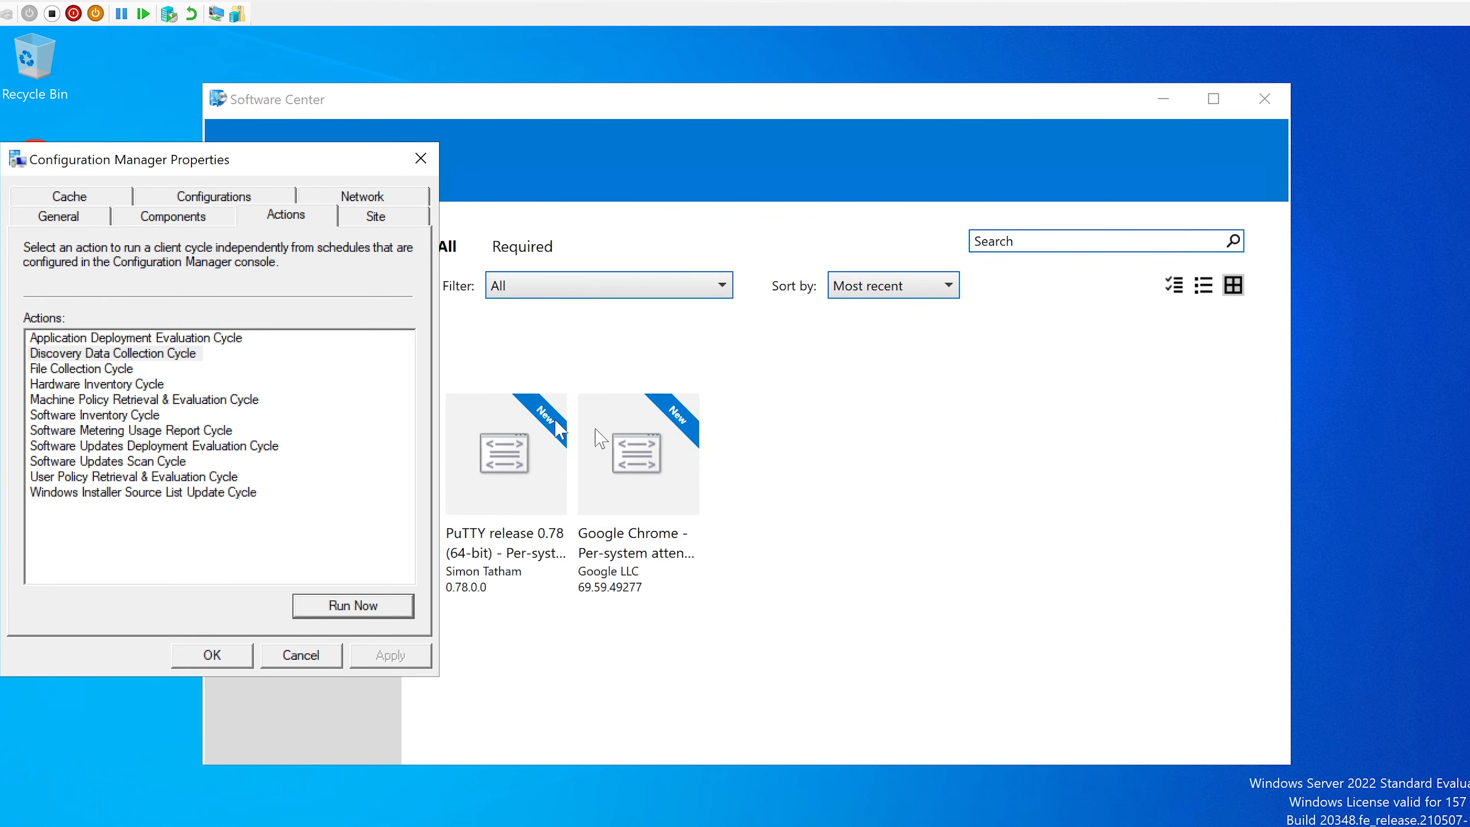
- Run the Machine Policy Retrieval & Evaluation Cycle on the client
left_click(97, 369)
left_click(118, 354)
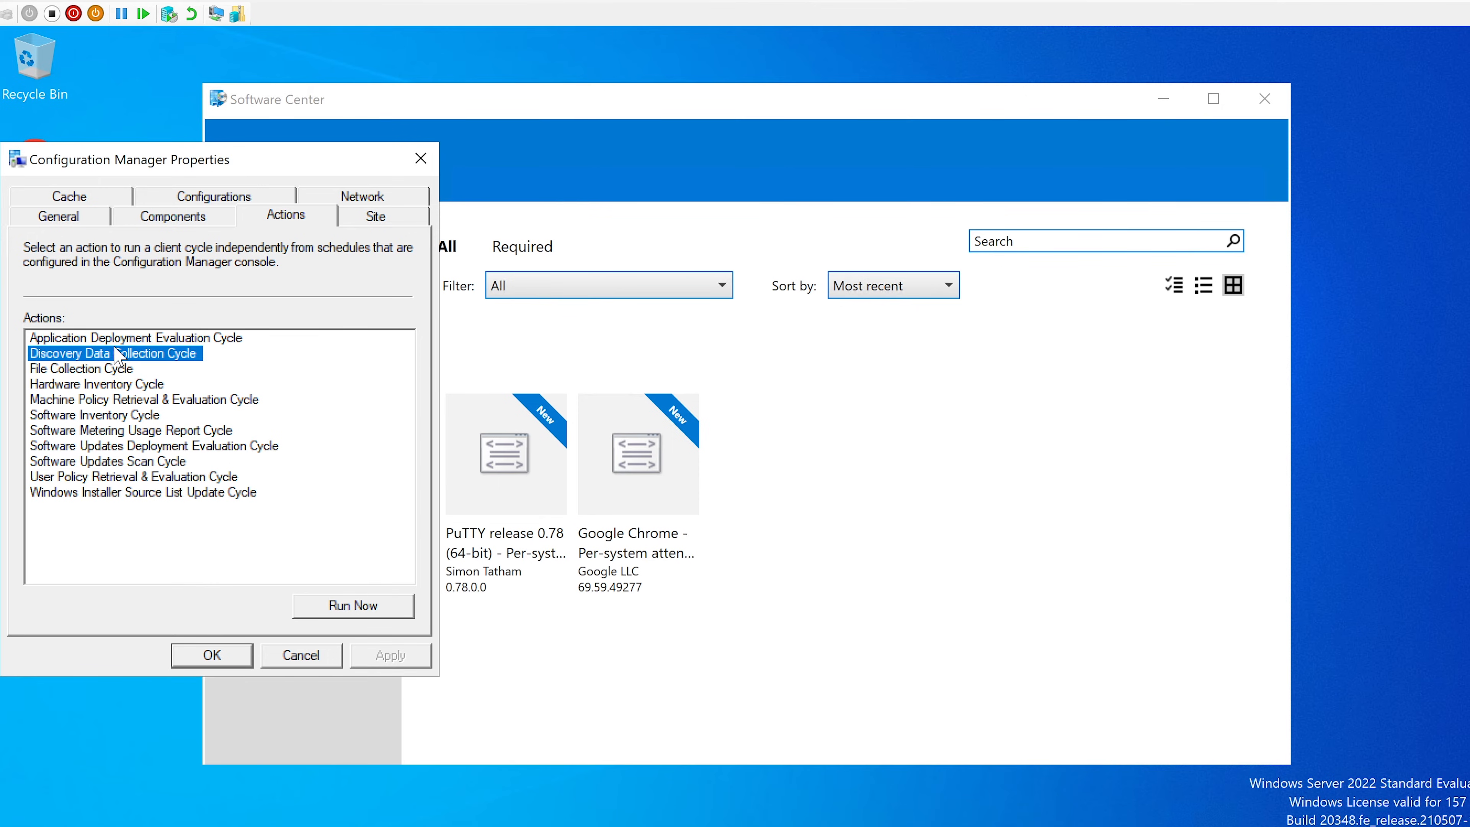
left_click(121, 338)
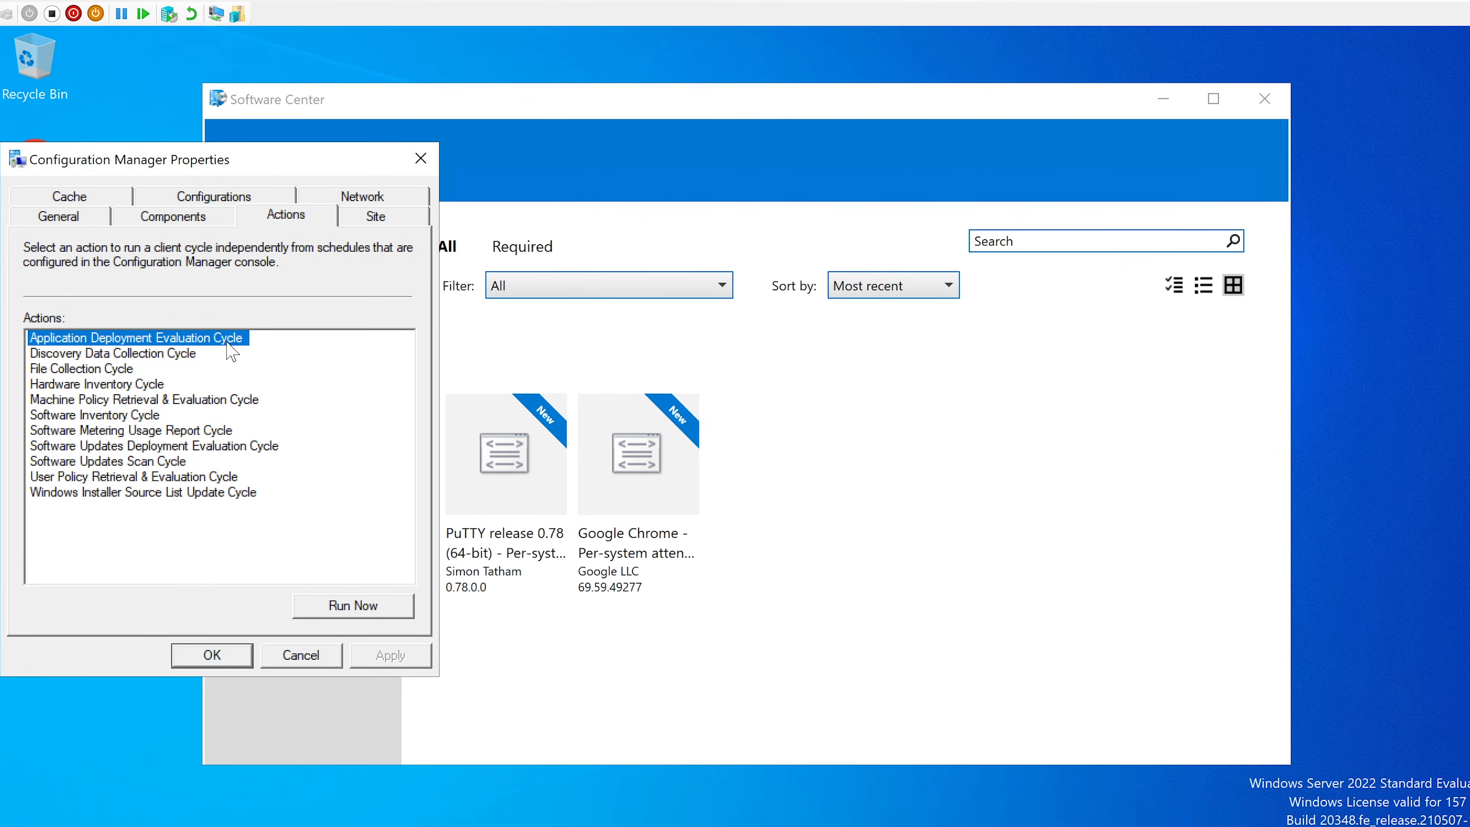
left_click(68, 353)
left_click(92, 384)
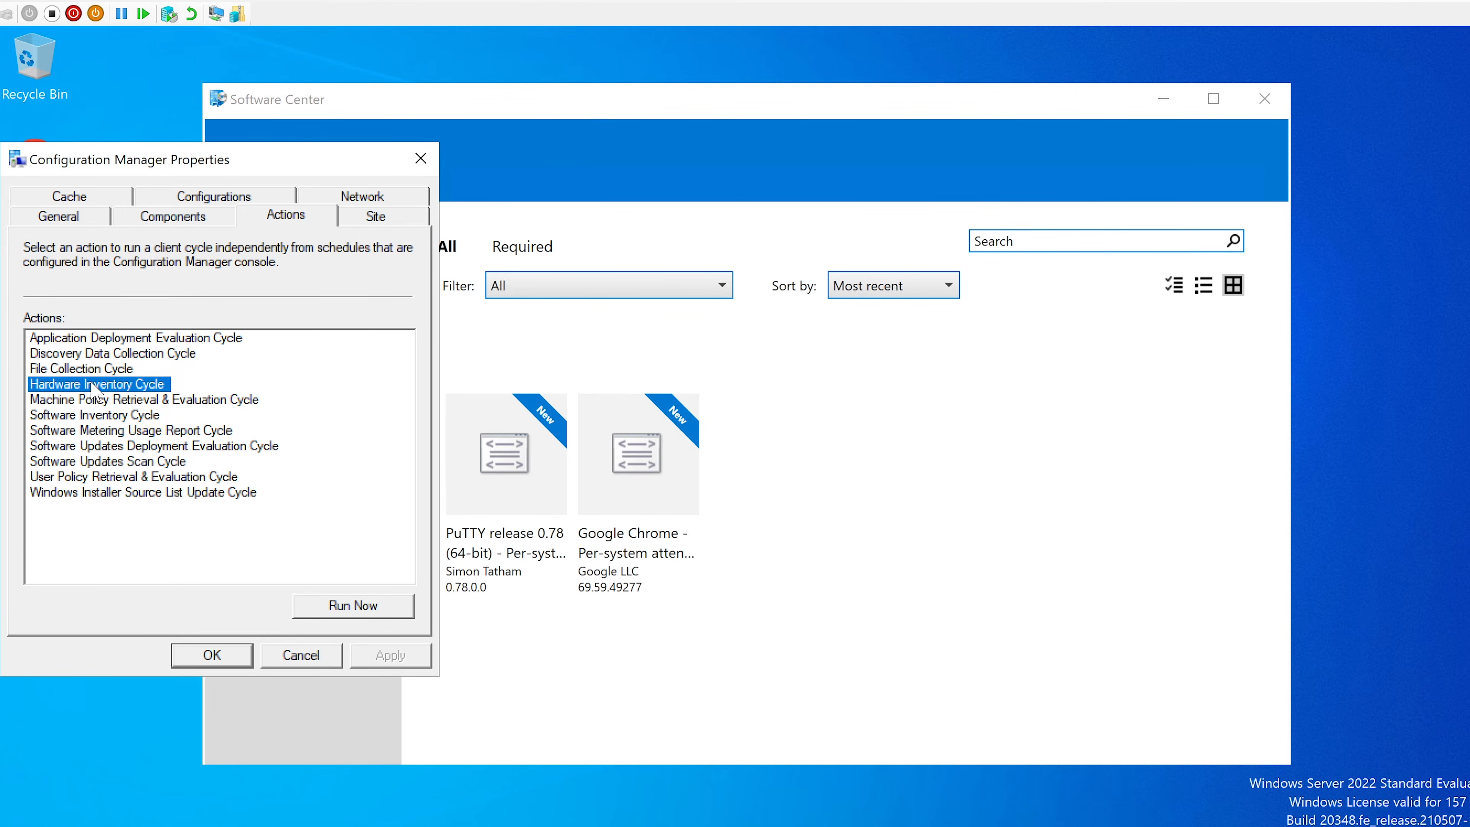
left_click(88, 401)
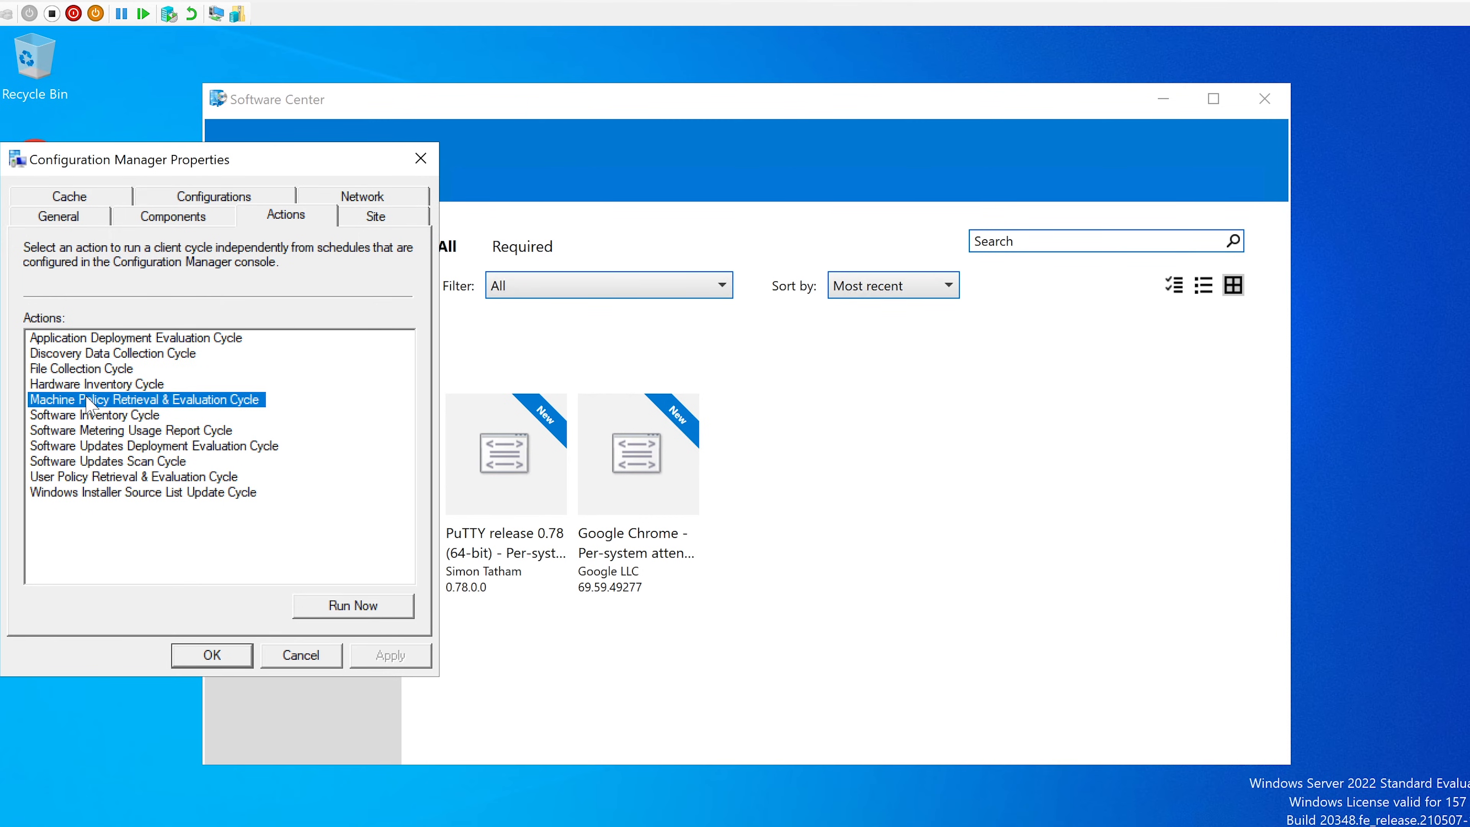
left_click(361, 607)
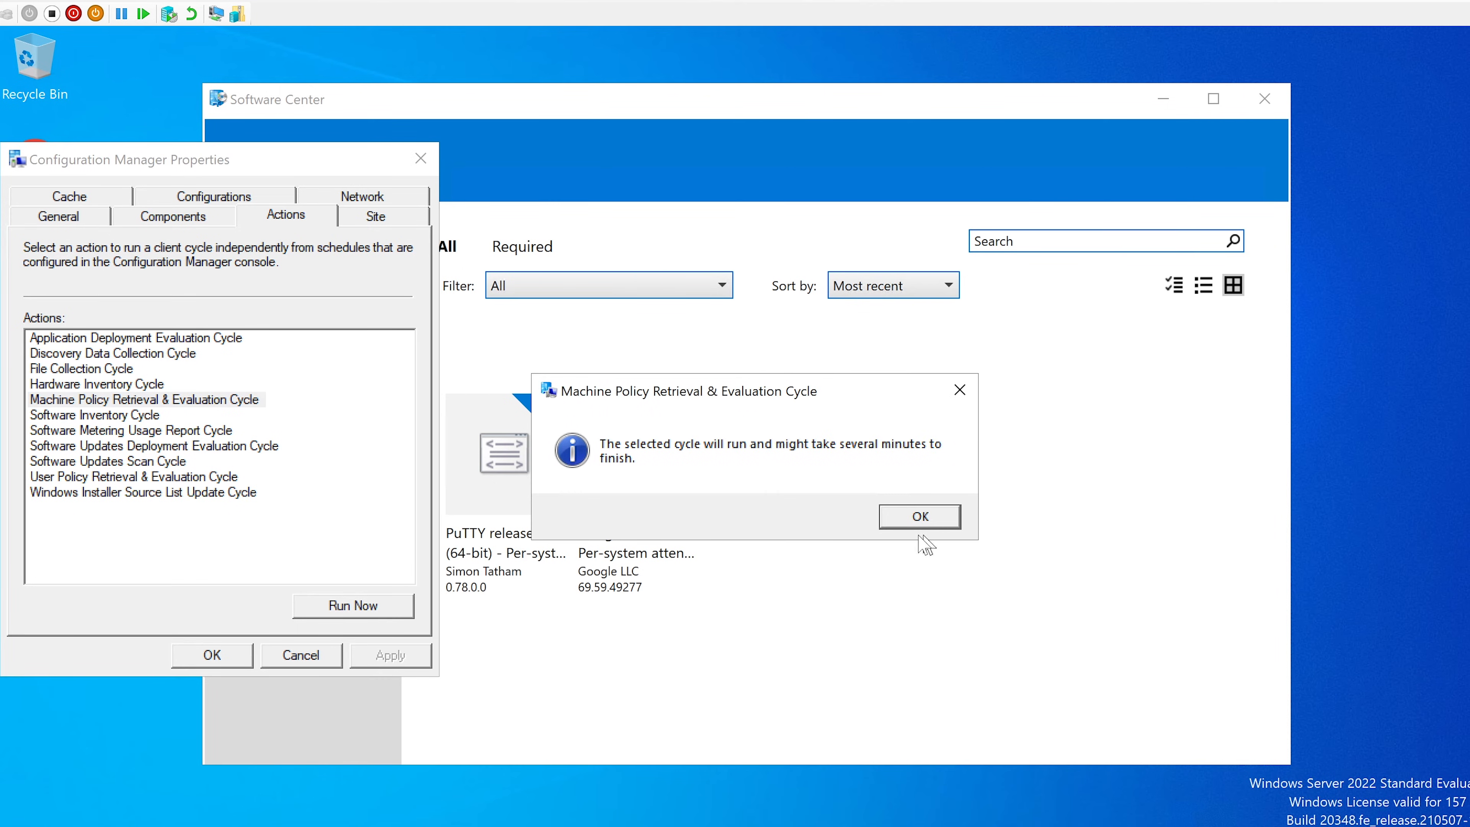
left_click(931, 518)
- Open the 7-Zip 22.01 application details in Software Center and close the Configuration Manager client properties
left_click(139, 417)
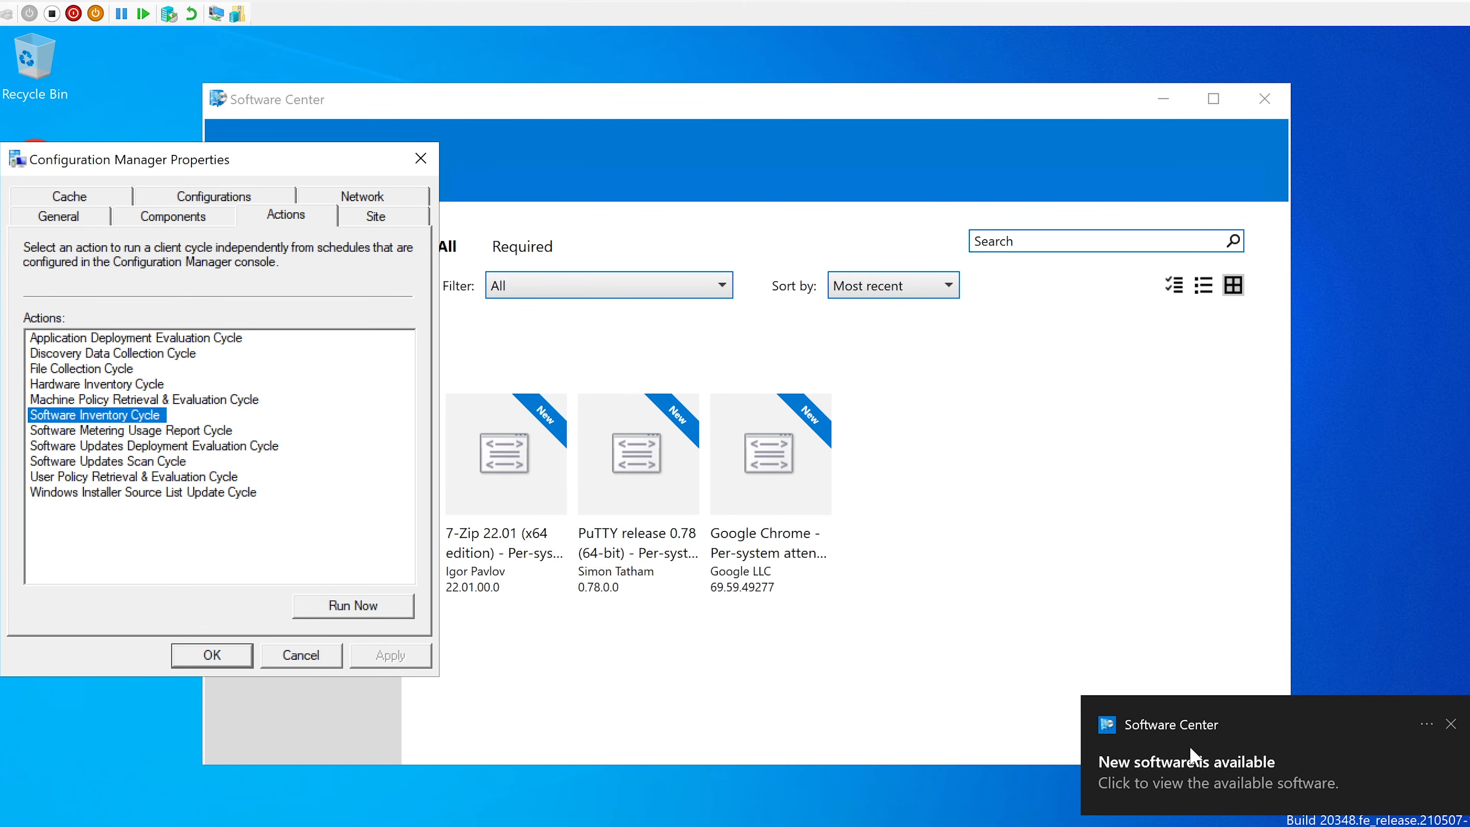
left_click(481, 460)
left_click(393, 166)
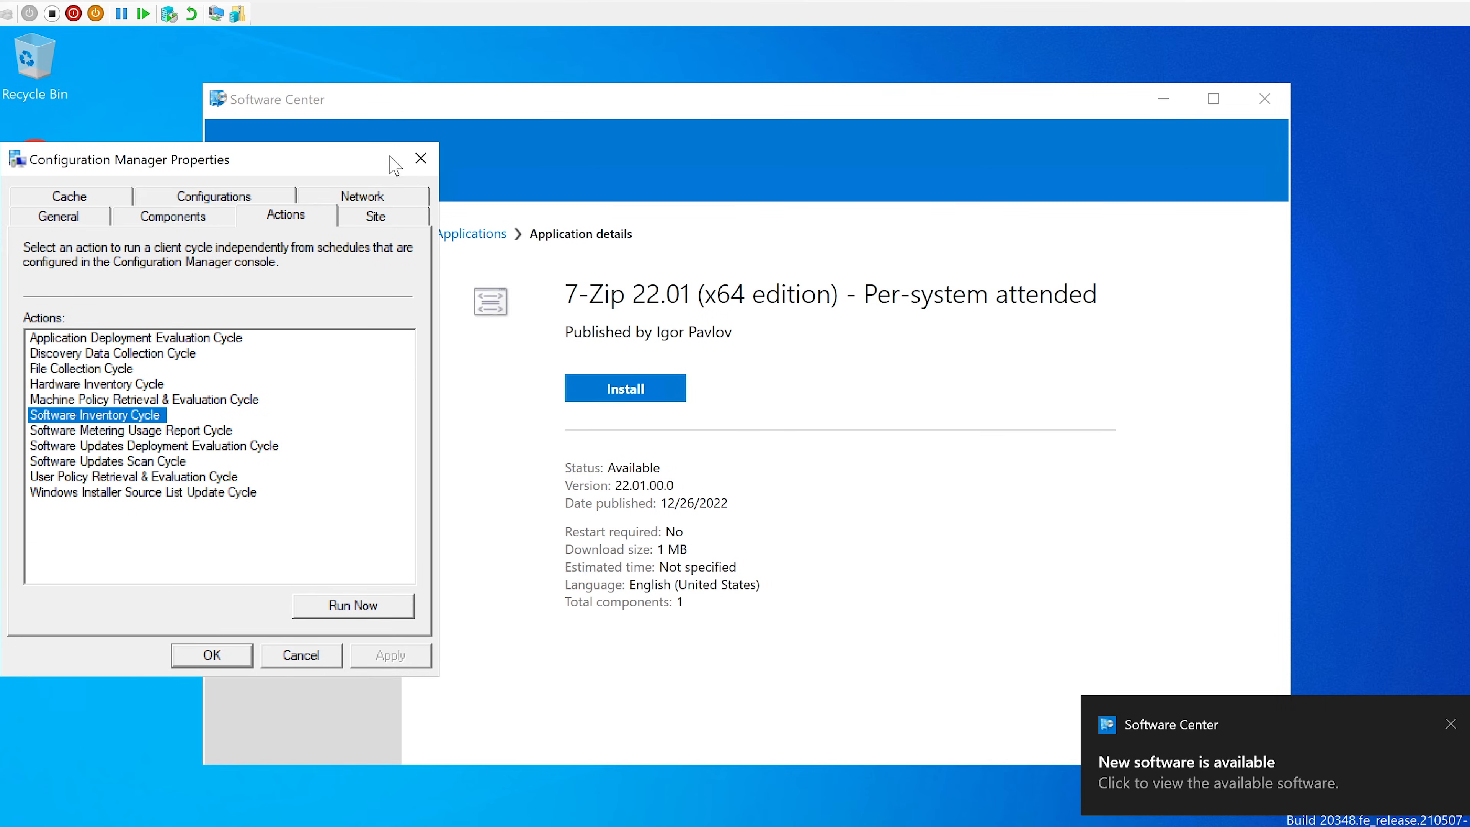
left_click_drag(355, 165, 370, 154)
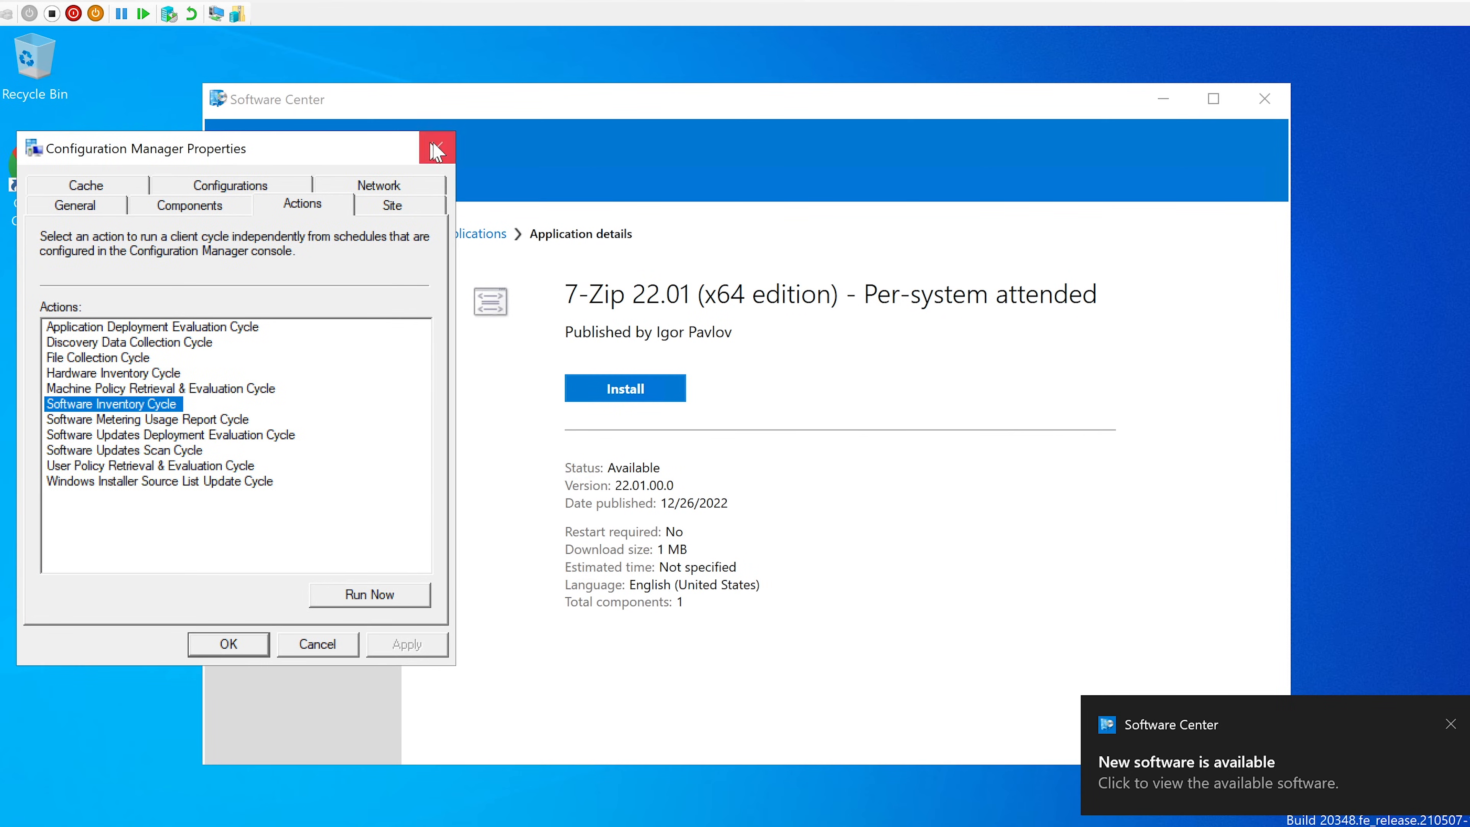
left_click(435, 151)
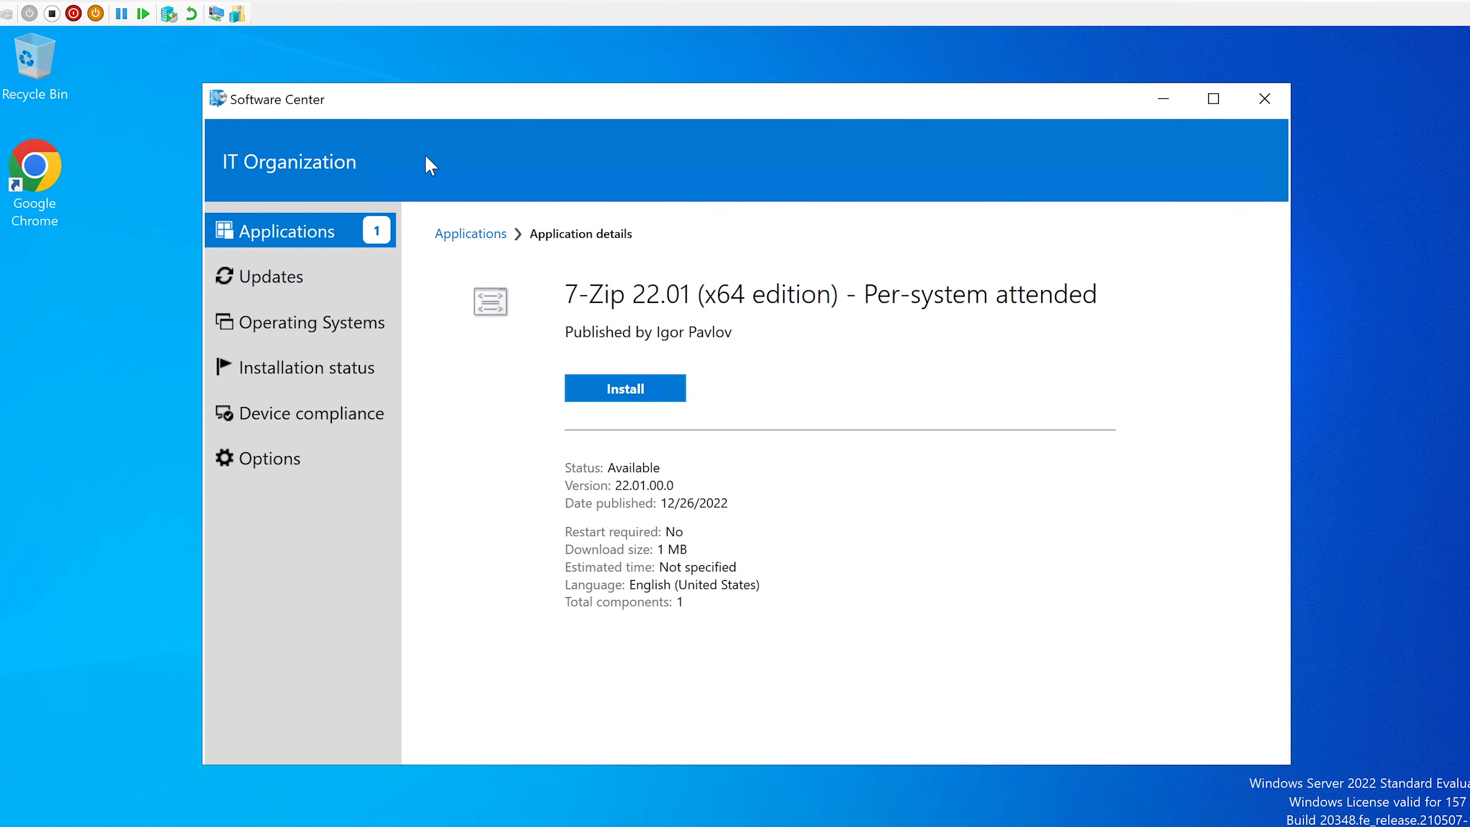
- Install 7-Zip 22.01 from Software Center, accepting the license agreement and keeping the default features and location in the setup wizard
left_click(636, 389)
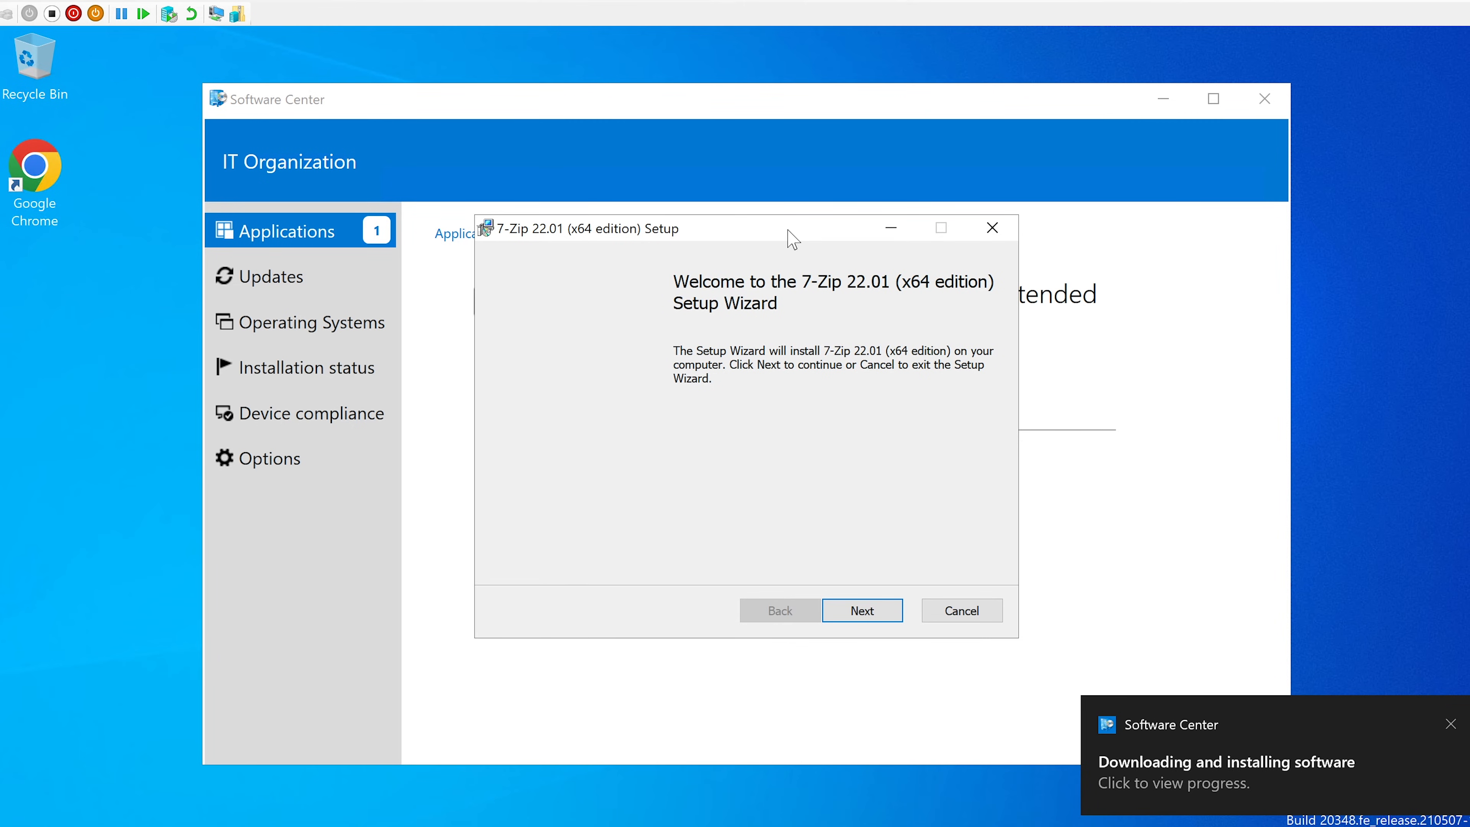
left_click_drag(788, 230, 777, 230)
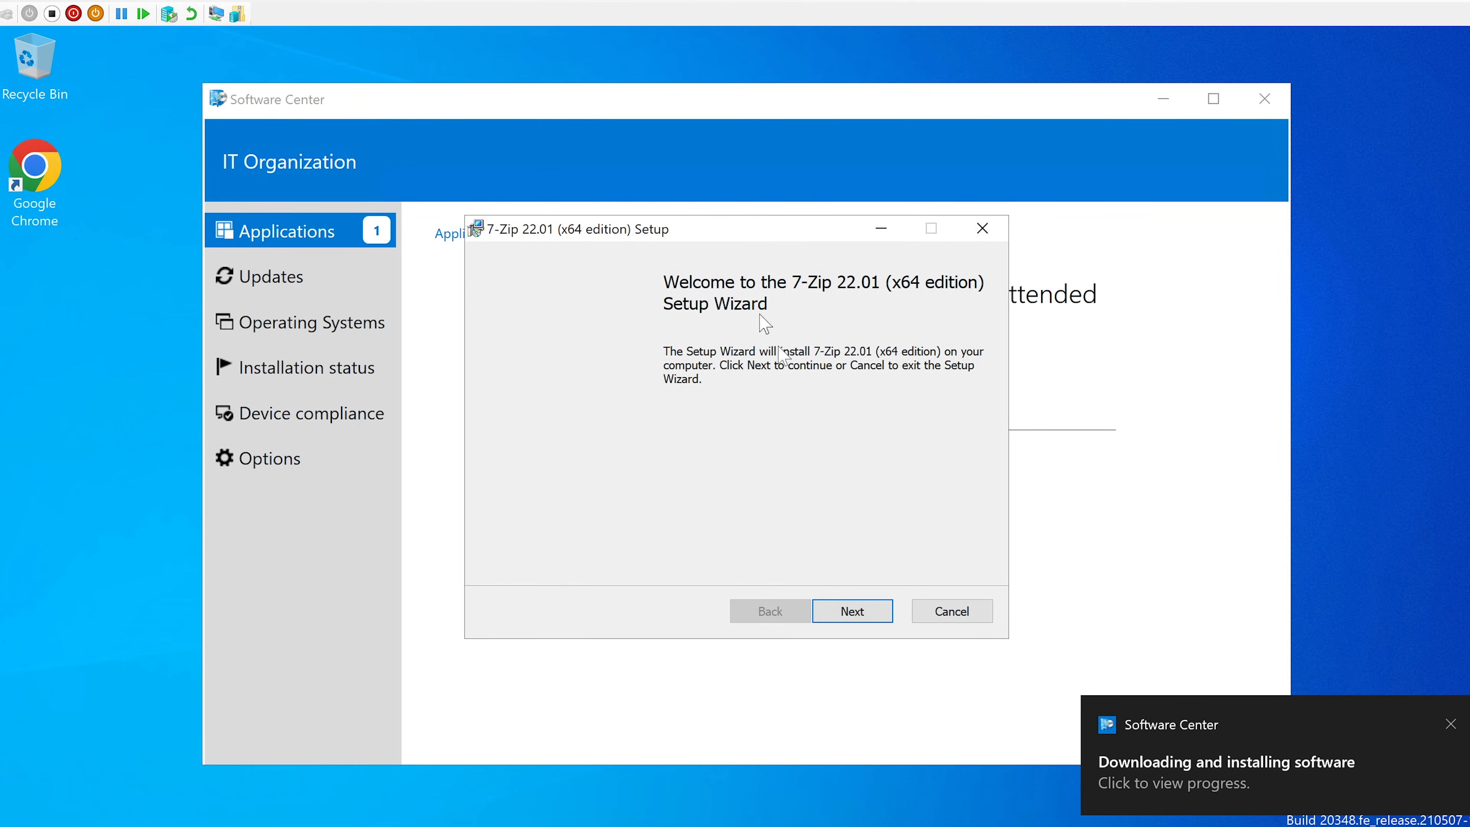
left_click(850, 611)
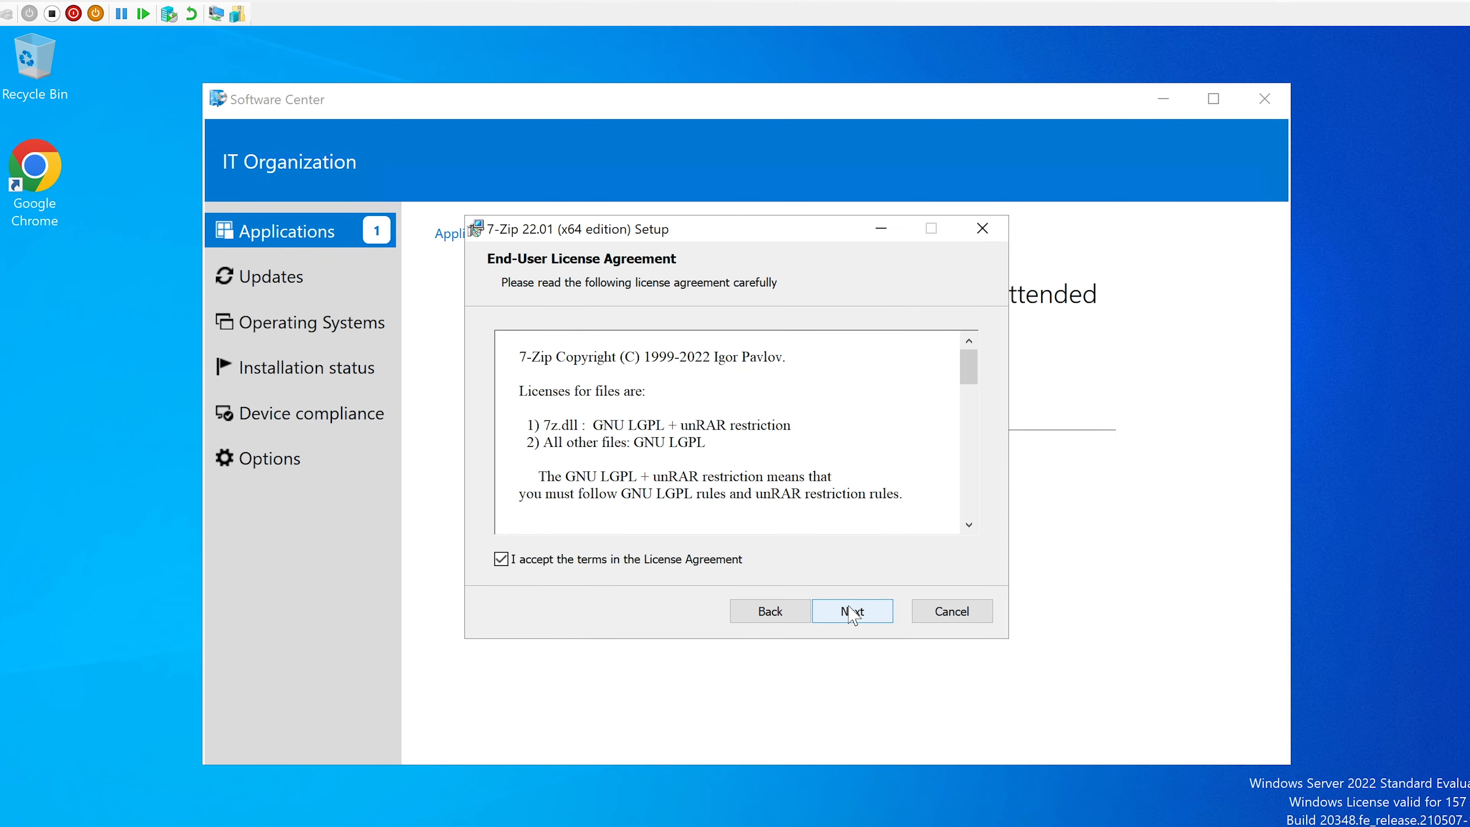
left_click(851, 613)
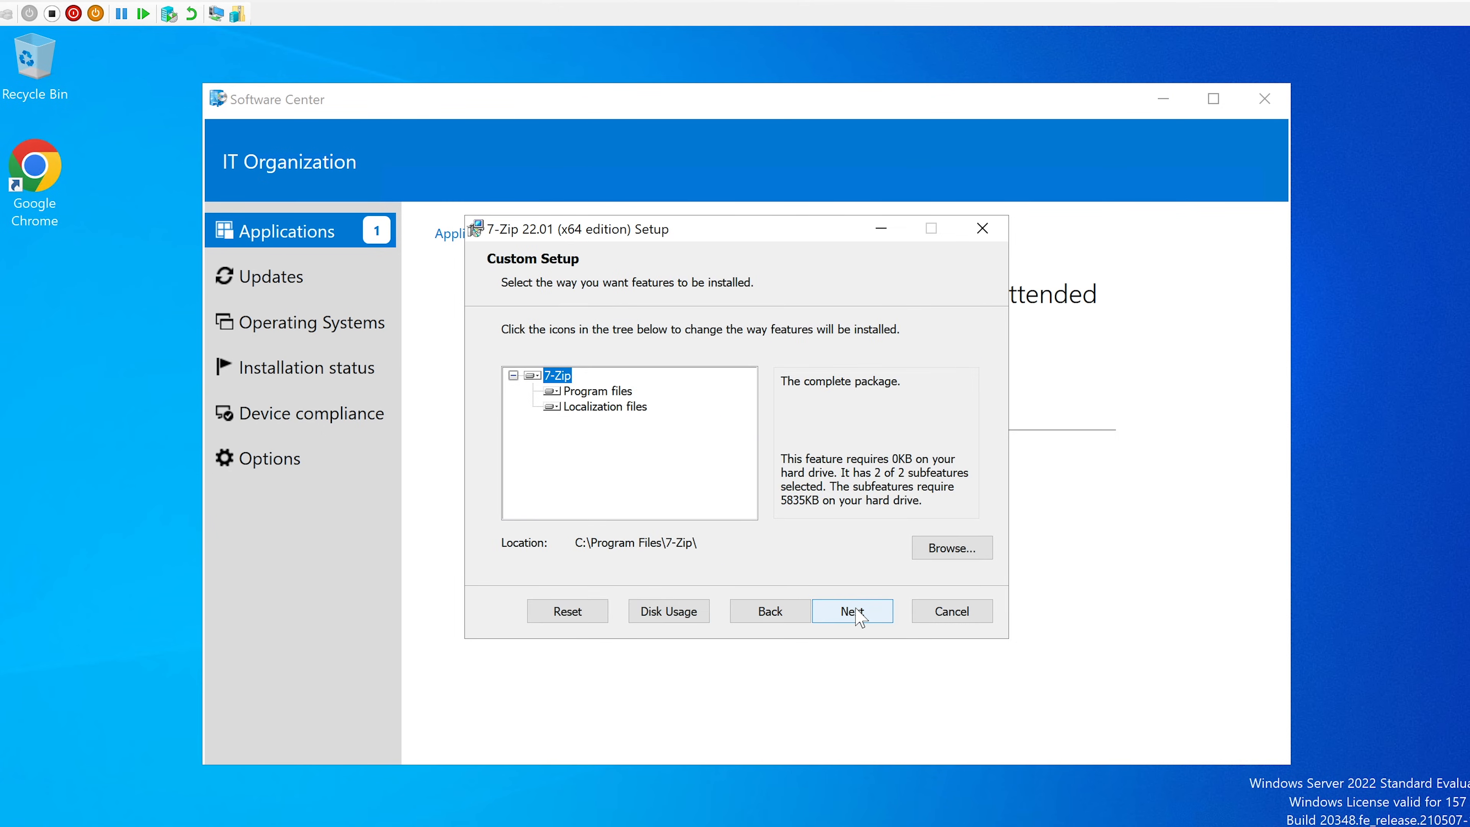
left_click(856, 611)
left_click(856, 611)
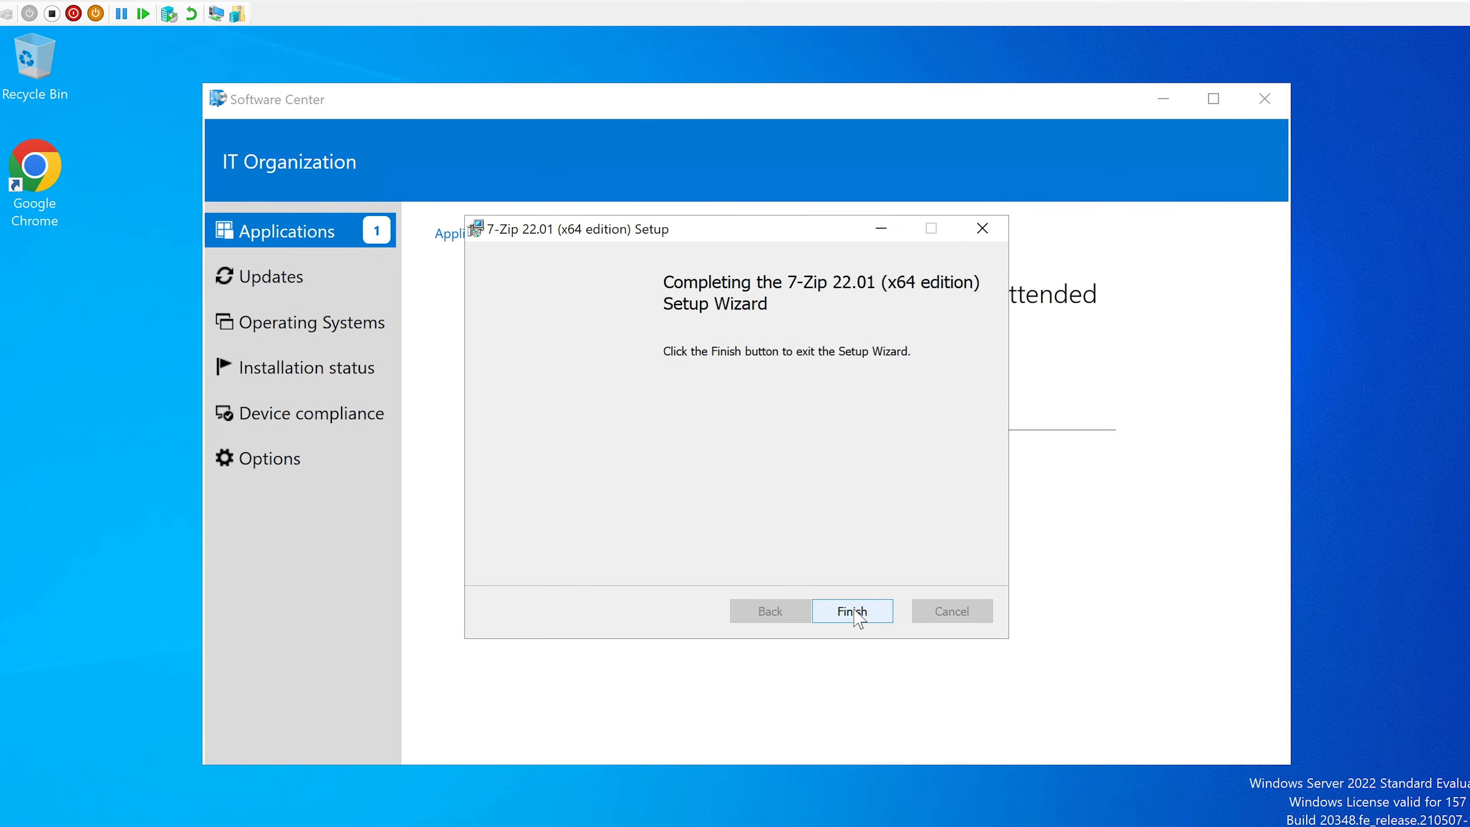
left_click(853, 611)
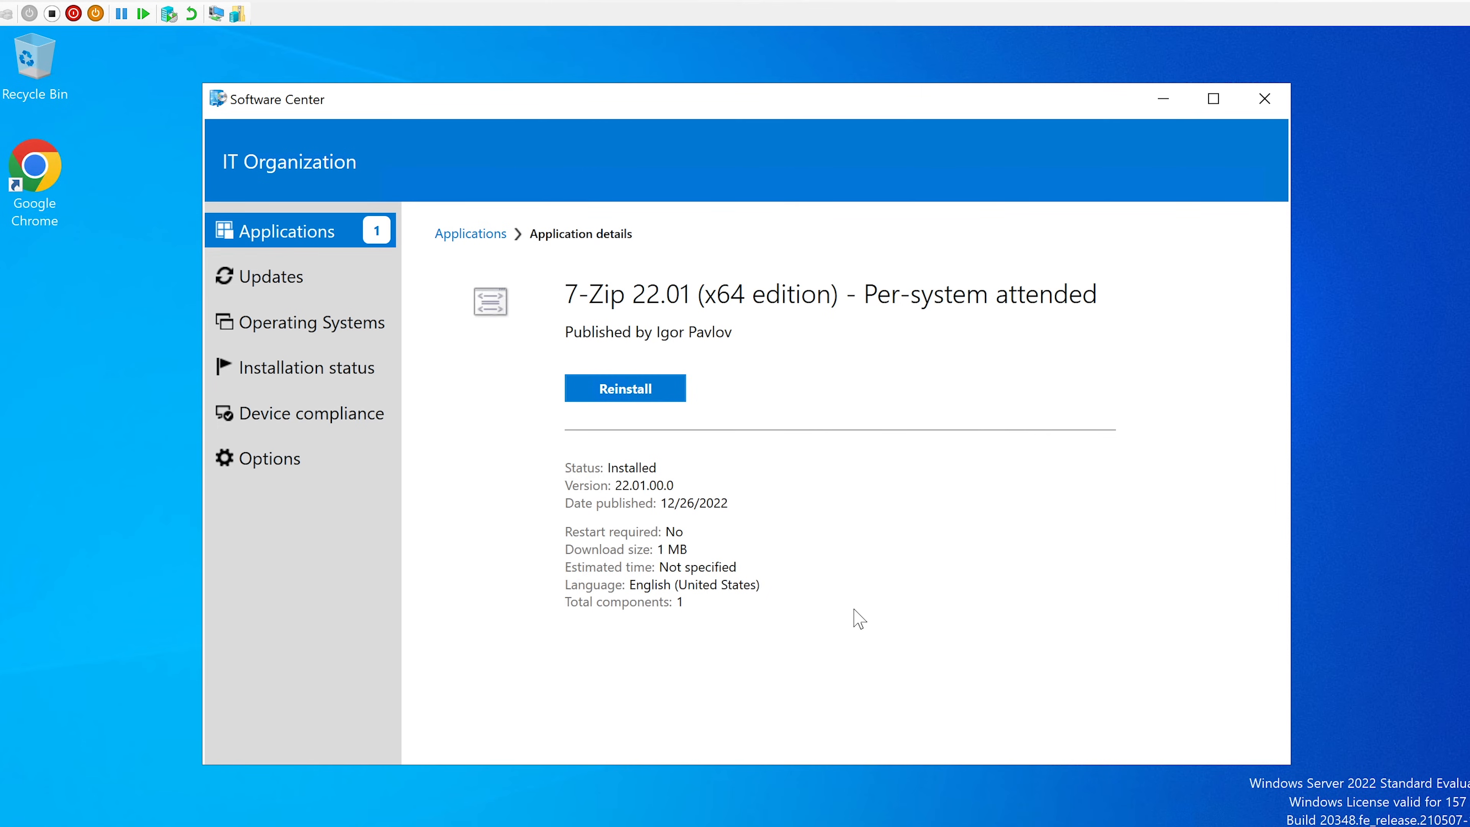
- Check the installation status of 7-Zip and PuTTY in their application details, then return to the application list
left_click(273, 278)
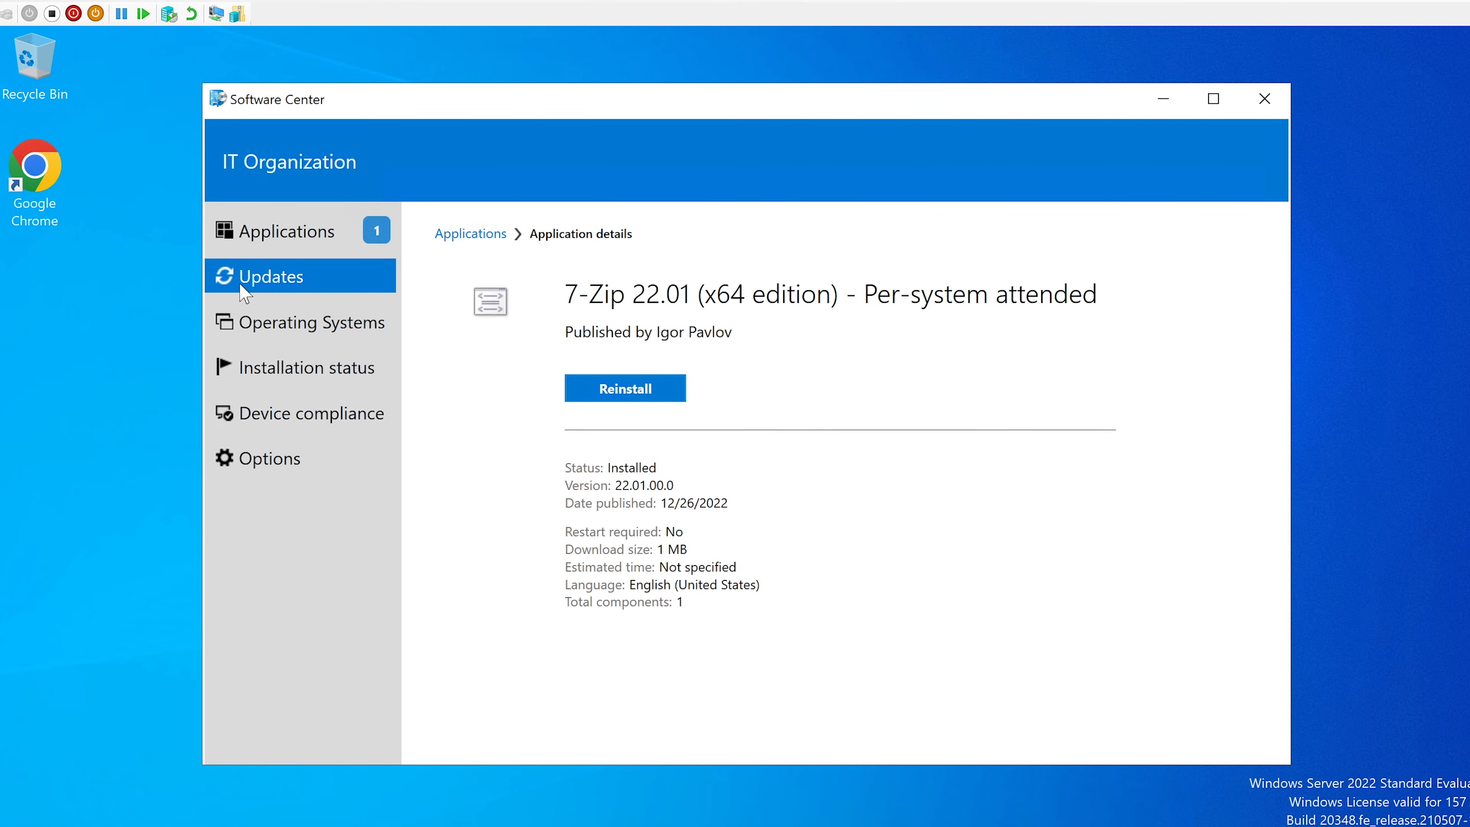
left_click(292, 235)
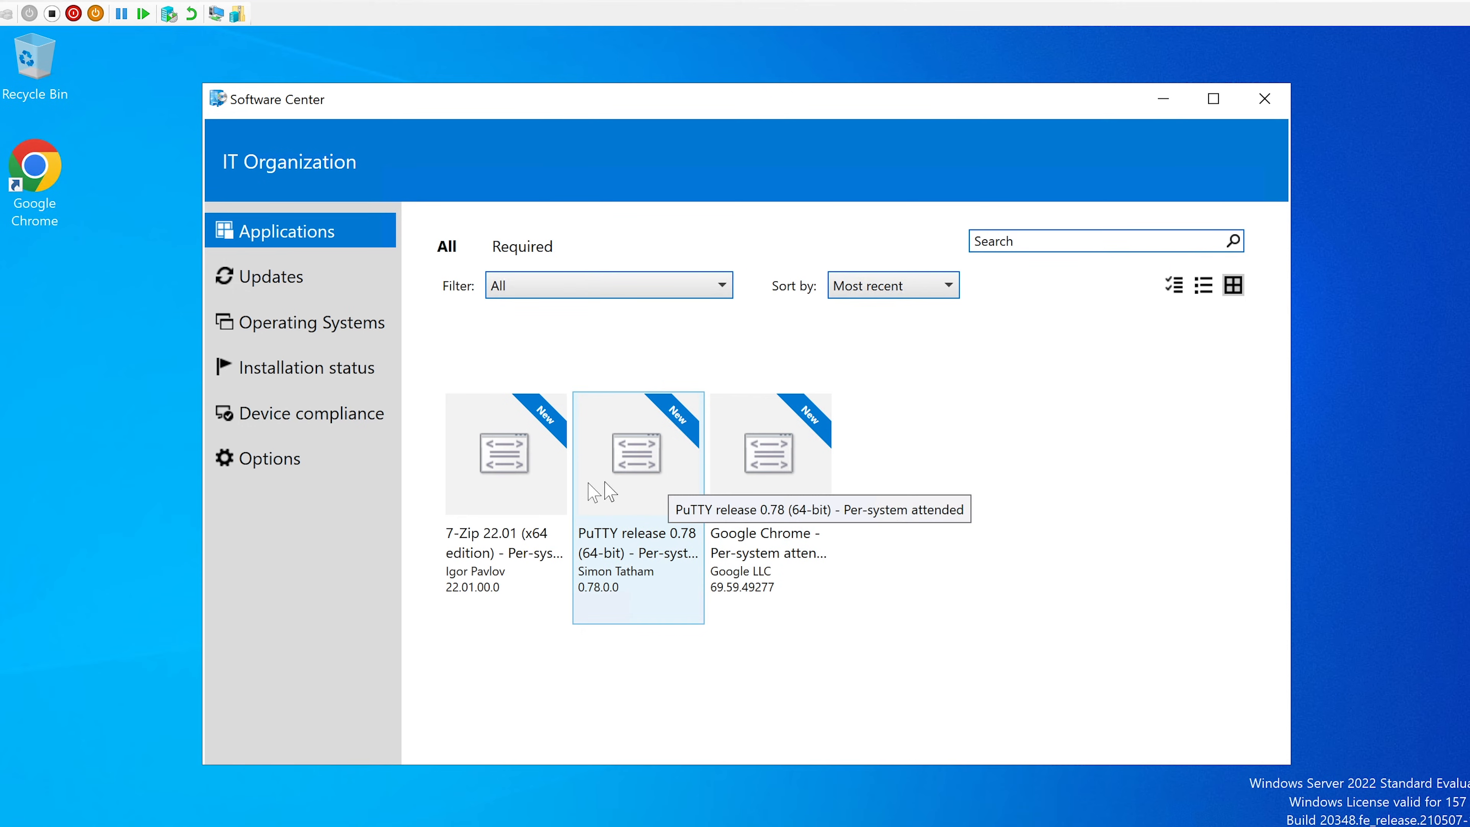
left_click(531, 489)
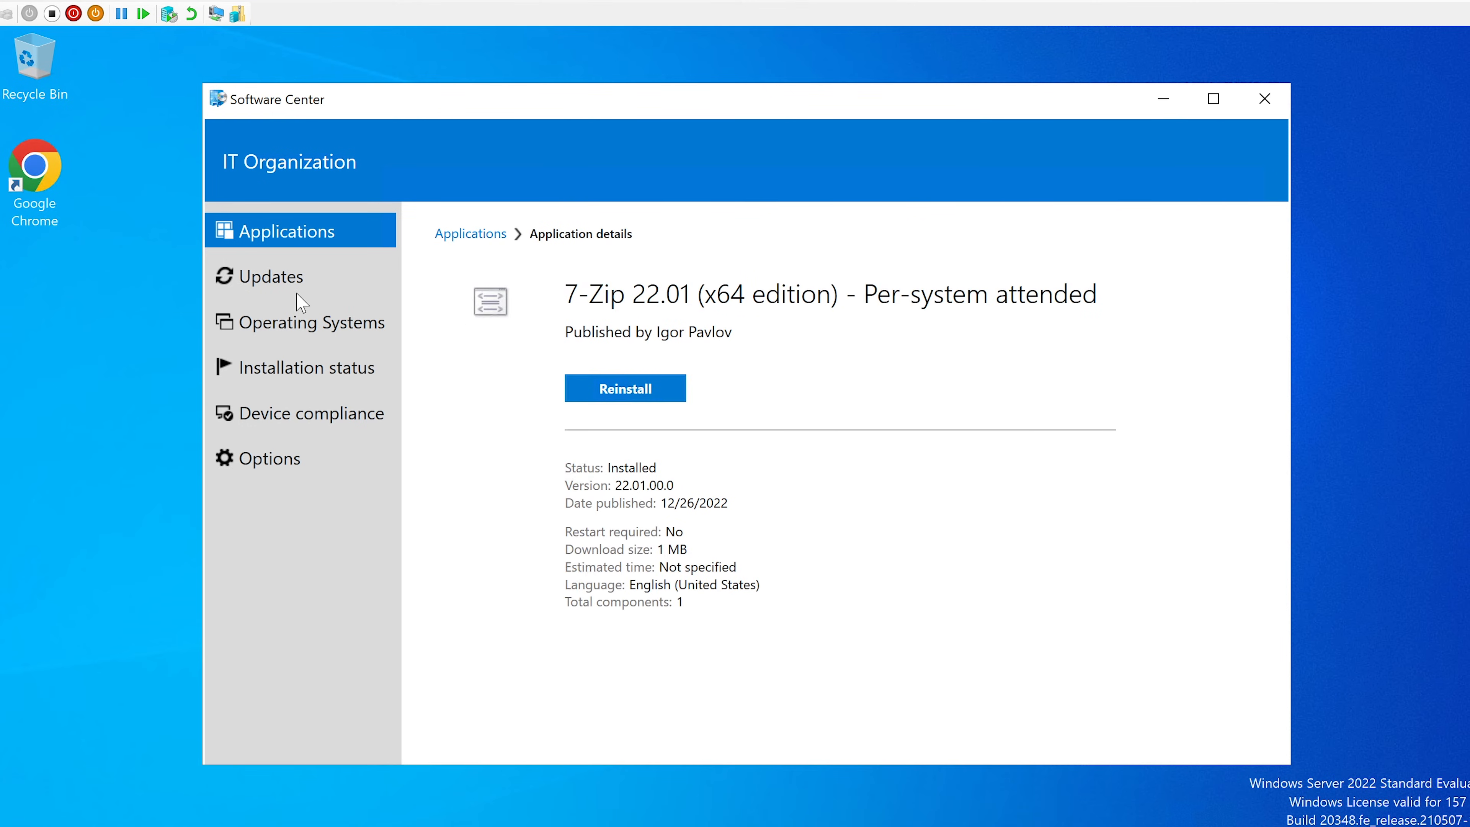
left_click(305, 282)
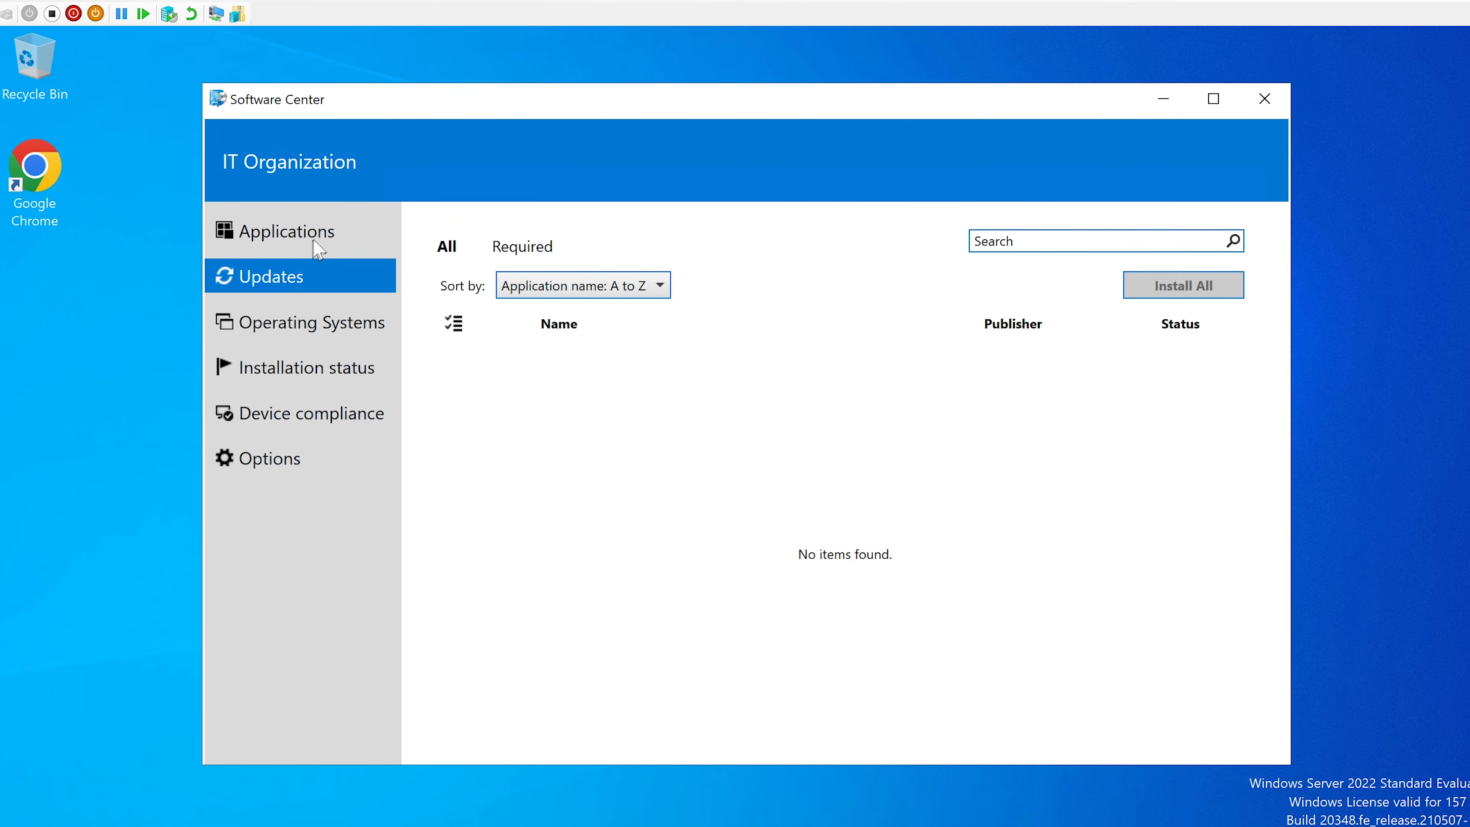
left_click(318, 236)
left_click(669, 478)
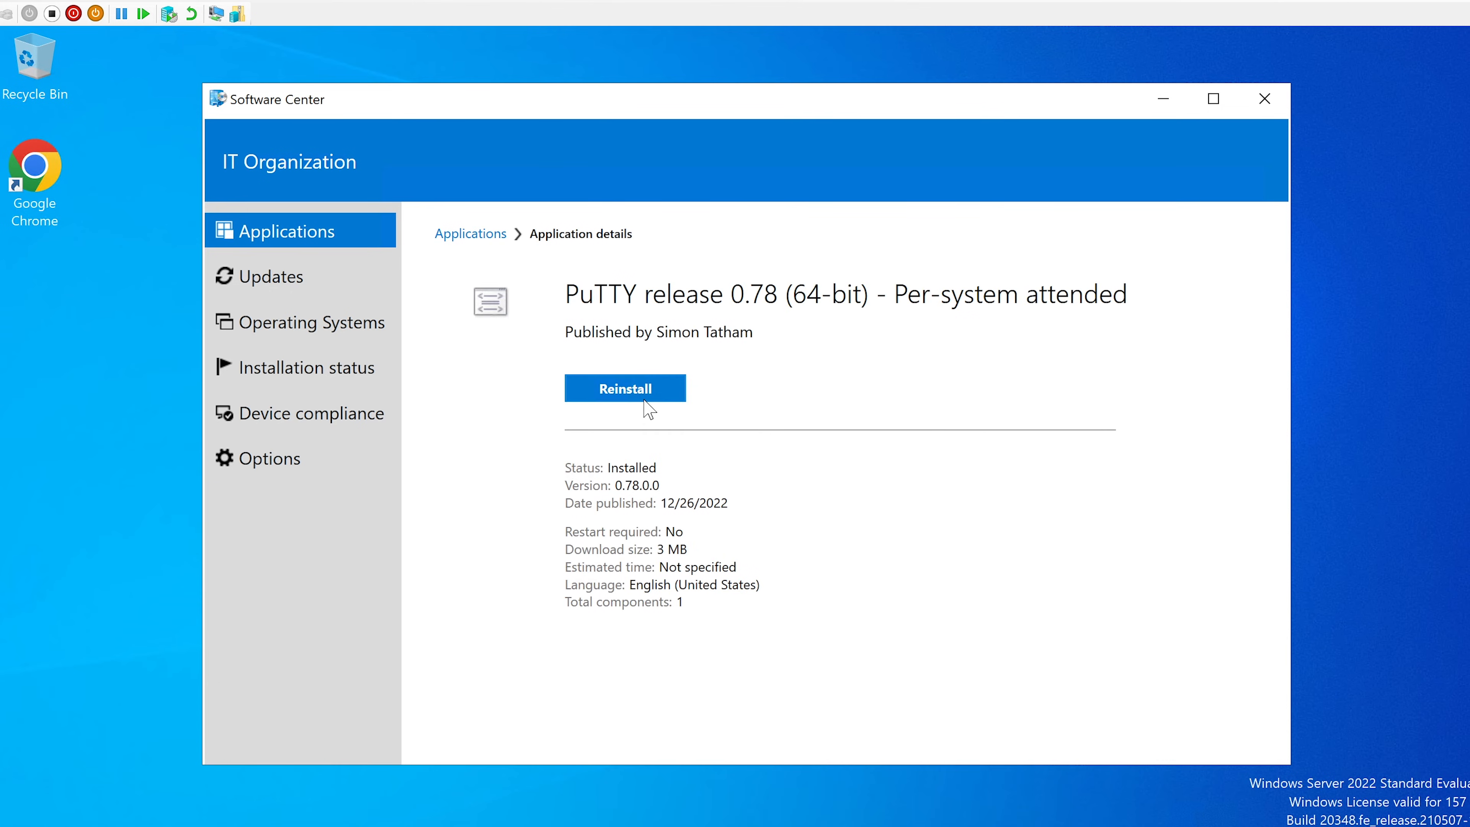
left_click(292, 275)
left_click(316, 237)
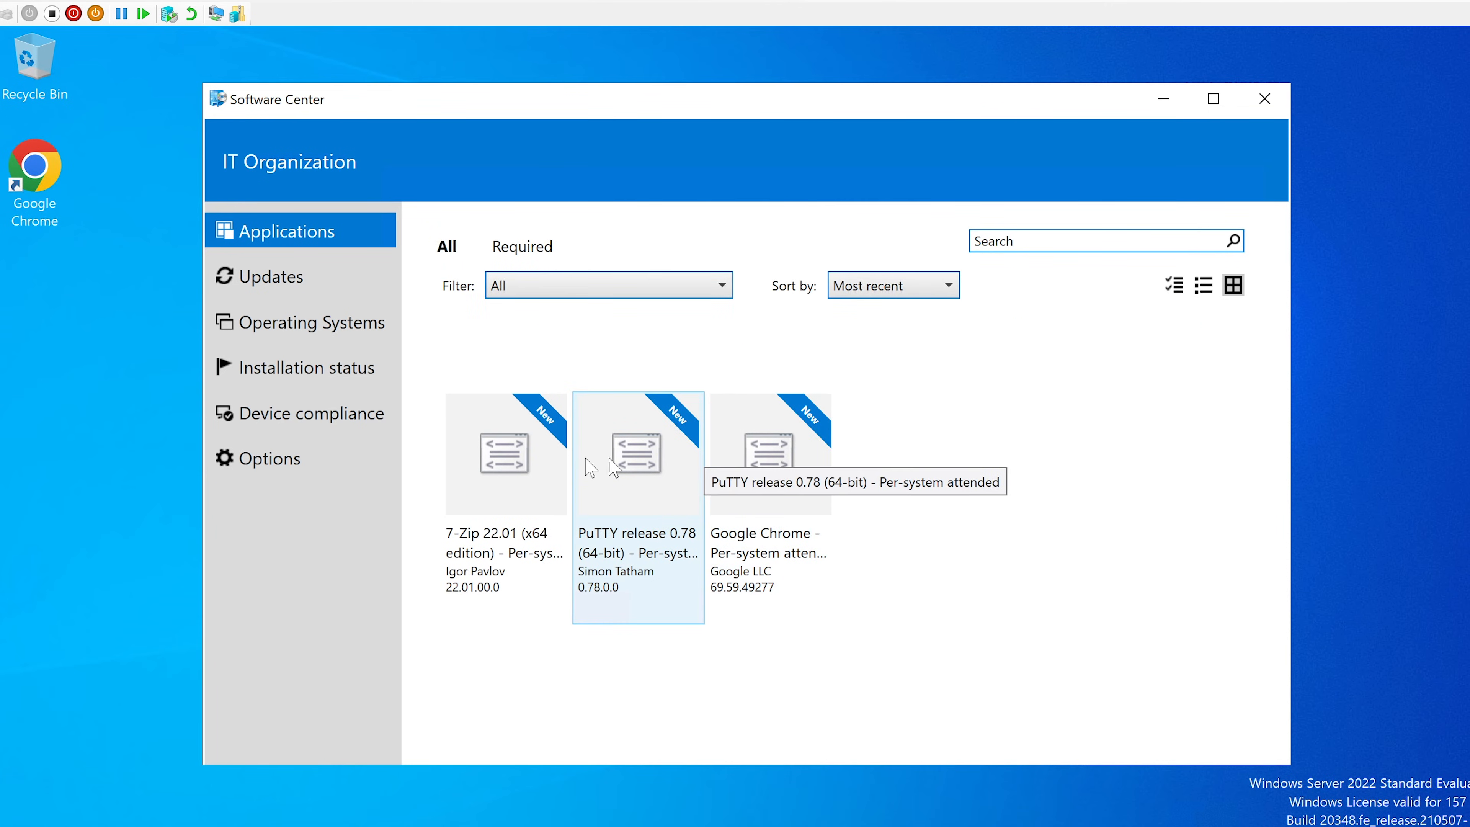
- Check the PuTTY application details, then examine the 7-Zip 22.01 and Google Chrome entries in the Windows Apps & features list
left_click(640, 476)
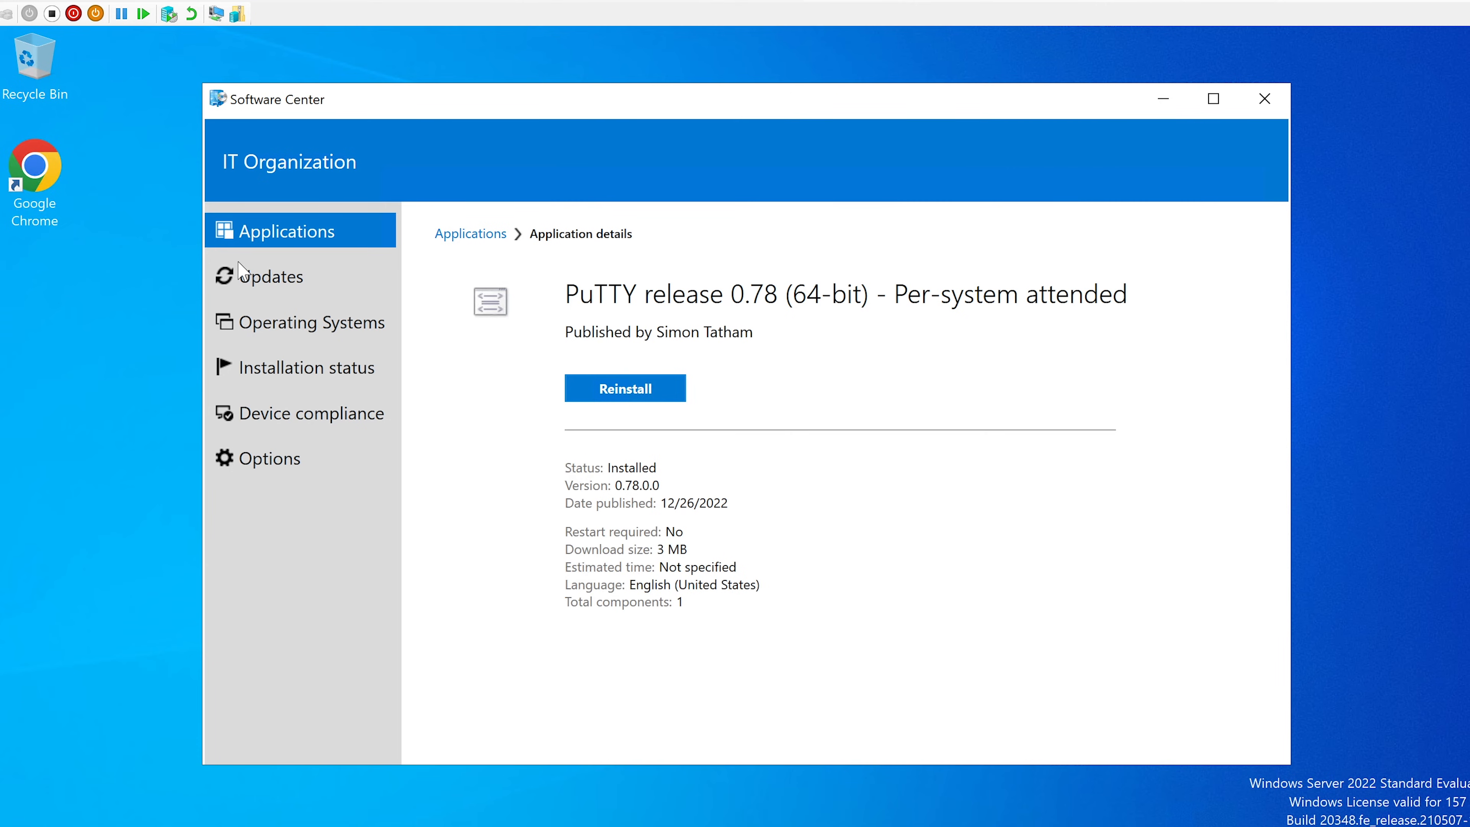
left_click(69, 826)
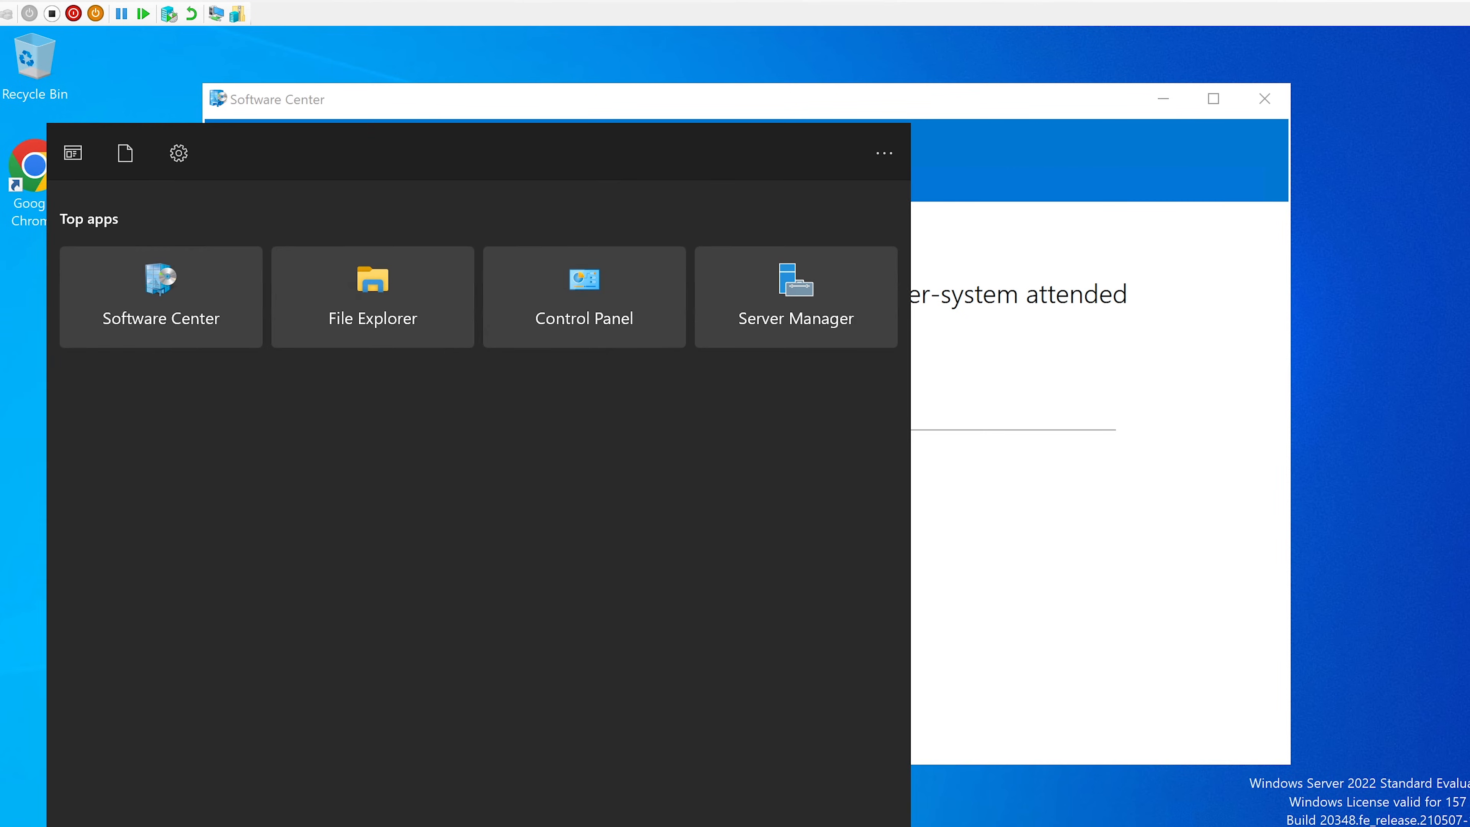
type("ad")
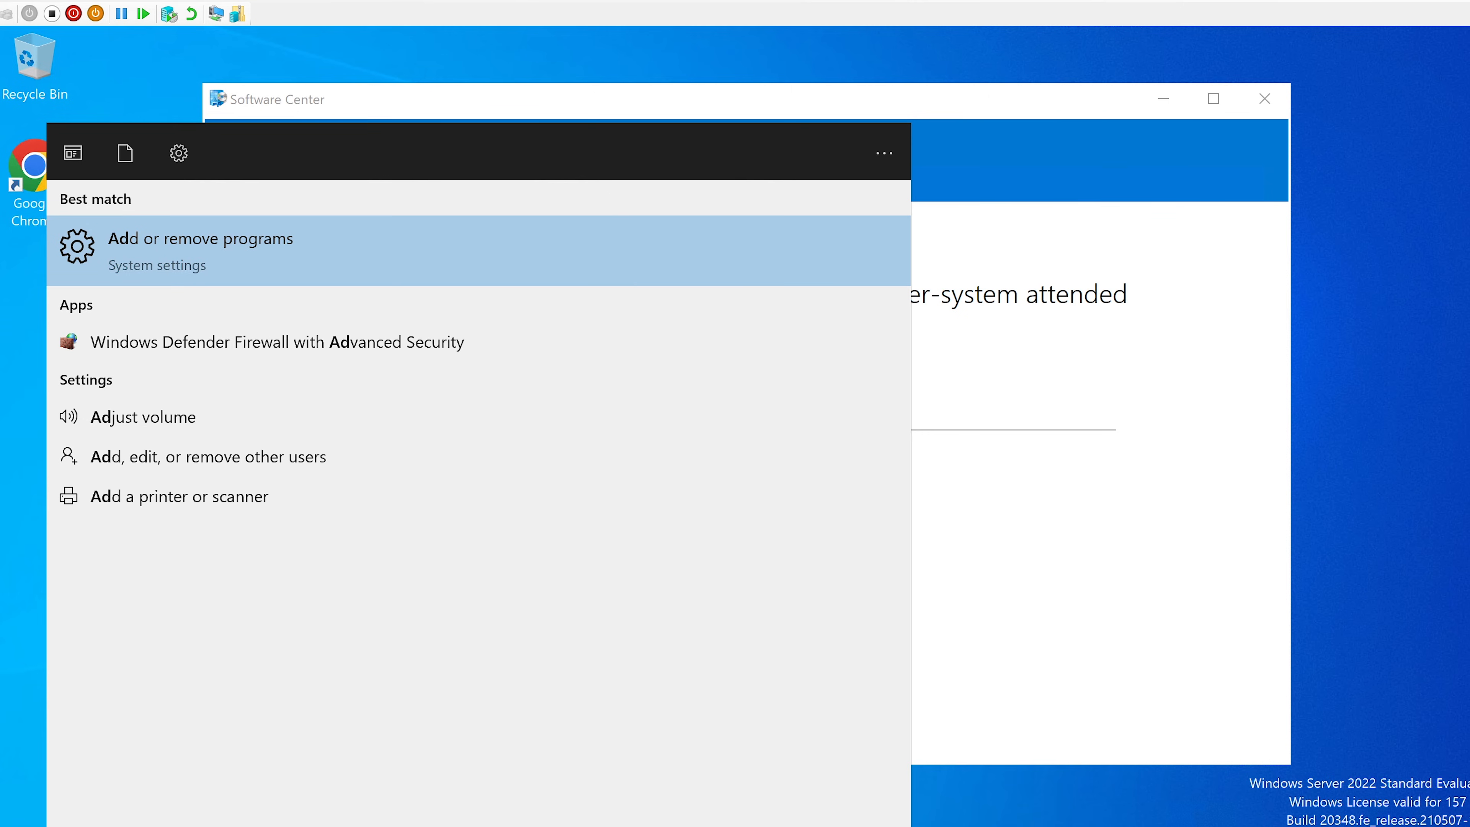
key("Return")
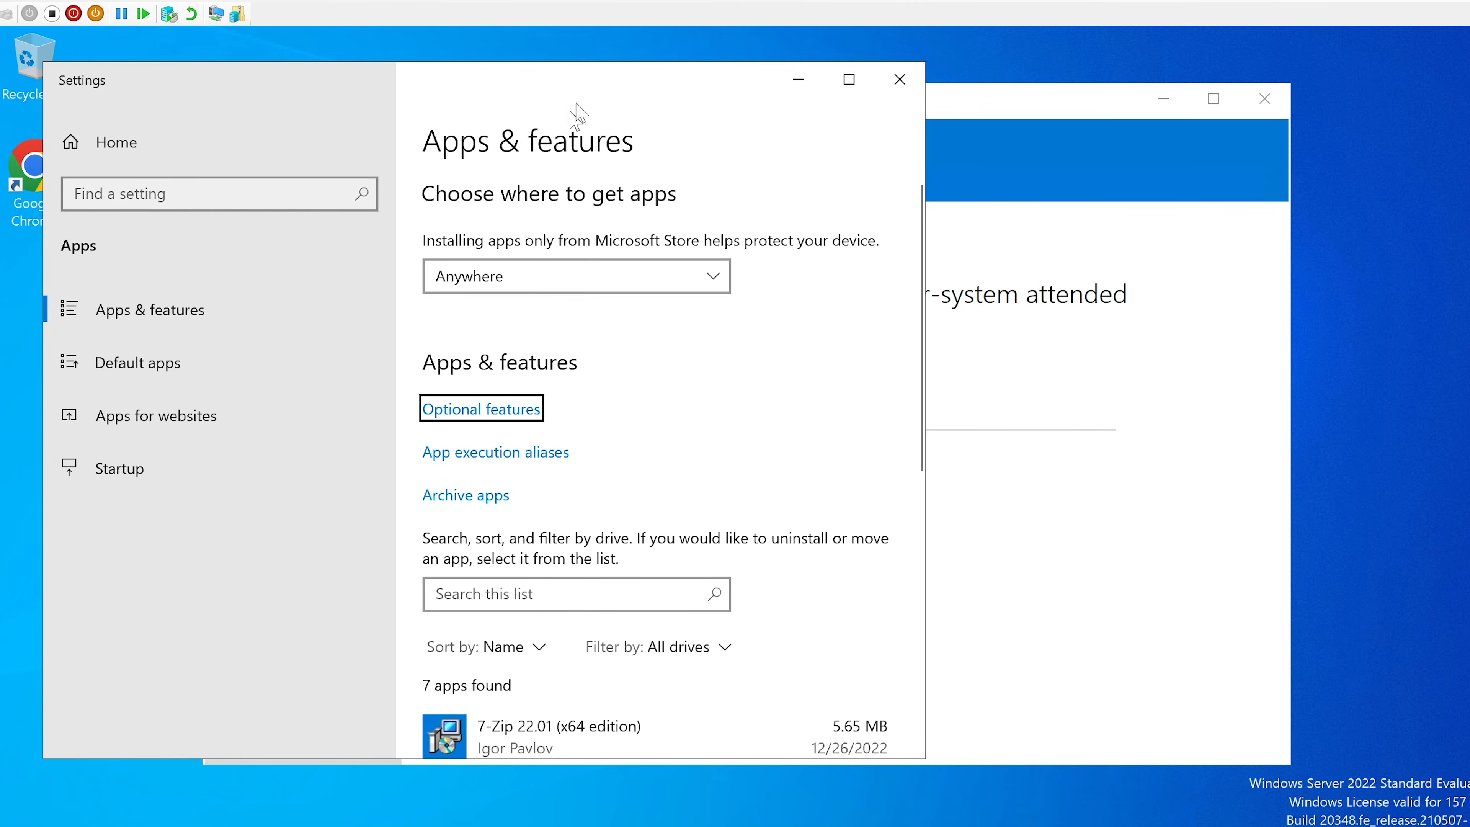
left_click_drag(605, 92, 776, 110)
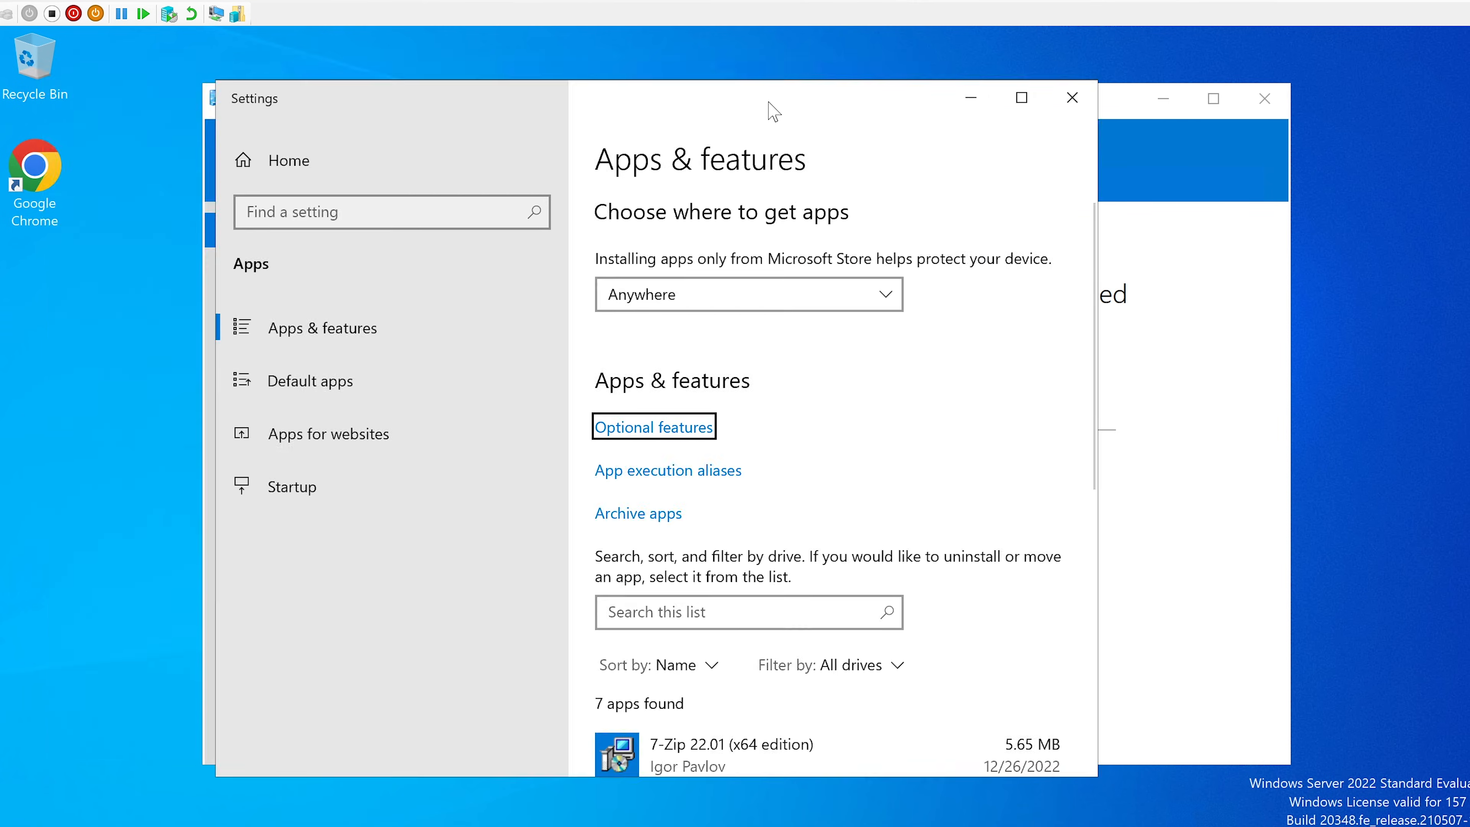
scroll(830, 651, "down", 2)
scroll(832, 660, "down", 2)
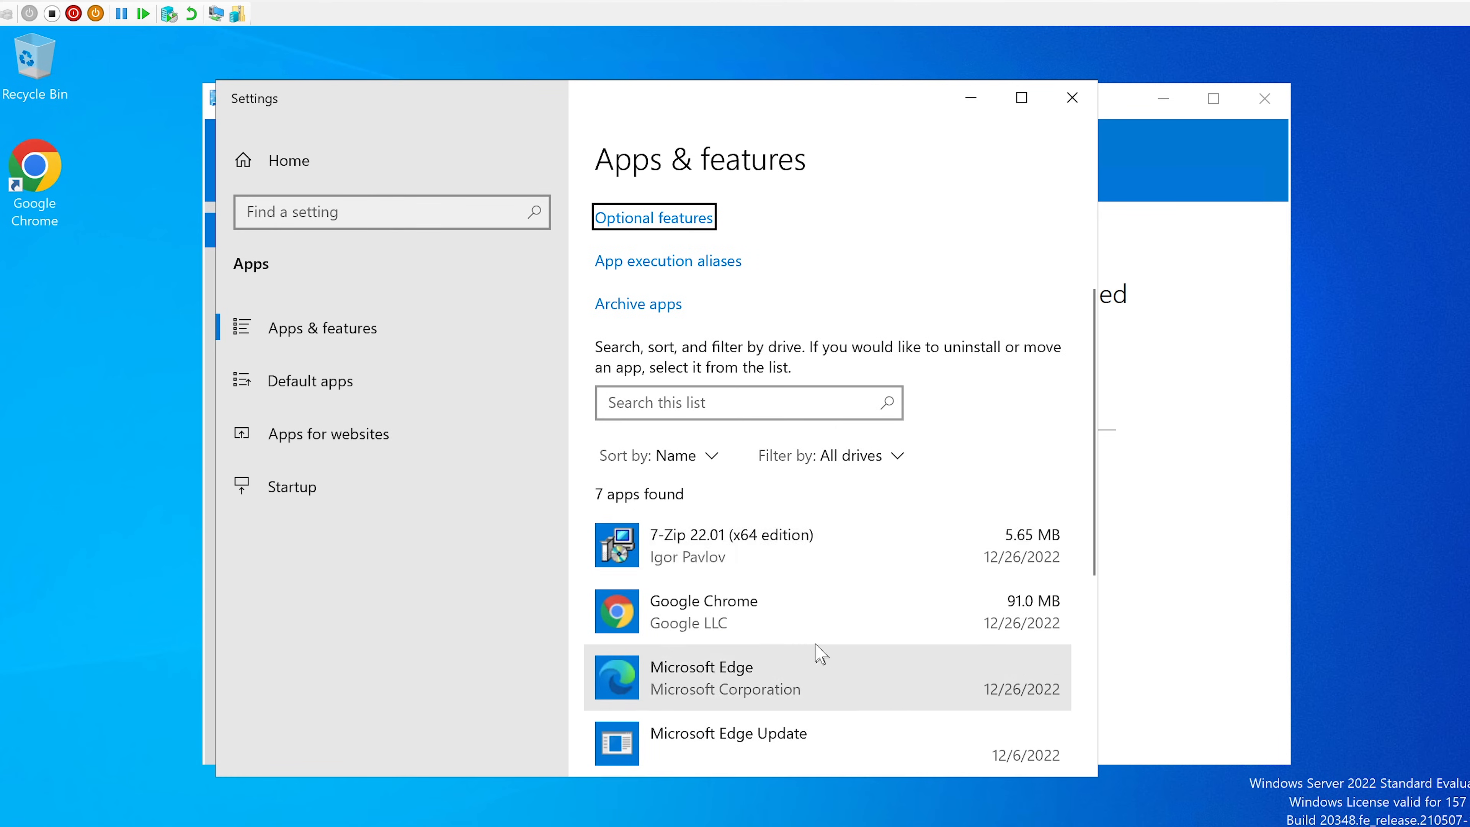
left_click(751, 554)
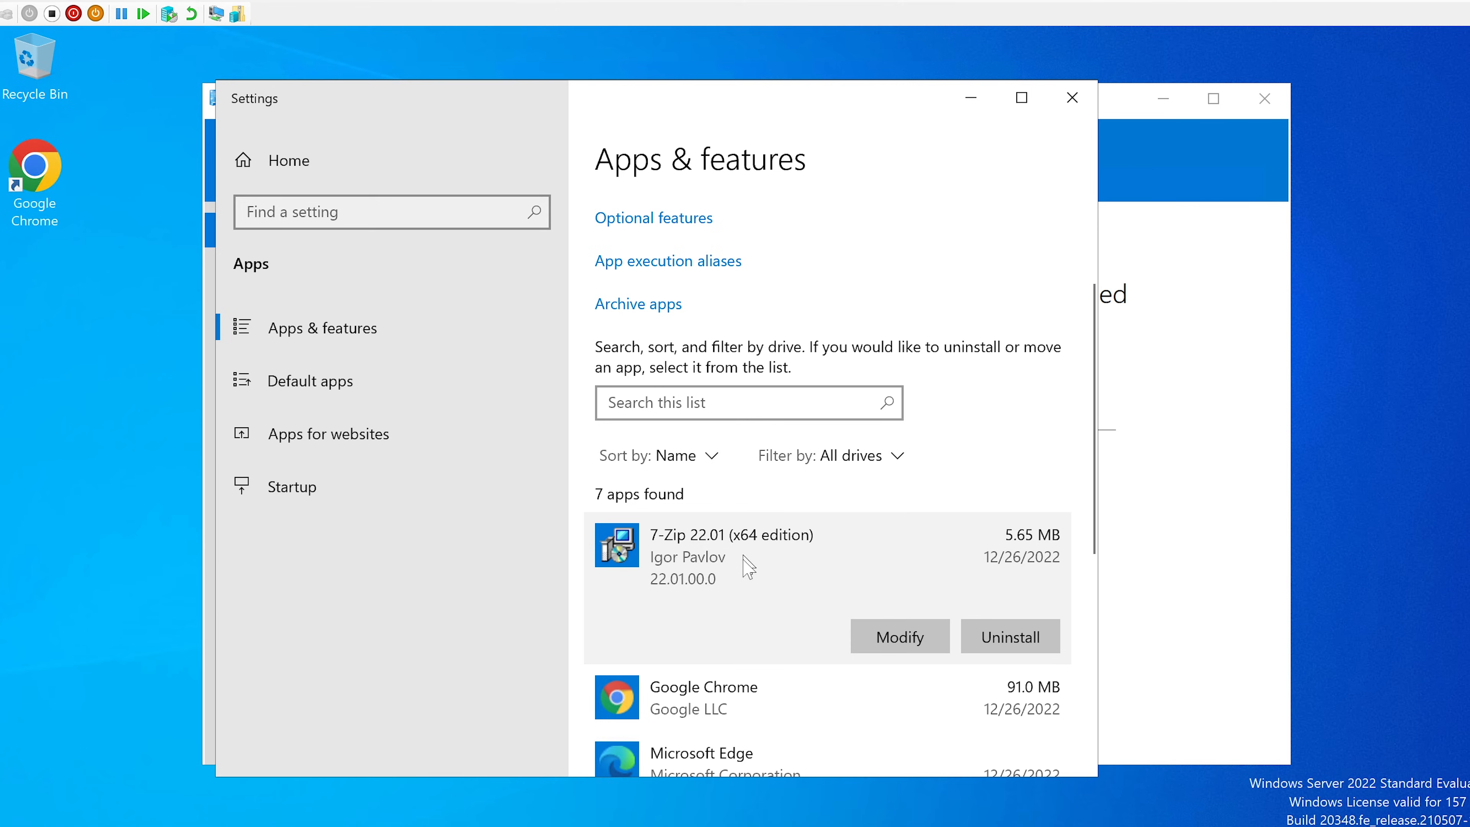
scroll(754, 600, "down", 2)
left_click(754, 601)
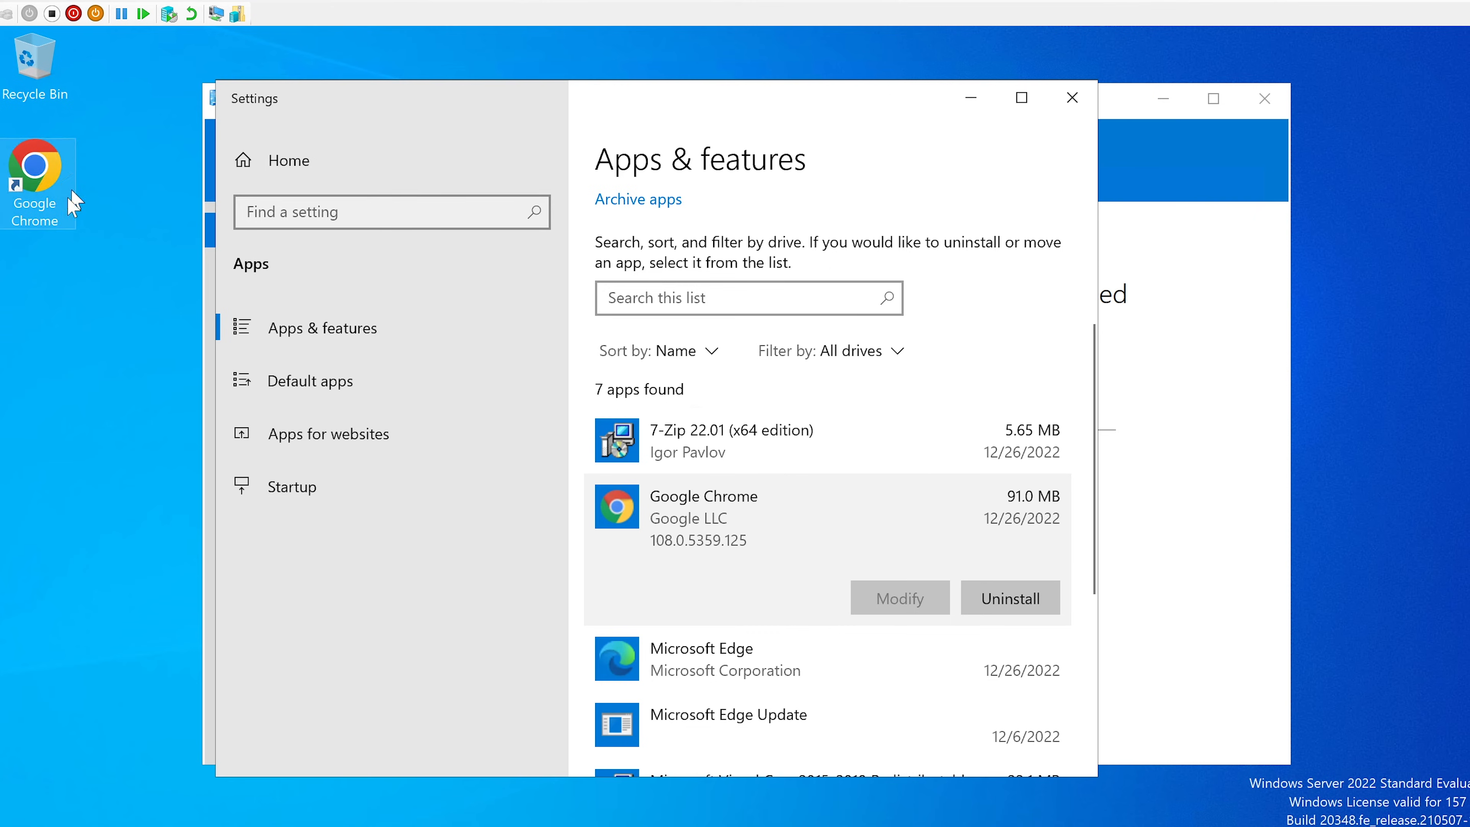
- Switch back to Software Center and check the installation status of Google Chrome in its application details
left_click(1027, 598)
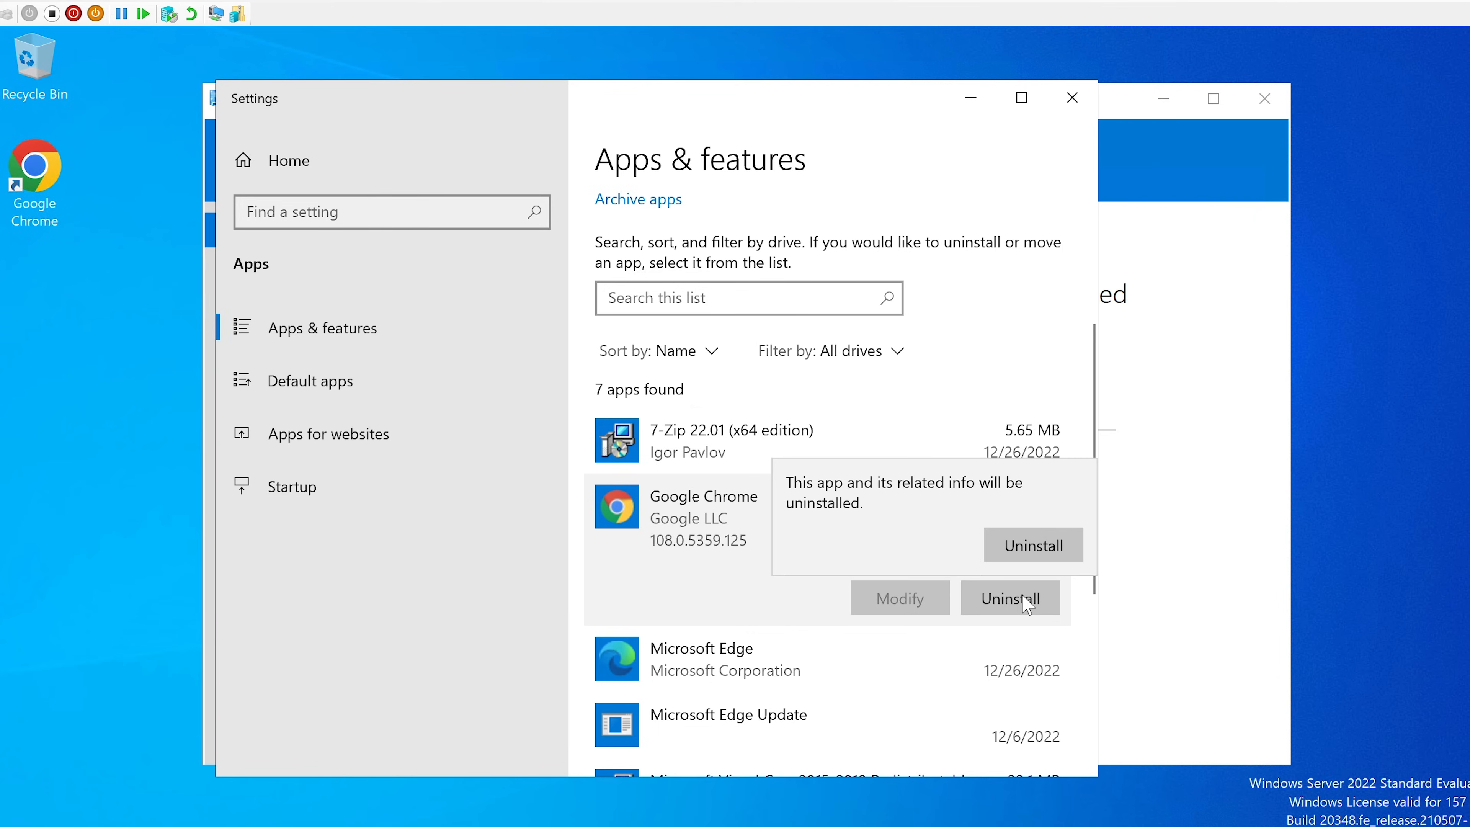
left_click(1164, 446)
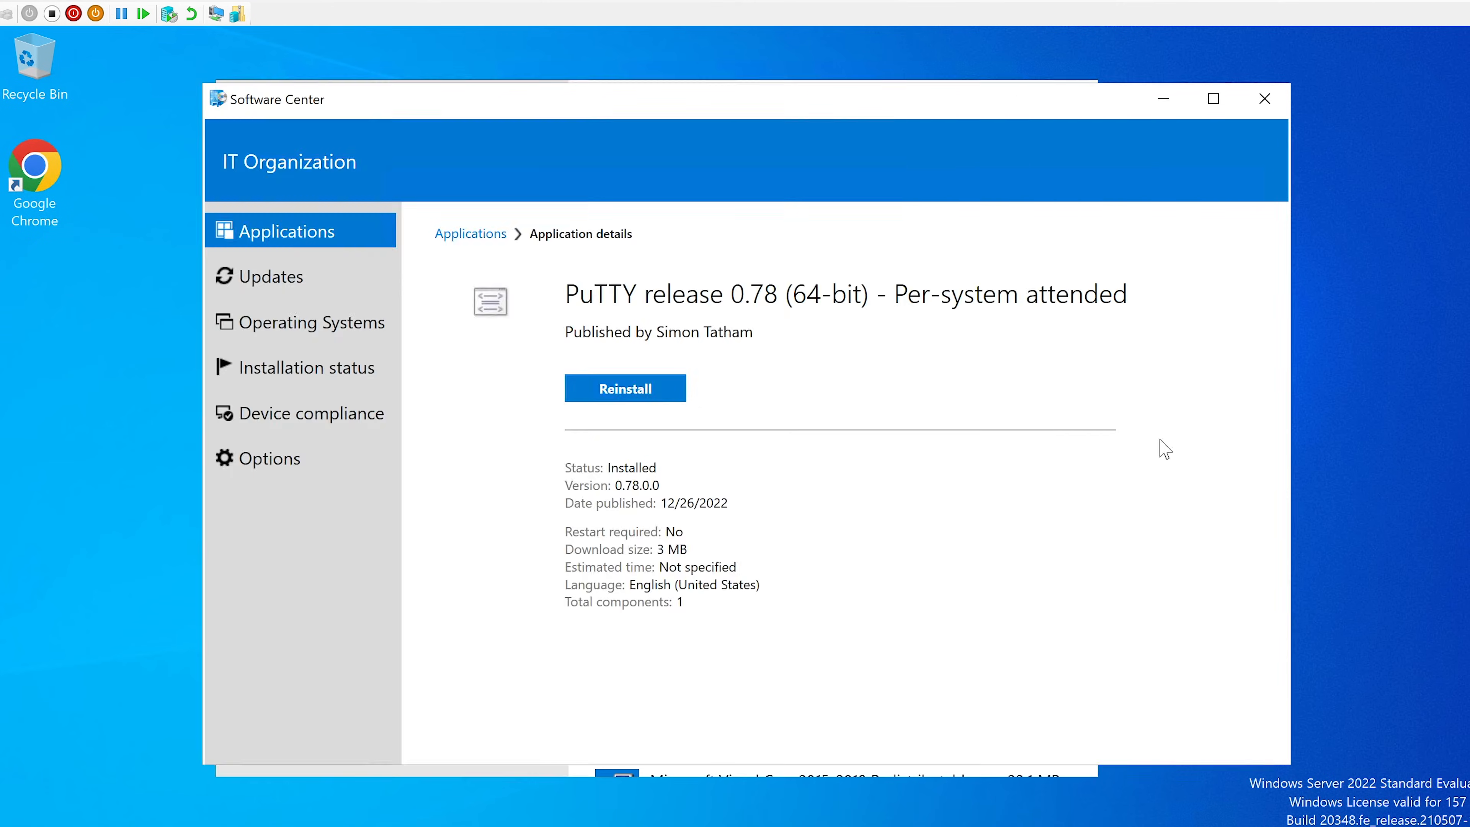
left_click(290, 242)
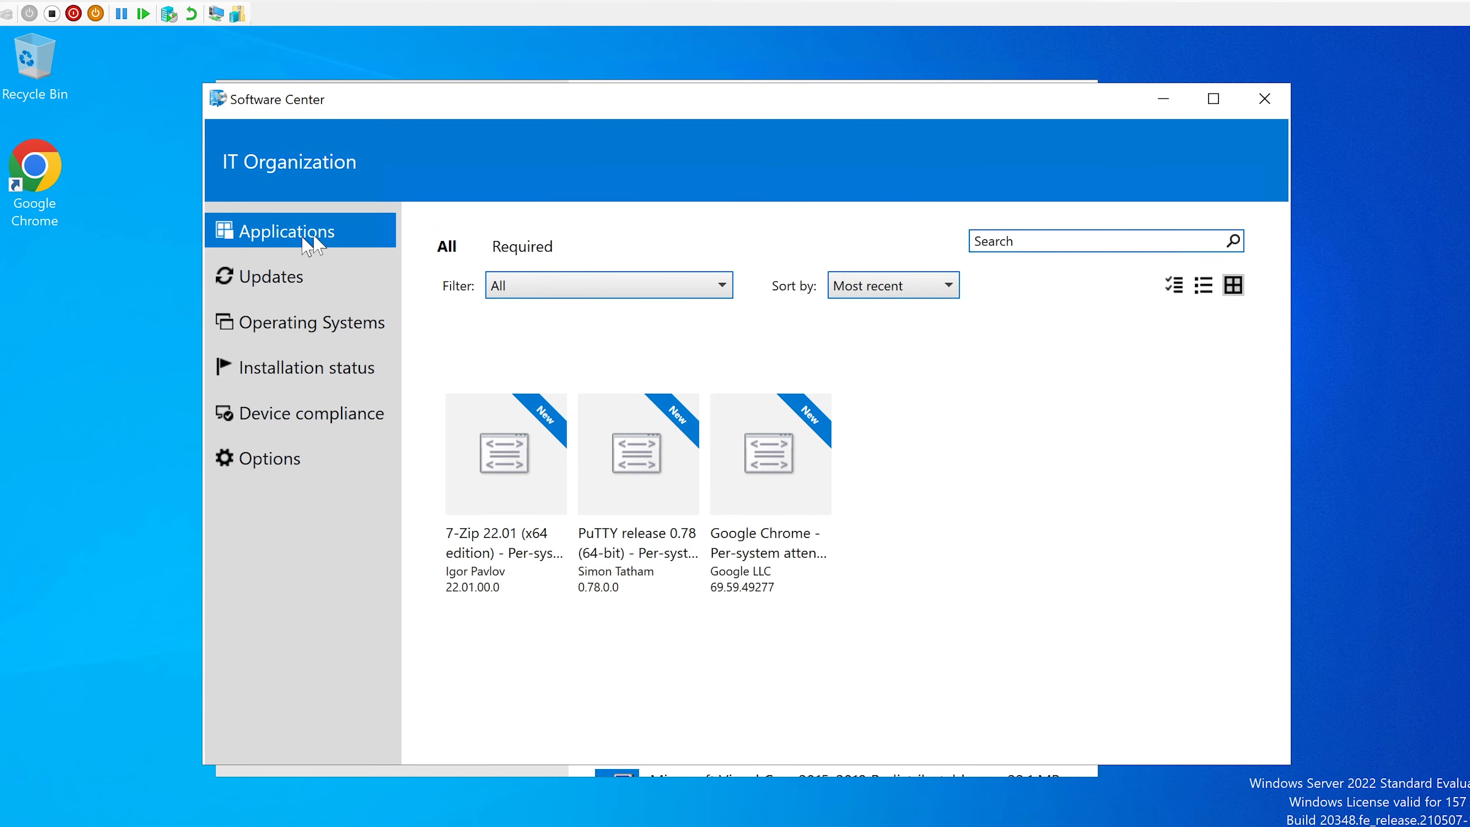
left_click(775, 463)
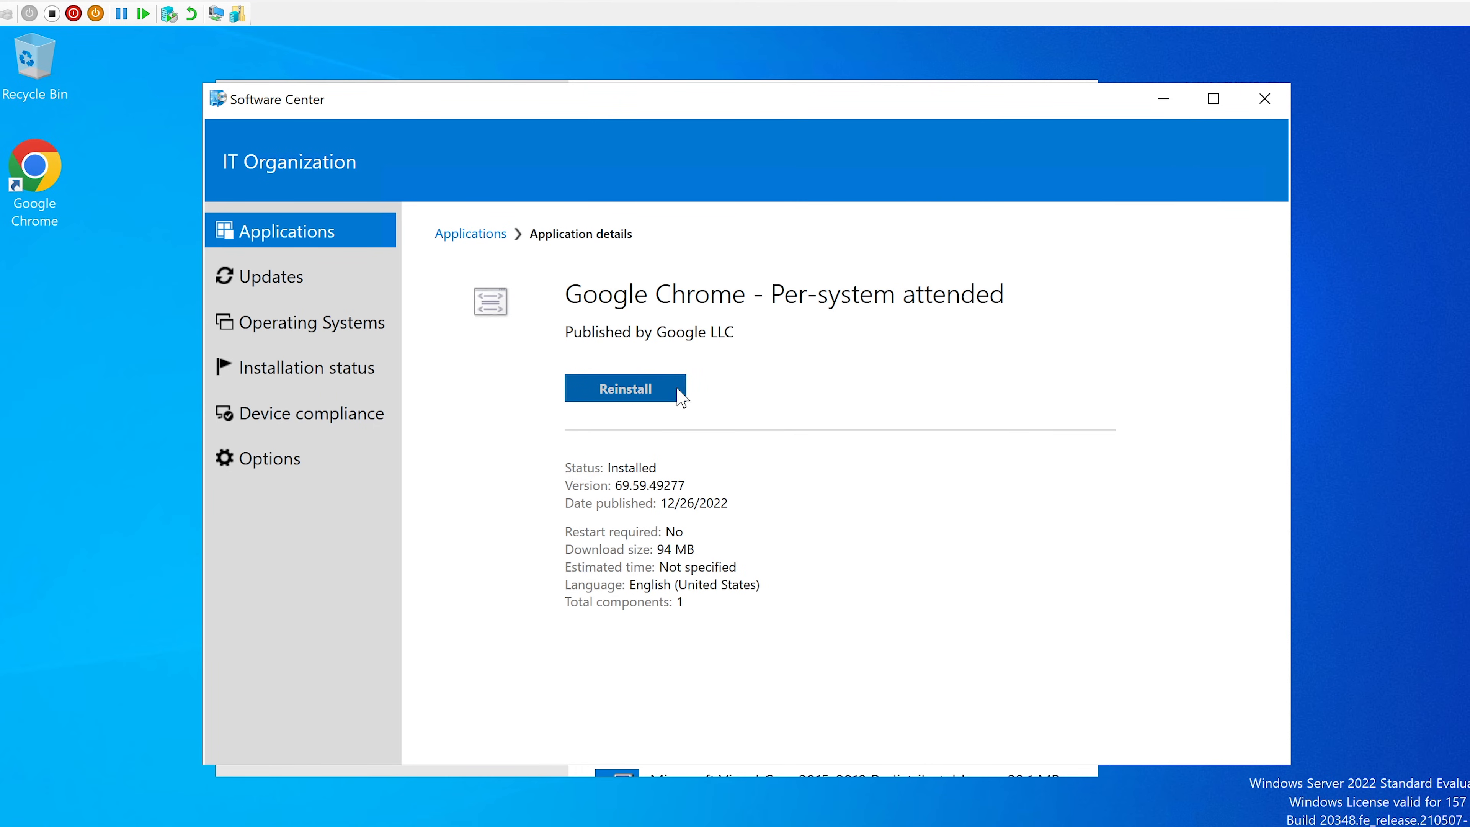
- Uninstall Google Chrome through Apps & features, allowing the Google Chrome Installer to make changes to the device
key("alt+Tab")
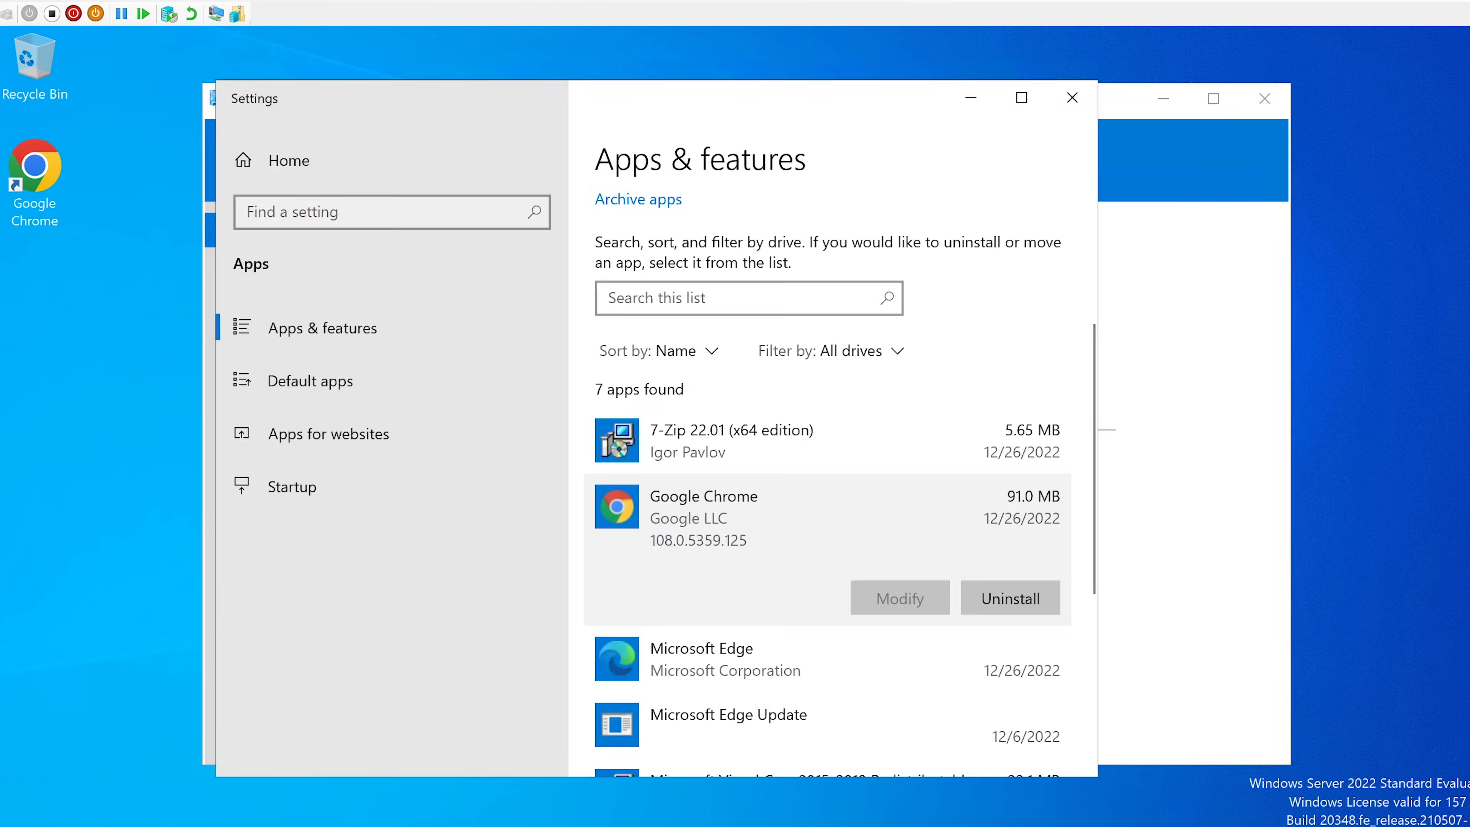
left_click(1022, 593)
left_click(1034, 547)
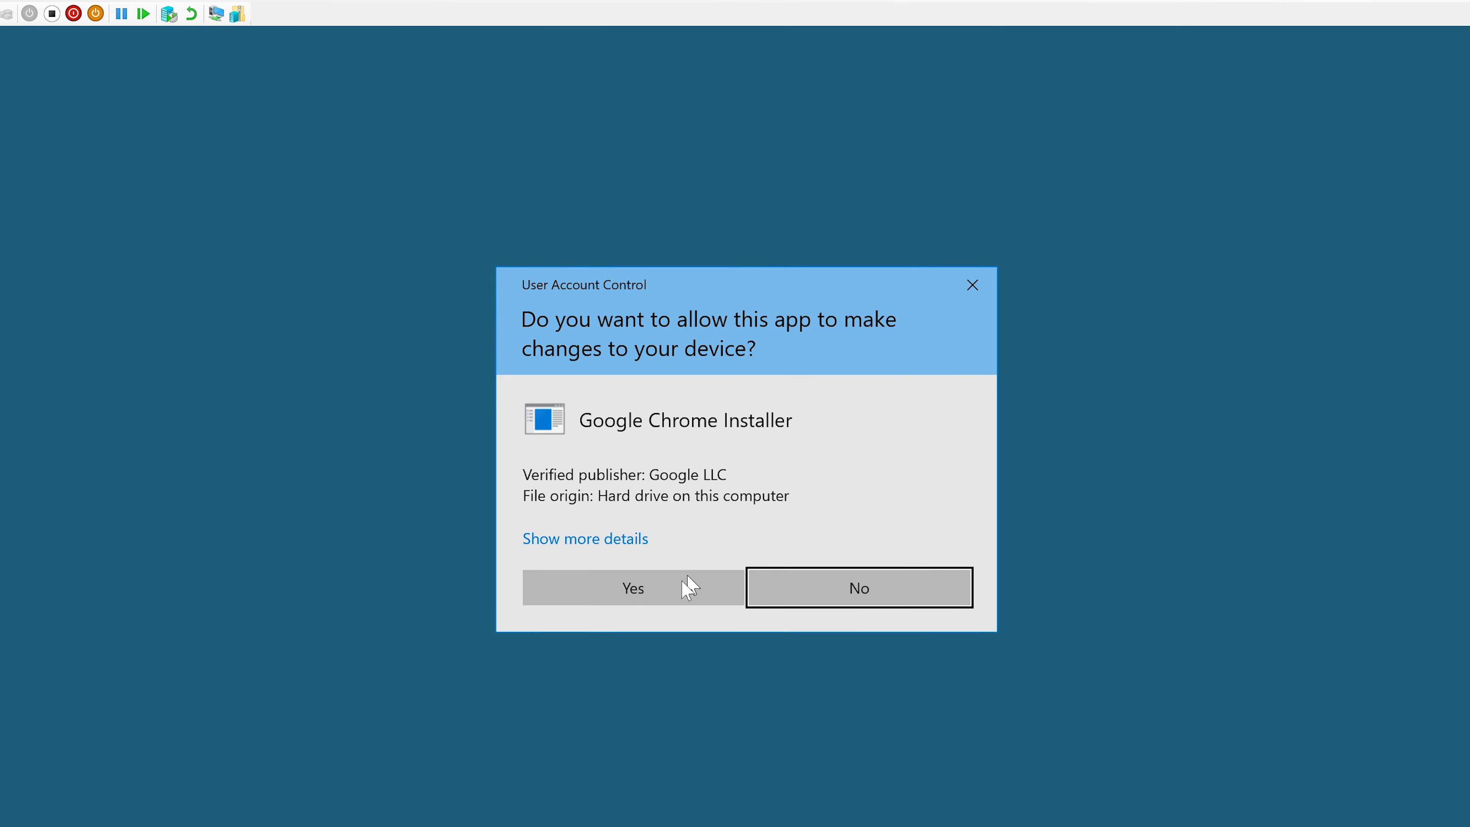
left_click(687, 586)
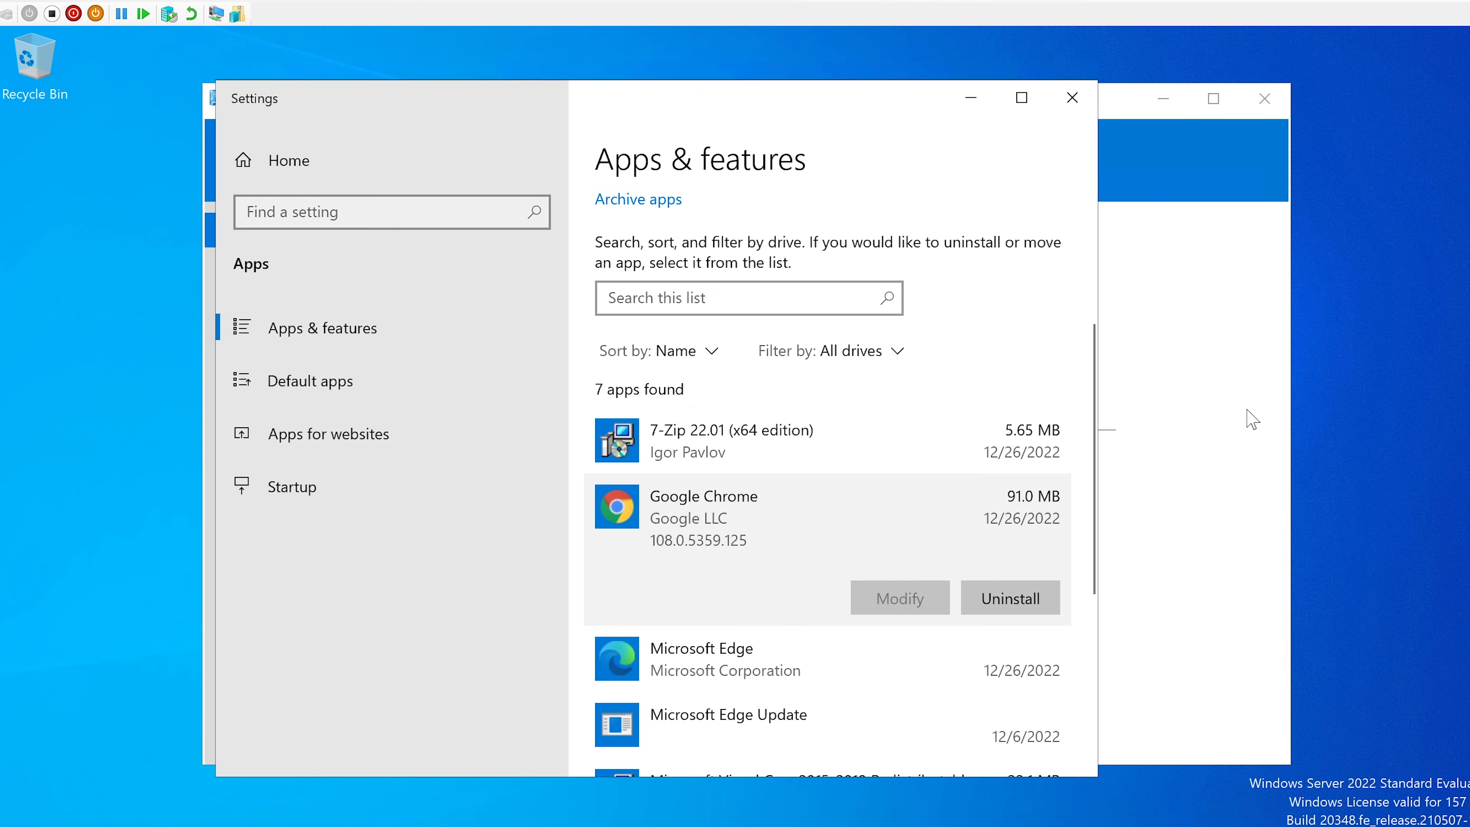
- Check the Google Chrome details in Software Center again and open Control Panel
left_click(1216, 425)
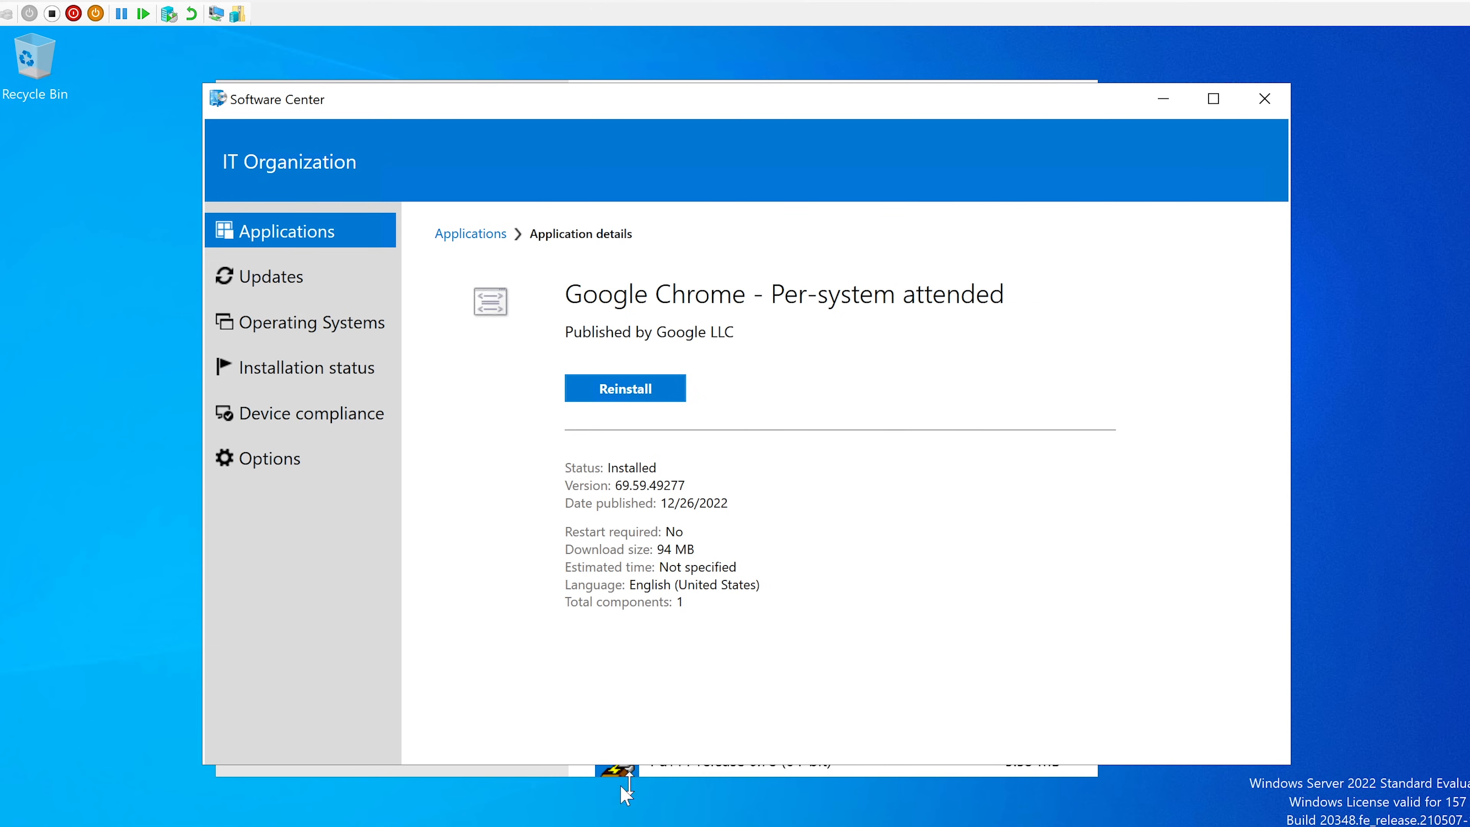
key("super")
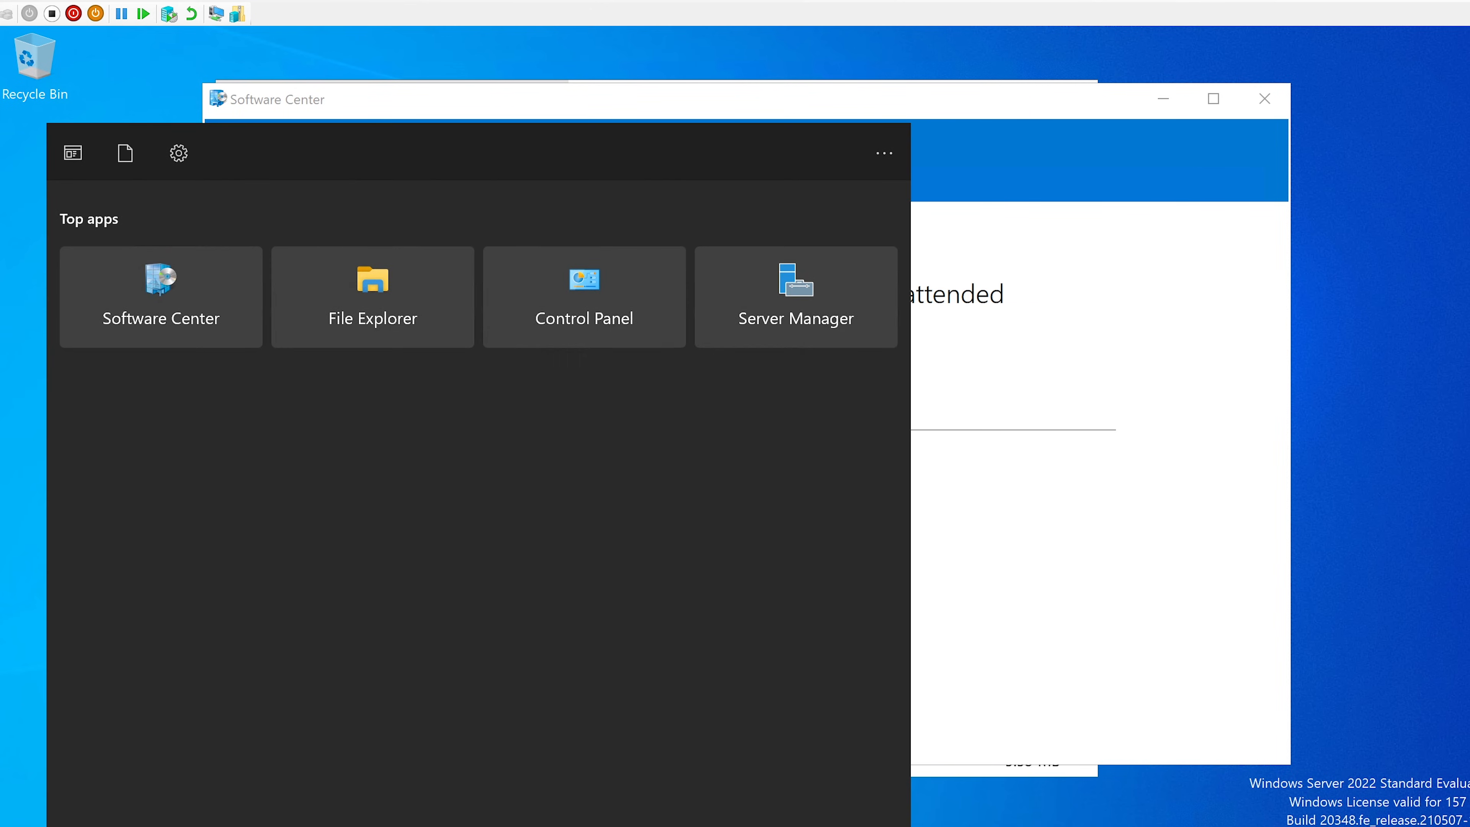
type("con")
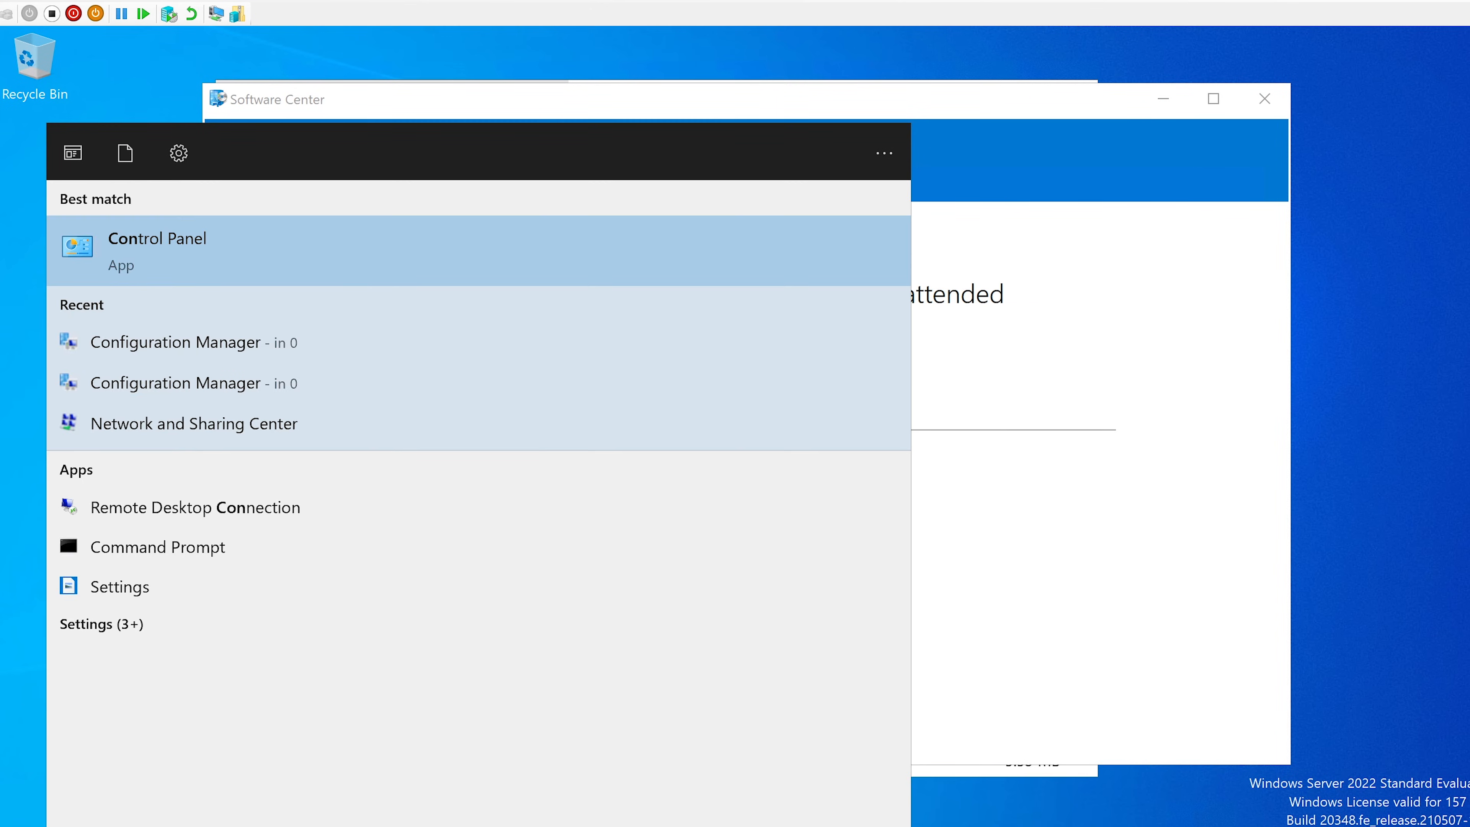
key("Return")
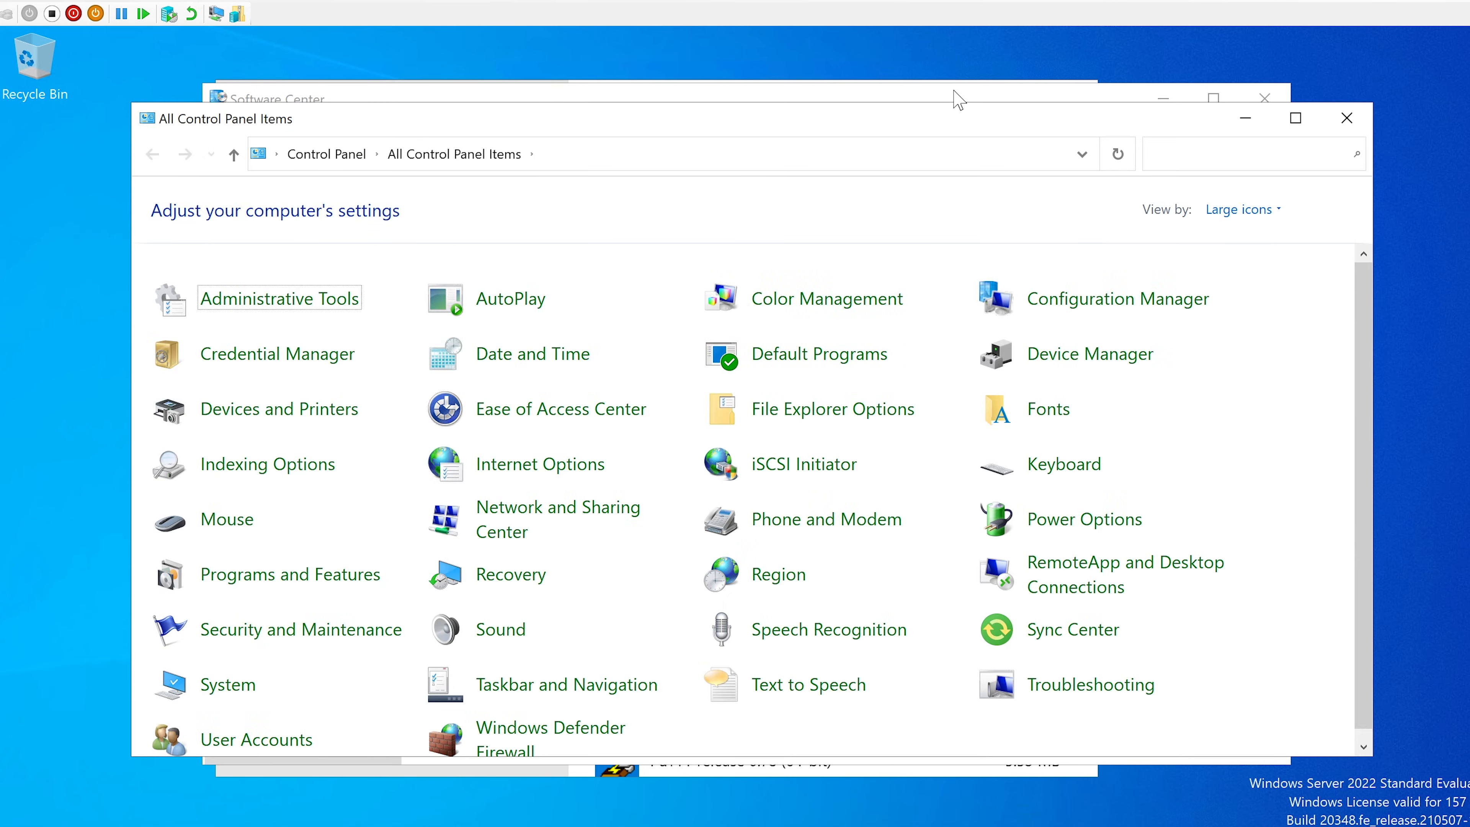
- Reload the Software Center application list and recheck the installation status of Google Chrome in its application details
left_click(955, 100)
left_click(267, 275)
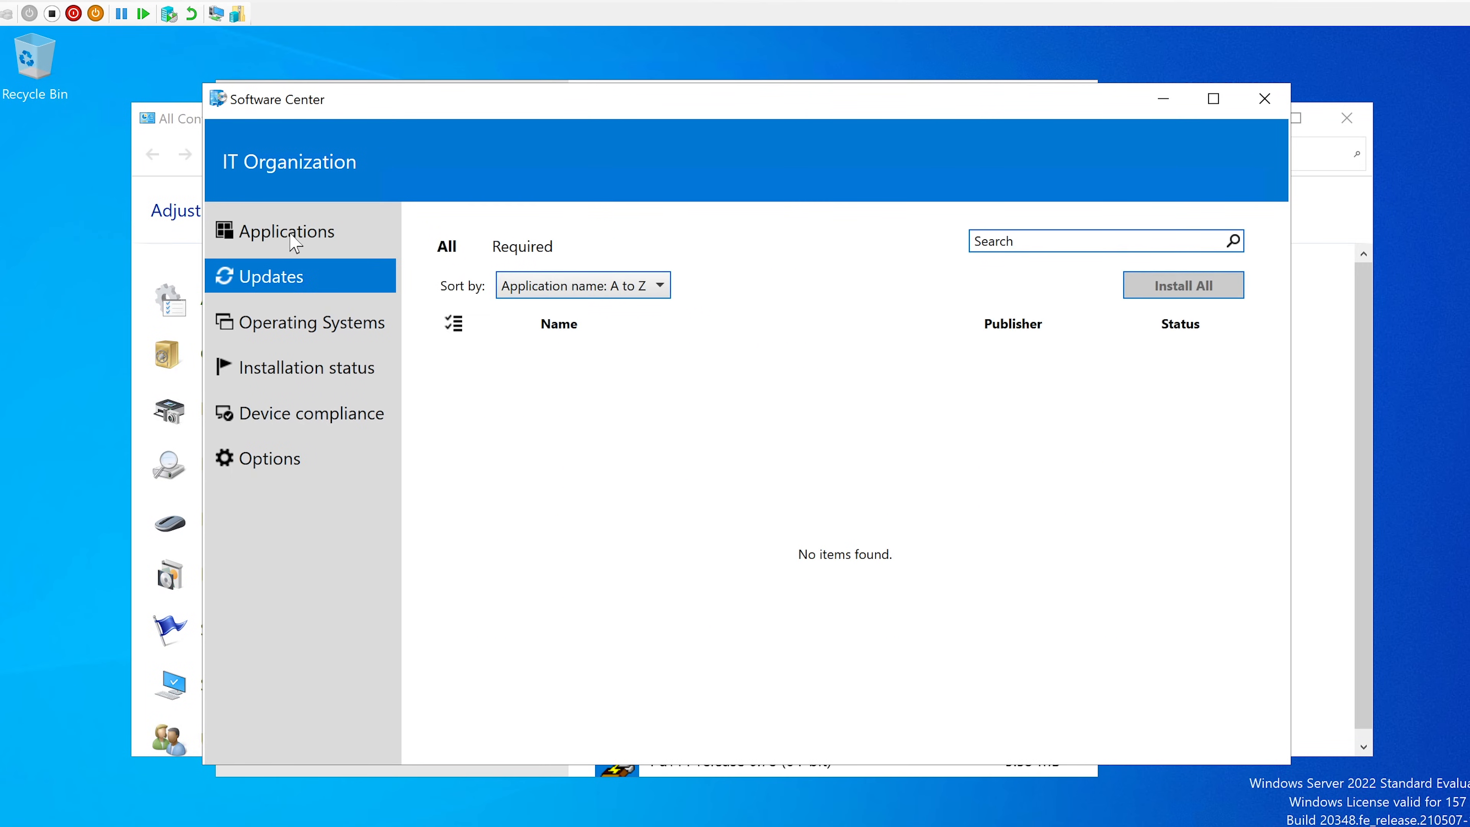
left_click(291, 238)
left_click(744, 486)
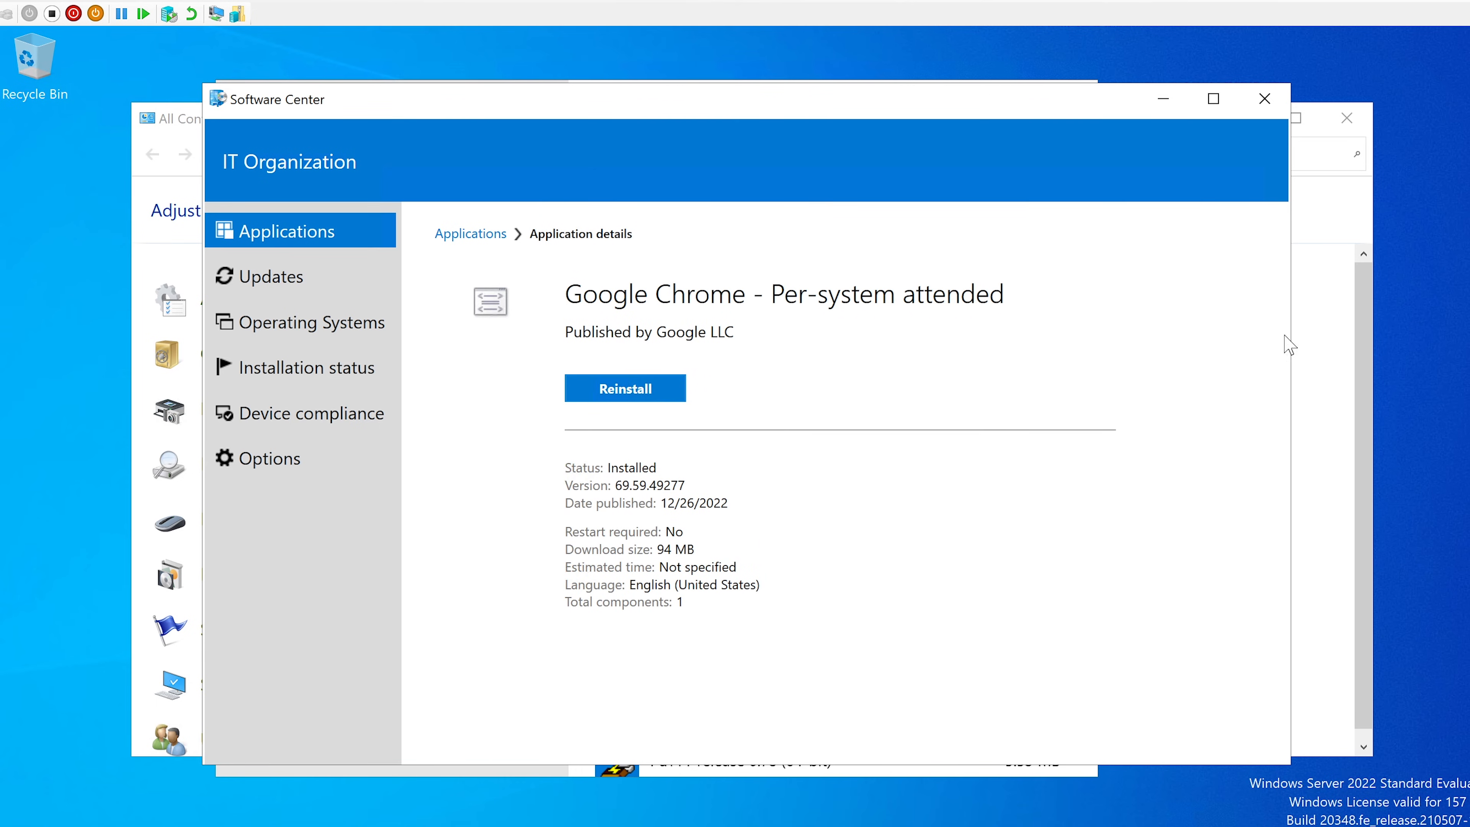
- Open the Configuration Manager client properties from Control Panel and close the Control Panel window
left_click(1367, 310)
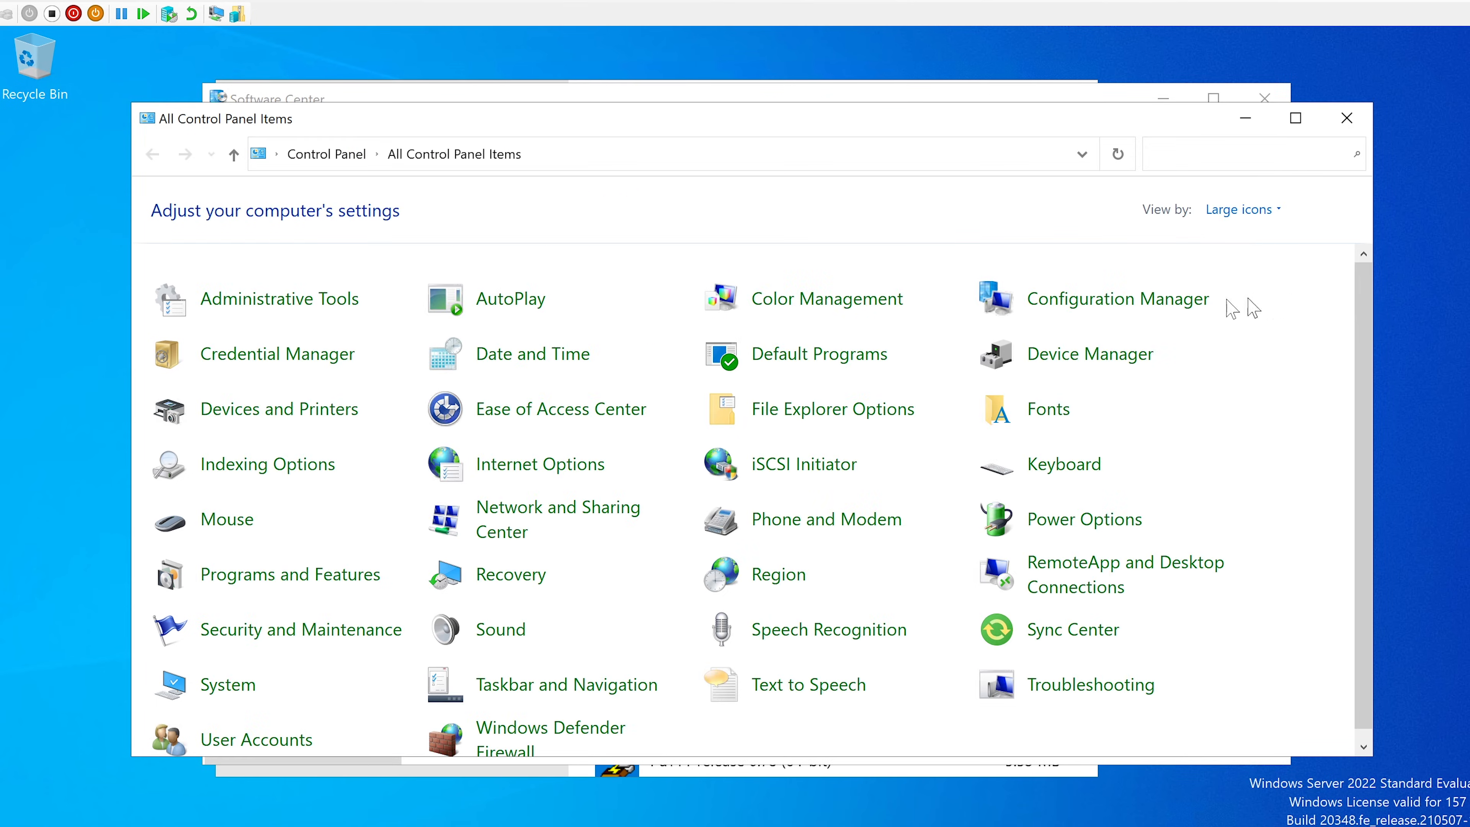
left_click(1148, 310)
left_click(1347, 119)
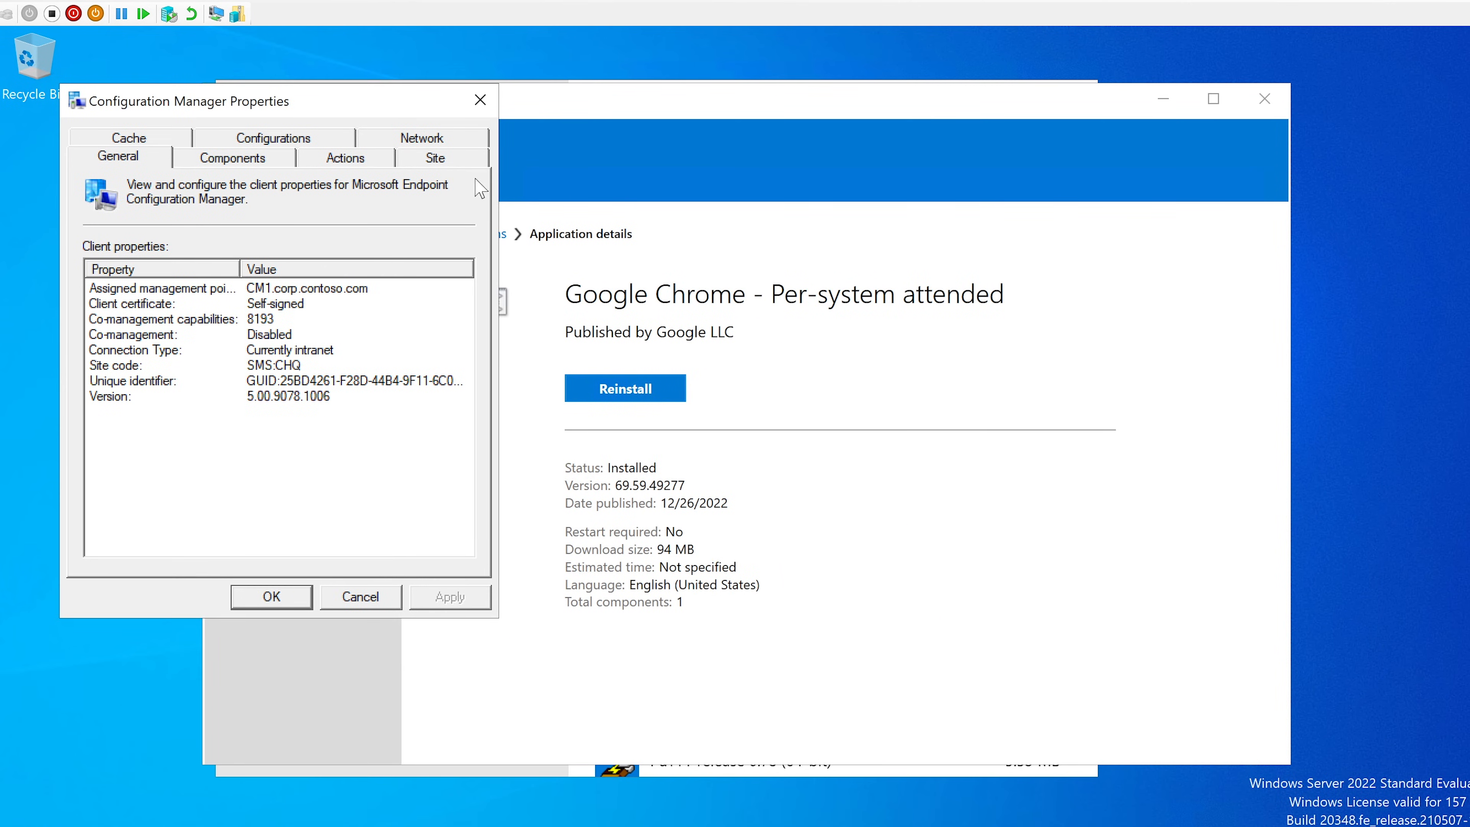
- Run the Application Deployment Evaluation Cycle and the Discovery Data Collection Cycle on the client
left_click(320, 164)
left_click(165, 279)
left_click(405, 546)
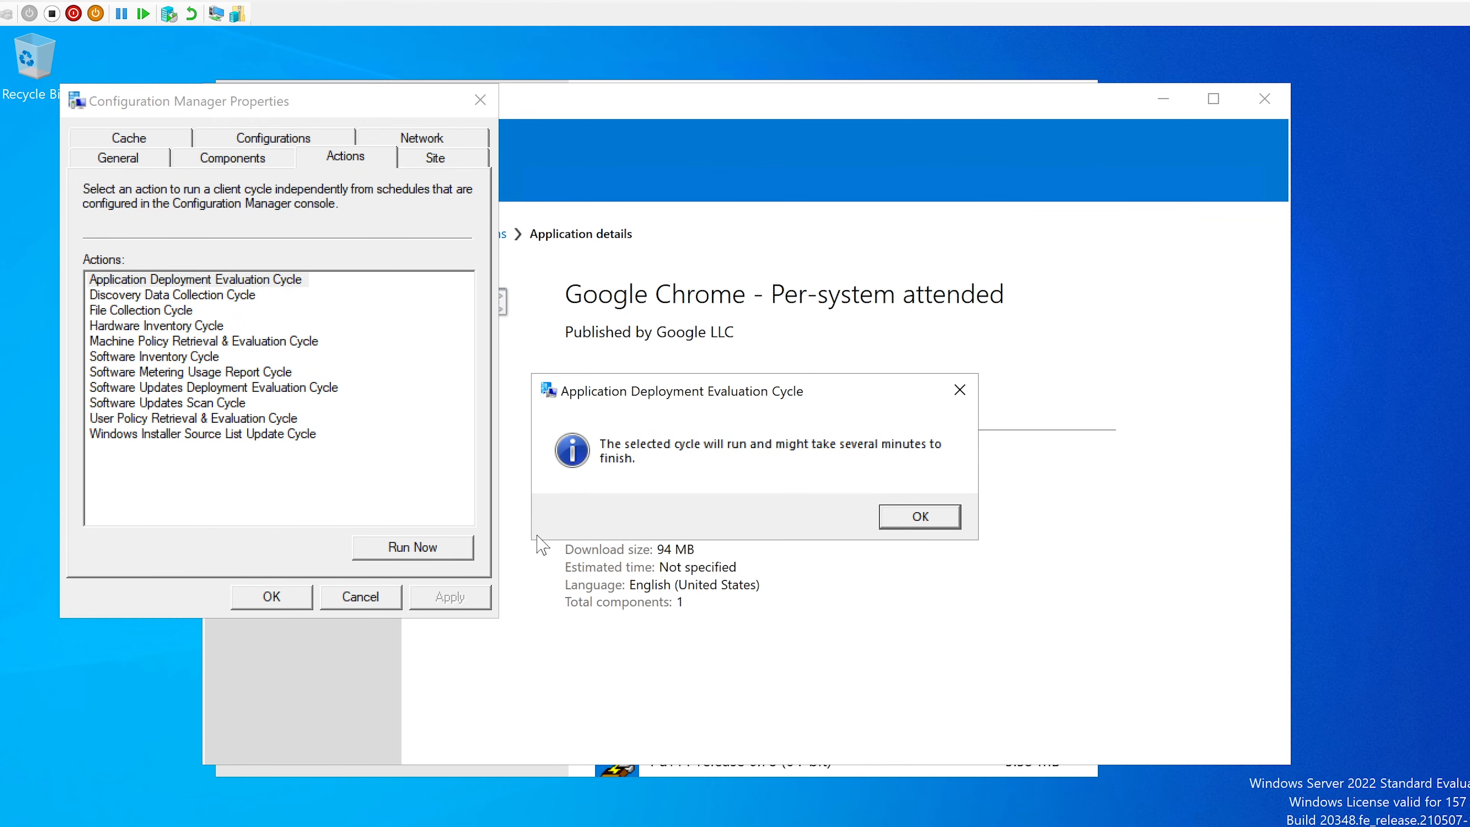
left_click(915, 517)
left_click(159, 296)
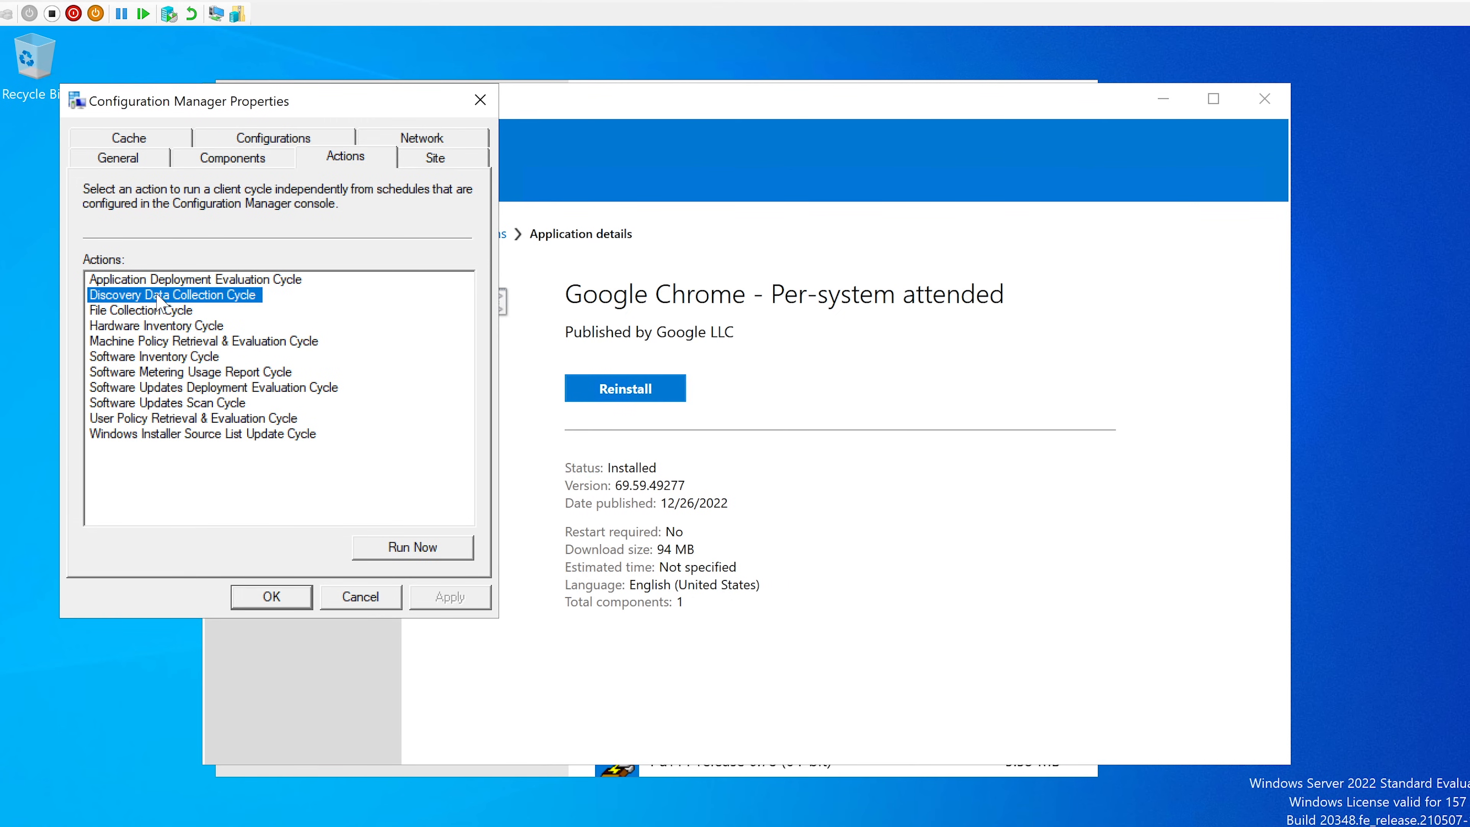
left_click(405, 547)
left_click(926, 517)
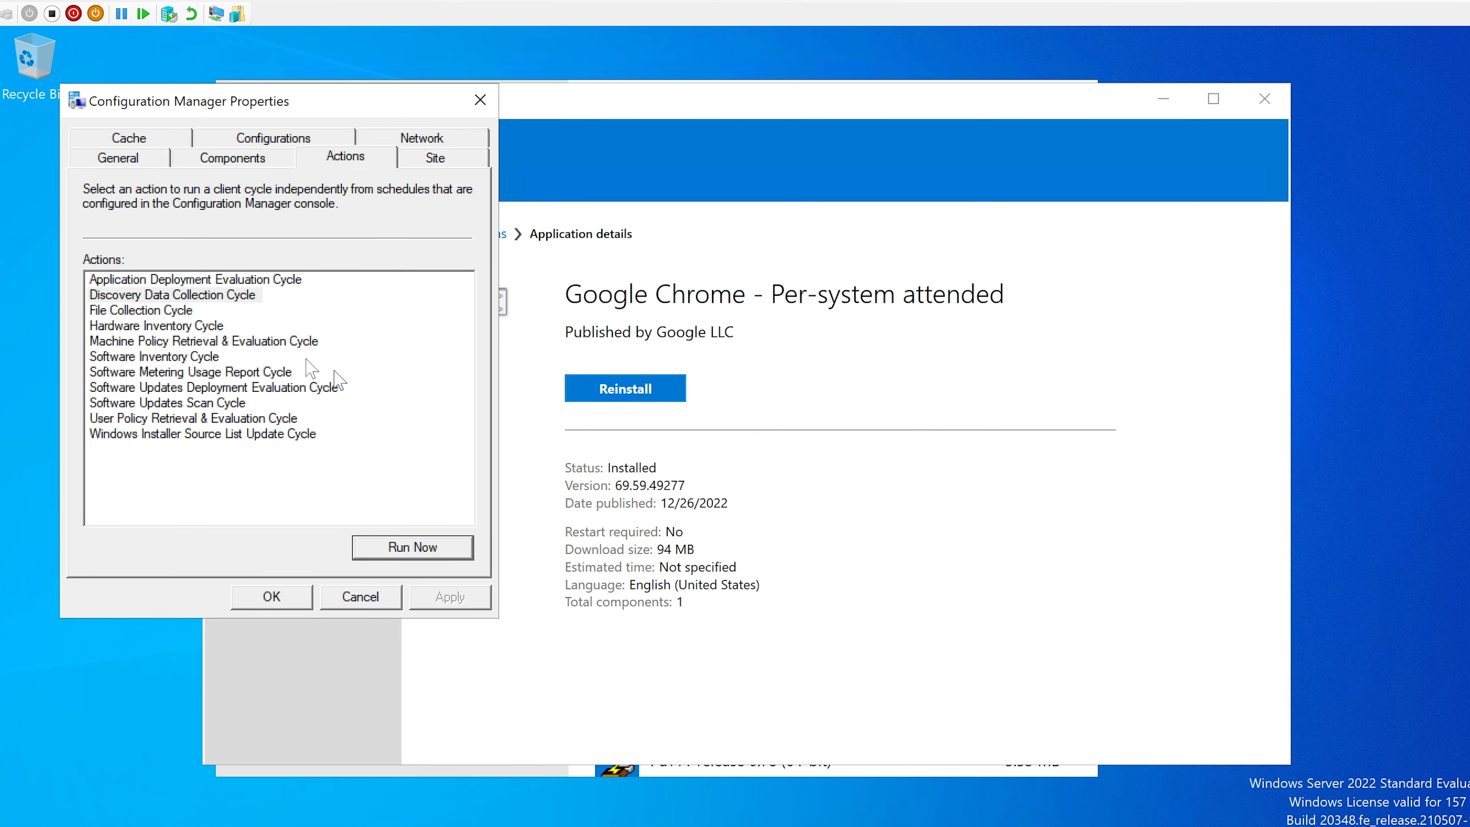
- Run the File Collection Cycle and the Hardware Inventory Cycle on the client
left_click(170, 311)
left_click(425, 553)
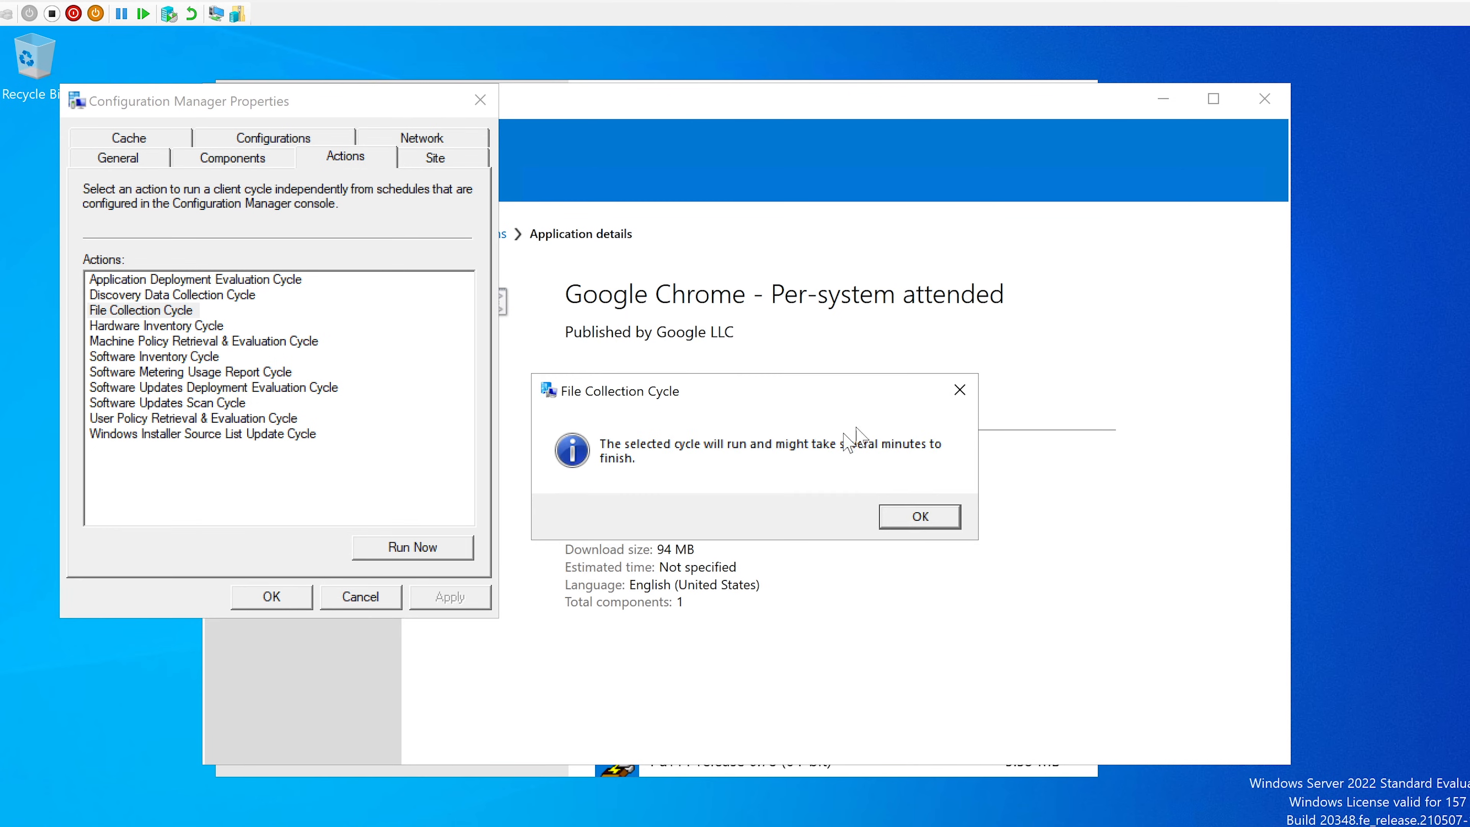
left_click(922, 515)
left_click(158, 326)
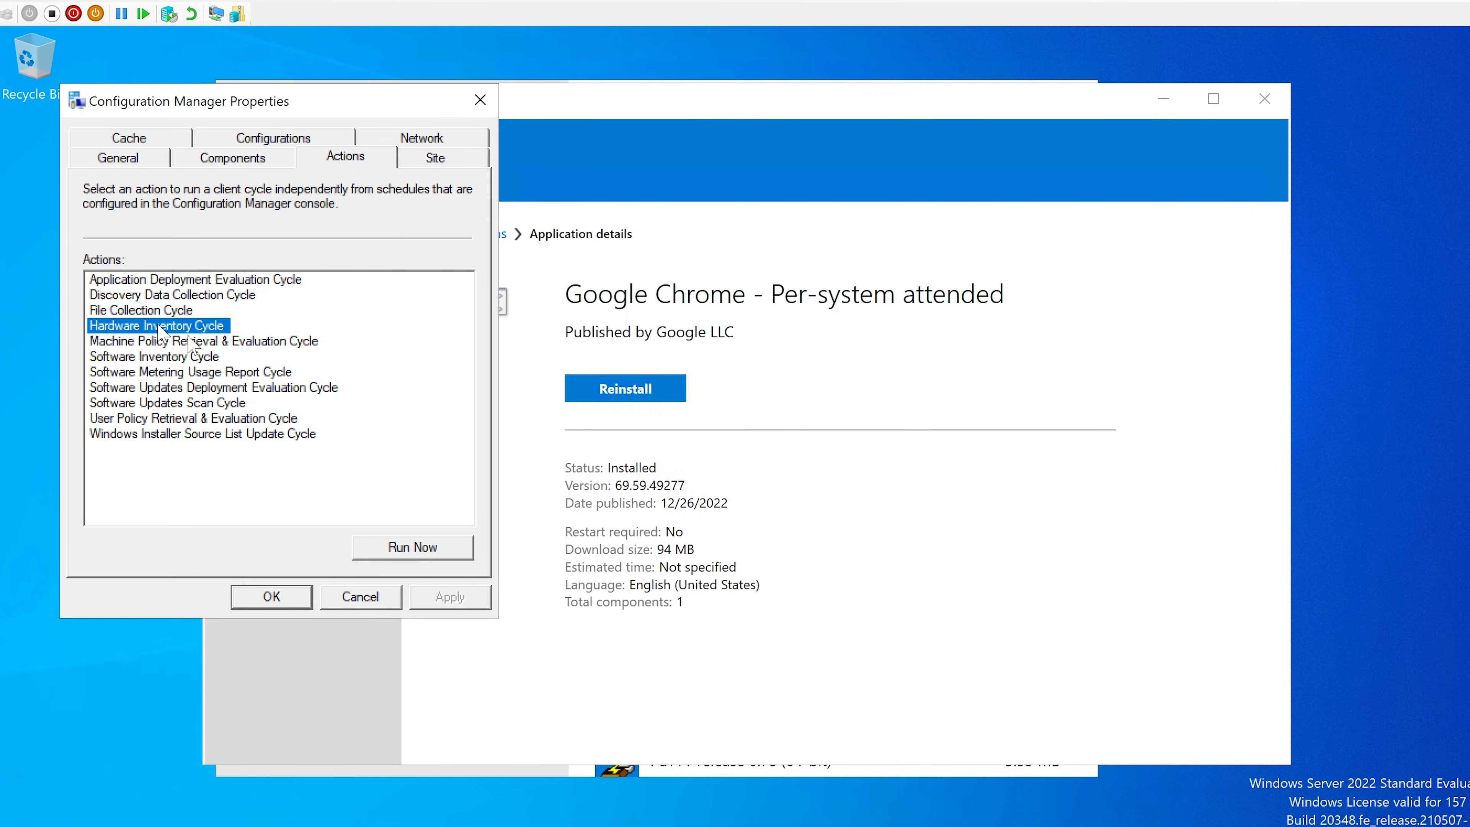
left_click(424, 546)
left_click(921, 516)
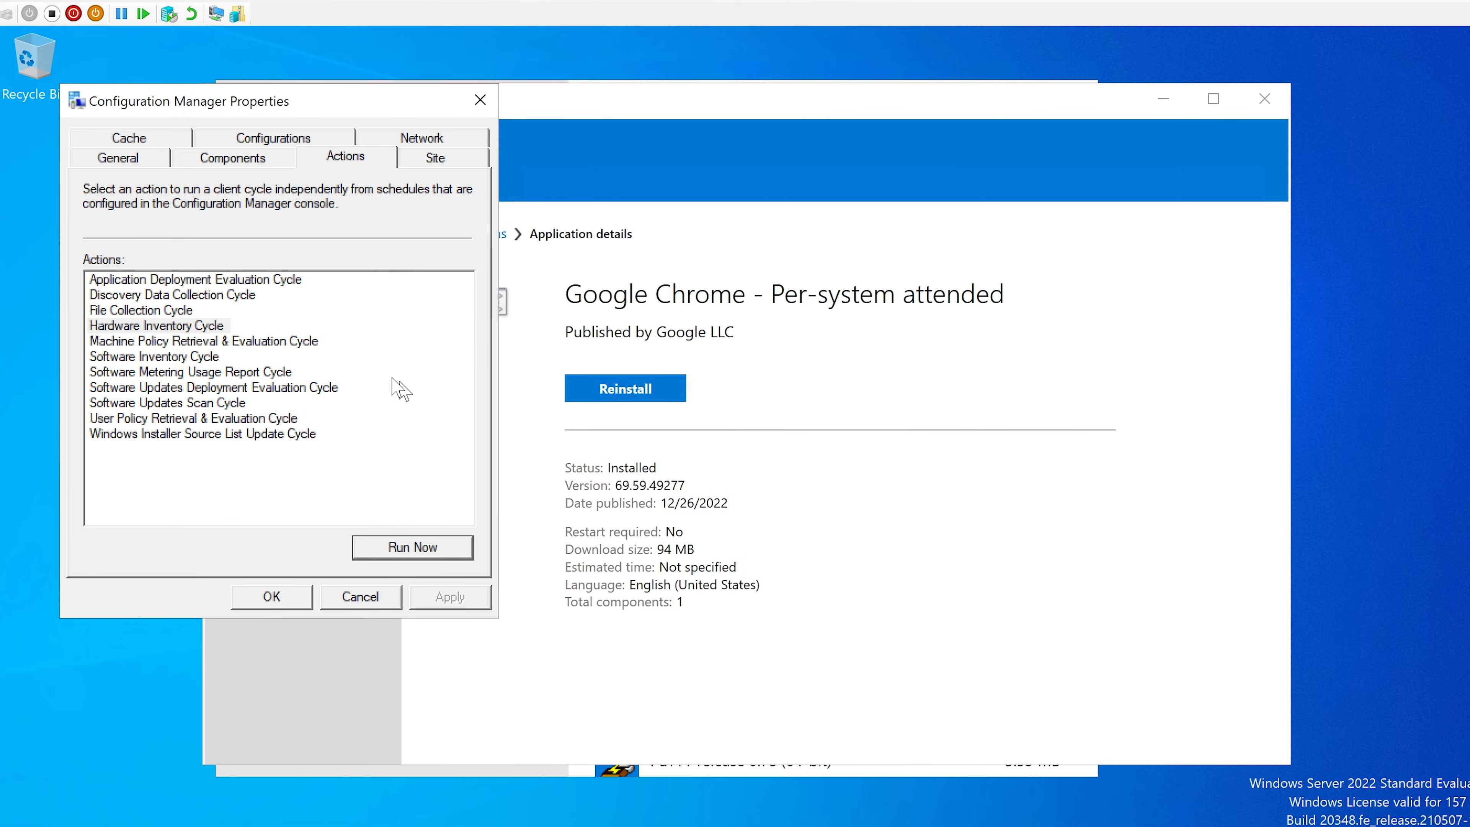
- Run the Machine Policy Retrieval & Evaluation Cycle and the Software Inventory Cycle on the client
left_click(216, 343)
left_click(438, 546)
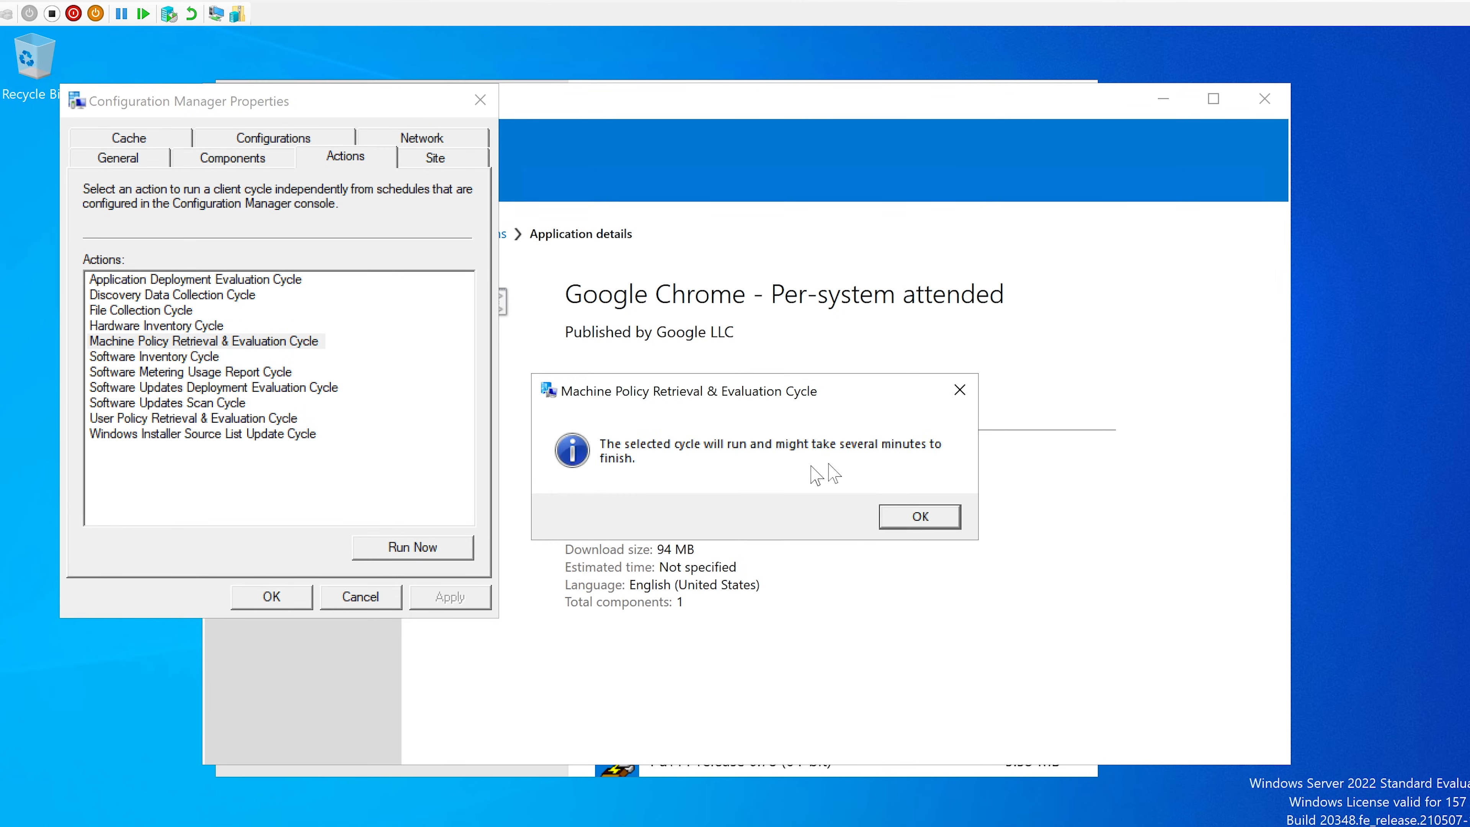
left_click(921, 516)
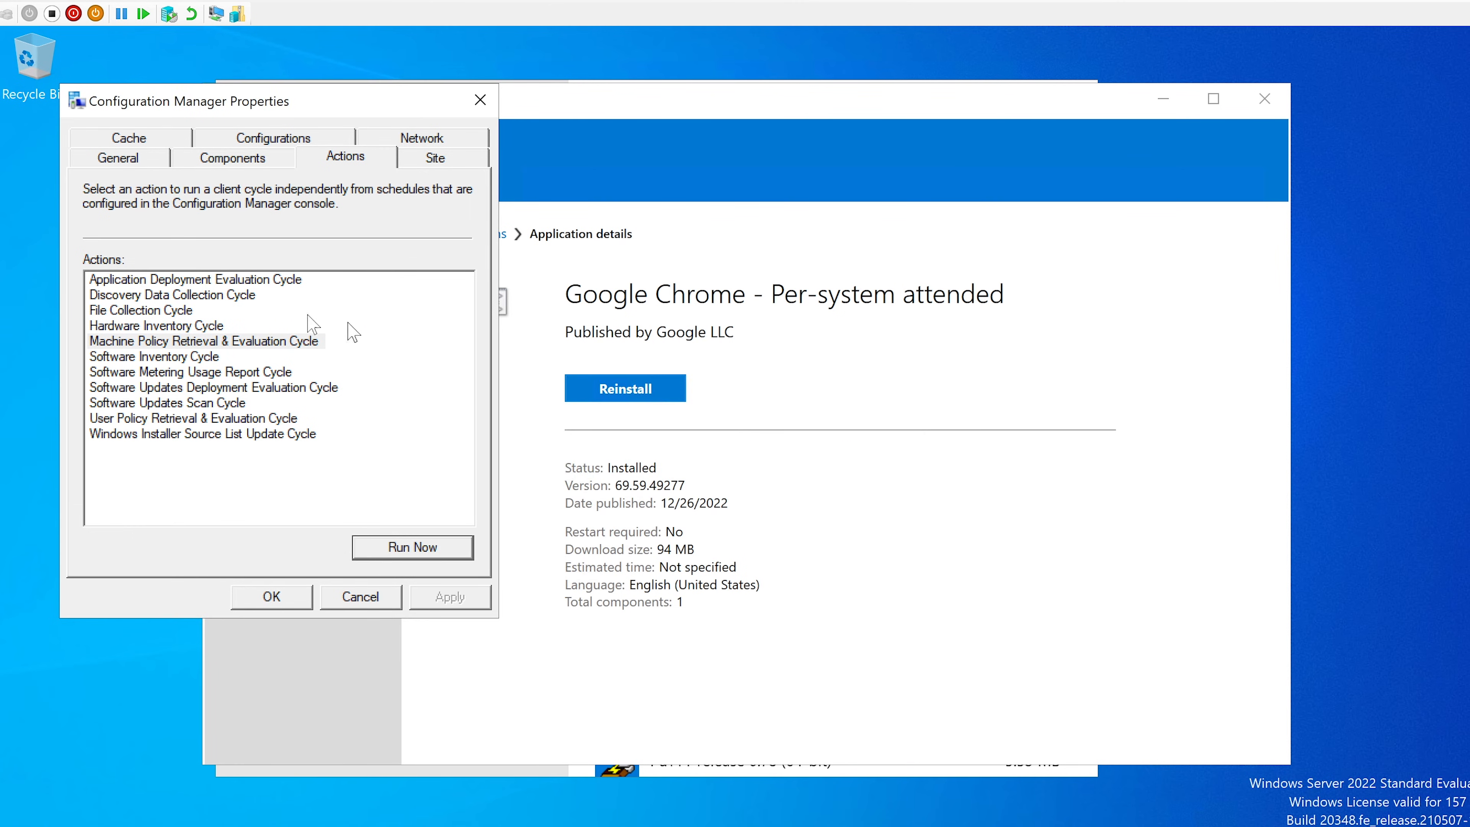
left_click(184, 356)
left_click(408, 546)
left_click(897, 518)
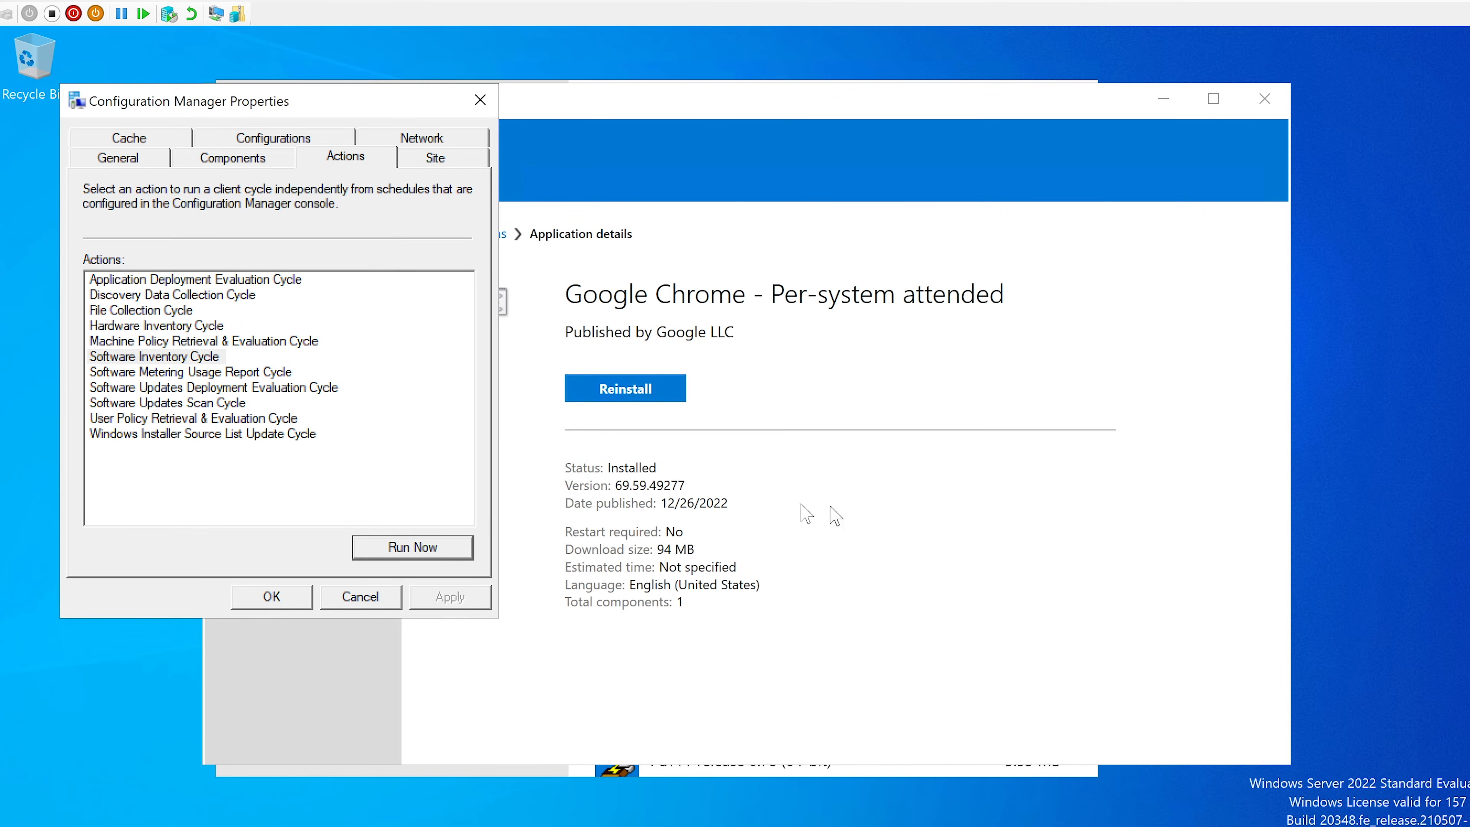
- Run the Software Metering Usage Report Cycle and the Software Updates Deployment Evaluation Cycle on the client
left_click(208, 372)
left_click(457, 548)
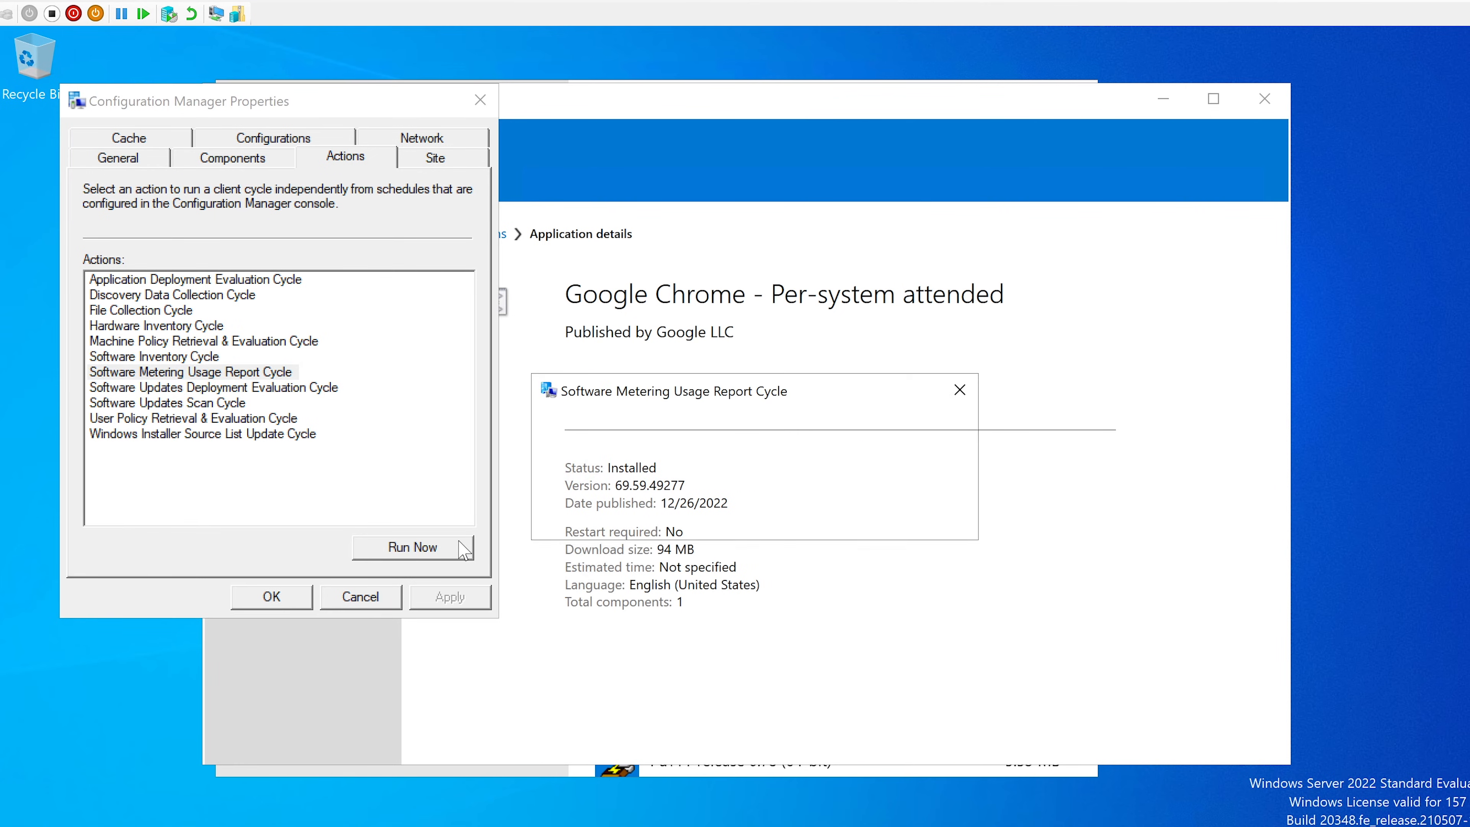
left_click(905, 515)
left_click(320, 387)
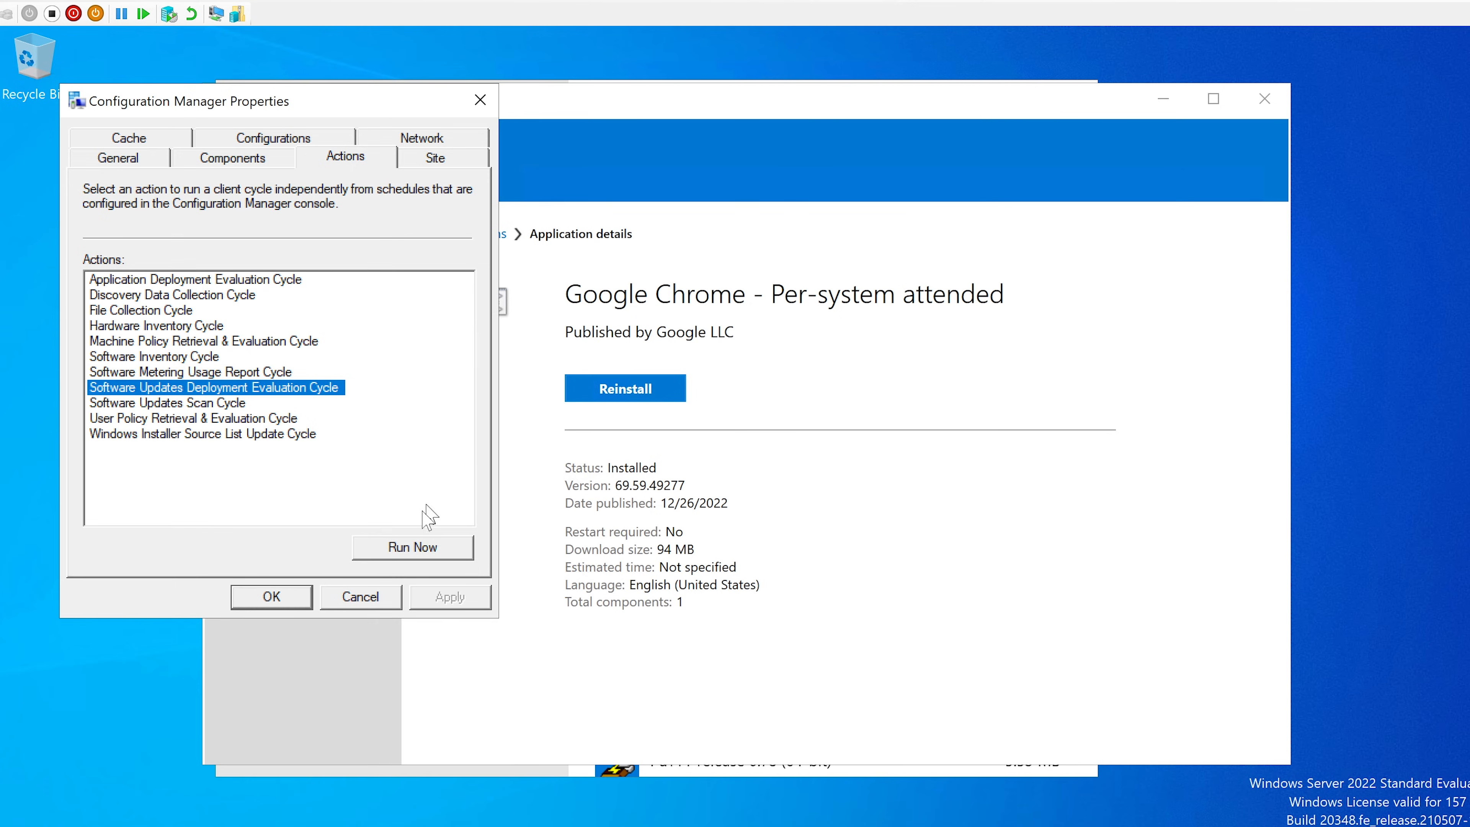
left_click(414, 545)
left_click(932, 513)
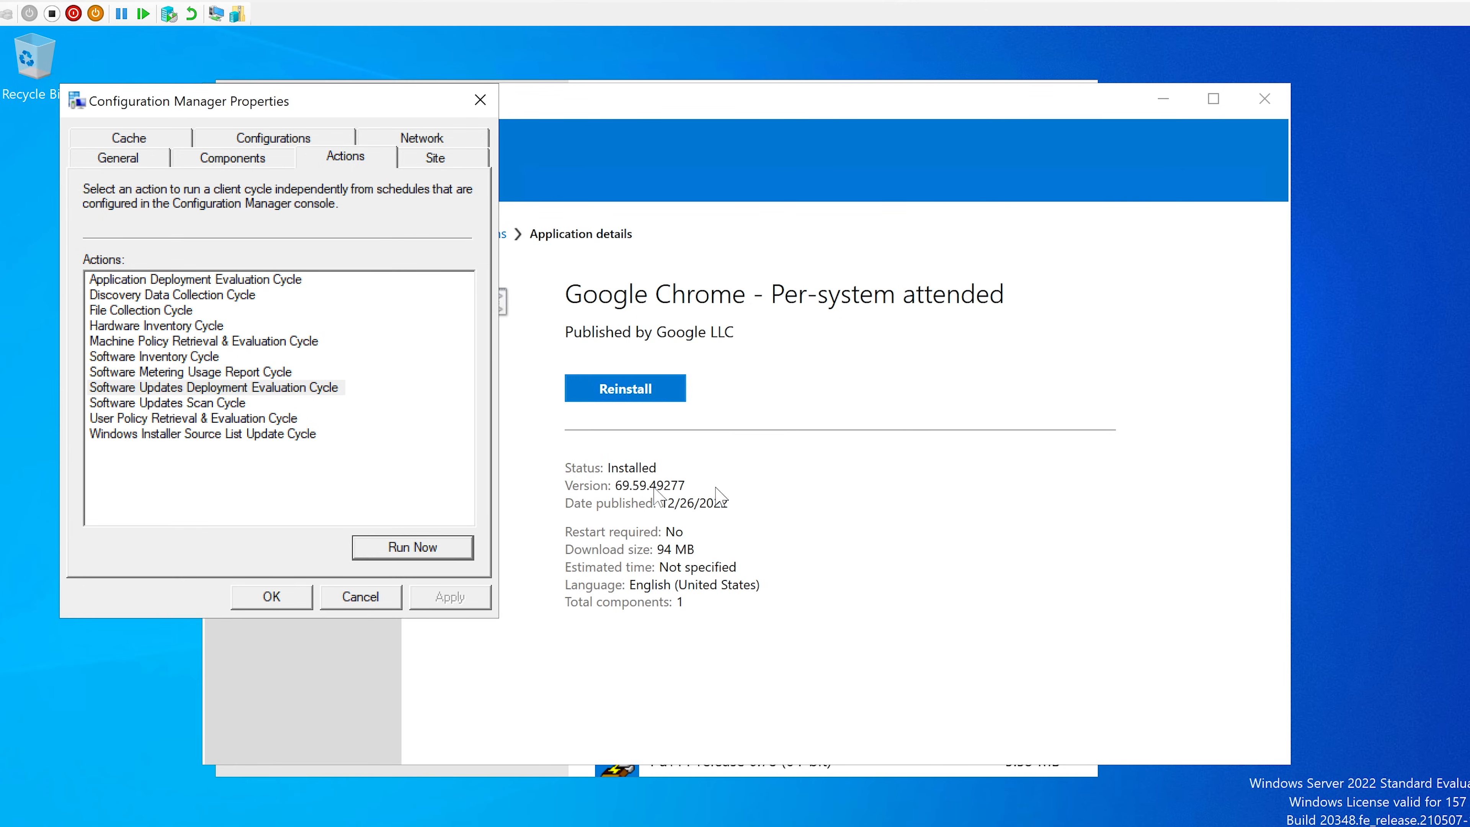
- Run the Software Updates Scan Cycle and the User Policy Retrieval & Evaluation Cycle on the client
left_click(202, 403)
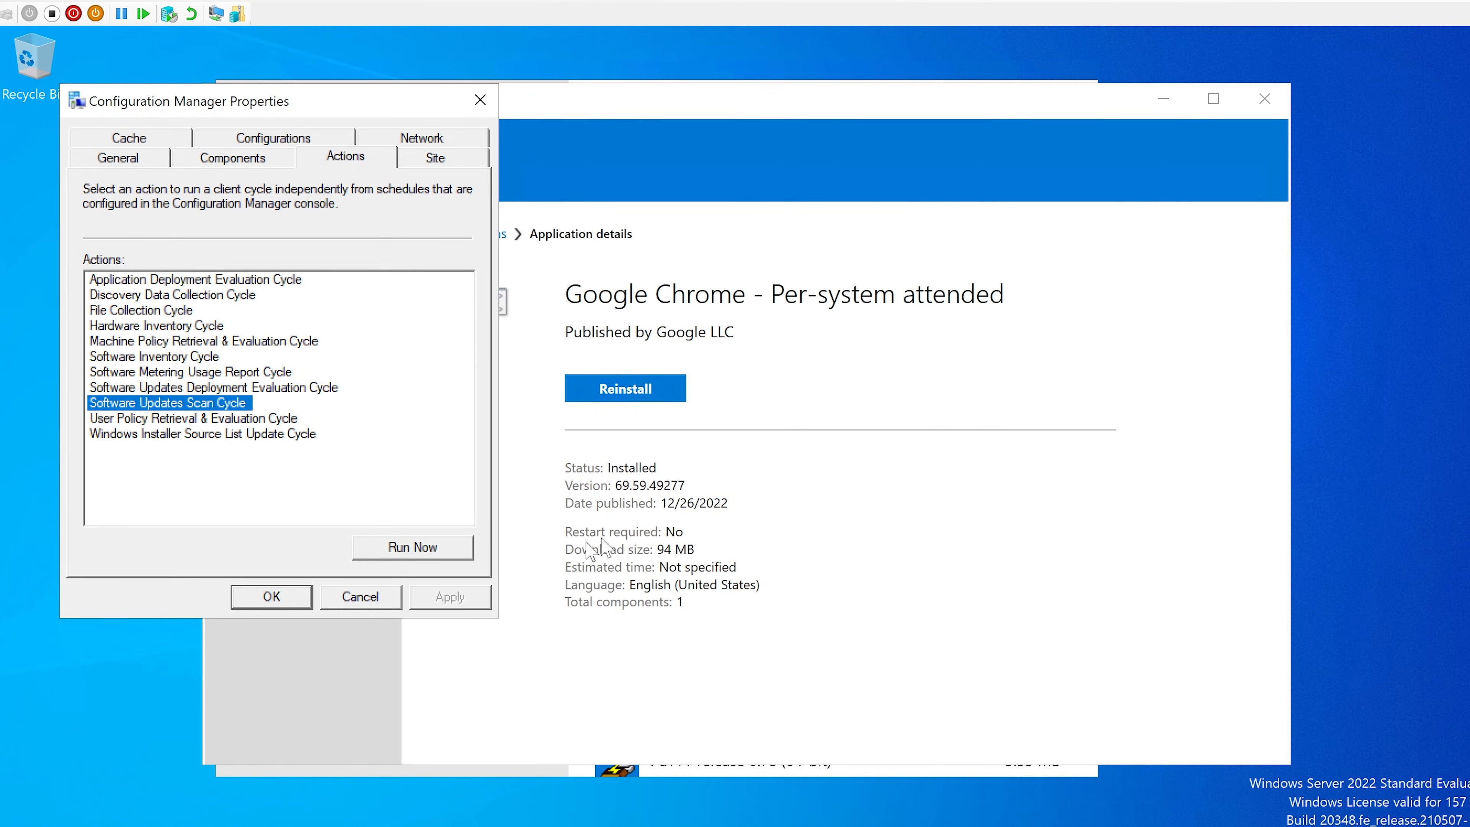
left_click(389, 543)
left_click(903, 515)
left_click(231, 420)
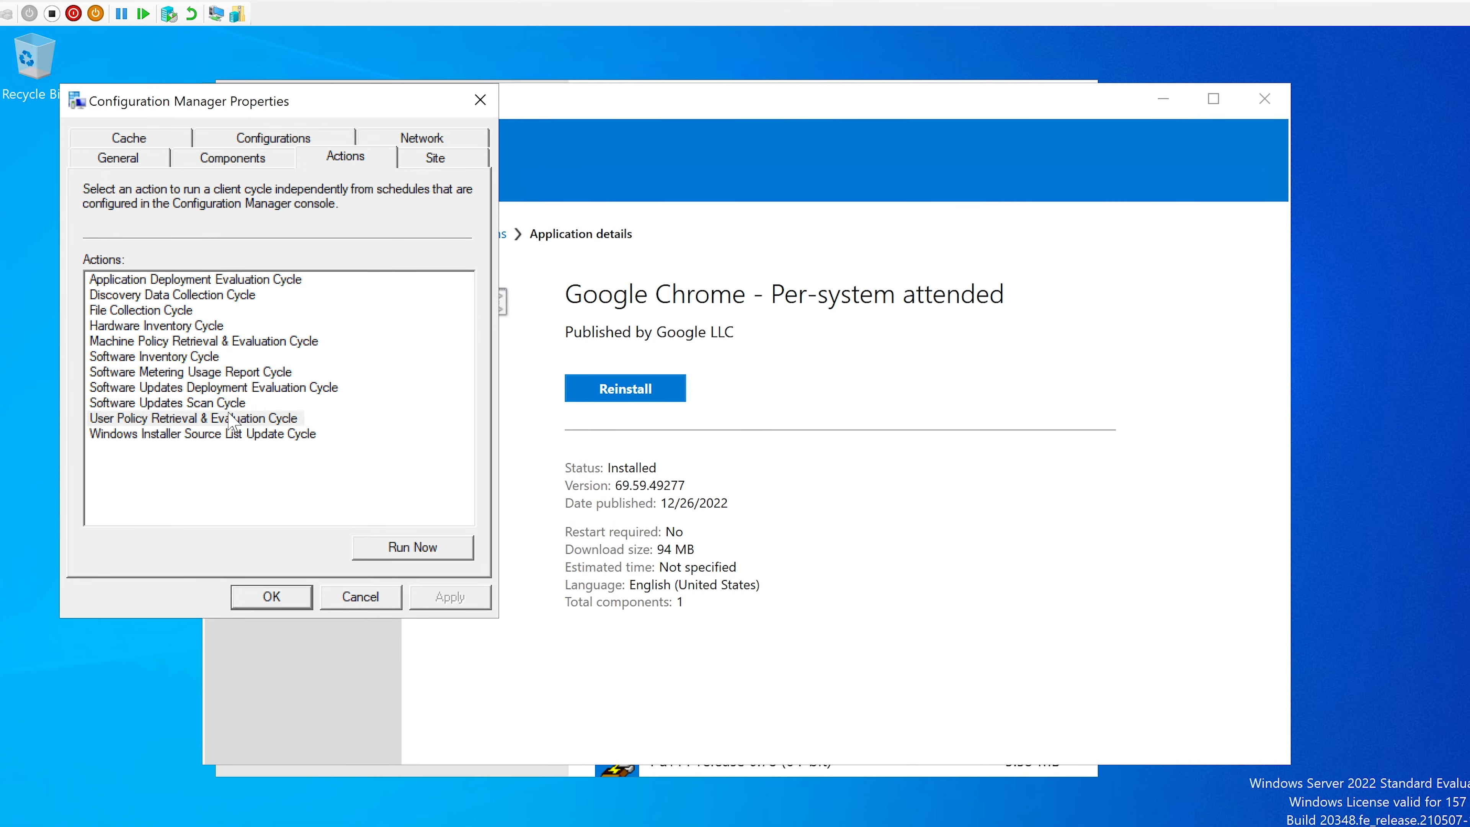
left_click(397, 547)
left_click(920, 516)
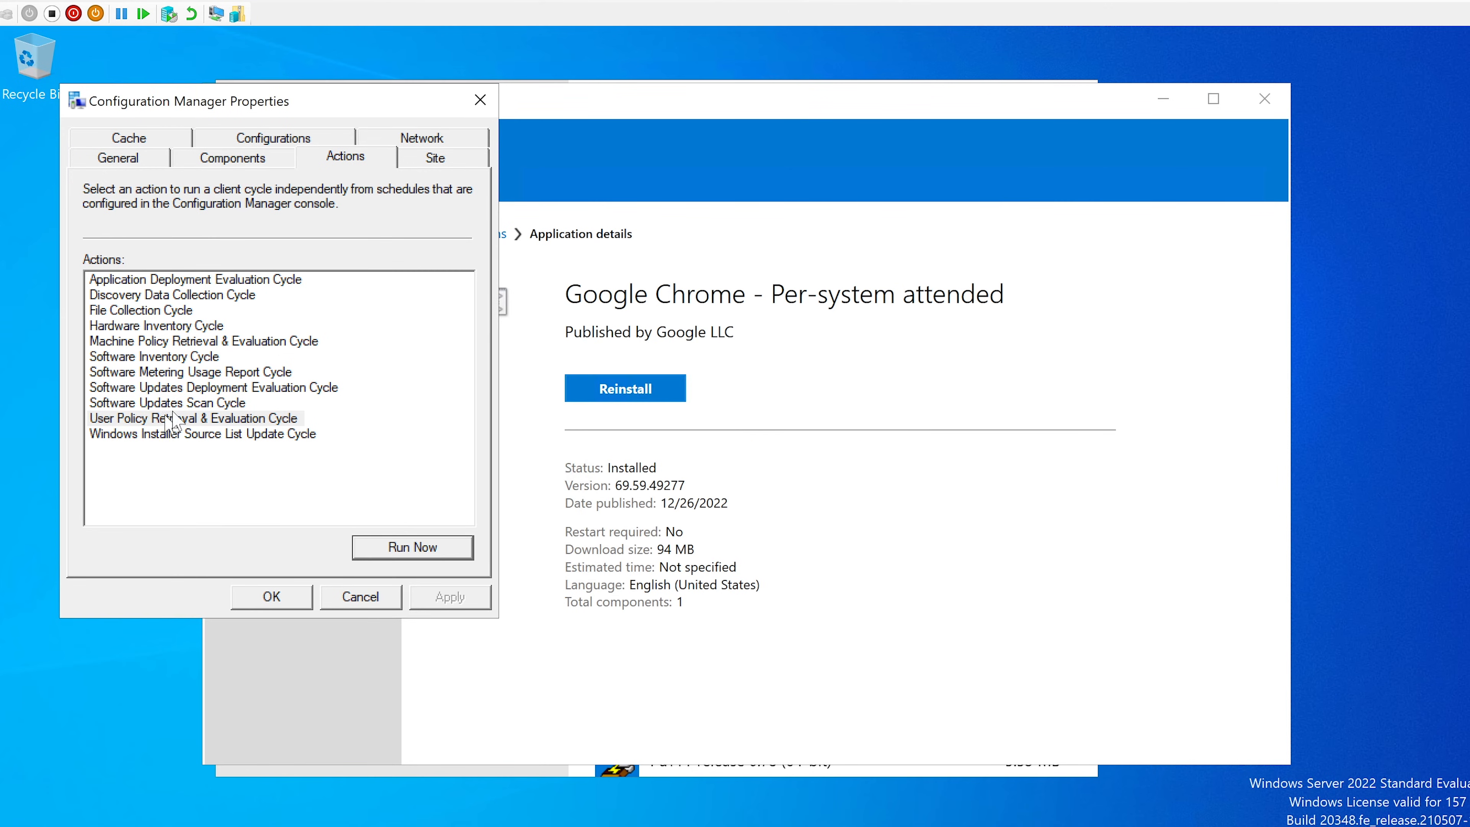
- Run the Windows Installer Source List Update Cycle on the client
left_click(191, 433)
left_click(381, 547)
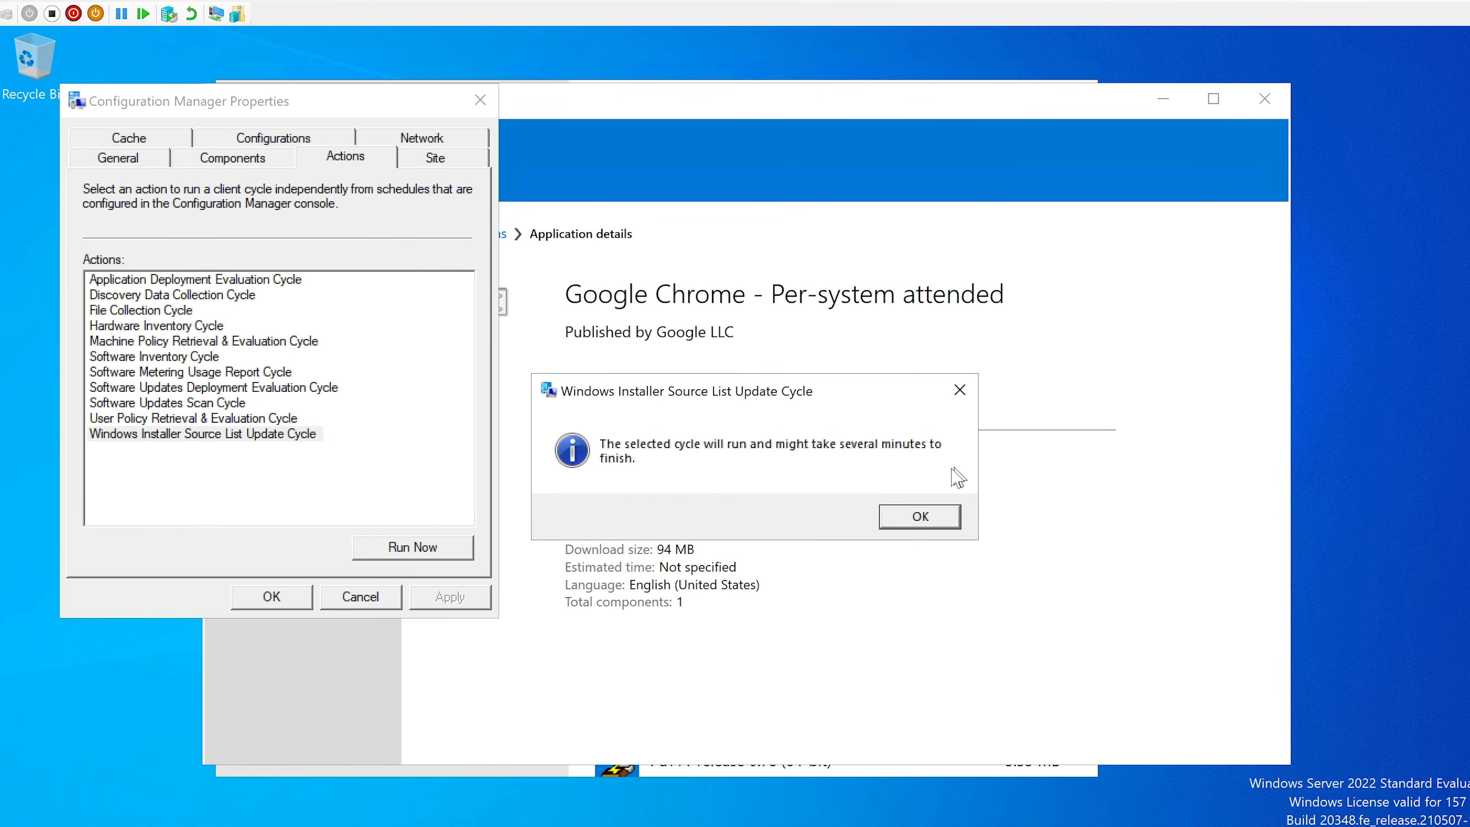
left_click(914, 517)
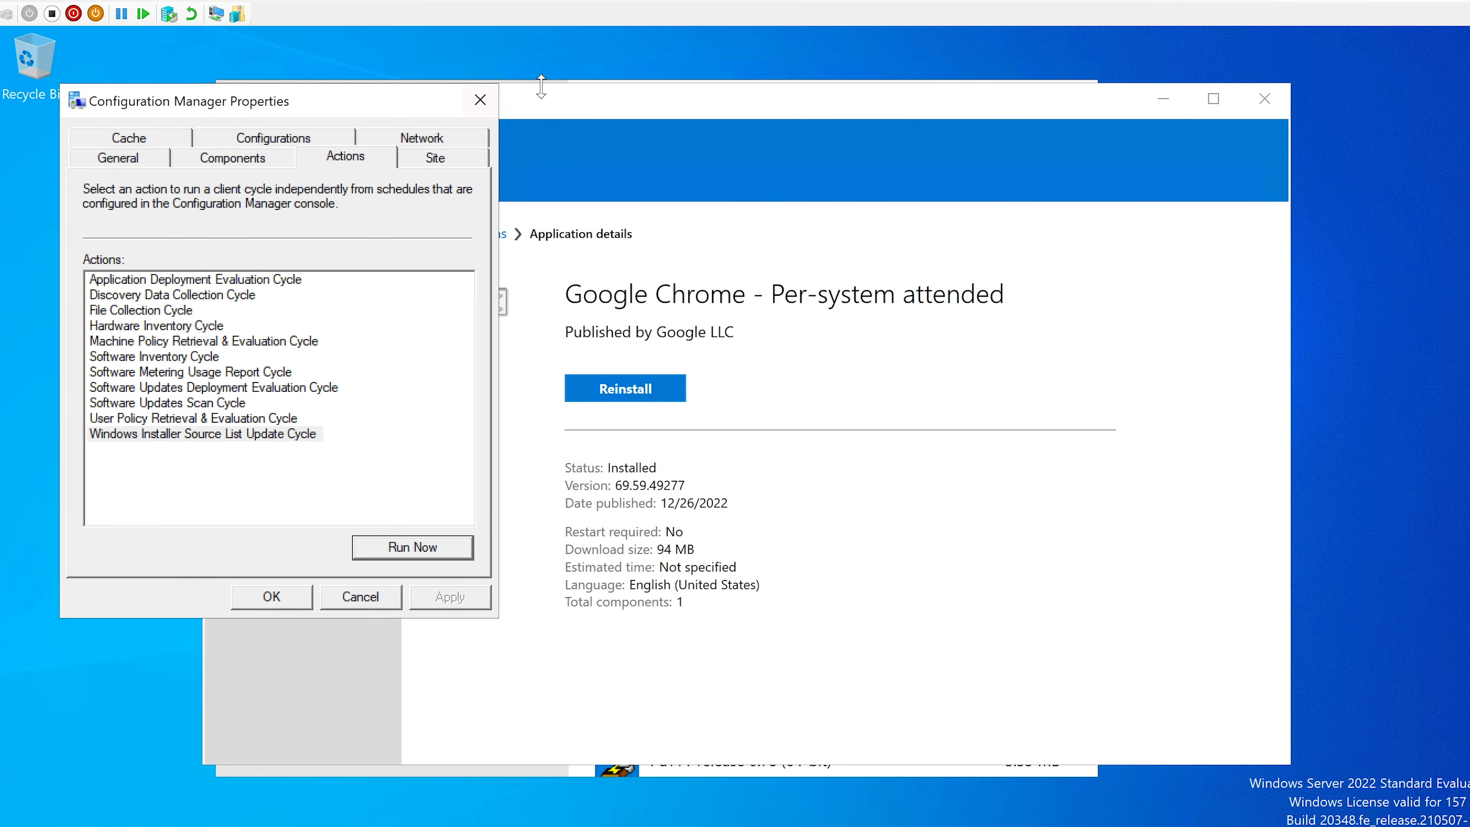
- Switch to Software Center, reload the applications list and reinstall the Google Chrome - Per-system attended application
left_click(517, 121)
left_click(287, 276)
left_click(292, 232)
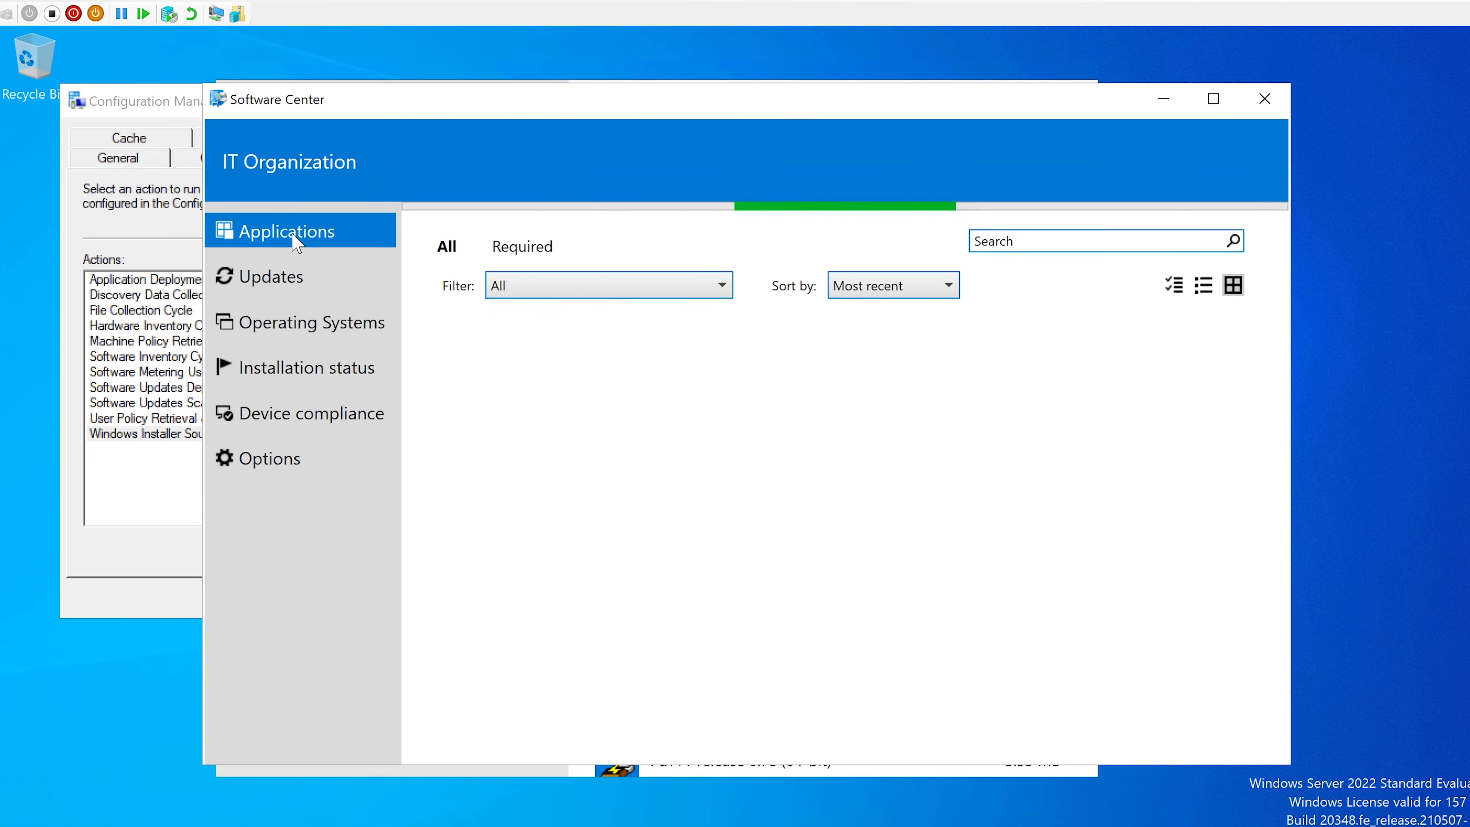
left_click(784, 499)
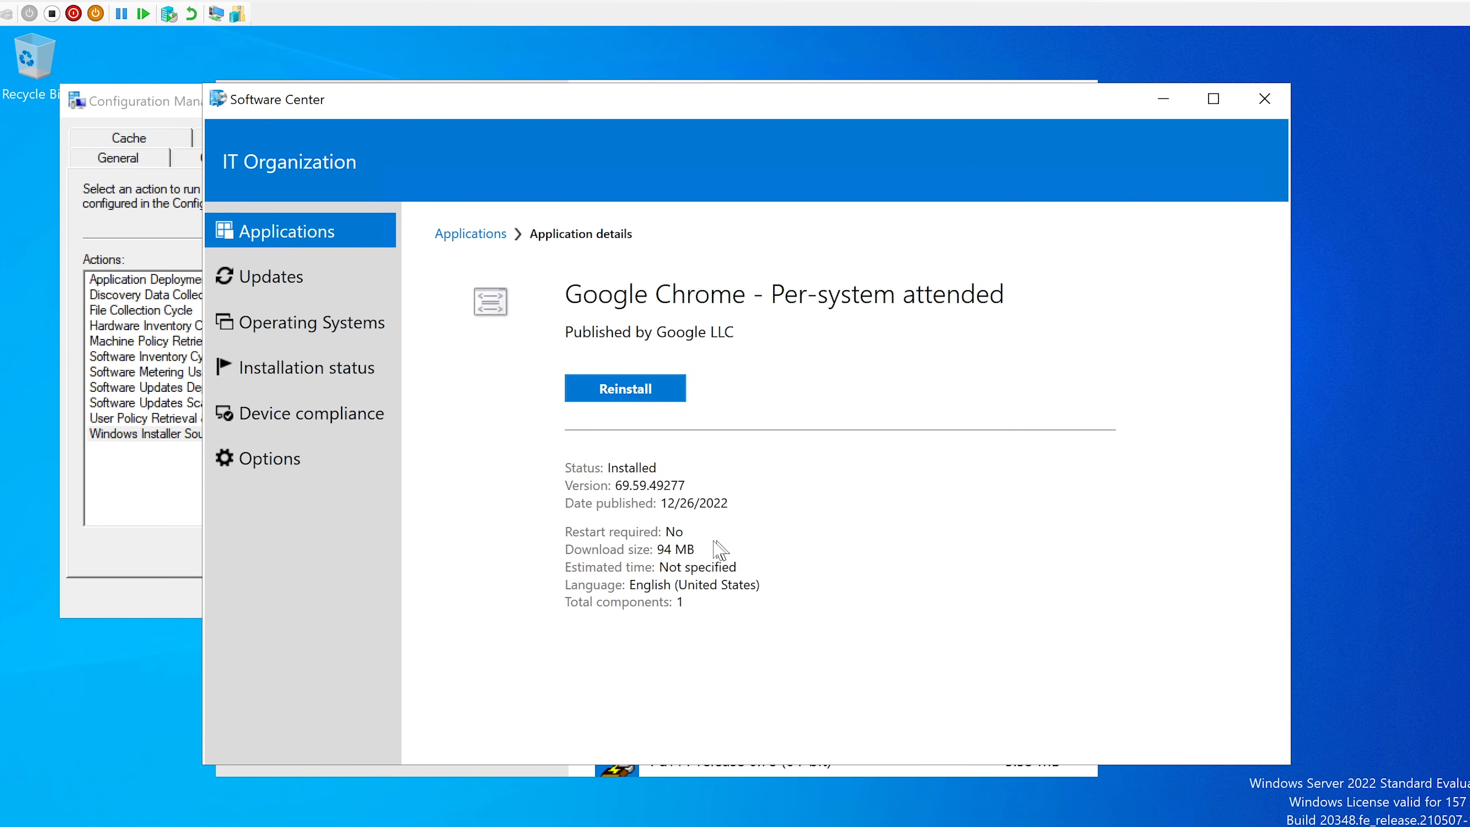
left_click(628, 400)
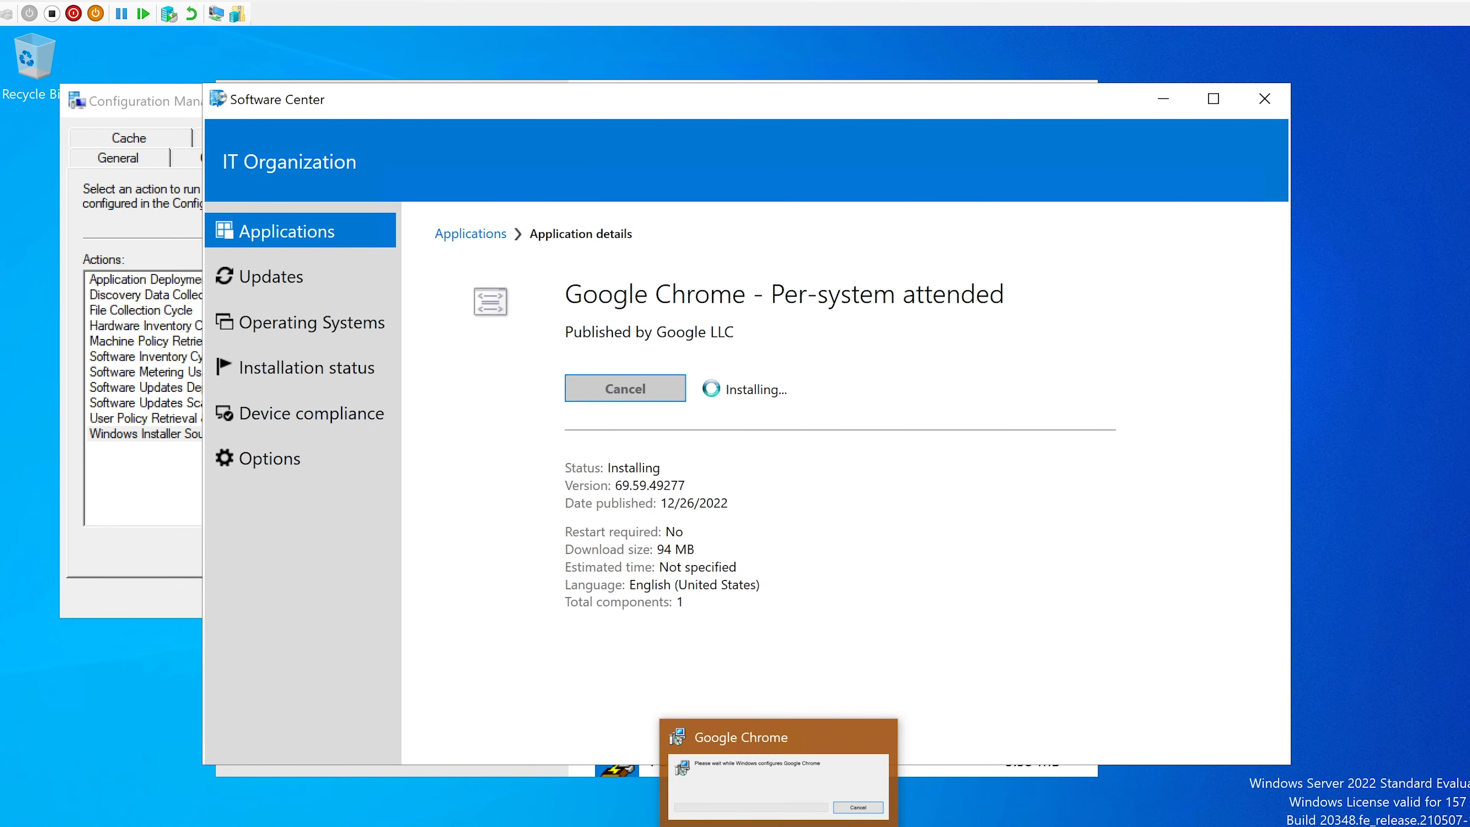
left_click(781, 826)
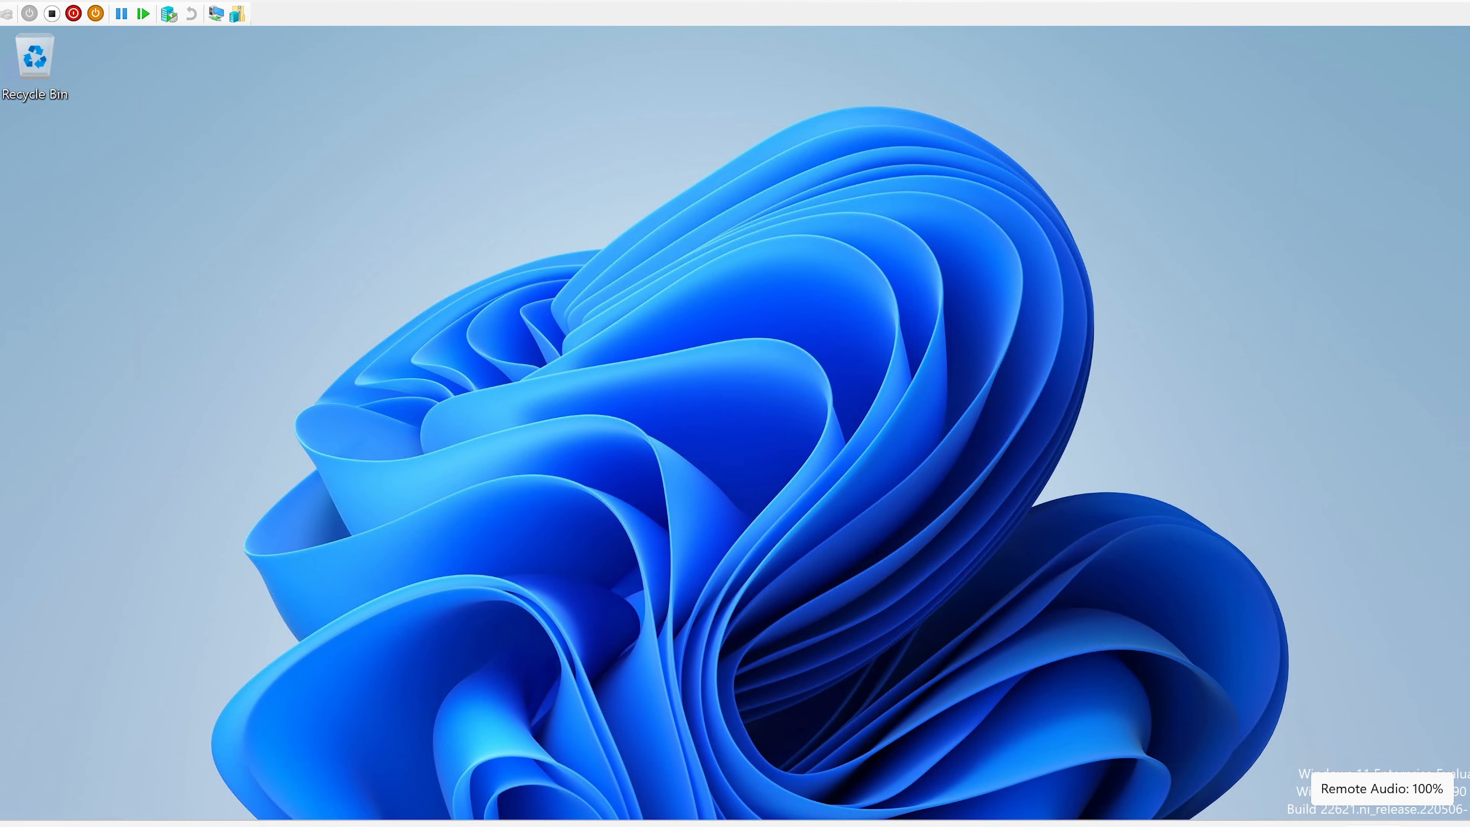
- On the Windows 11 machine, launch Client Center for Configuration Manager as administrator
key("super")
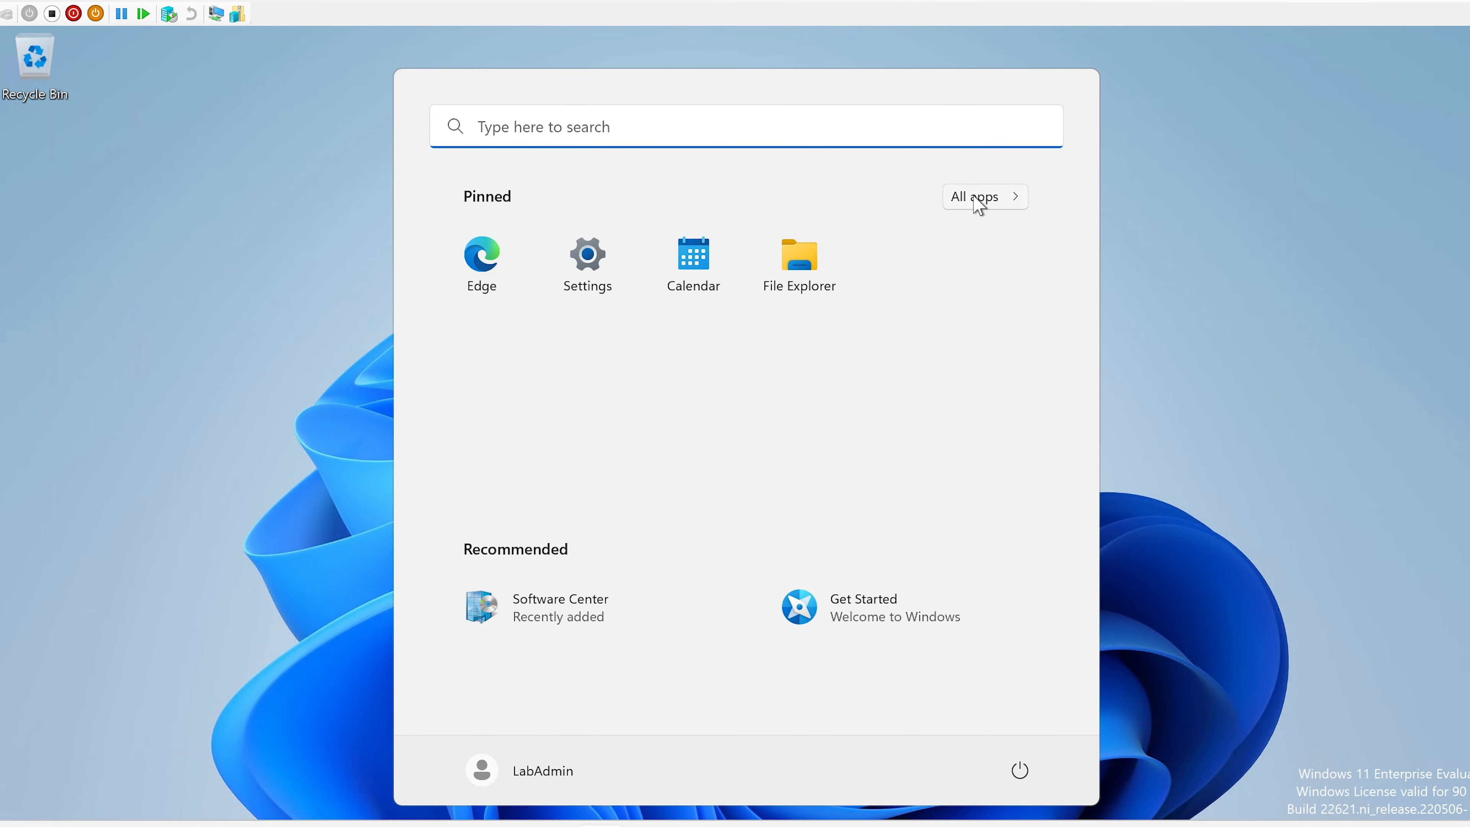
left_click(976, 198)
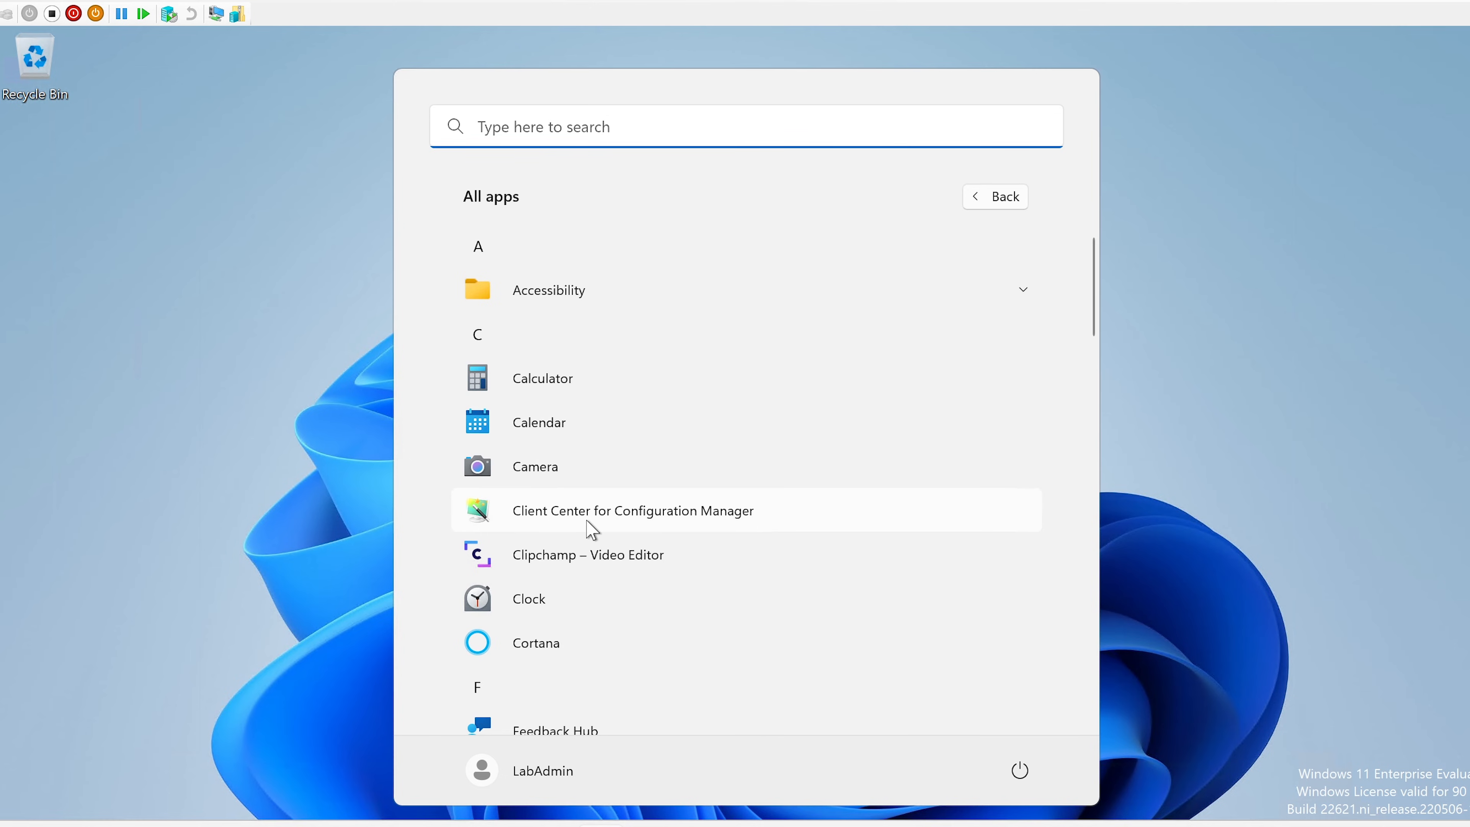
right_click(596, 513)
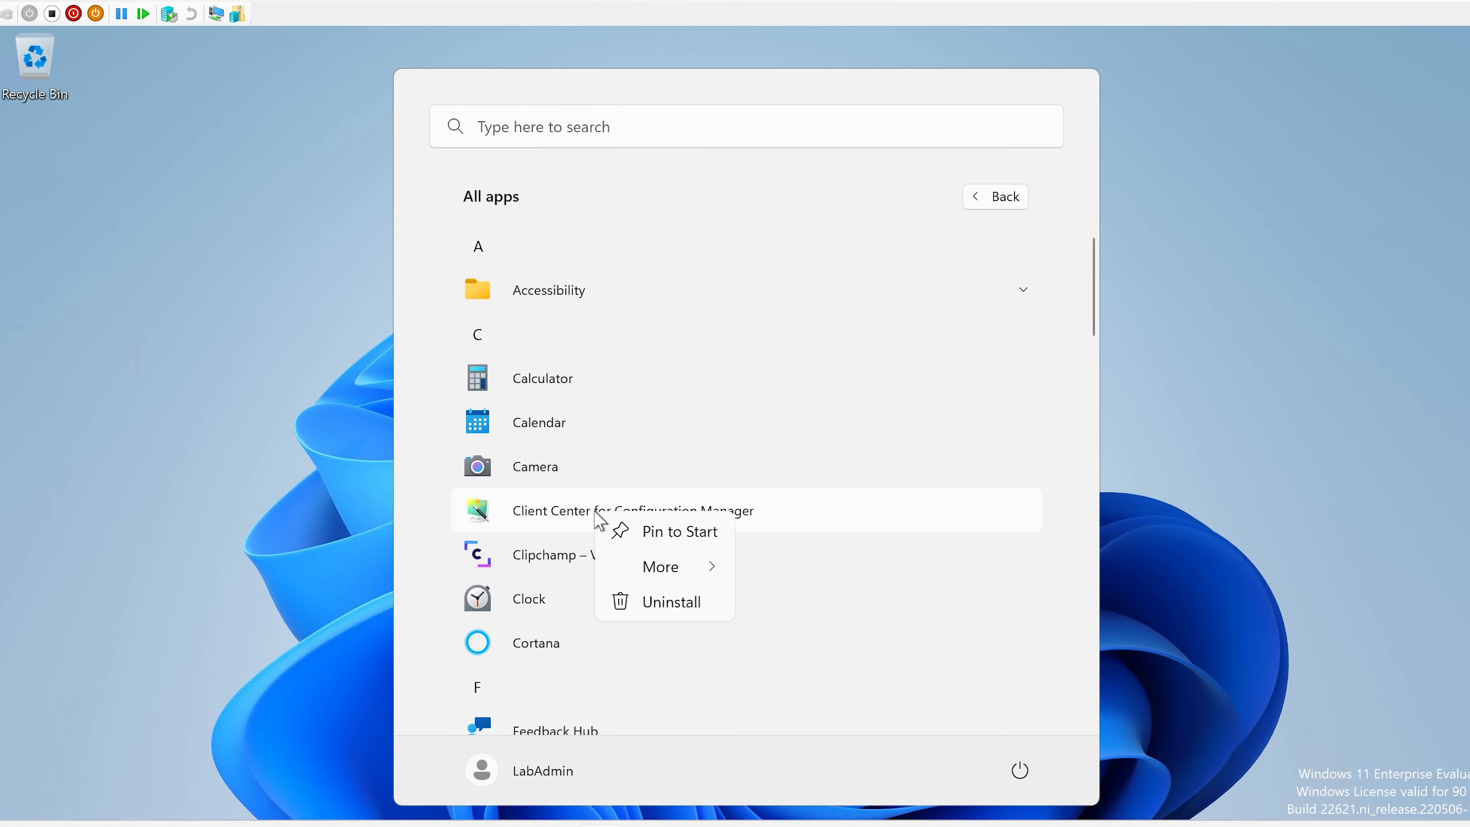
mouse_move(672, 566)
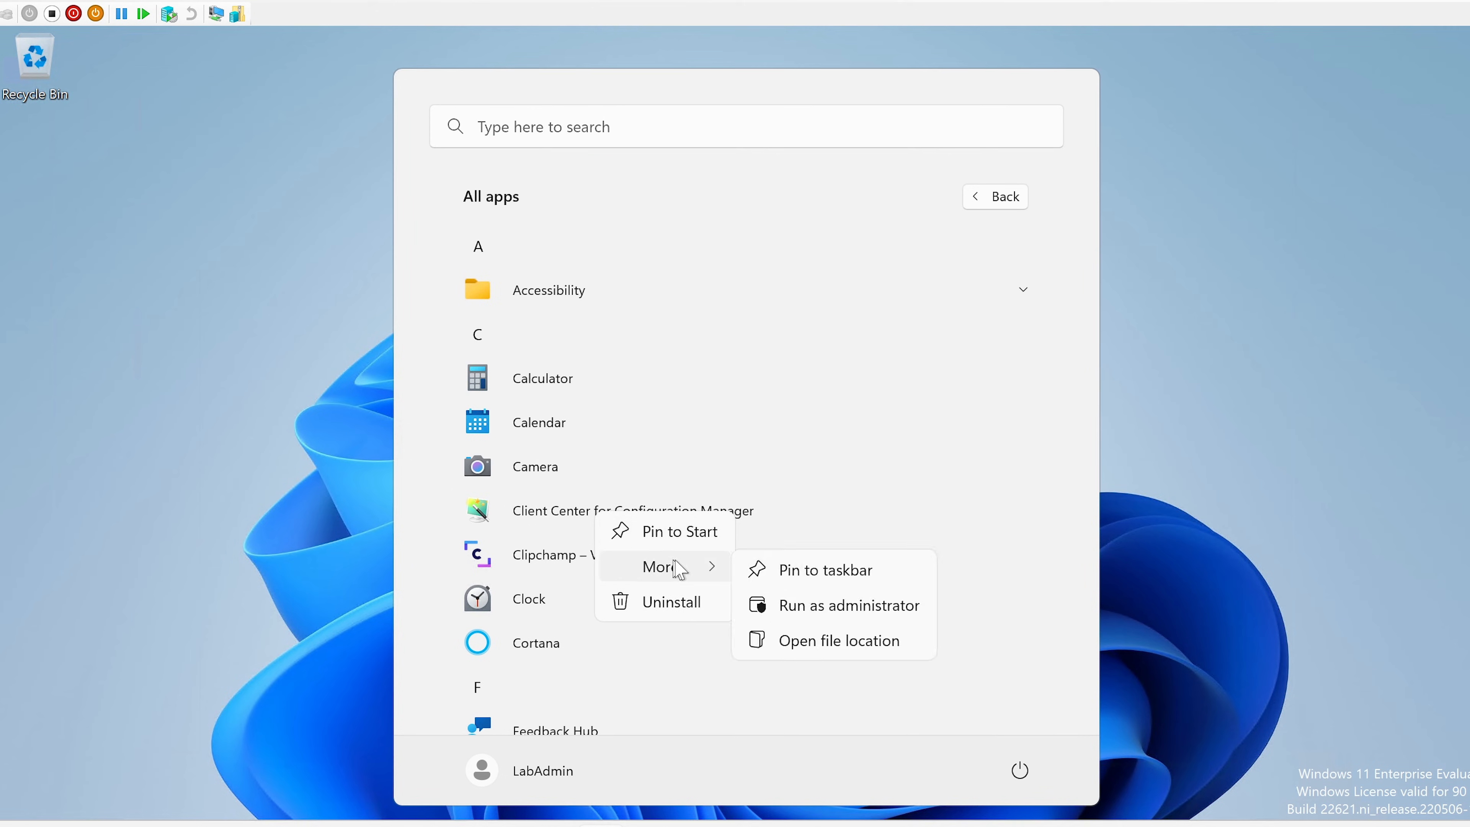
left_click(825, 603)
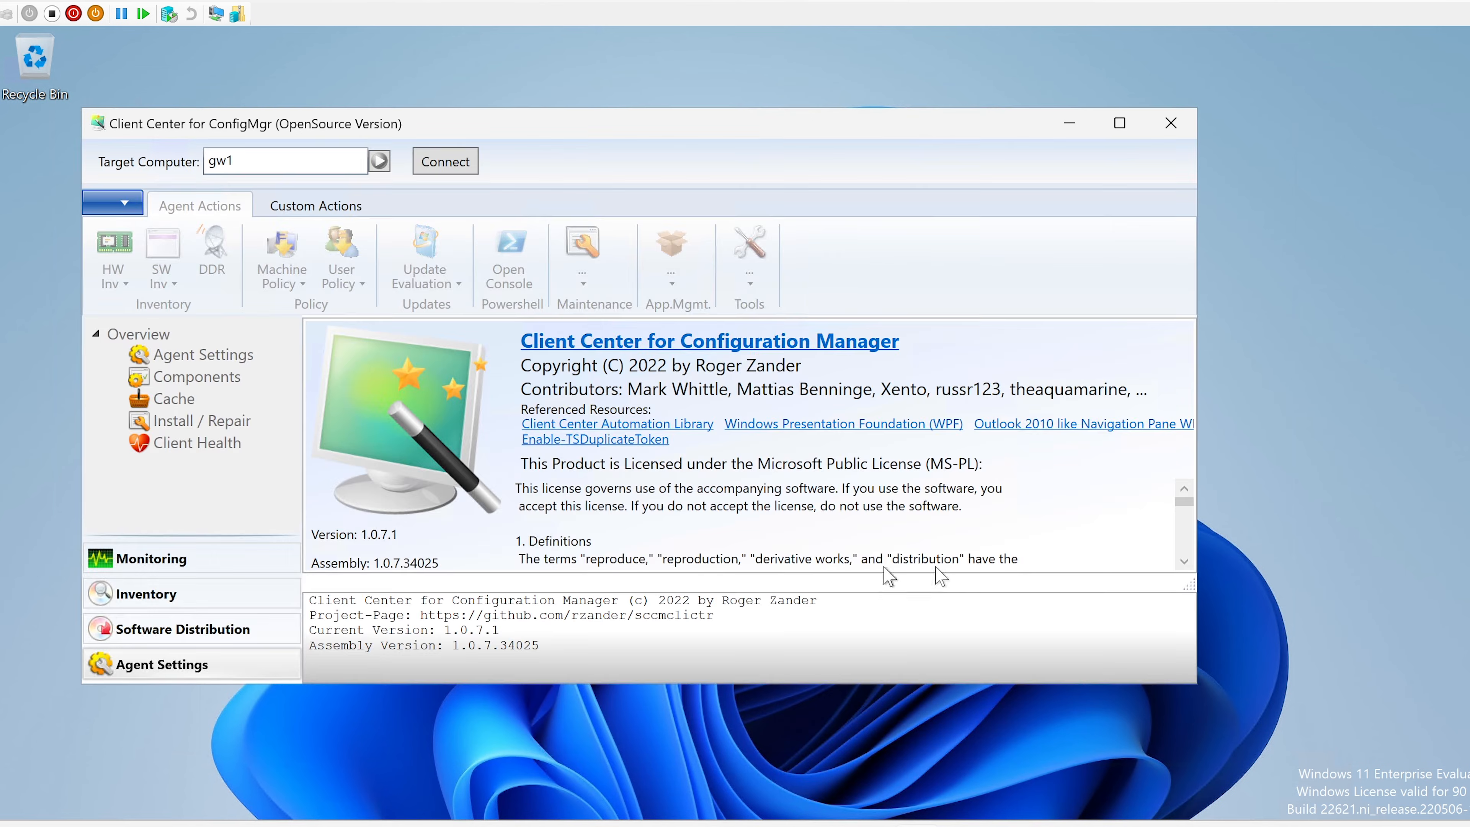
left_click_drag(554, 136, 686, 200)
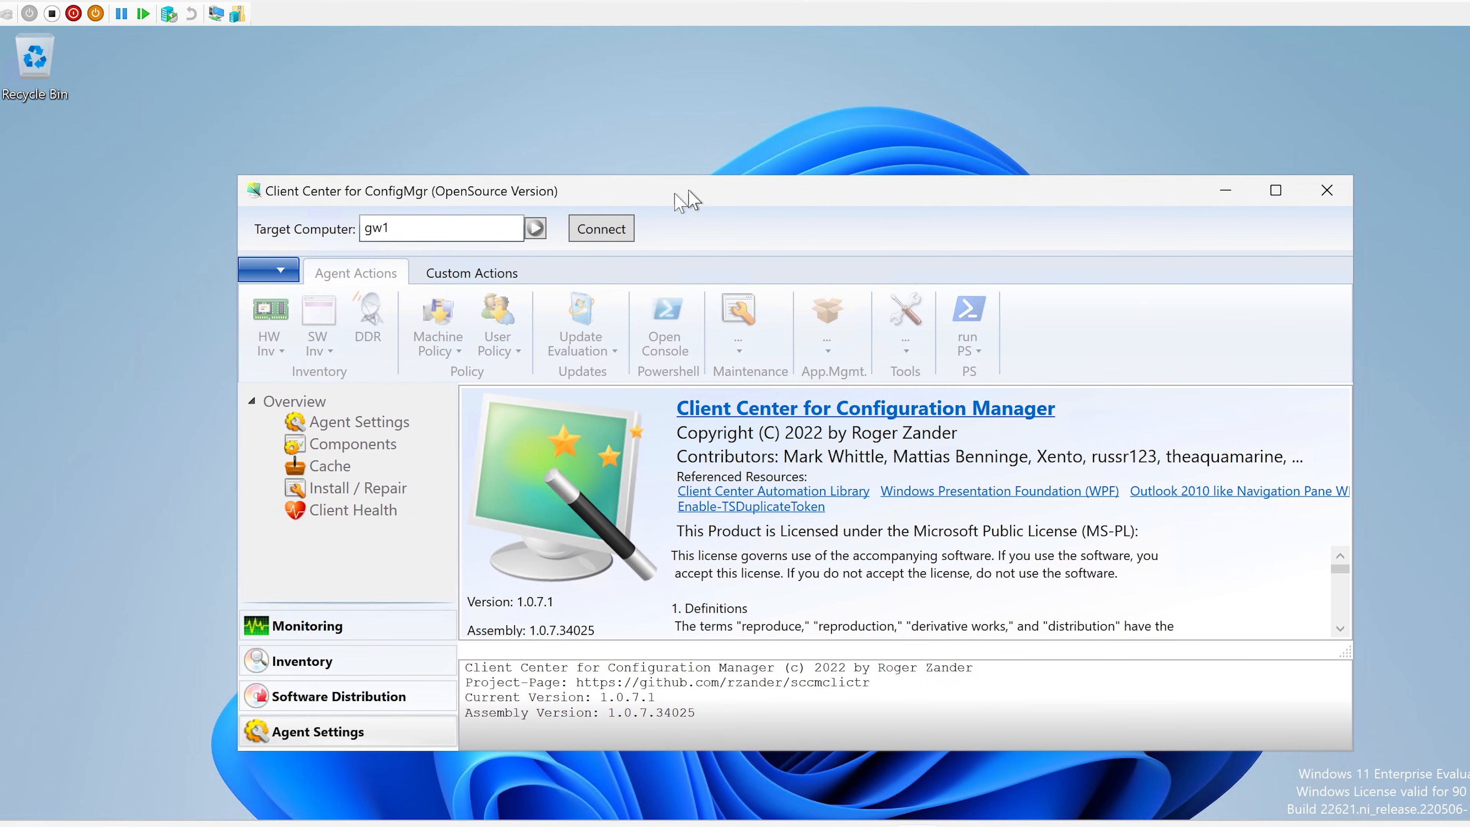
- Enlarge the Client Center window, set the target computer to gw1 and connect to it
left_click(457, 233)
mouse_move(1181, 825)
left_click(1241, 805)
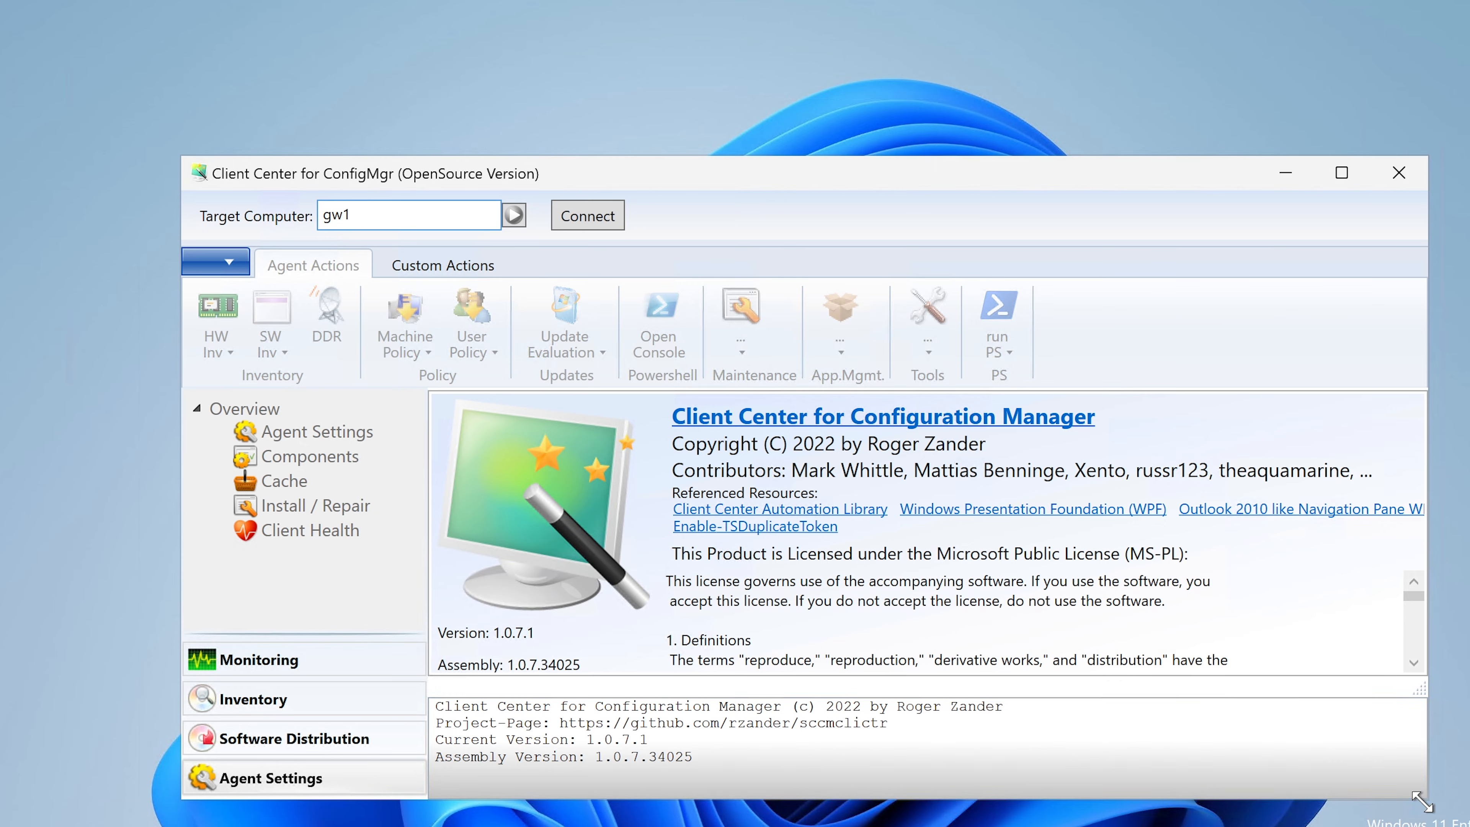
left_click_drag(1425, 802, 1422, 825)
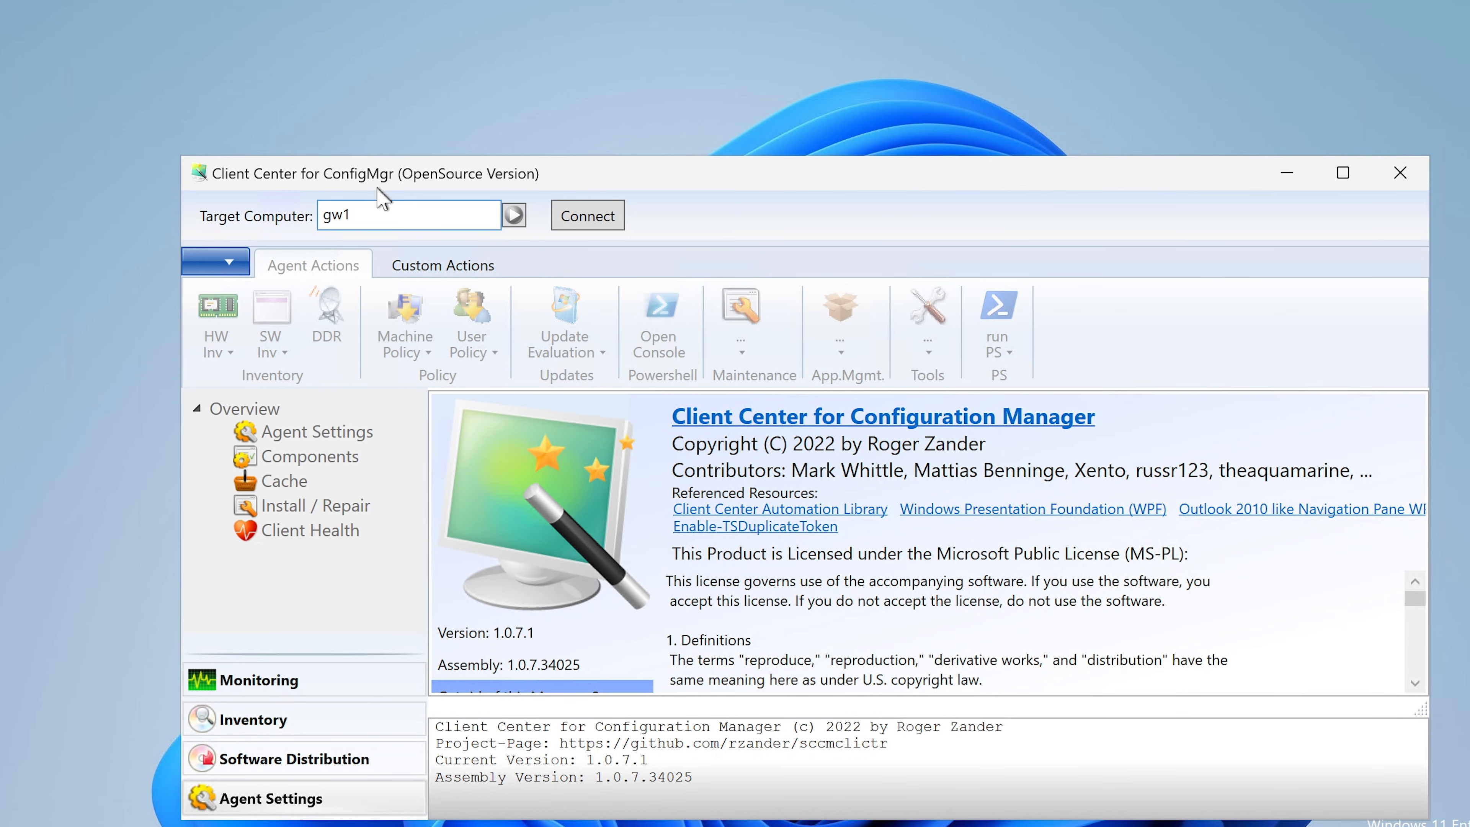
double_click(337, 215)
key("BackSpace")
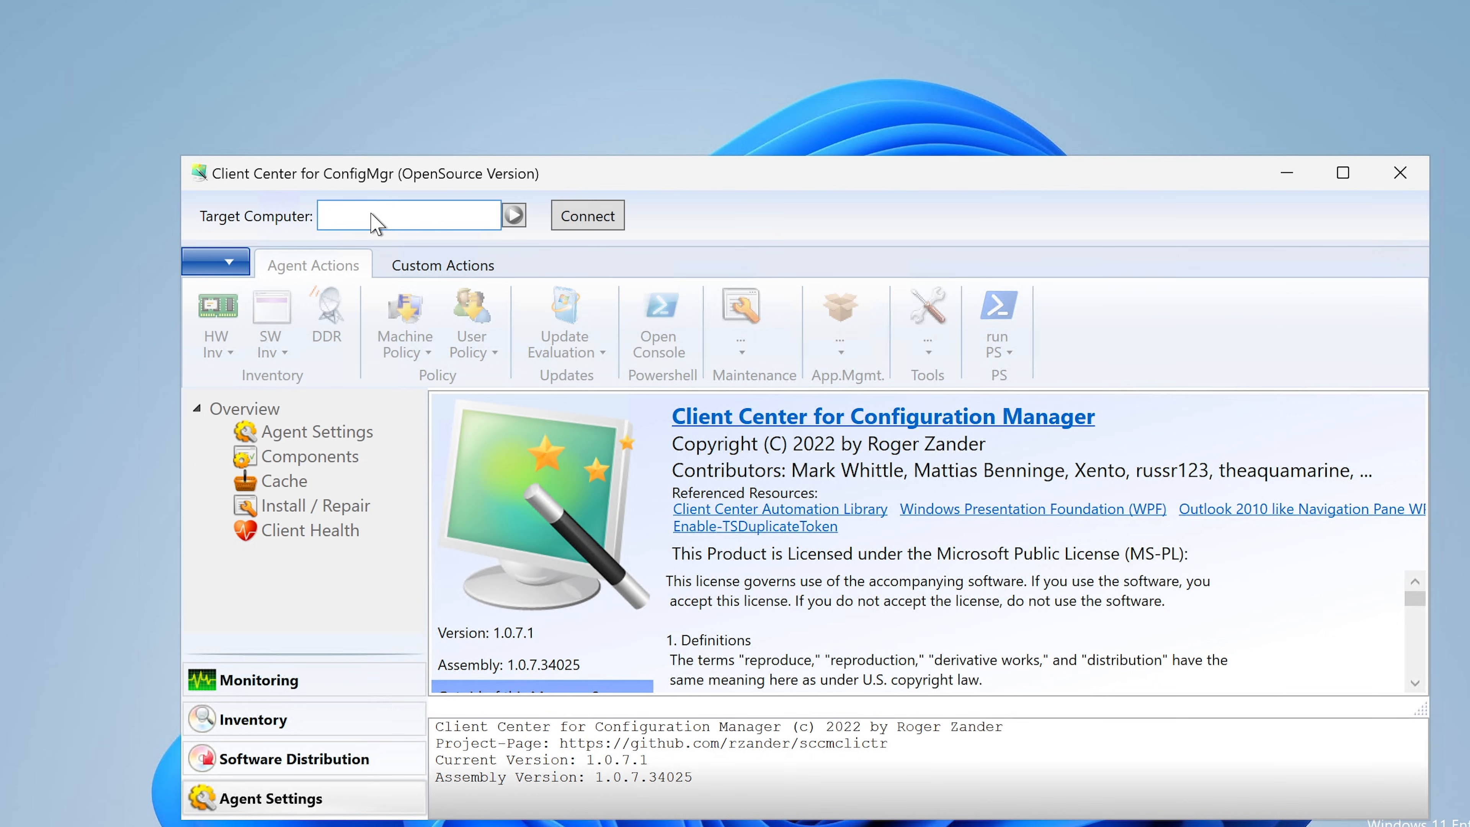
type("gw")
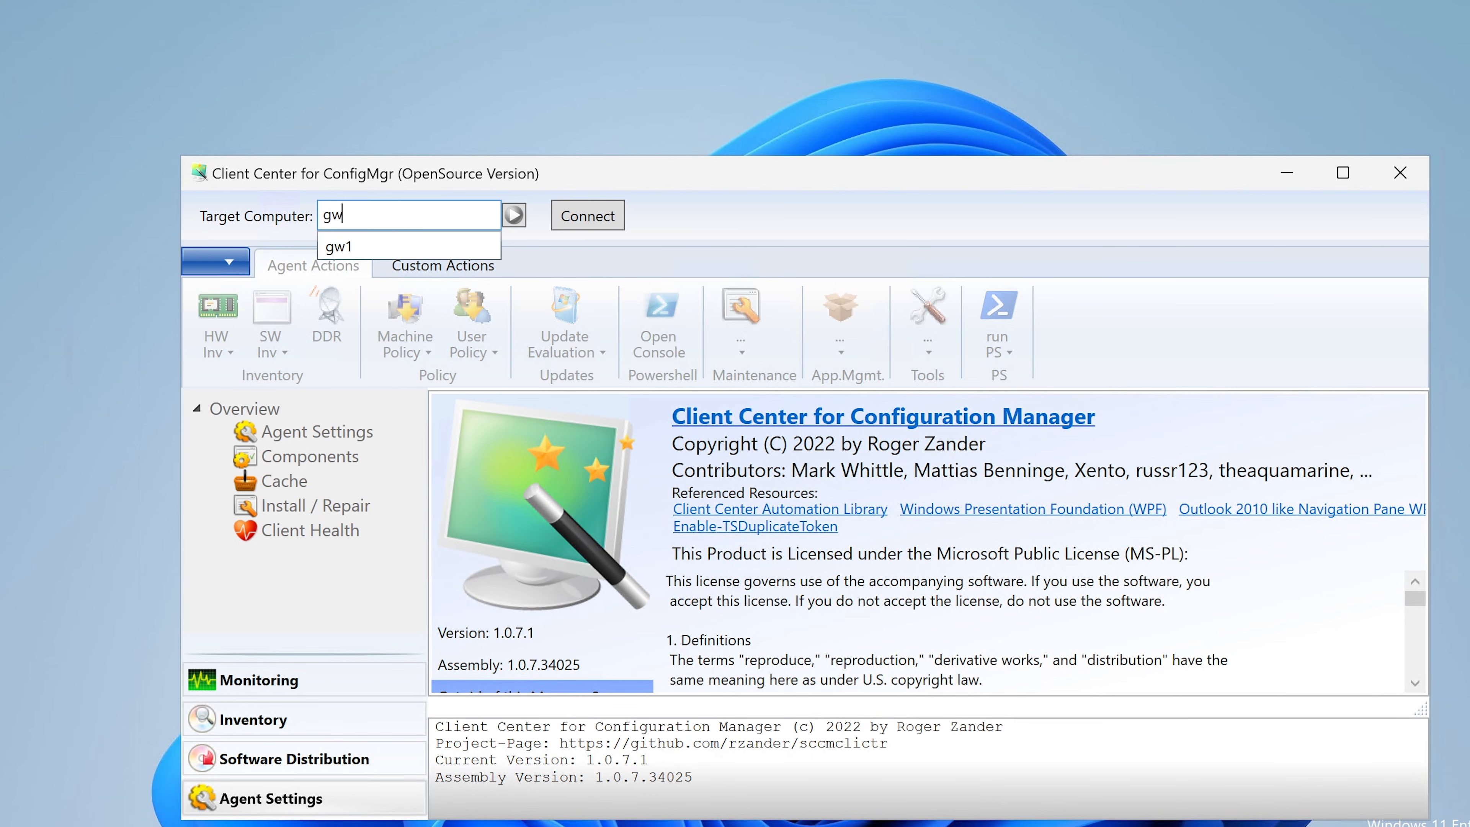
type("1")
left_click(565, 219)
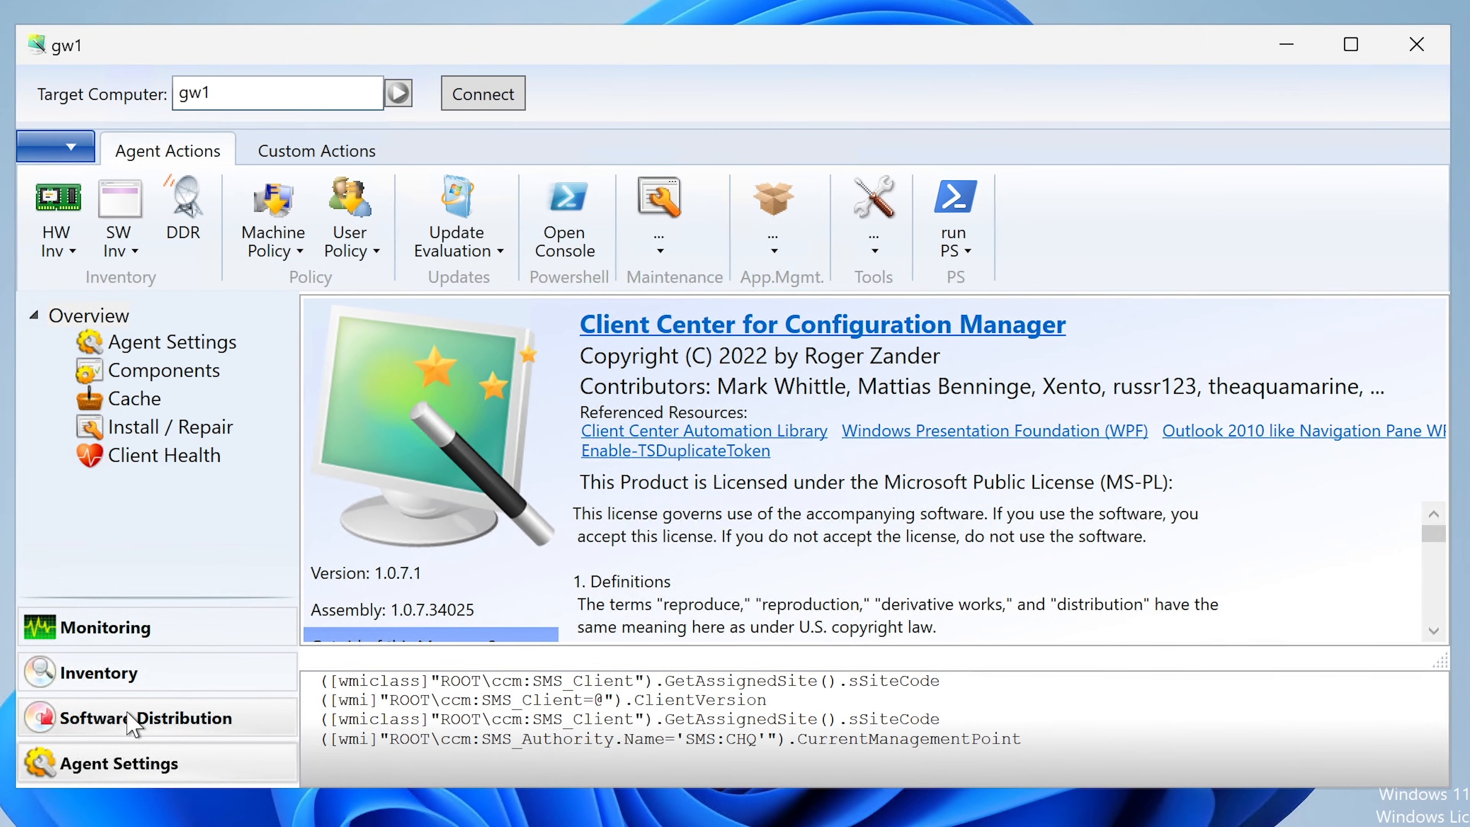
- View the Software Distribution applications on gw1 and check the packages in the Configuration Manager console
left_click(239, 739)
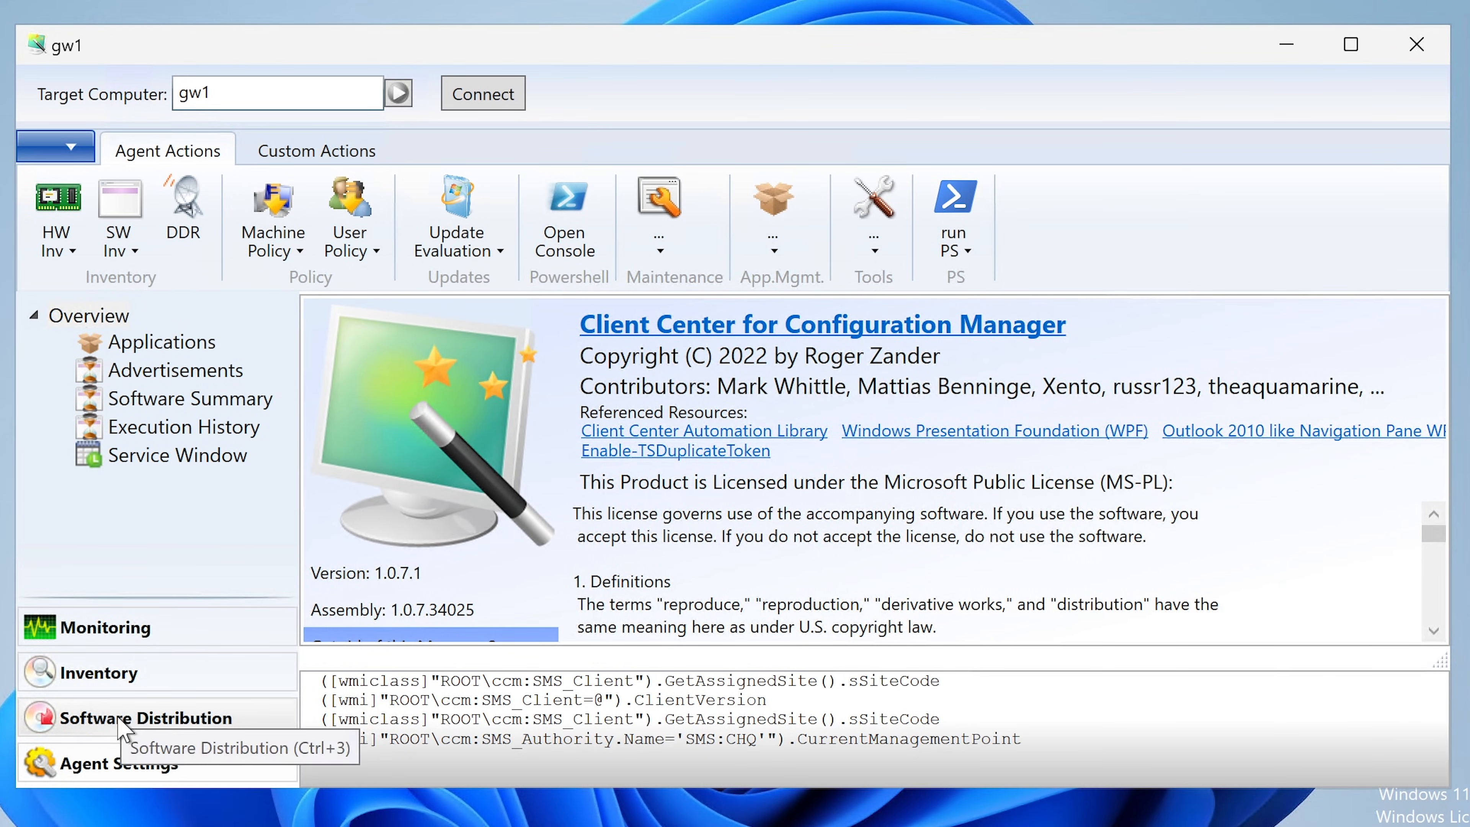
left_click(191, 347)
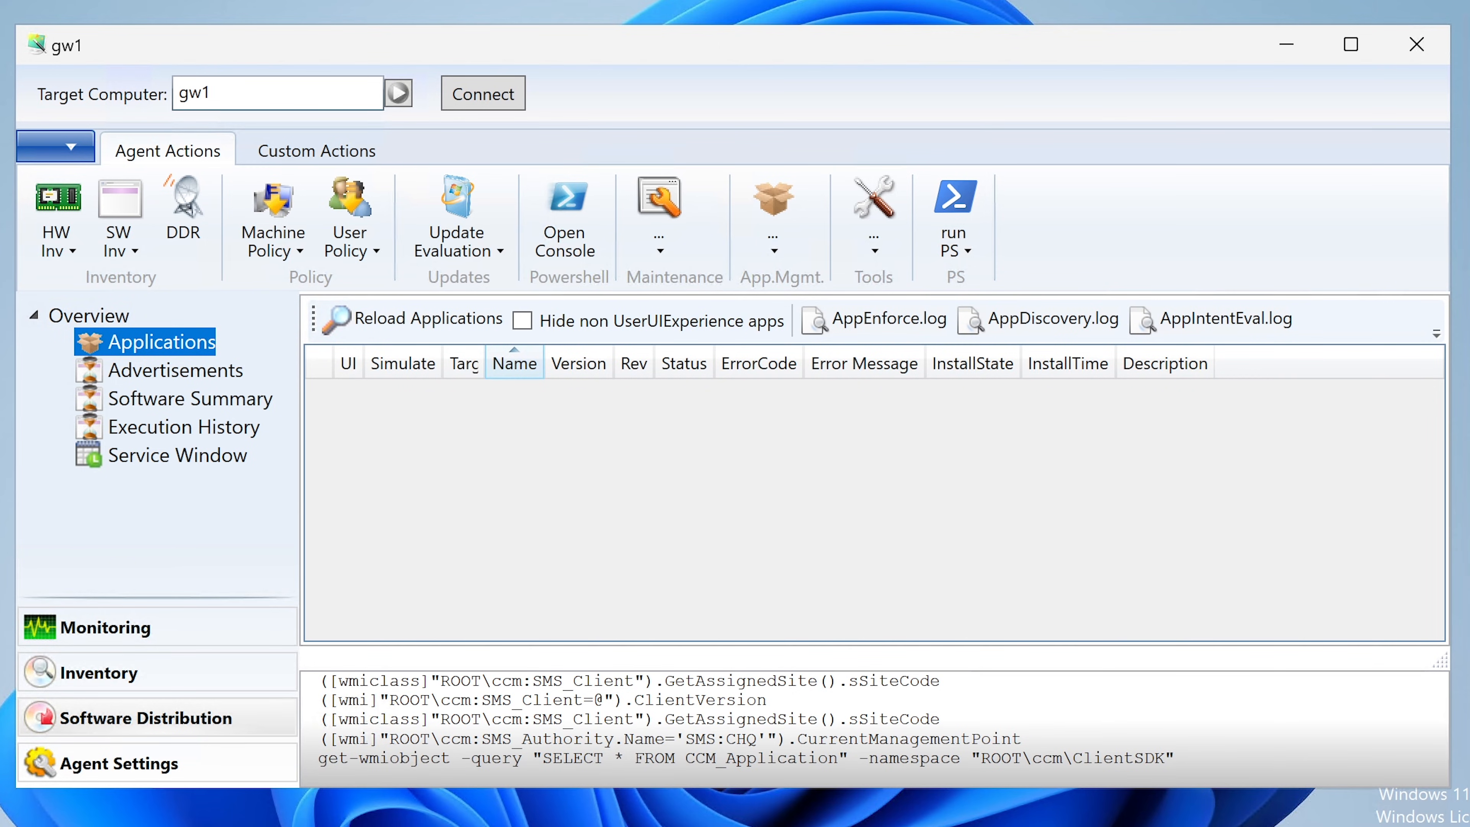
mouse_move(1187, 825)
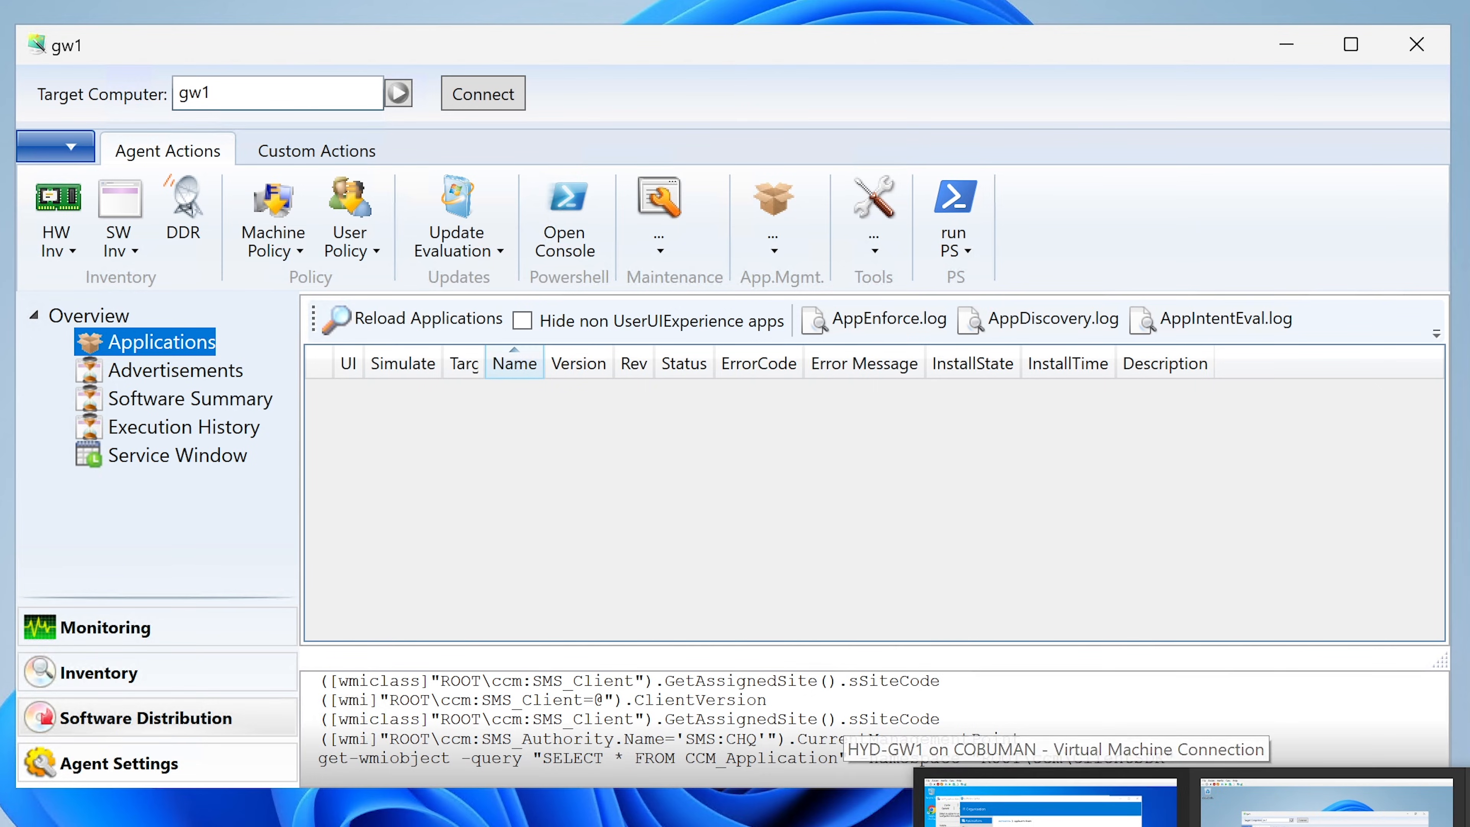
left_click(1325, 819)
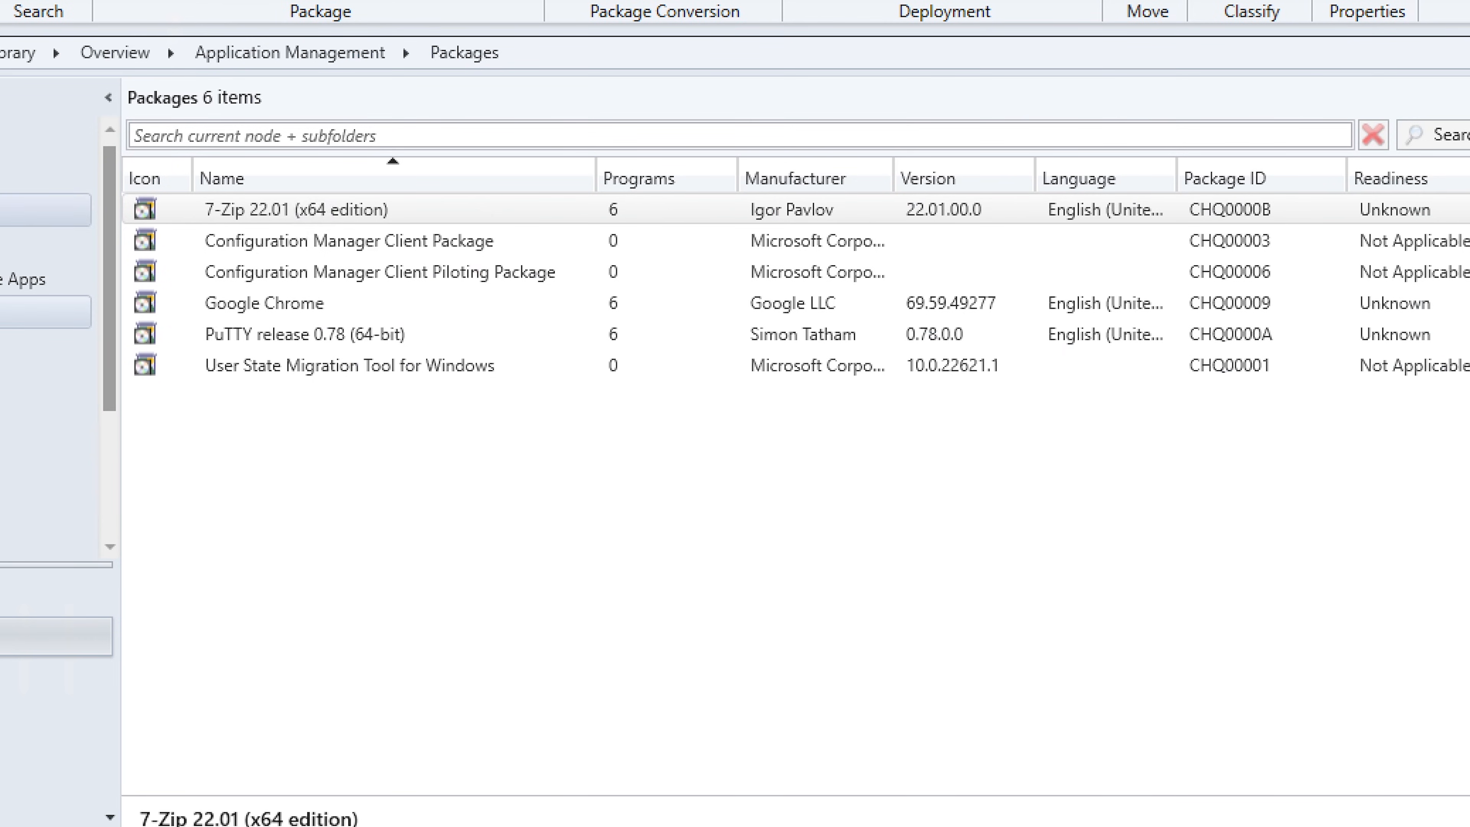
left_click(23, 210)
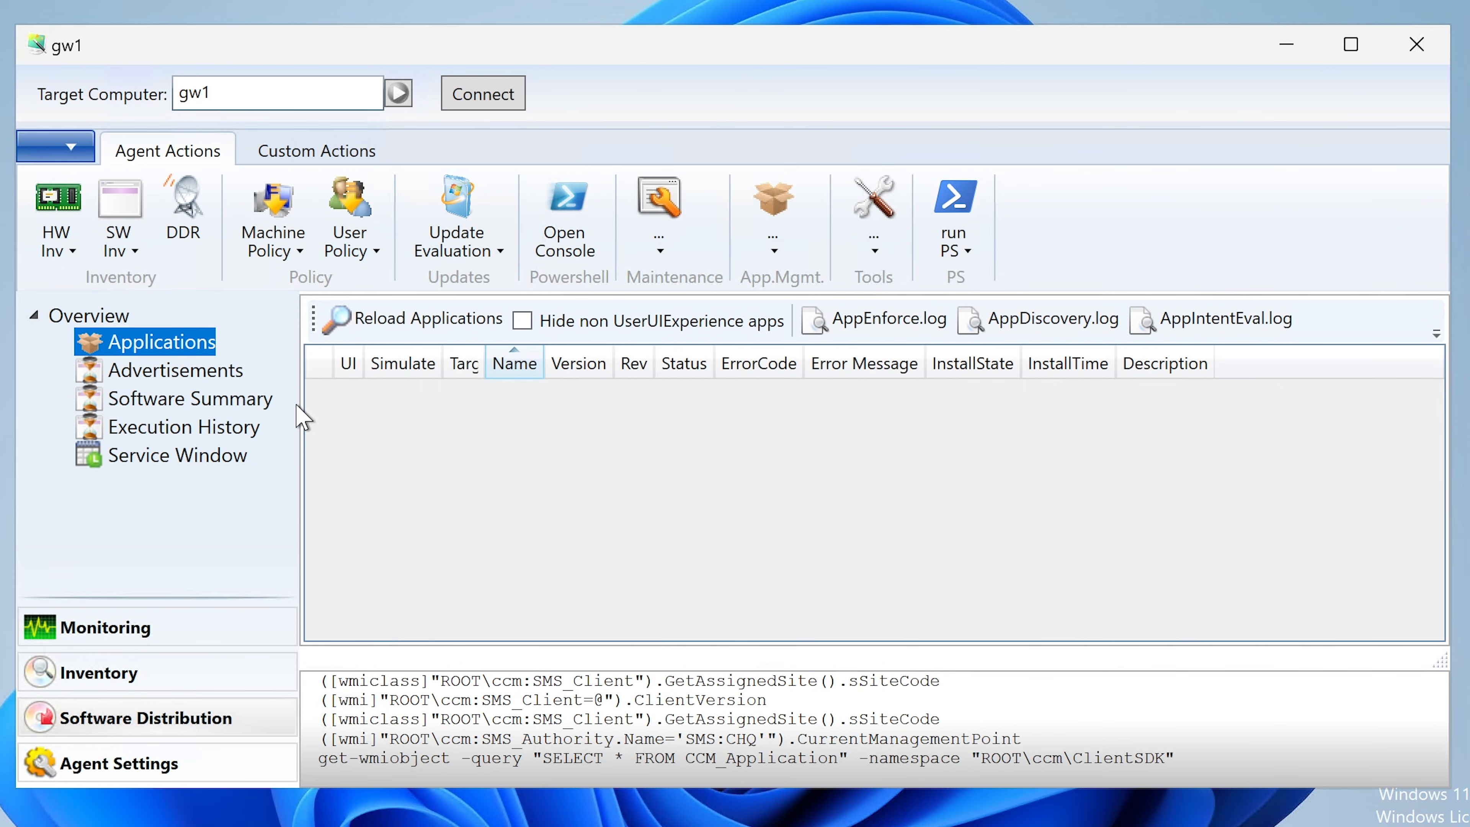
- In Client Center, open the advertisements on gw1 and inspect the properties of the 7-Zip, Google Chrome and PuTTY entries
left_click(145, 369)
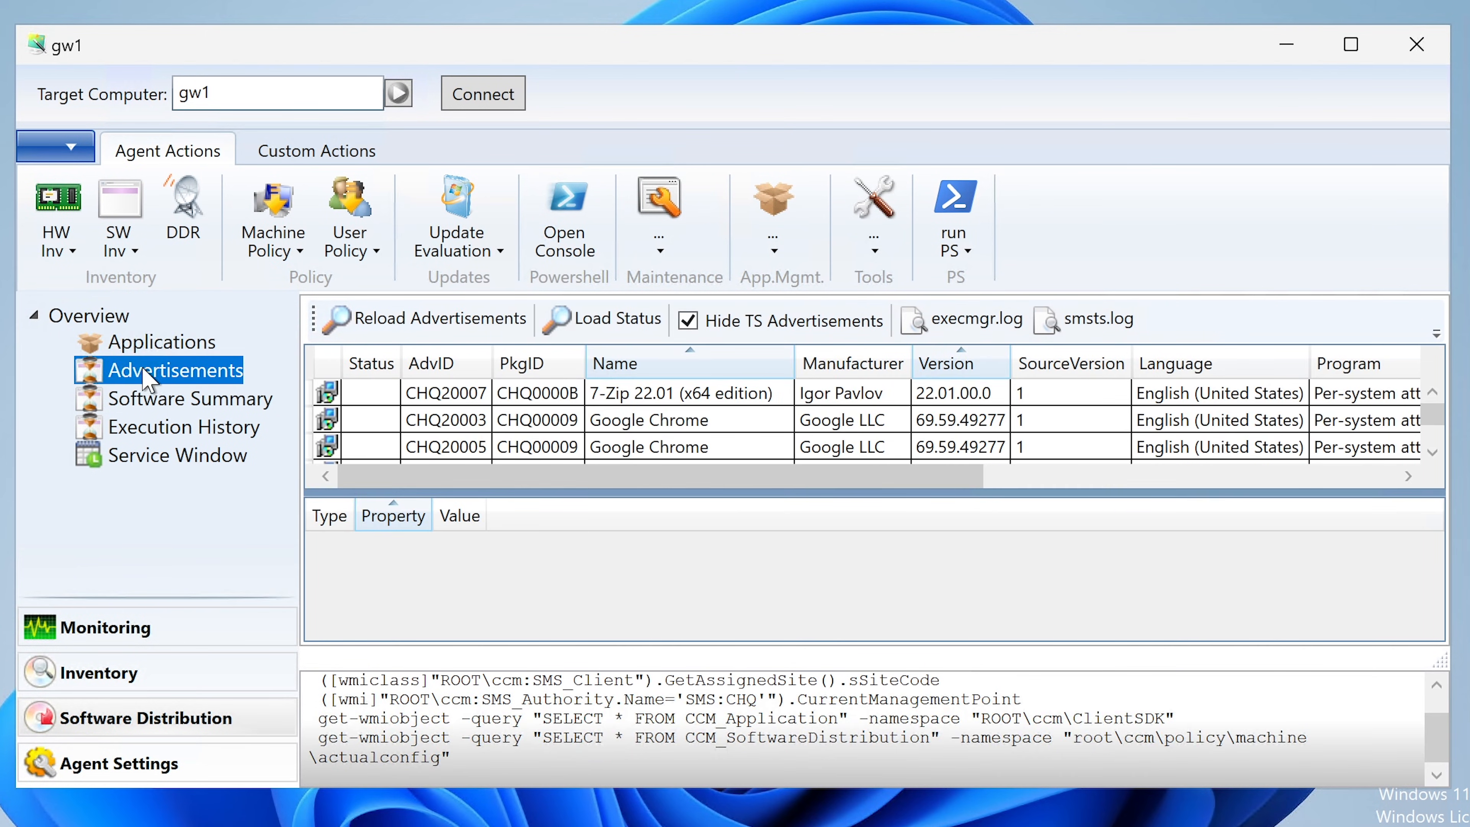
left_click_drag(683, 476, 666, 476)
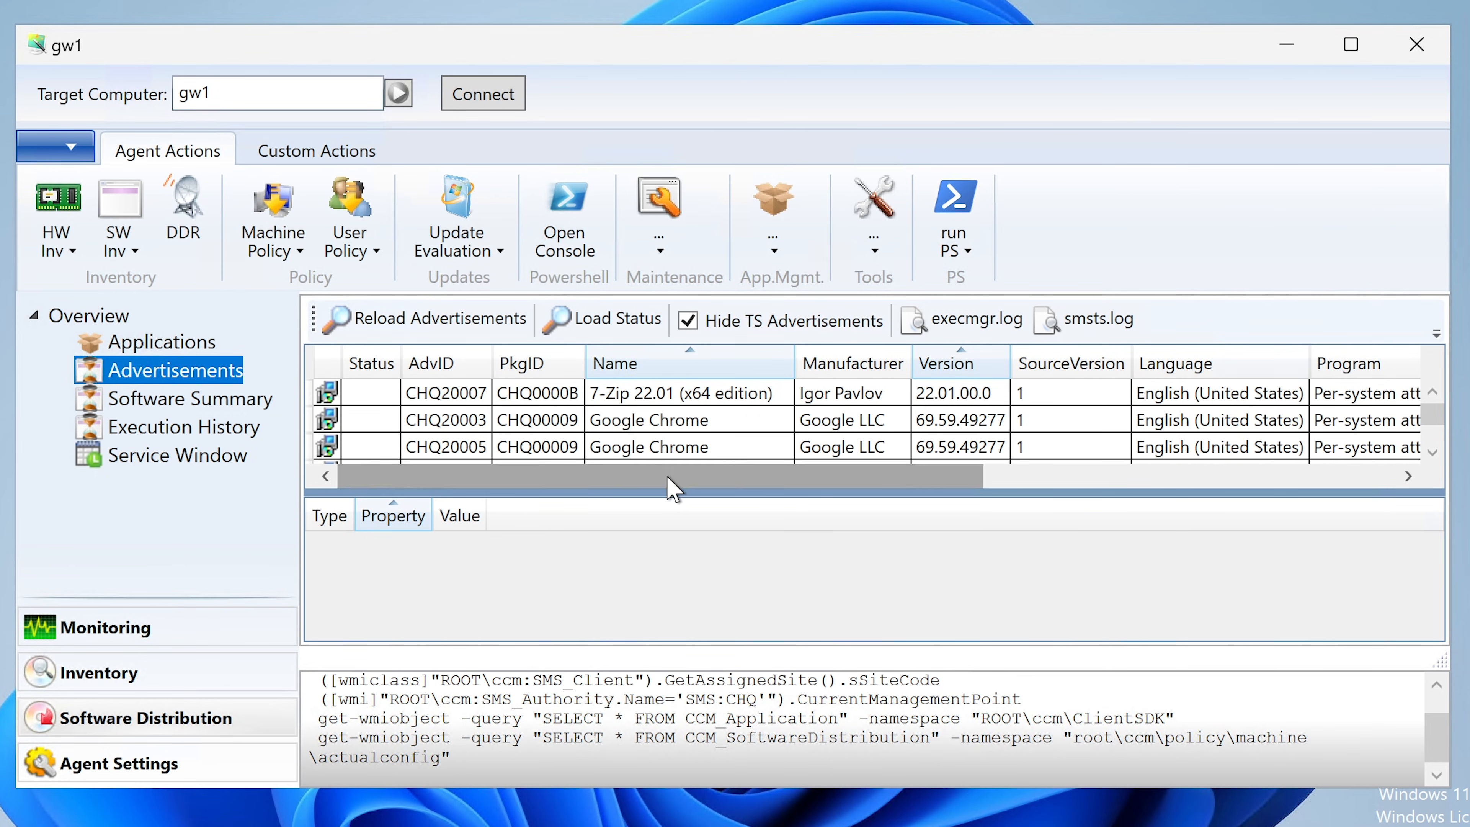
left_click(700, 393)
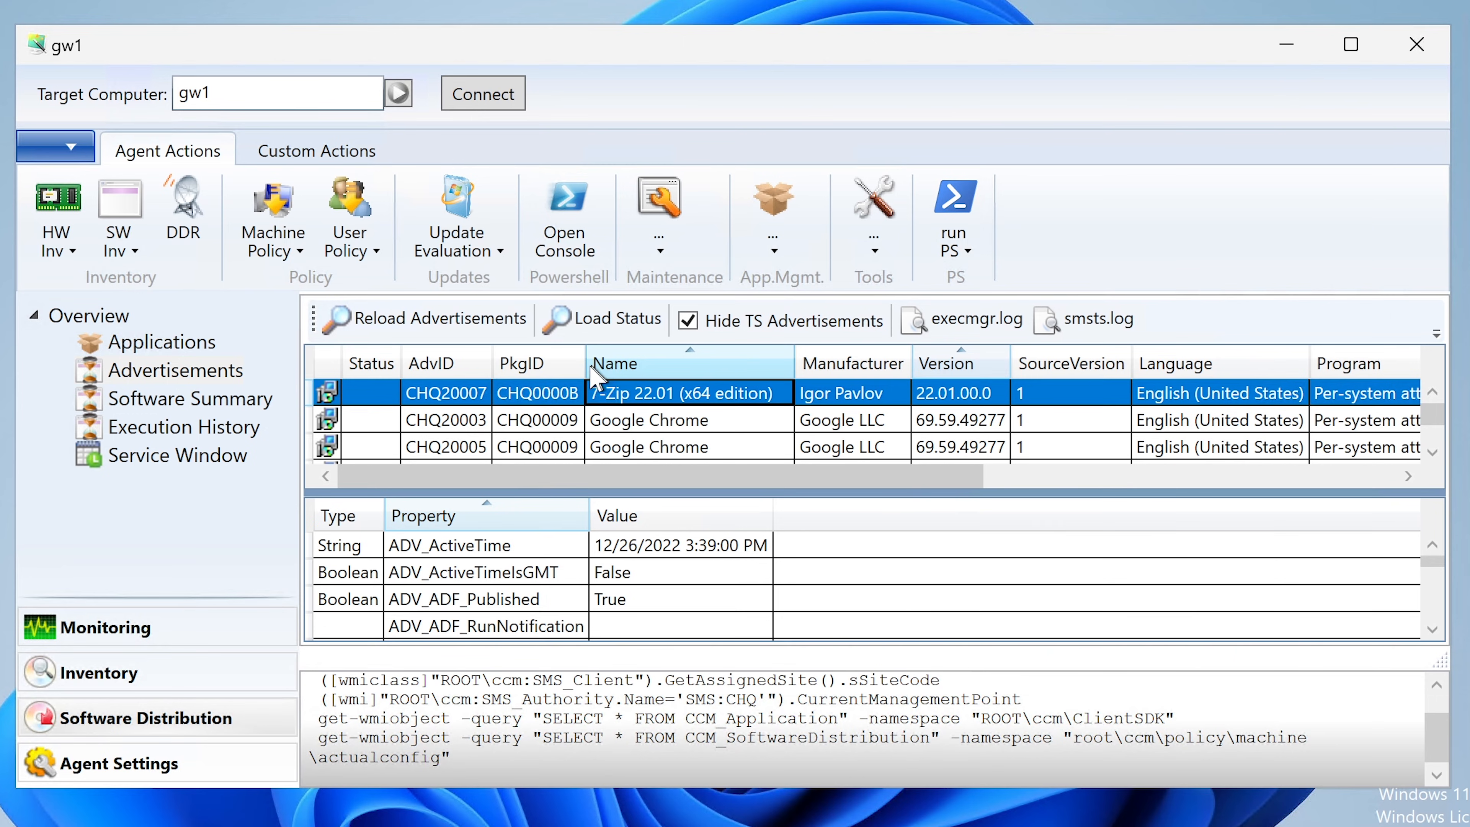
left_click(519, 426)
scroll(521, 428, "down", 1)
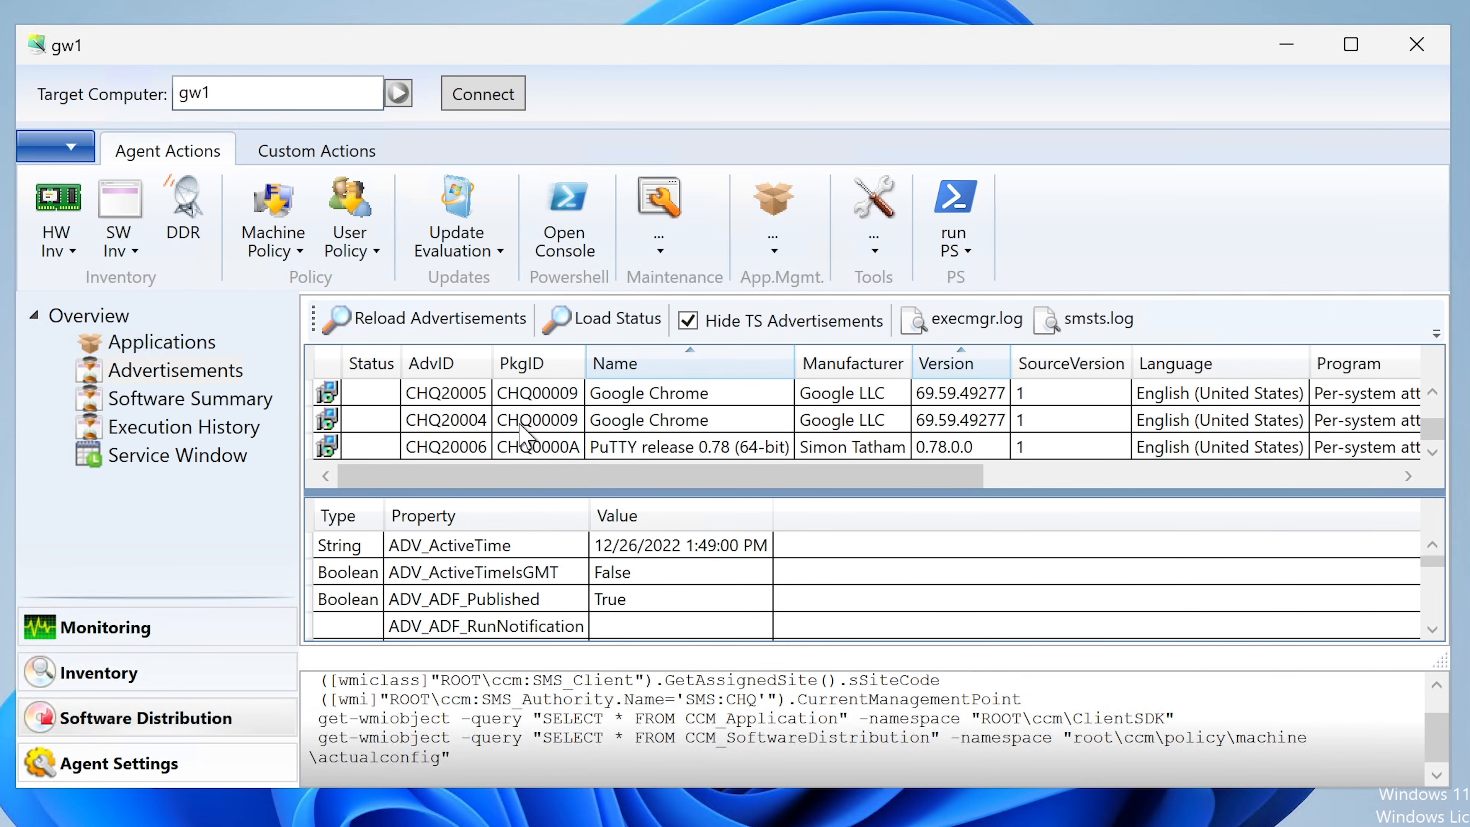
left_click(618, 449)
scroll(621, 446, "up", 1)
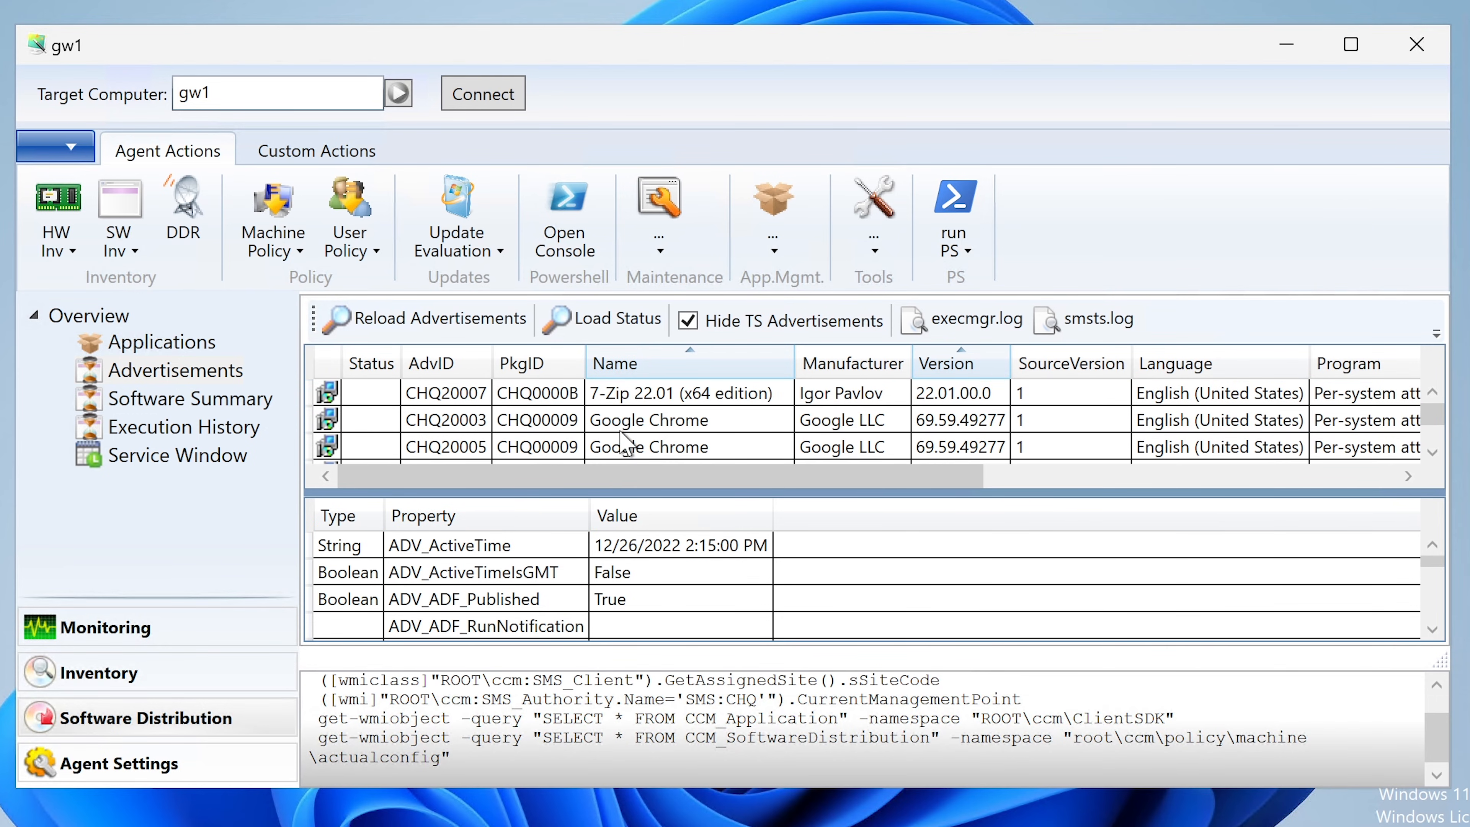
- Rerun the advertisements for 7-Zip 22.01 (x64 edition) and PuTTY release 0.78 (64-bit) on gw1
left_click(635, 400)
scroll(637, 405, "down", 1)
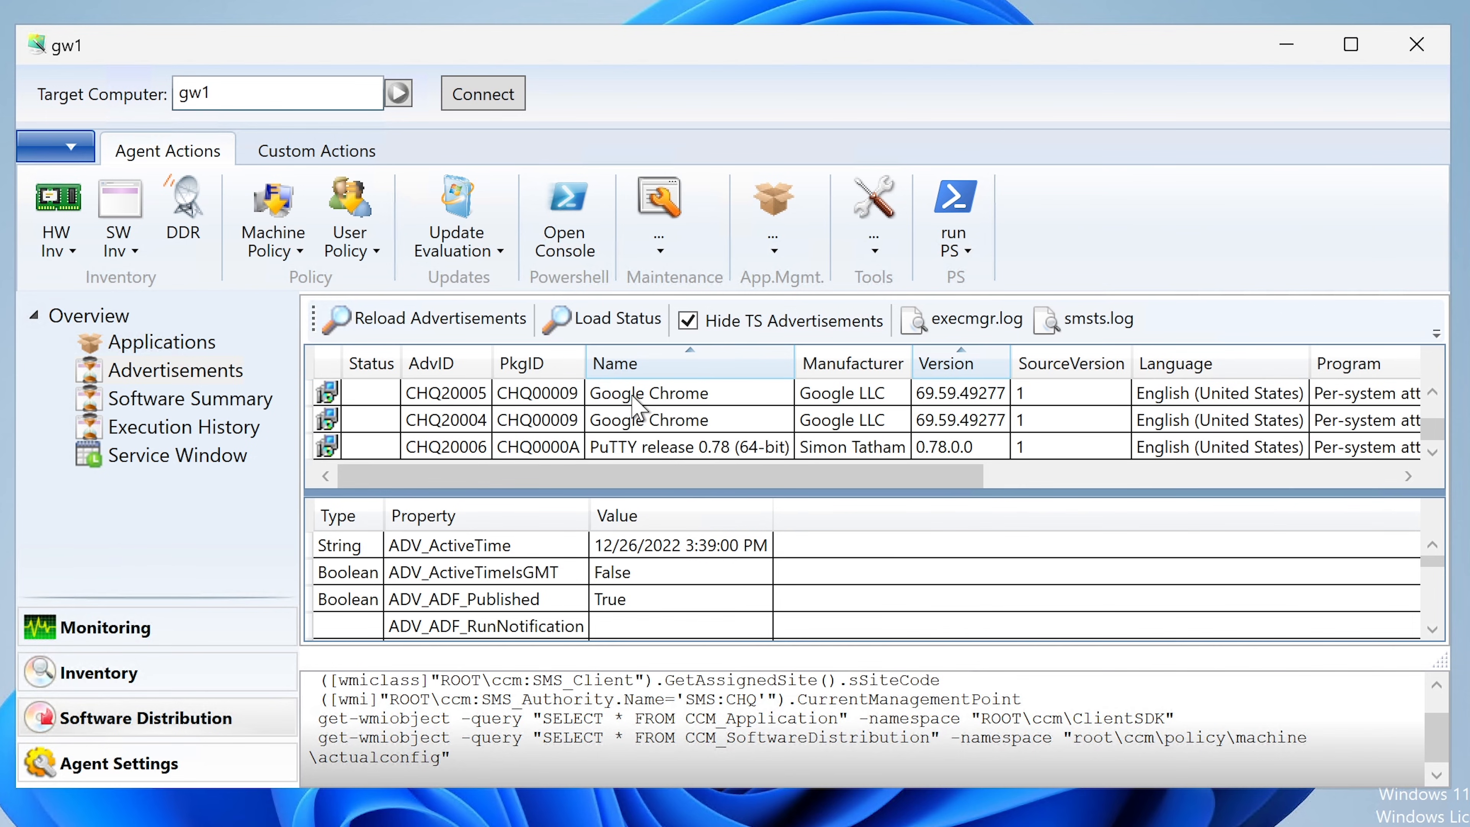
left_click(633, 440)
right_click(632, 440)
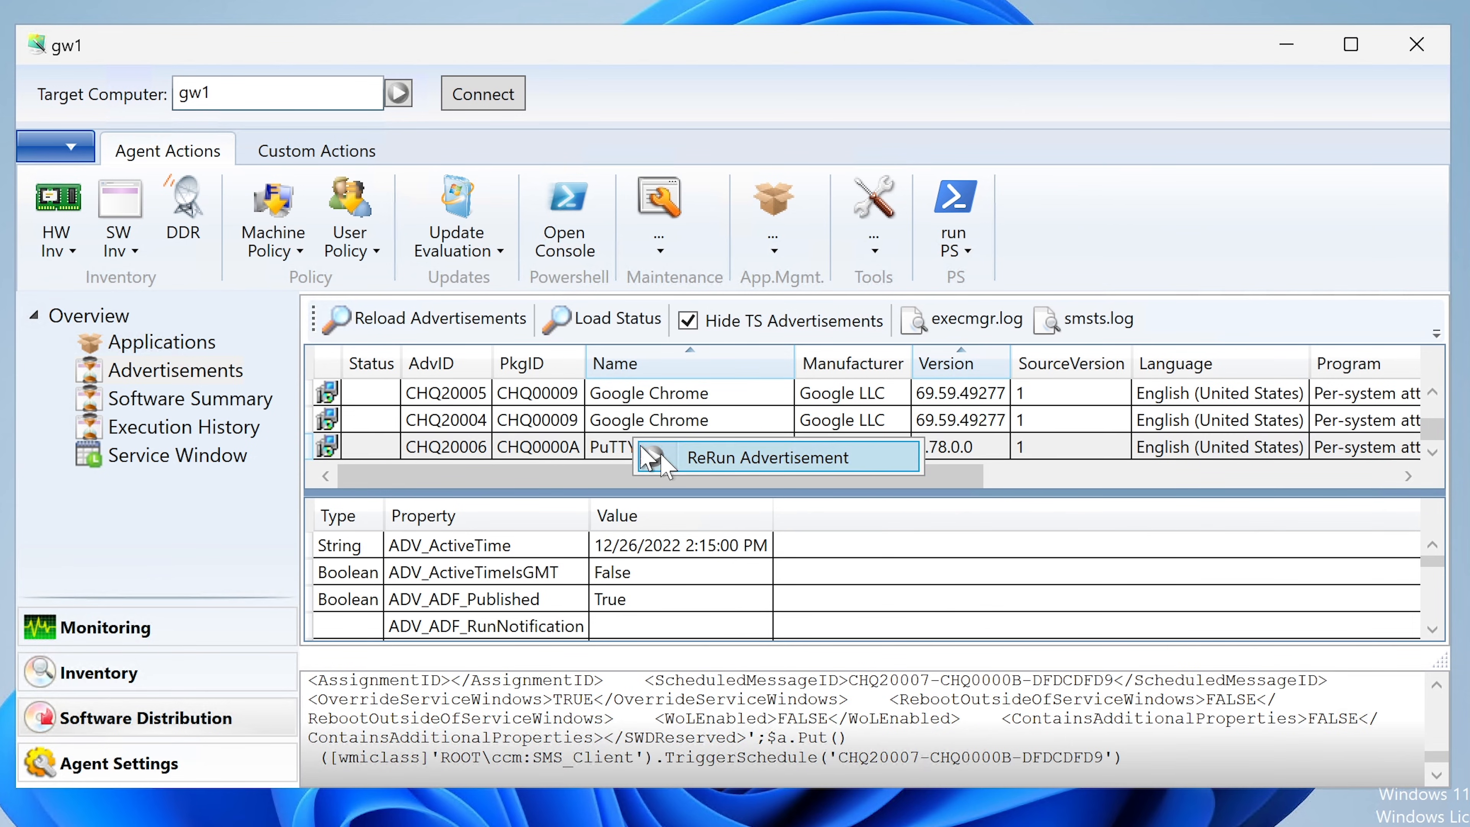
left_click(666, 458)
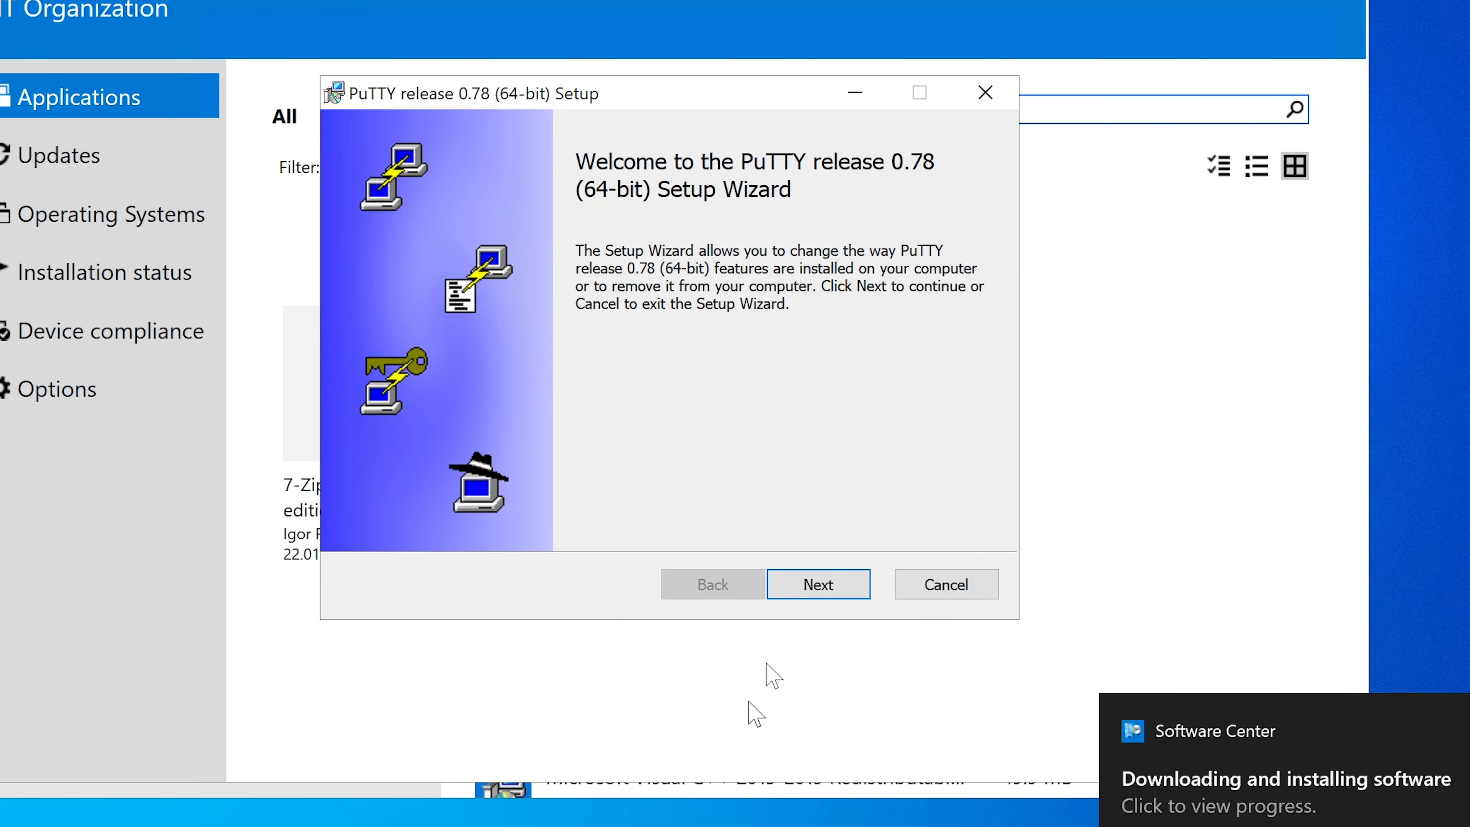
- Cancel the PuTTY release 0.78 (64-bit) installation on the client and finish its setup wizard
left_click(949, 585)
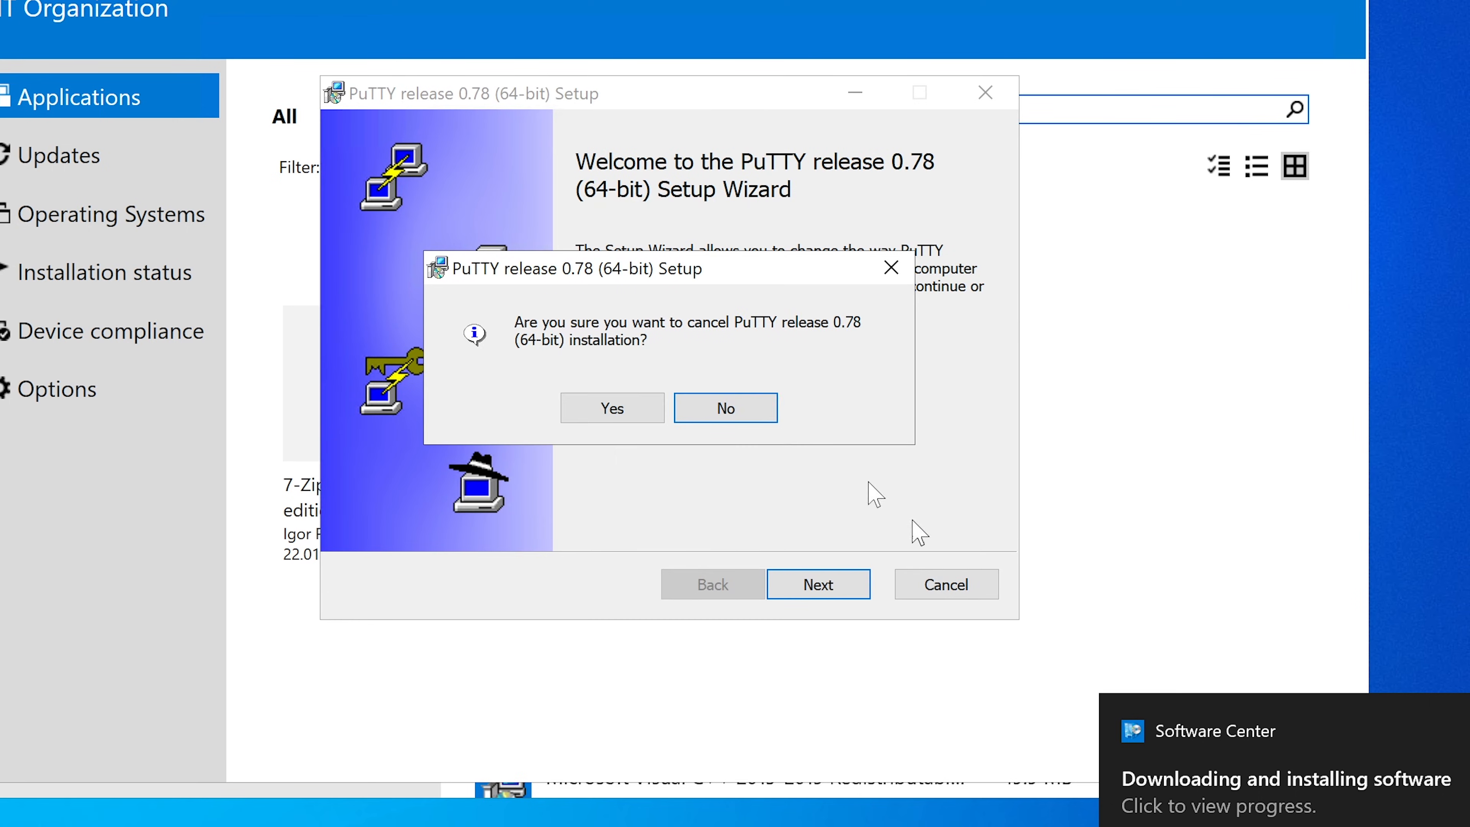
left_click(586, 409)
left_click(809, 585)
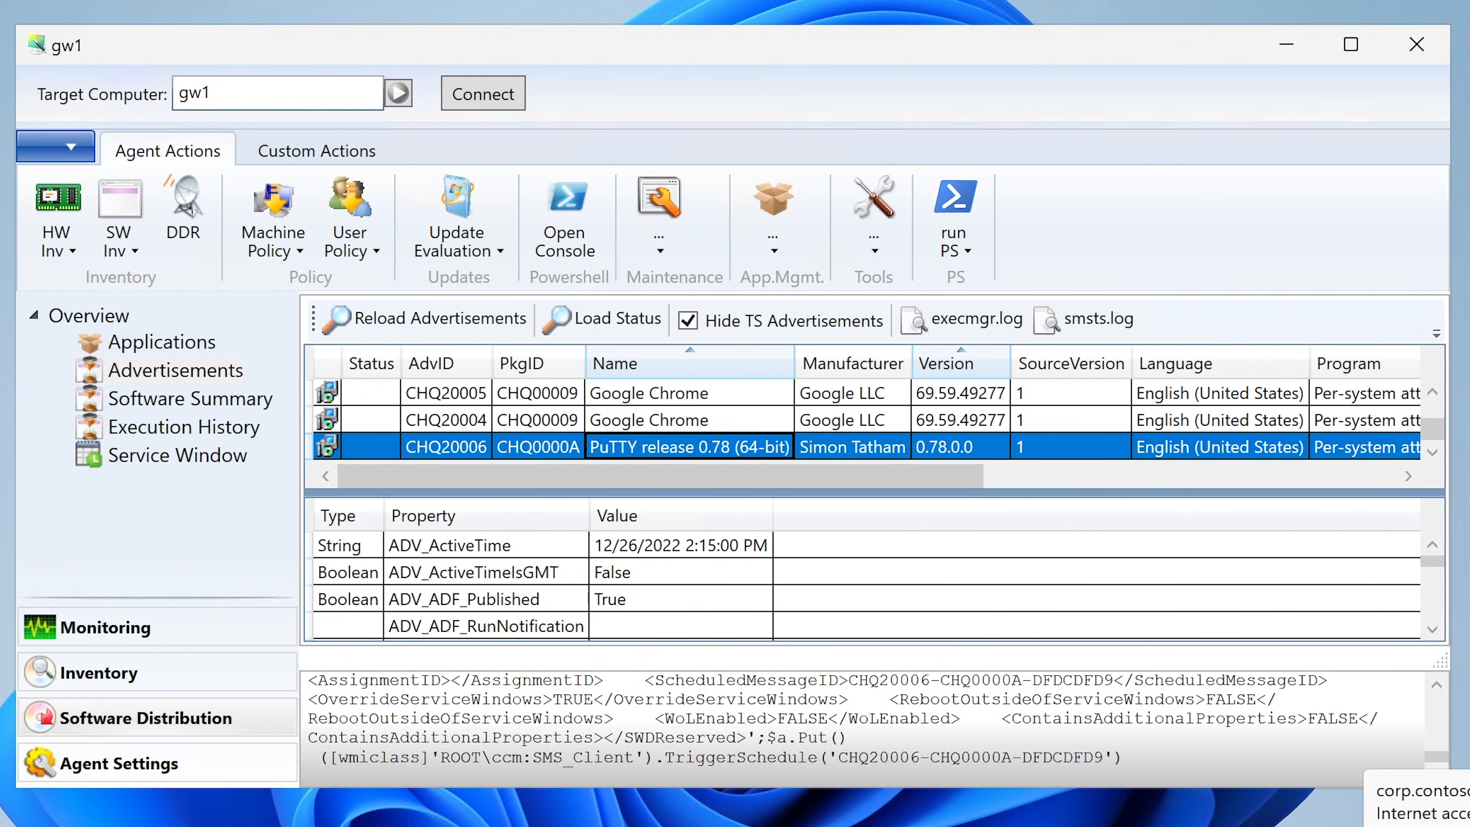
- Check the software summary on gw1 for the status of 7-Zip 22.01, Google Chrome and PuTTY release 0.78
left_click(498, 421)
left_click(191, 375)
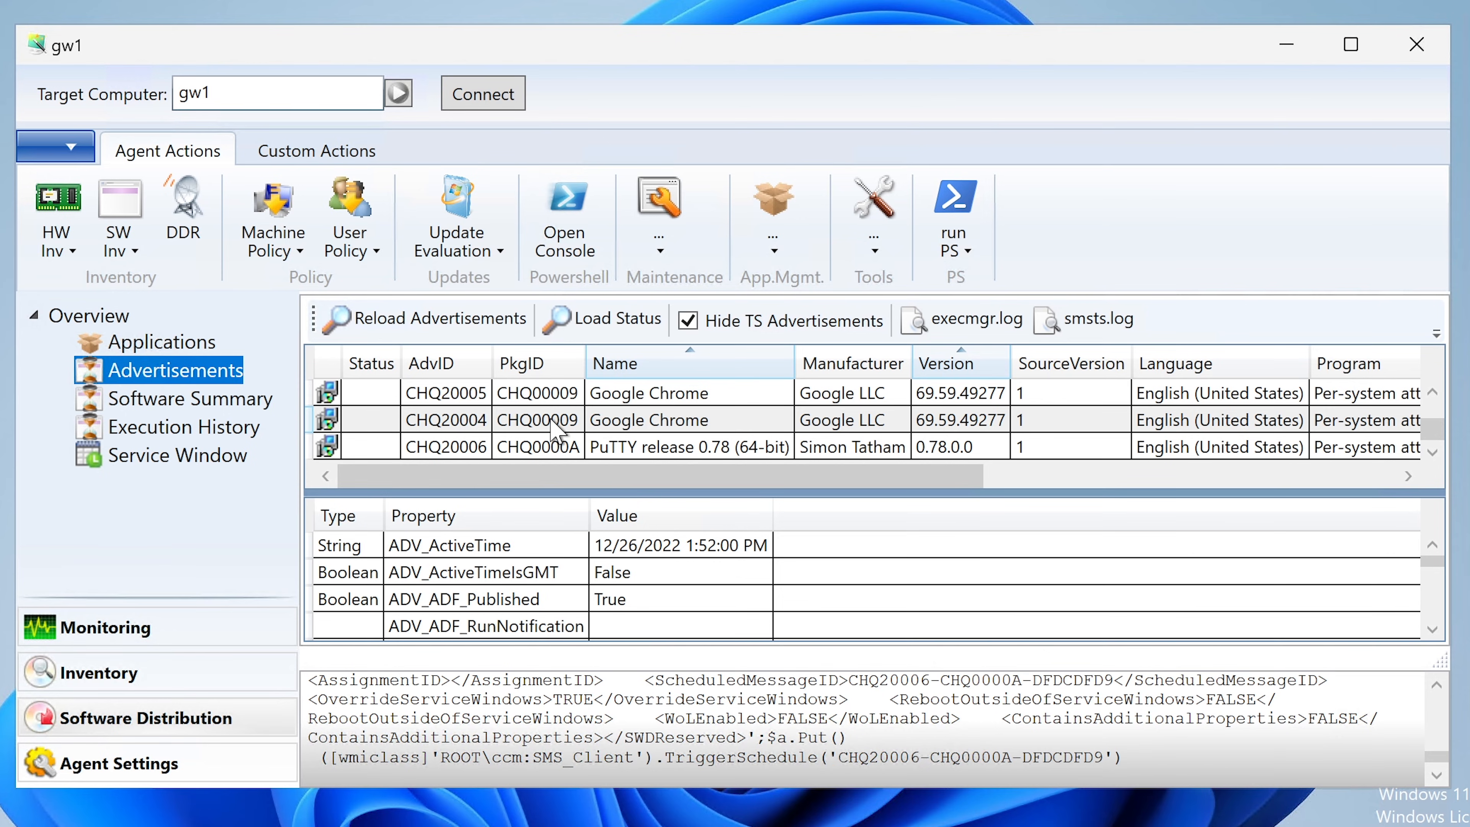
left_click(169, 405)
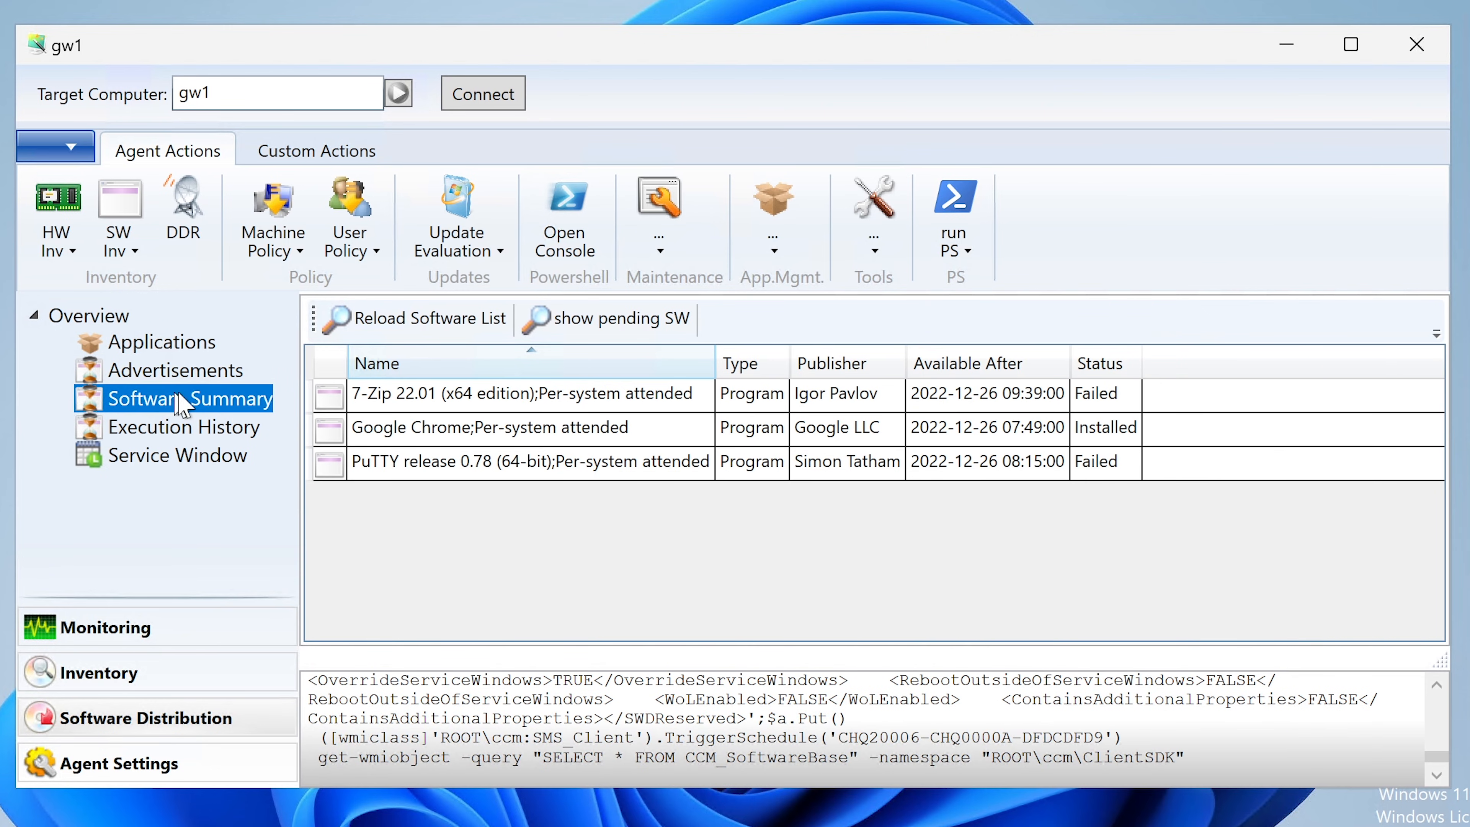
left_click(453, 399)
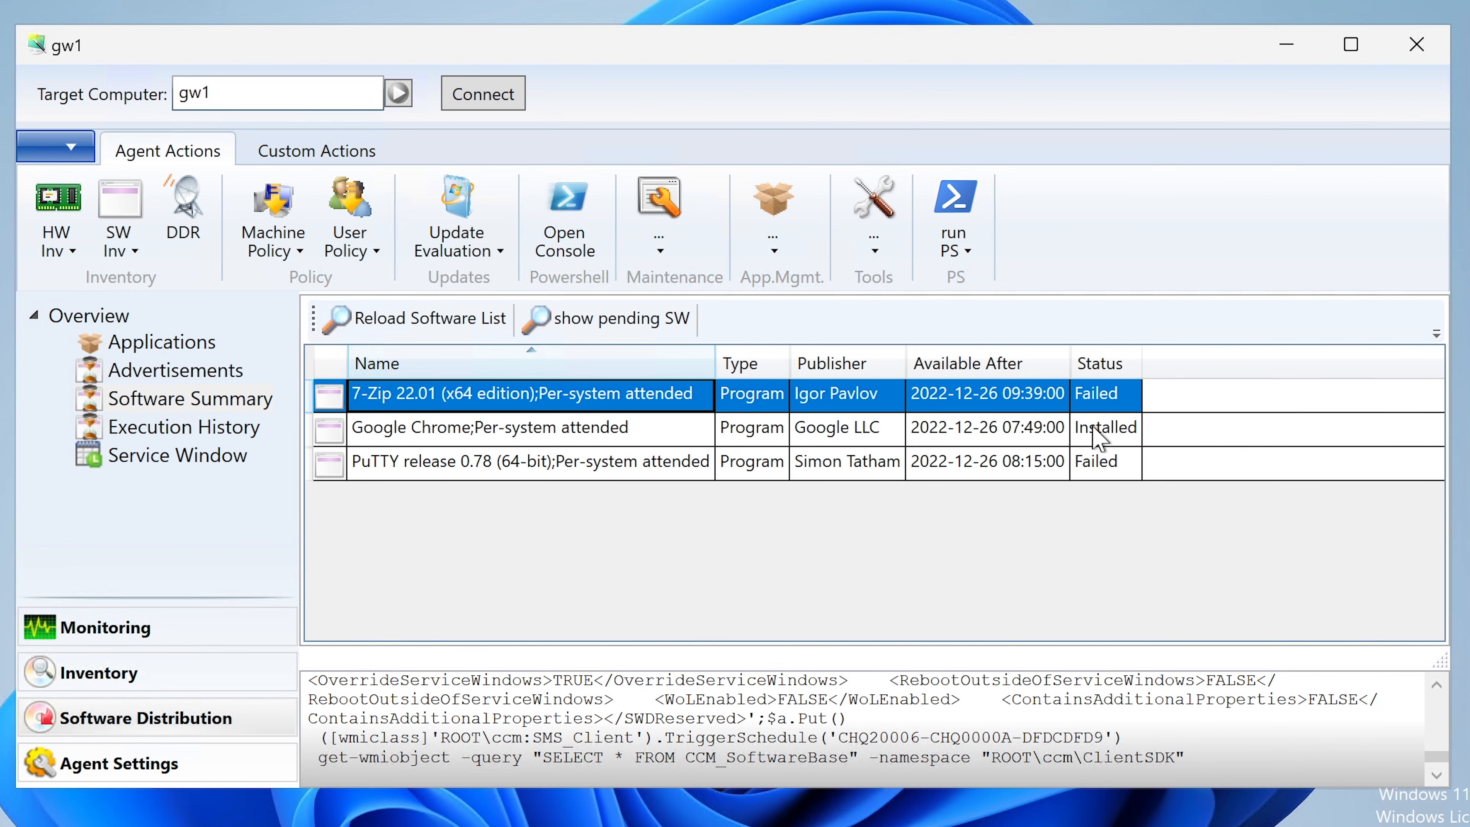
left_click(1095, 438)
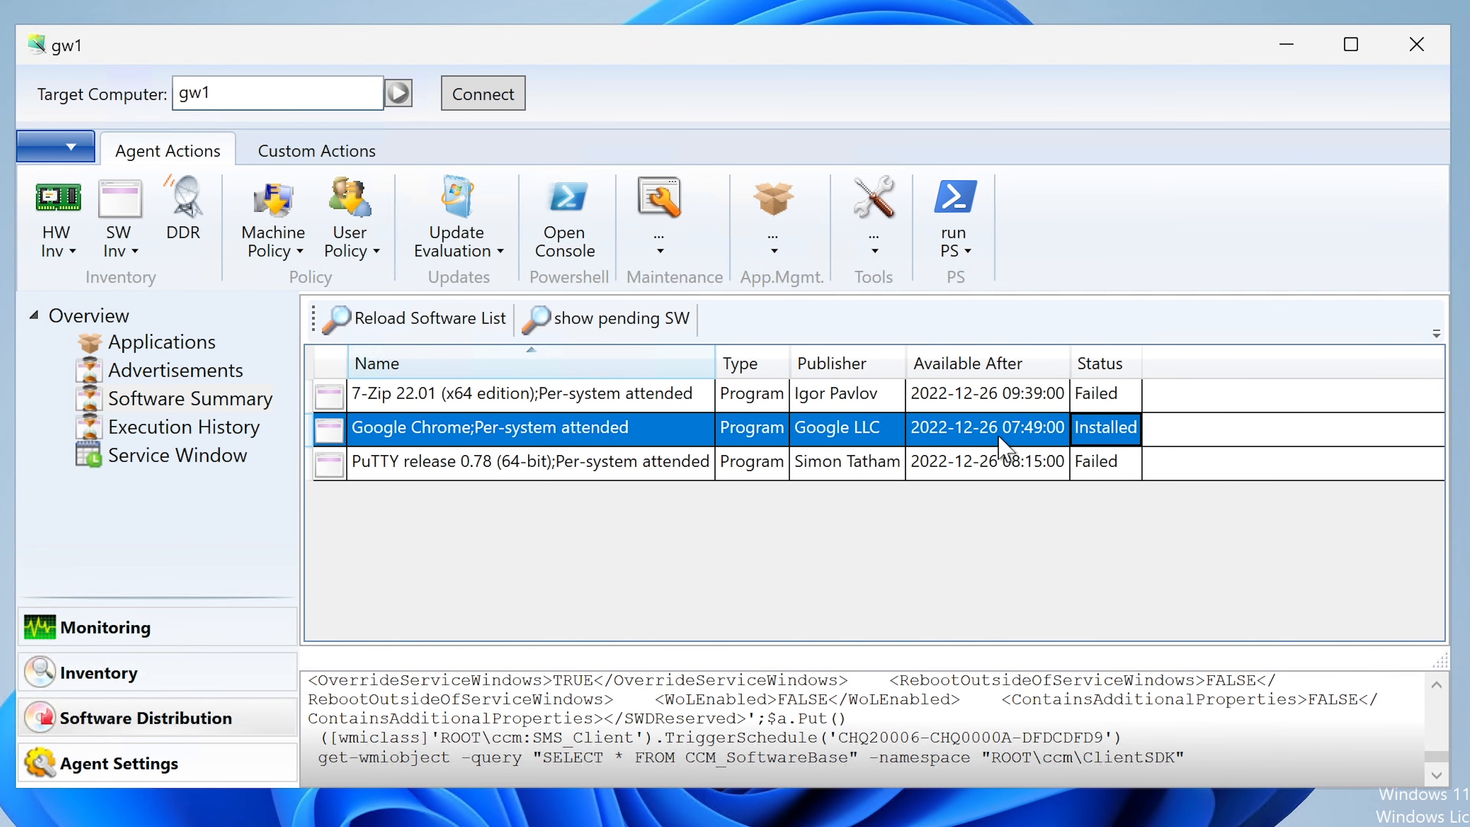
left_click(1091, 466)
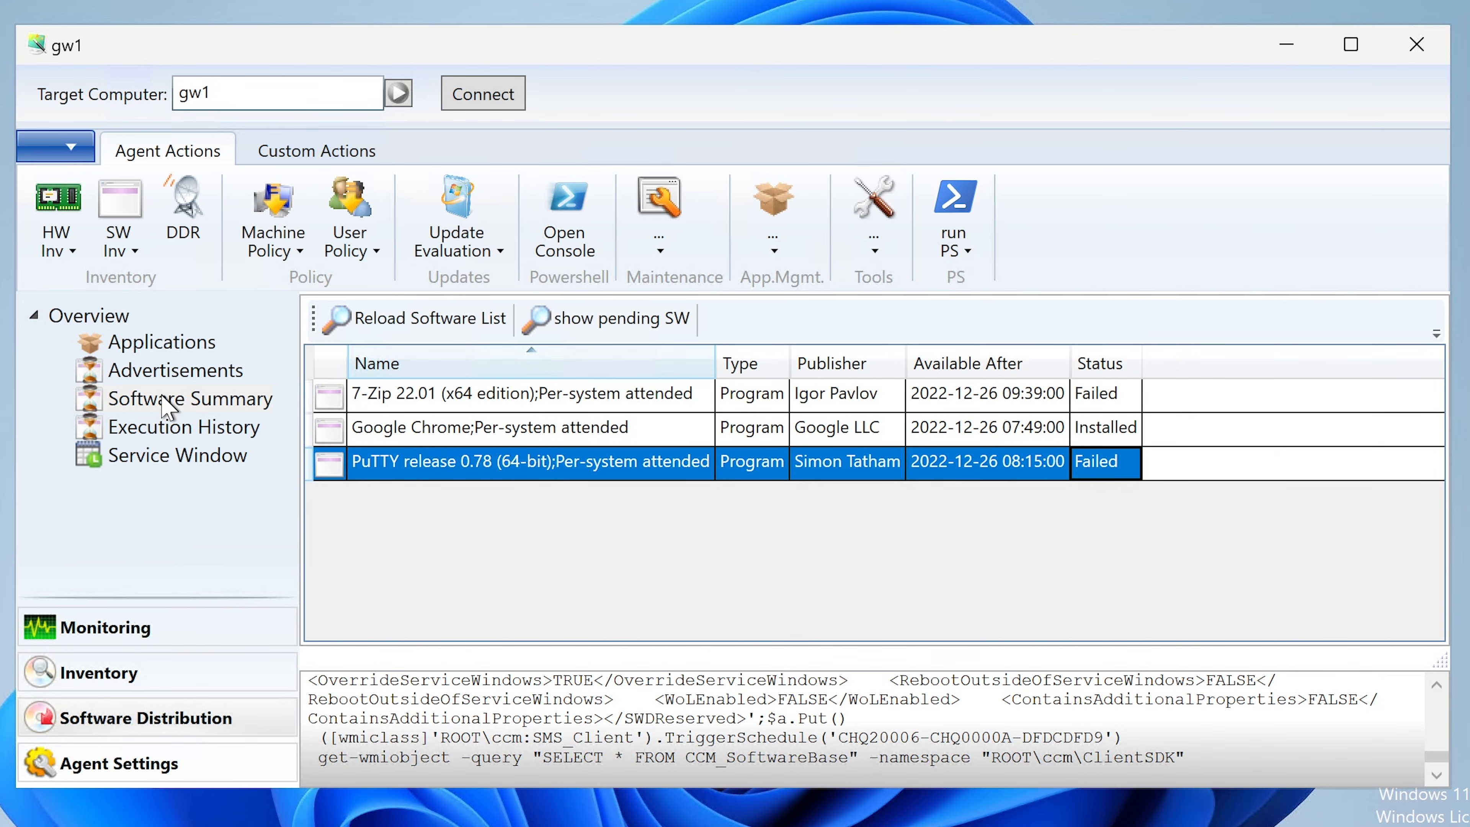
- Review the execution history of the three packages on gw1, including error codes and reasons, and view its service window calendar
left_click(156, 427)
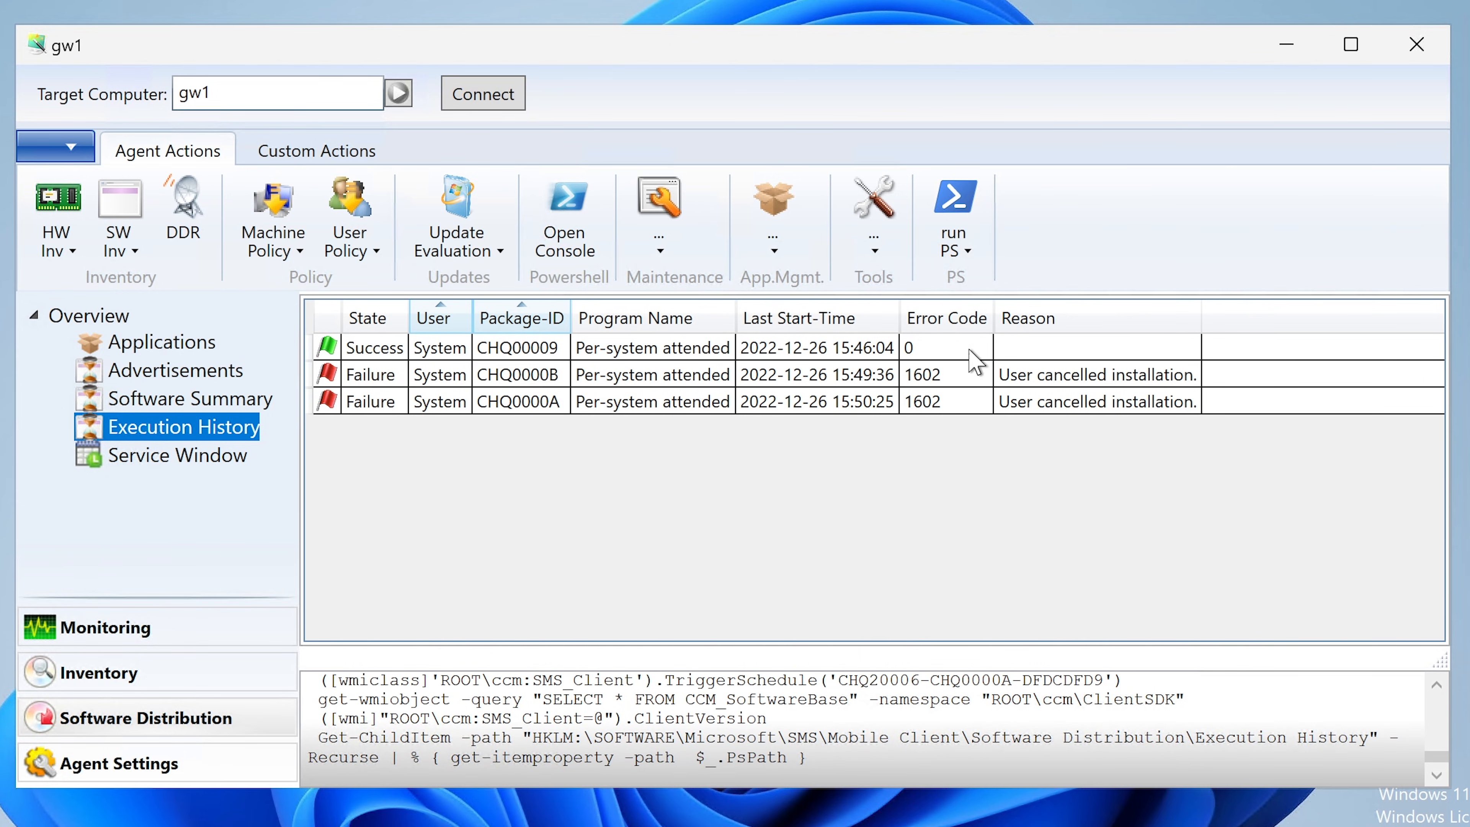
left_click(1039, 377)
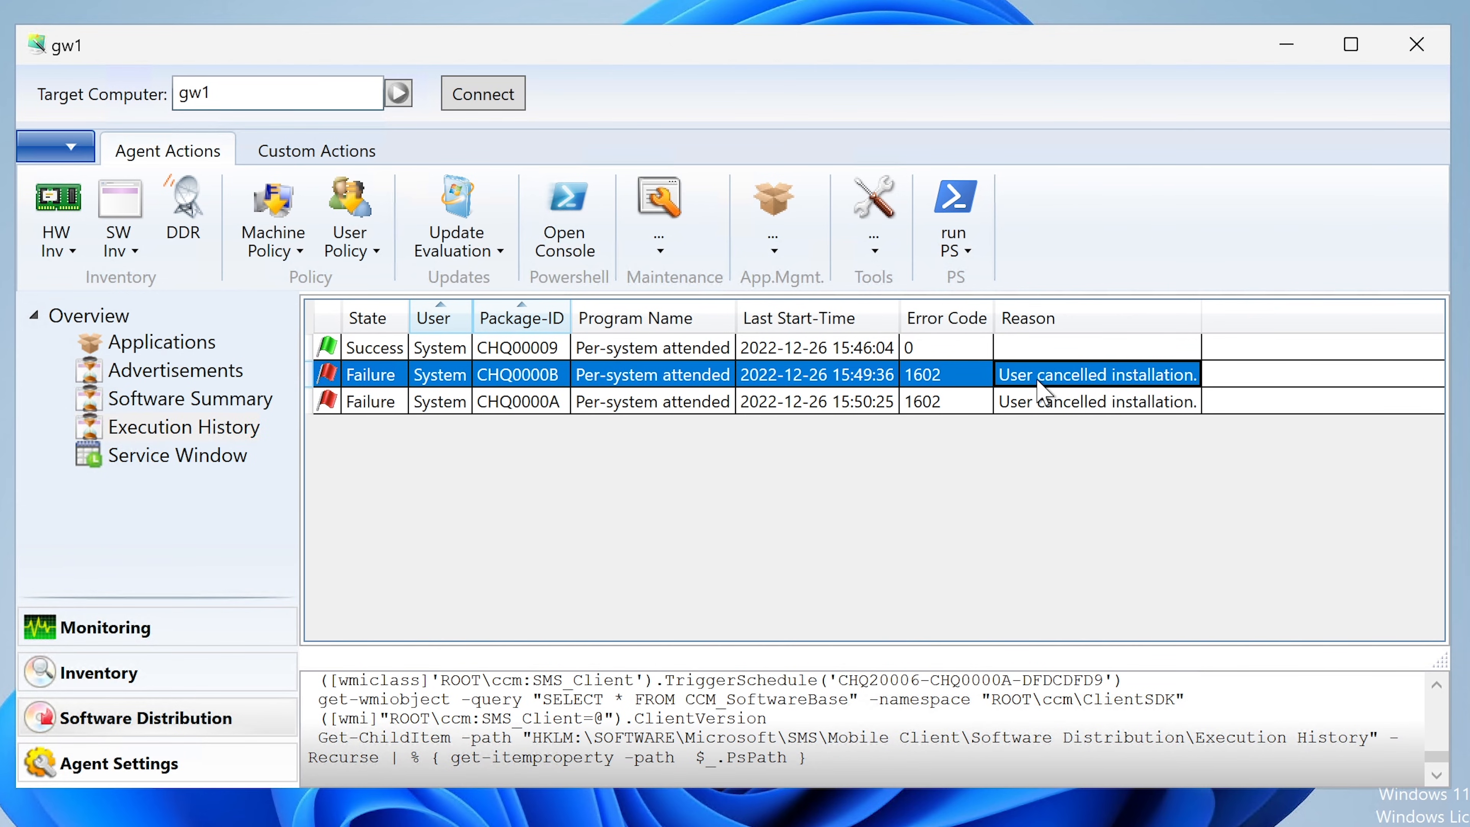
left_click(805, 404)
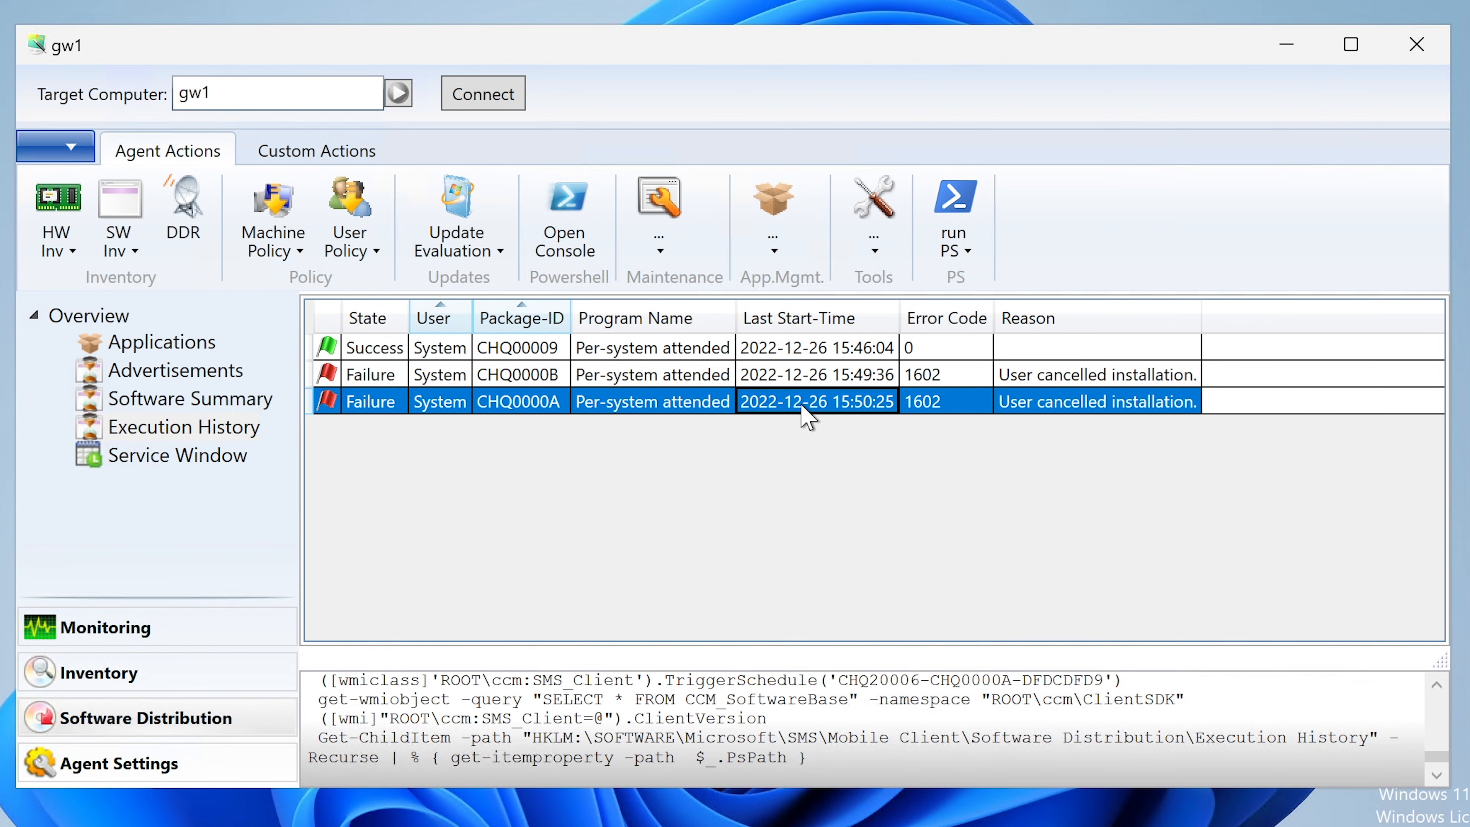
left_click(816, 376)
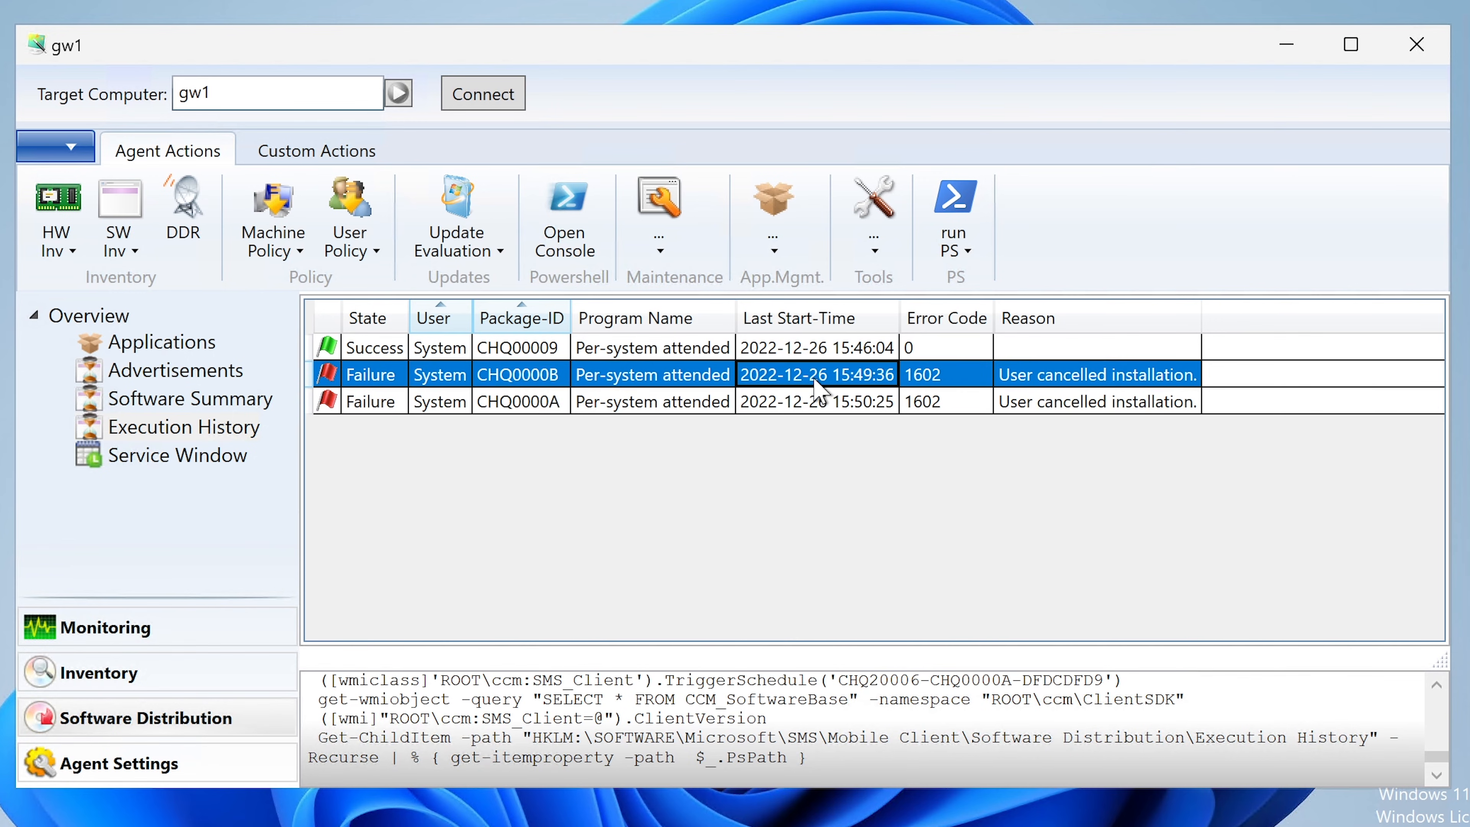
left_click(1061, 407)
left_click(496, 375)
left_click(499, 347)
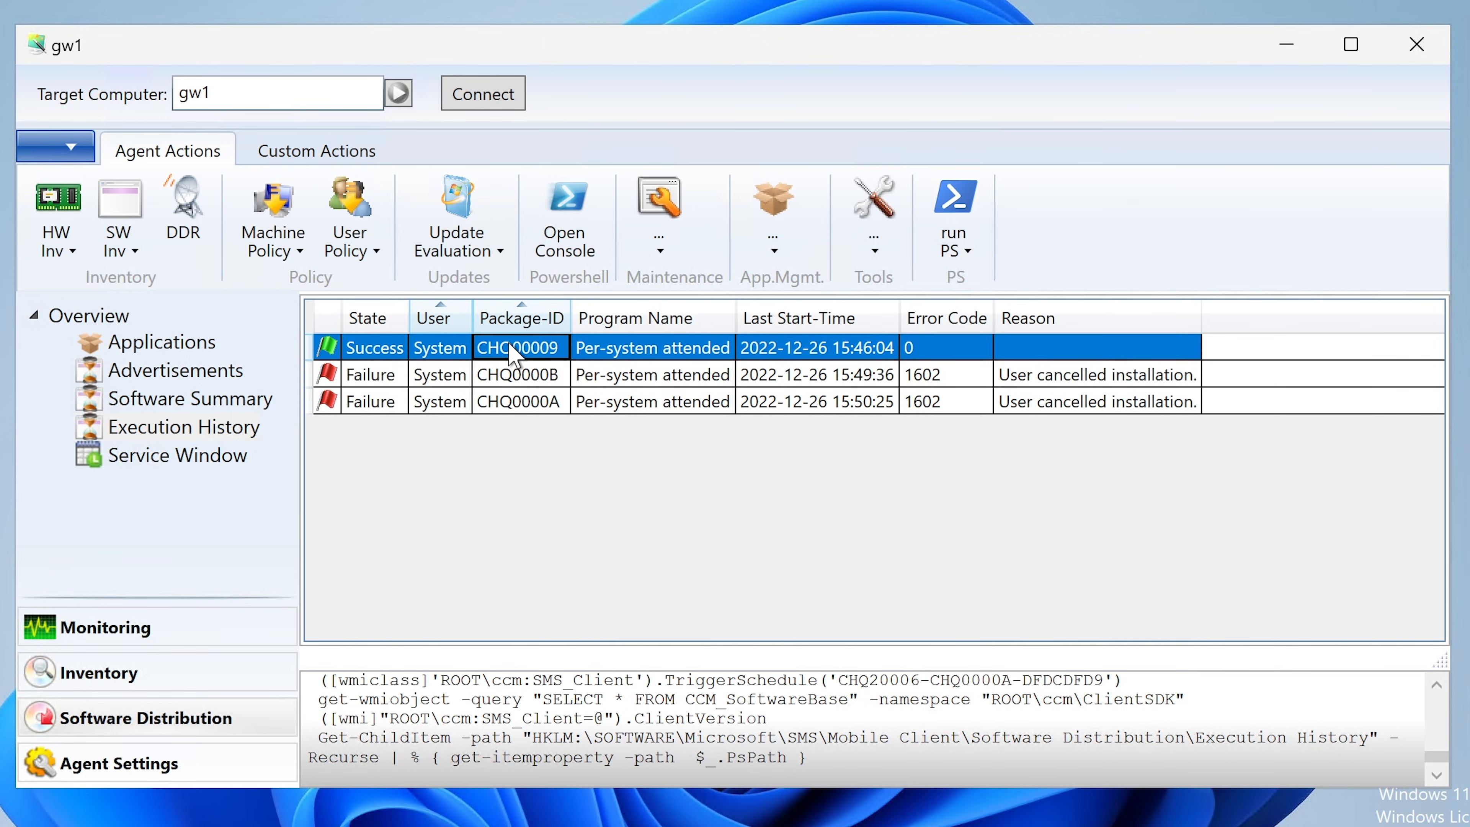
left_click(173, 461)
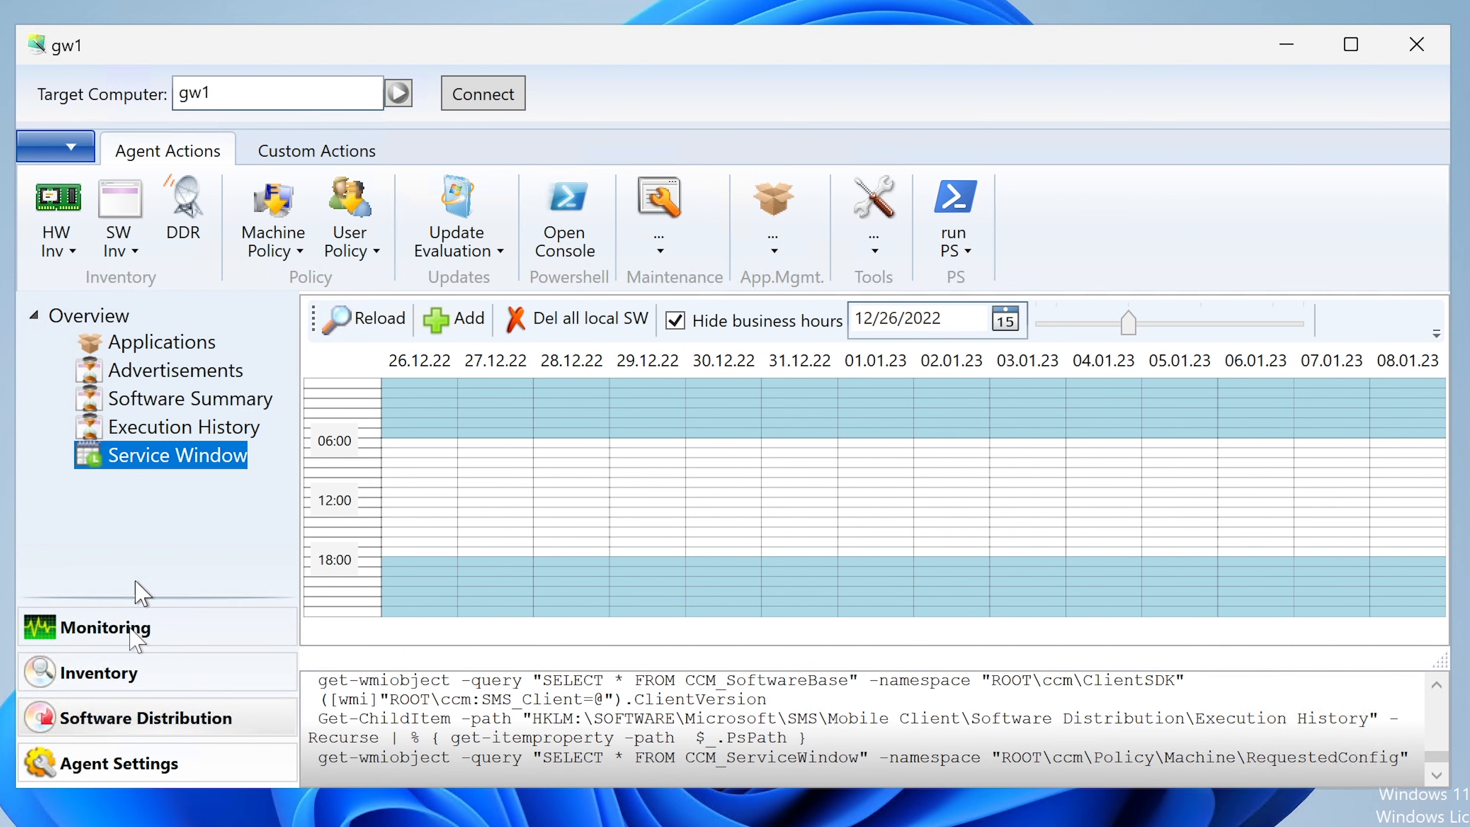
- Examine the pending updates in the inventory of gw1, including the available install action, and view all updates
left_click(123, 683)
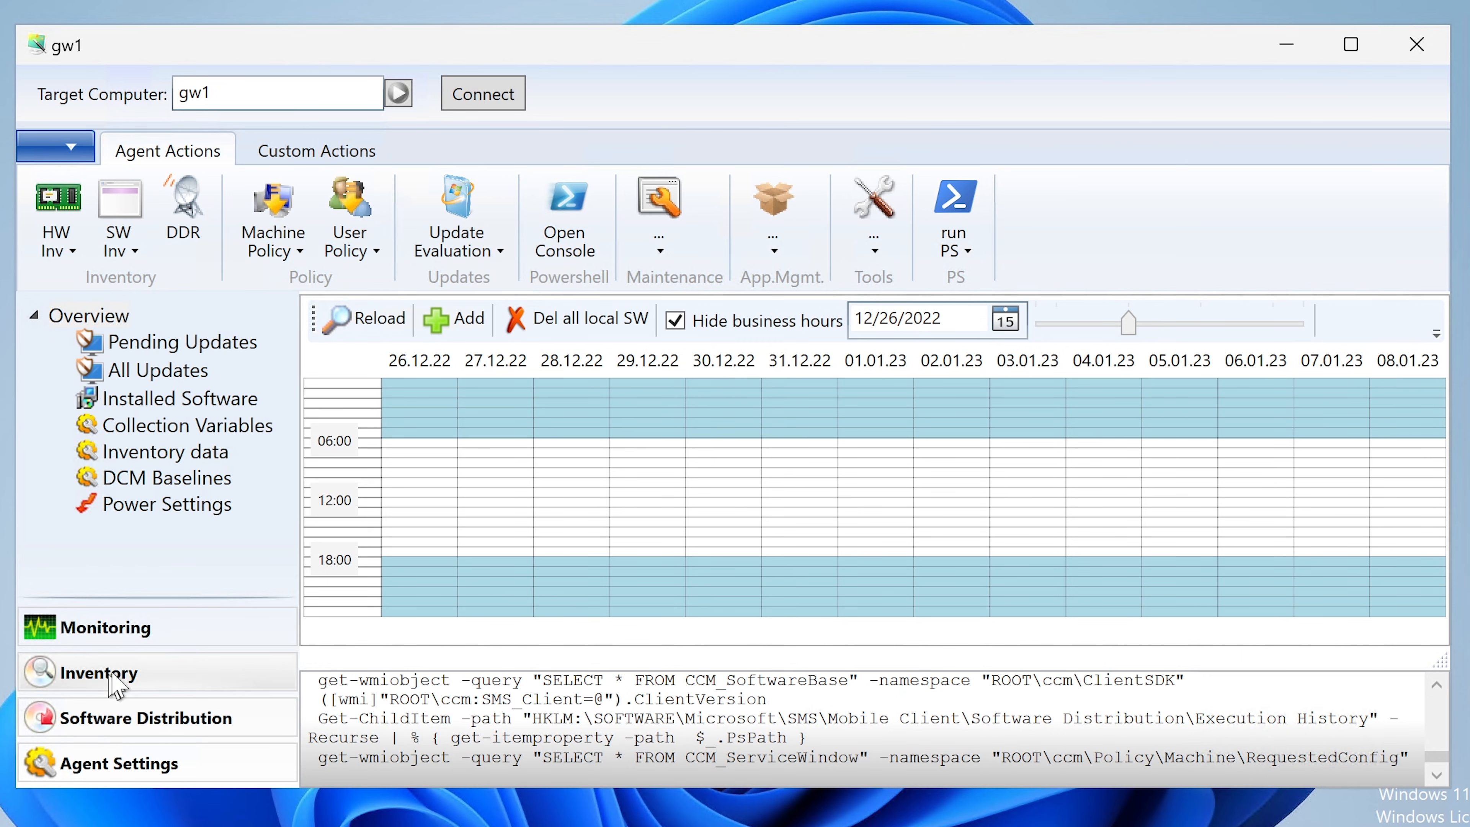
left_click(129, 635)
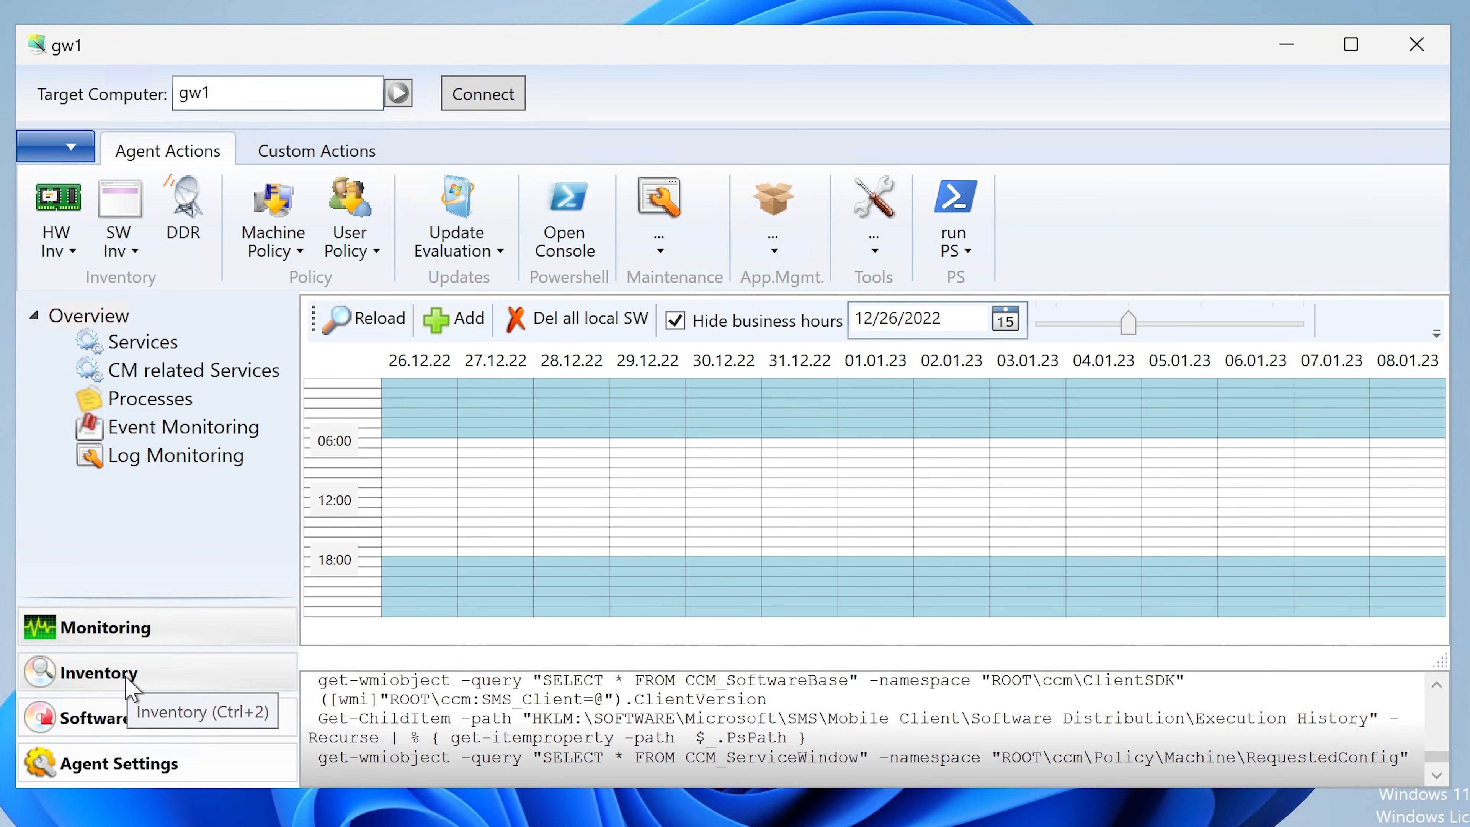
left_click(101, 676)
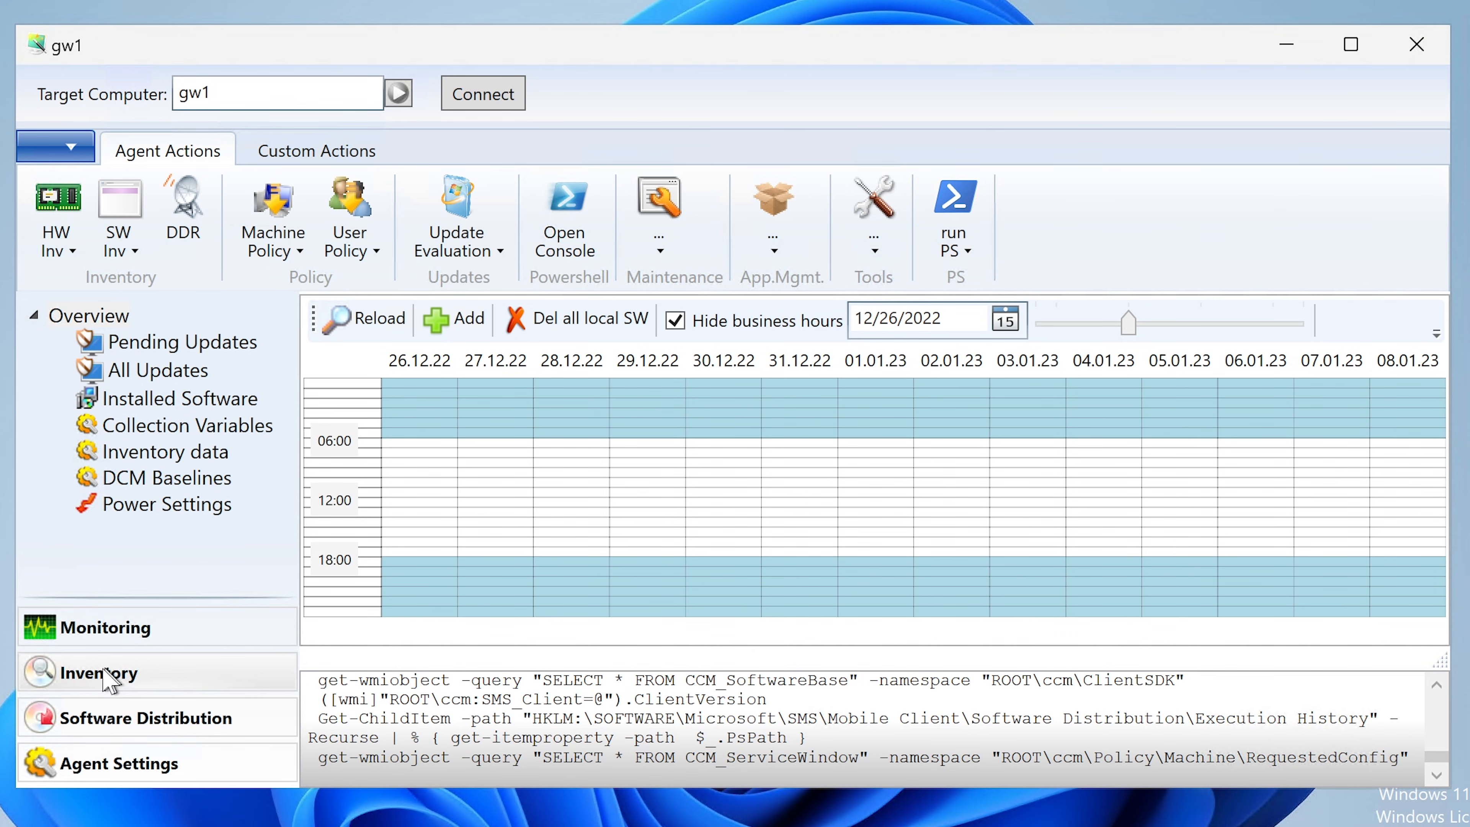
left_click(172, 350)
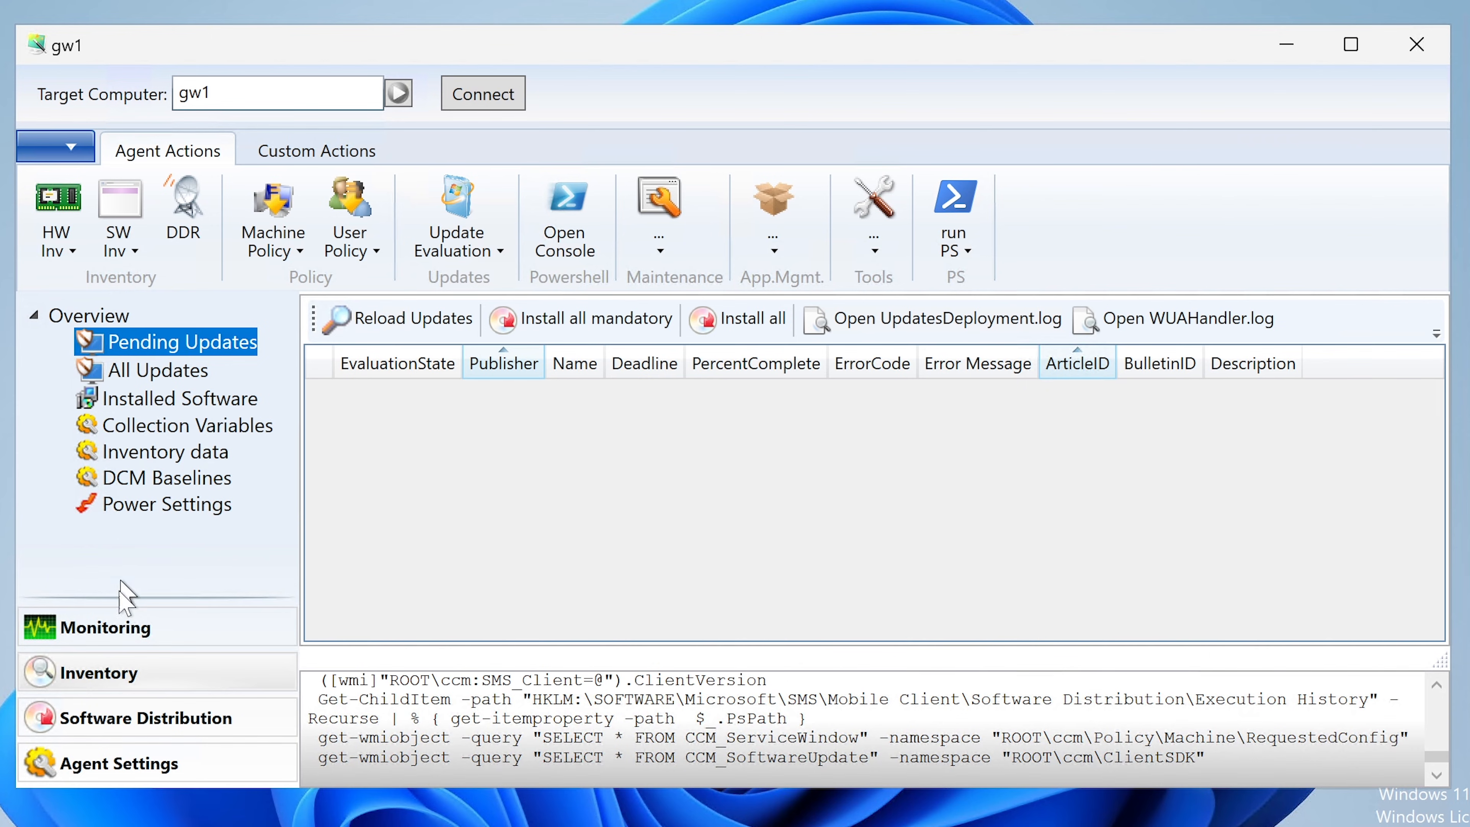
left_click(93, 672)
left_click(190, 330)
right_click(371, 420)
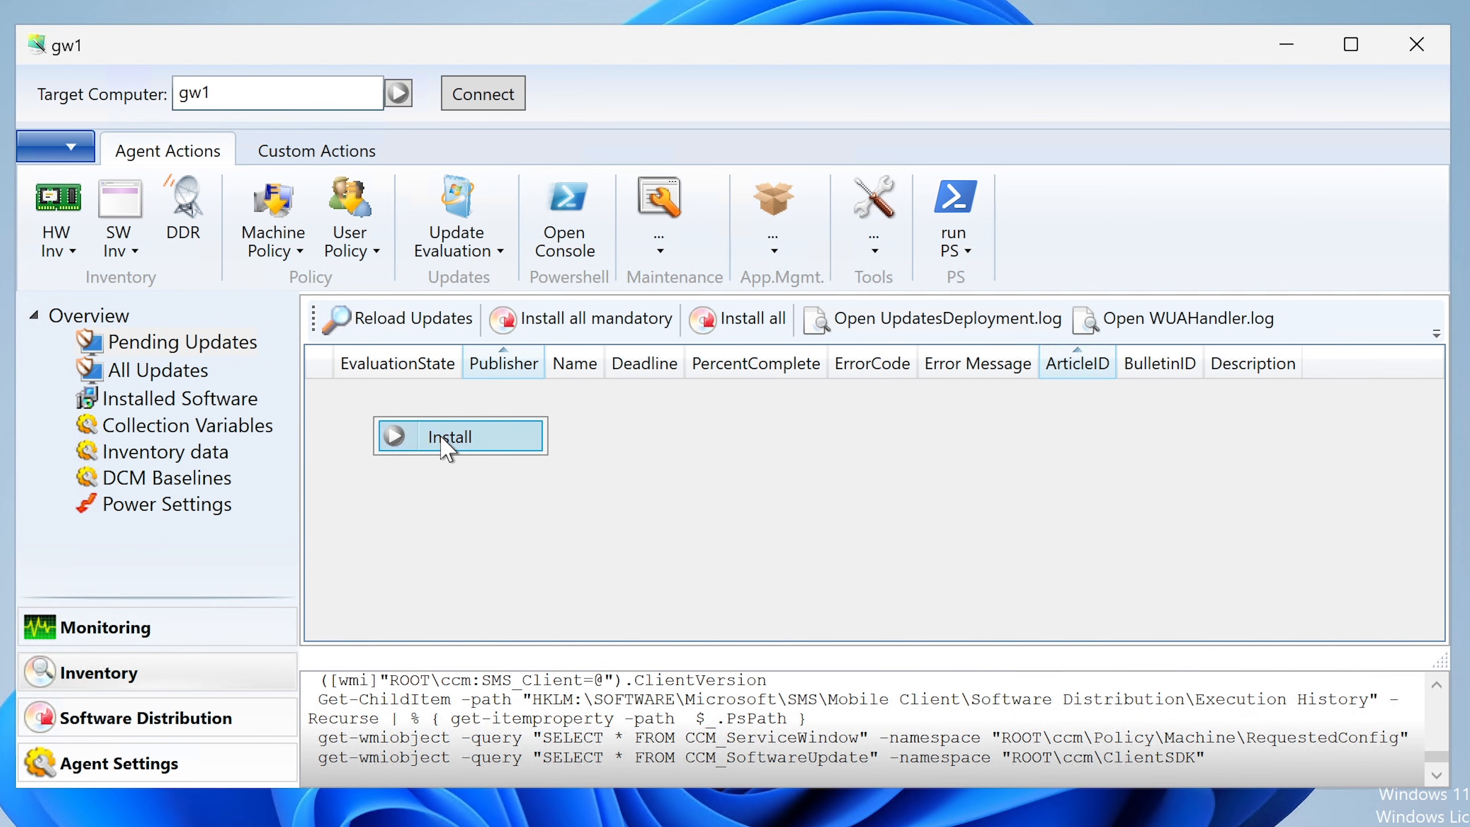
left_click(666, 430)
right_click(402, 449)
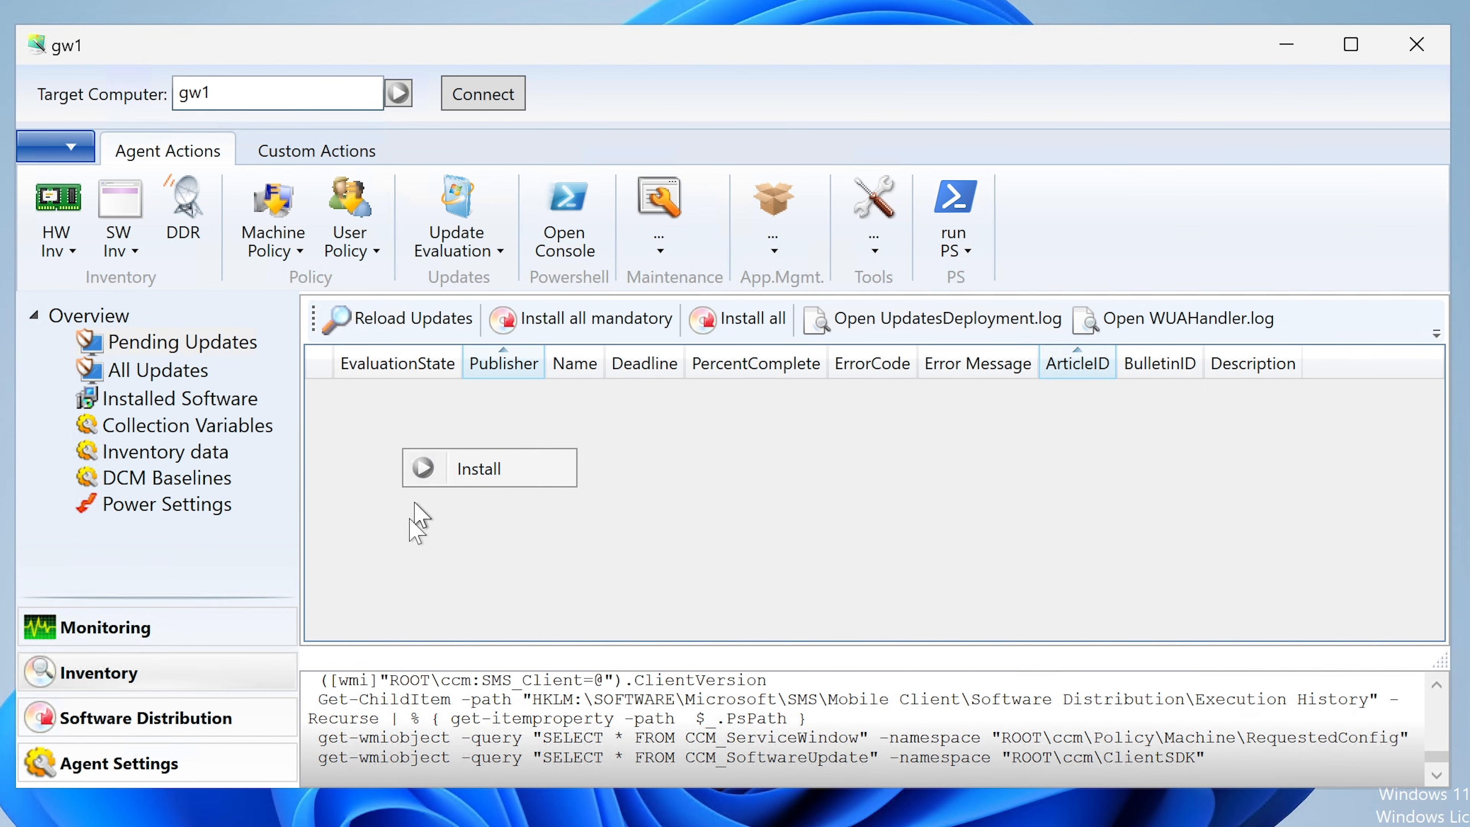
left_click(398, 569)
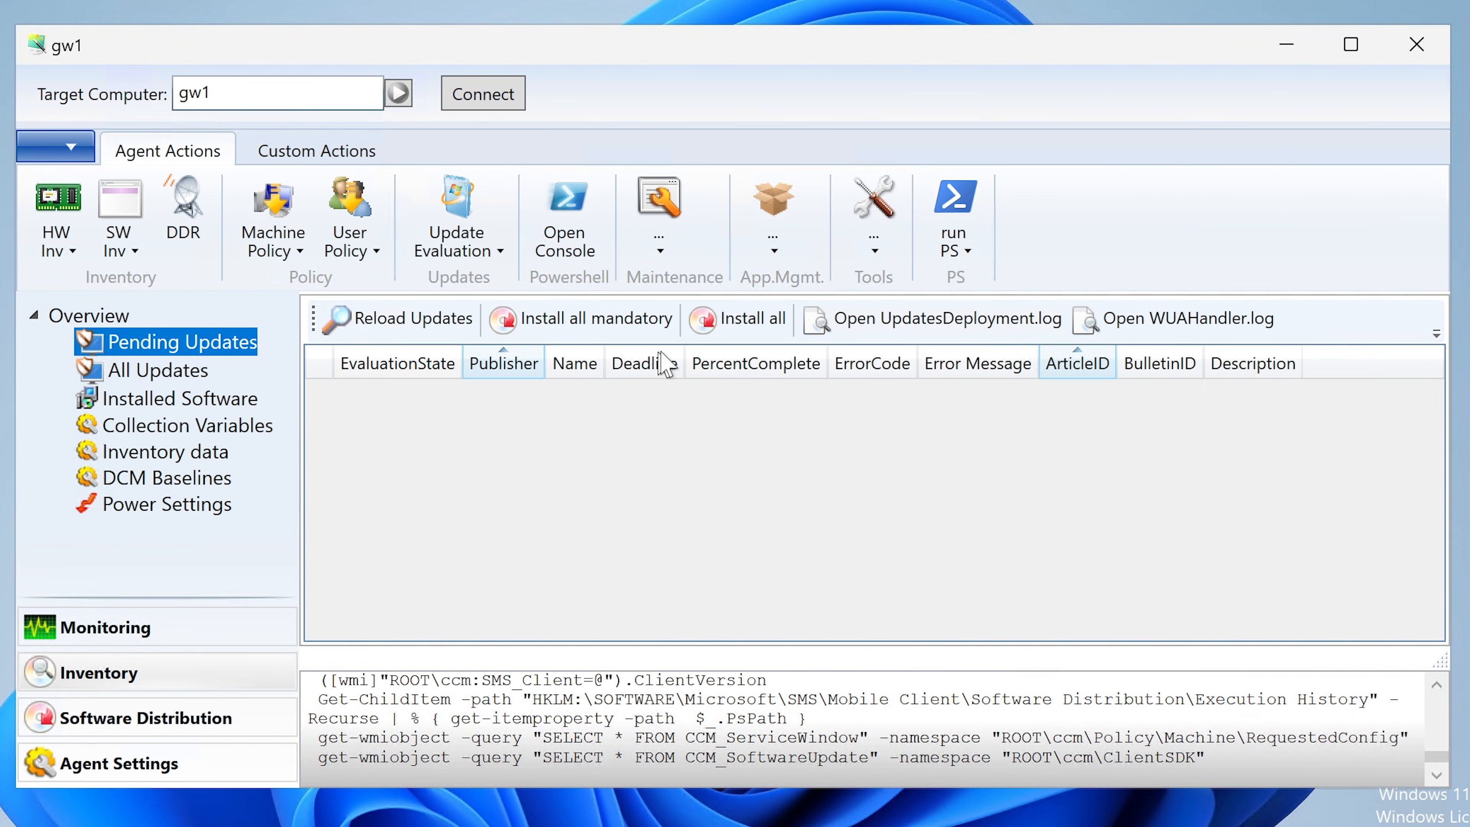
left_click(152, 374)
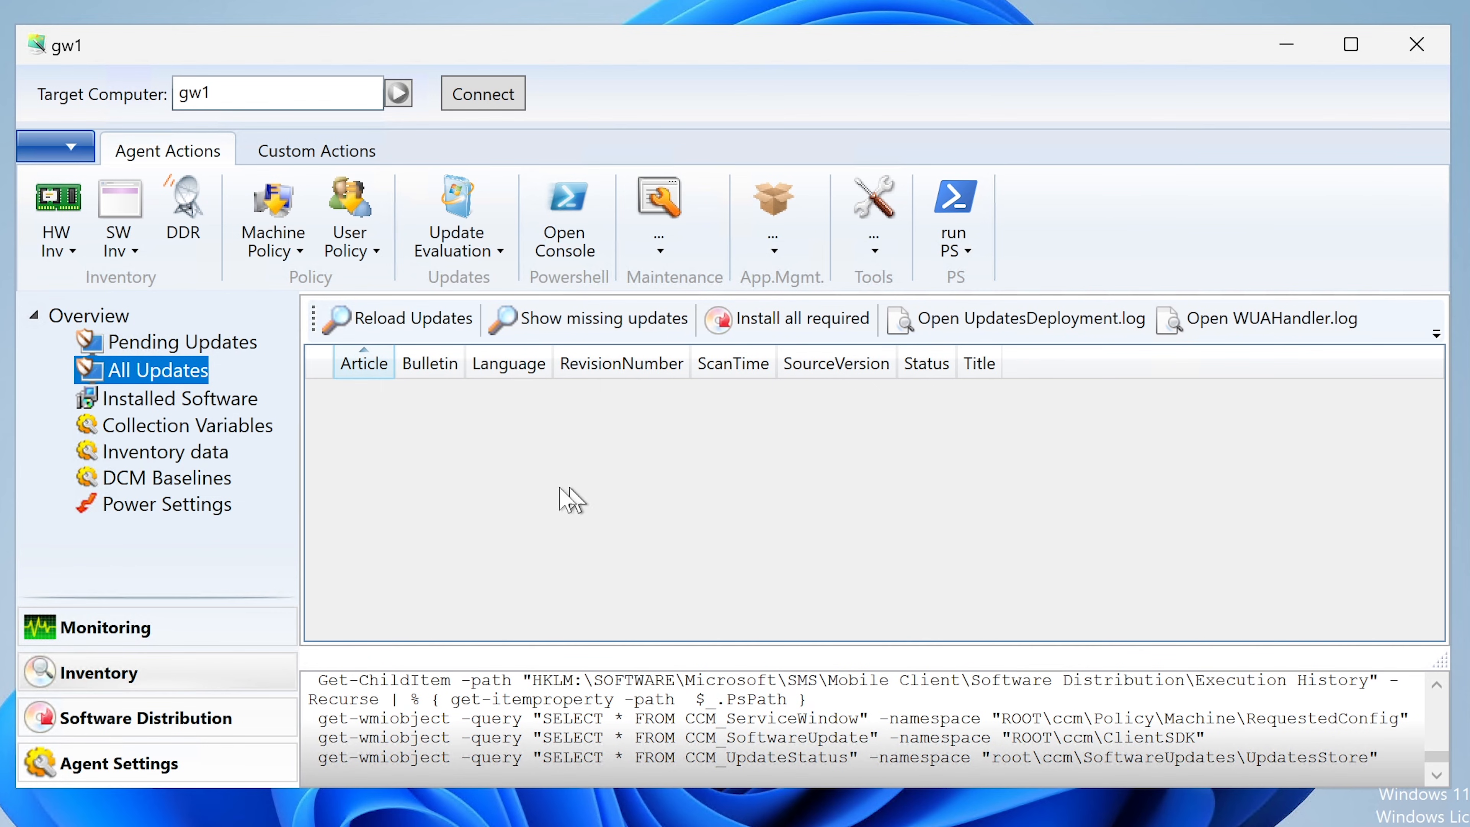
- Browse the software installed on gw1, from 7-Zip and Configuration Manager Client through the Visual C++ redistributables to PuTTY
left_click(198, 400)
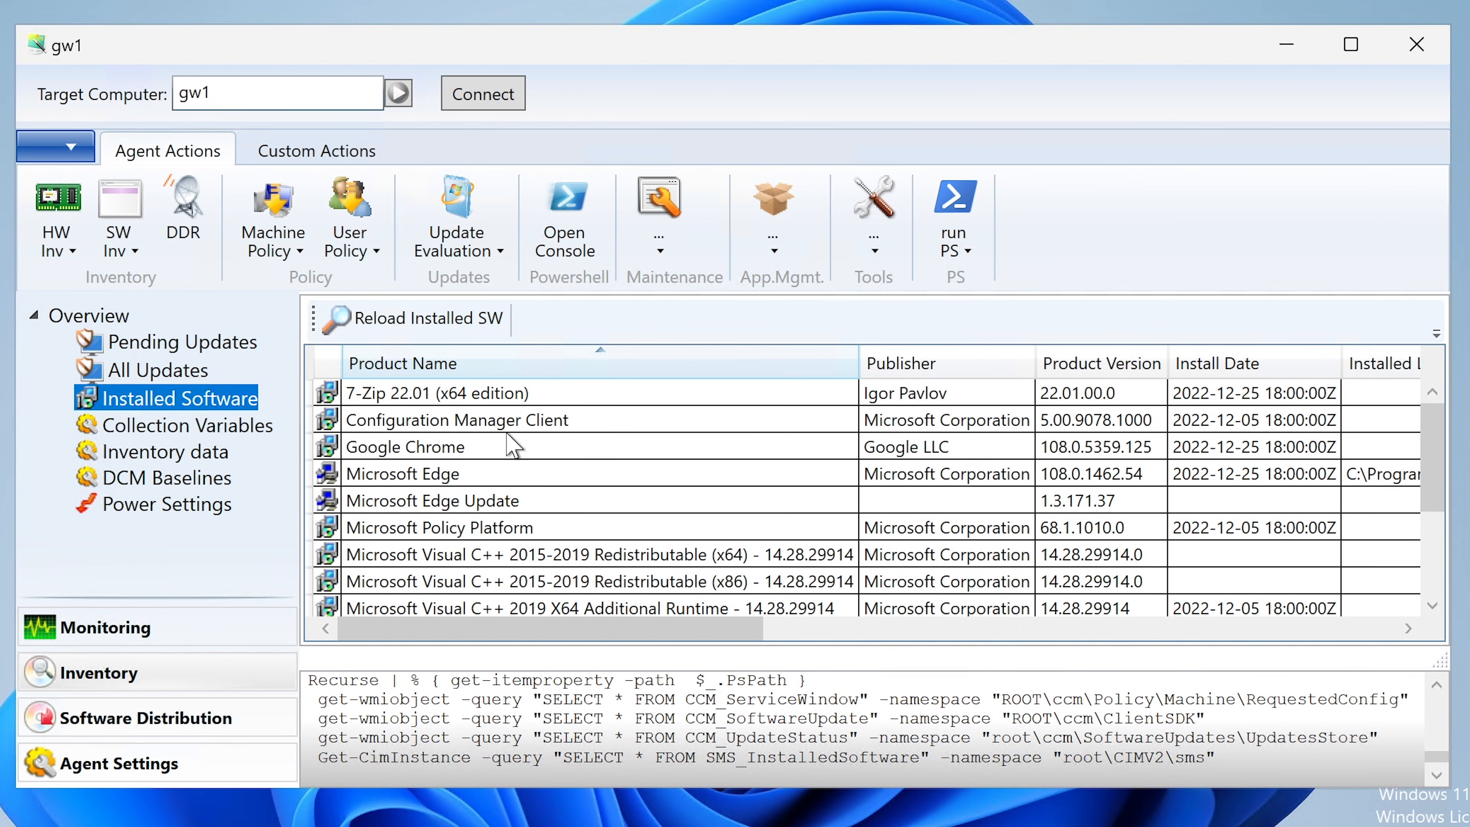
left_click(483, 399)
left_click(460, 428)
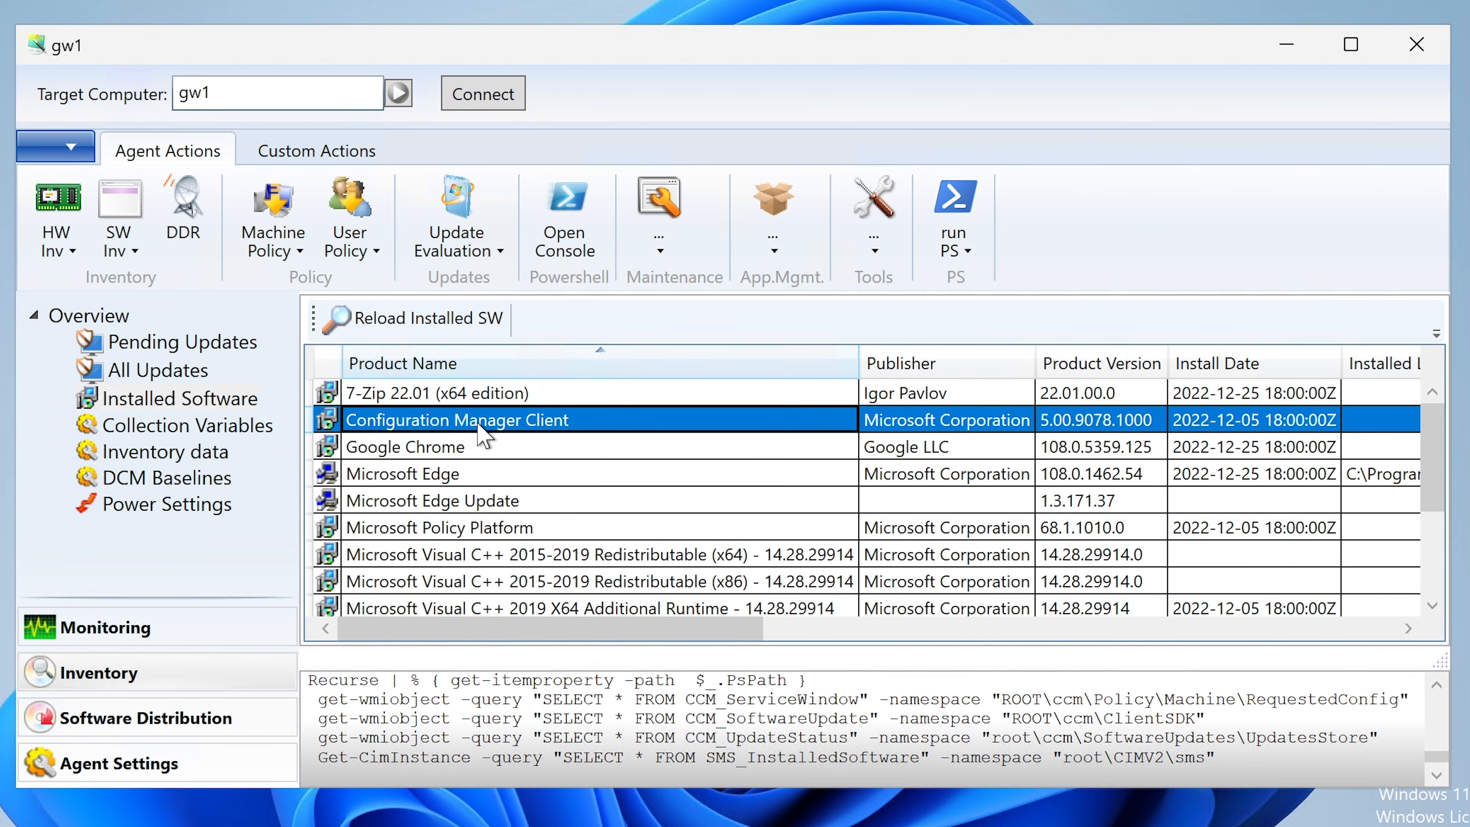
left_click(471, 450)
left_click(463, 478)
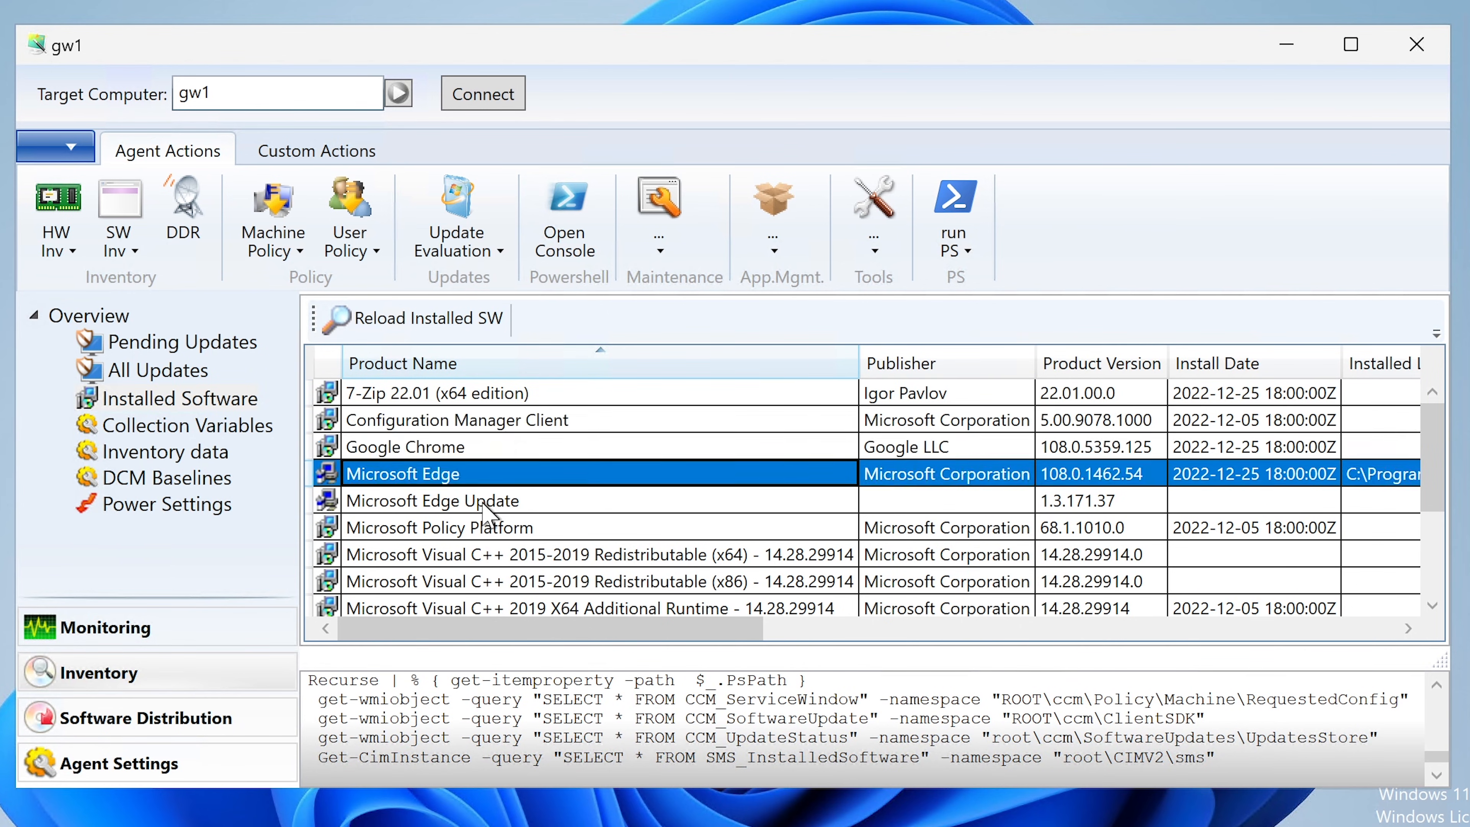
scroll(506, 570, "down", 2)
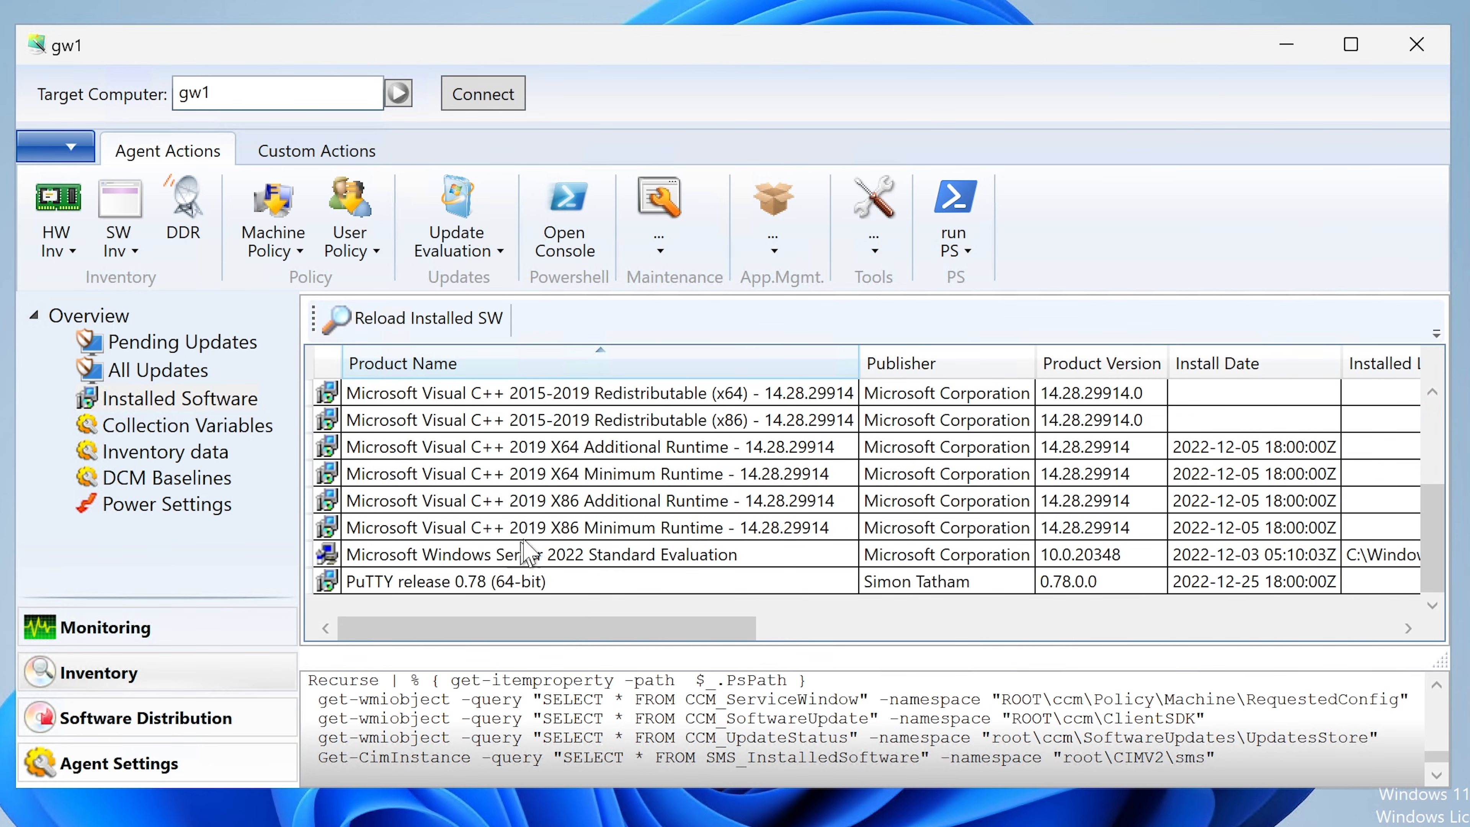
left_click(545, 484)
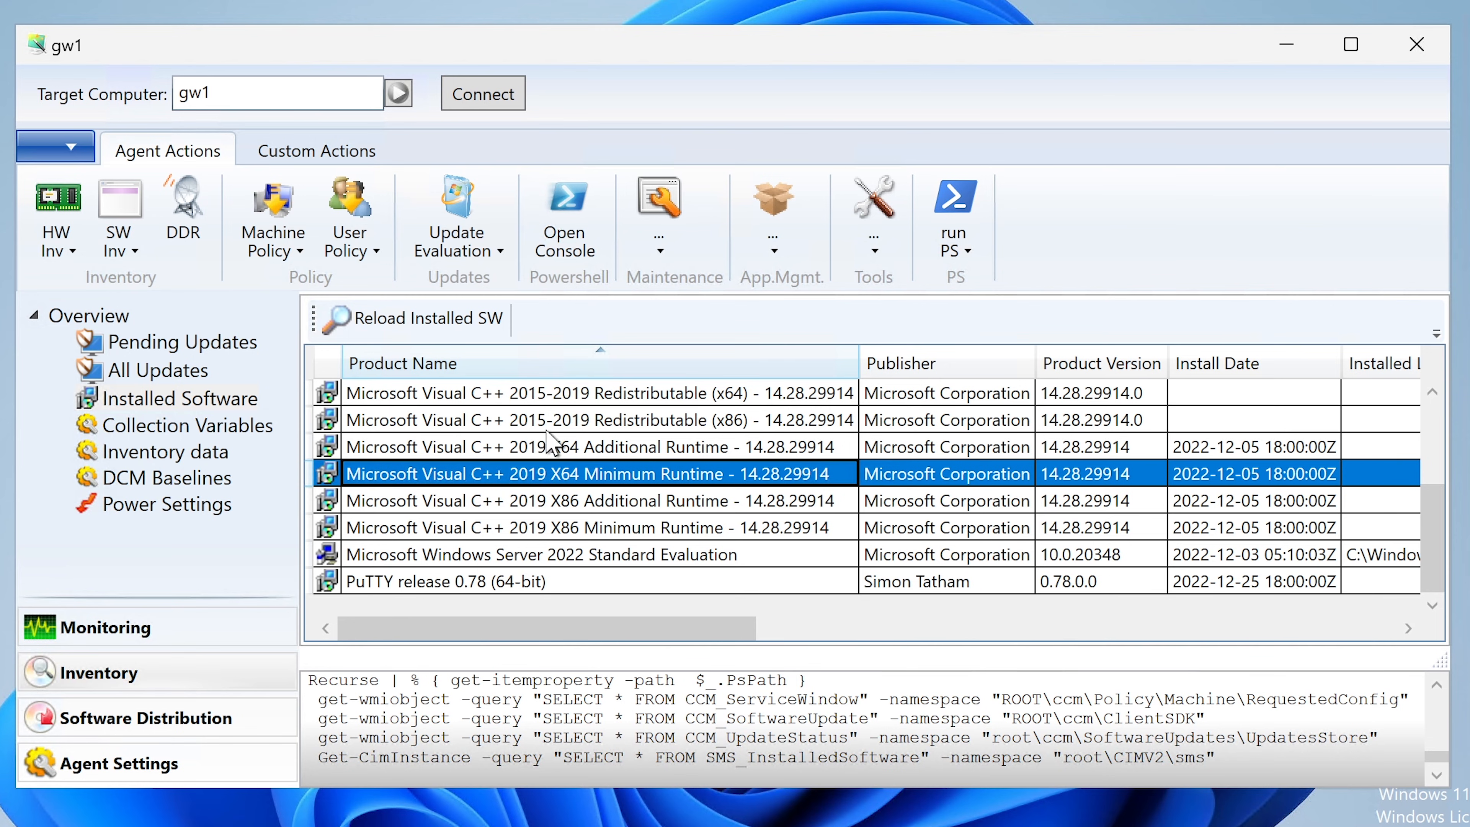
scroll(550, 442, "up", 1)
left_click(543, 473)
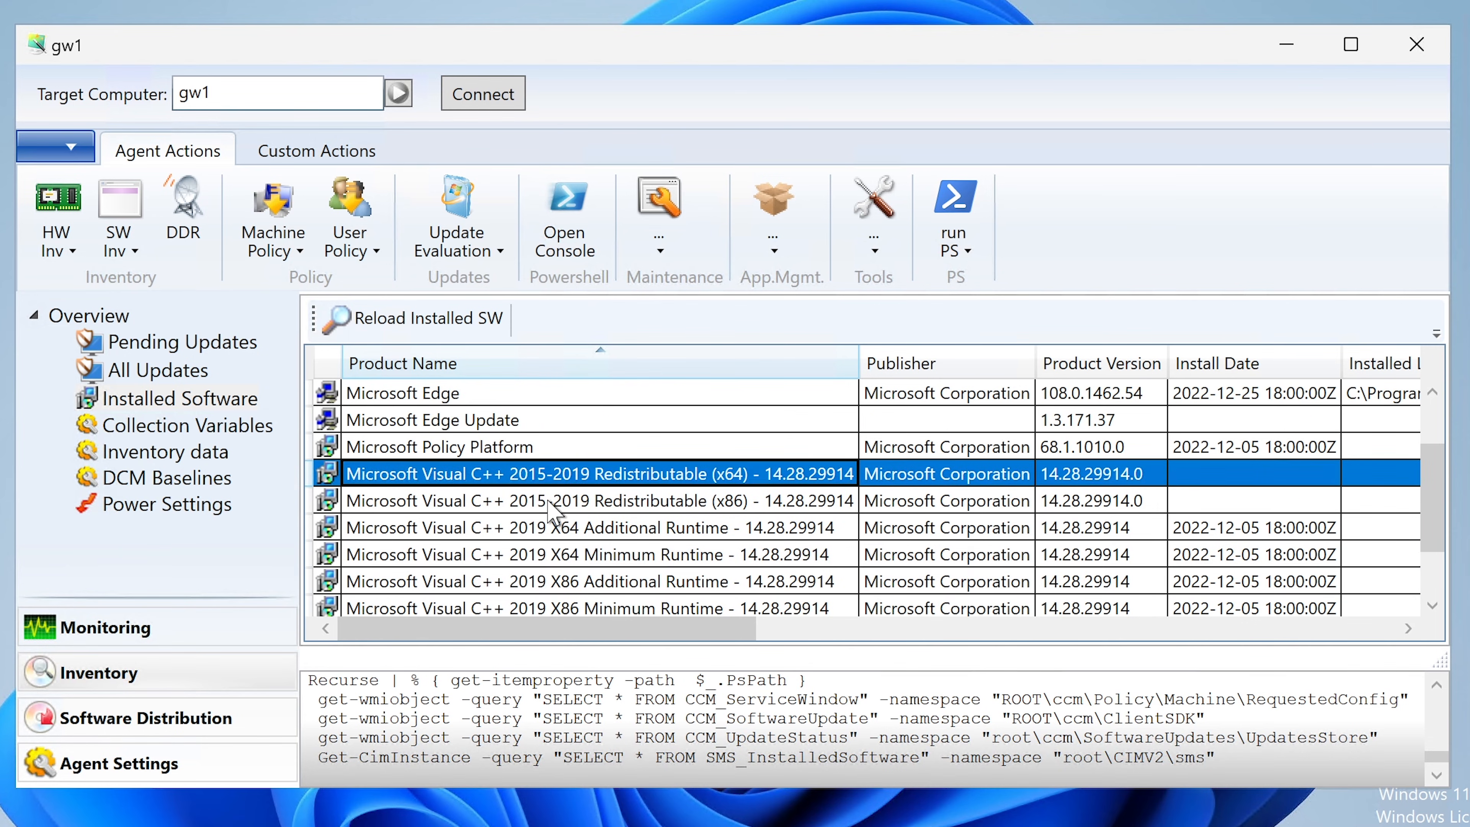
left_click(548, 501)
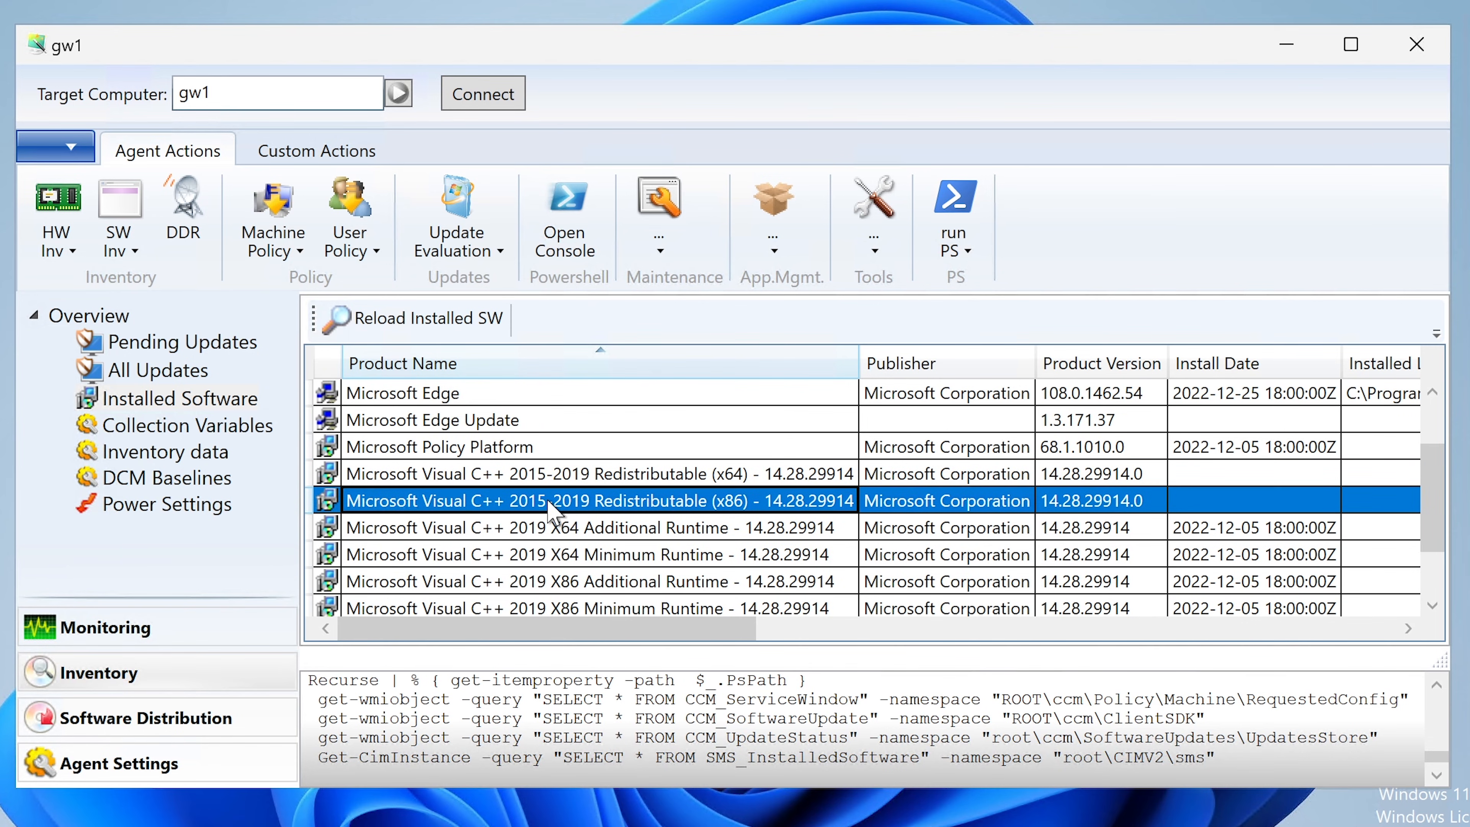
left_click(535, 477)
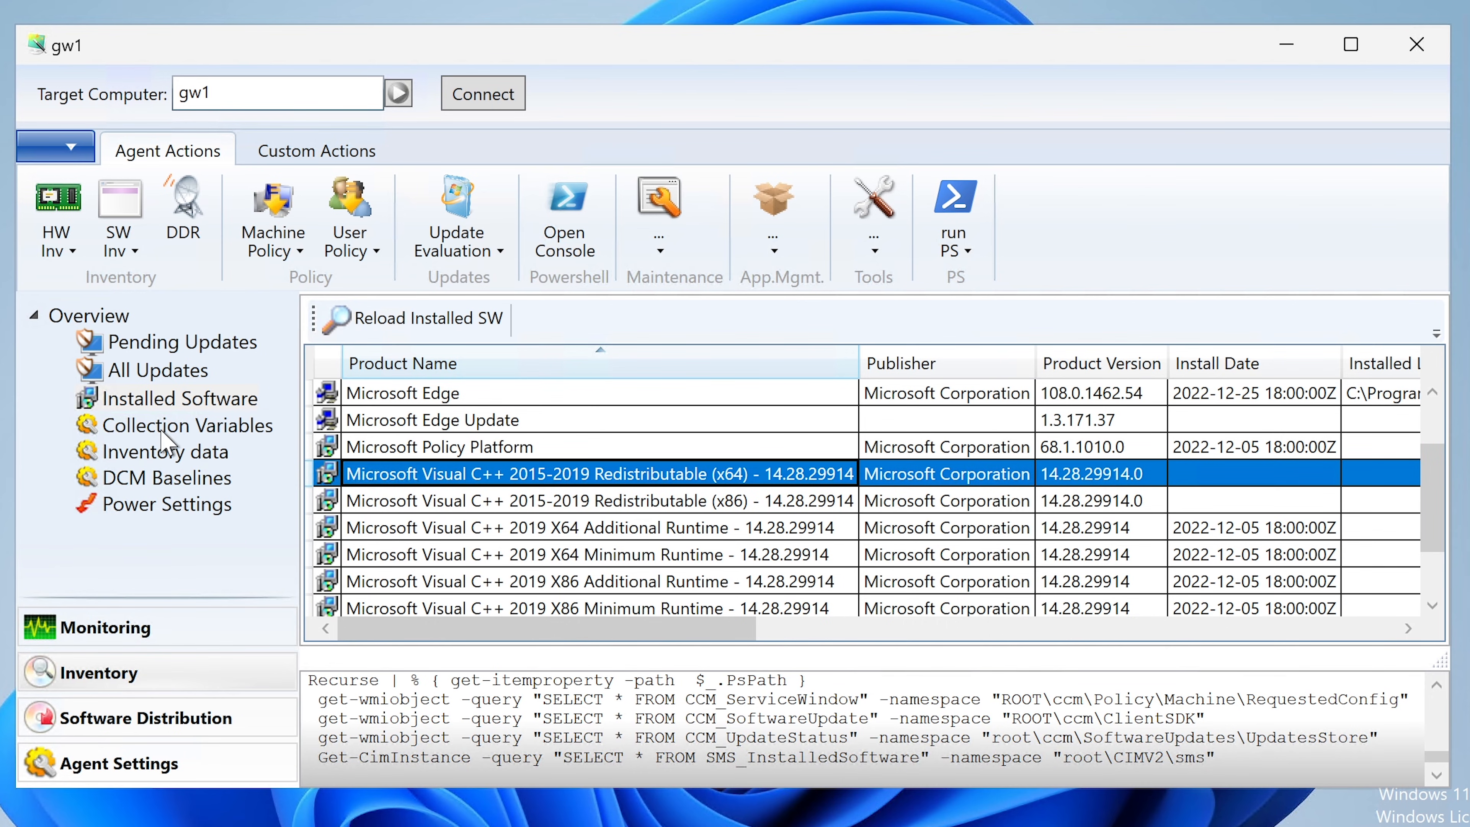
- View the collection variables of gw1 and look through its power settings
left_click(158, 420)
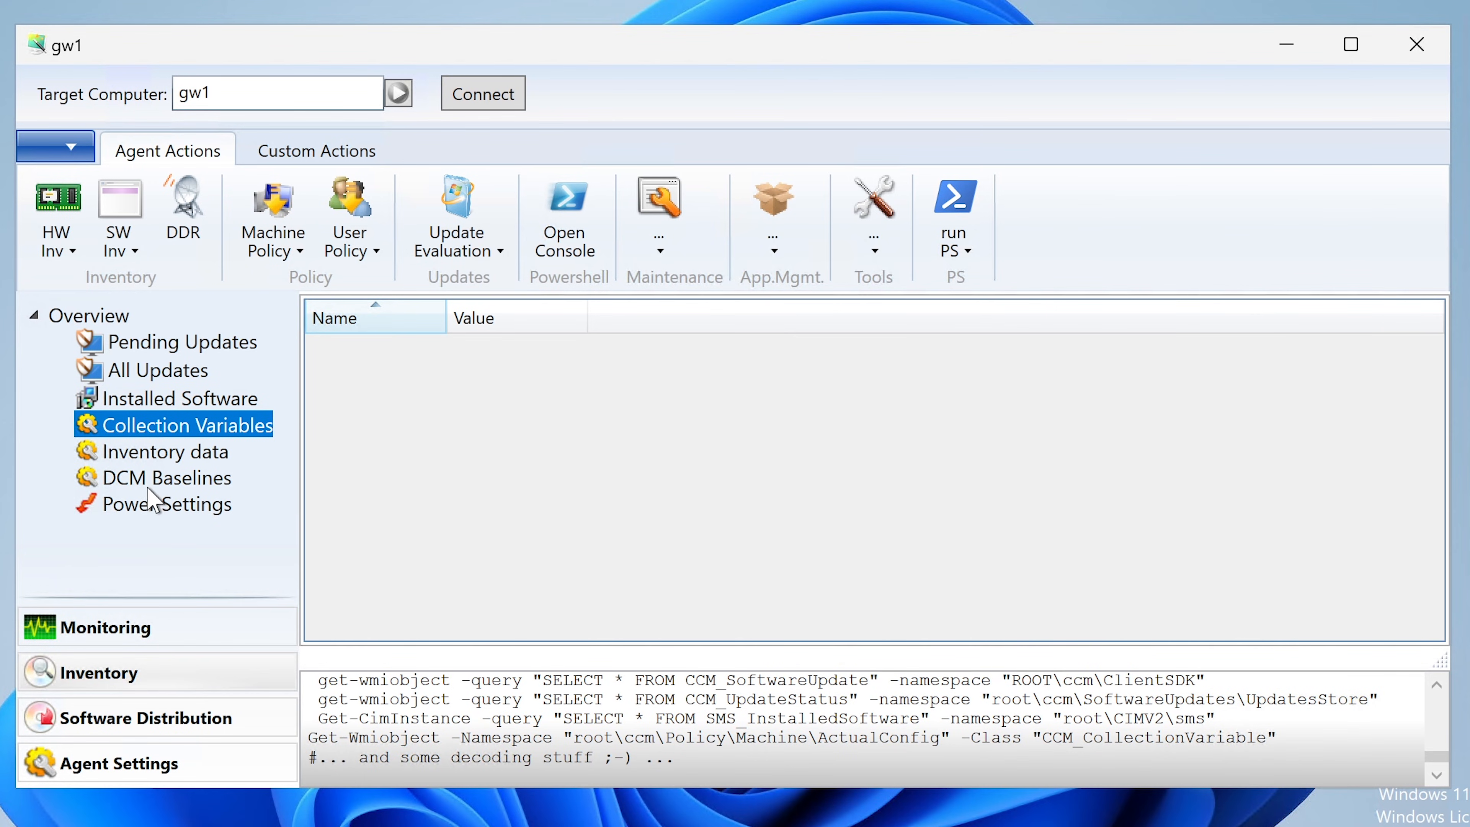
left_click(138, 506)
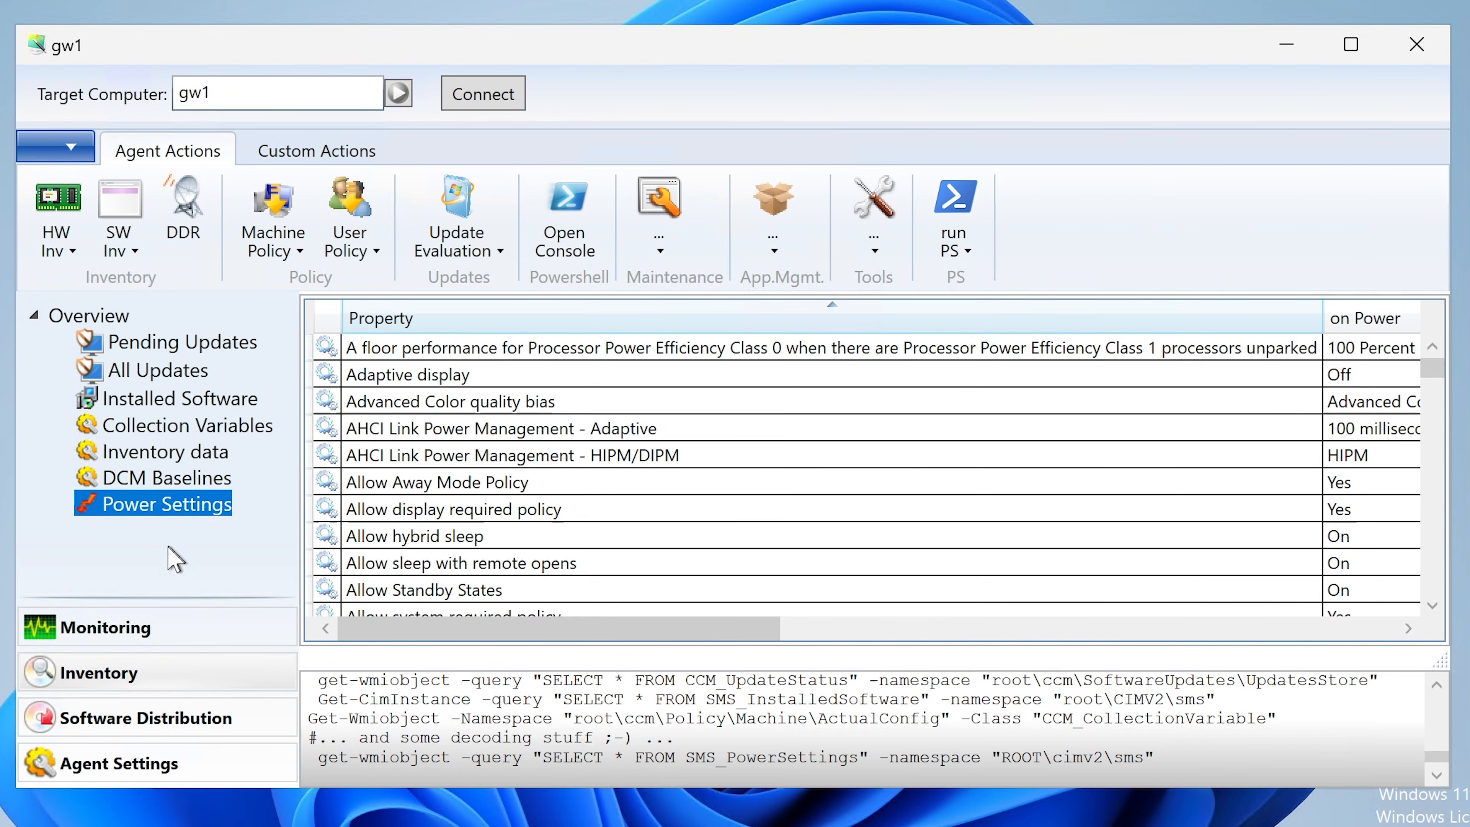
scroll(539, 529, "down", 5)
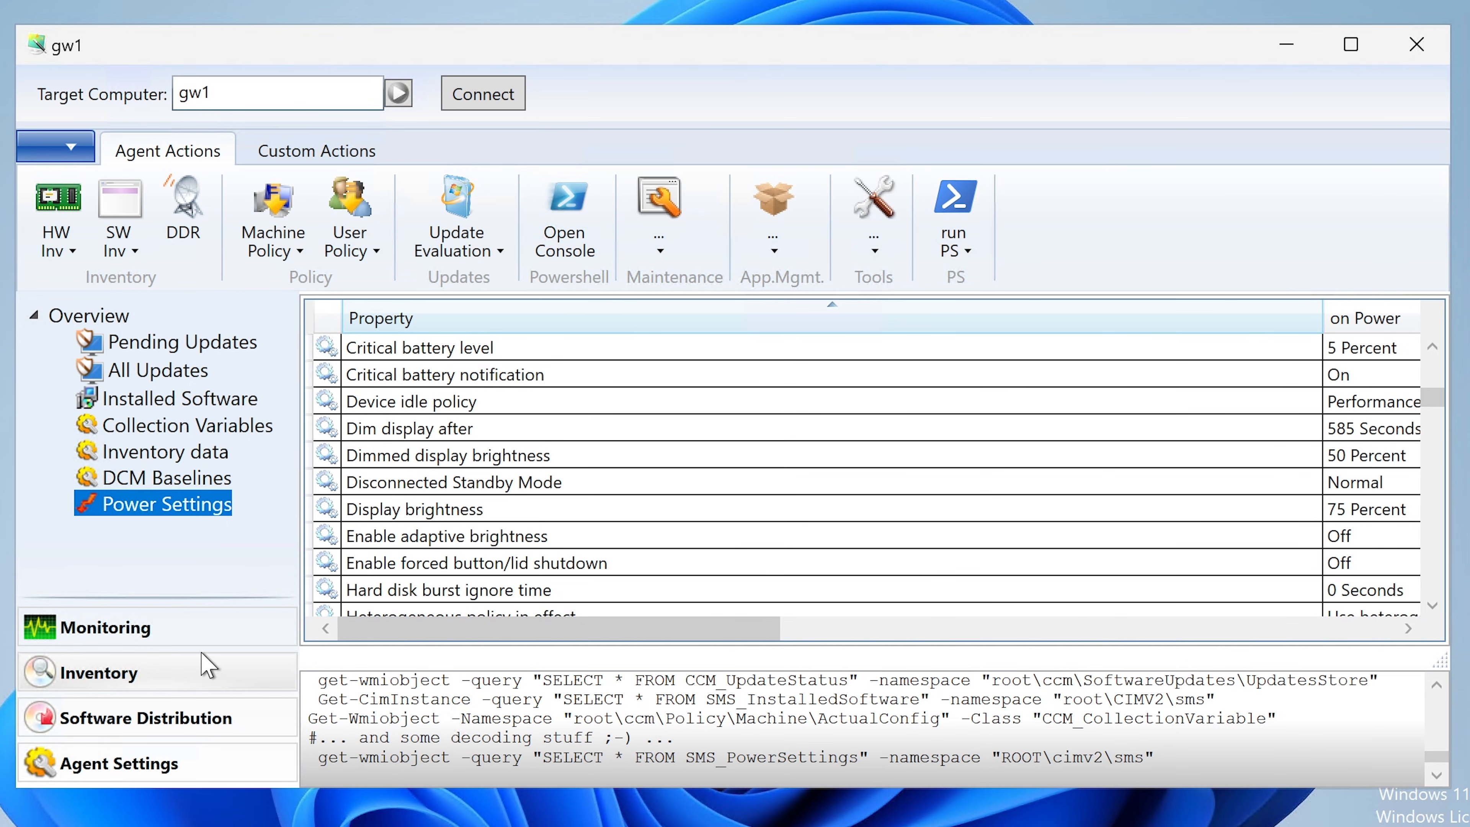
- Review the agent install and repair options for gw1, including the SCCM Agent, WMI, DLL registration and DCOM permission sections
left_click(108, 767)
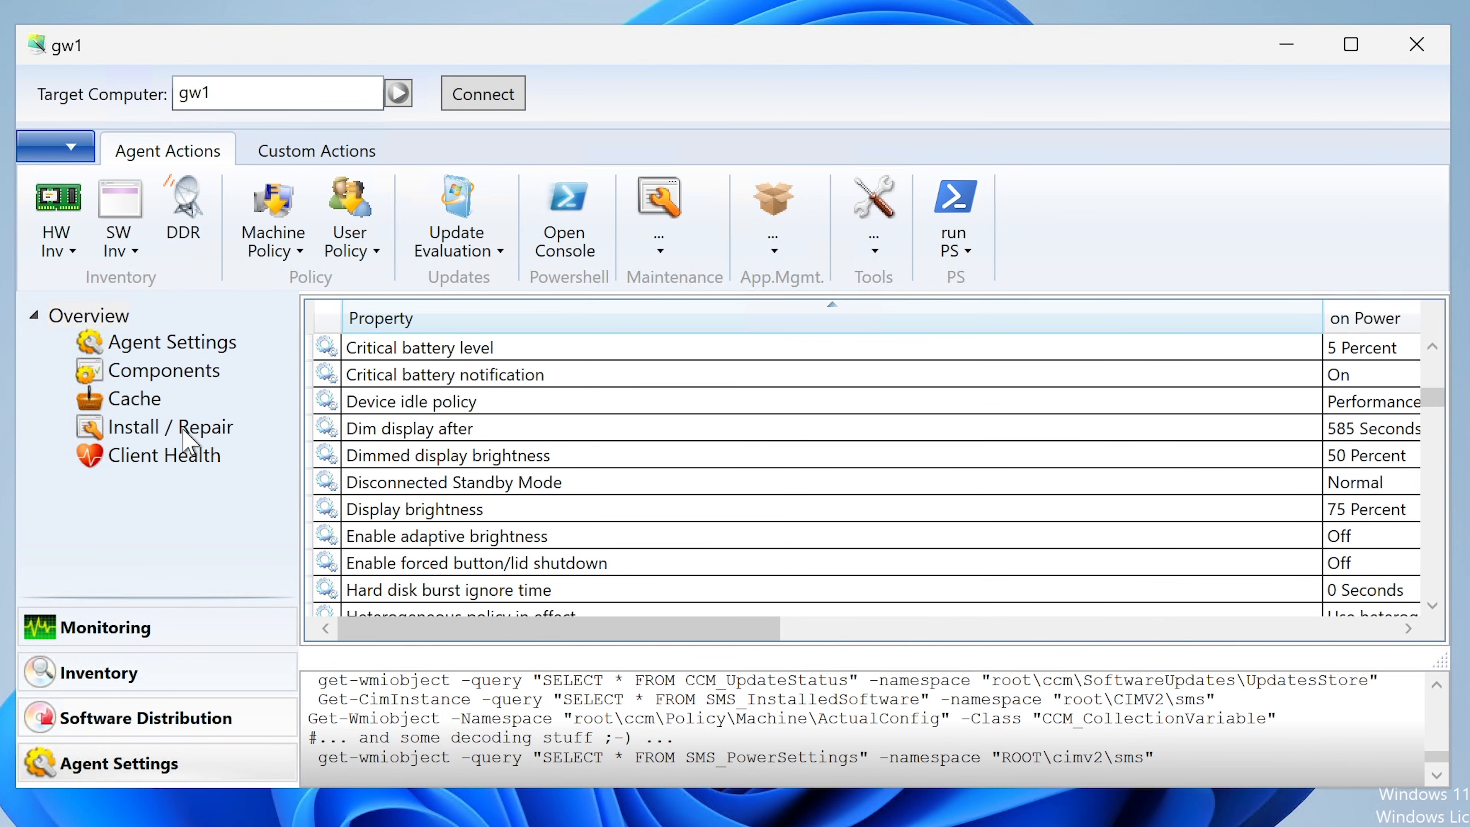
left_click(175, 438)
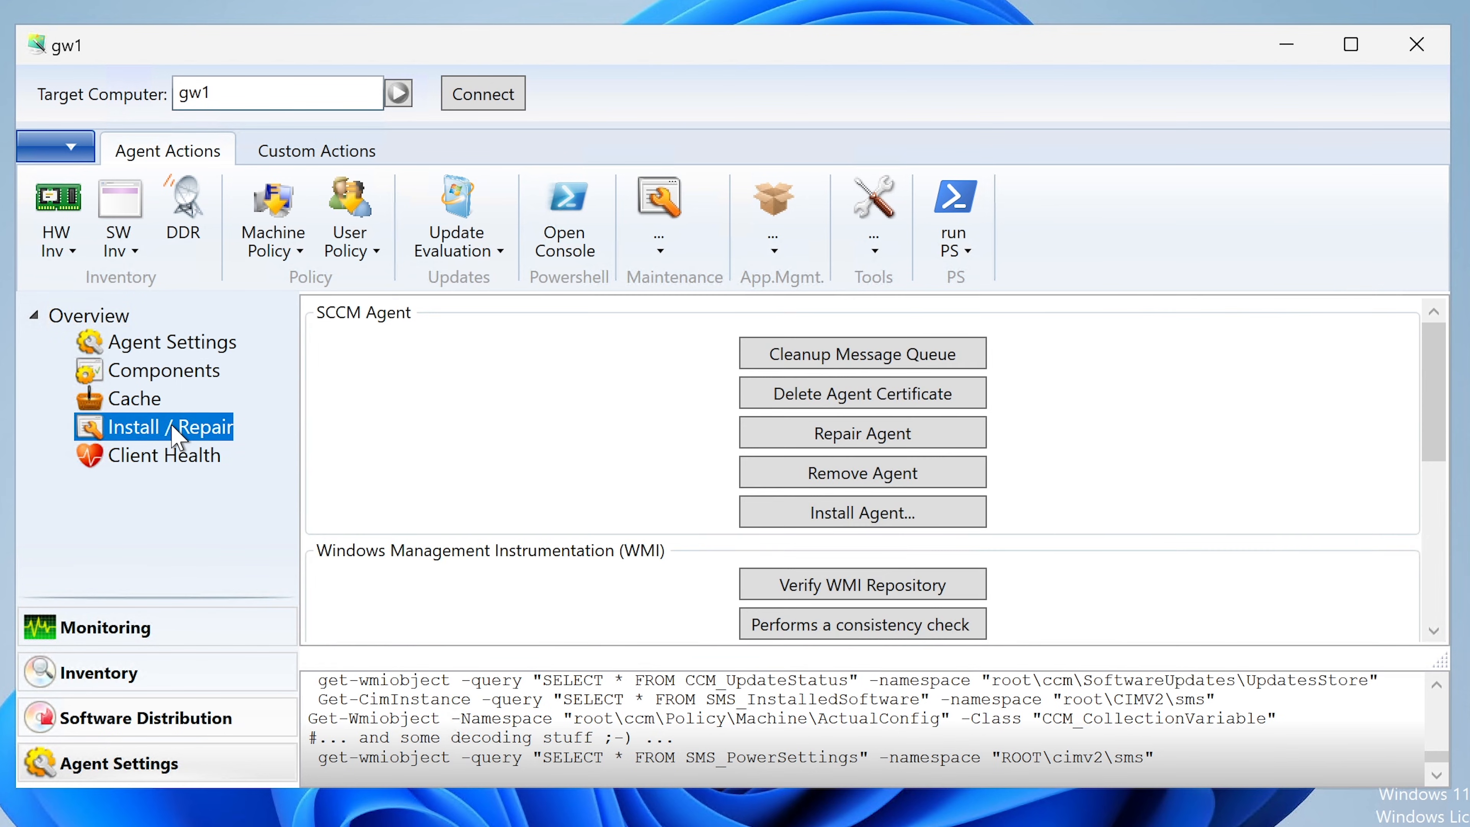
scroll(531, 449, "down", 1)
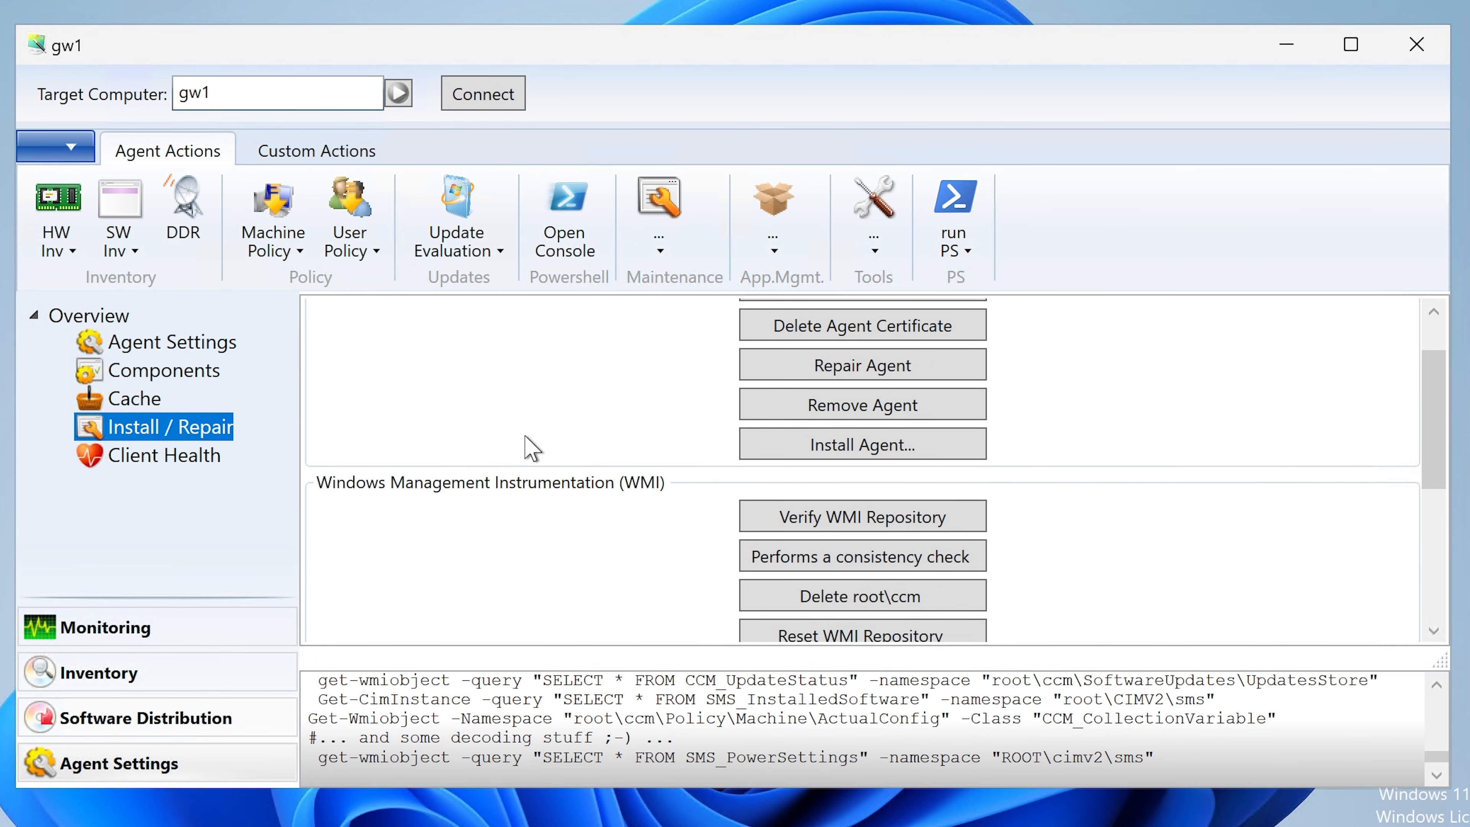
scroll(533, 443, "down", 1)
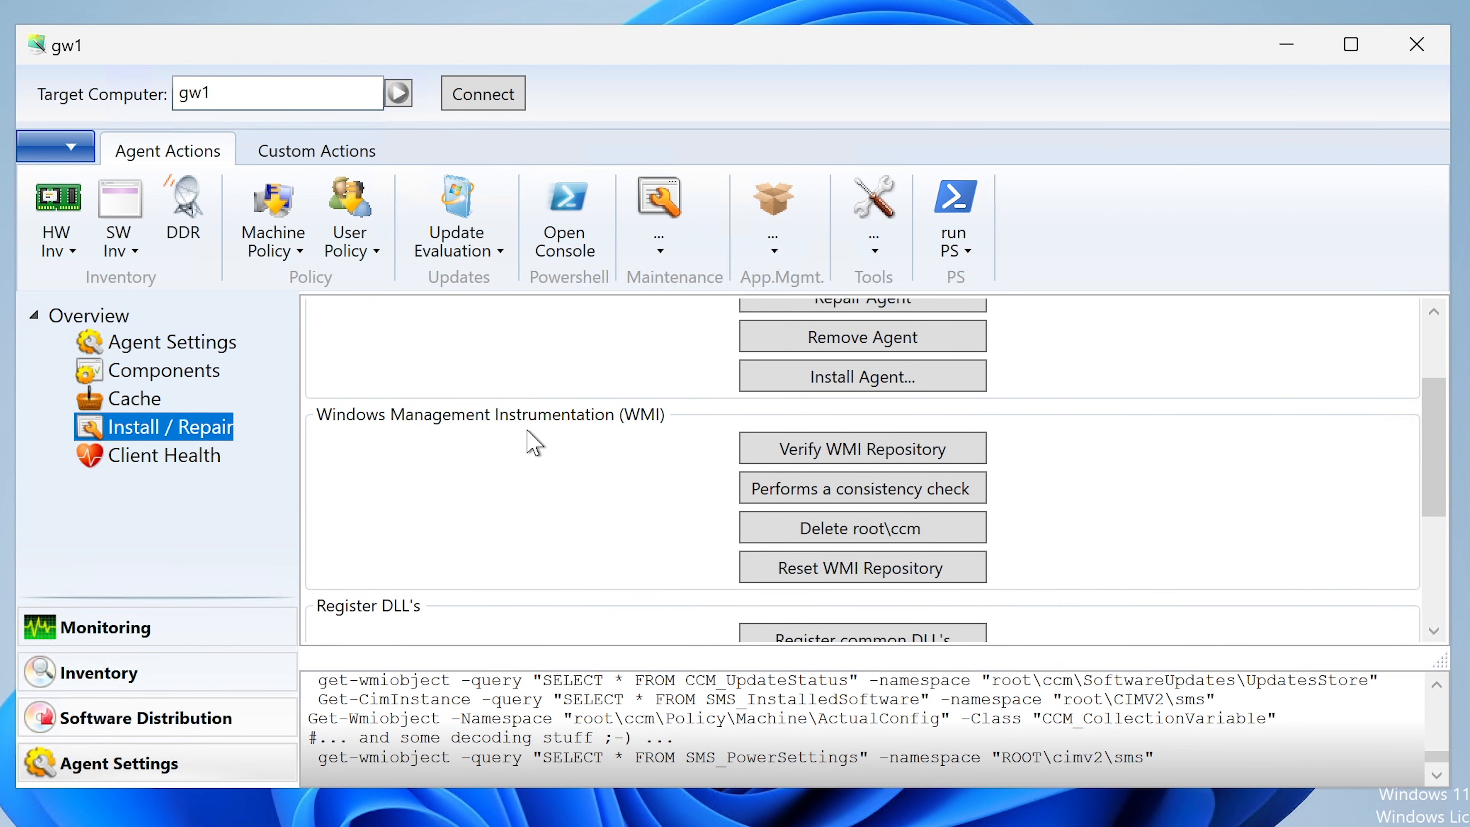
scroll(534, 443, "down", 2)
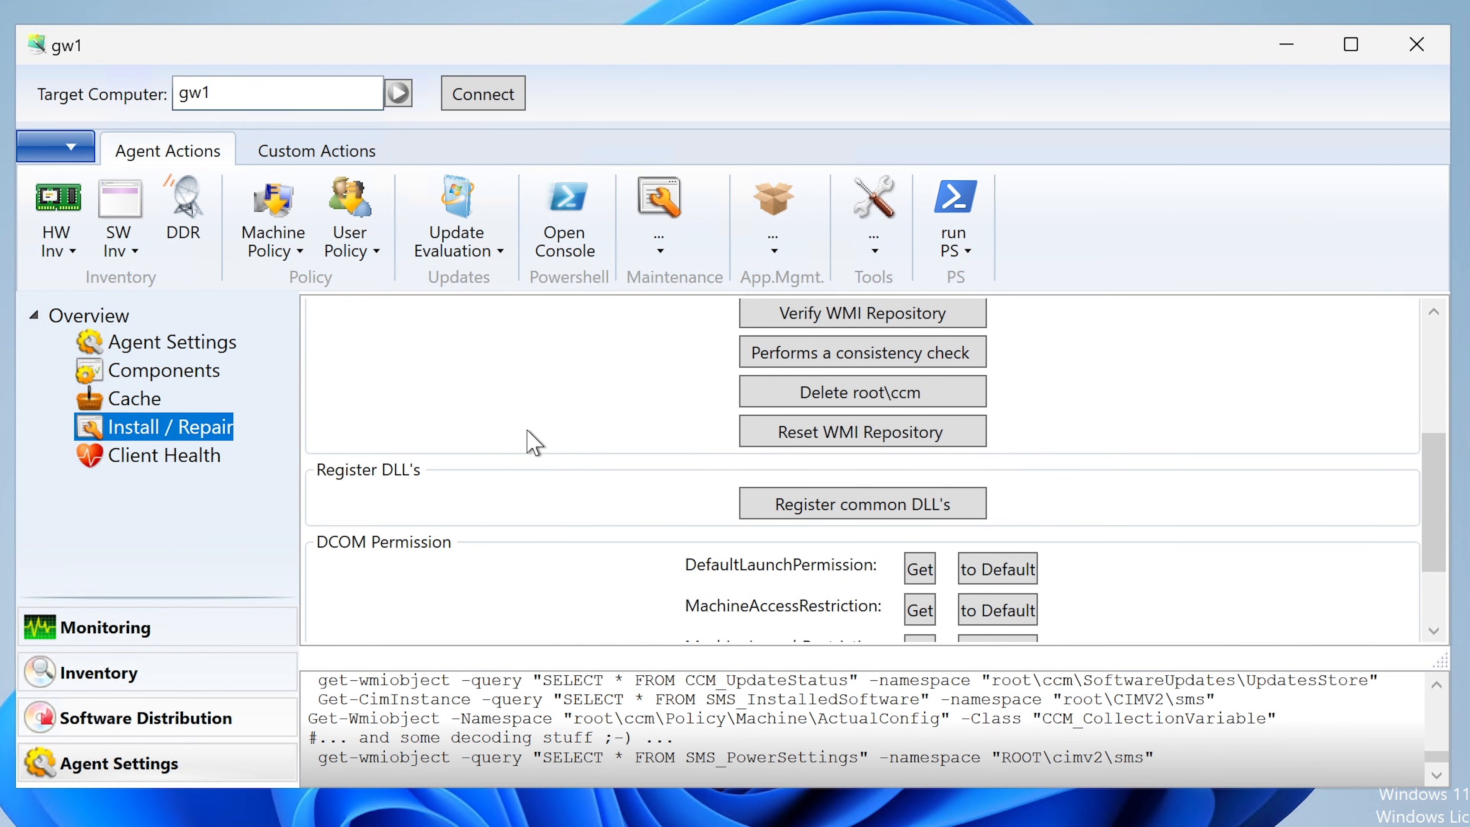
- Restart gw1 remotely from the Shutdown / Restart section of its install and repair options, accepting the immediate logoff of all users
scroll(531, 443, "up", 4)
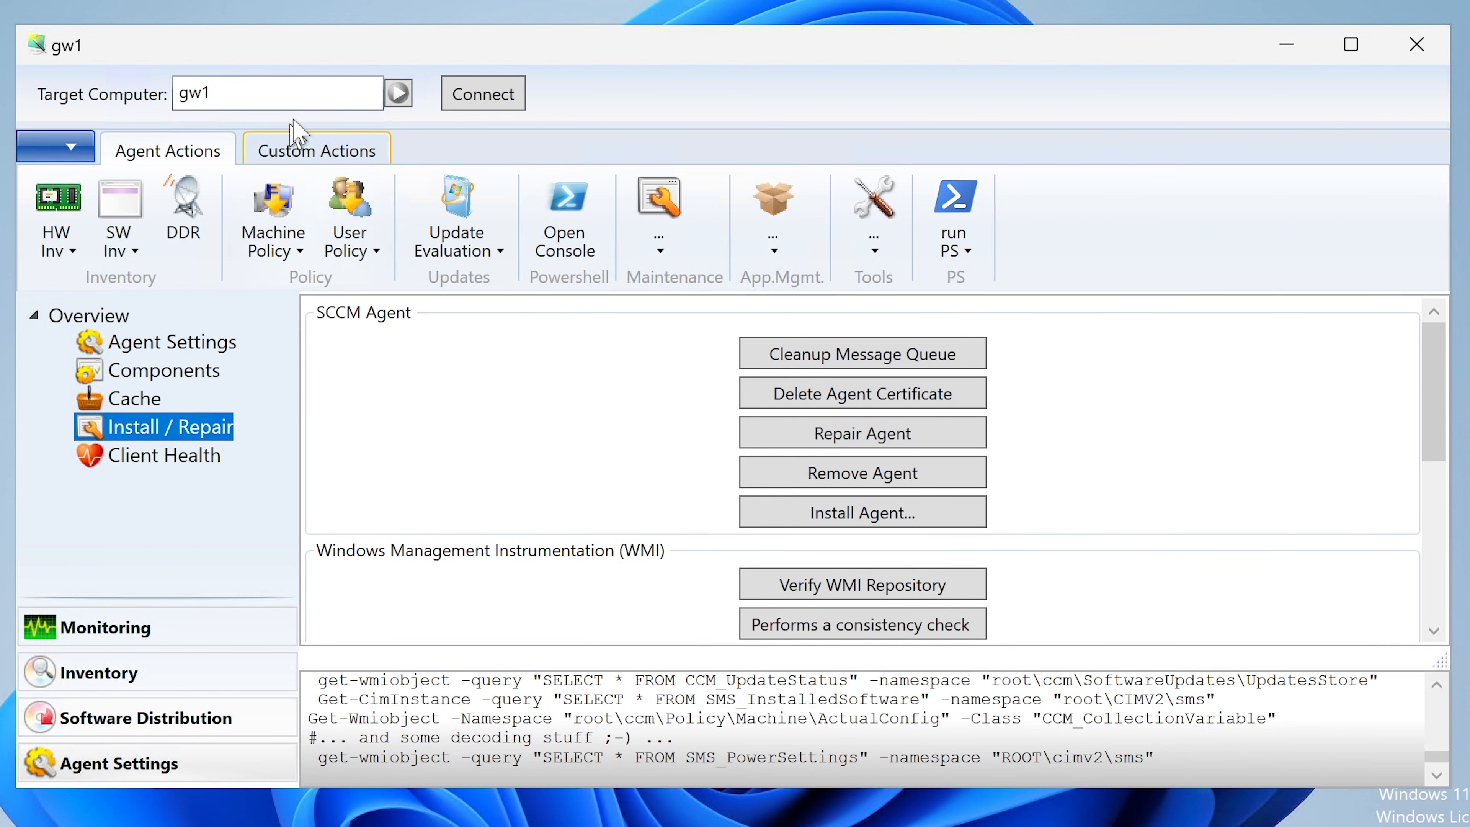
left_click(301, 103)
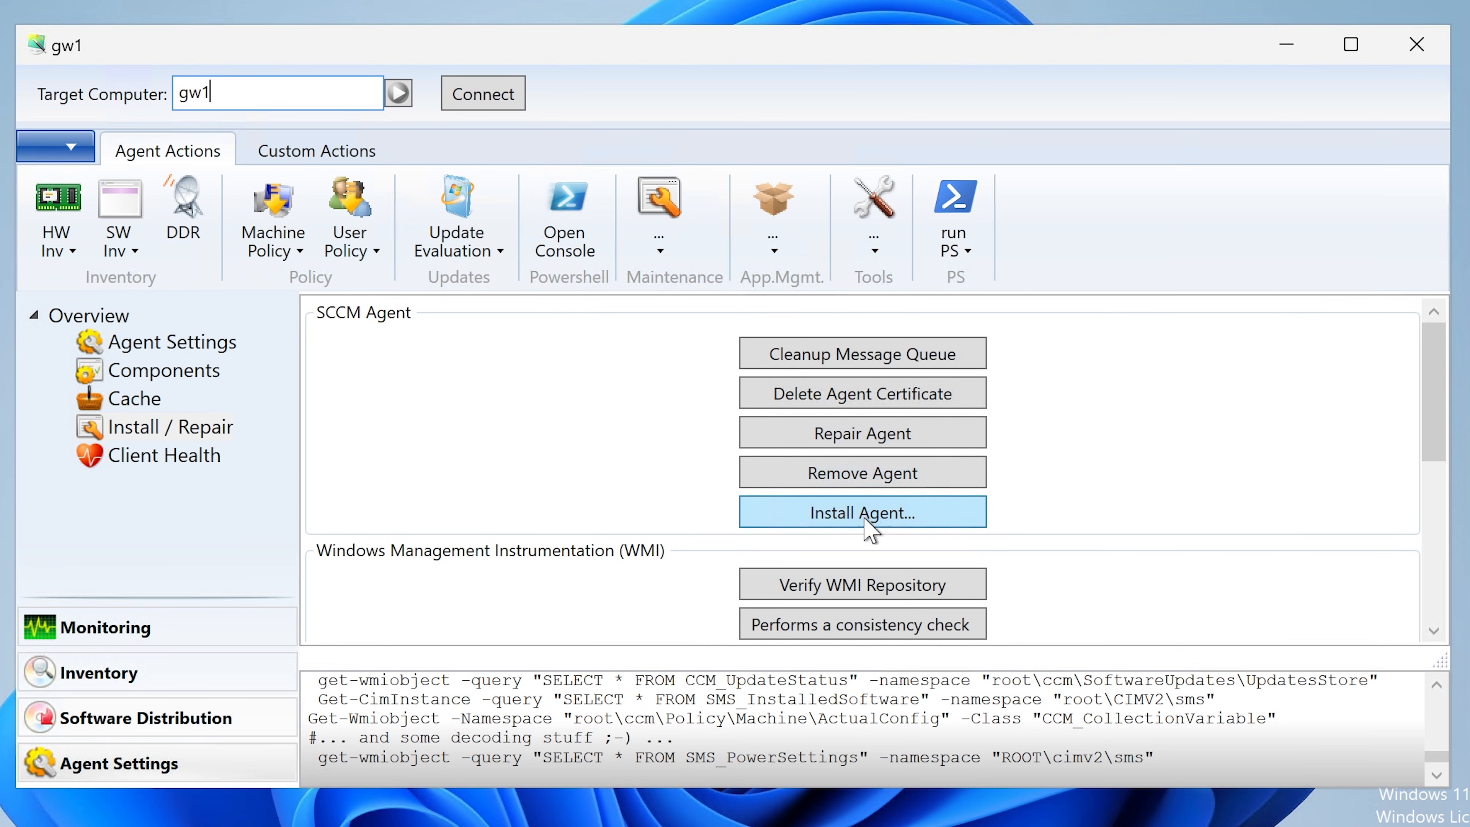
left_click_drag(1430, 417, 1429, 438)
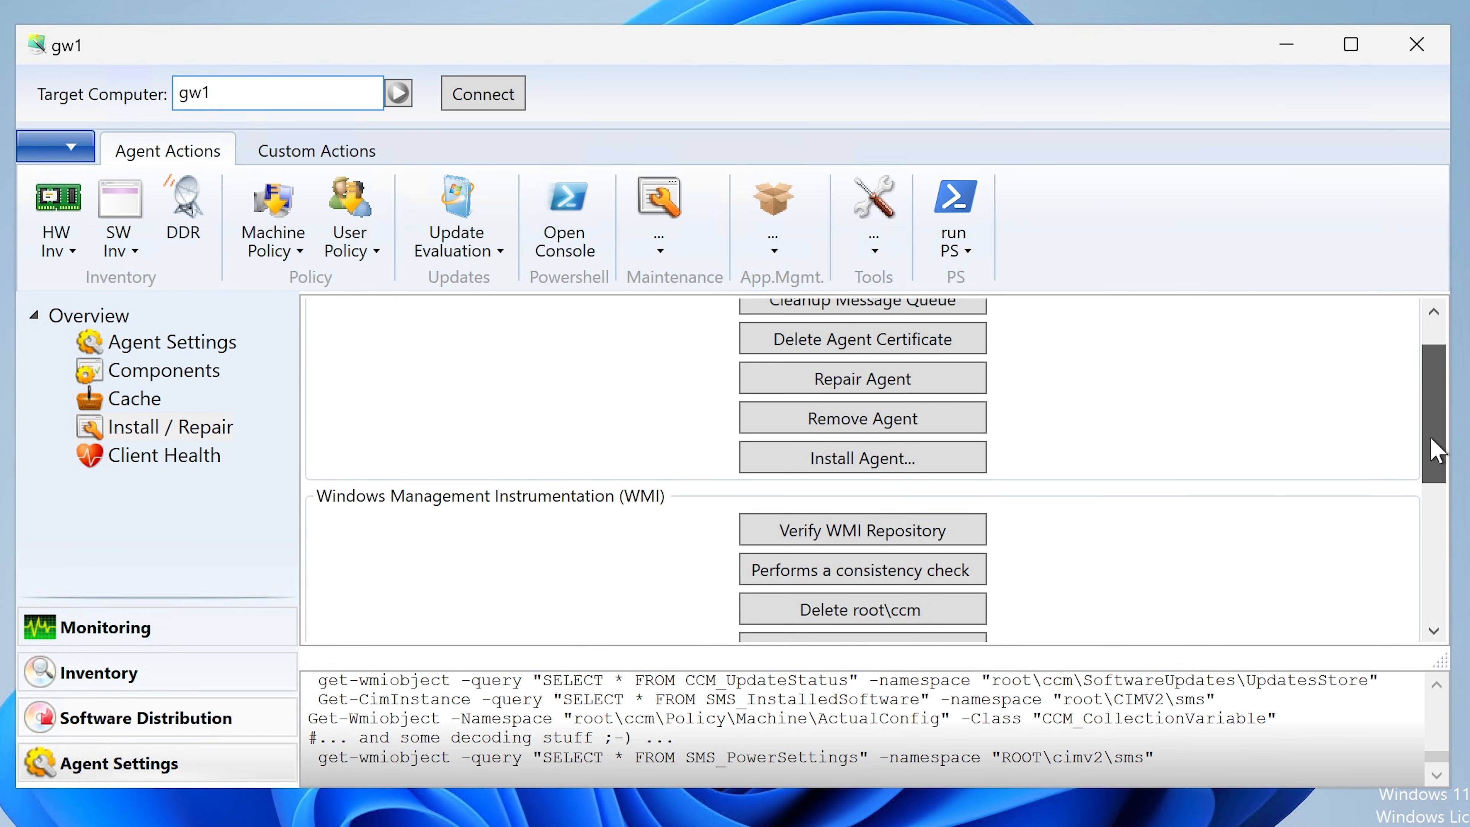
left_click_drag(1431, 439, 1417, 621)
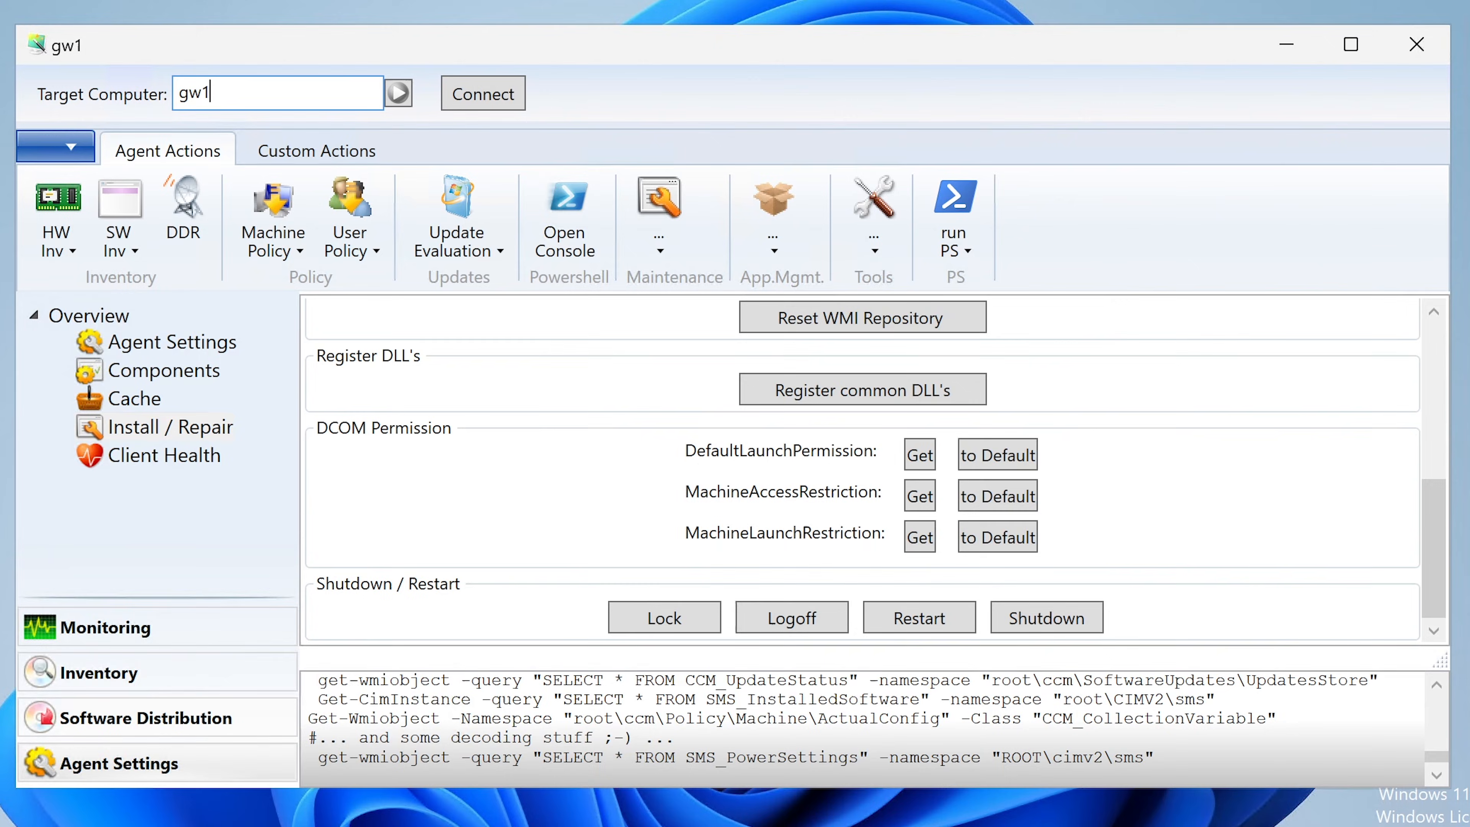
left_click(876, 623)
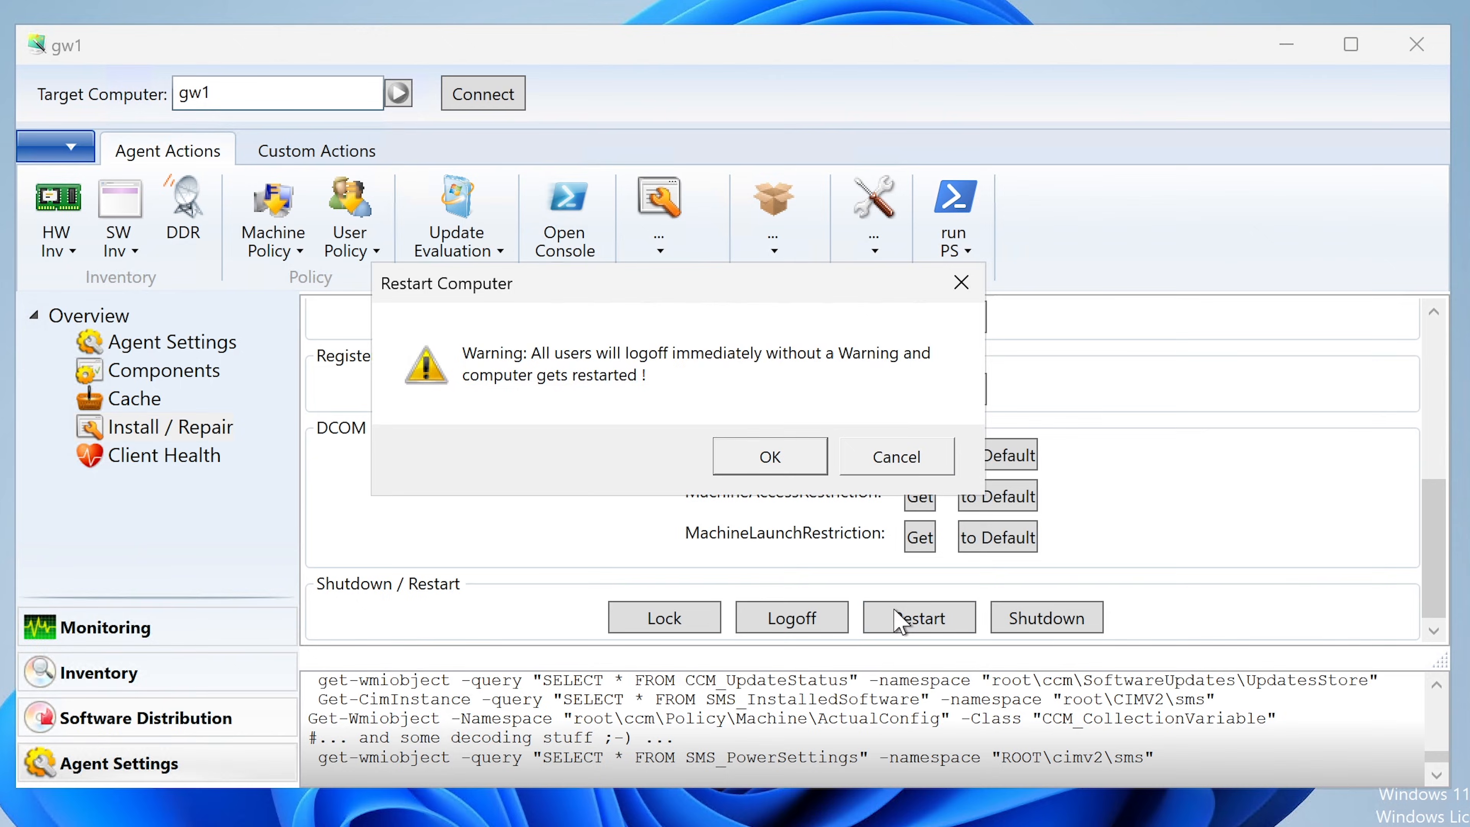
left_click(791, 461)
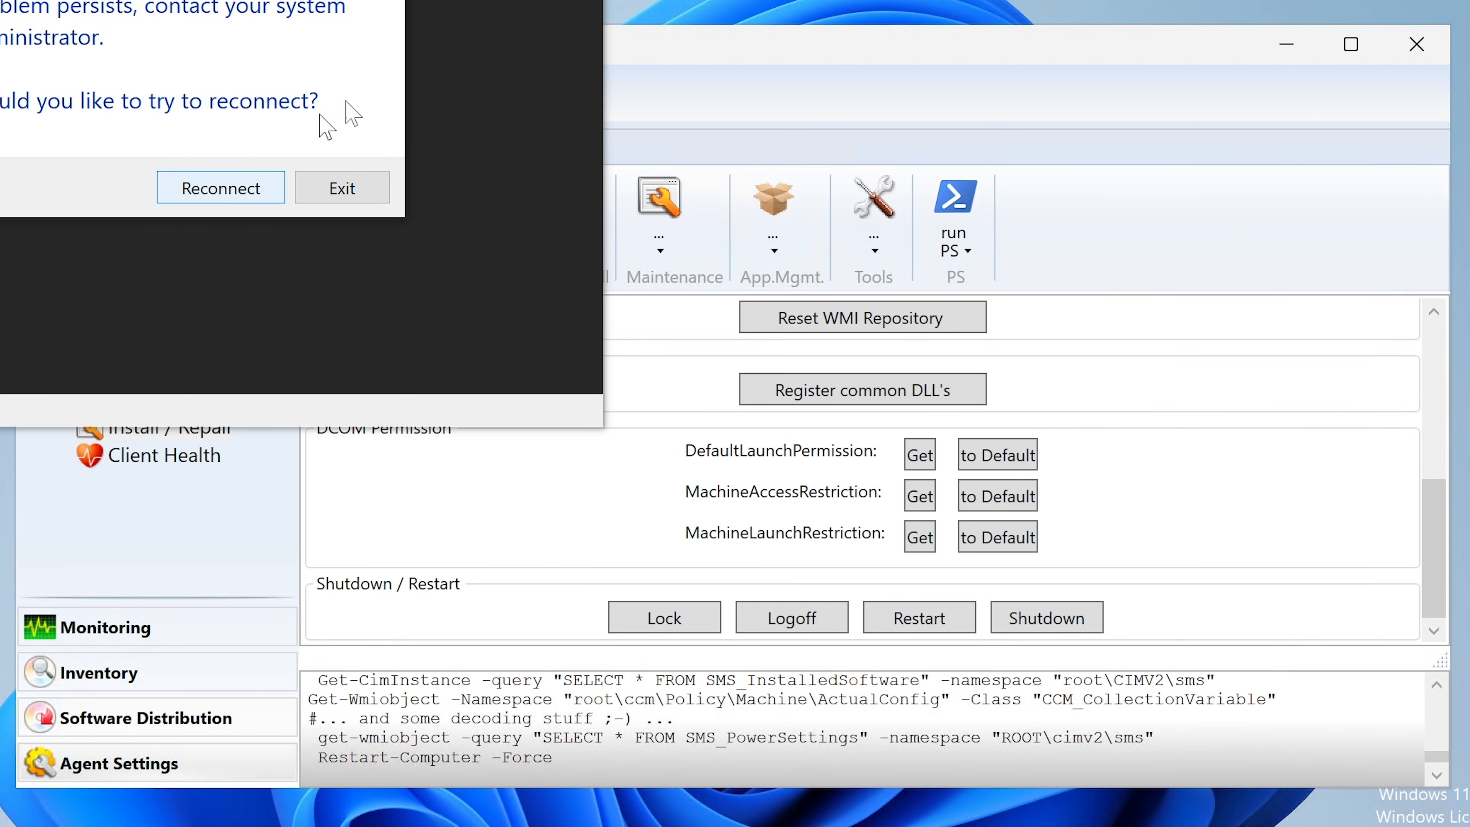
left_click(570, 0)
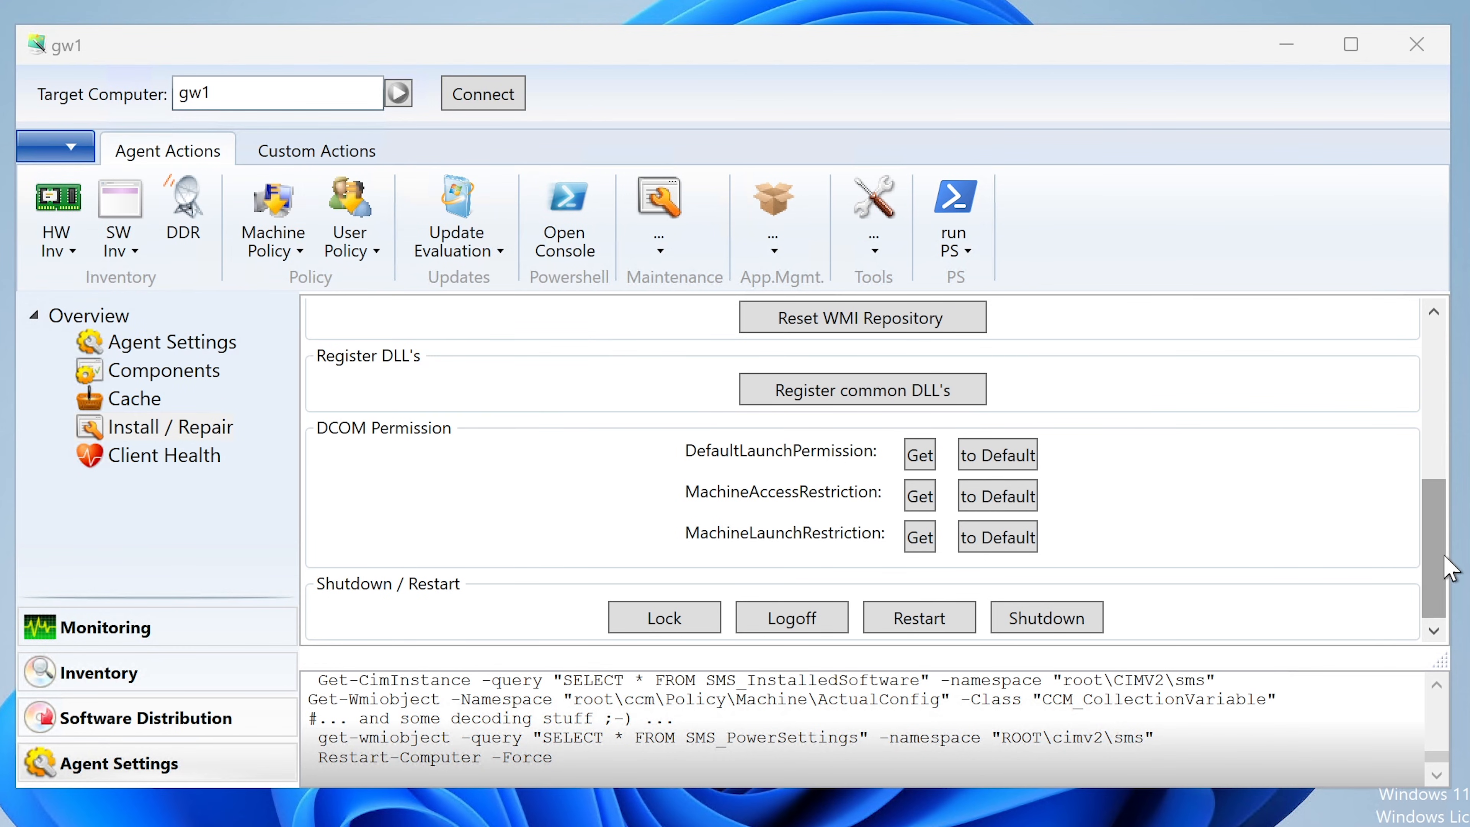
left_click_drag(1434, 574, 1444, 389)
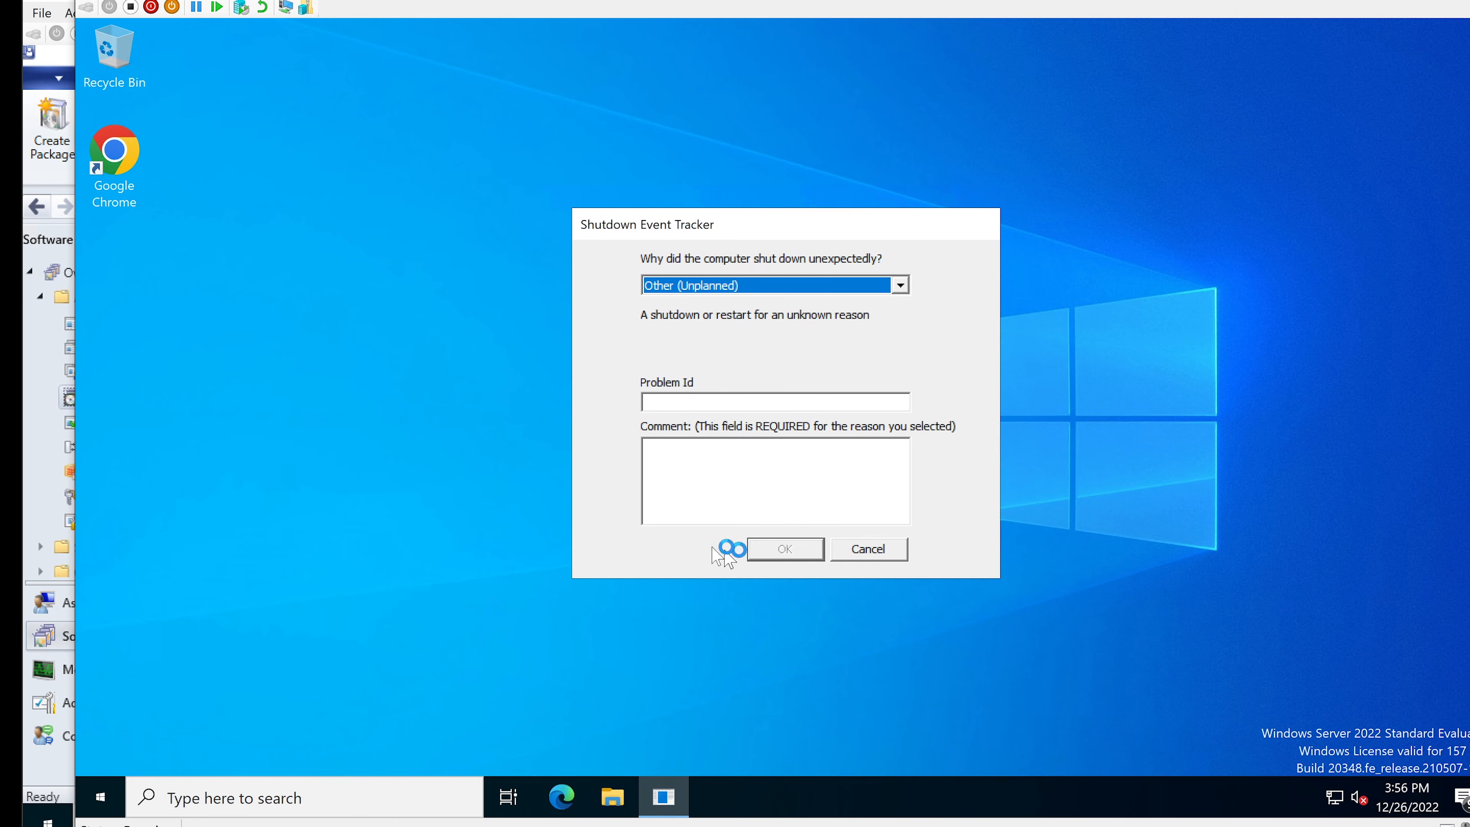
- Dismiss the Shutdown Event Tracker on gw1 without giving a reason, and check the Google Chrome package in the Configuration Manager console
left_click(868, 547)
mouse_move(1218, 826)
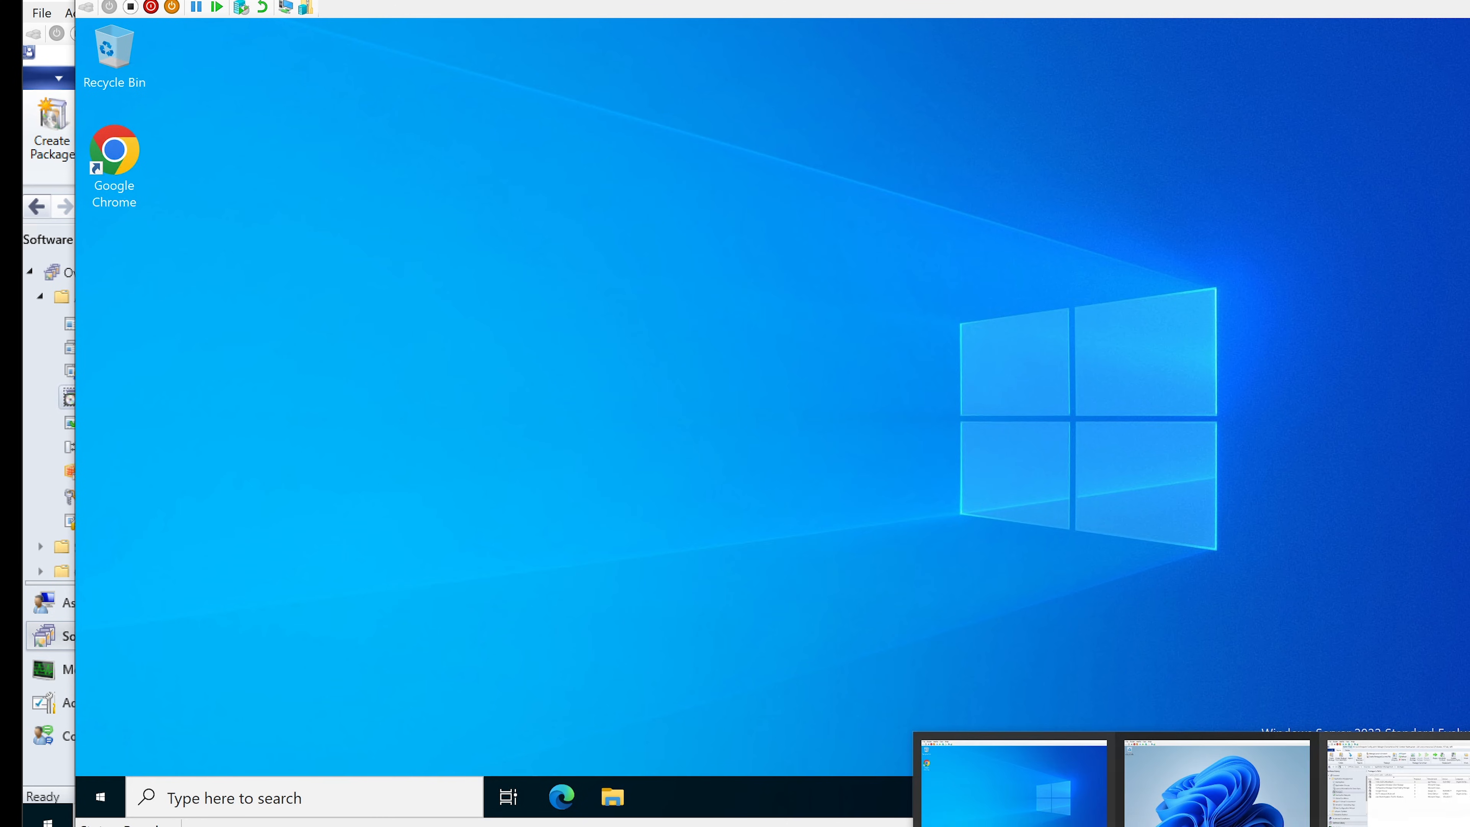
left_click(1412, 798)
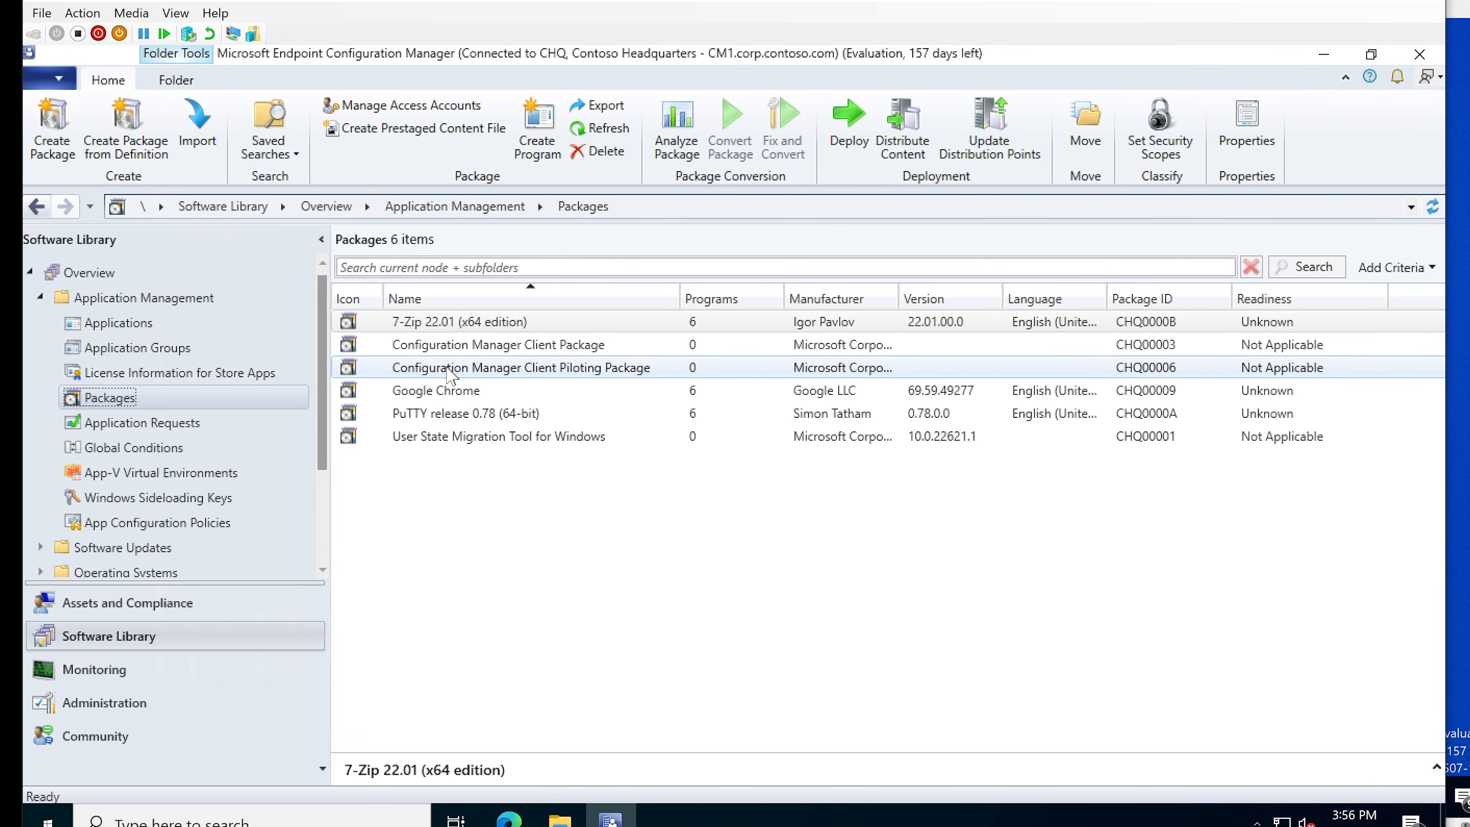
left_click(437, 392)
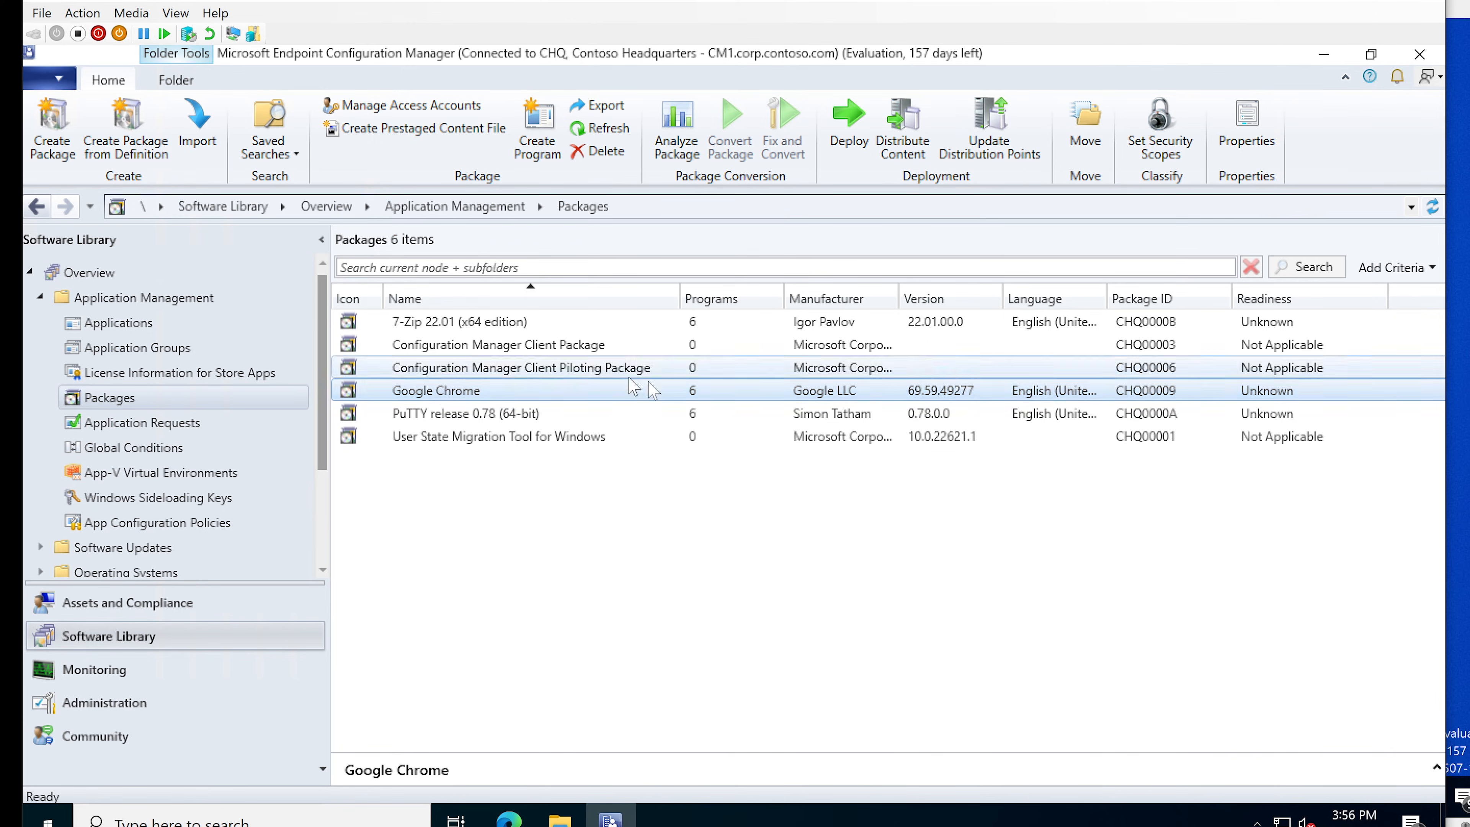
key("alt+Tab")
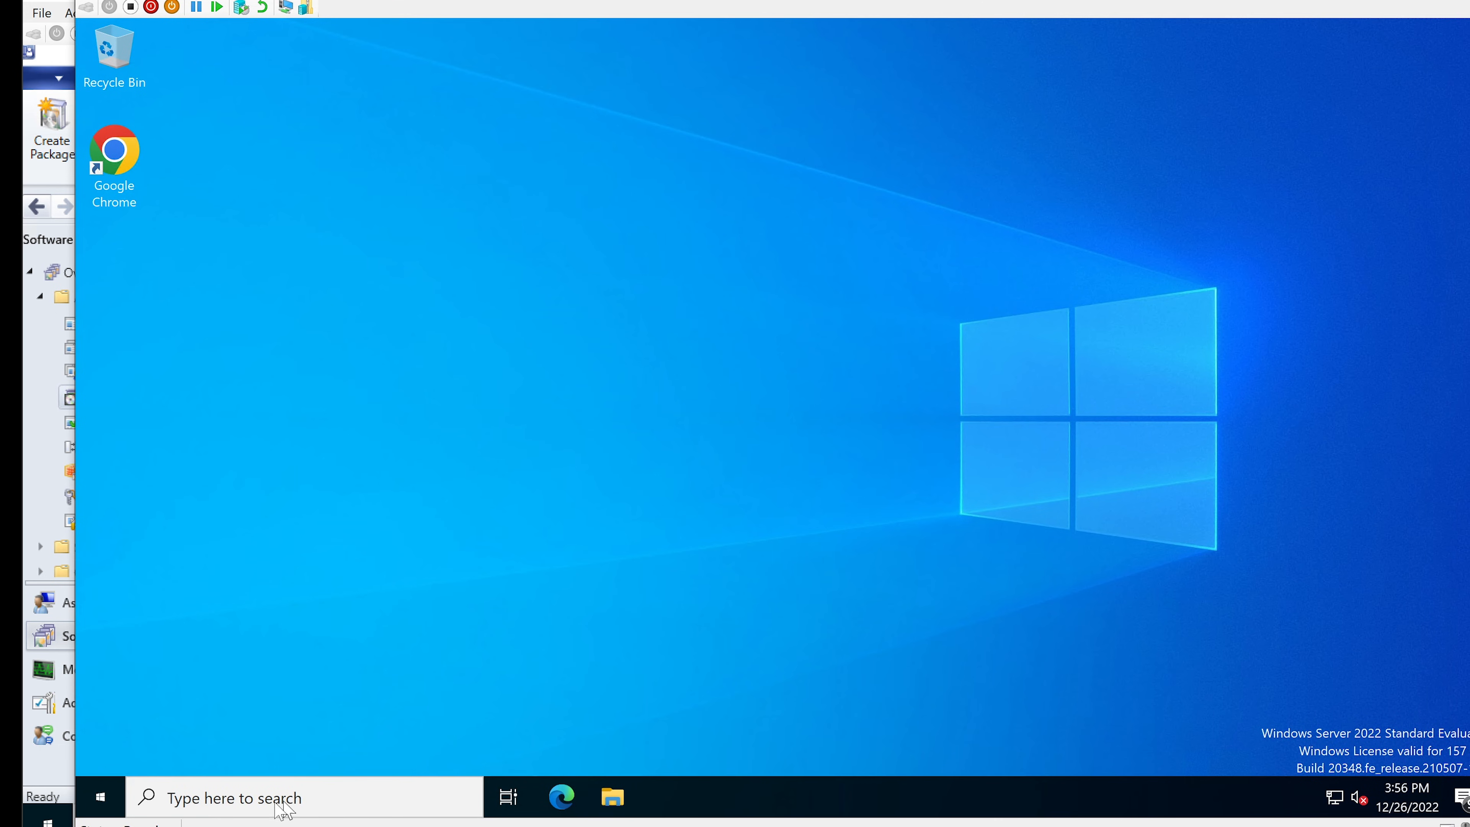
- Search for "software" on the gw1 desktop and open Software Center
left_click(102, 799)
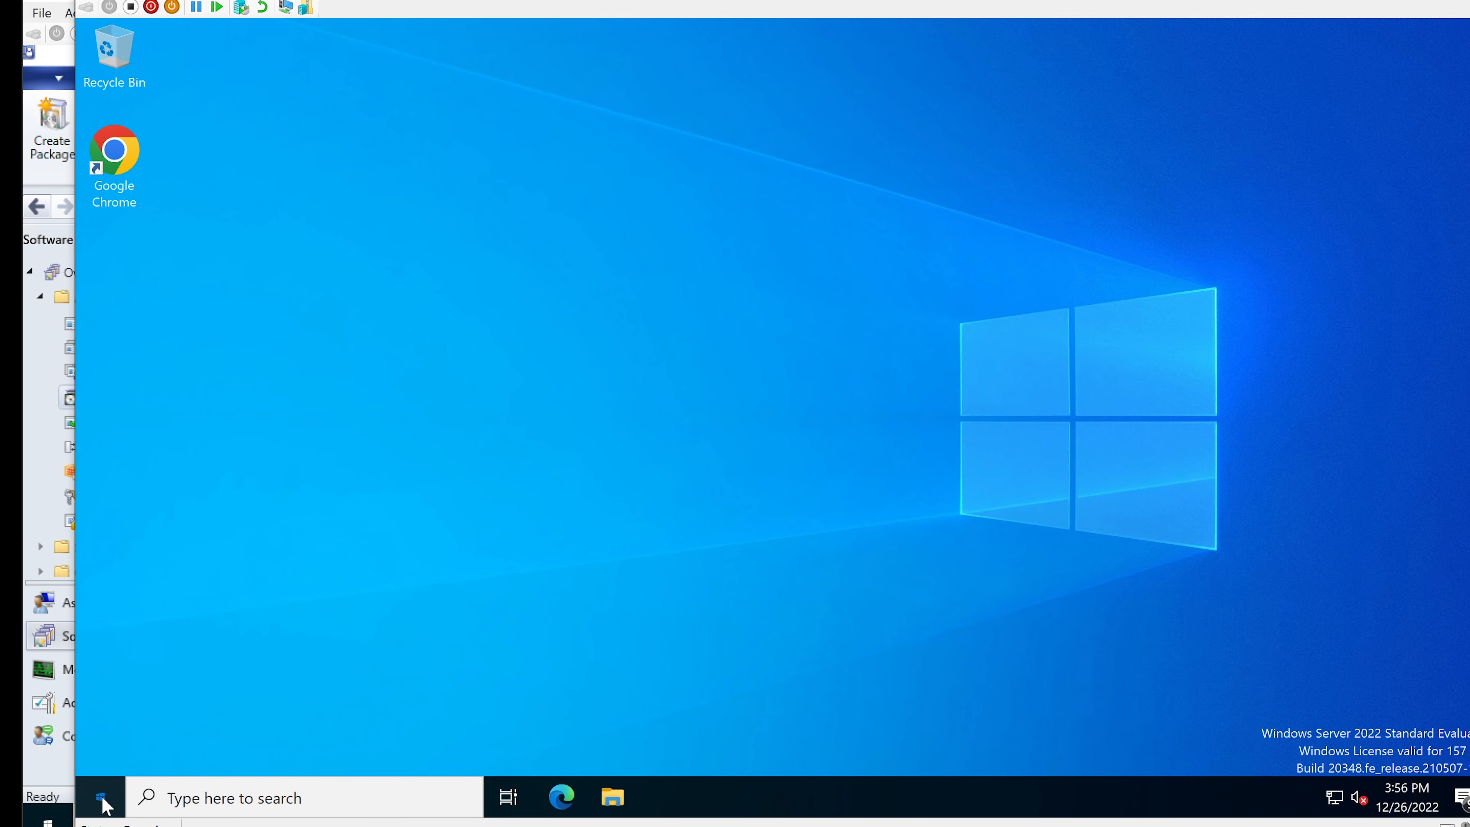
left_click(105, 802)
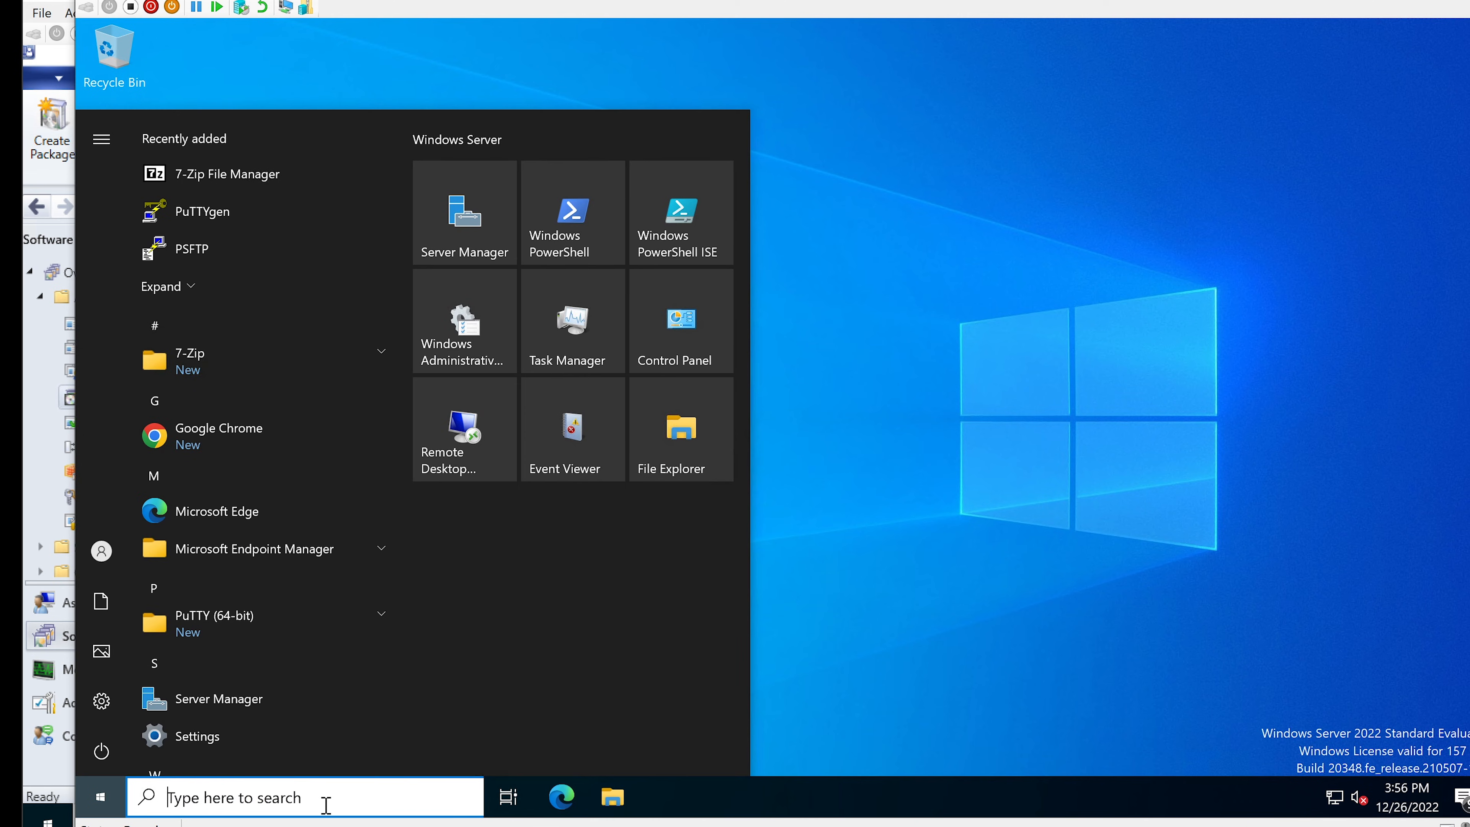
type("sof")
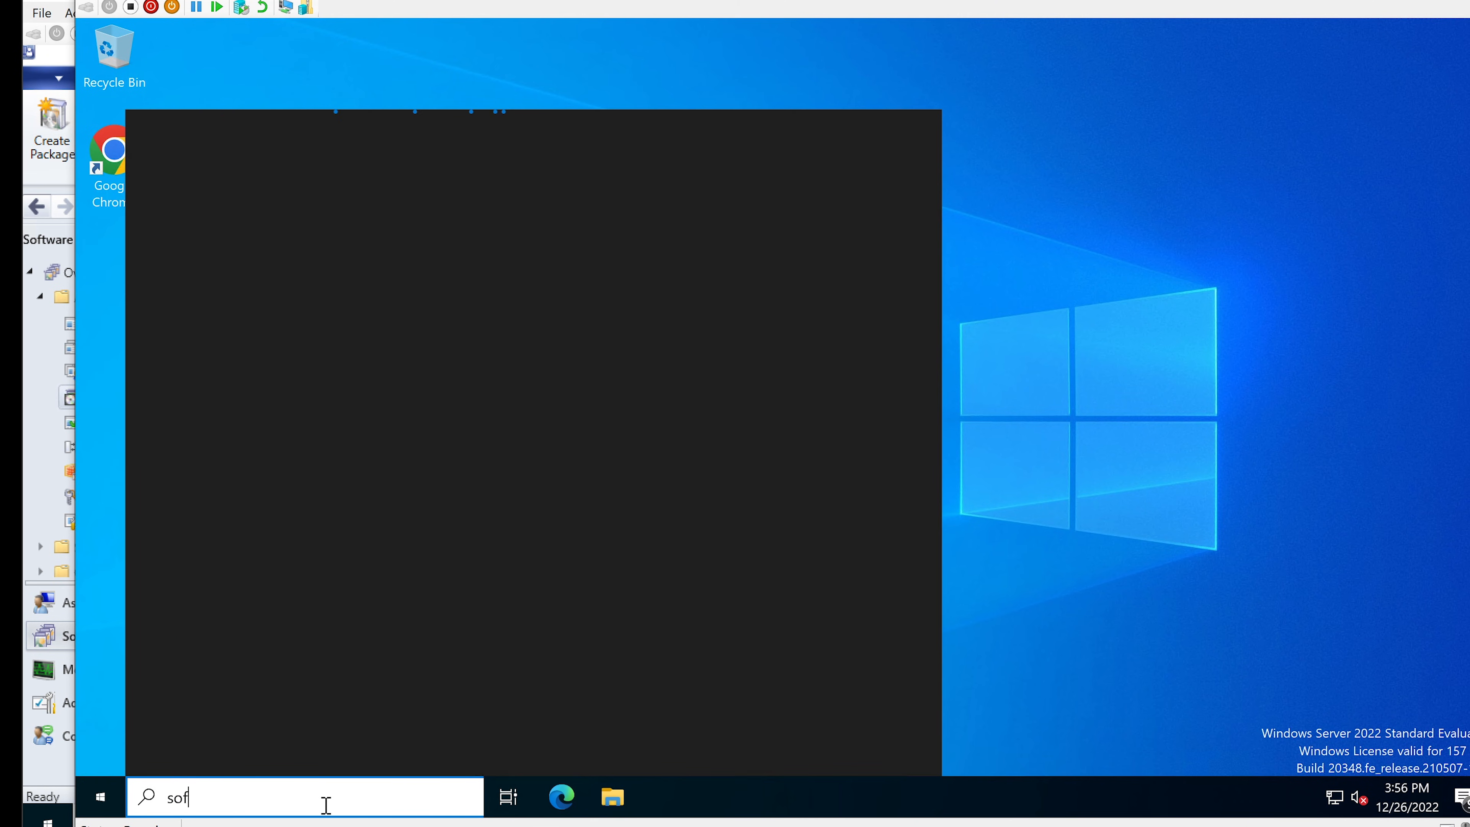
type("tware")
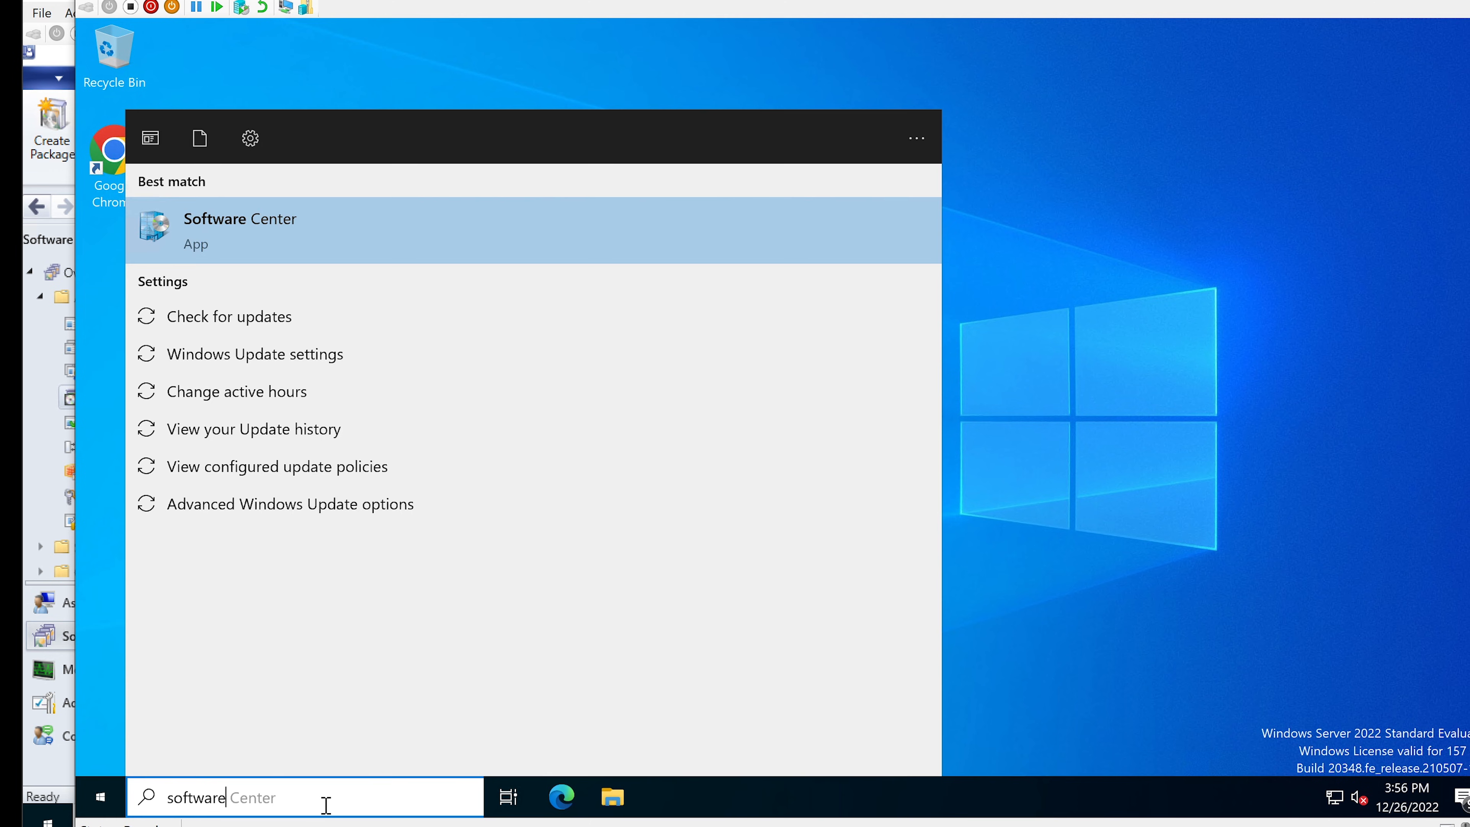
key("Return")
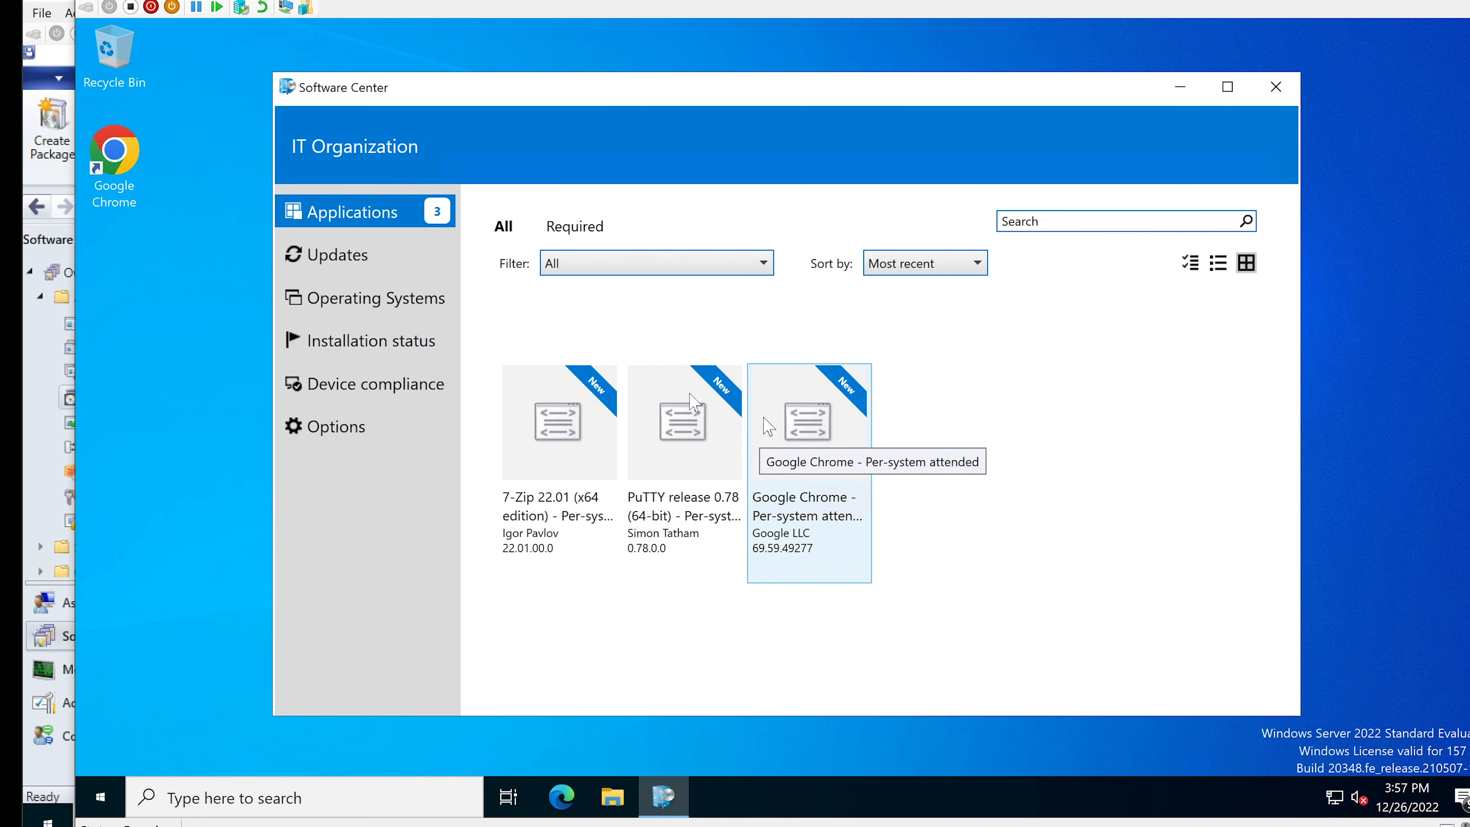
- Look at the Updates and Operating Systems pages in Software Center and minimize the window
left_click(357, 260)
left_click(371, 298)
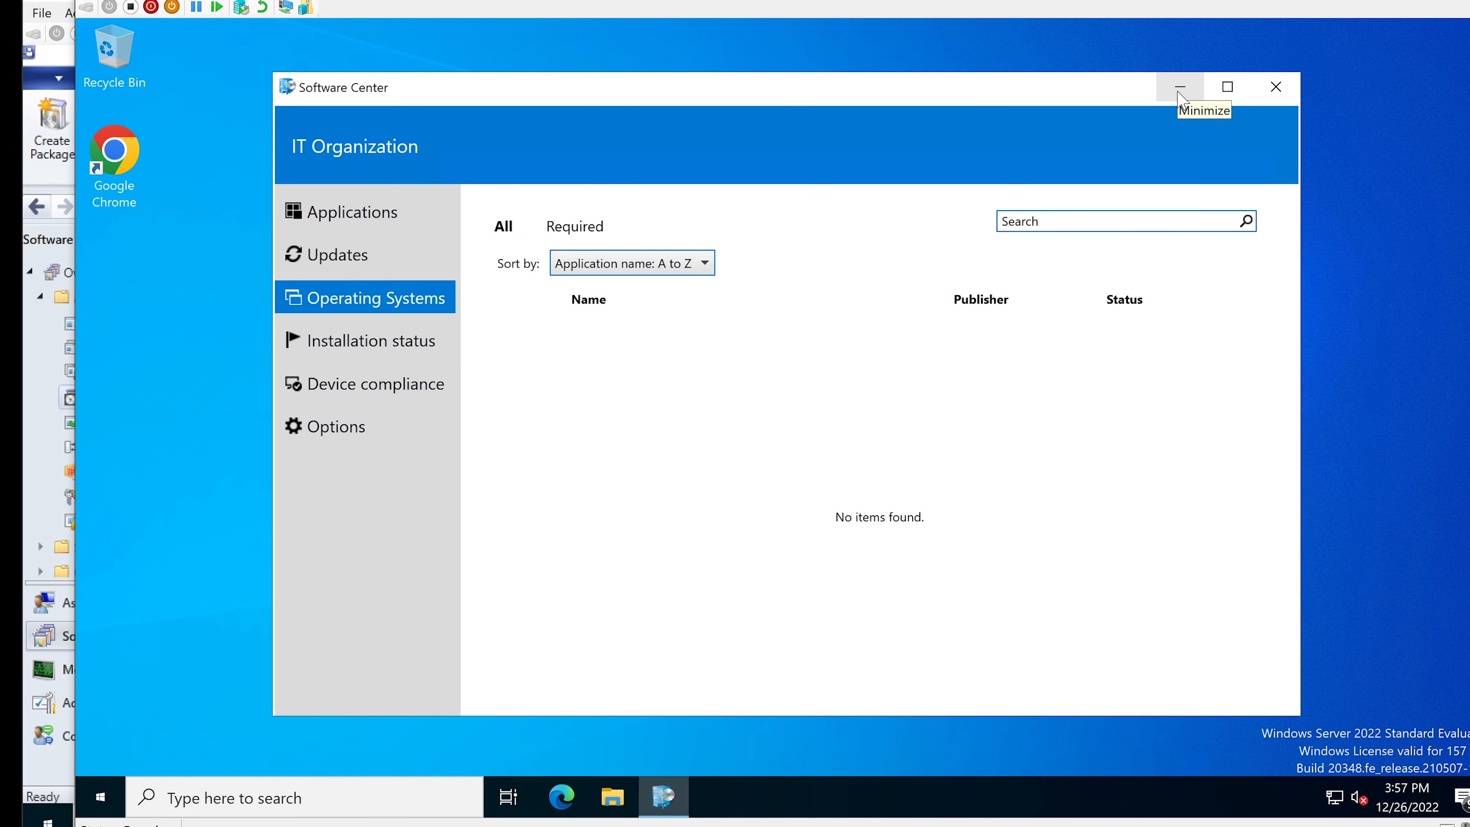
left_click(1180, 94)
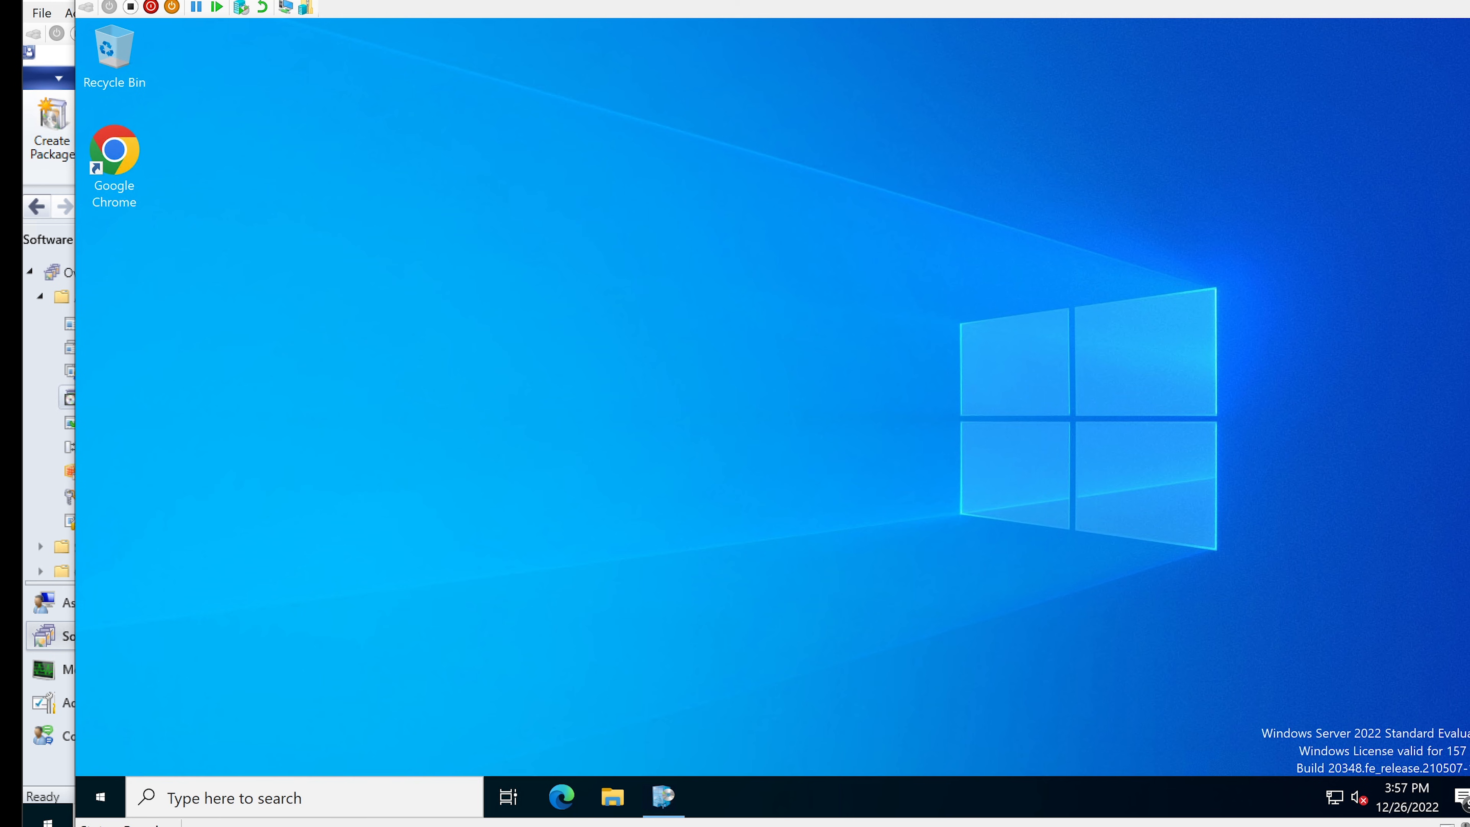
- Switch to the Configuration Manager console and look over the 7-Zip package, the Scripts node and the Devices list
left_click(663, 796)
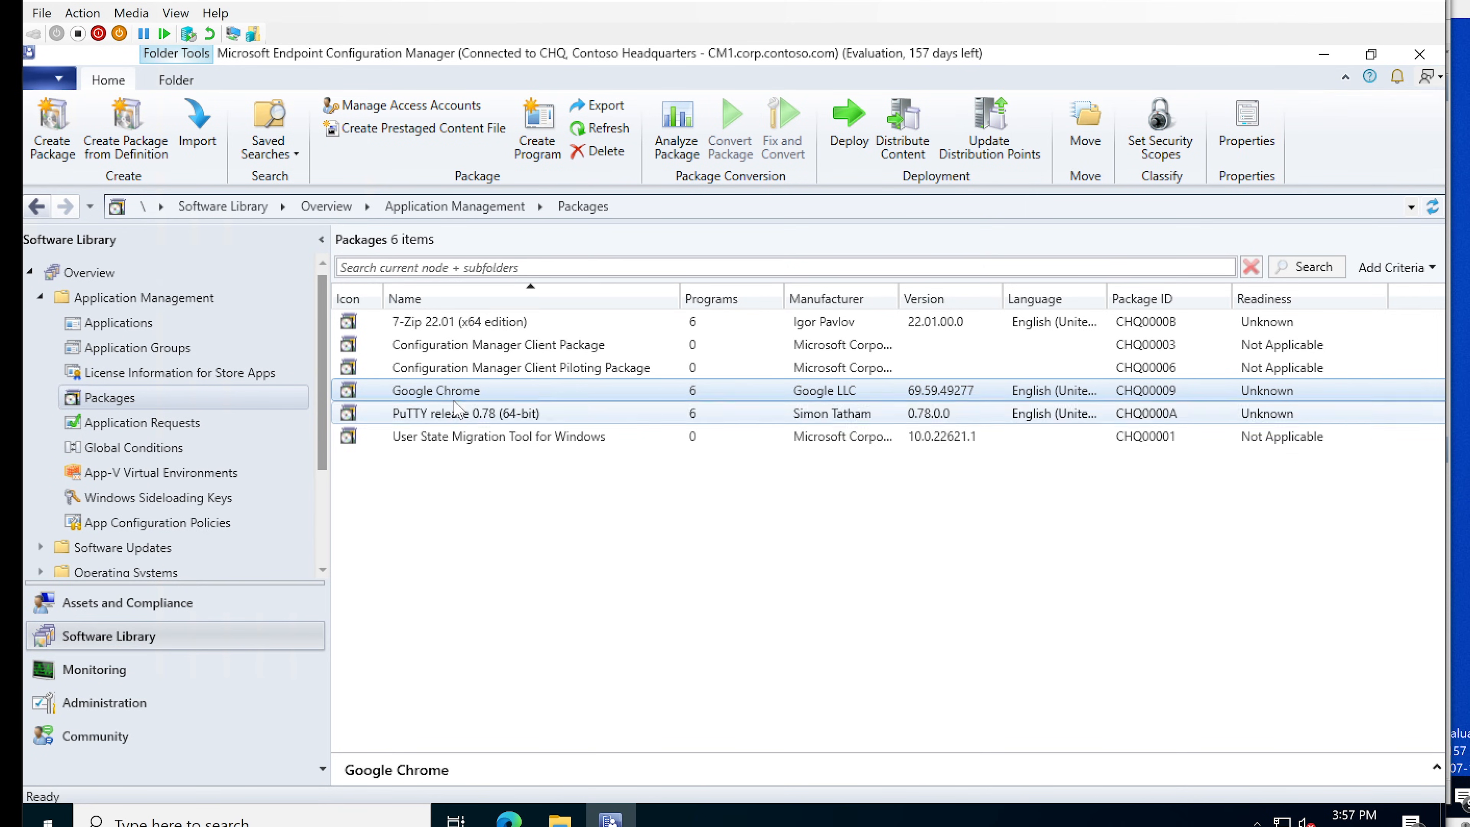
left_click(458, 322)
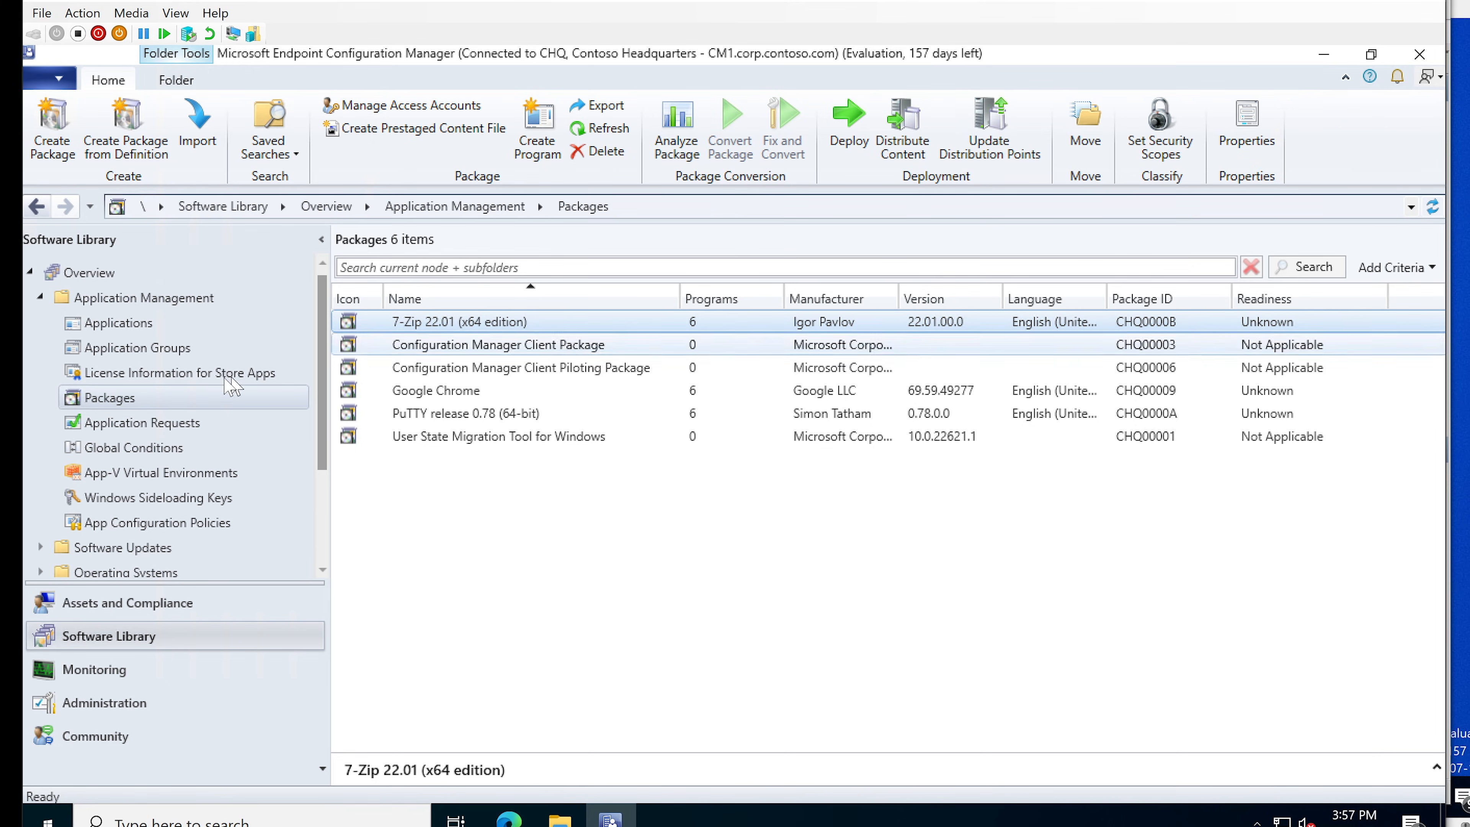
scroll(201, 393, "down", 2)
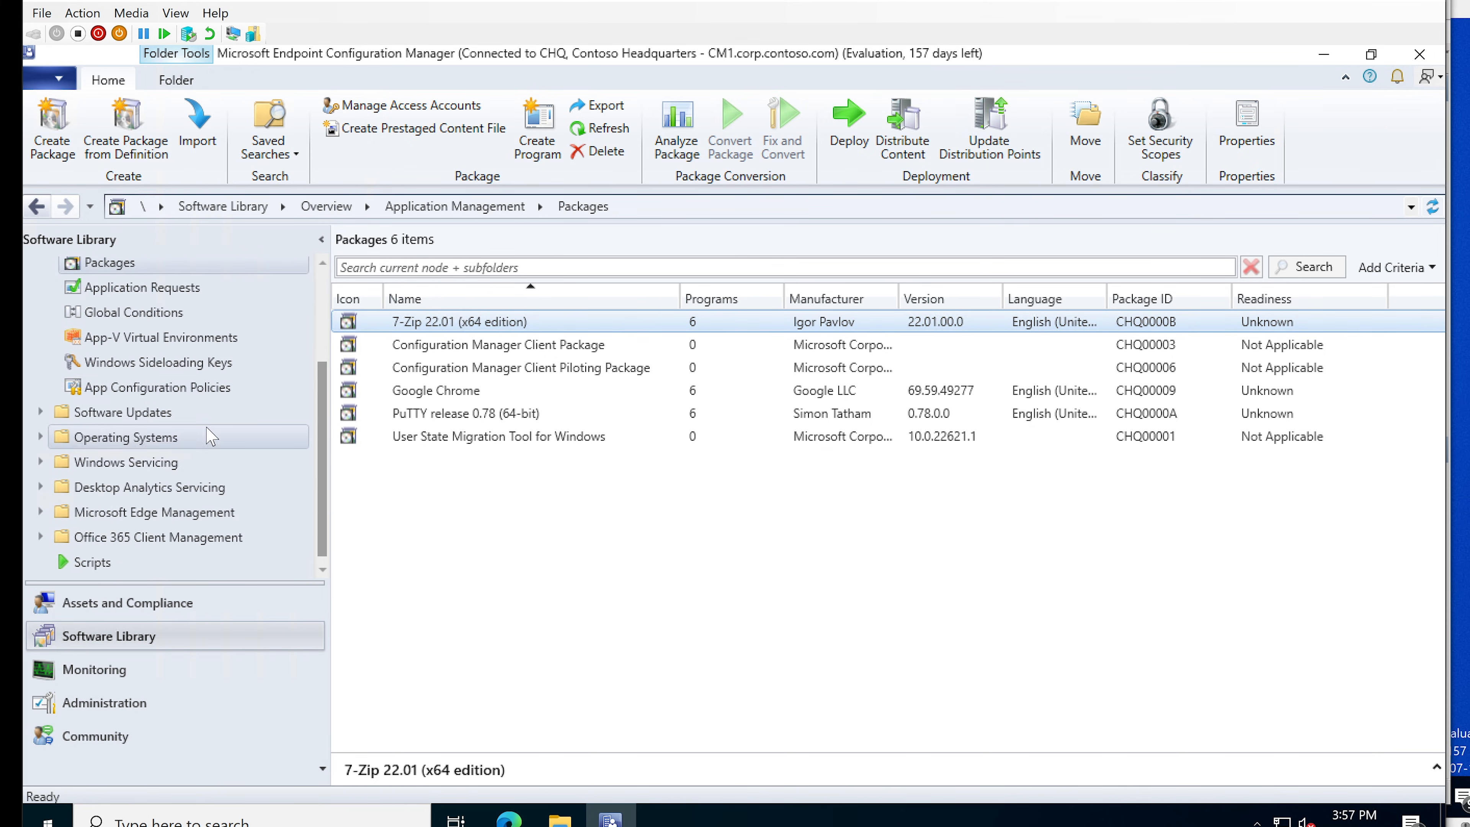
left_click(79, 565)
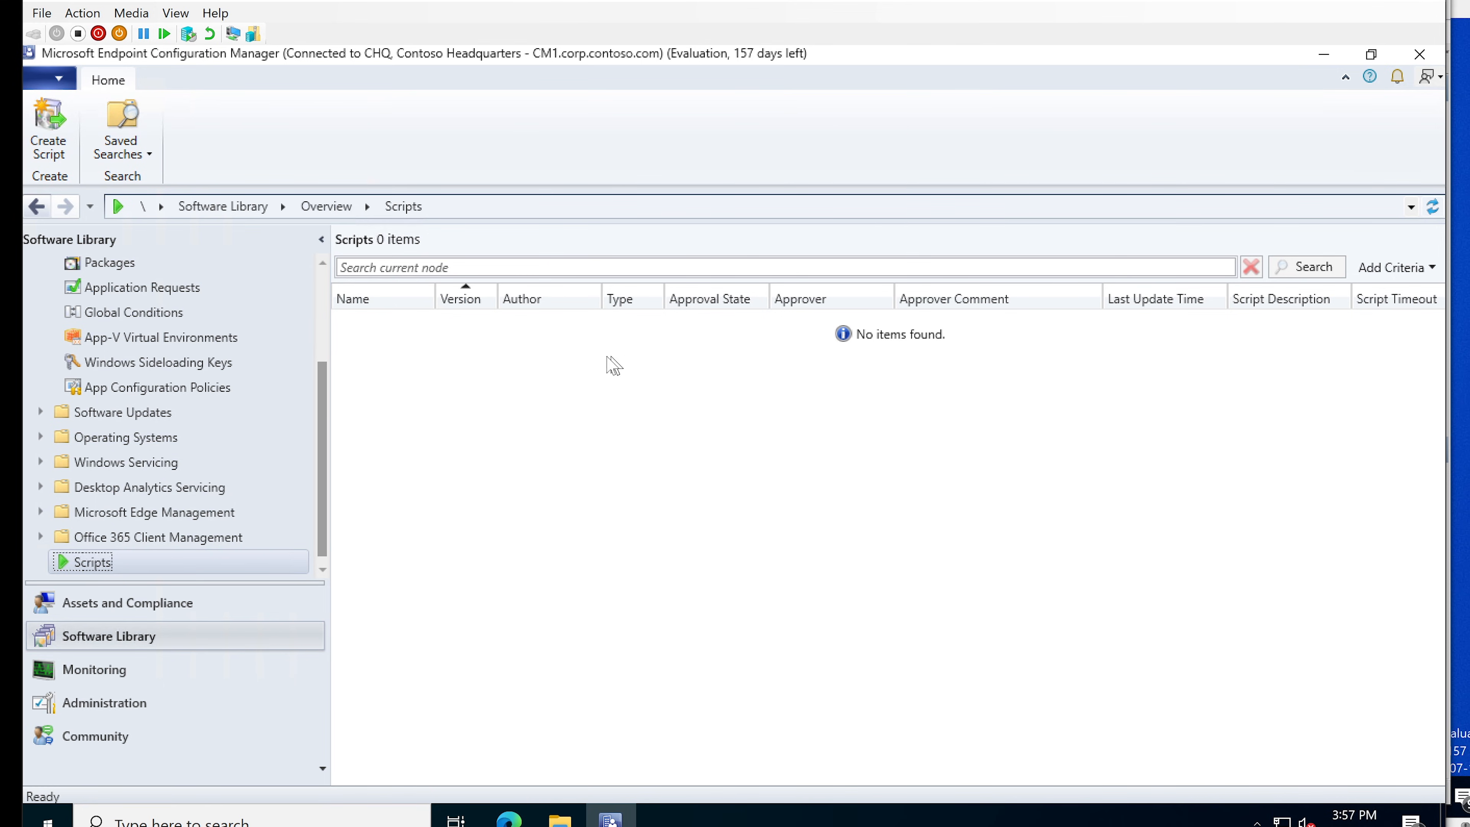
scroll(180, 368, "up", 2)
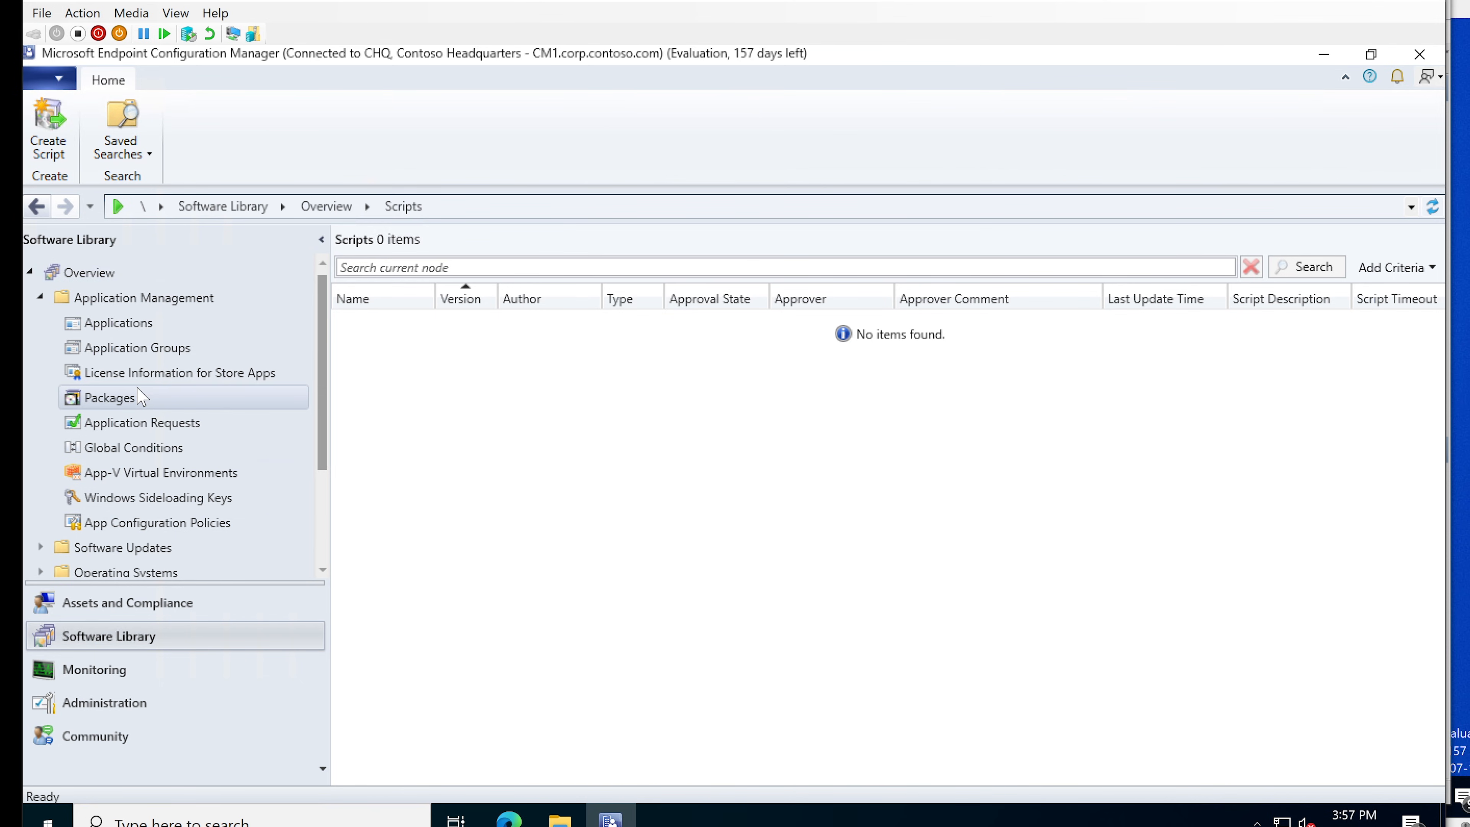
left_click(161, 603)
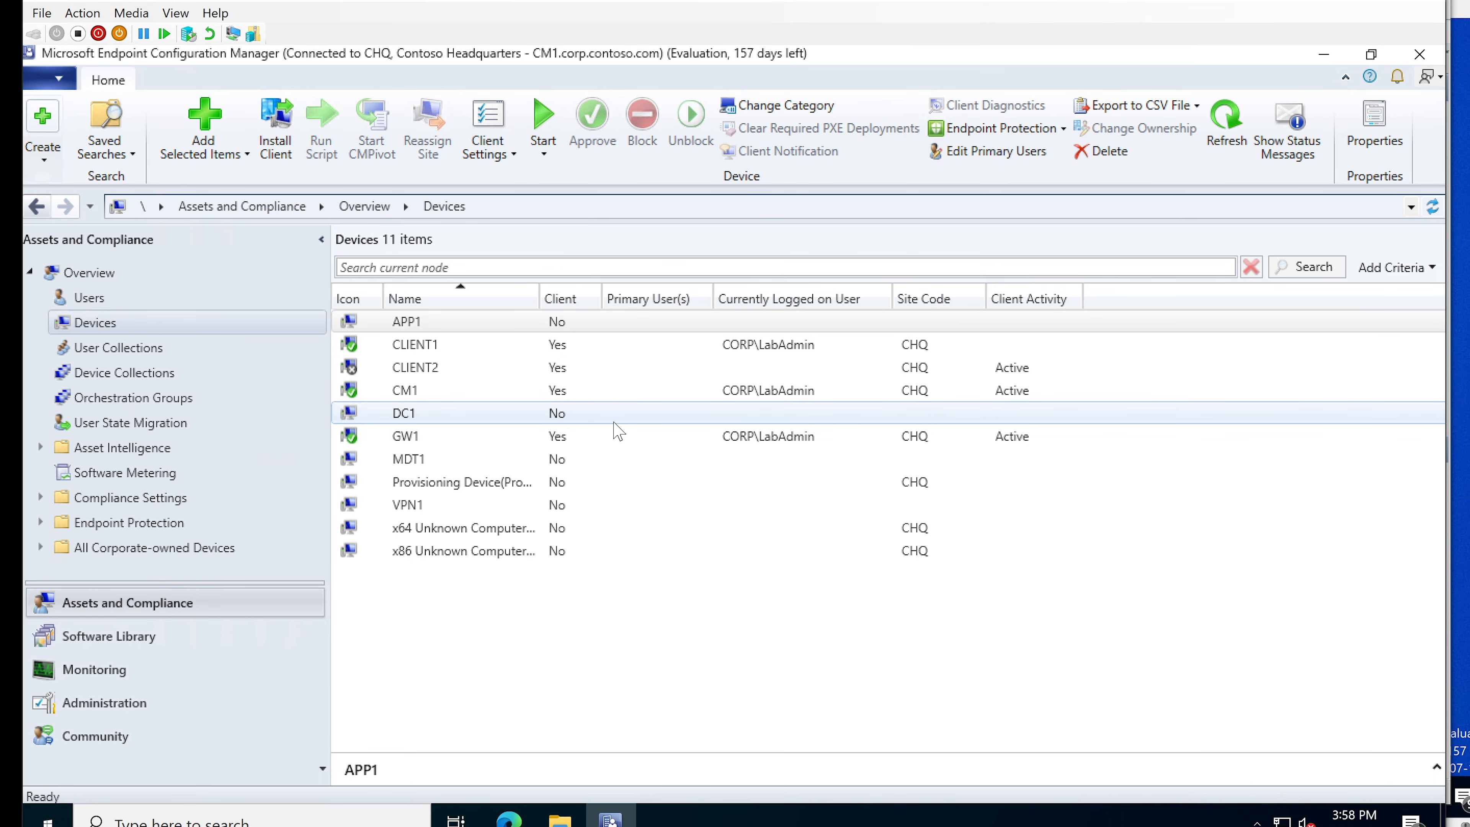
- Switch to Hyper-V Manager and look through the virtual machines on COBUMAN
left_click(746, 825)
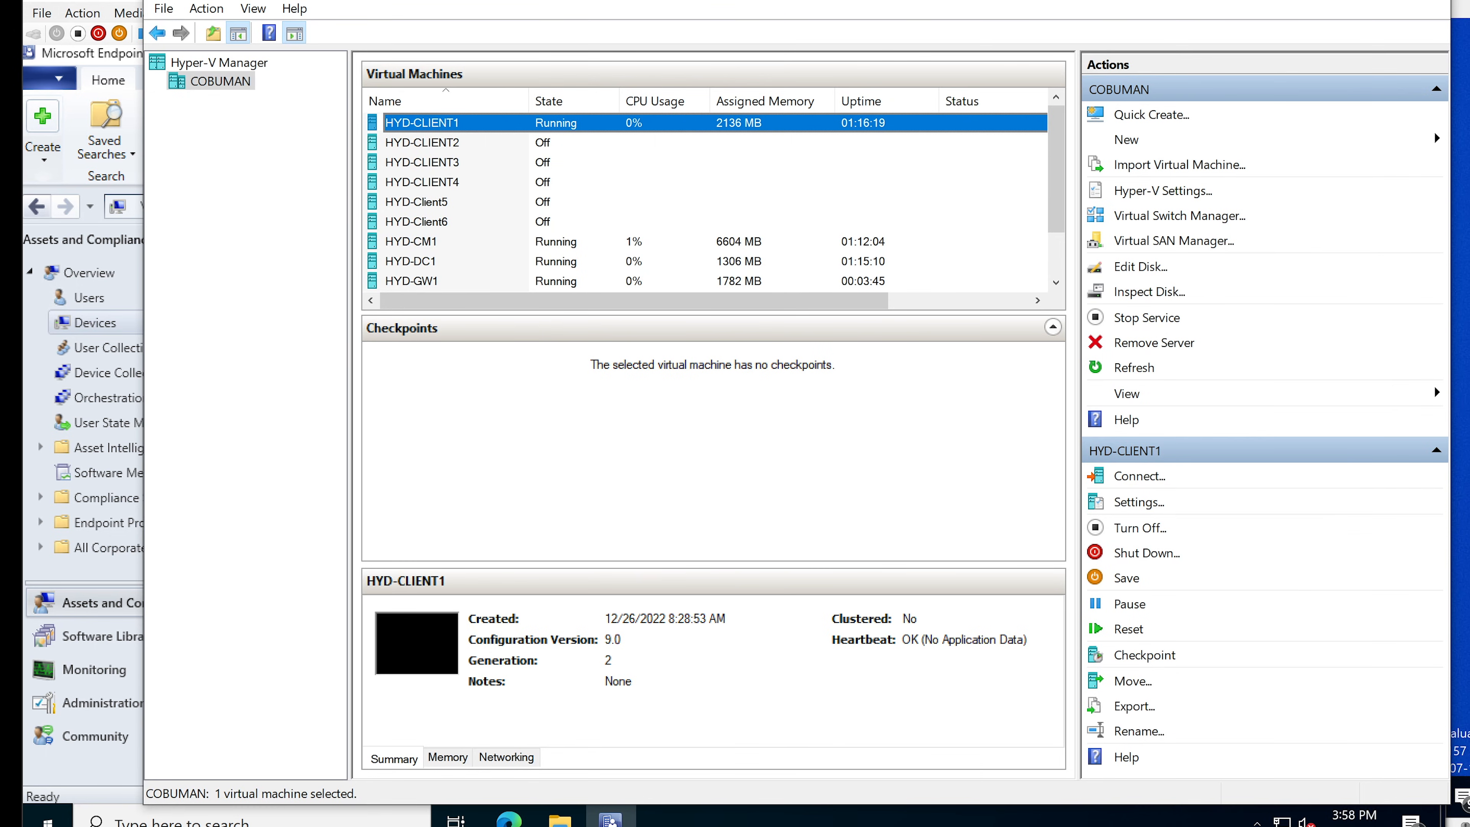
scroll(573, 185, "down", 1)
scroll(569, 198, "up", 1)
scroll(564, 187, "down", 1)
left_click(207, 9)
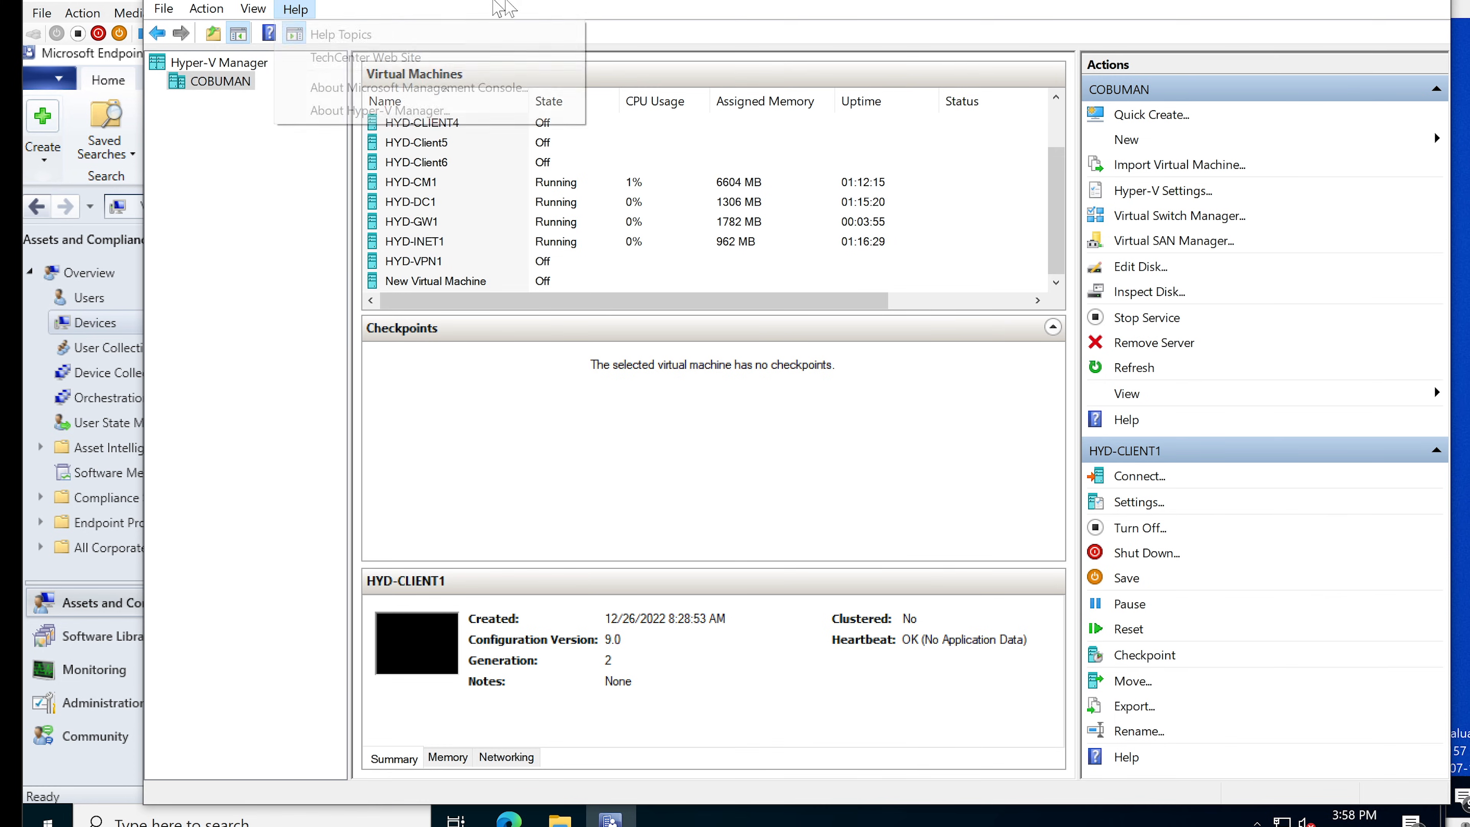
key("Escape")
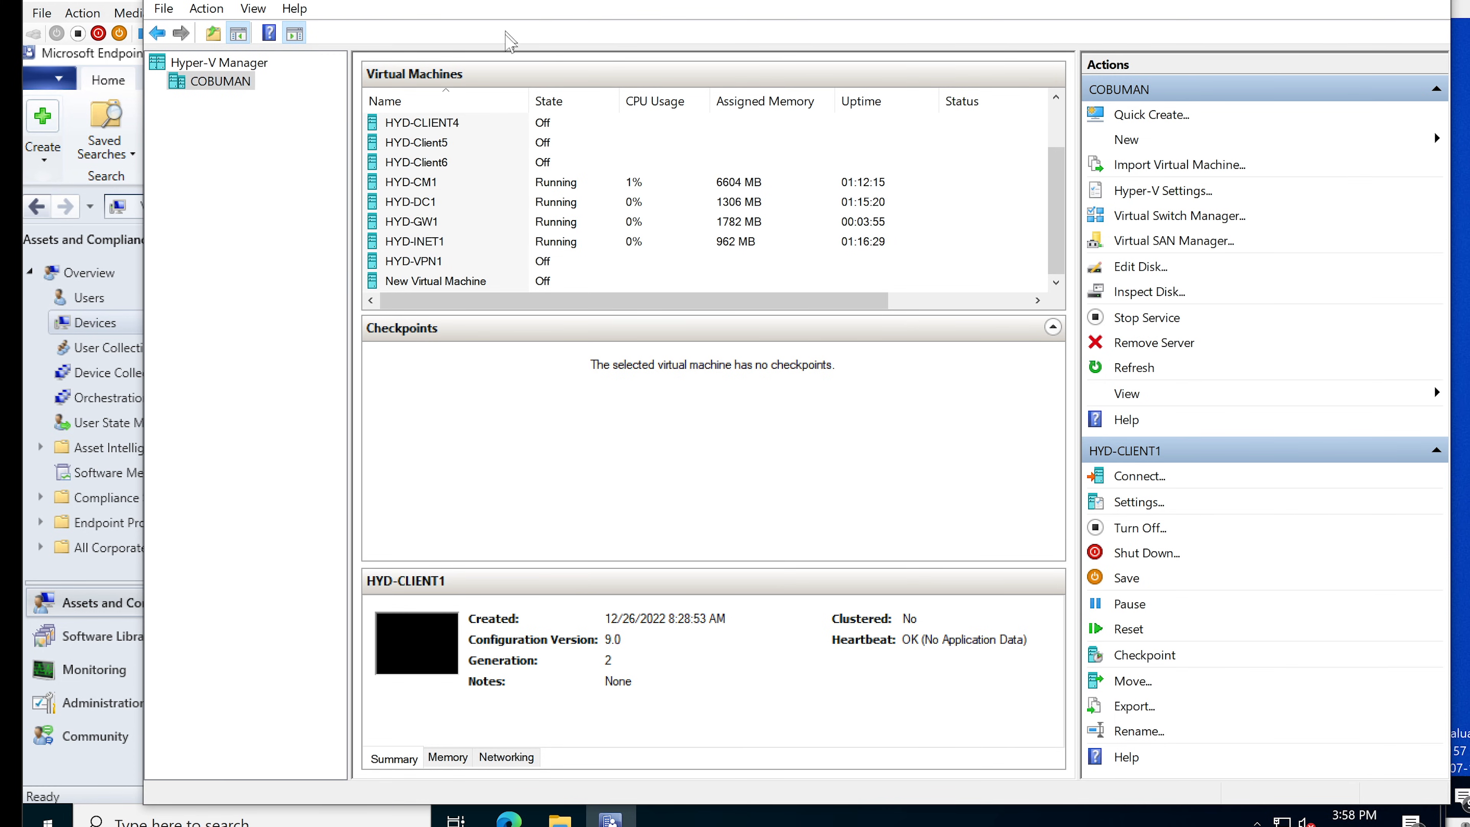
- Examine the network adapter settings of the HYD-CLIENT1 virtual machine and leave them without changes
left_click(207, 8)
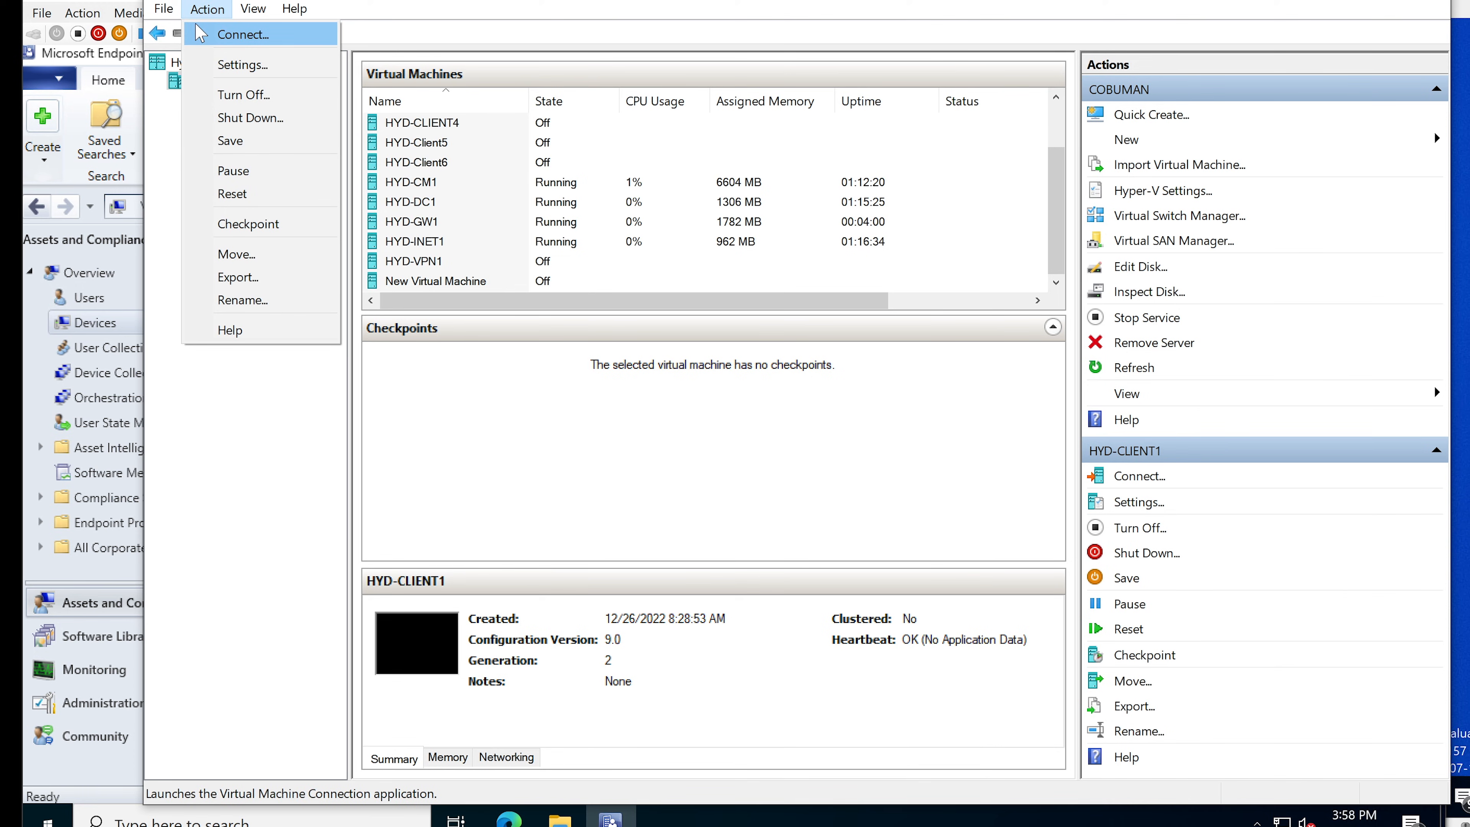
left_click(222, 62)
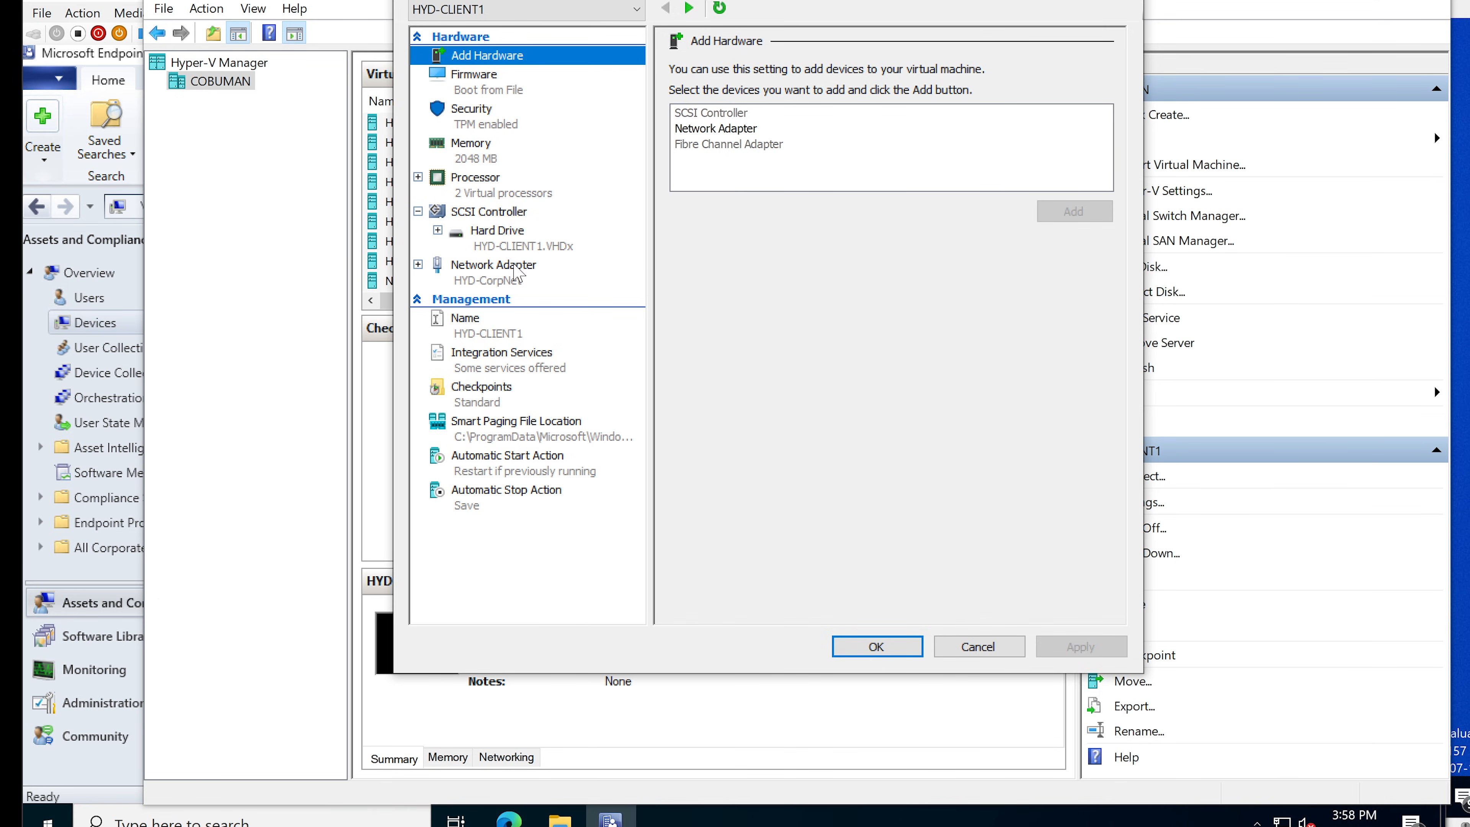
left_click(516, 271)
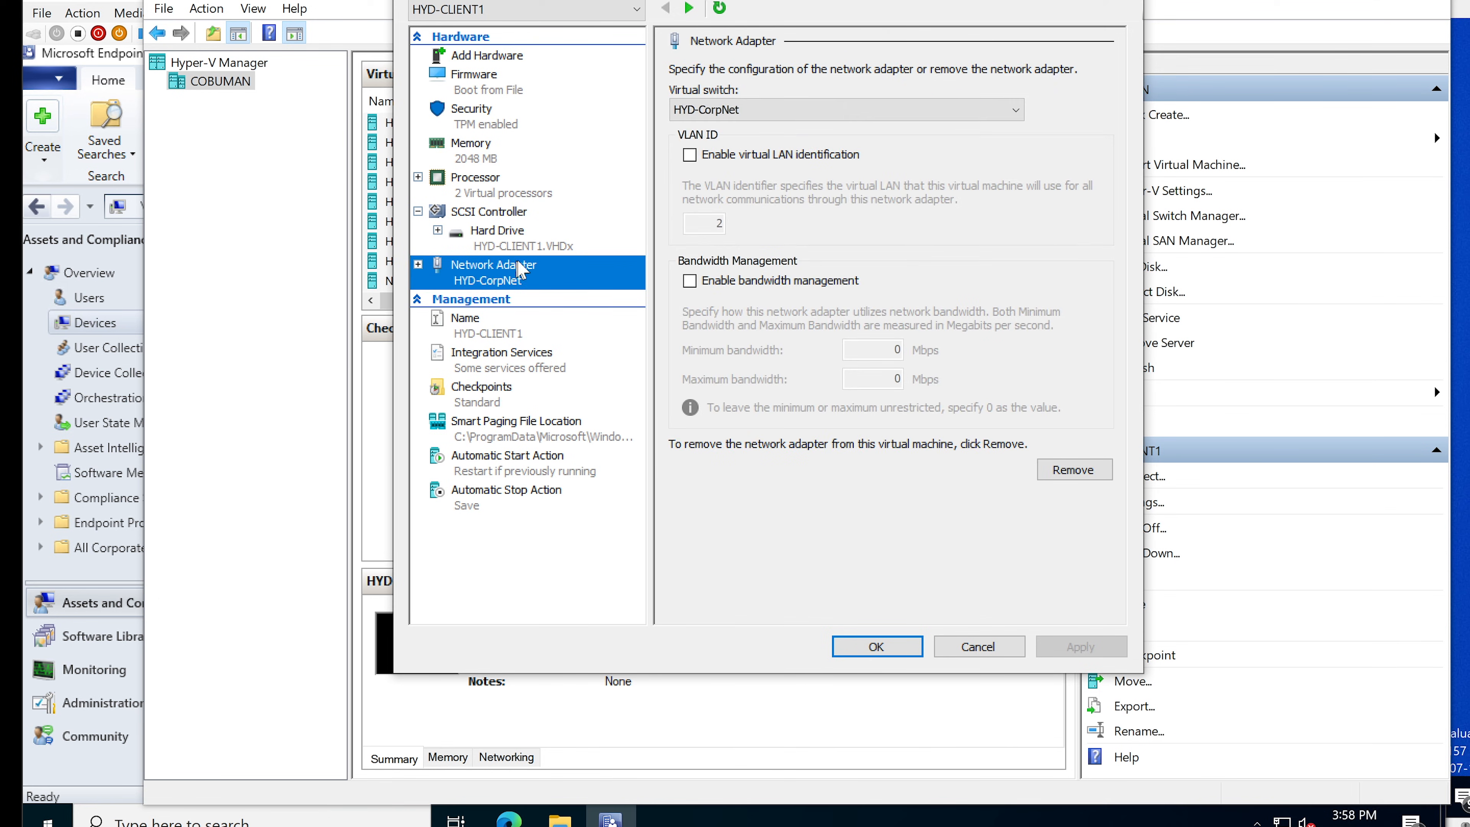
left_click(978, 646)
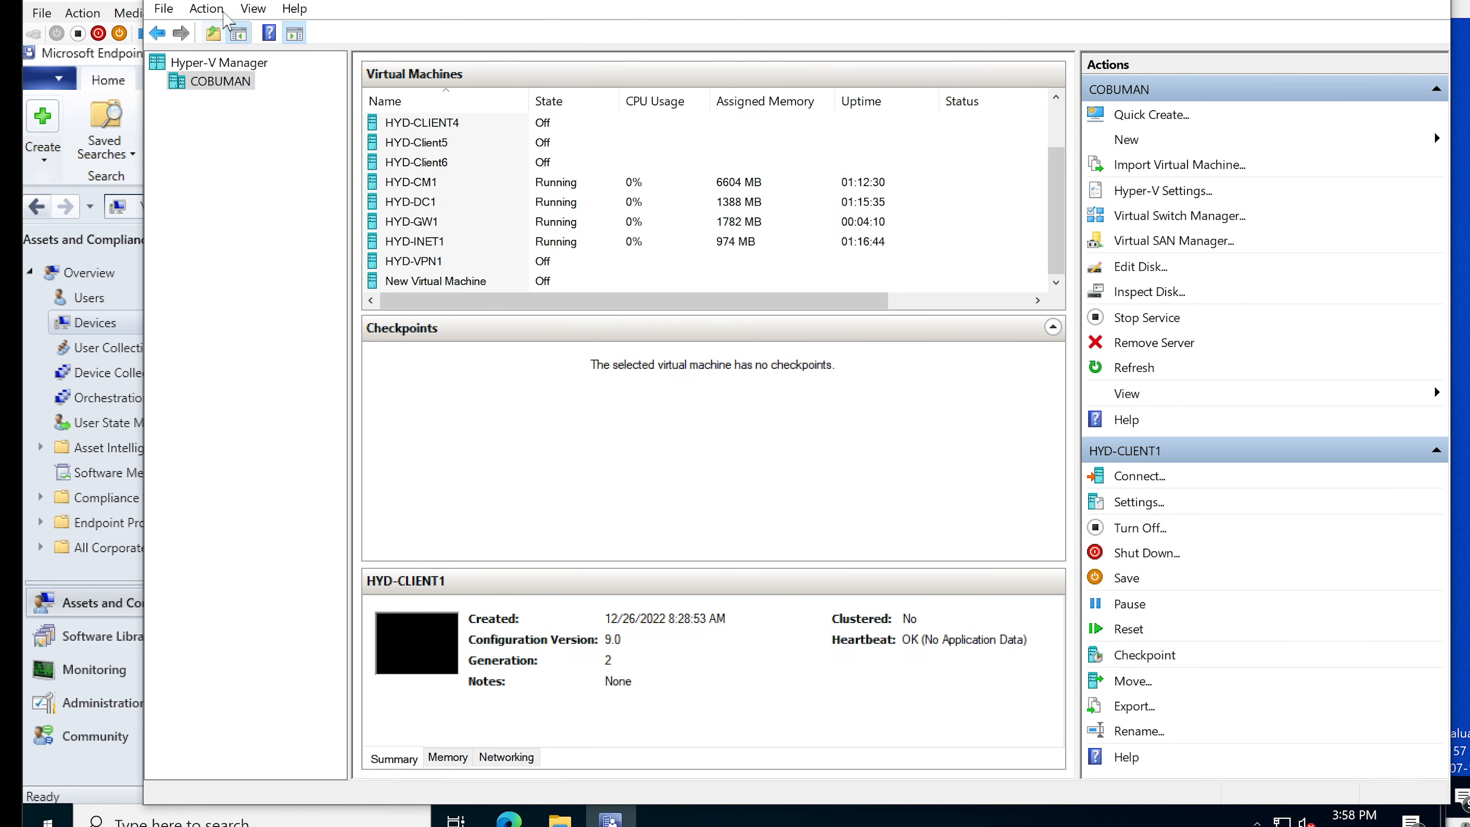
left_click(206, 8)
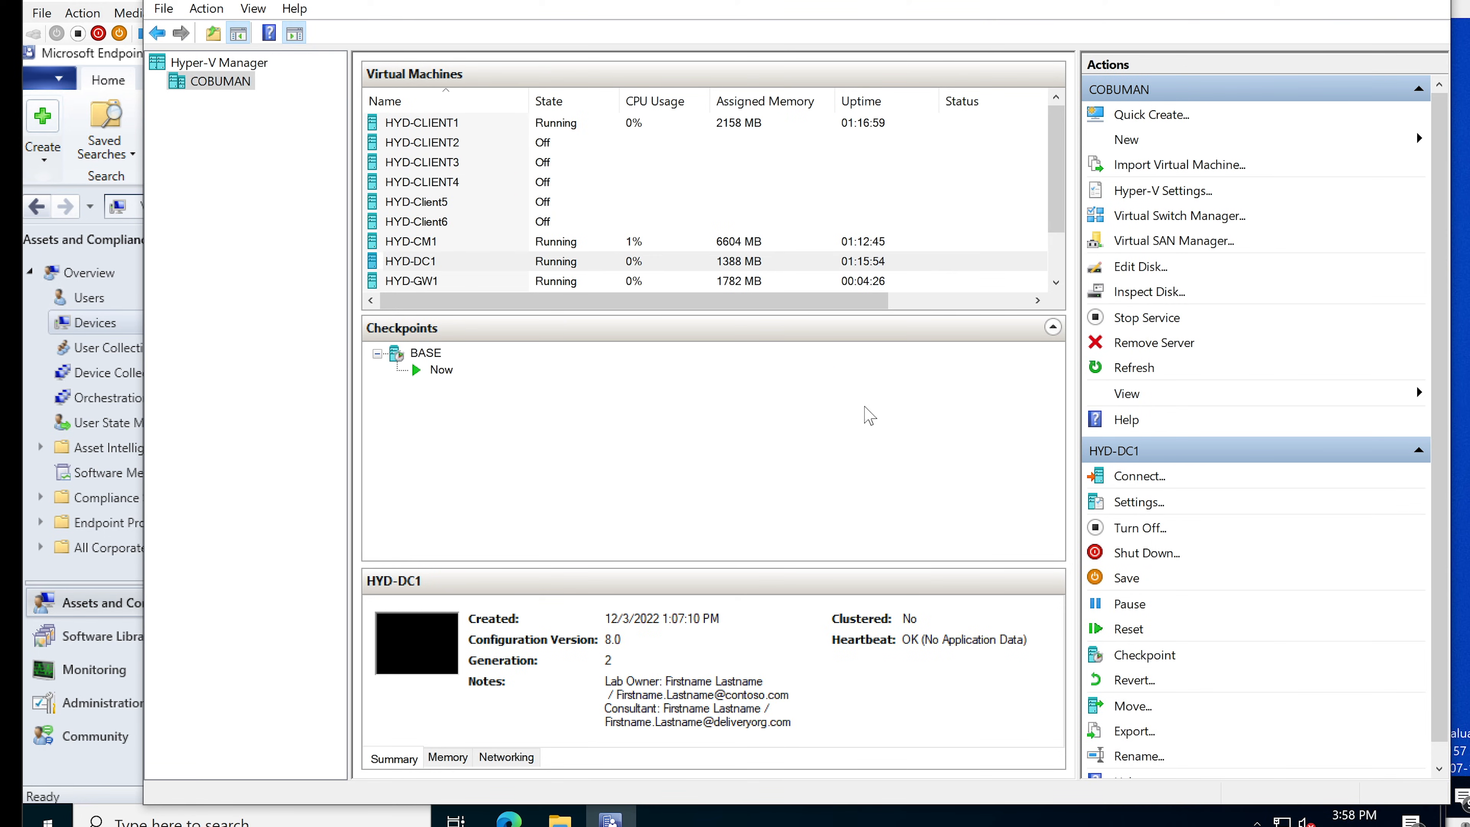